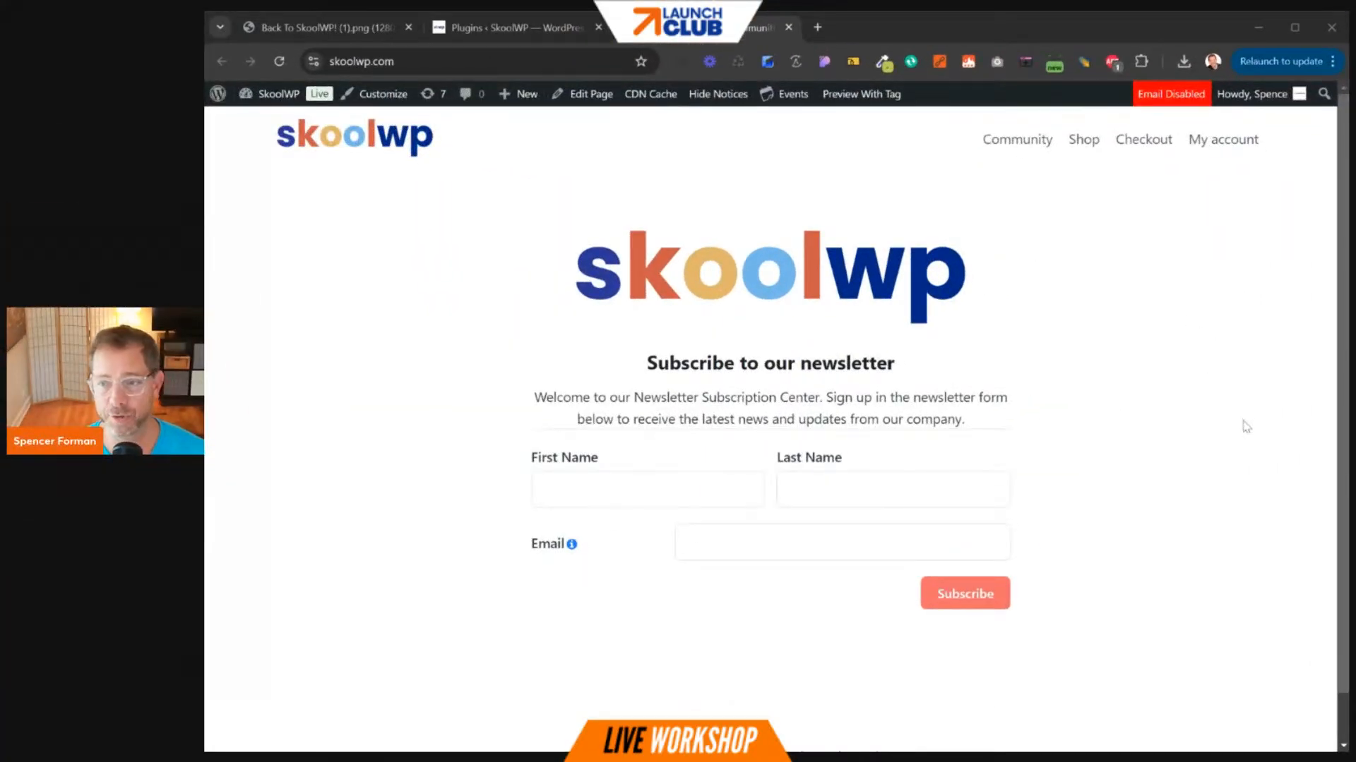
- Switch from the newsletter signup homepage to the 'Plugins ‹ SkoolWP' admin tab
click(1240, 424)
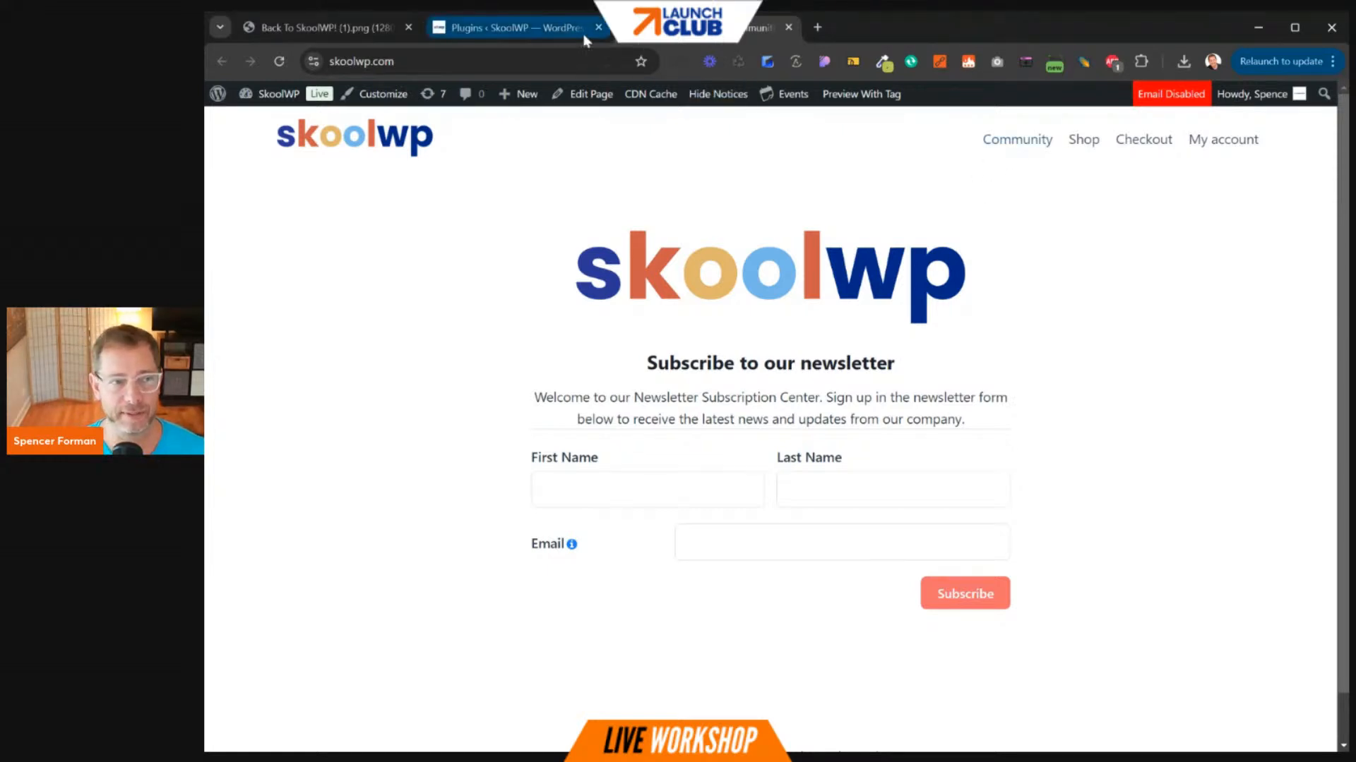
click(558, 31)
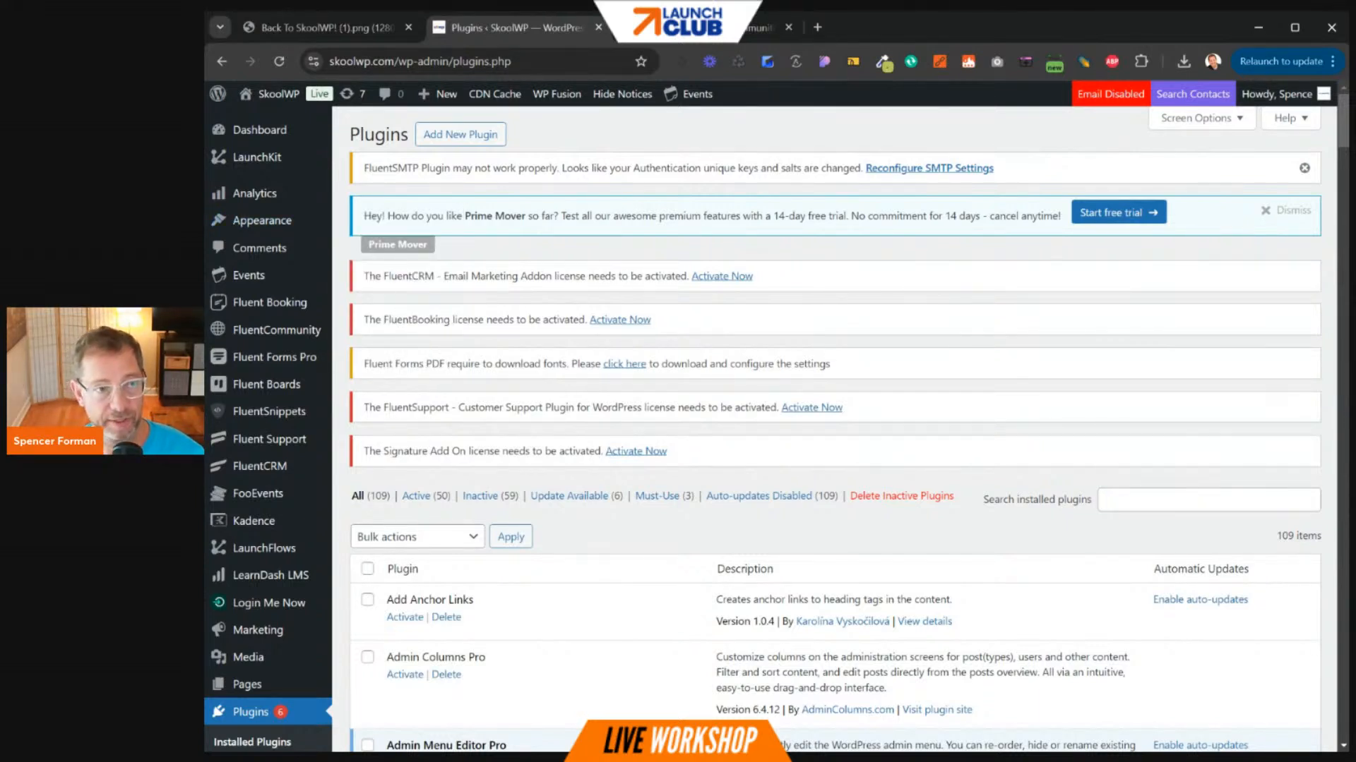
- Zoom the browser out and open LaunchKit Settings (v2.0.4) from the admin sidebar
key(ctrl+minus)
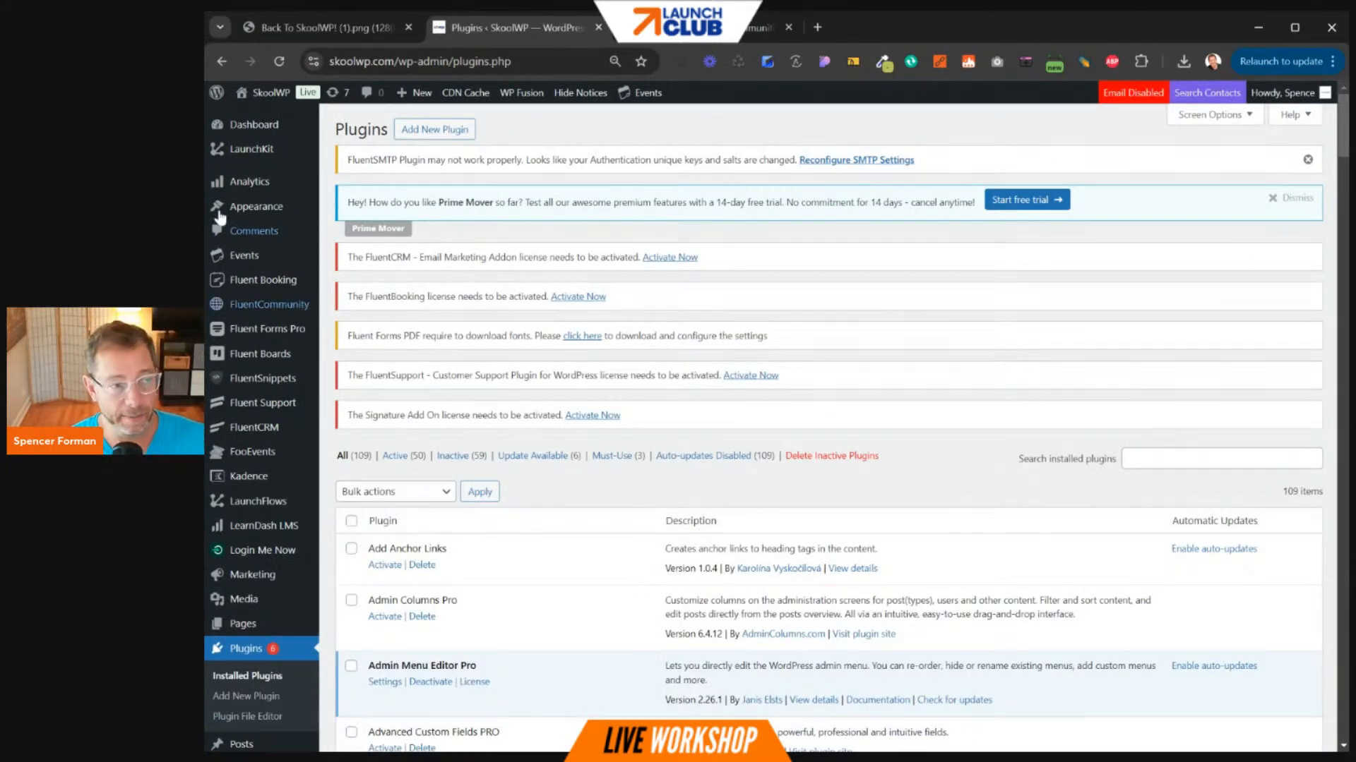
click(249, 149)
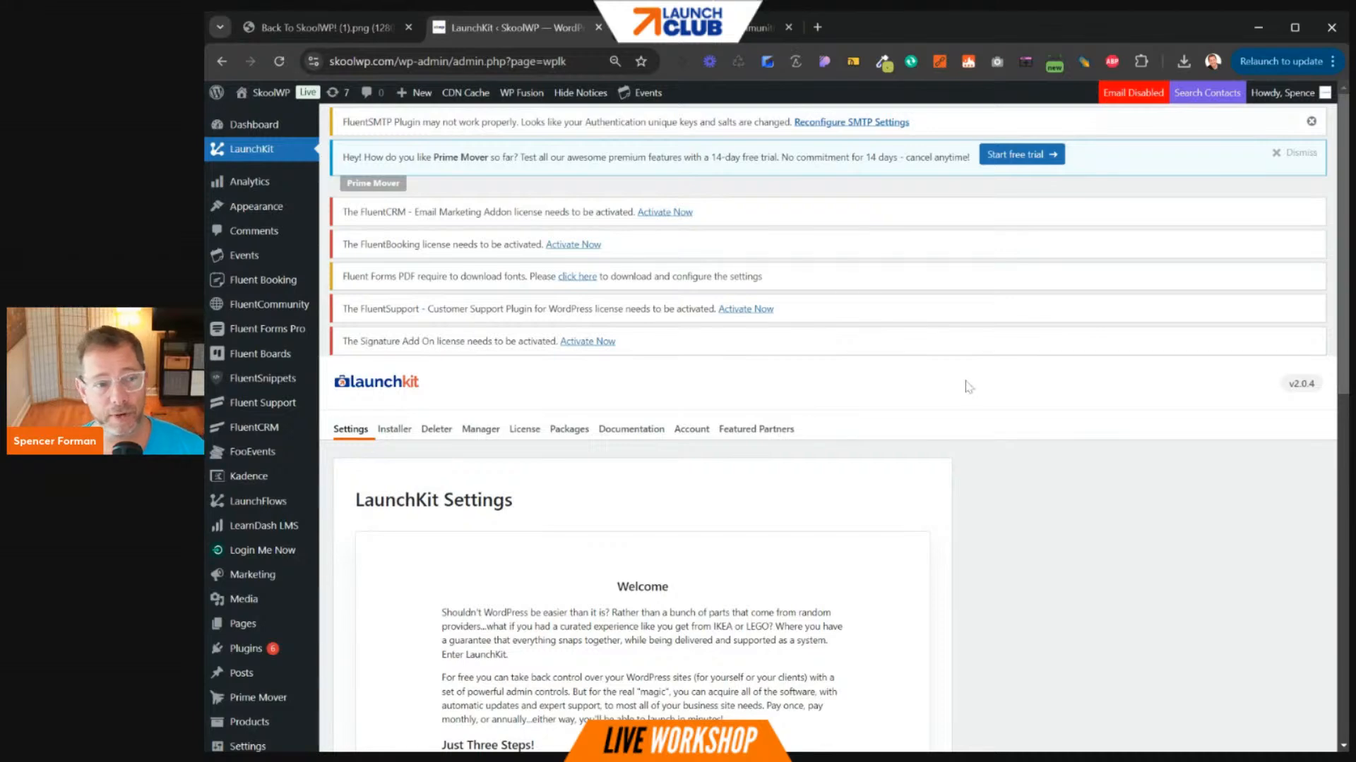
scroll(970, 374, down, 1)
scroll(973, 363, down, 10)
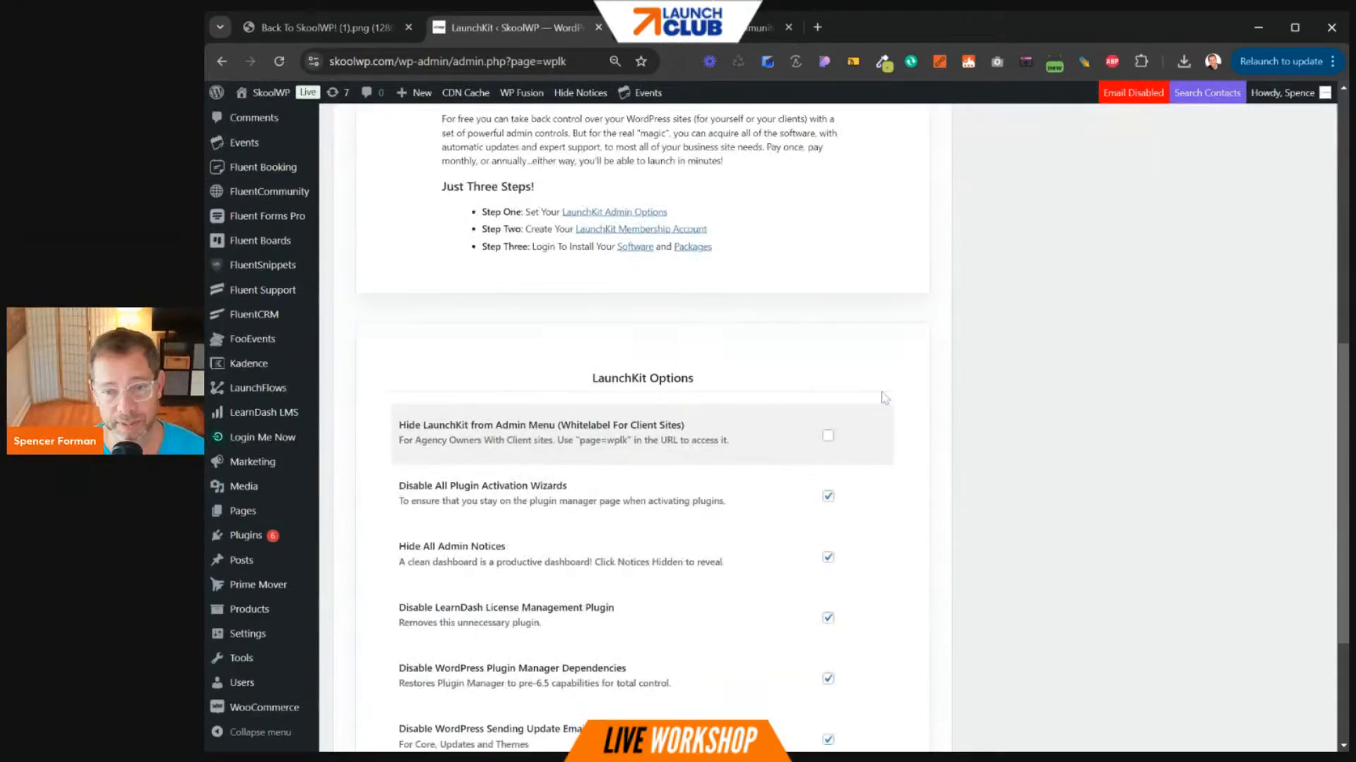
scroll(885, 396, up, 12)
scroll(888, 399, down, 8)
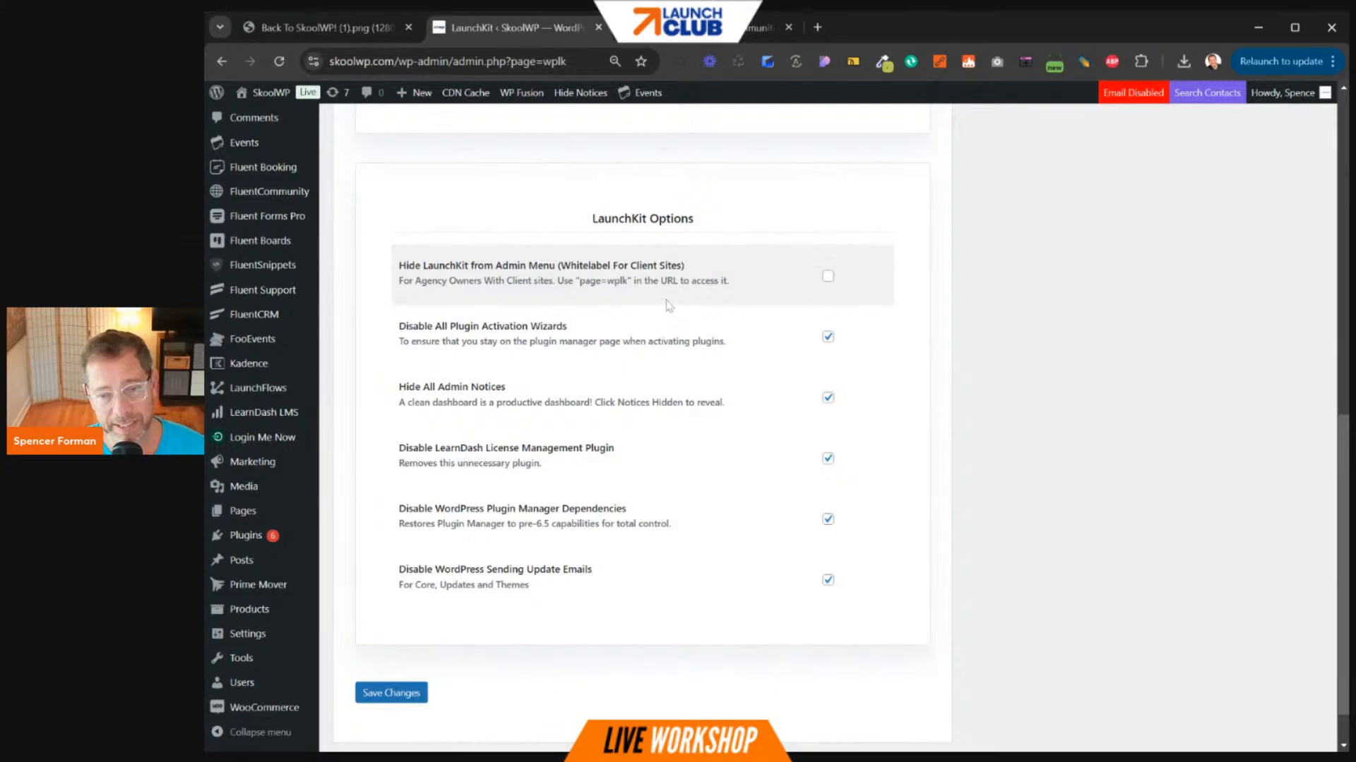
scroll(671, 310, up, 10)
scroll(593, 226, down, 6)
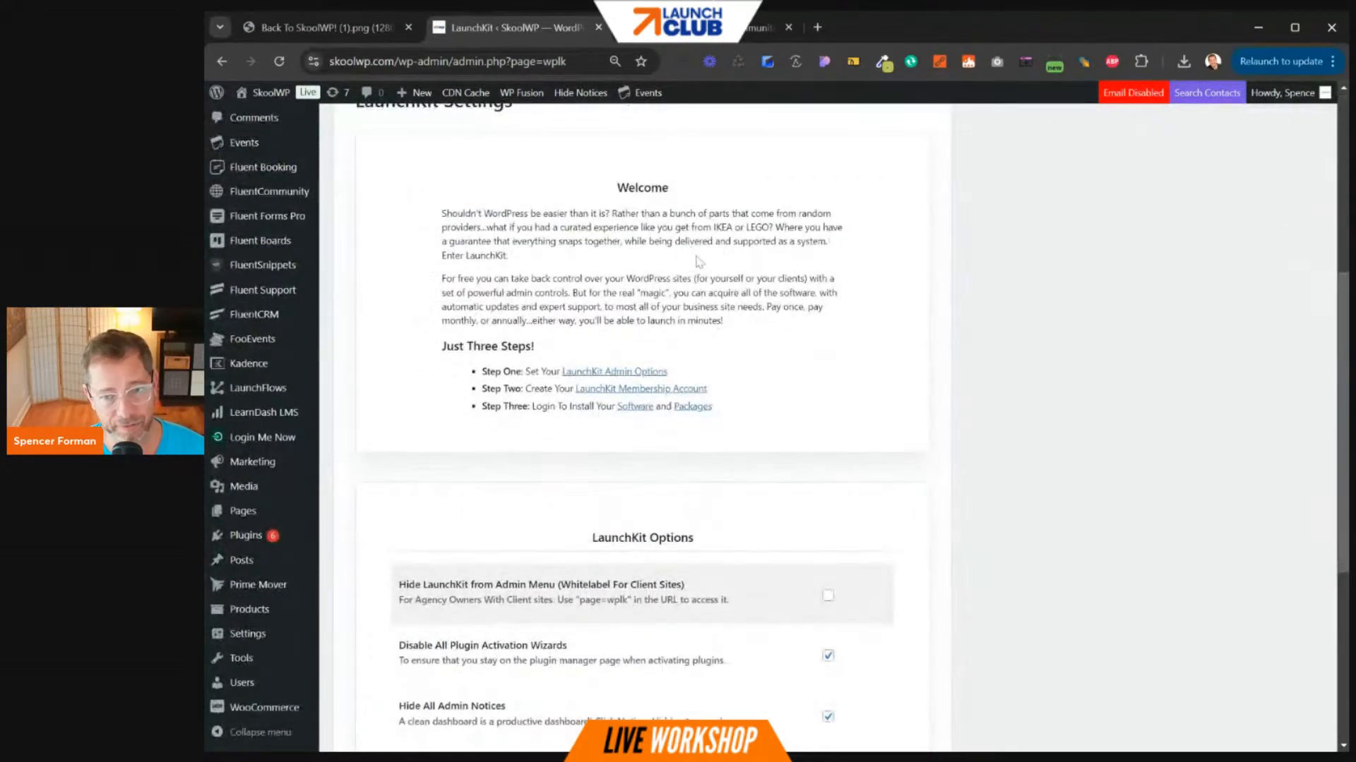
scroll(593, 226, up, 2)
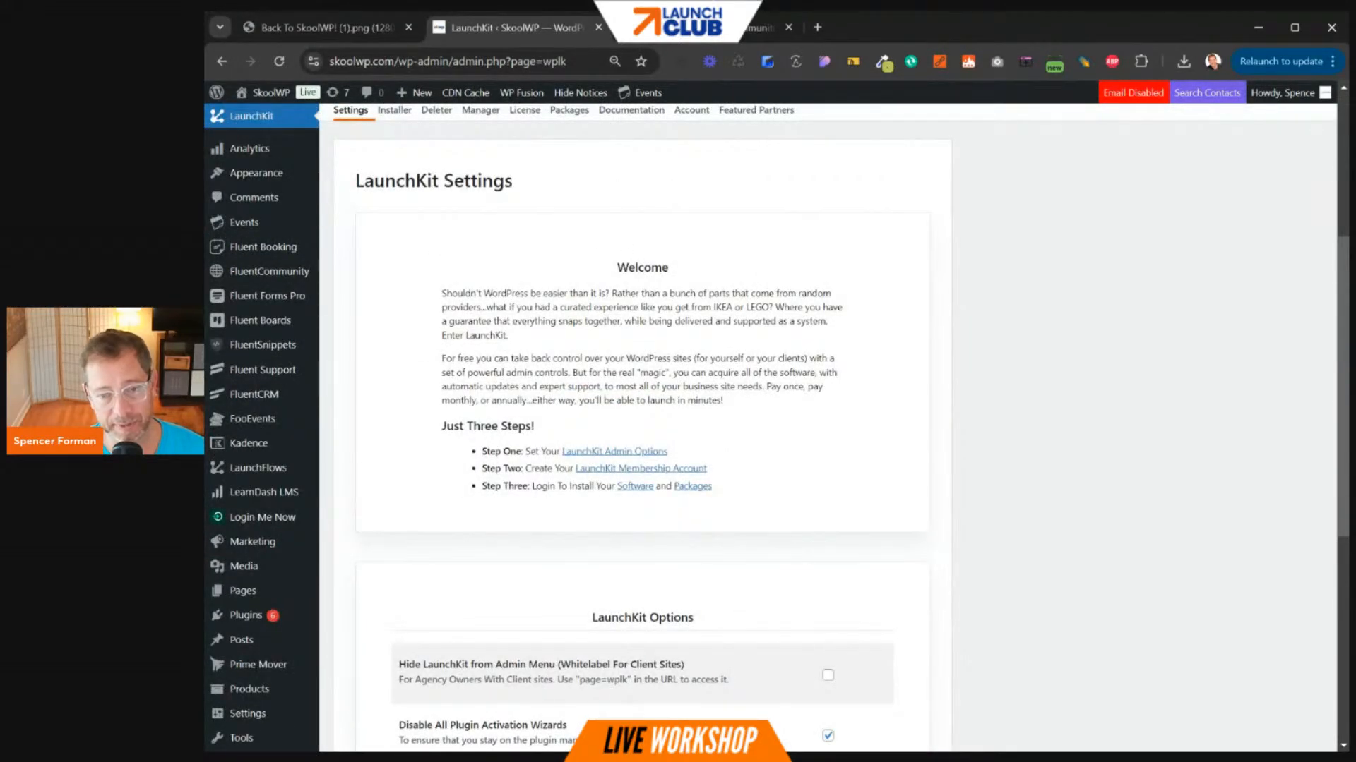
scroll(663, 317, down, 6)
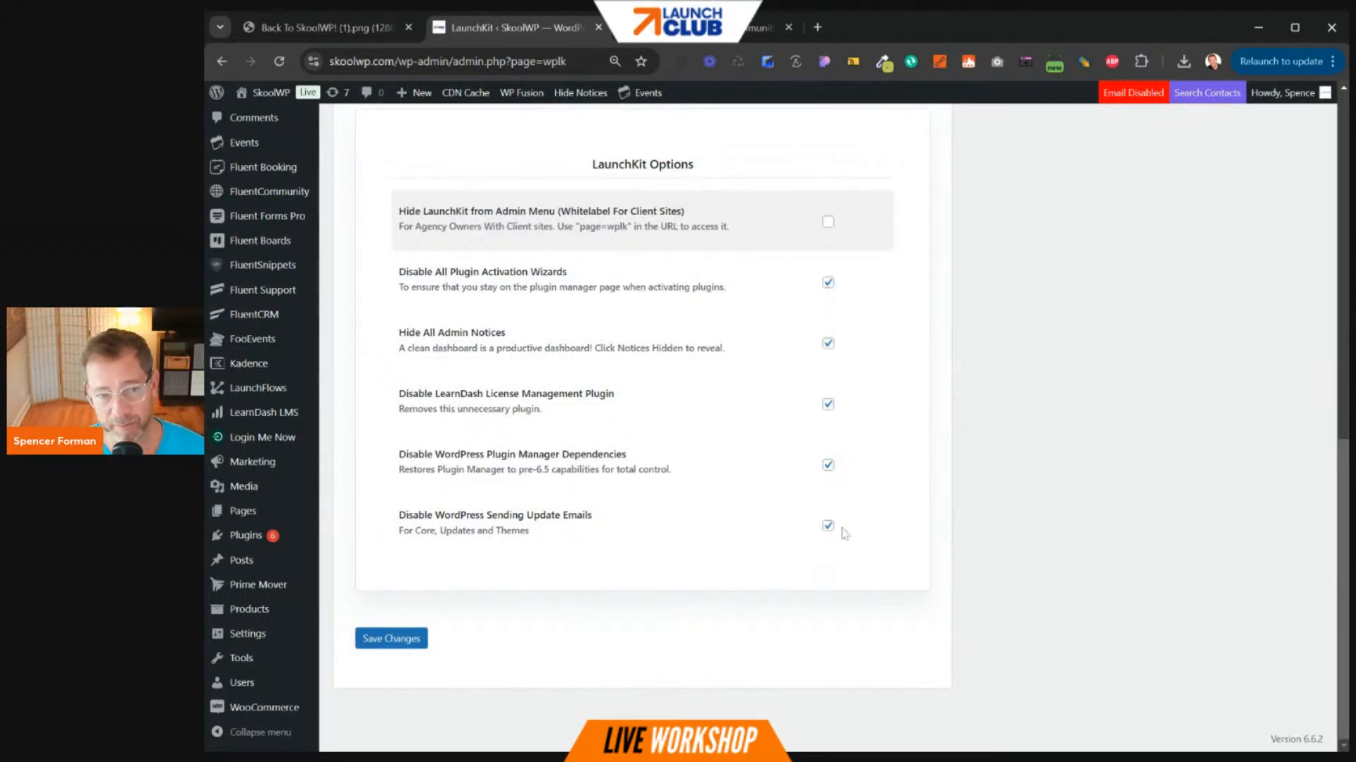
click(827, 223)
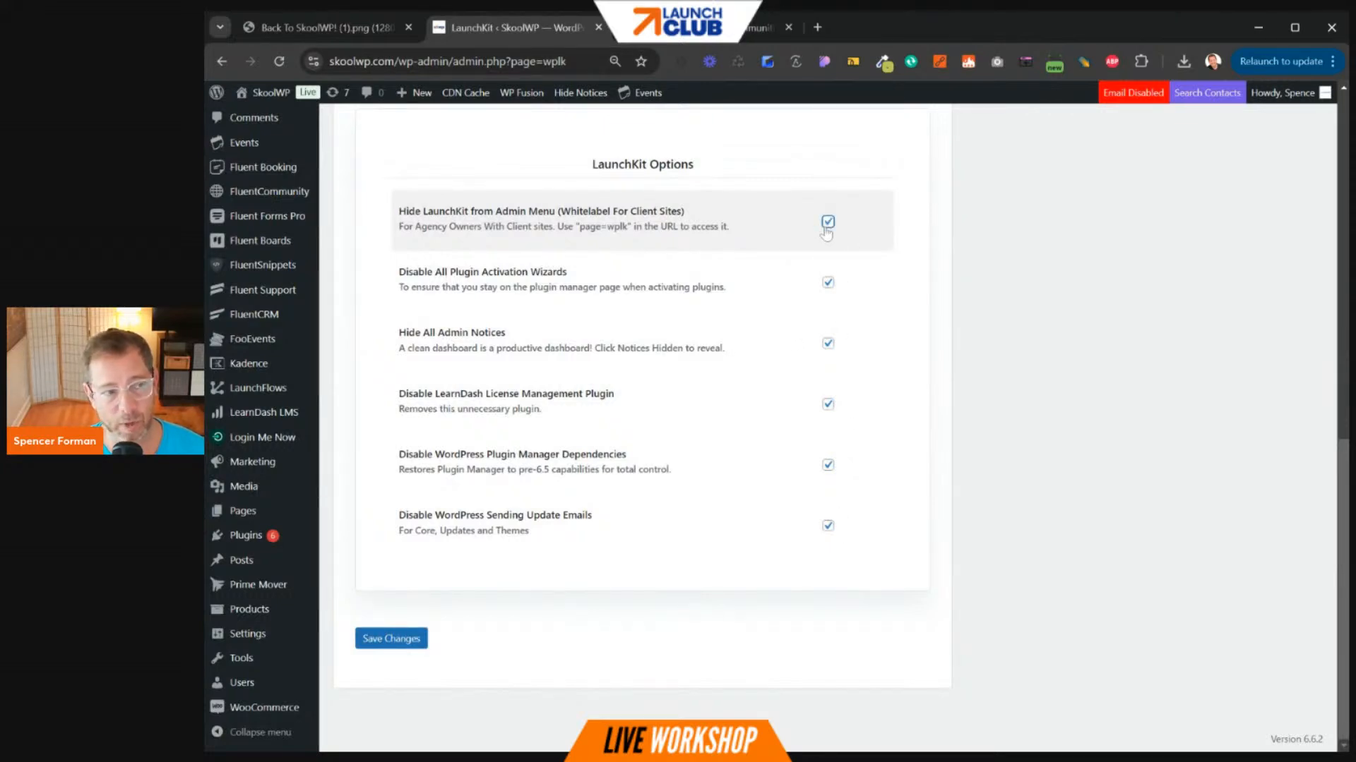
click(828, 225)
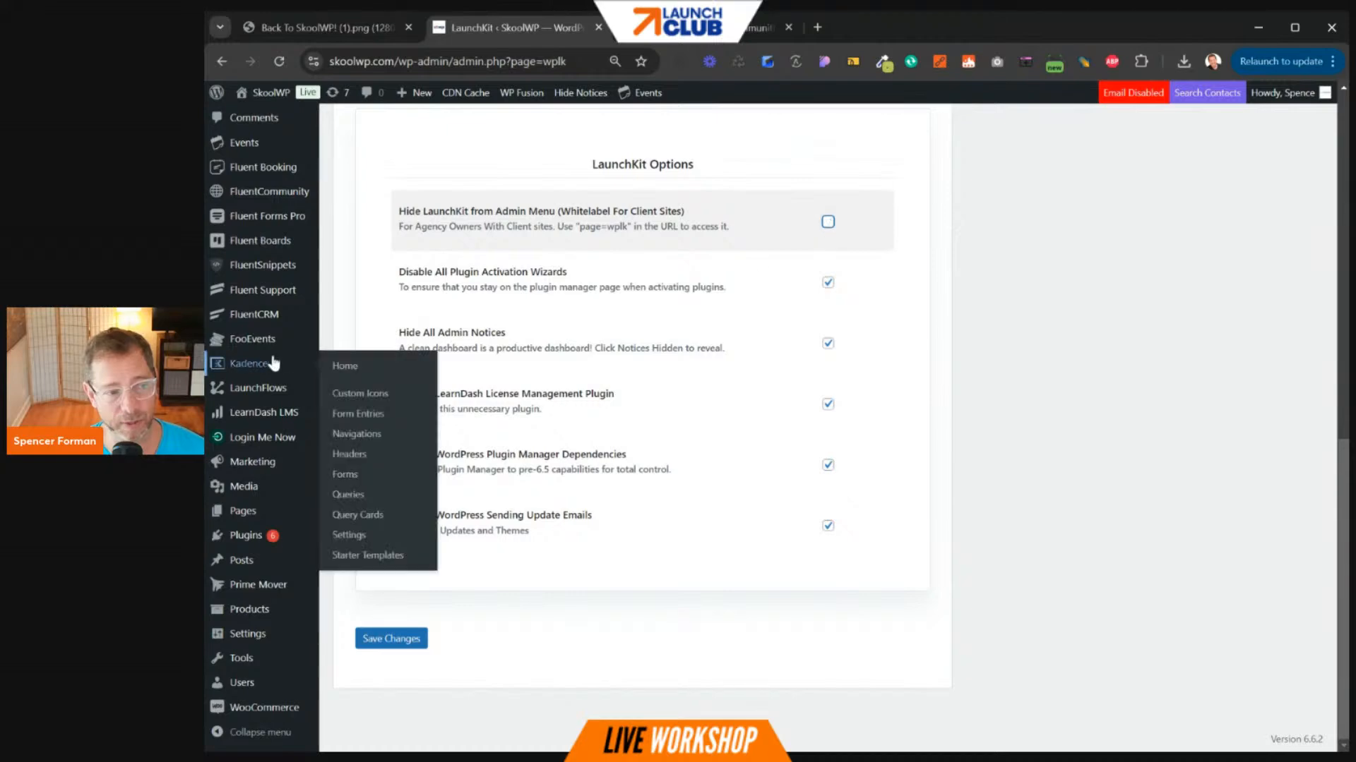
click(237, 156)
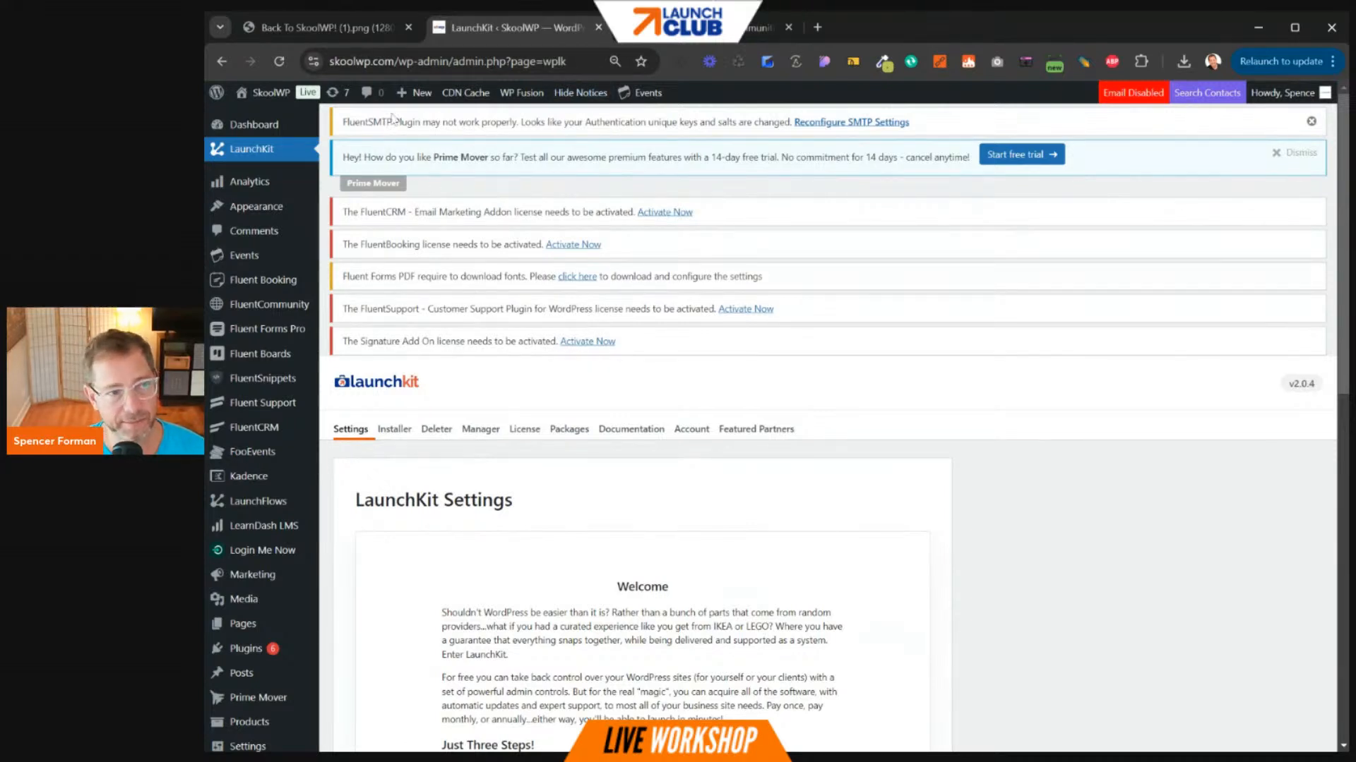
- Point out the license and plugin warnings, then hide all admin notices
mouse_move(340, 121)
mouse_down()
mouse_move(472, 279)
mouse_move(602, 357)
mouse_move(697, 356)
mouse_up()
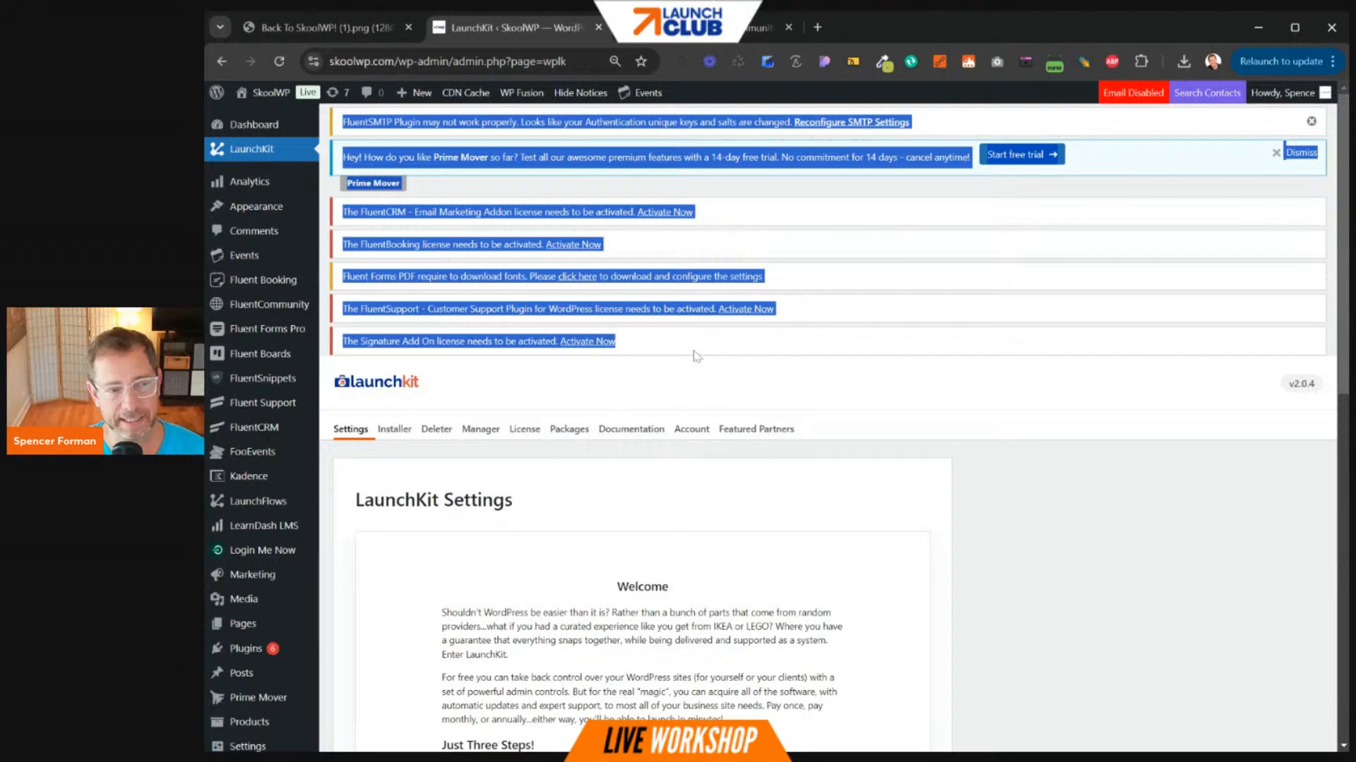
click(697, 356)
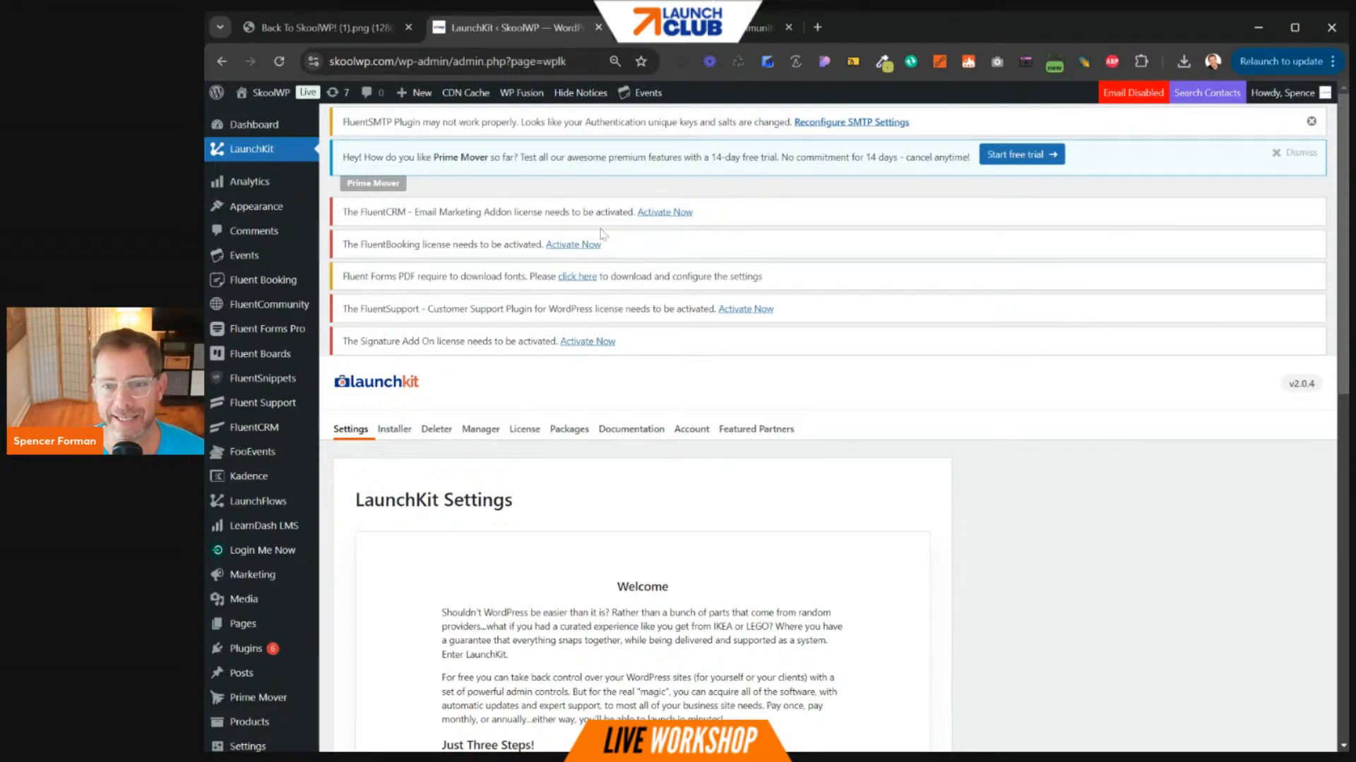
click(580, 92)
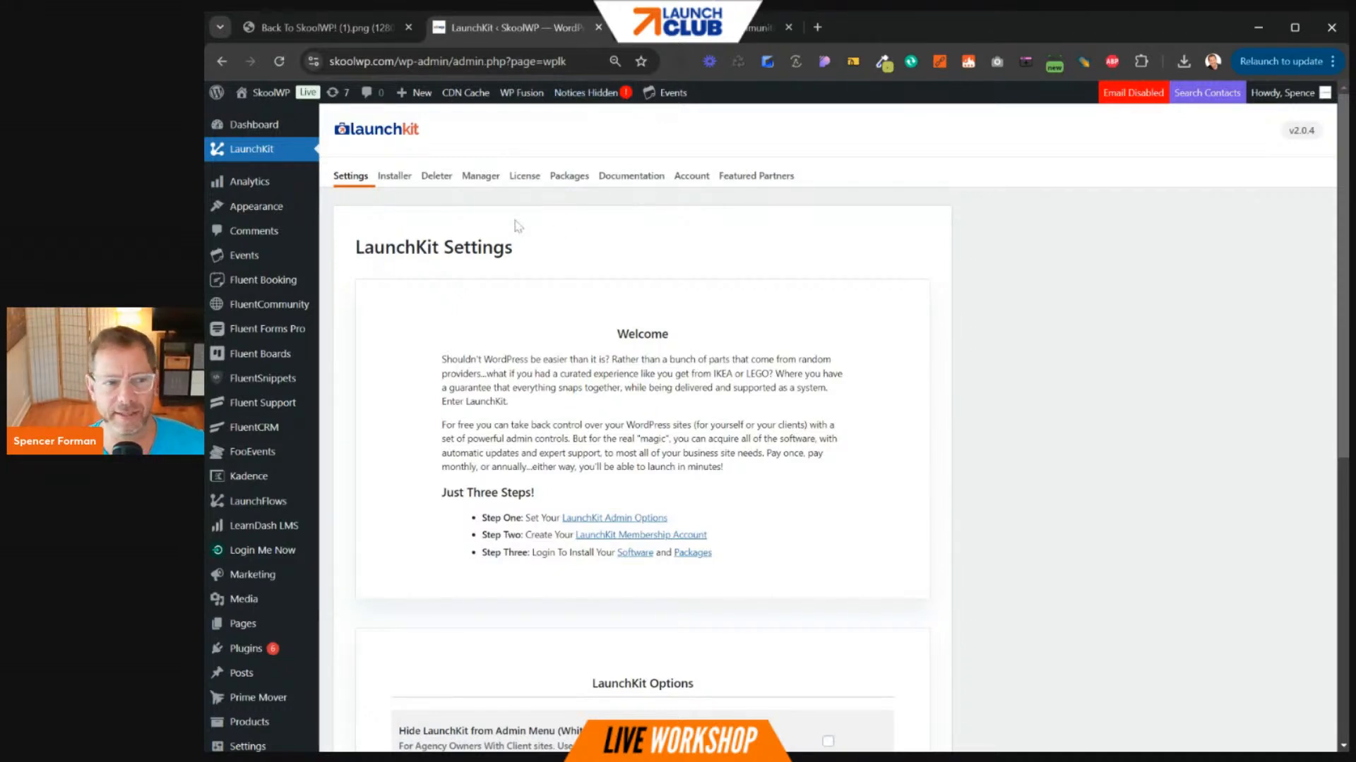
- On the LaunchKit Installer, highlight the tested plugins and last-updated time, then check for updates
click(395, 181)
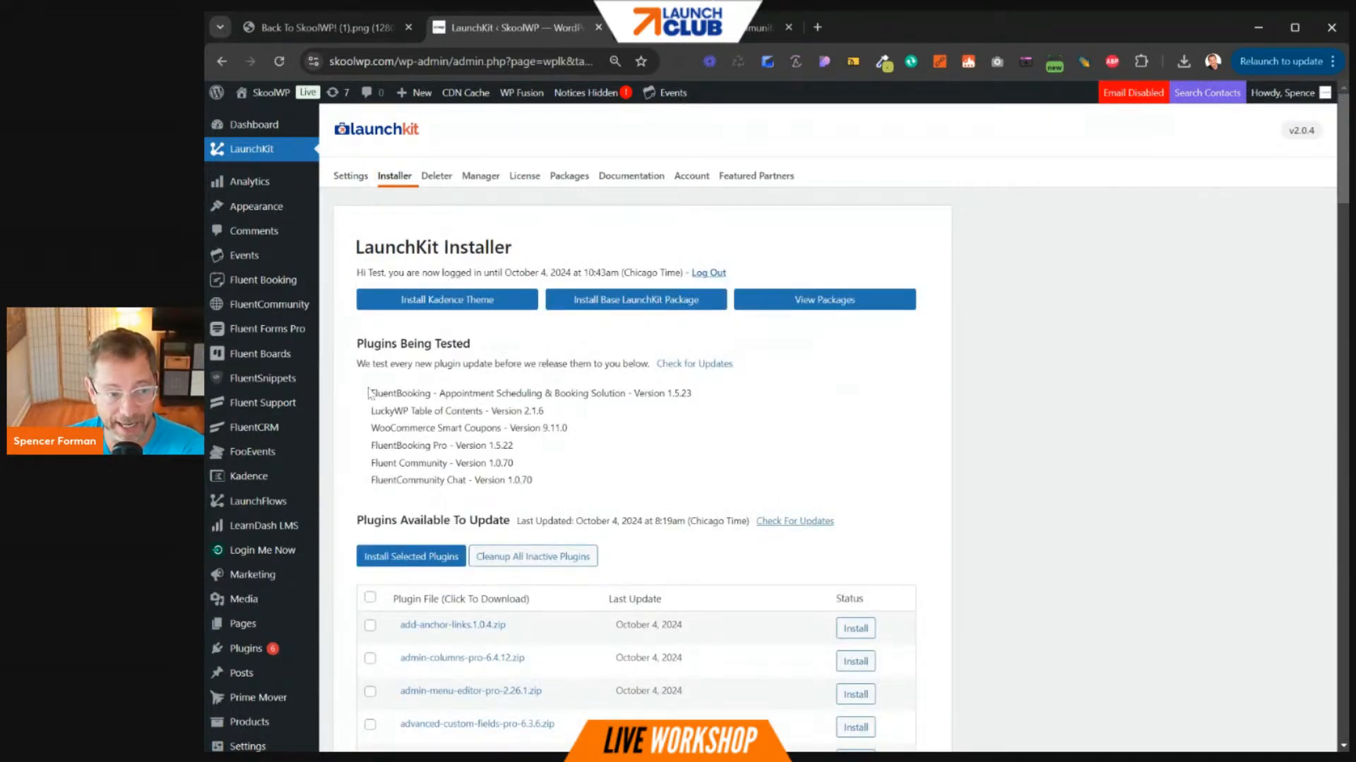
drag(370, 393, 563, 475)
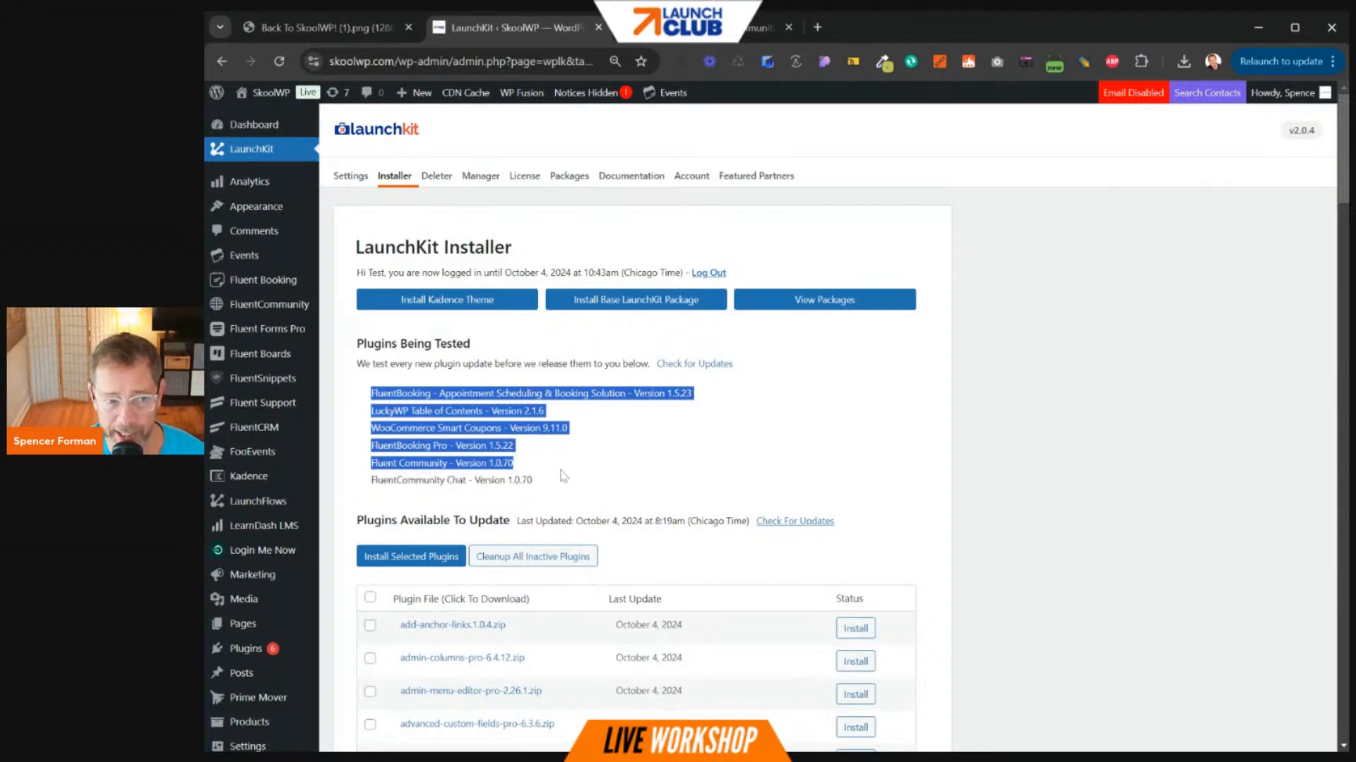
click(562, 475)
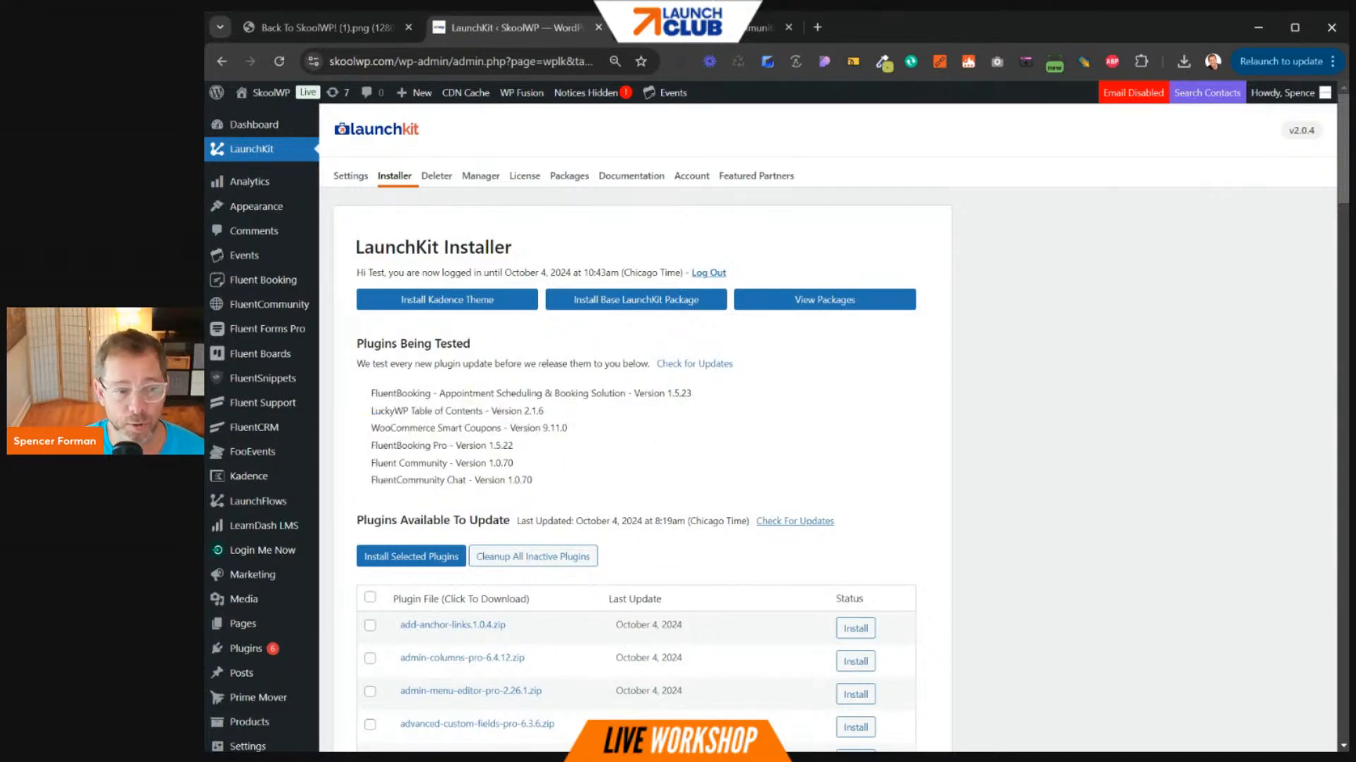
drag(477, 522, 702, 522)
click(703, 521)
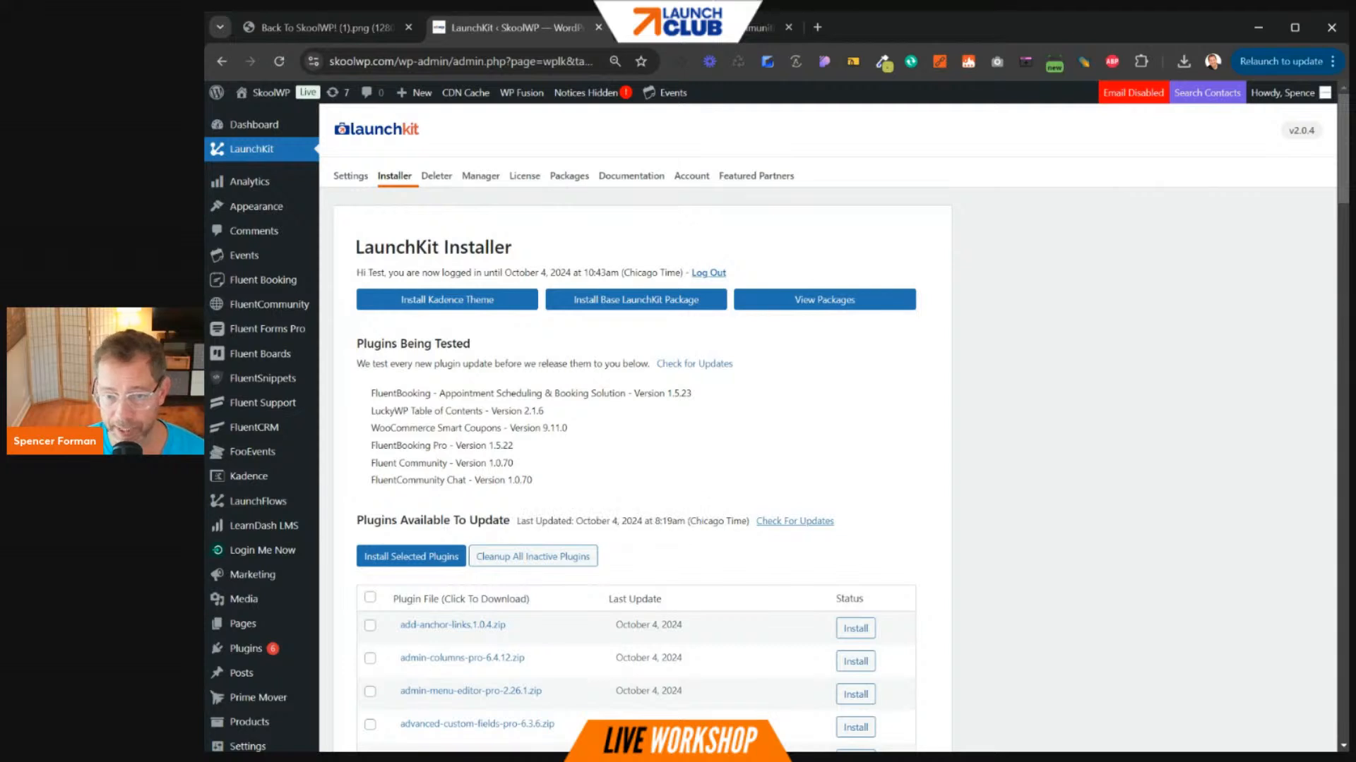
click(791, 522)
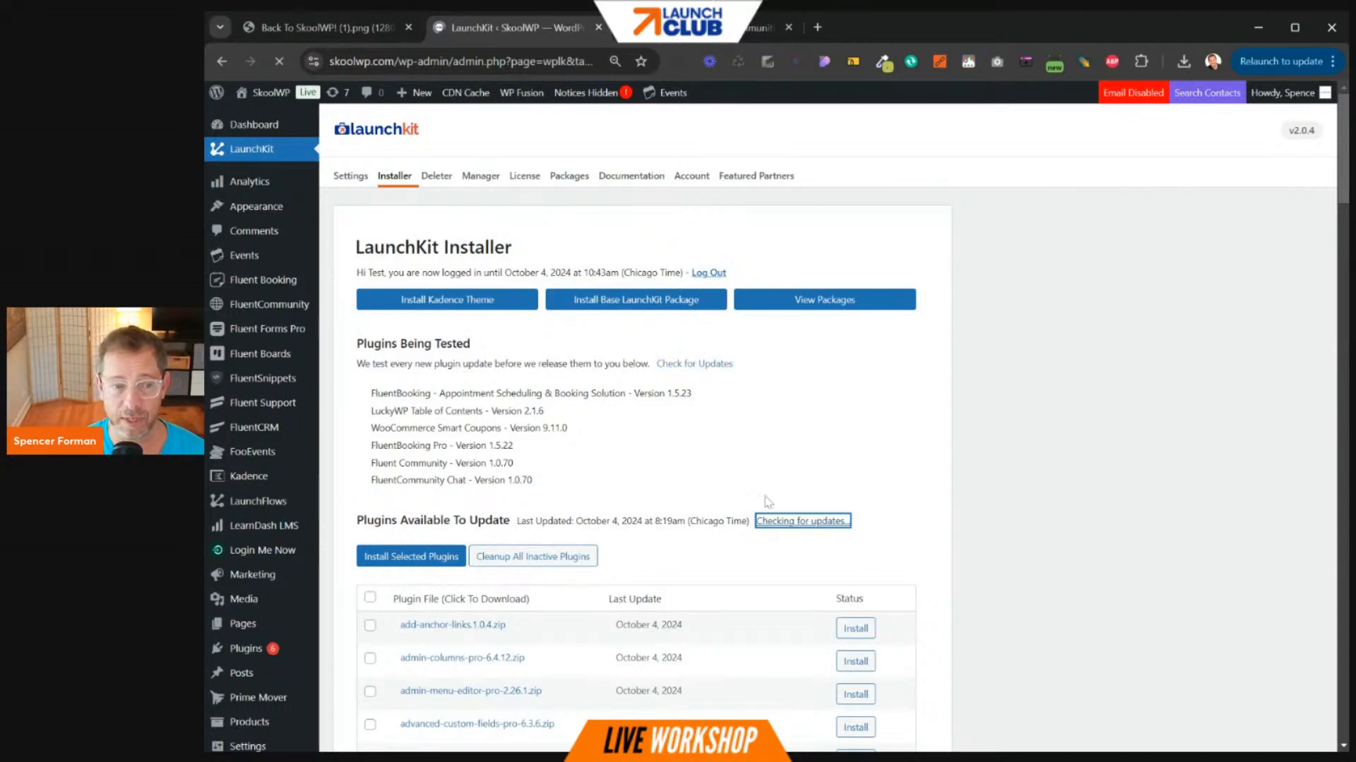
- Select and install all LaunchKit plugin files, recheck updates, and return to the Plugins list
click(369, 598)
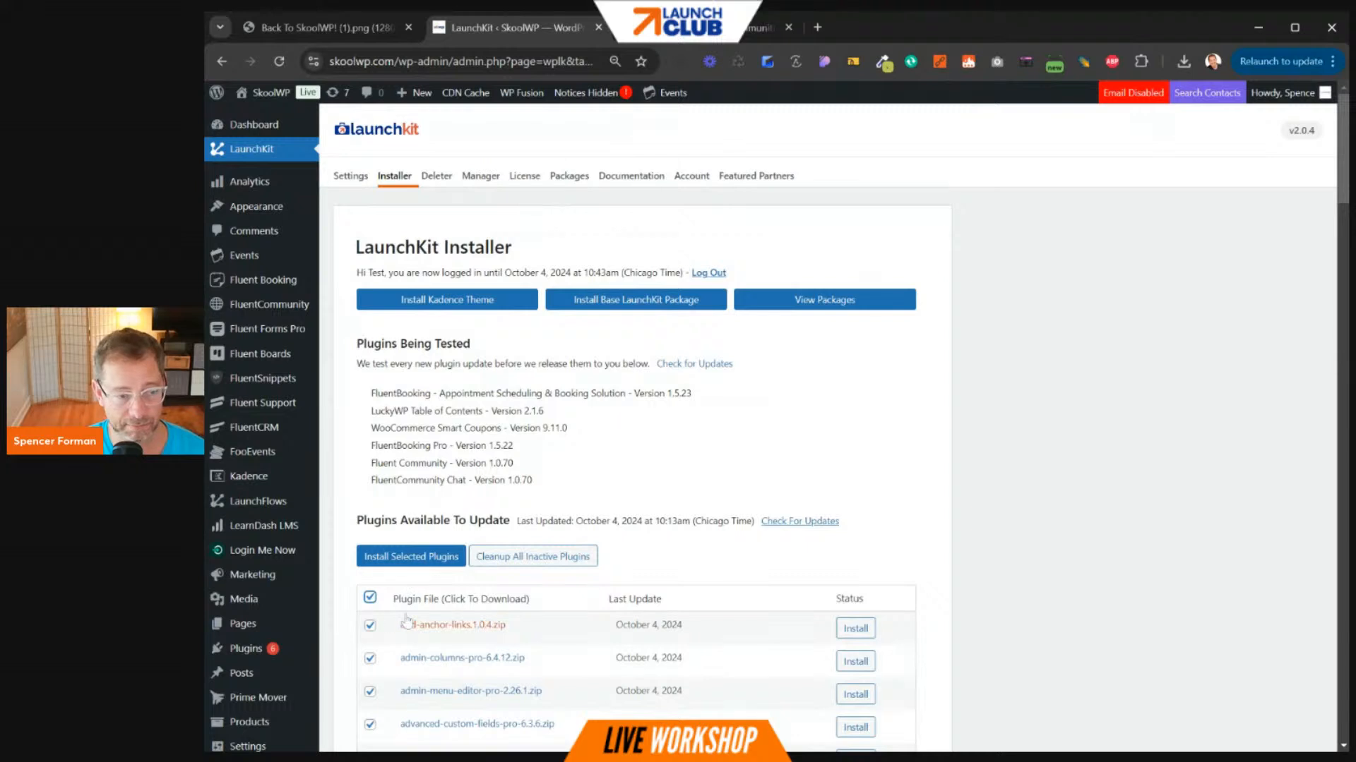
click(408, 558)
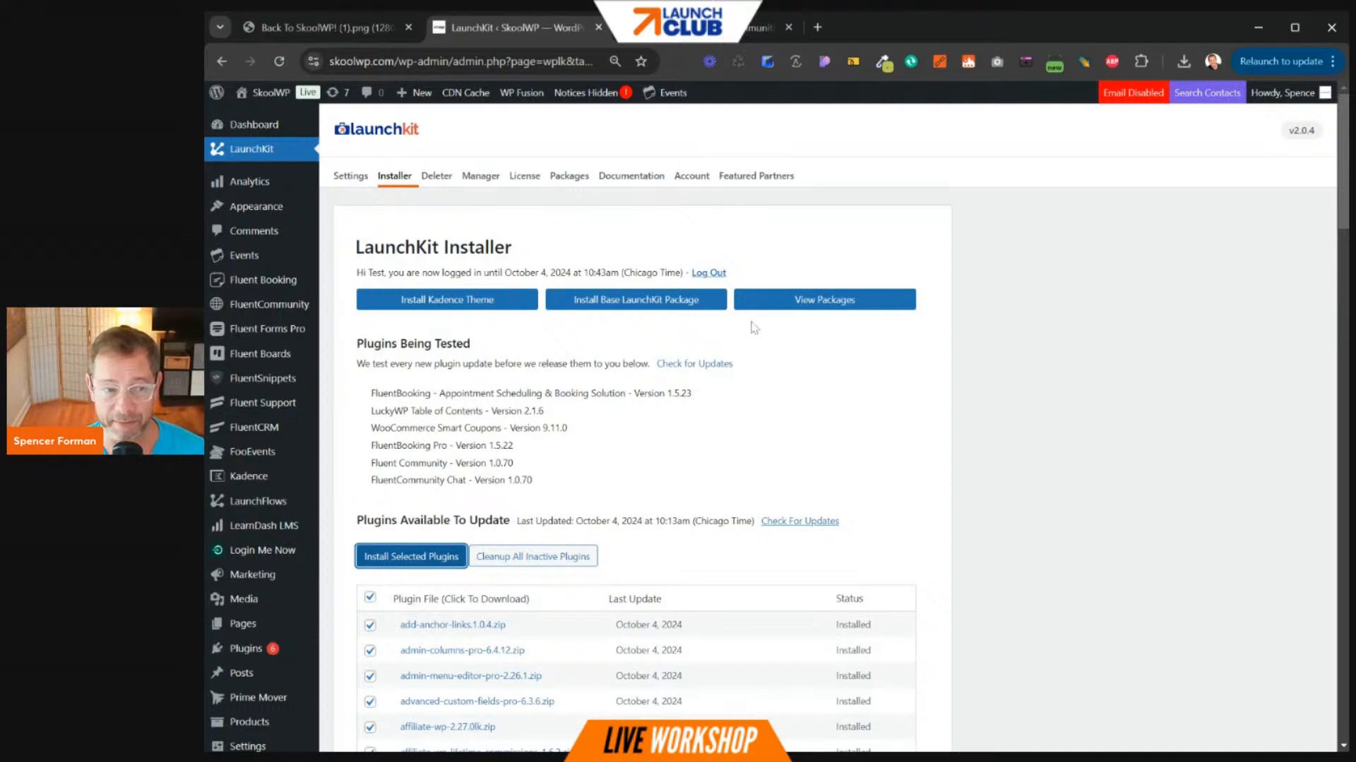
click(682, 365)
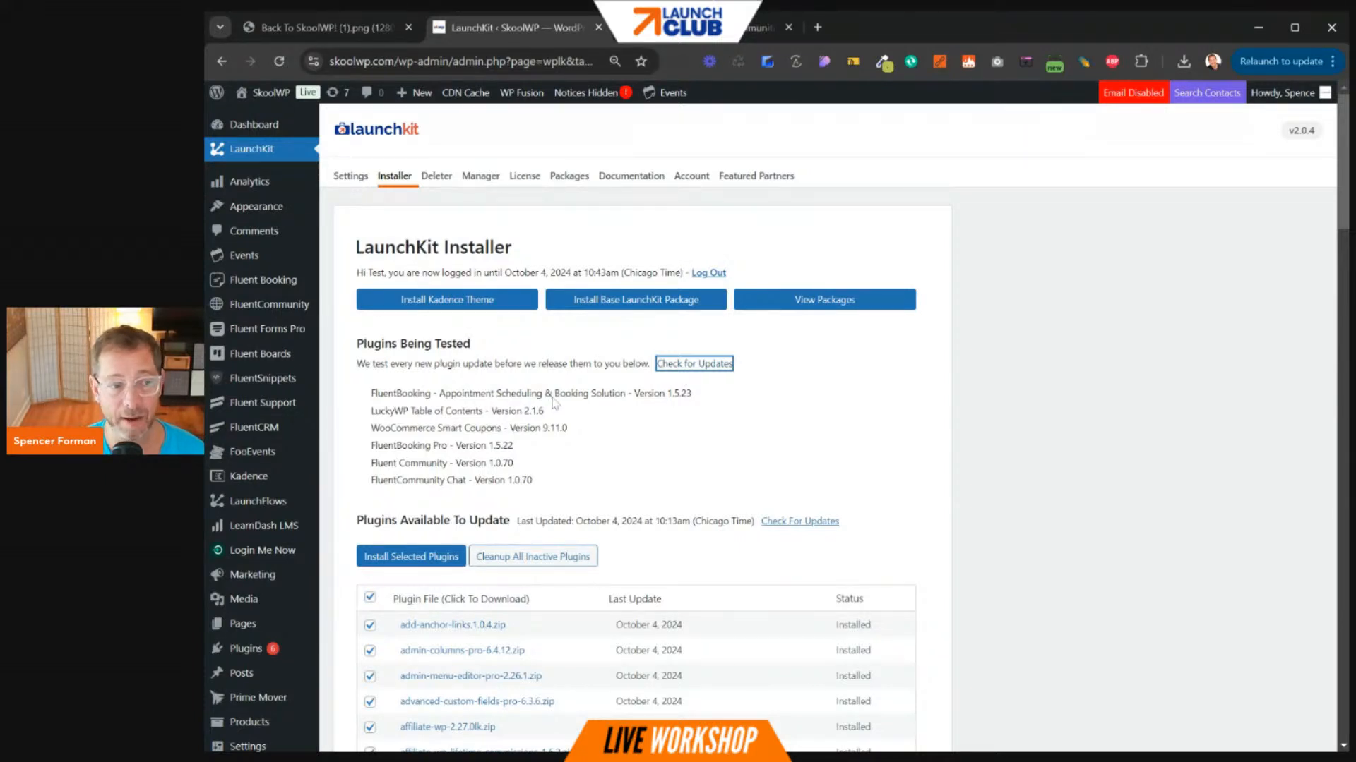
click(247, 653)
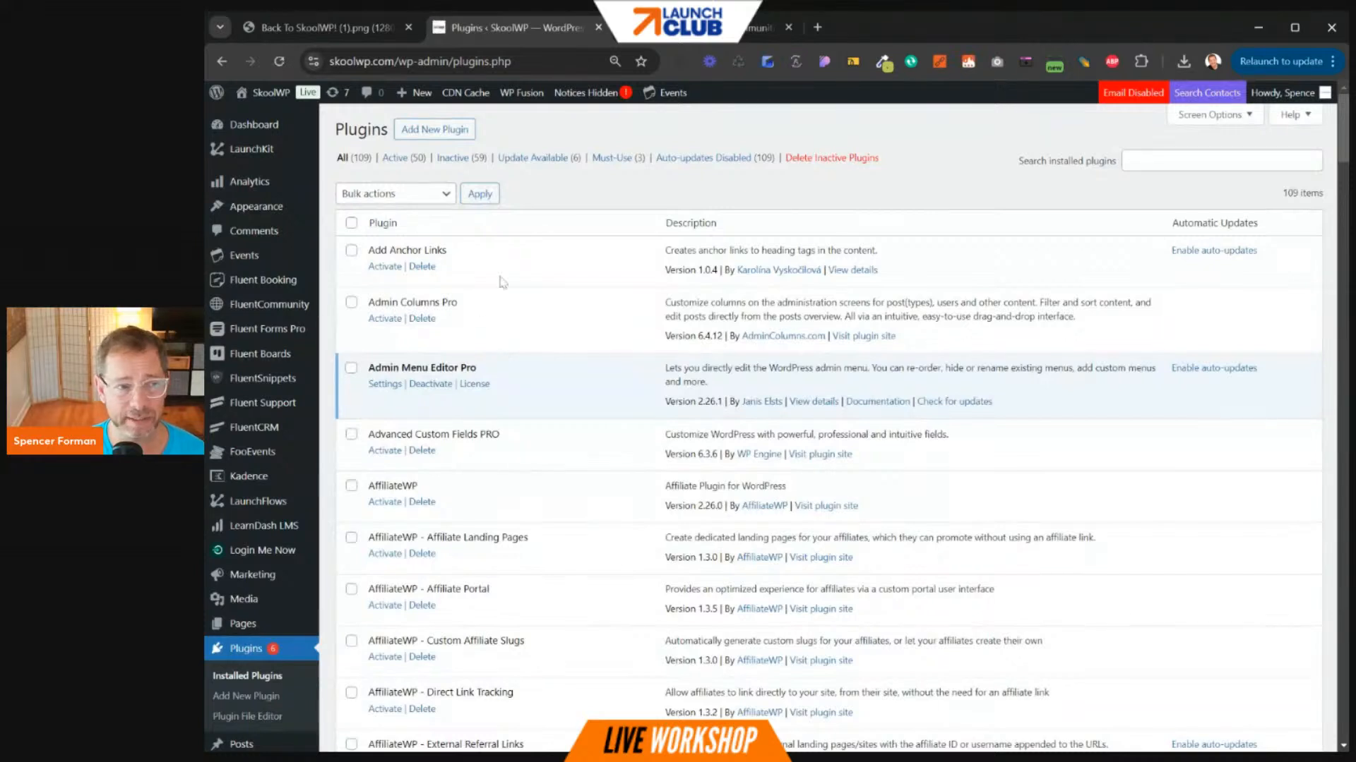
- Filter to Update Available (6), mark Fluent Community, and bring admin notices back
click(544, 158)
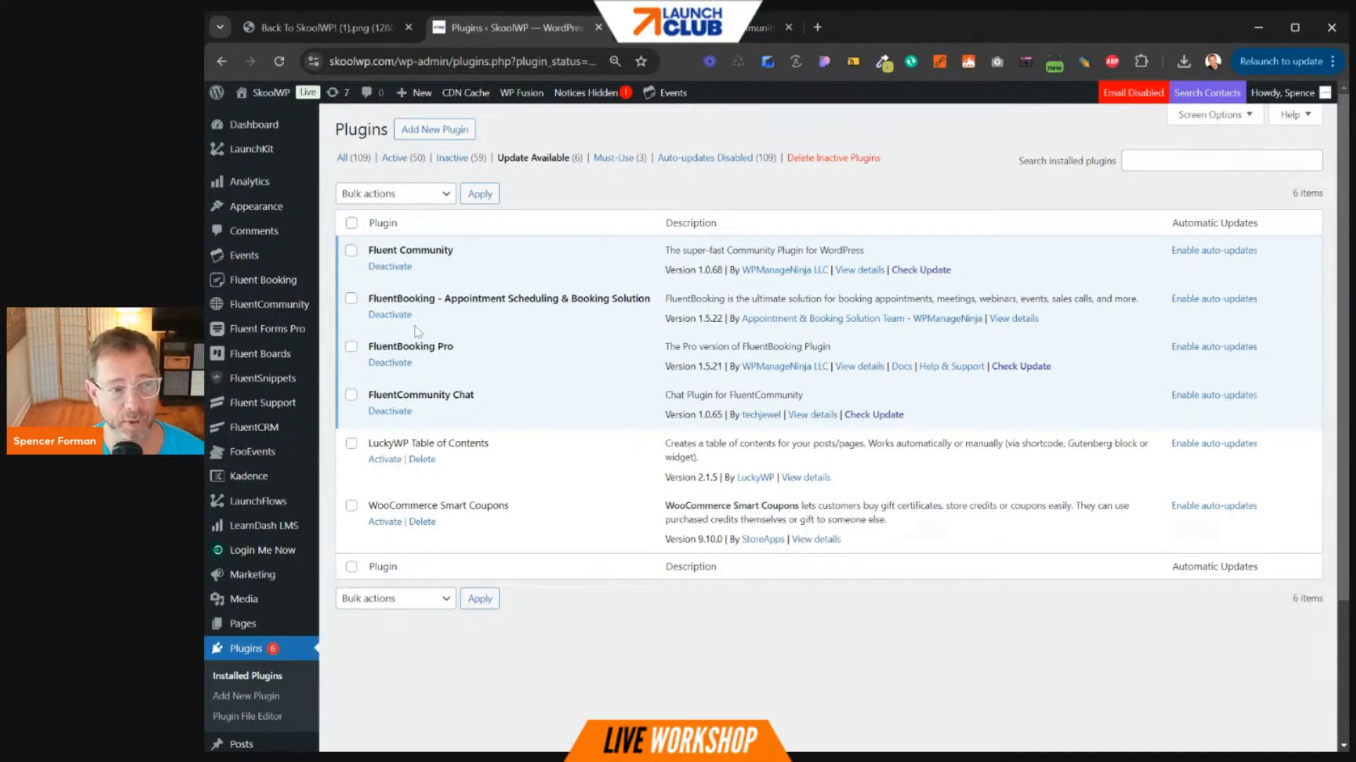
click(351, 250)
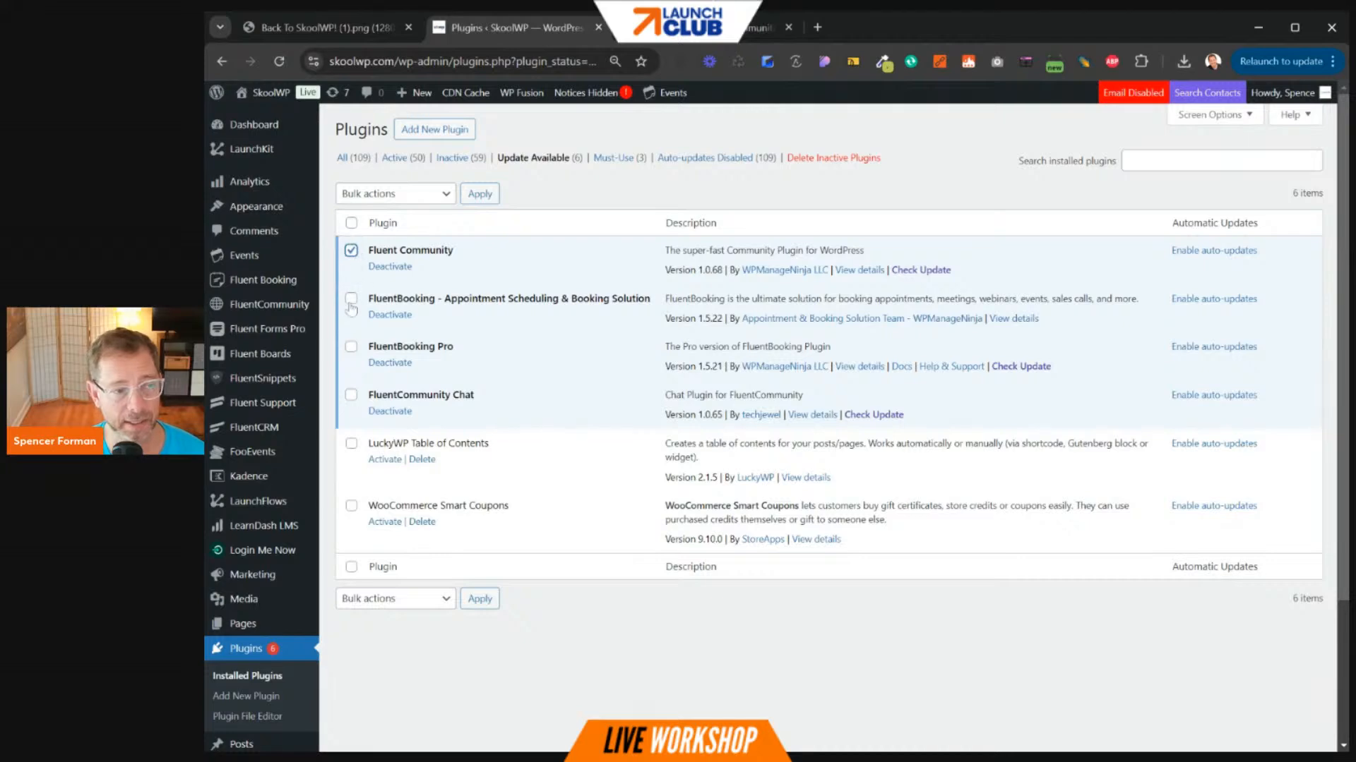
click(568, 93)
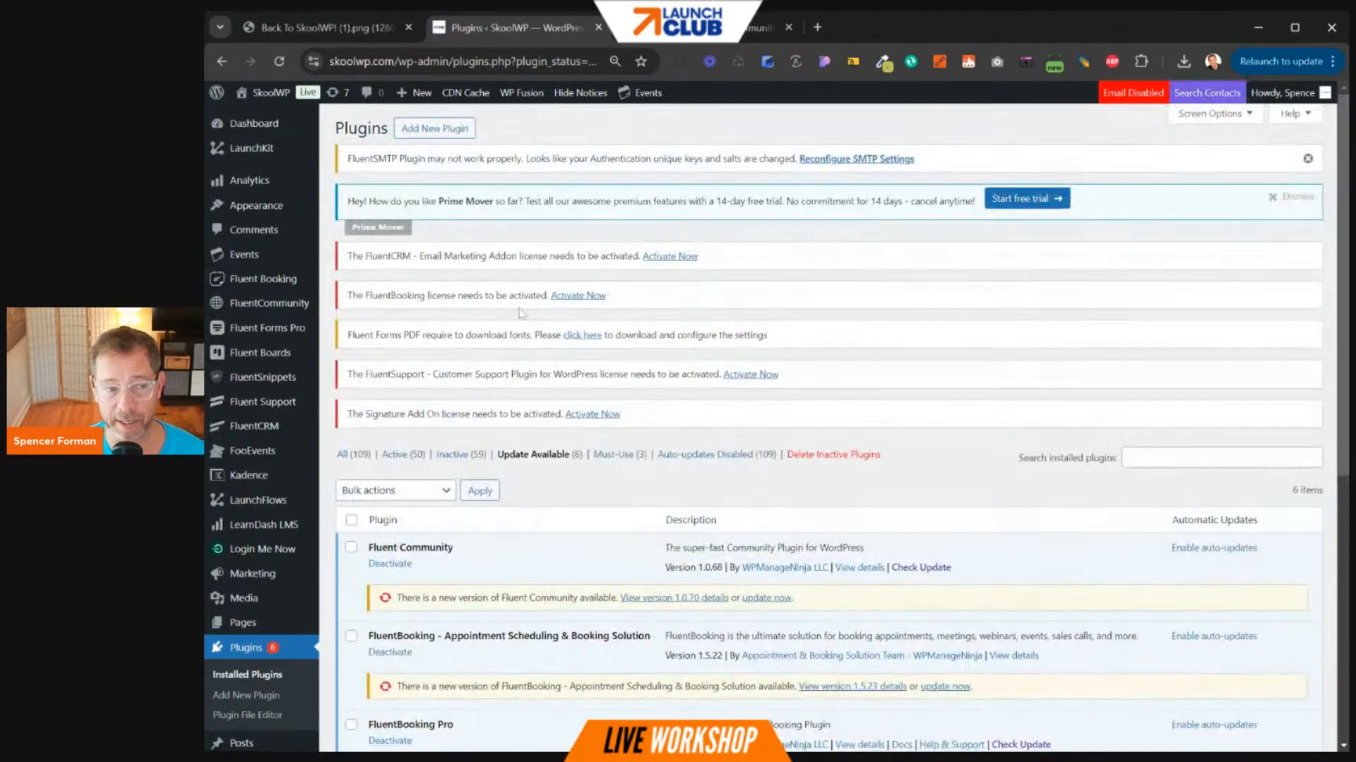
- Update Fluent Community, FluentBooking, FluentCommunity Chat and LuckyWP Table of Contents
scroll(504, 389, down, 5)
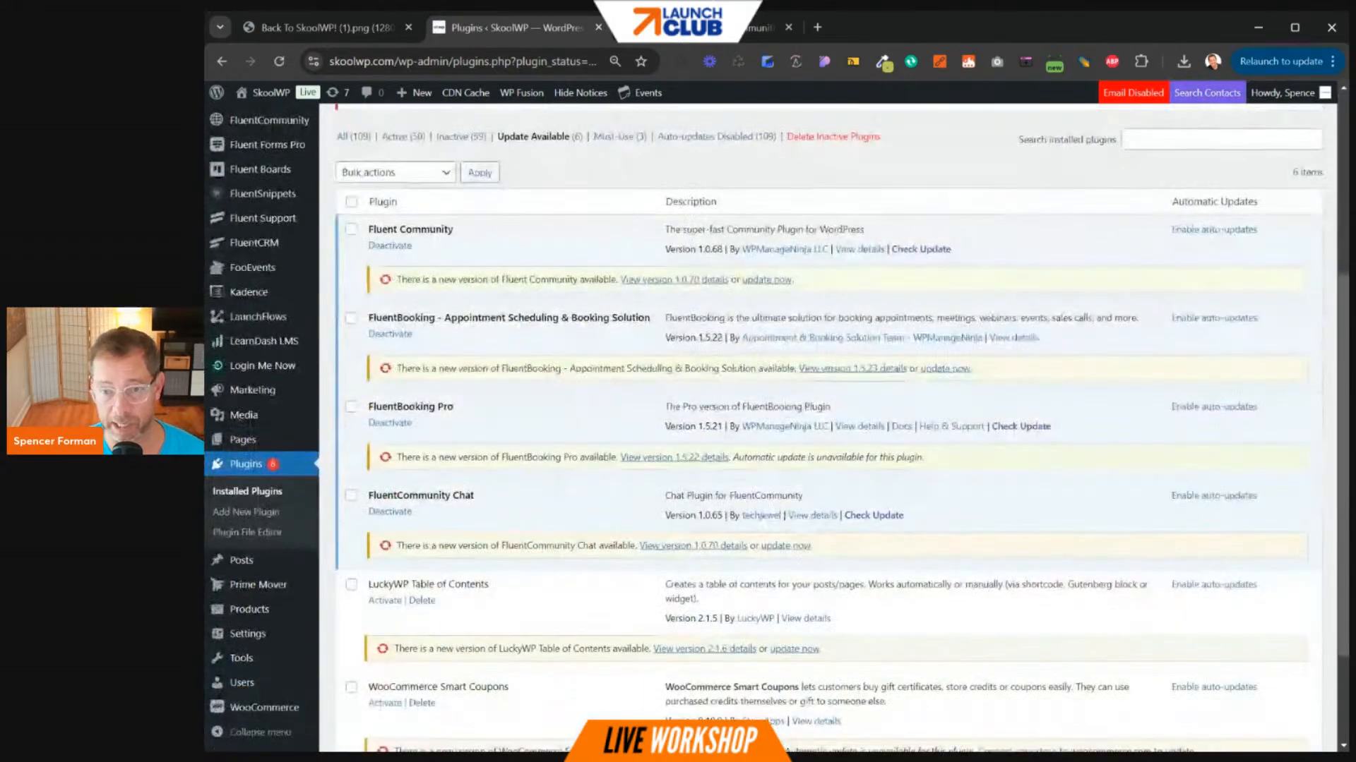
click(779, 283)
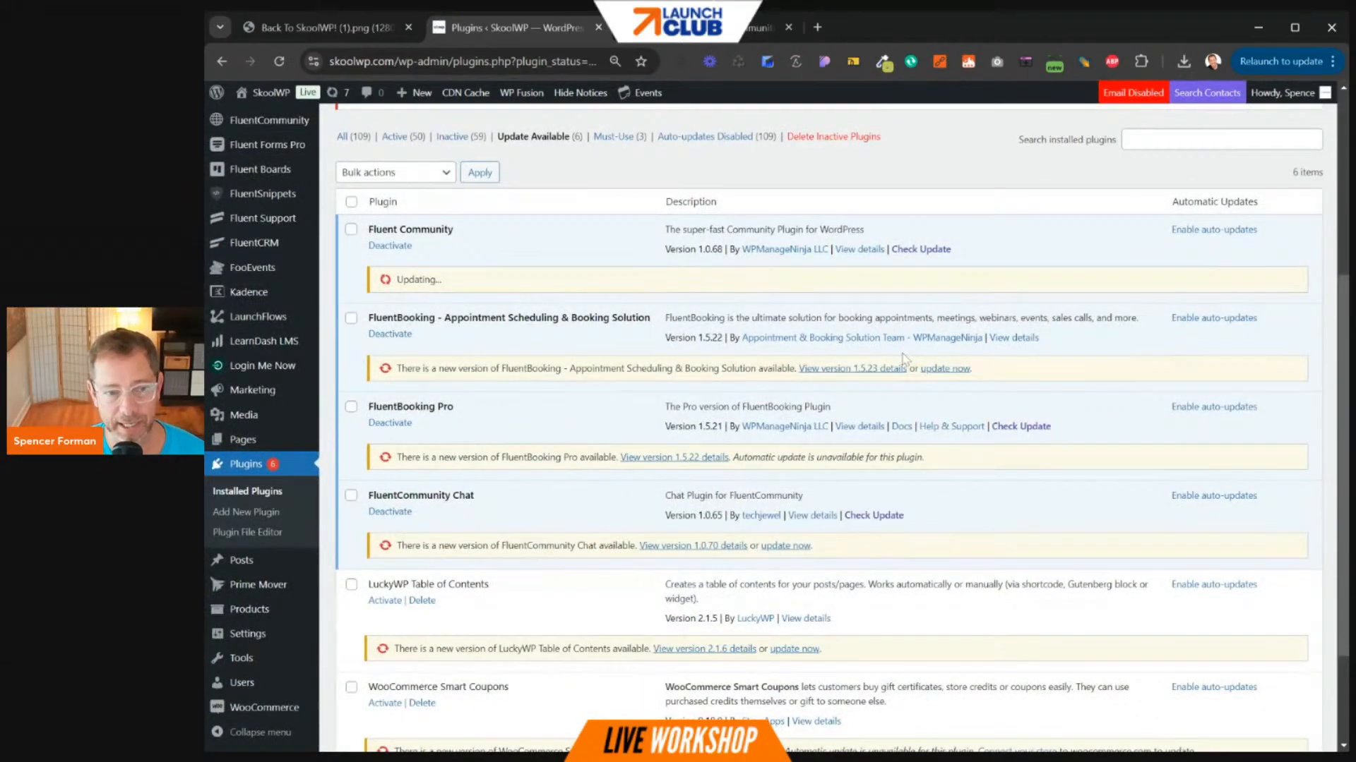
click(945, 368)
click(797, 548)
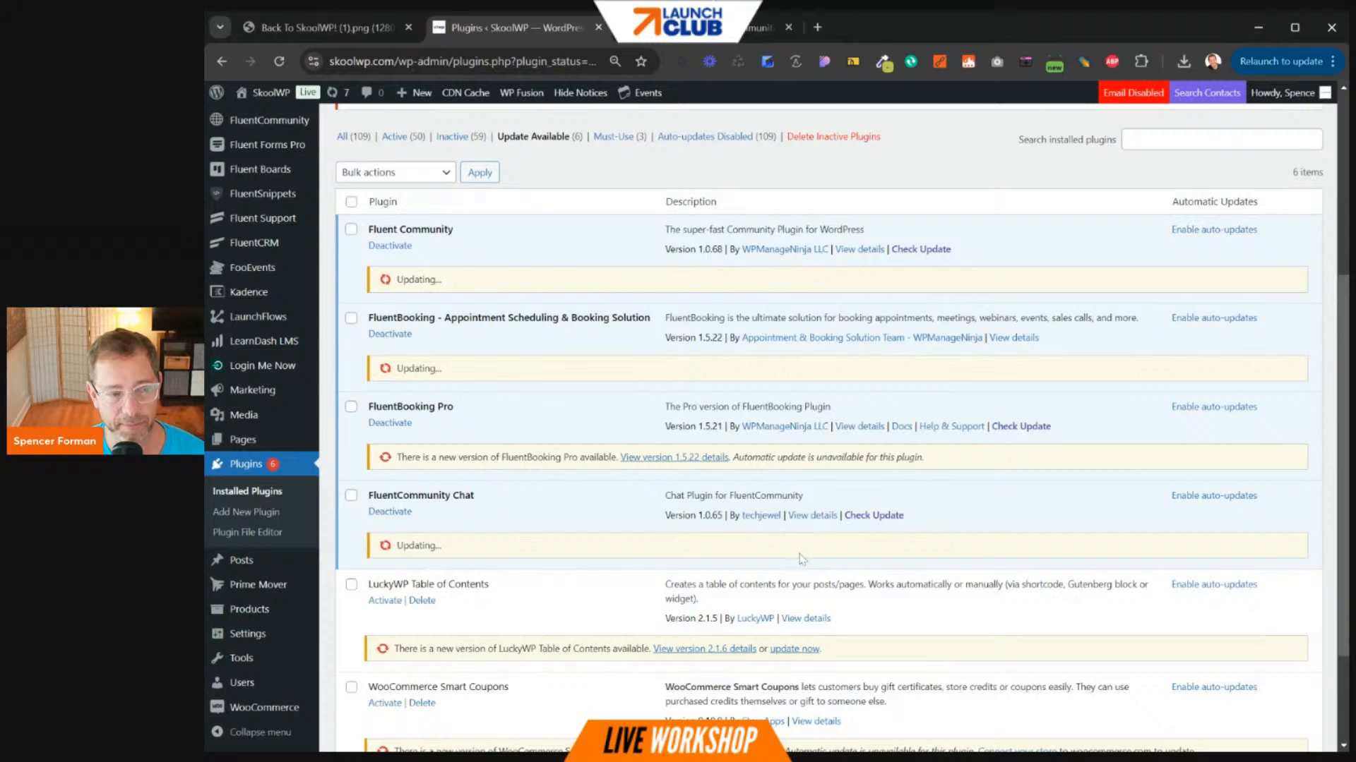
click(796, 650)
scroll(991, 559, down, 1)
scroll(991, 560, down, 2)
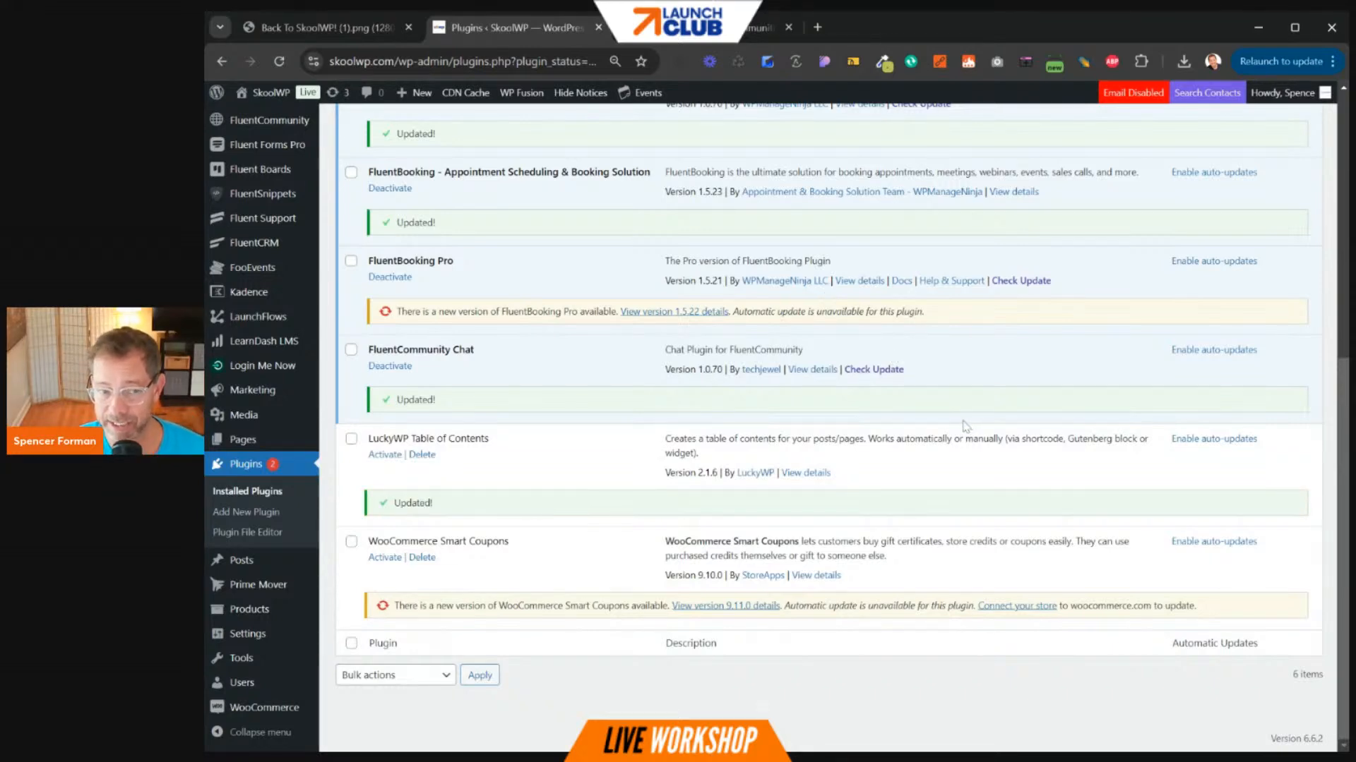
scroll(966, 426, up, 7)
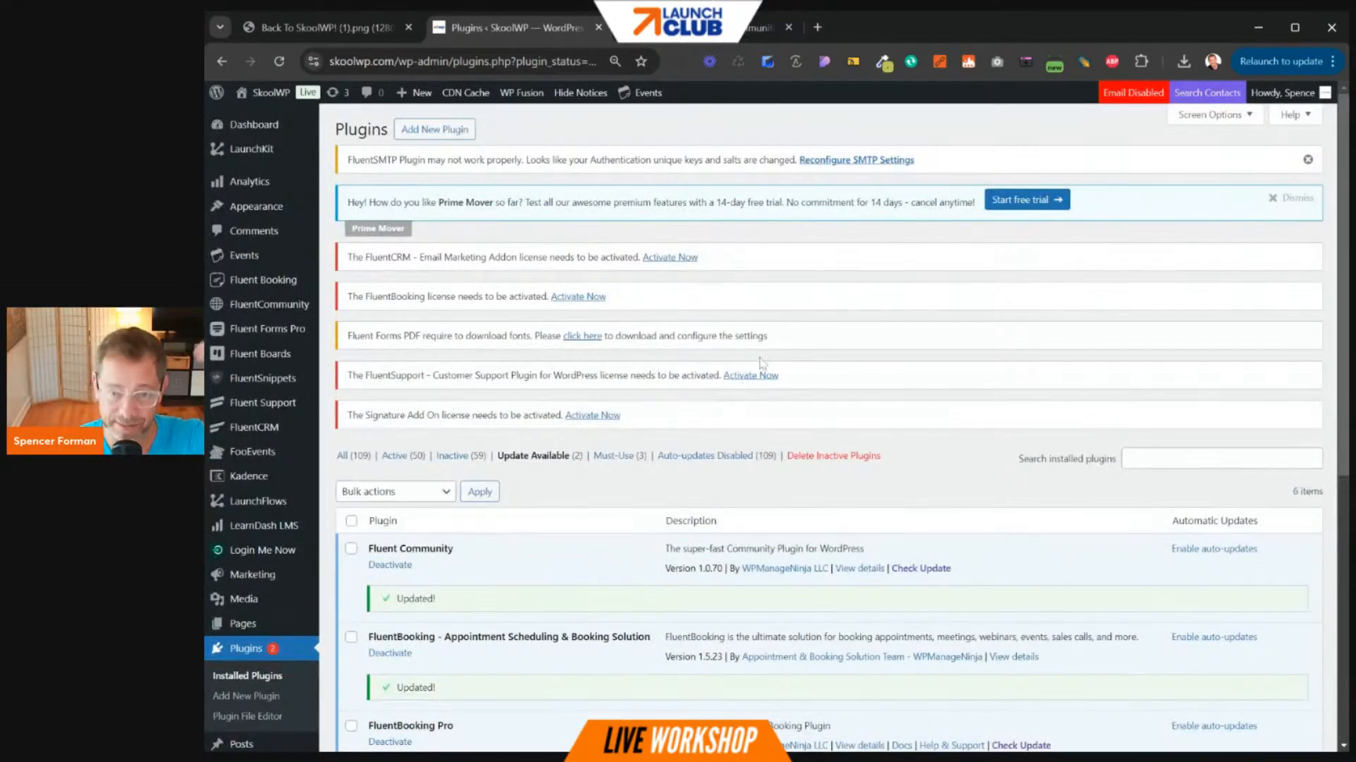
- Hide the admin notices and visit the live SkoolWP front page
click(579, 95)
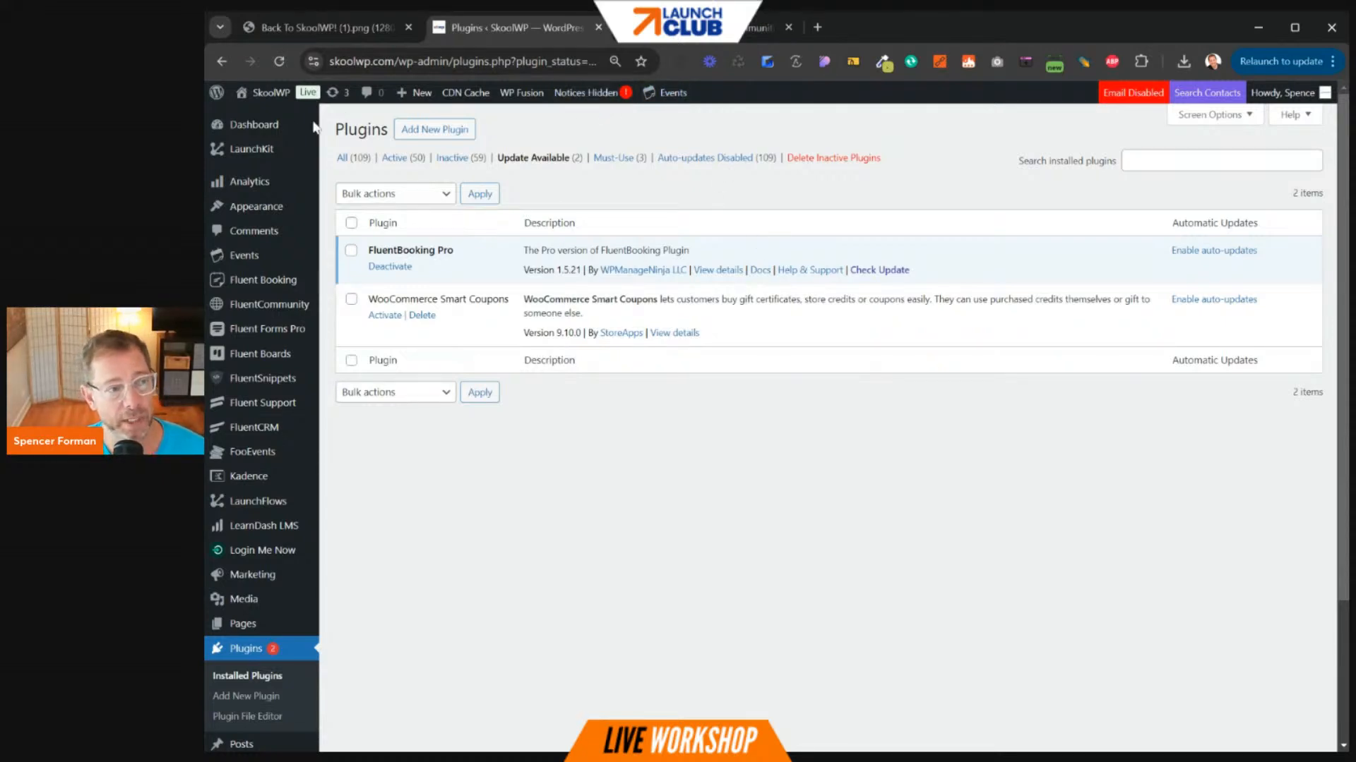
mouse_move(267, 93)
click(266, 119)
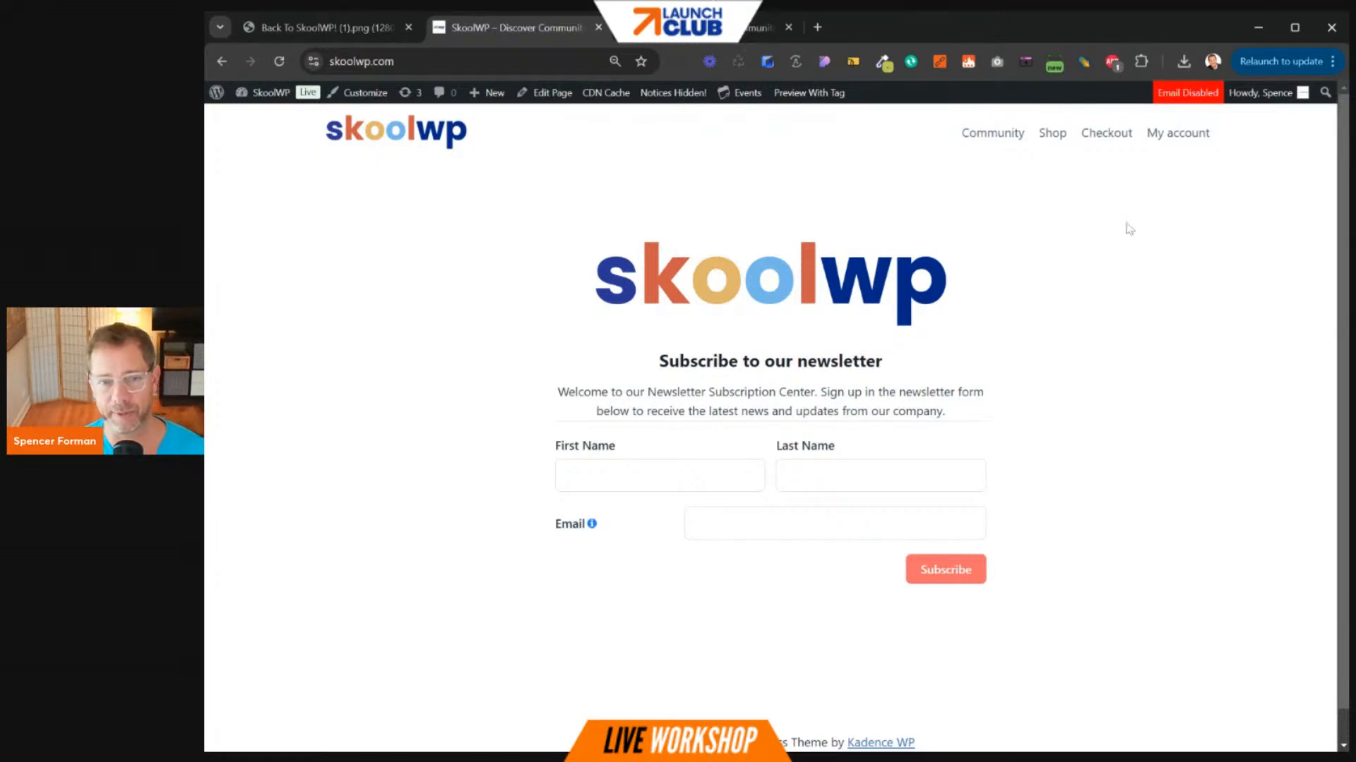
- Go to the Shop and open the $97/mo Community Member product
click(1061, 140)
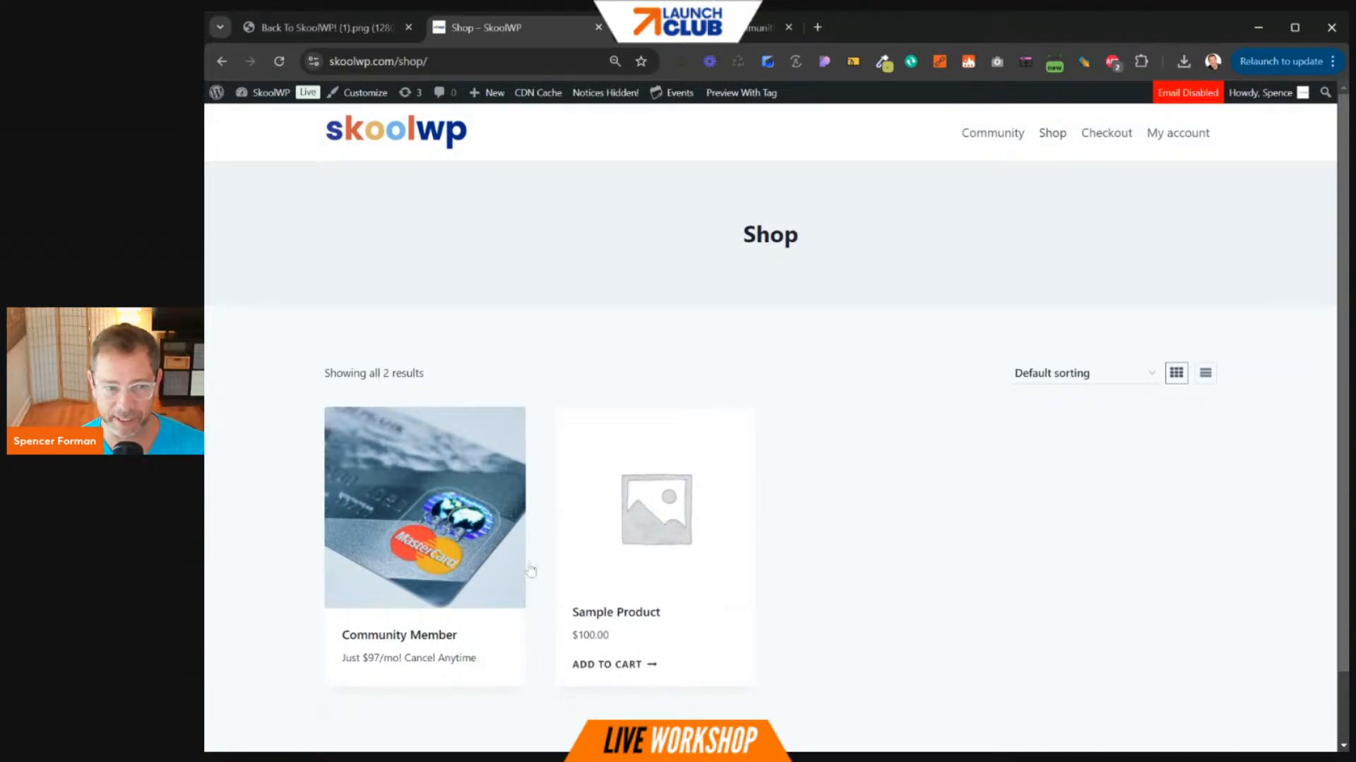
click(416, 619)
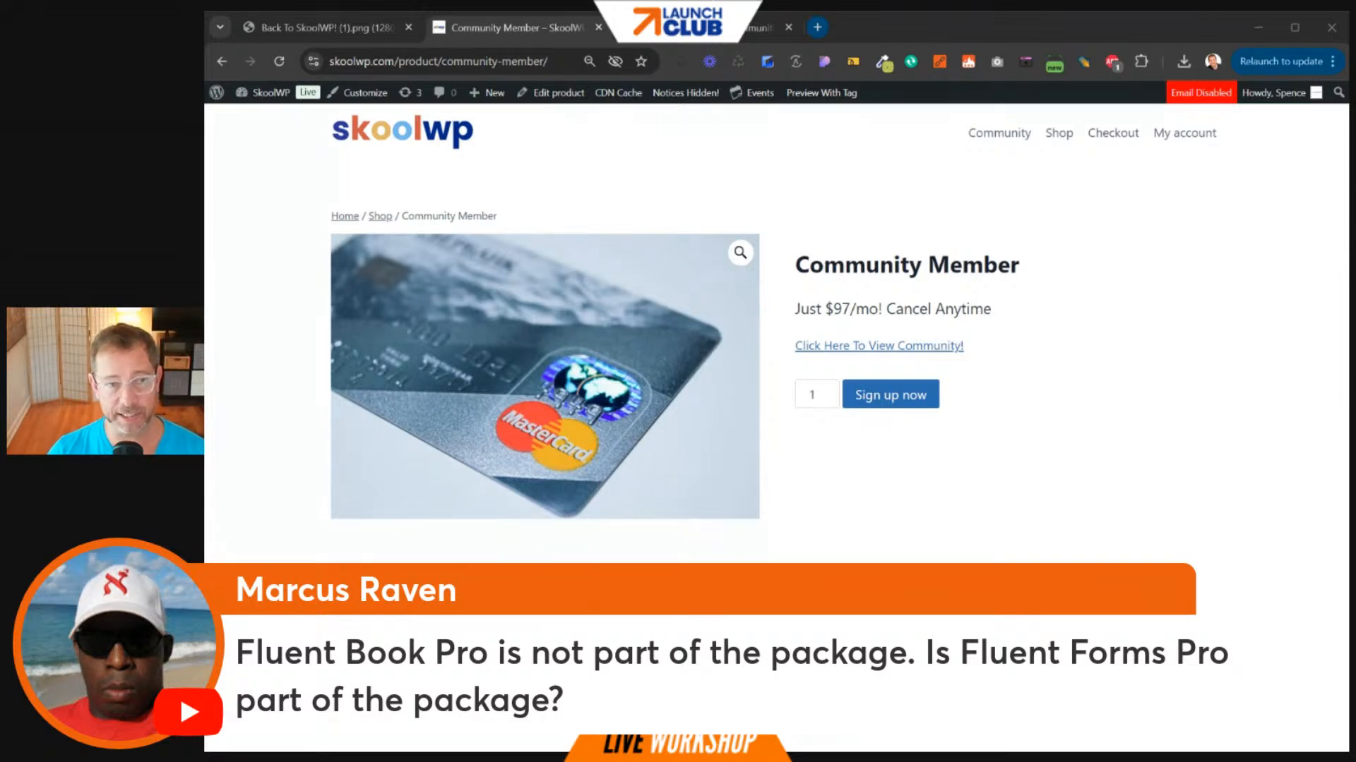
click(817, 27)
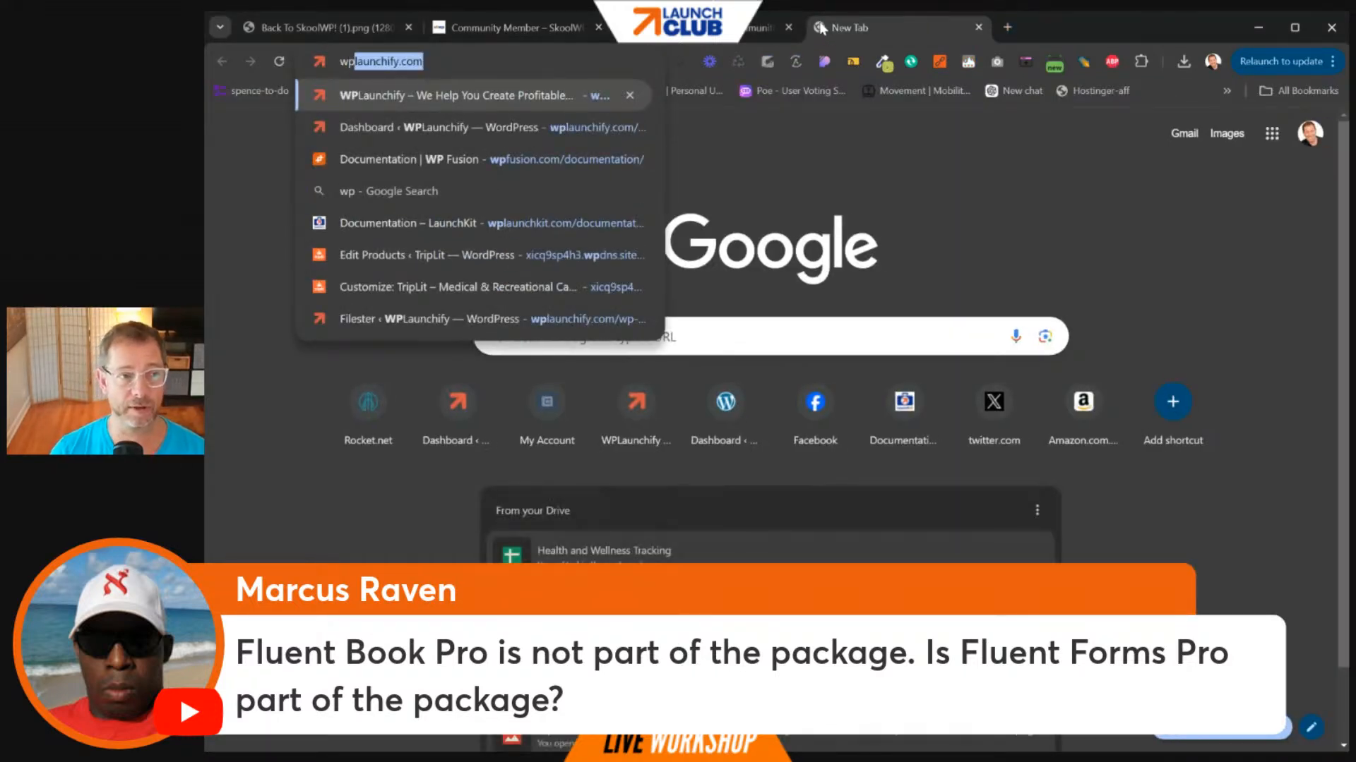
text(launchify.com/so)
key(Return)
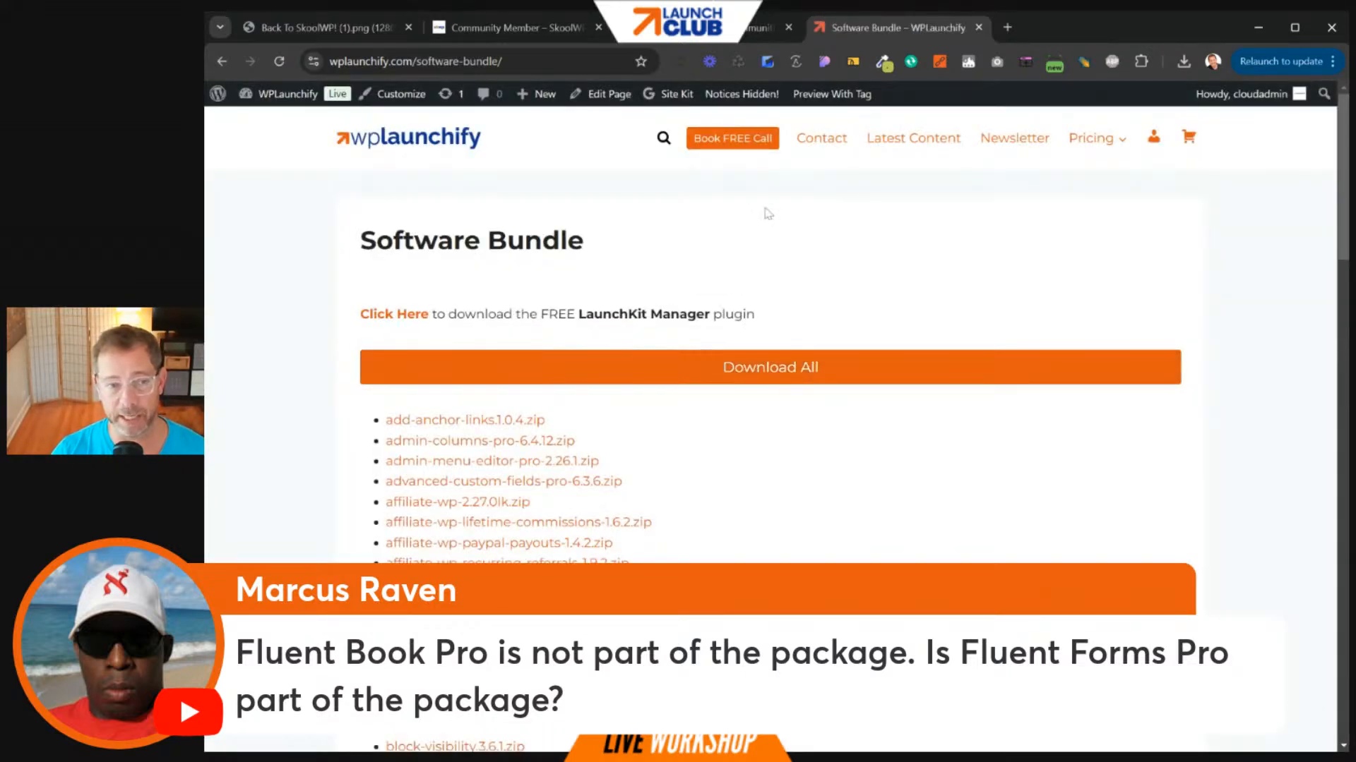
scroll(636, 308, down, 8)
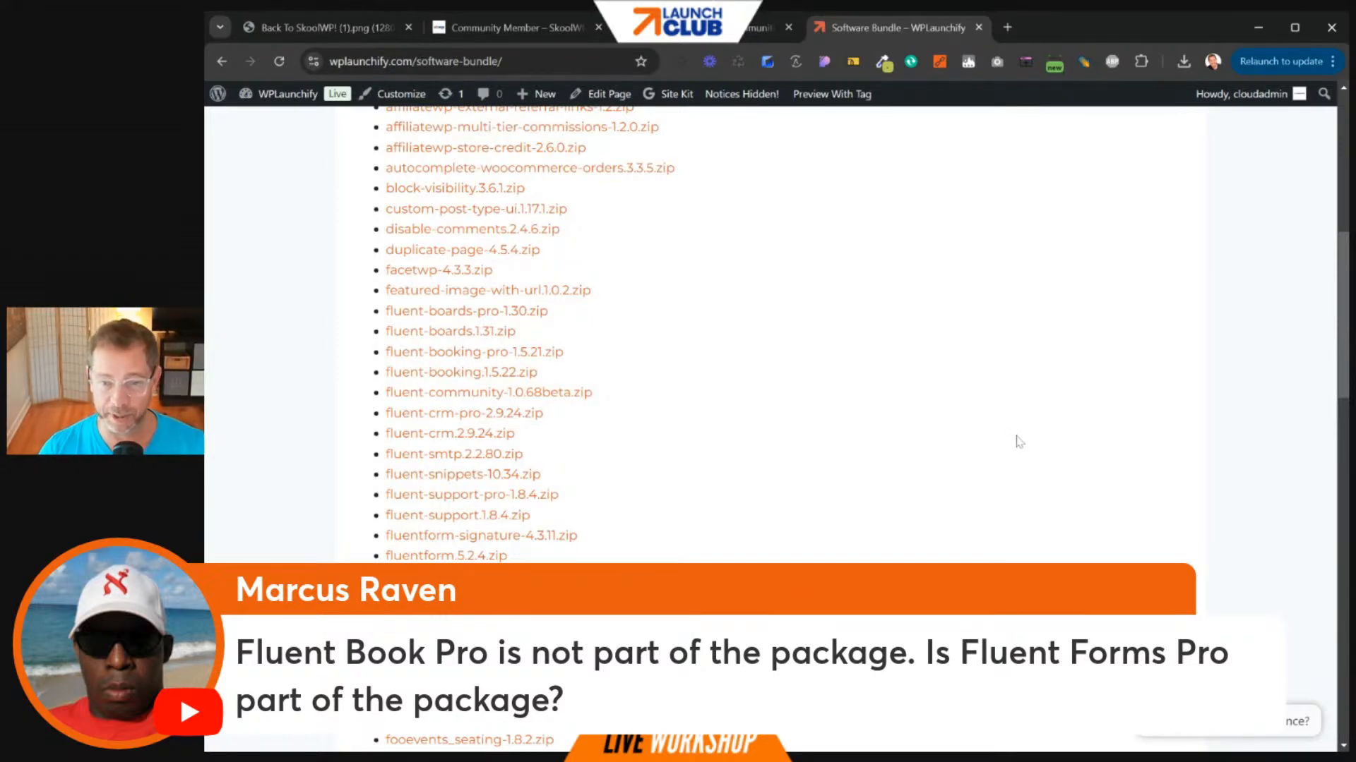
scroll(1073, 408, up, 1)
scroll(1072, 408, up, 7)
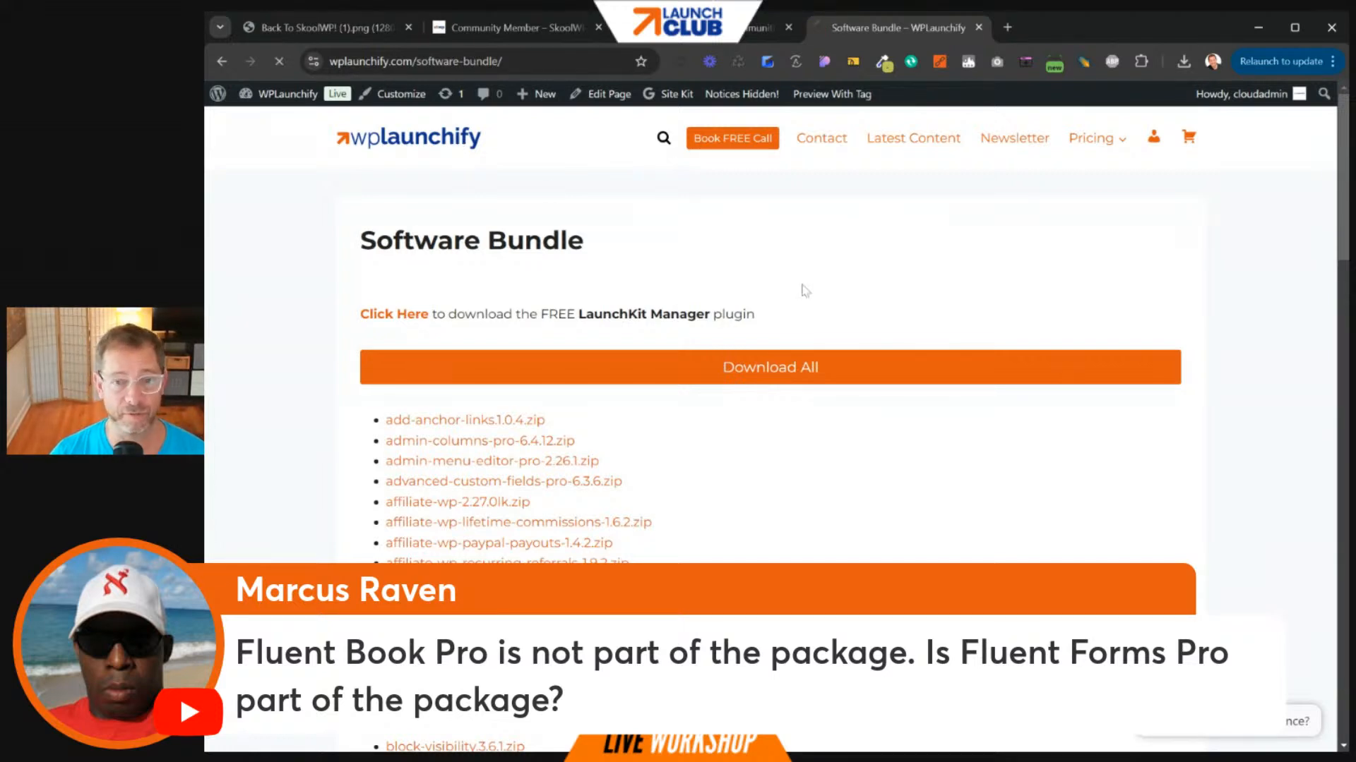
click(956, 373)
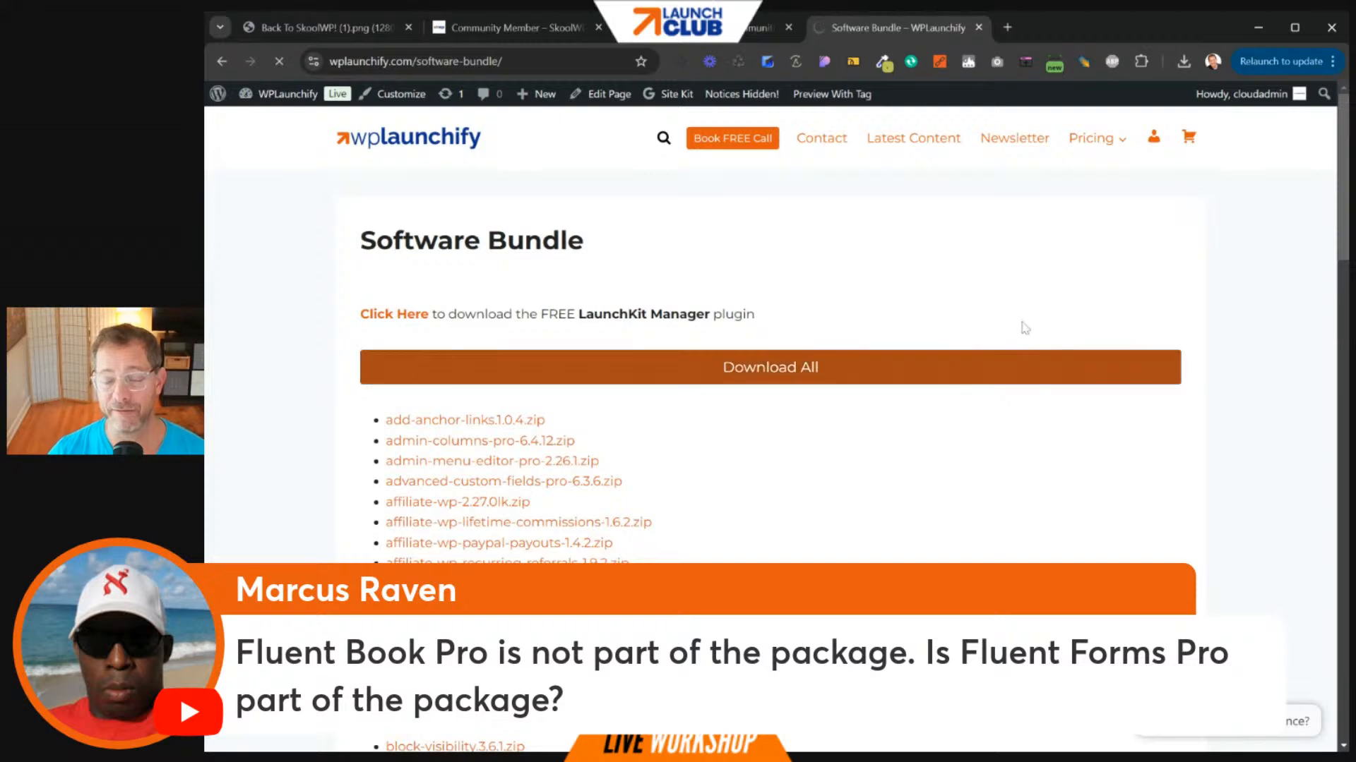
click(1091, 138)
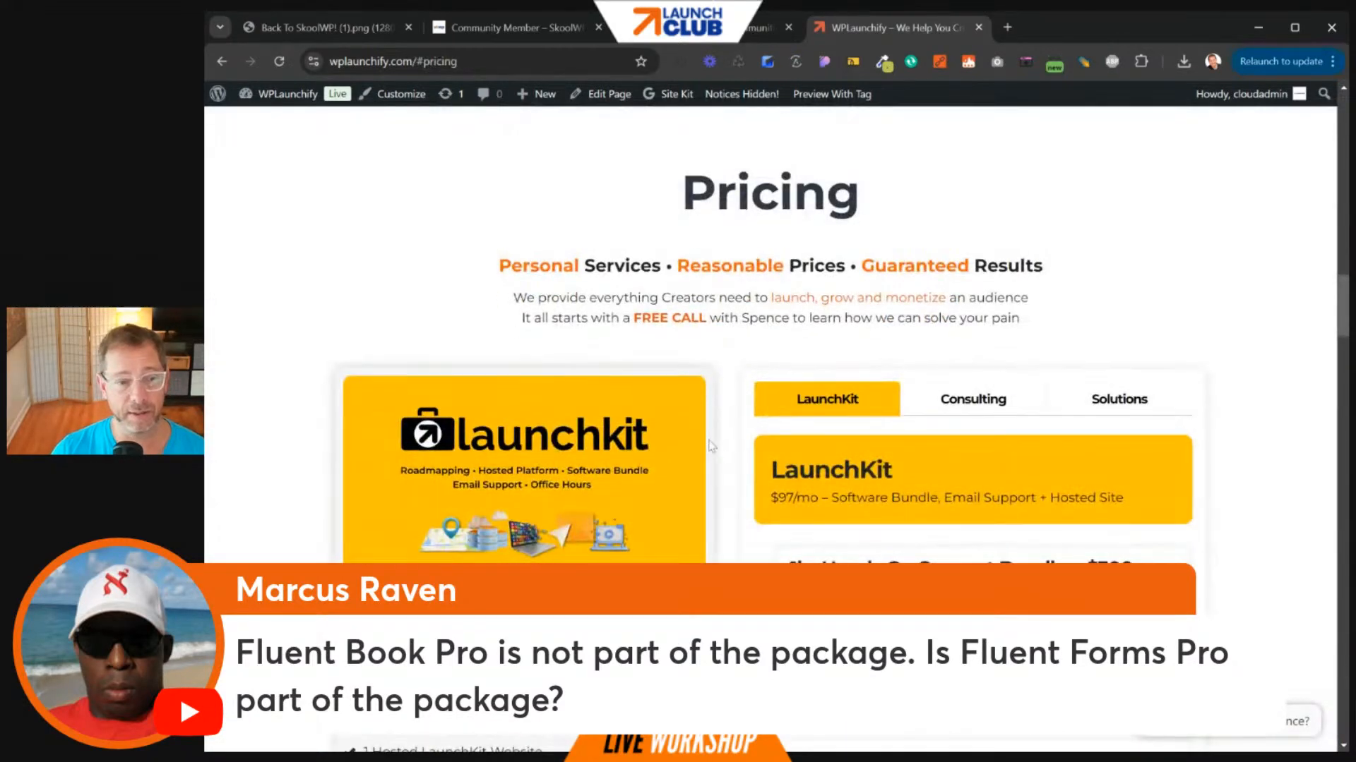
scroll(534, 535, down, 2)
click(464, 551)
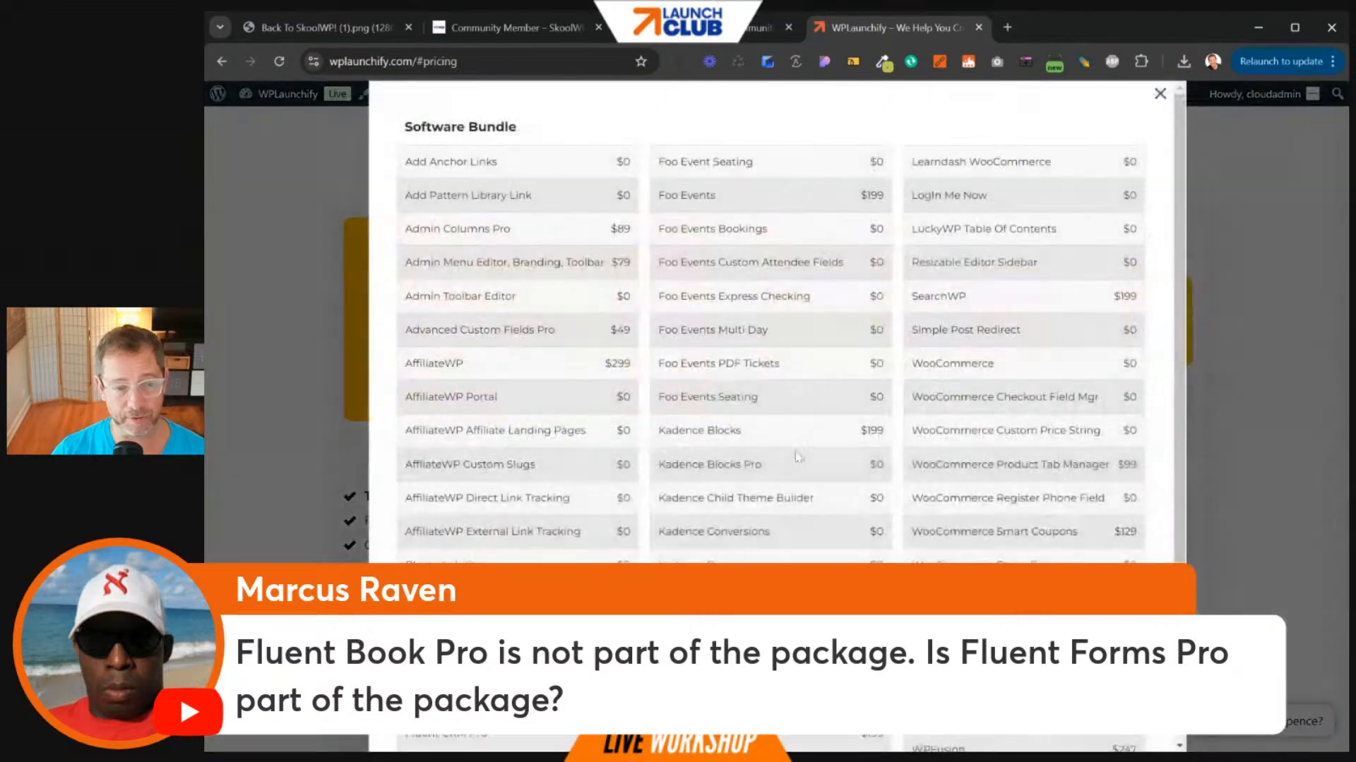
scroll(465, 549, down, 3)
scroll(769, 318, up, 3)
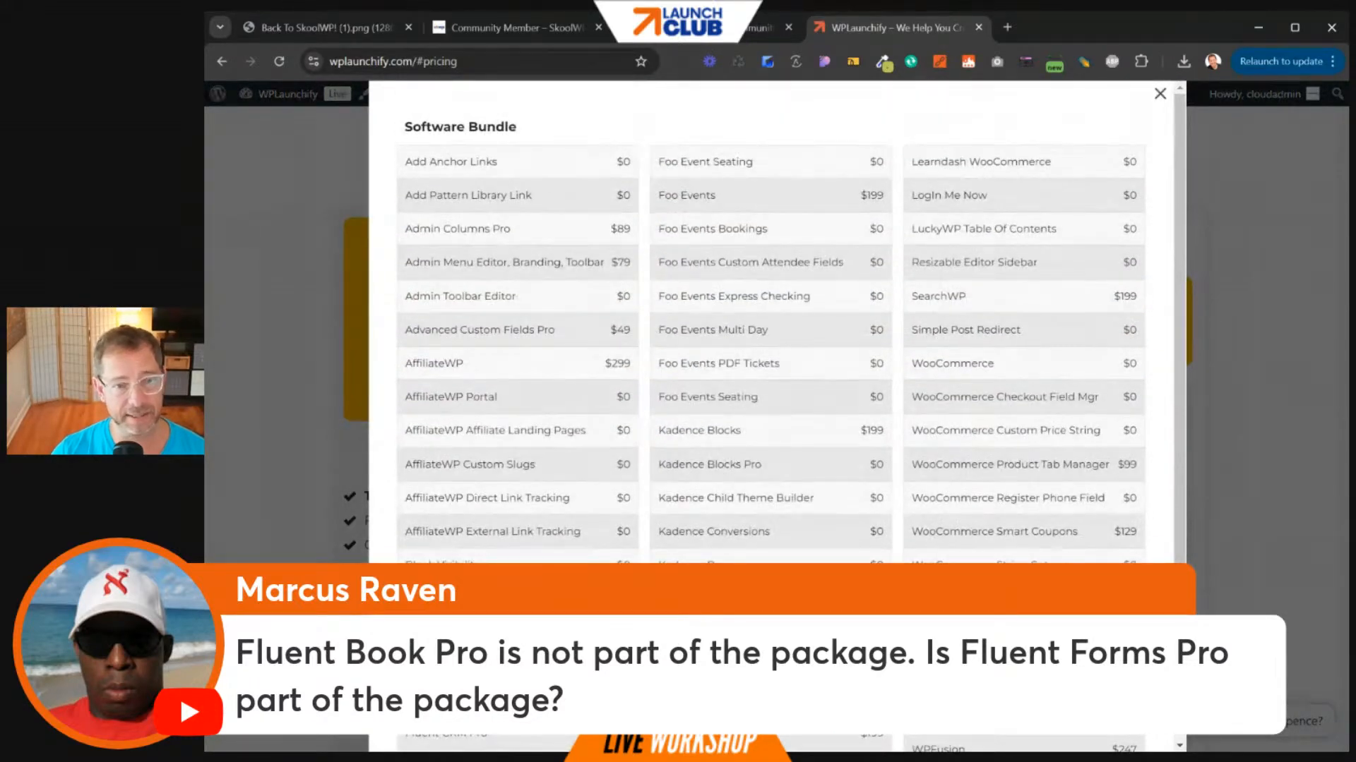
click(1206, 266)
scroll(877, 460, up, 5)
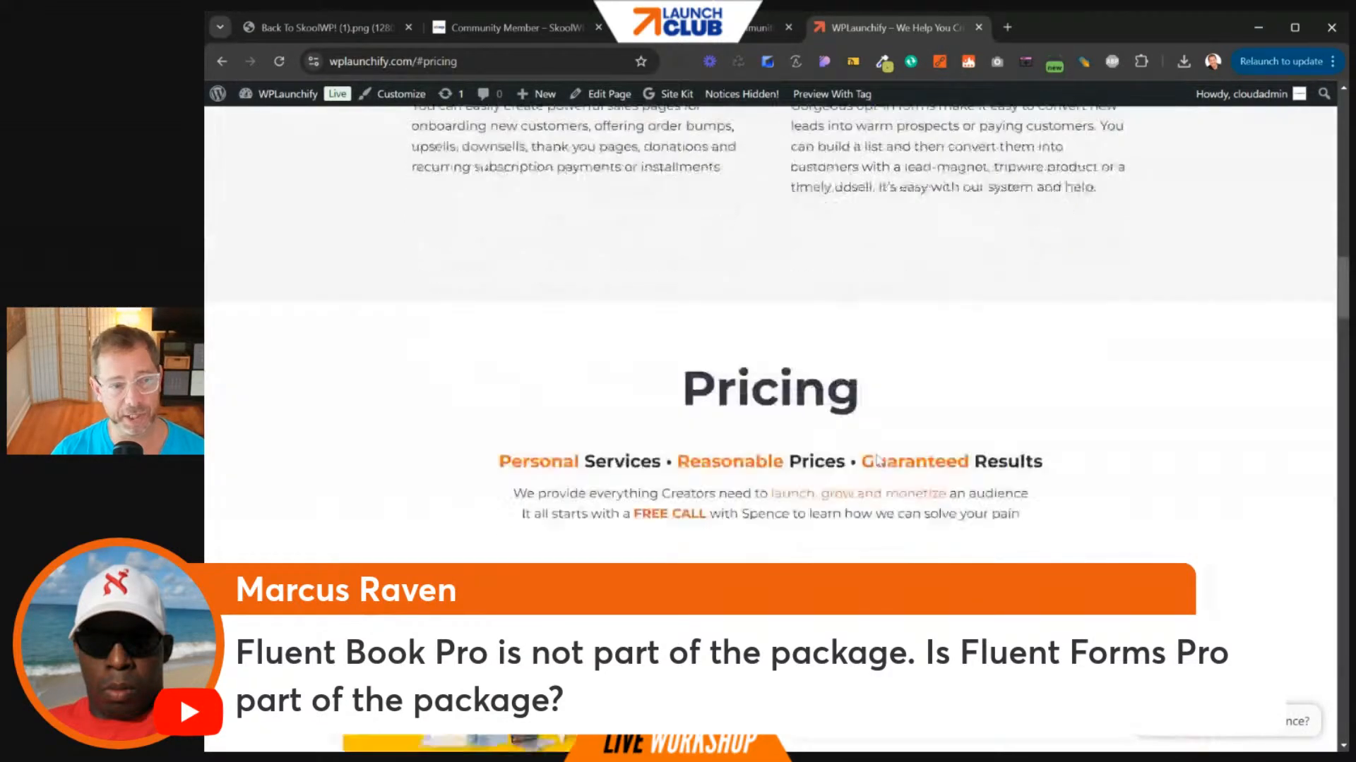
scroll(877, 460, down, 2)
scroll(877, 460, up, 3)
click(979, 28)
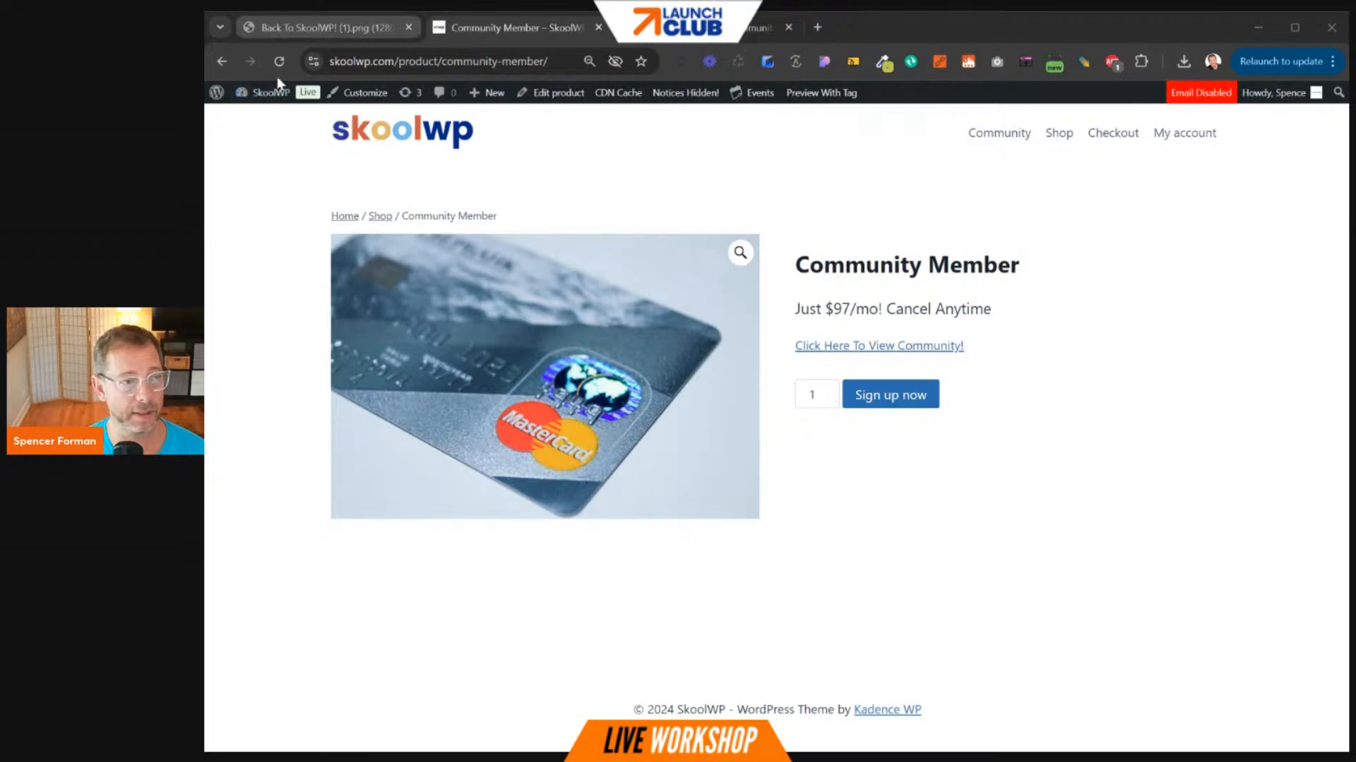
- Browse the LaunchKit Installer's fluent plugin zips, then switch to the skoolwp.com tab
click(261, 119)
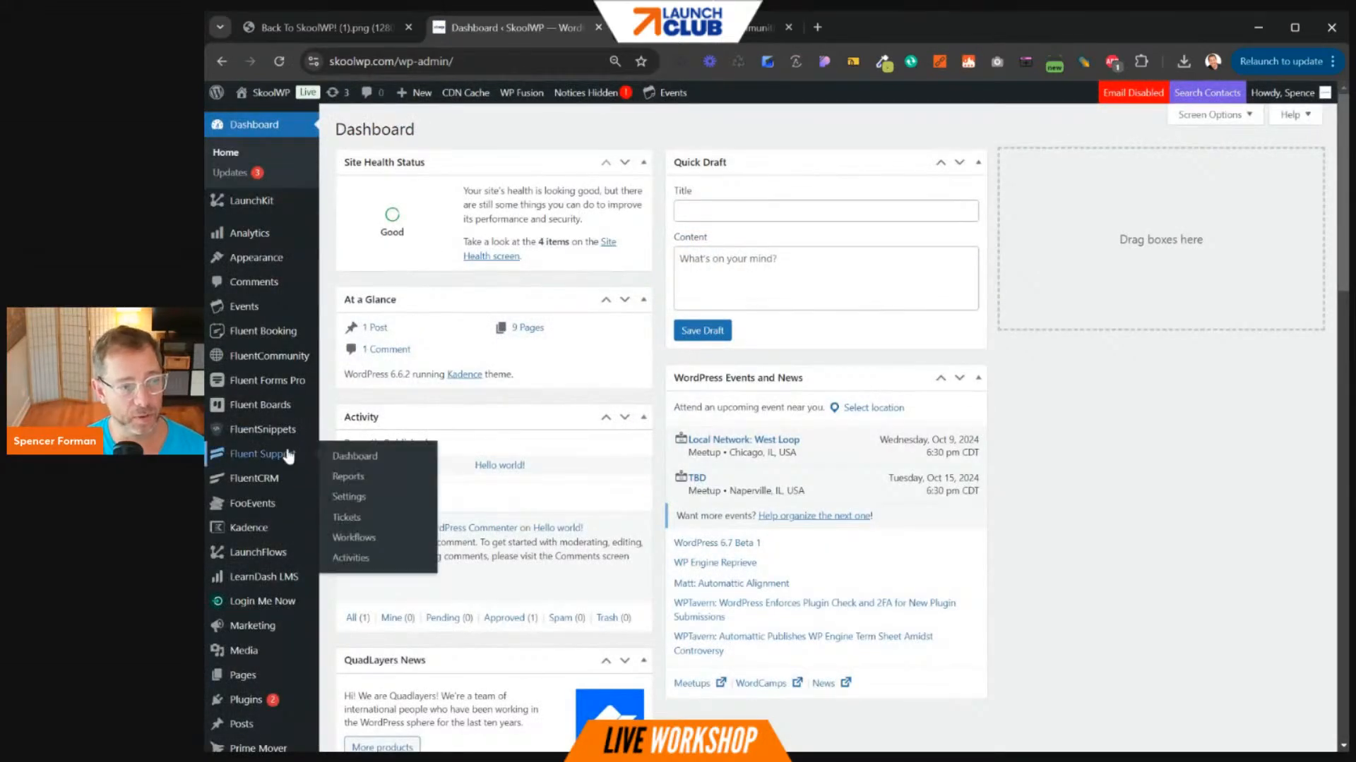
click(243, 203)
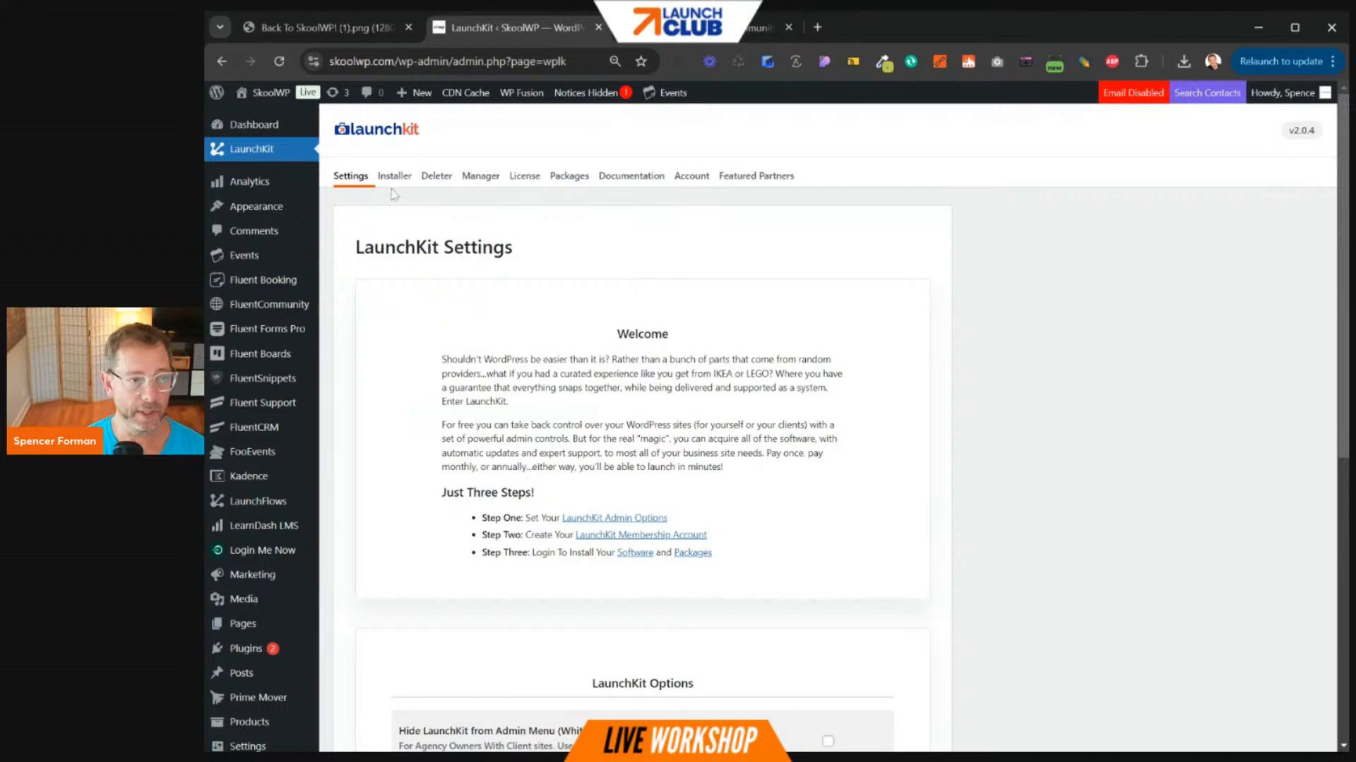
click(395, 178)
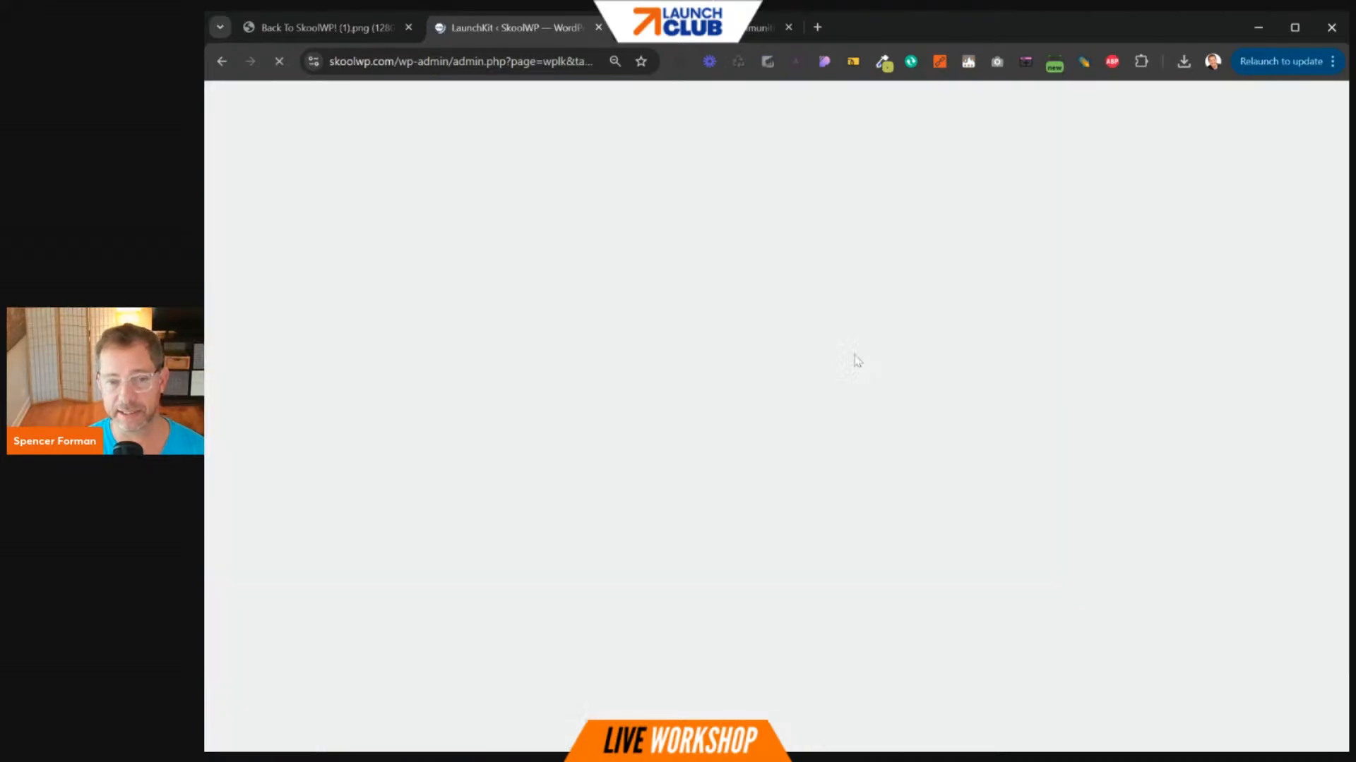
scroll(838, 349, down, 20)
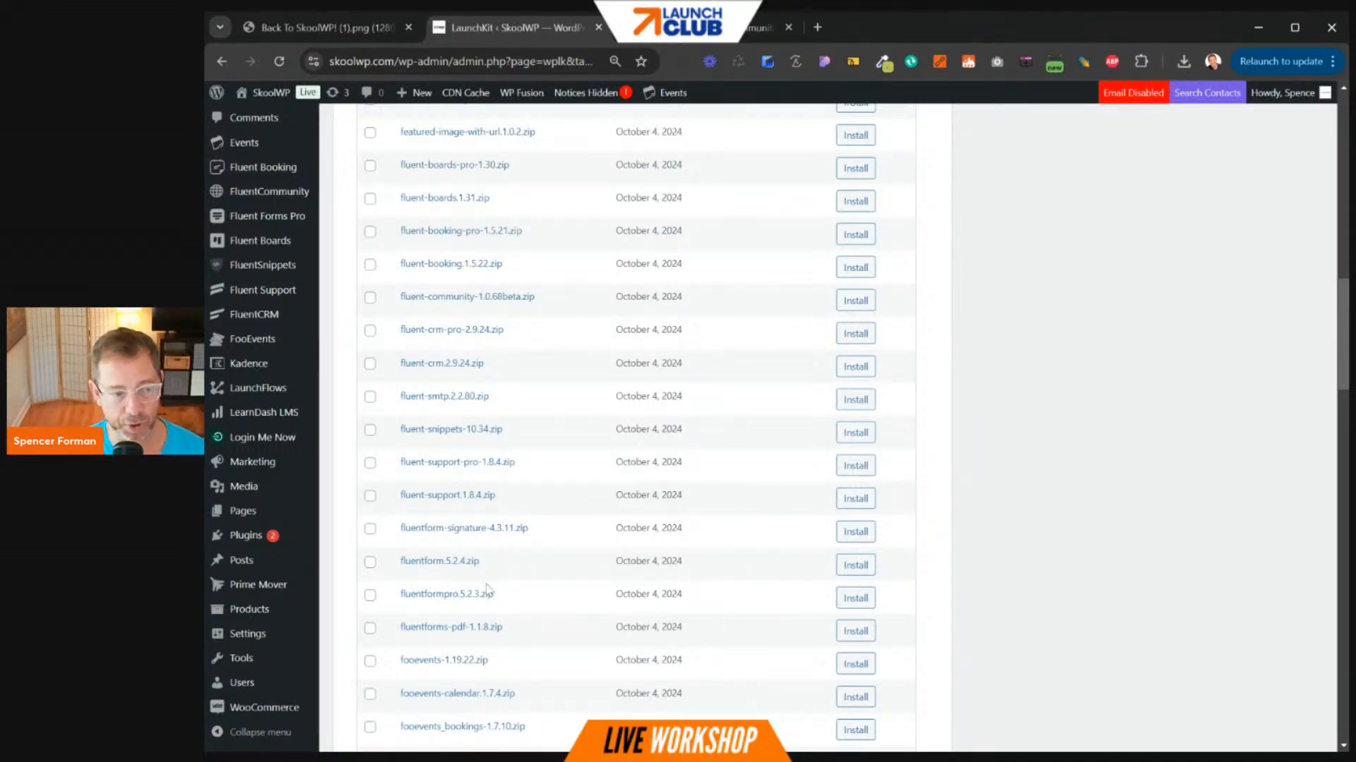
click(770, 26)
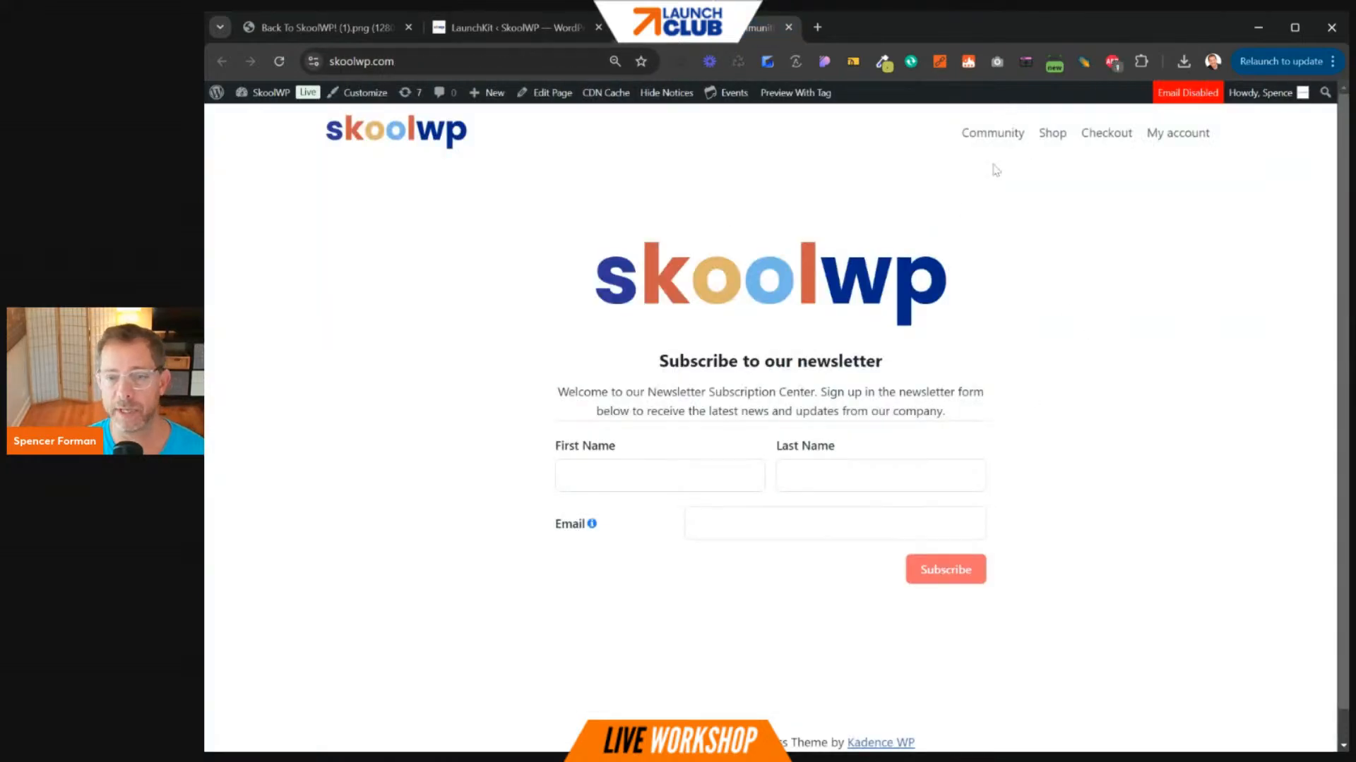
- Look over the Community portal feed, then go back to the LaunchKit installer tab
click(1001, 141)
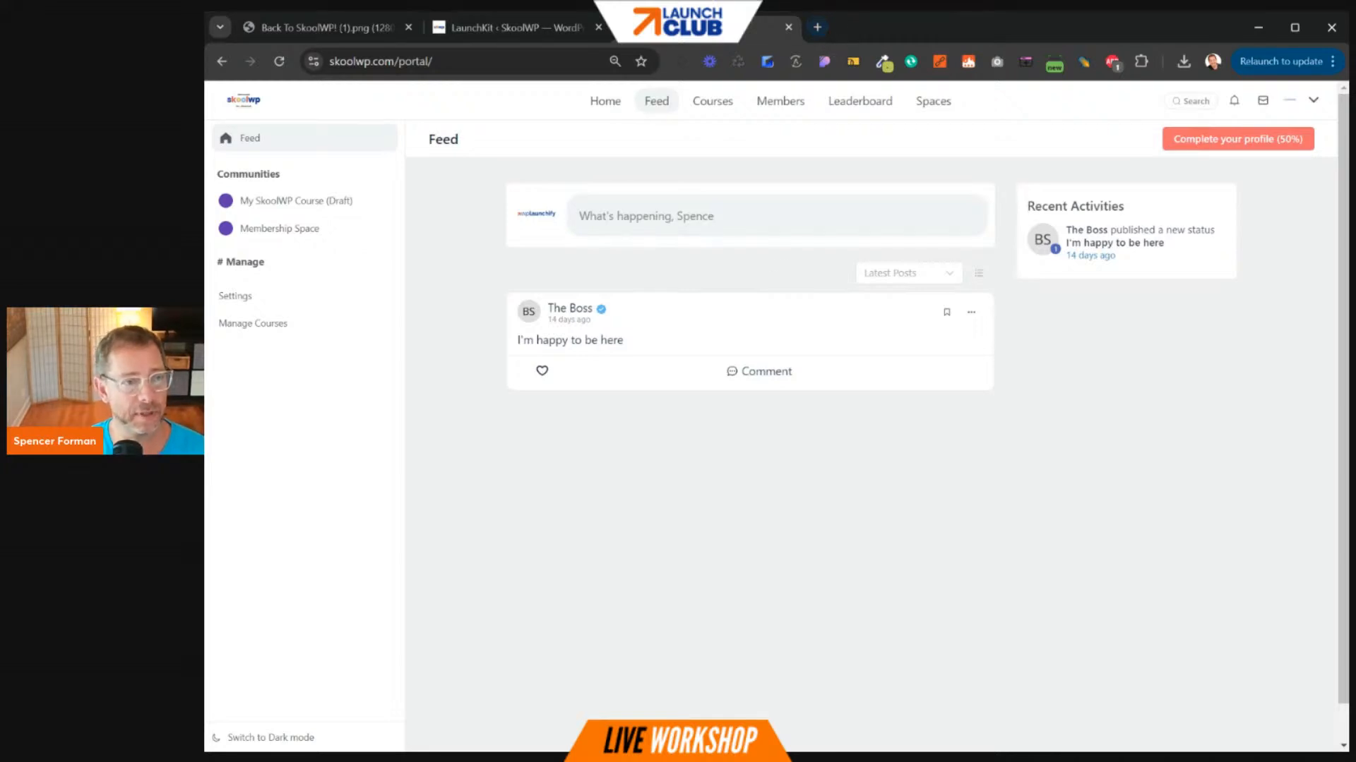
click(541, 27)
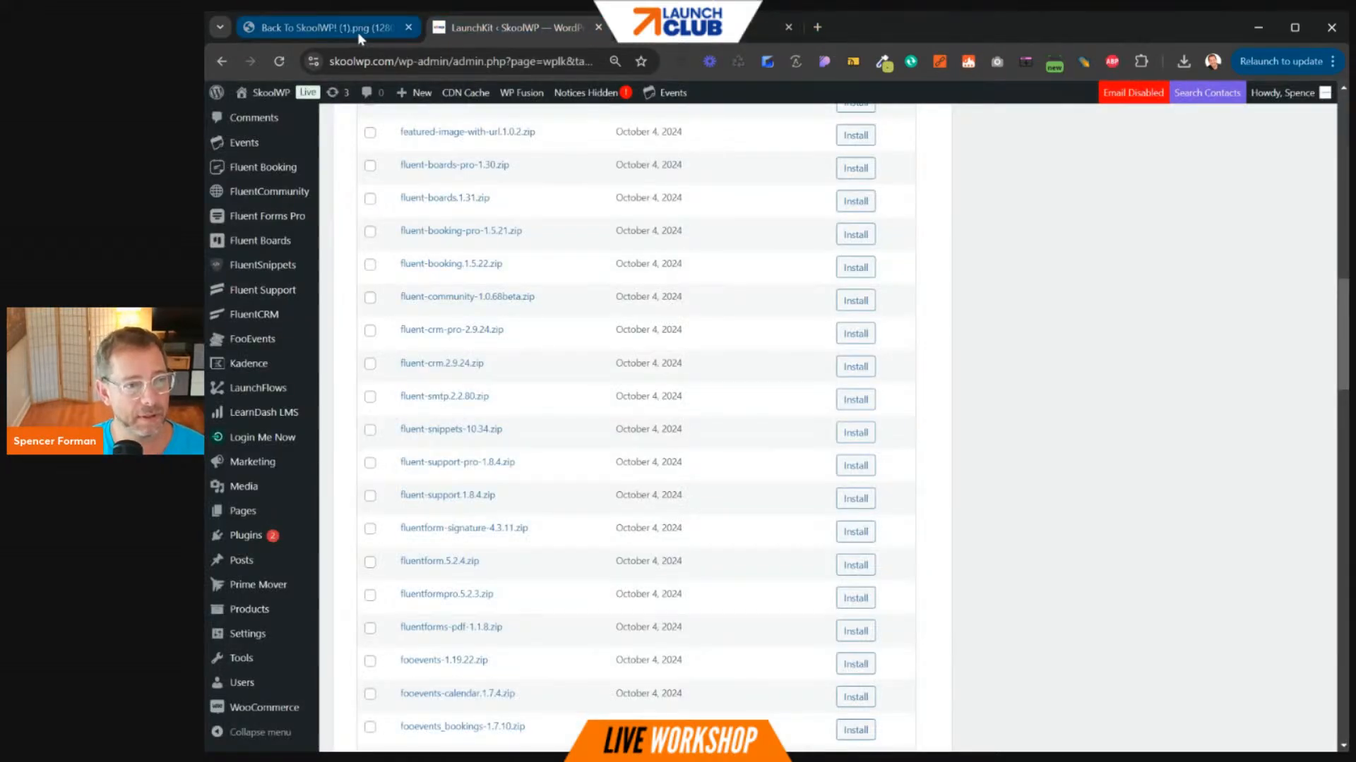
click(817, 27)
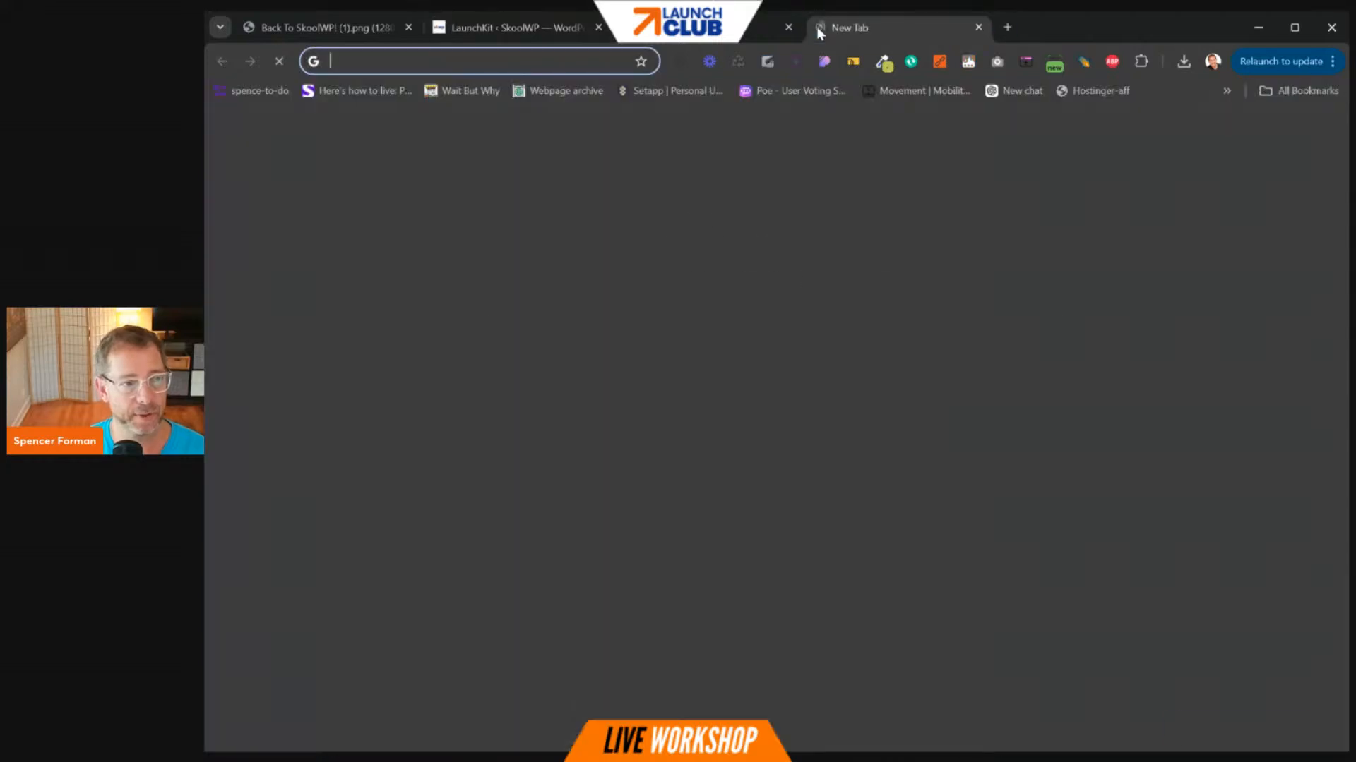
text(fluentcommunity.instawp.xyz/wp-admin/admin.php?page...)
key(Return)
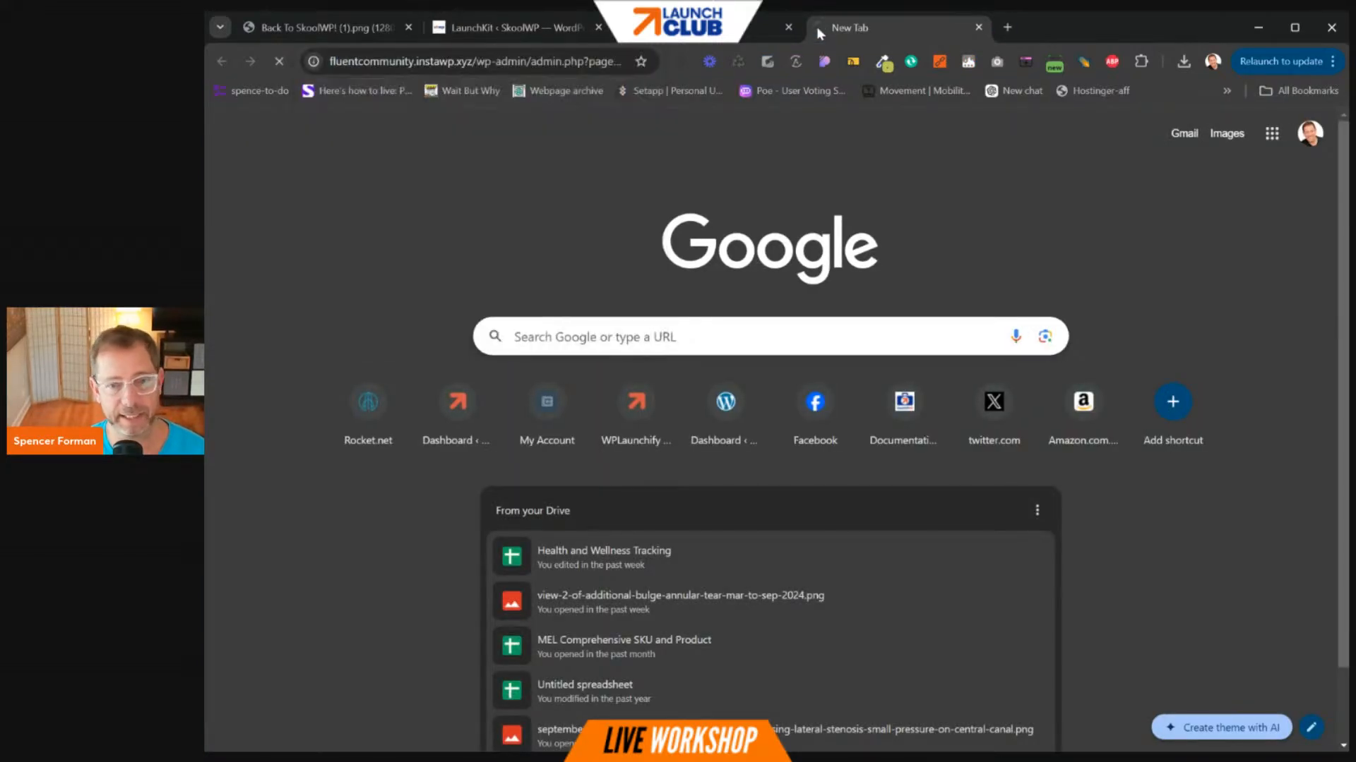
click(494, 62)
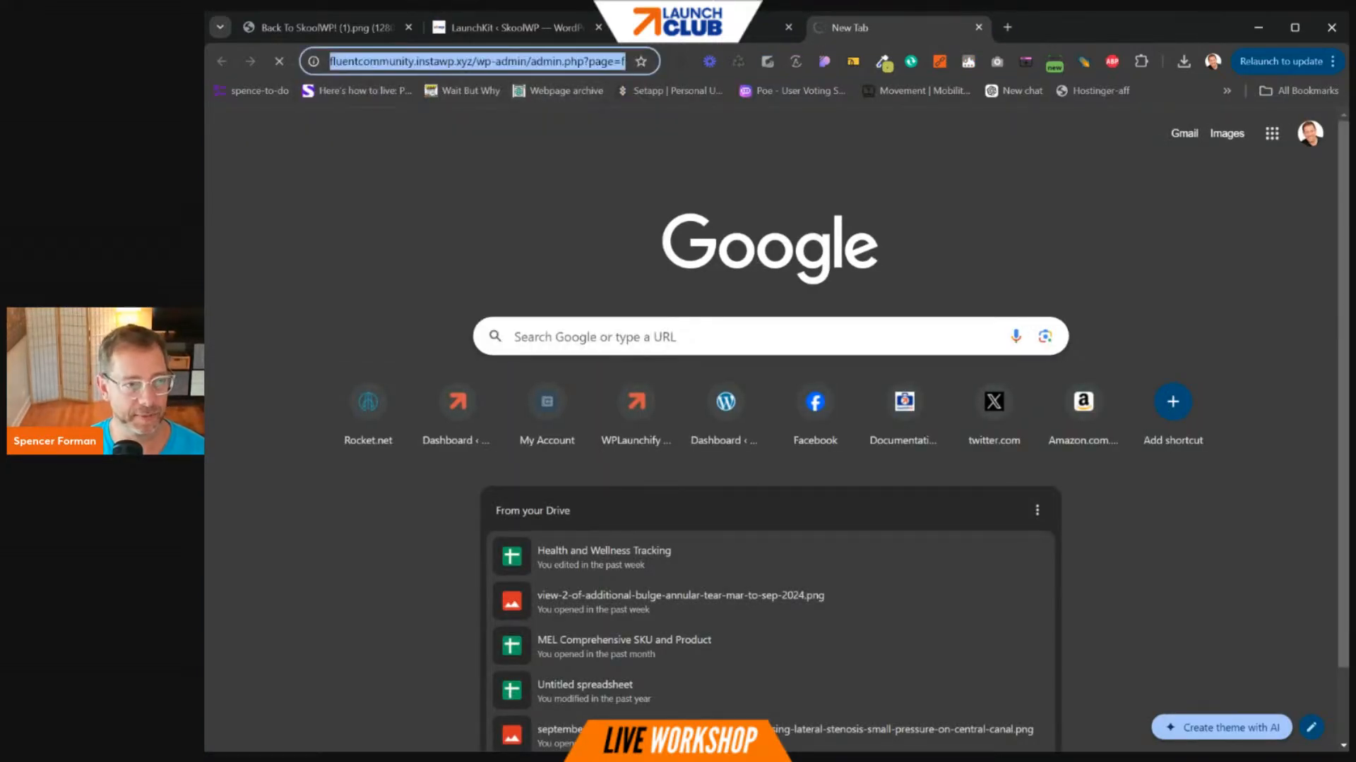
text(community.wpmanageninja.com/portal/members)
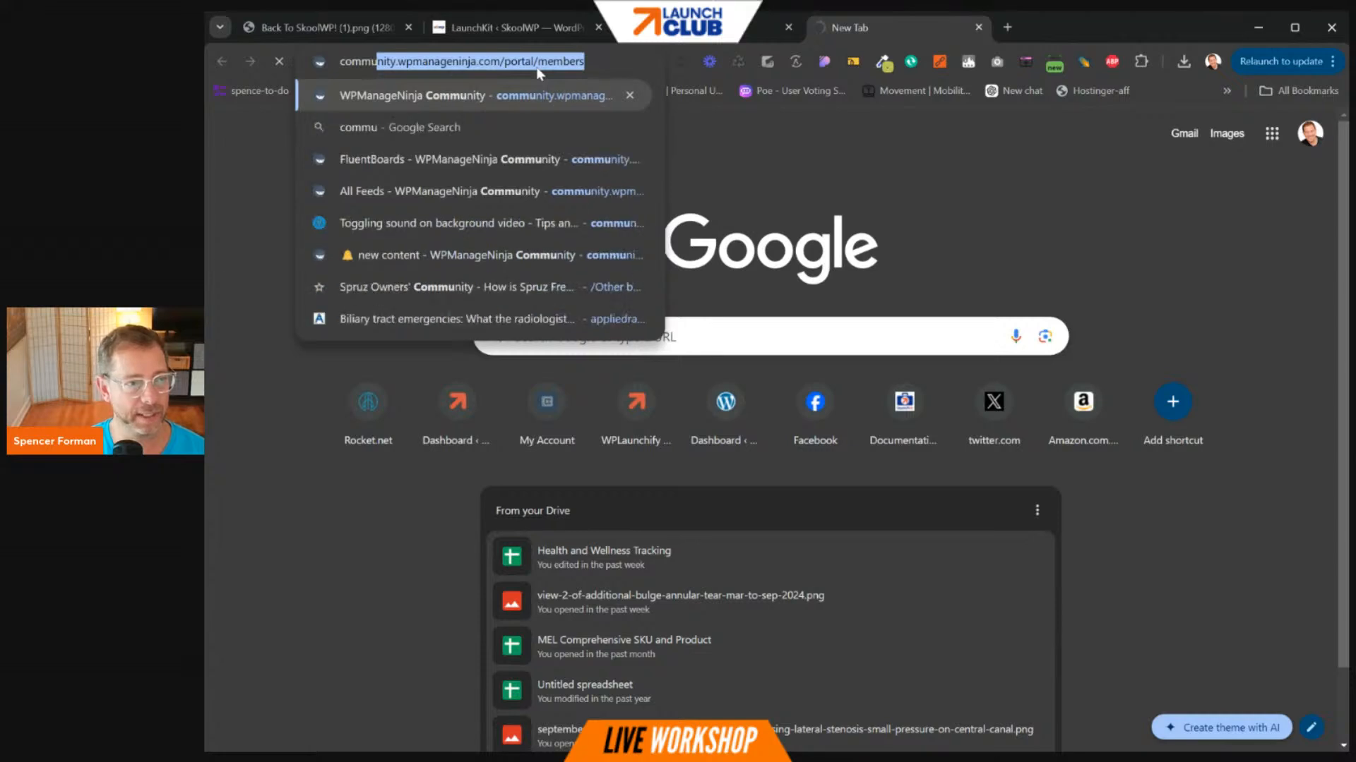
key(Return)
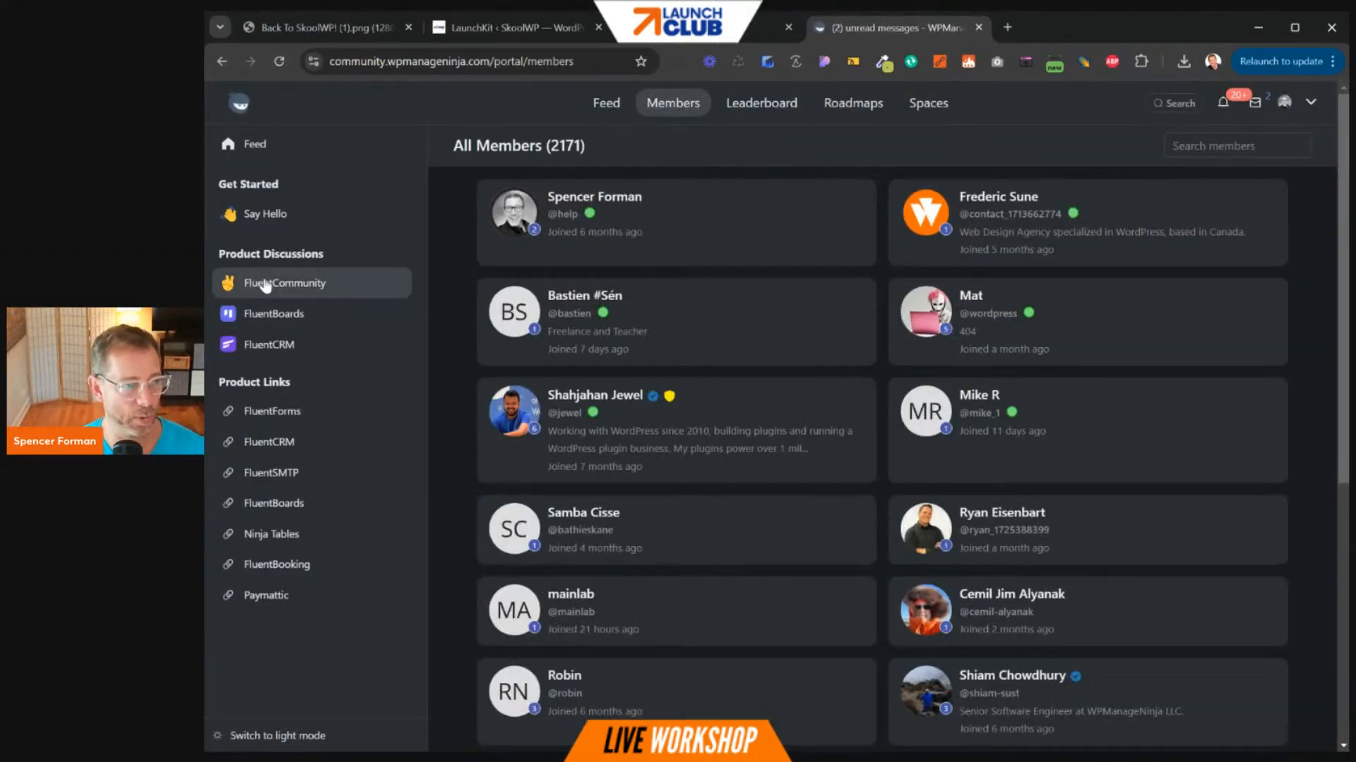
click(266, 283)
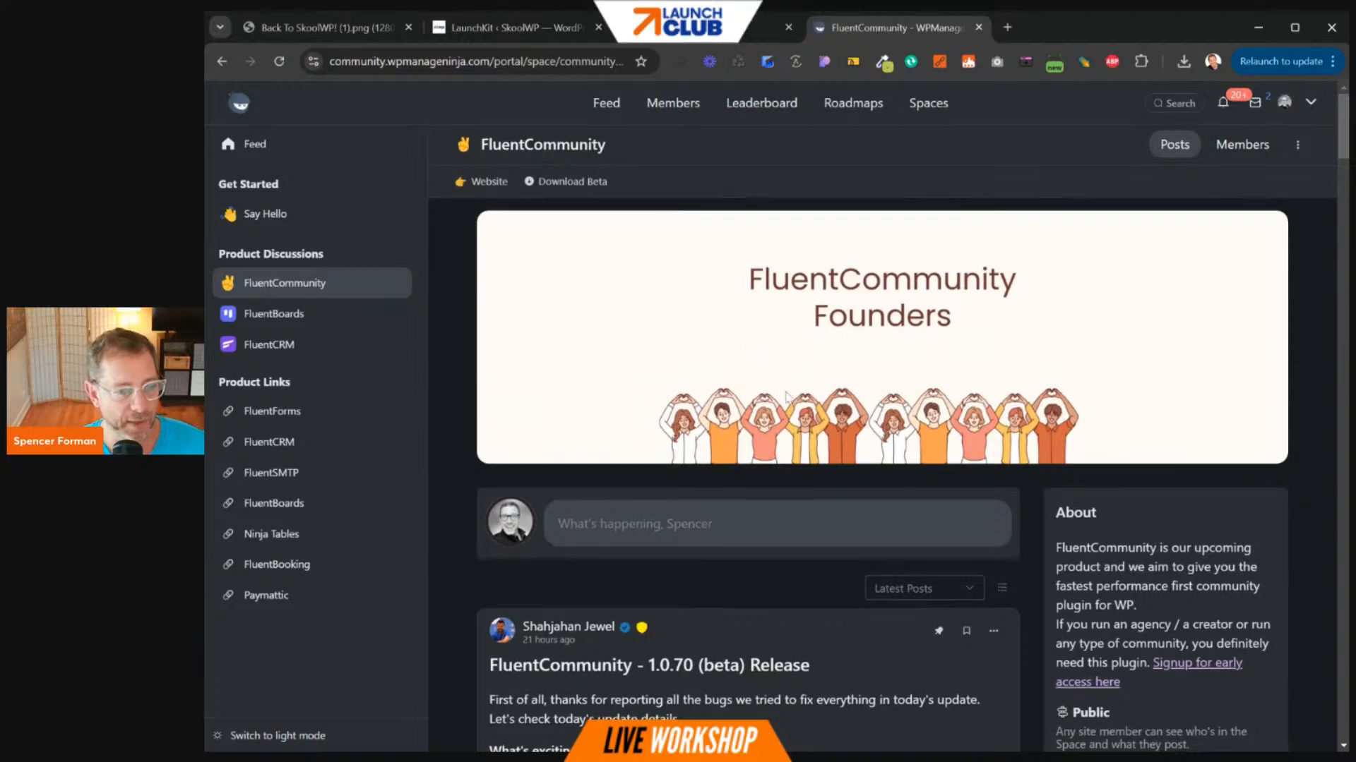
scroll(786, 395, down, 6)
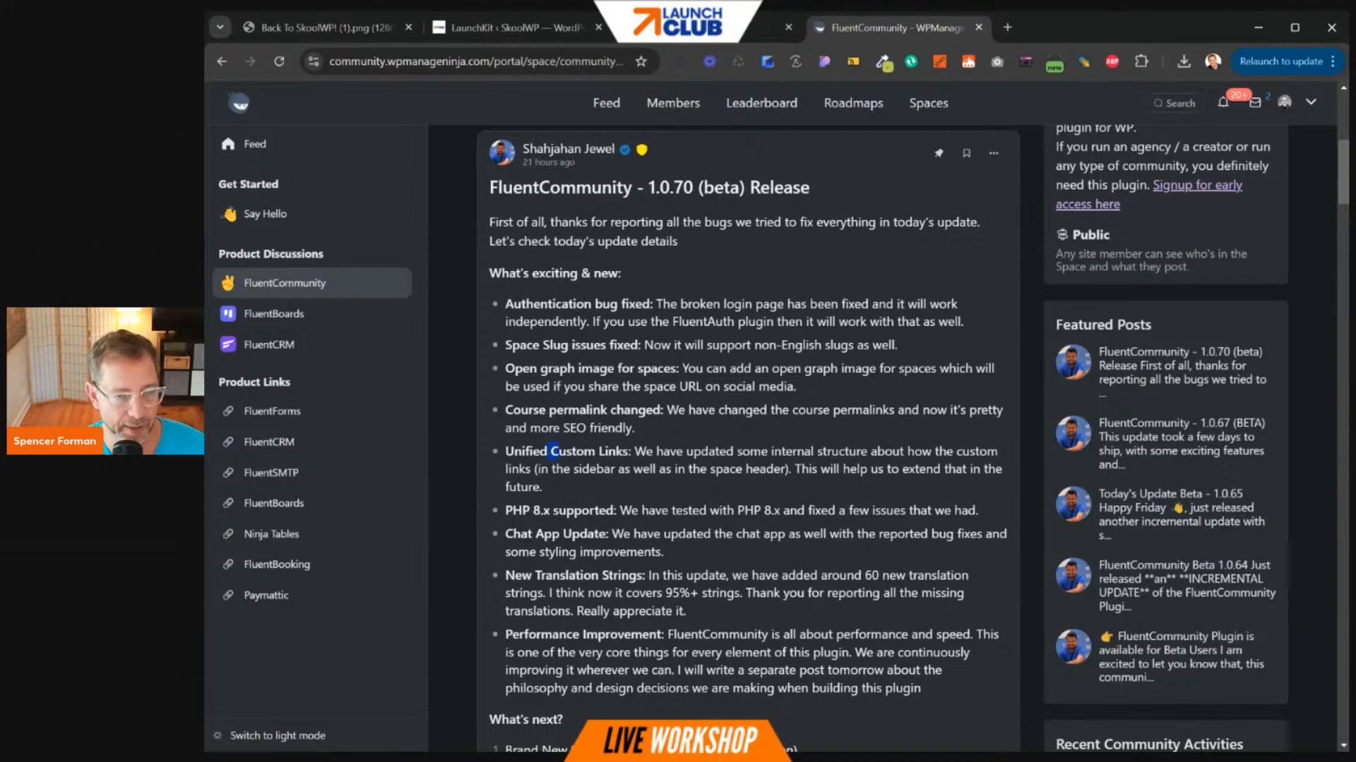
drag(552, 452, 830, 471)
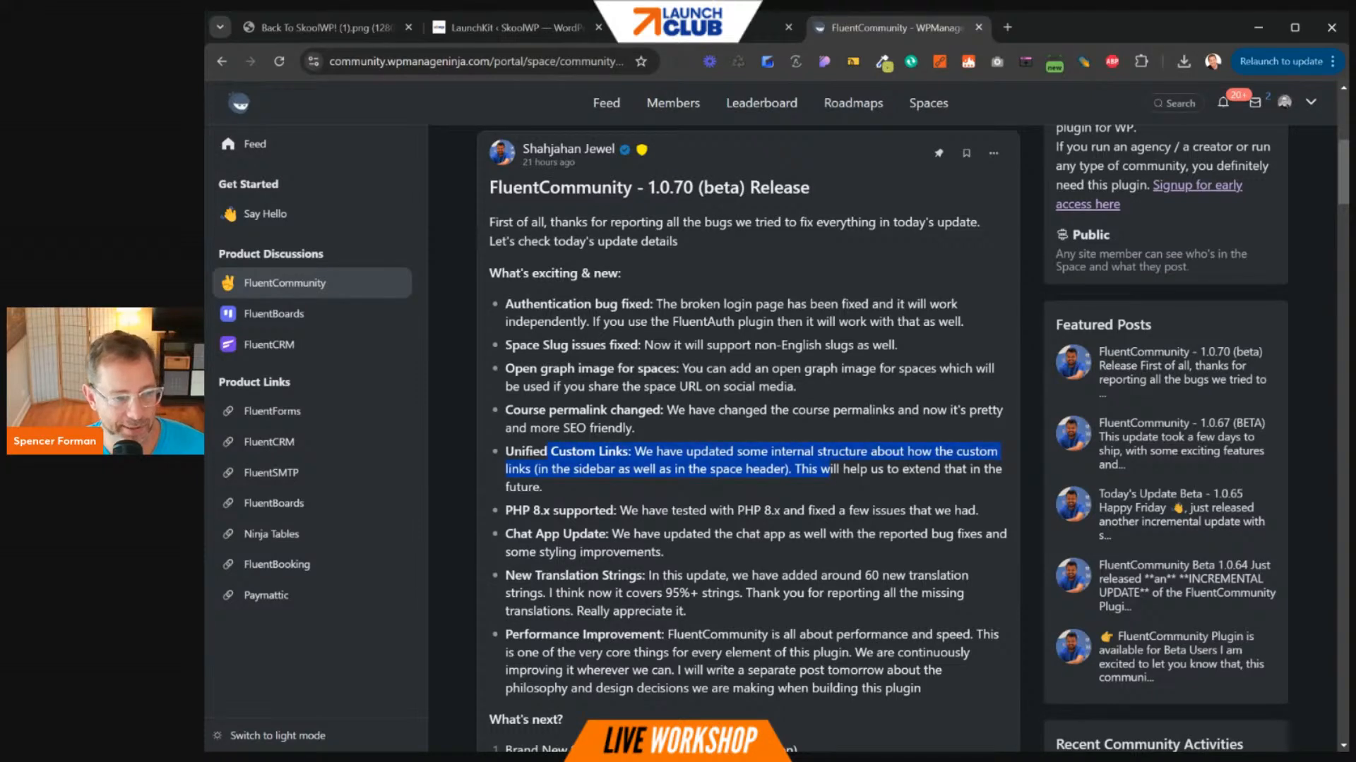
scroll(748, 438, down, 2)
drag(563, 375, 755, 388)
drag(578, 433, 737, 434)
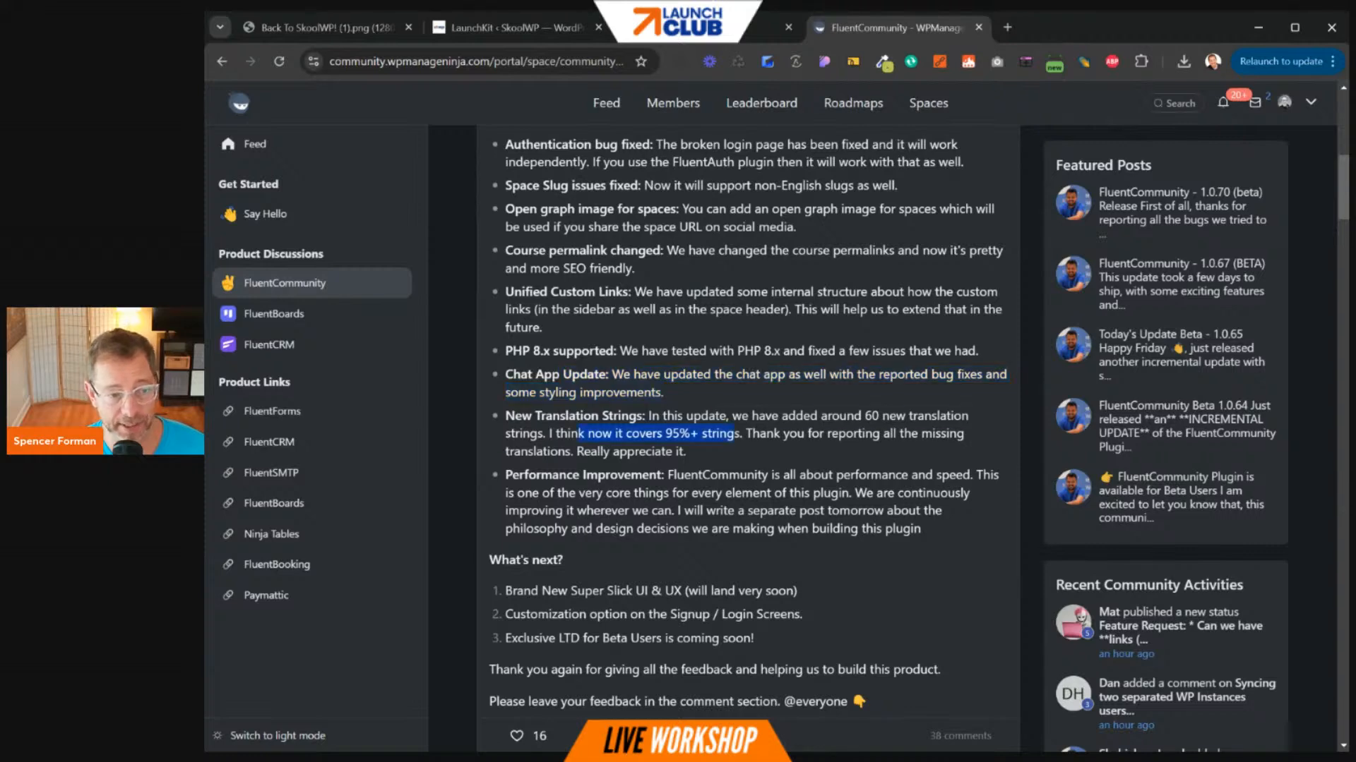
click(697, 452)
scroll(699, 451, up, 2)
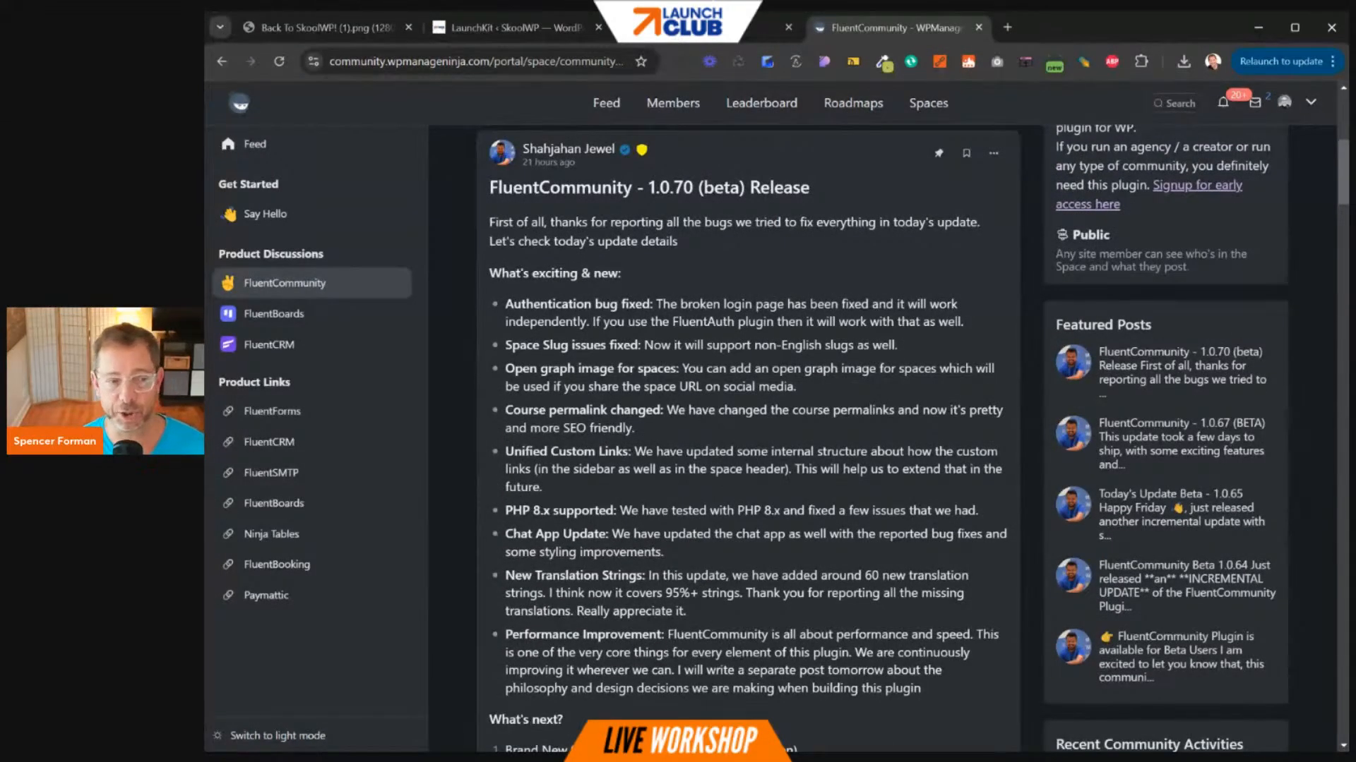
scroll(758, 494, down, 9)
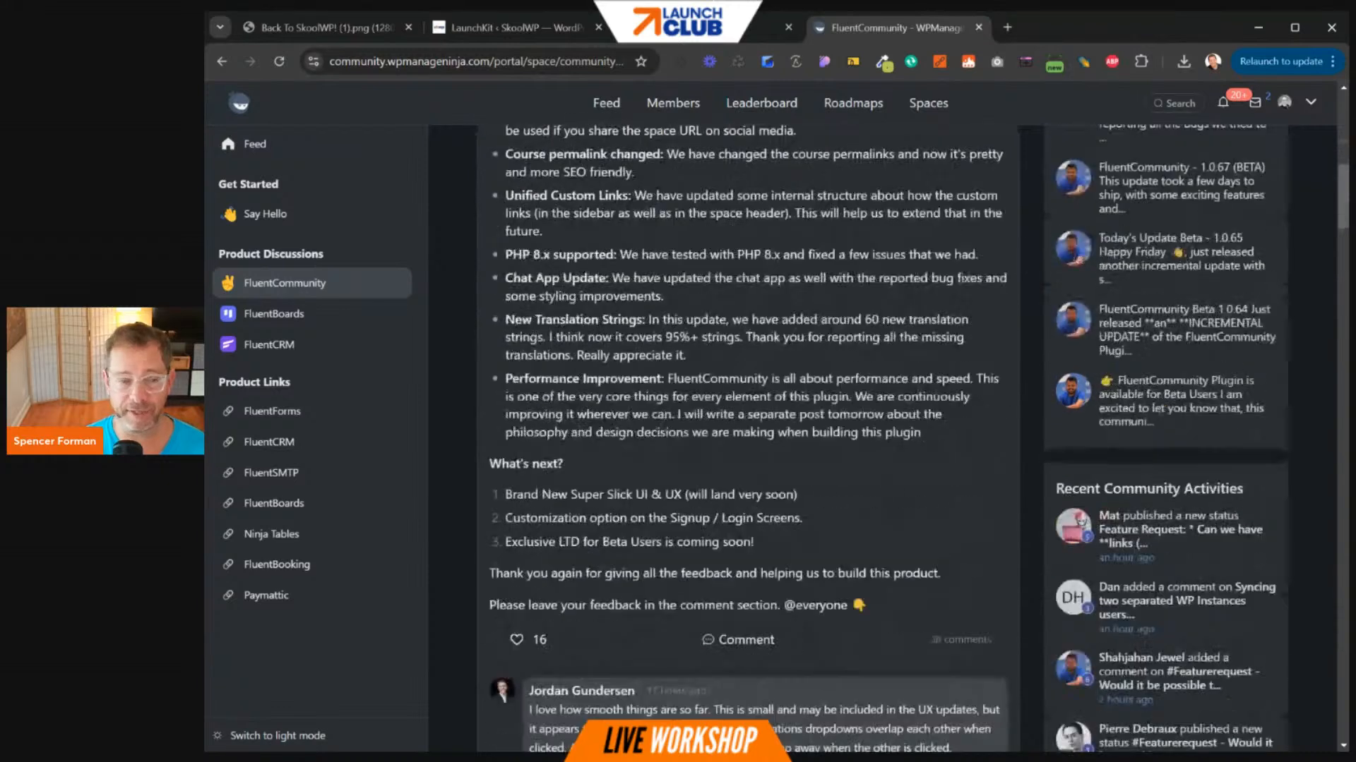
scroll(758, 493, down, 12)
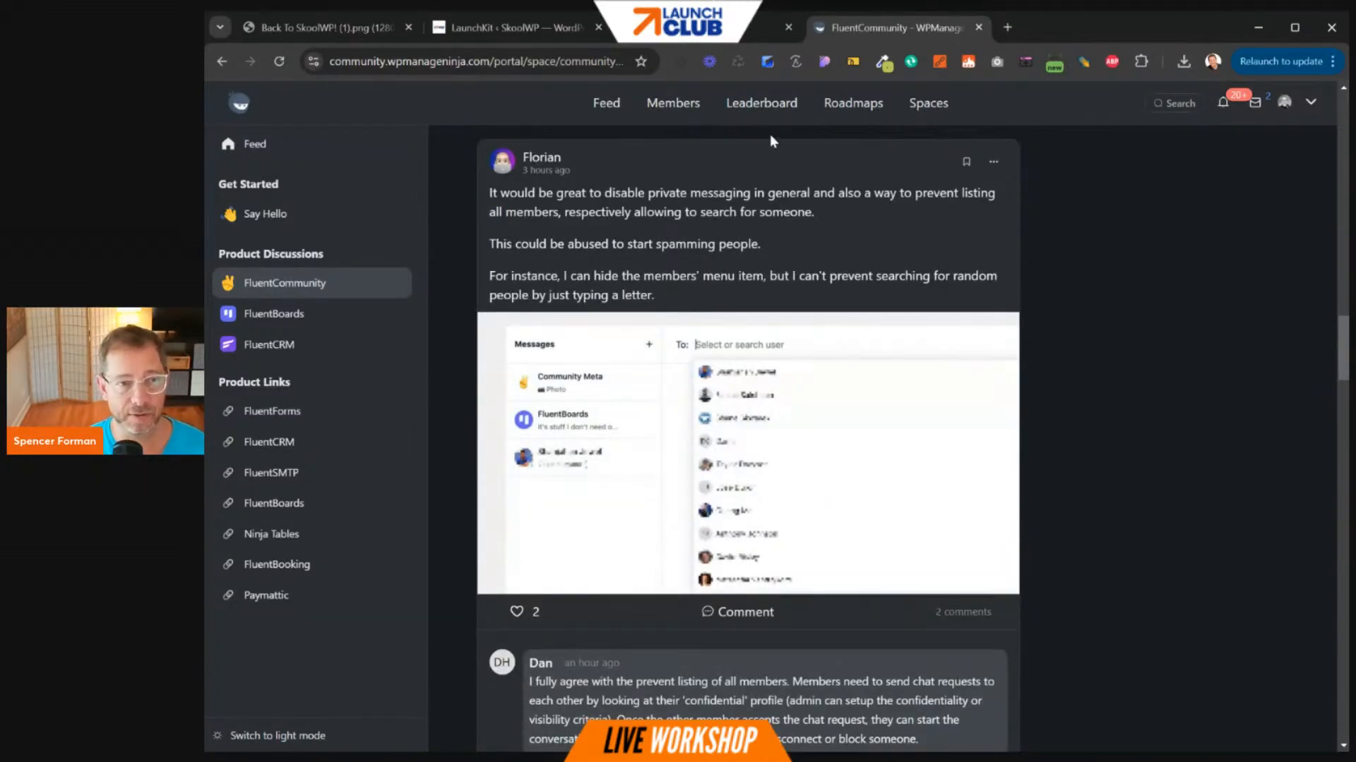
click(978, 27)
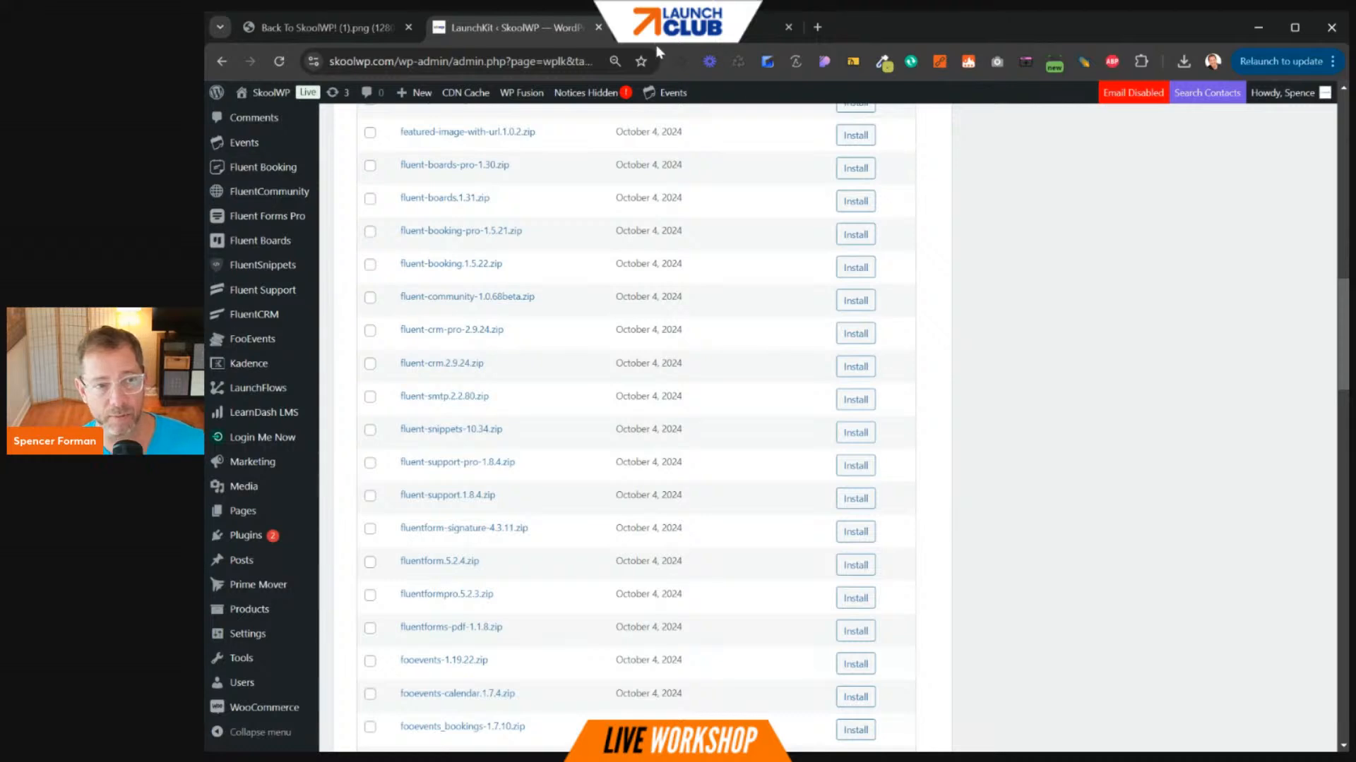
- Switch to the skoolwp.com/portal tab to view the community Feed
click(677, 28)
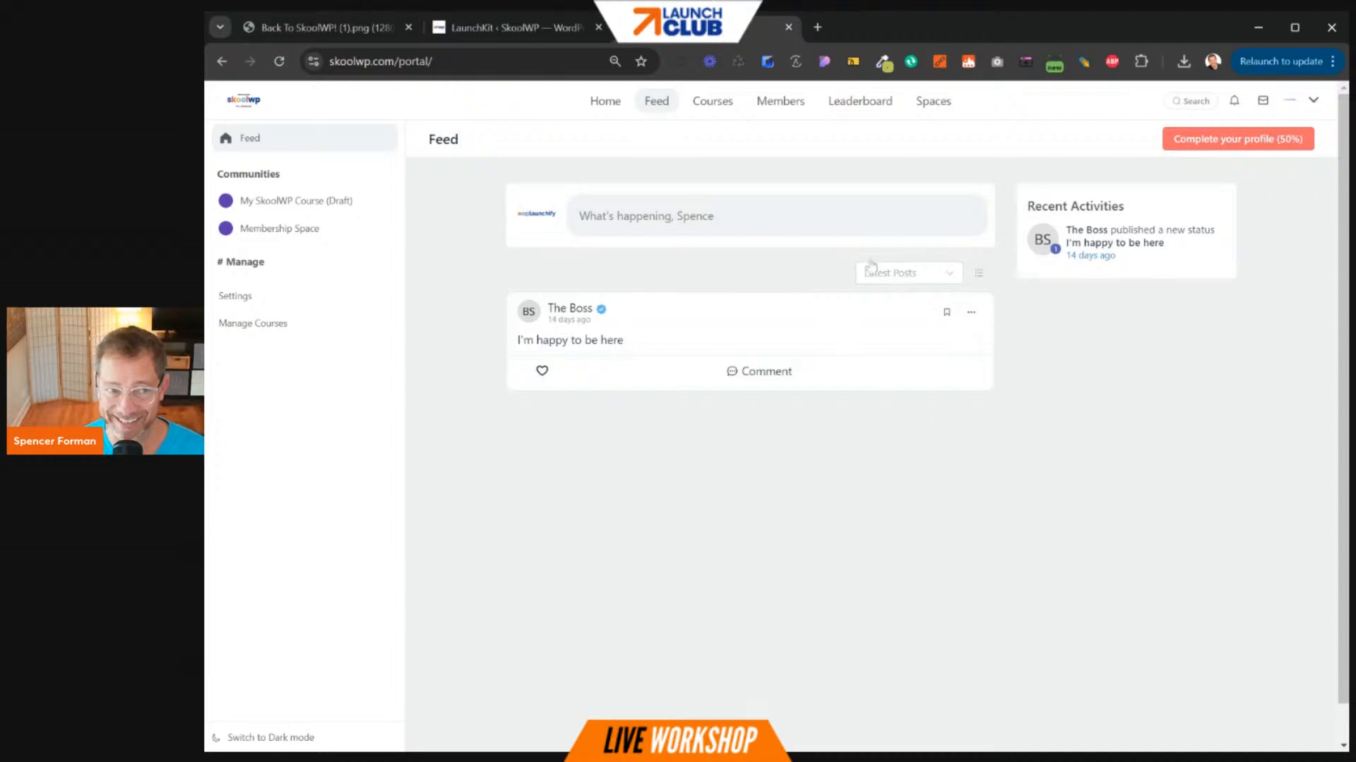
- Open The Boss's member profile from the feed post, showing 'I'm happy to be here'
click(713, 222)
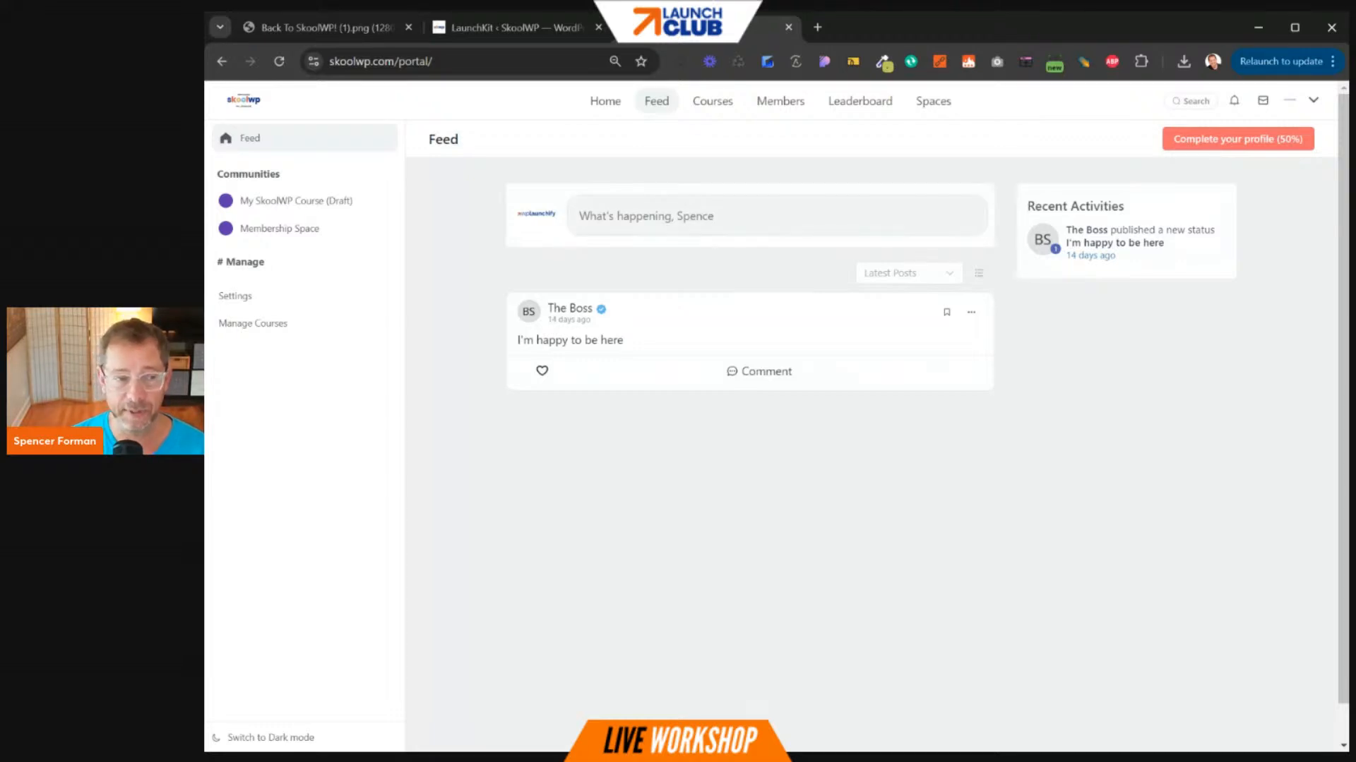
click(557, 311)
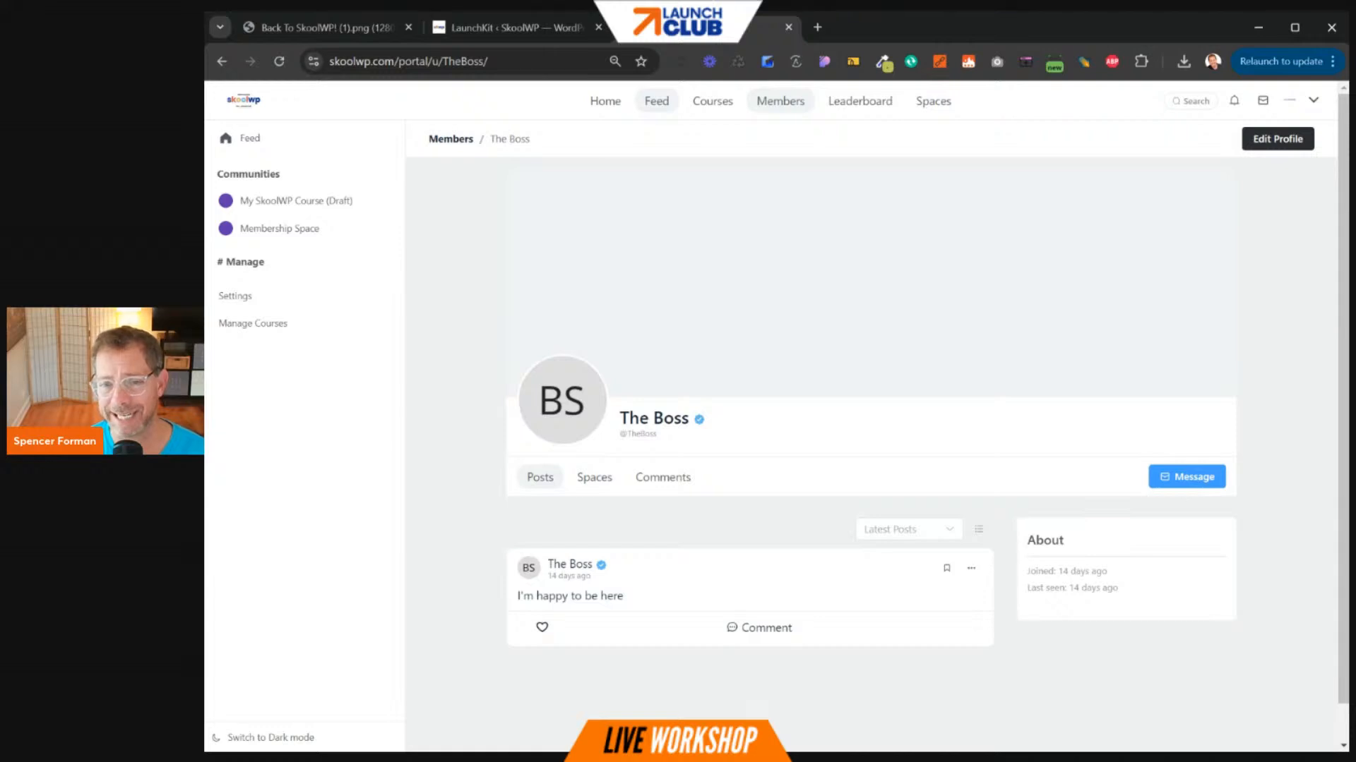
- Return to the portal Feed with the 'I'm happy to be here' post and Recent Activities
click(656, 101)
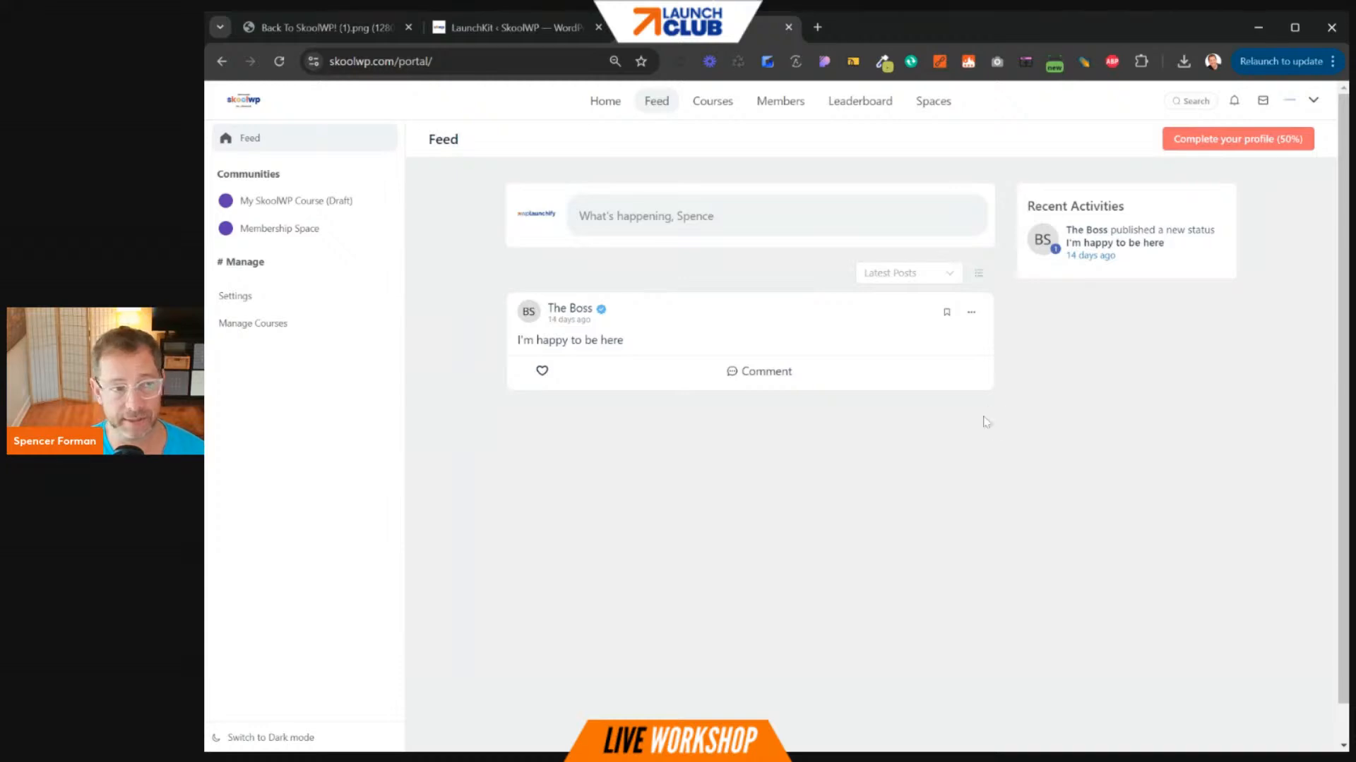
click(603, 101)
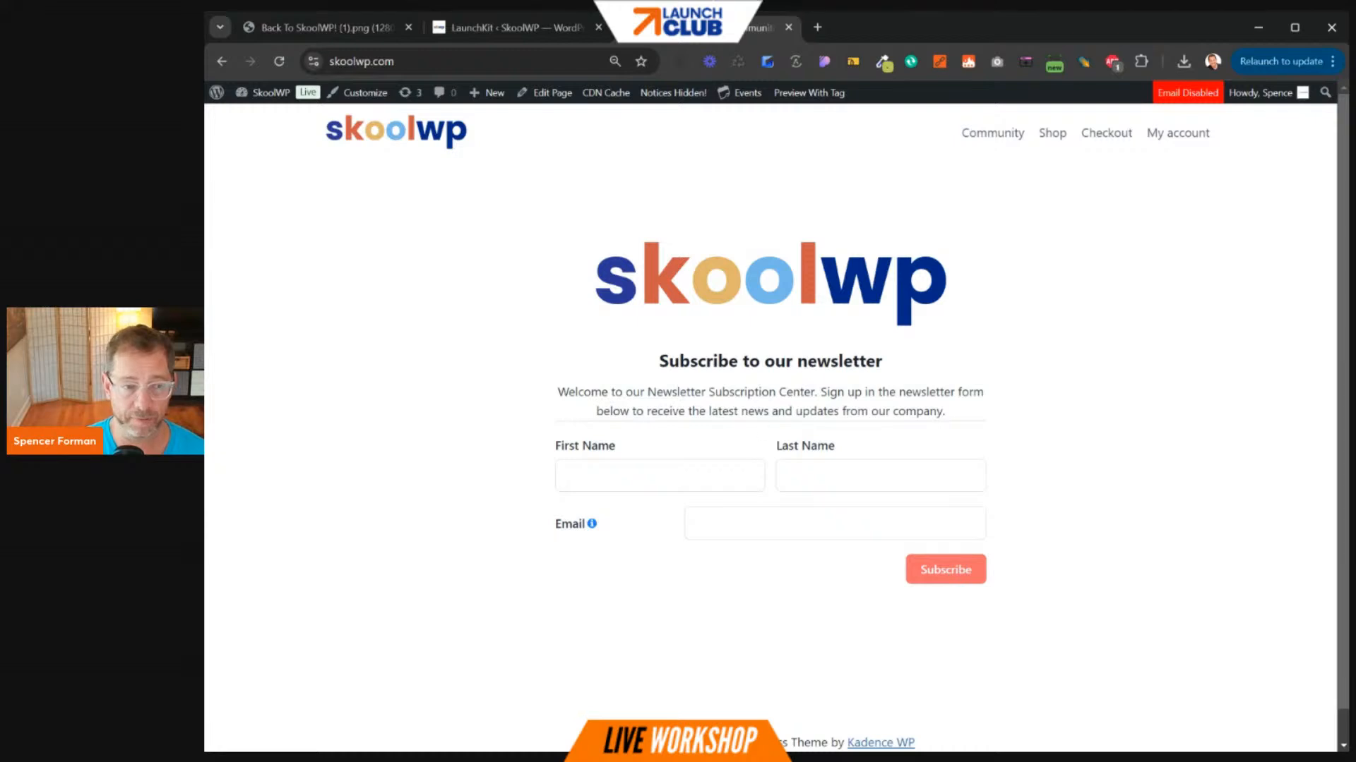
drag(653, 353, 978, 408)
scroll(960, 388, down, 1)
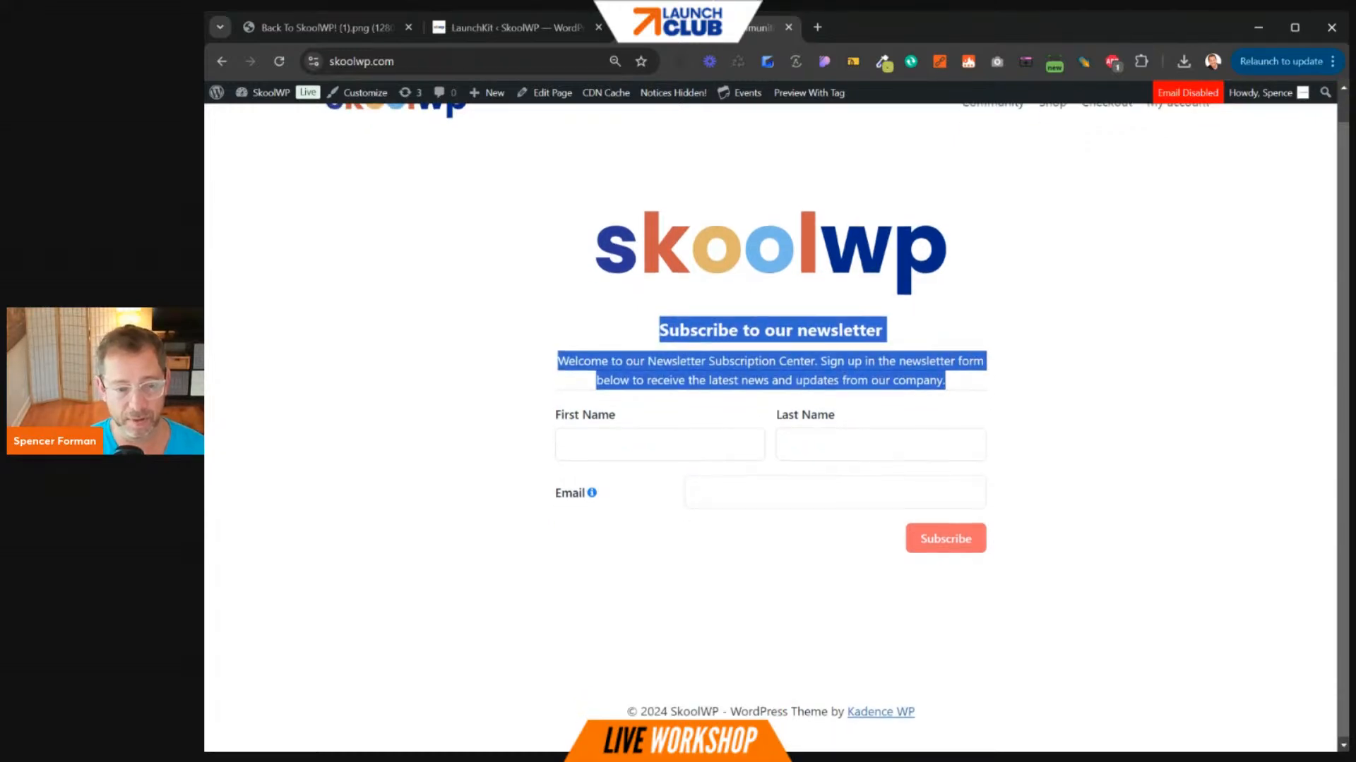
scroll(901, 441, up, 1)
click(1038, 394)
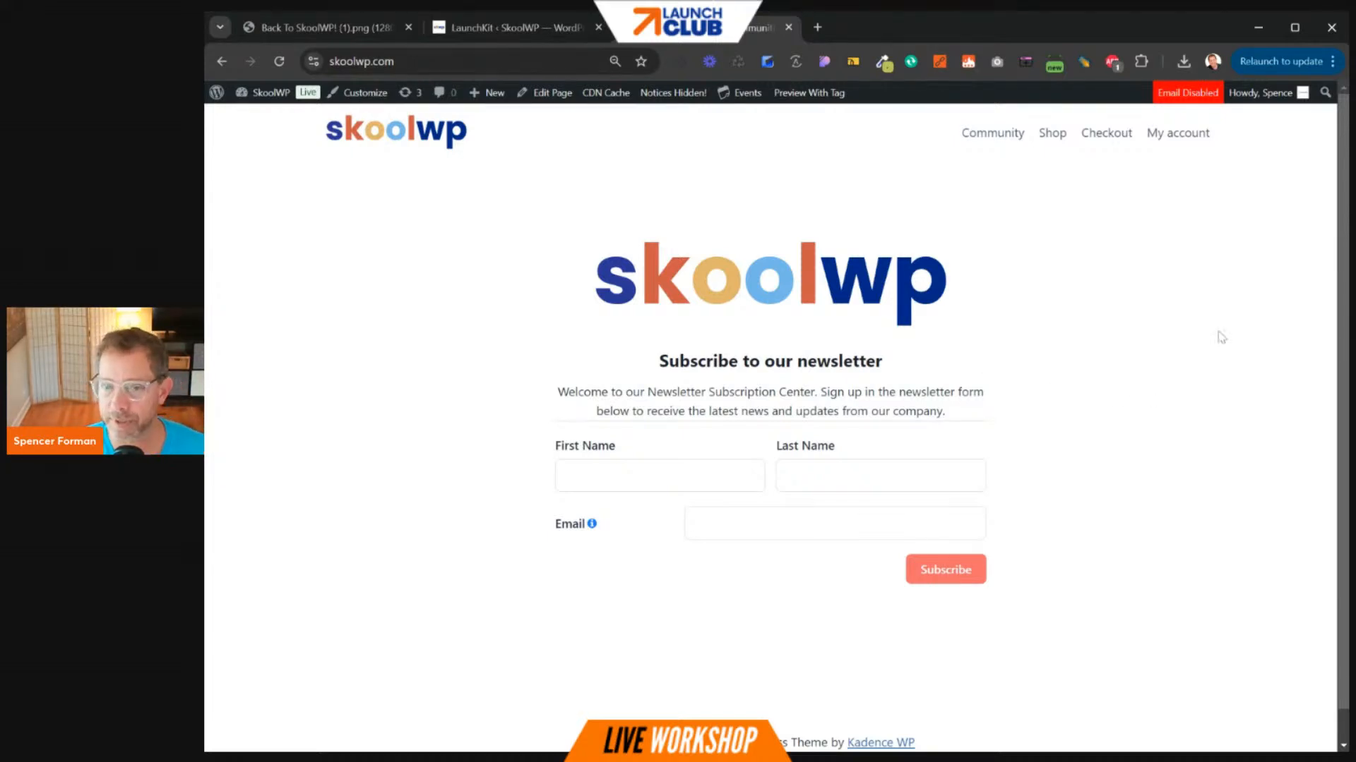
click(561, 30)
click(706, 28)
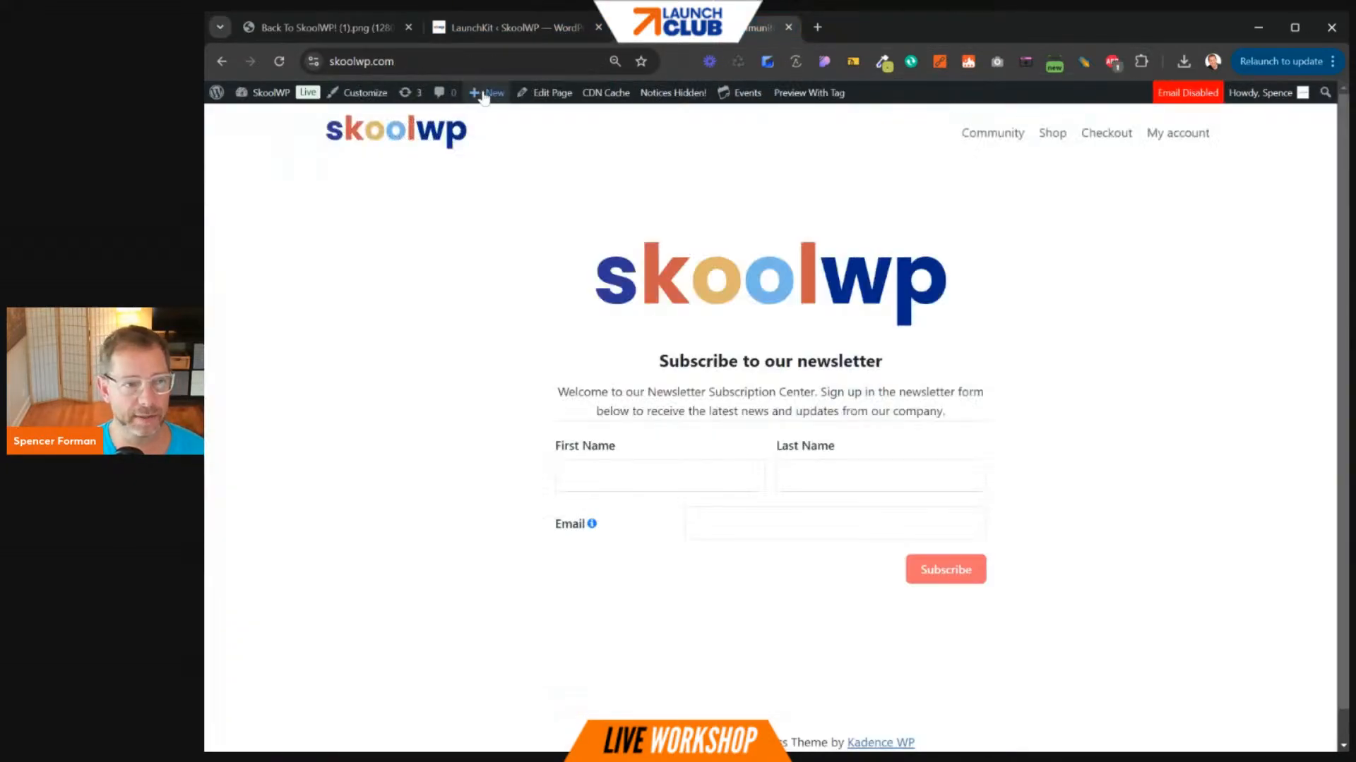
click(222, 63)
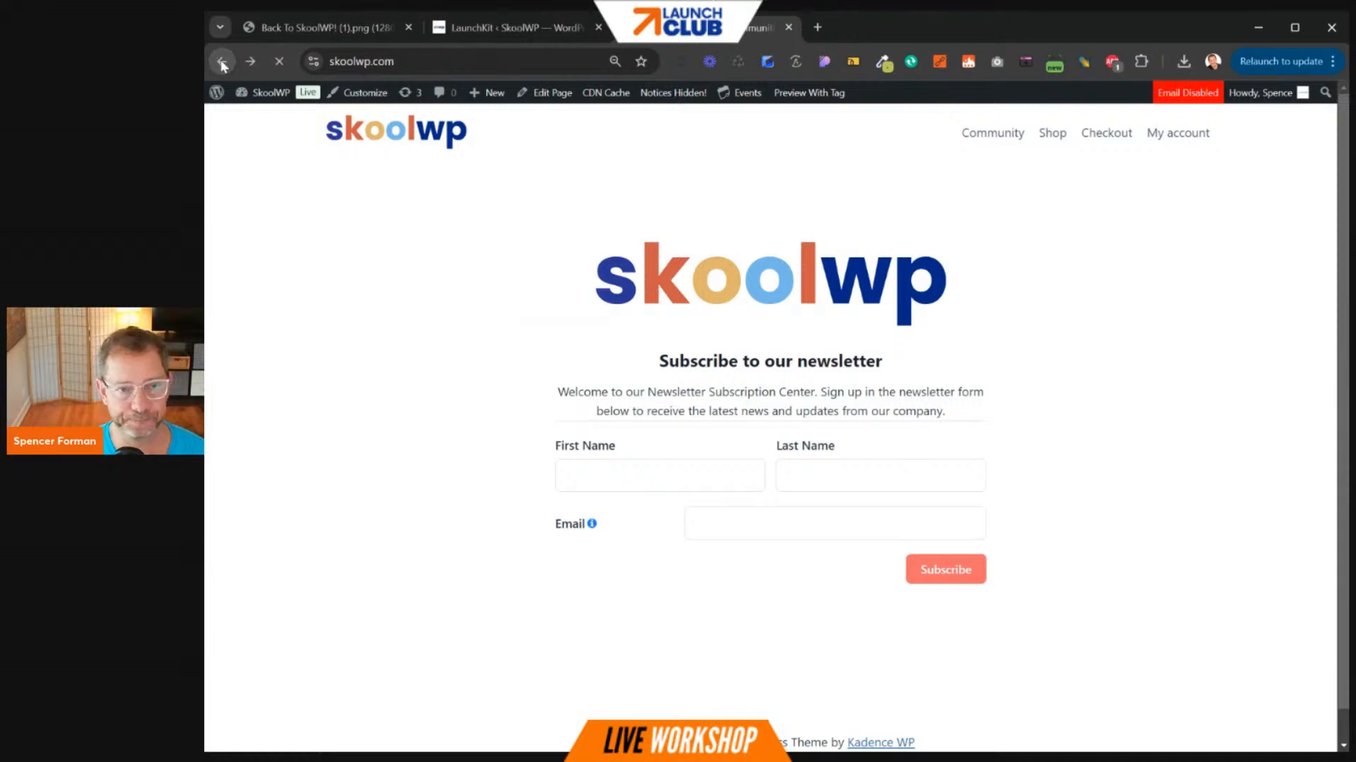
click(978, 139)
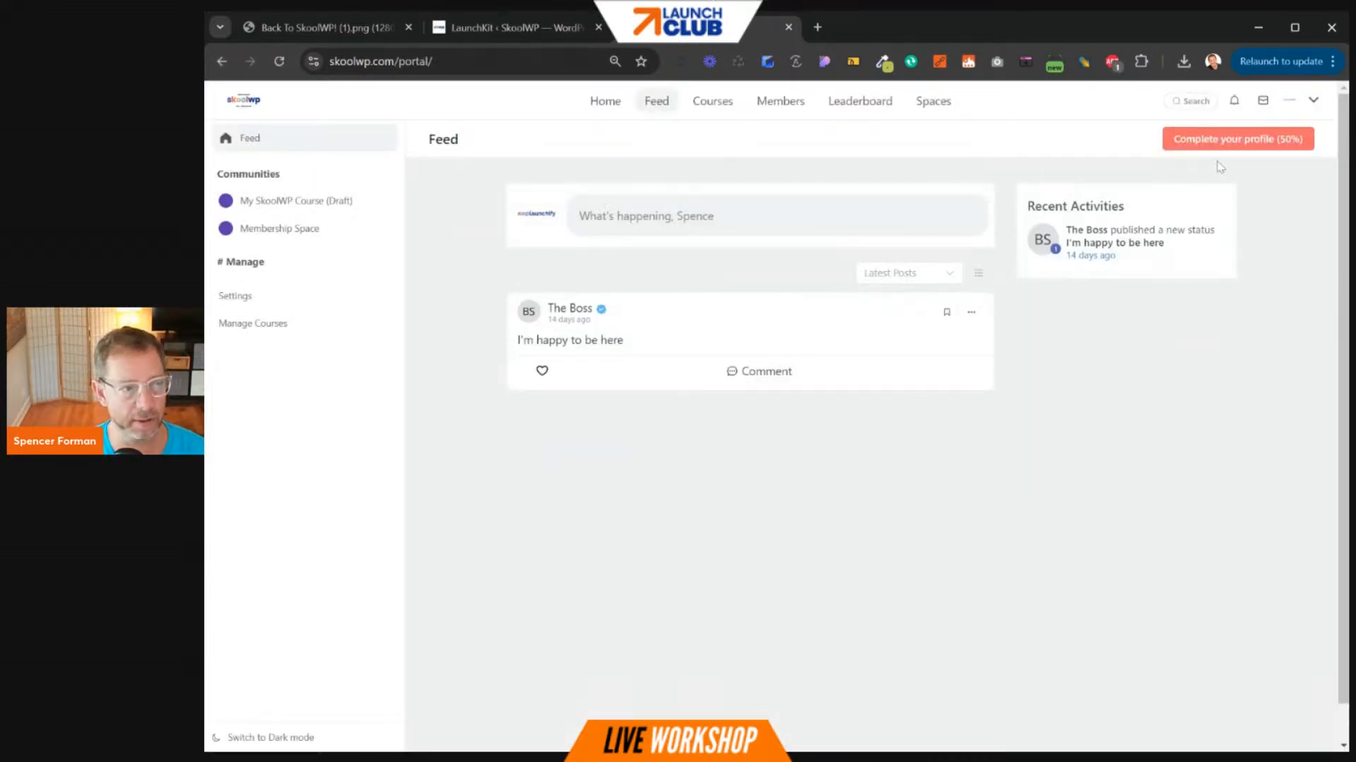
- Open Portal Settings > General and set access to Only Selected User Roles, leaving roles unchosen
click(233, 300)
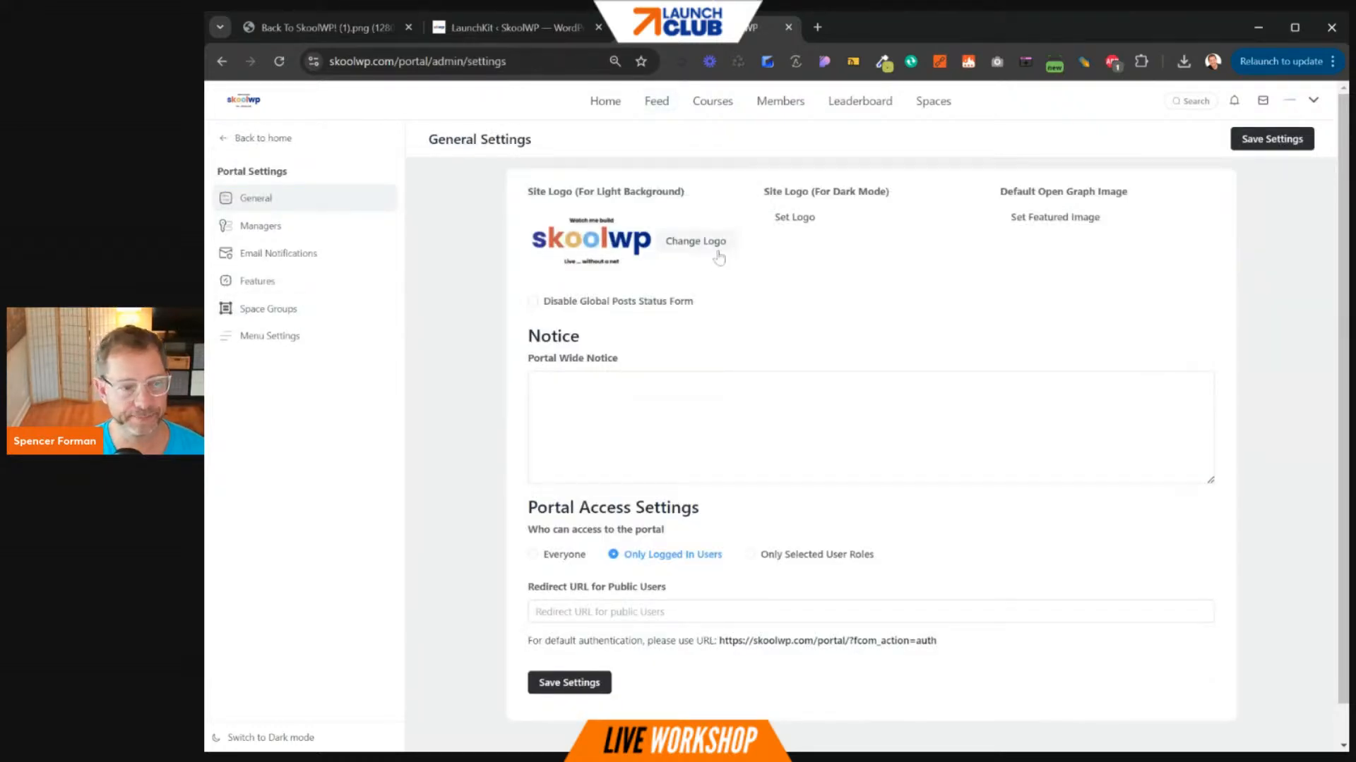
scroll(678, 375, down, 1)
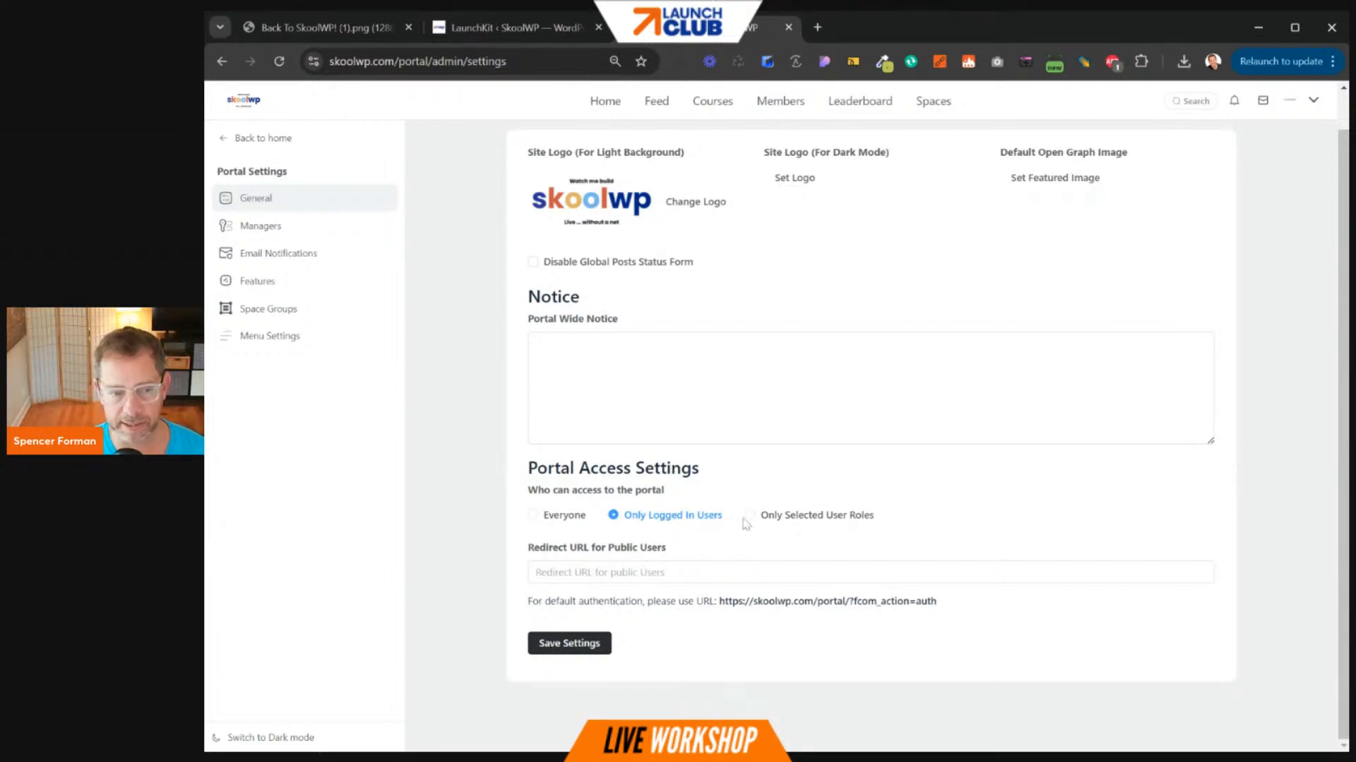
click(803, 521)
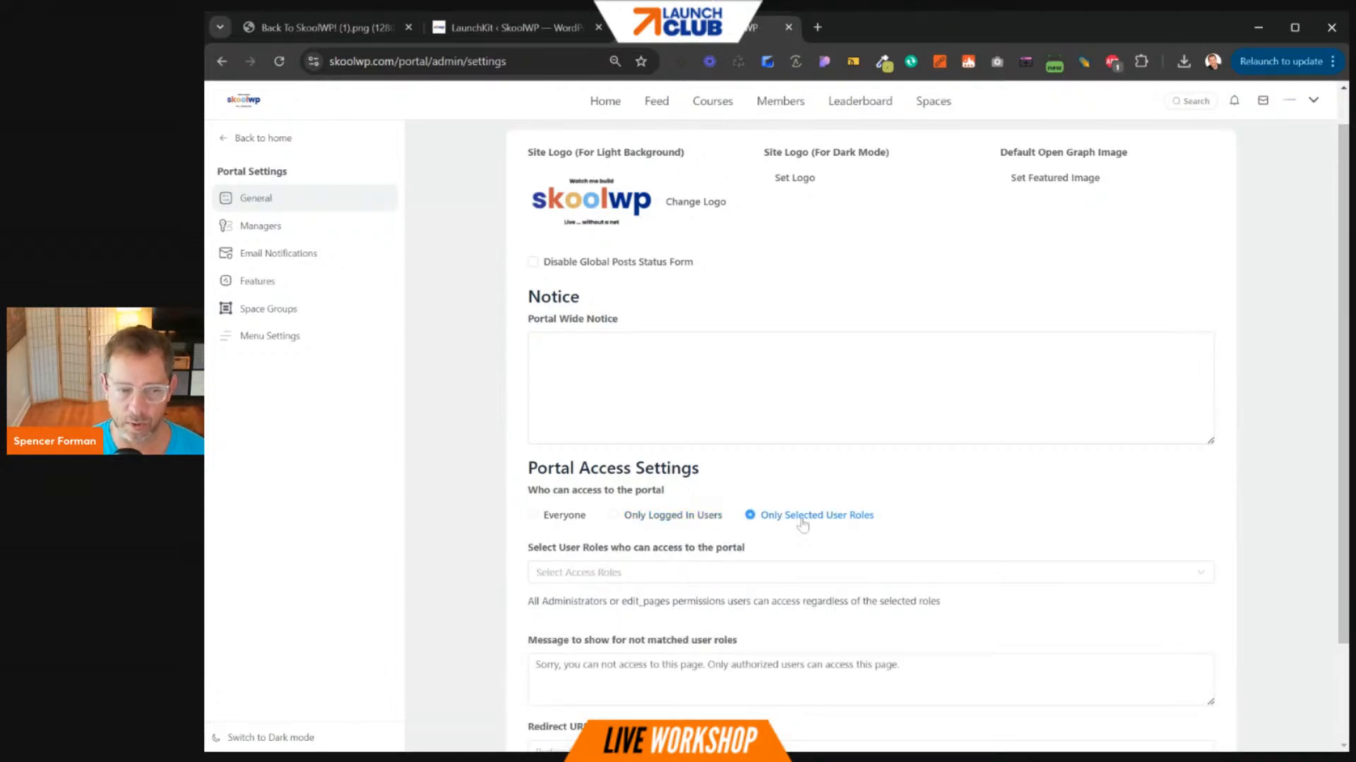
click(761, 575)
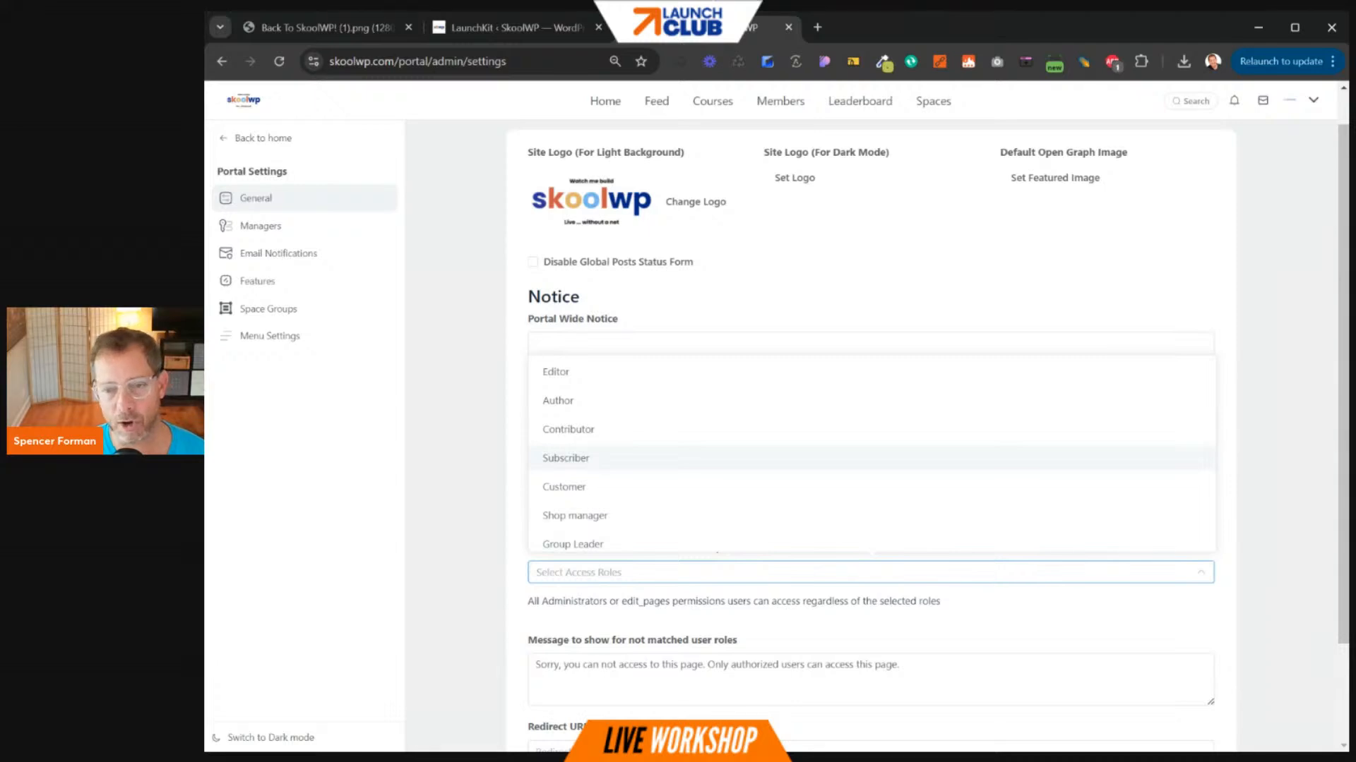
click(514, 471)
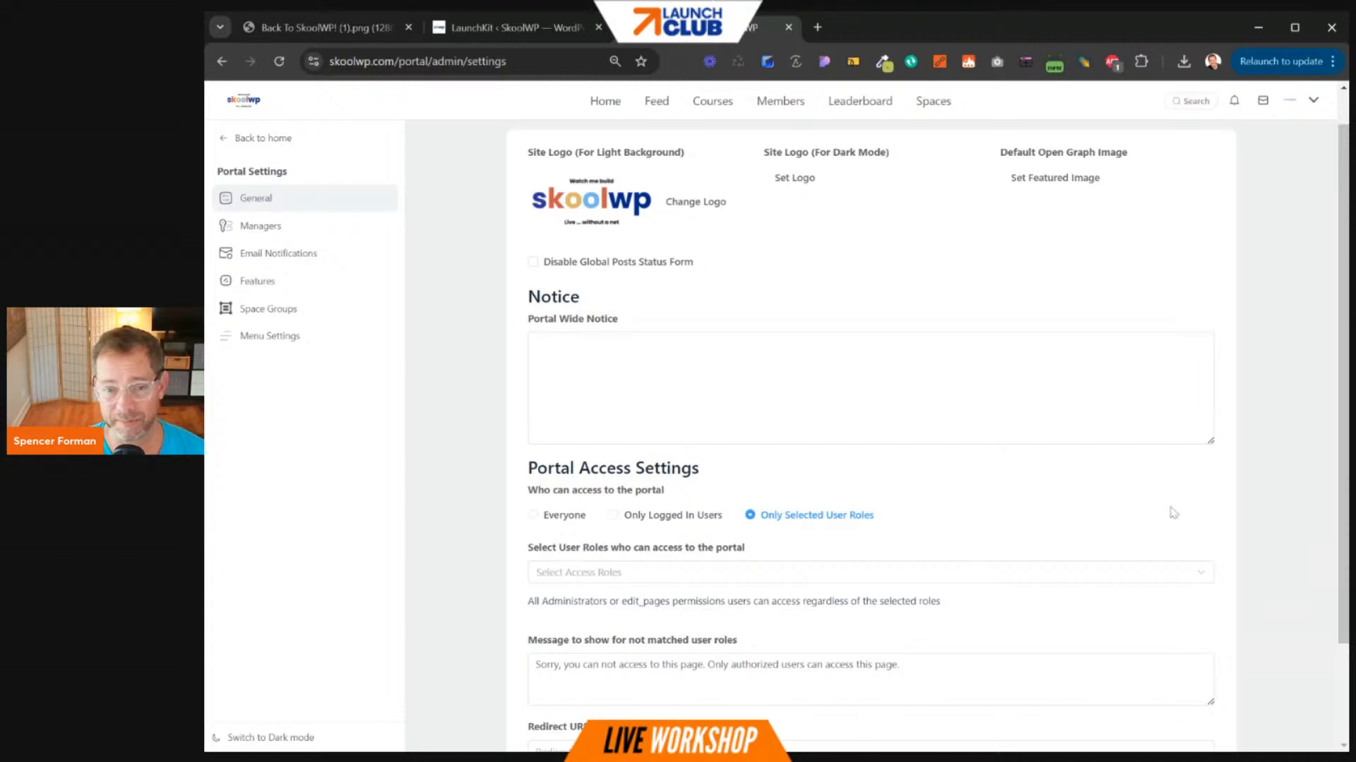
- Set portal access to Only Logged In Users and copy the default authentication URL
click(616, 521)
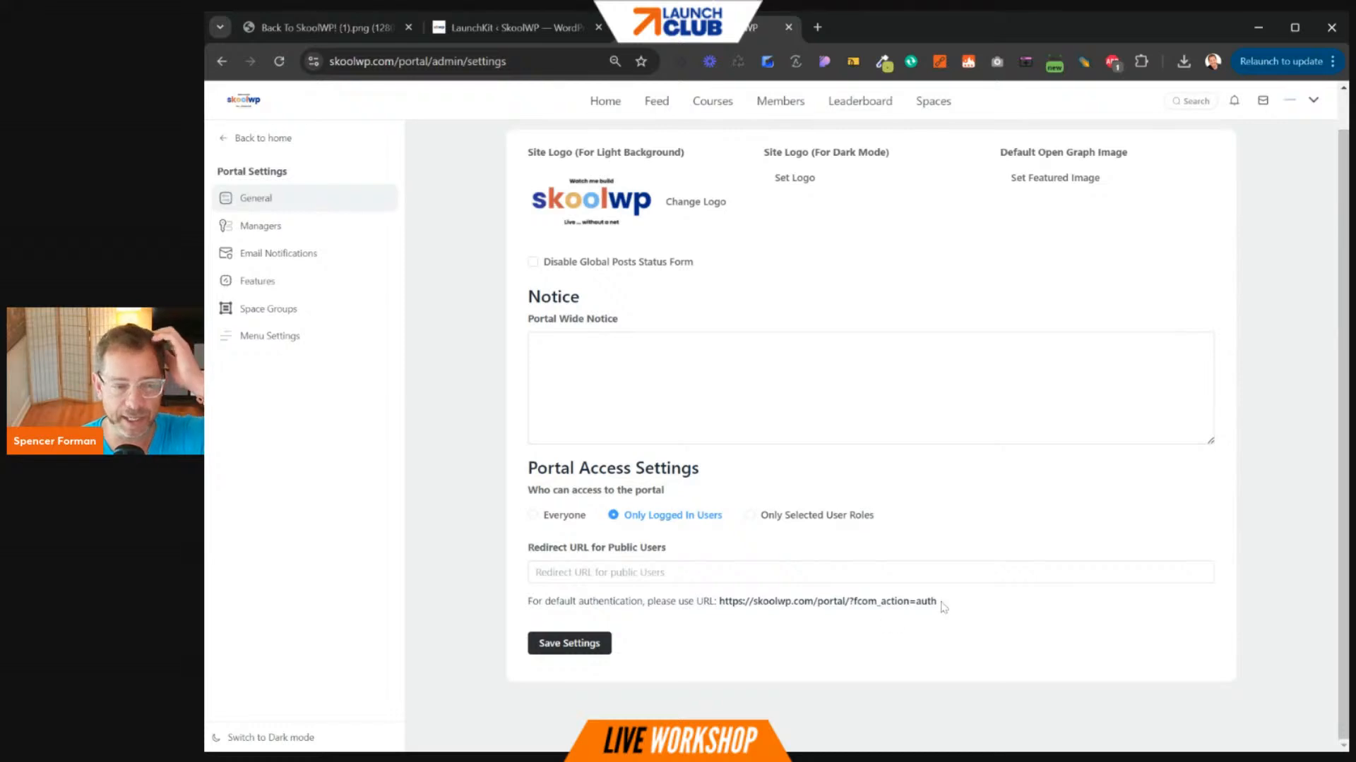
drag(527, 601, 704, 601)
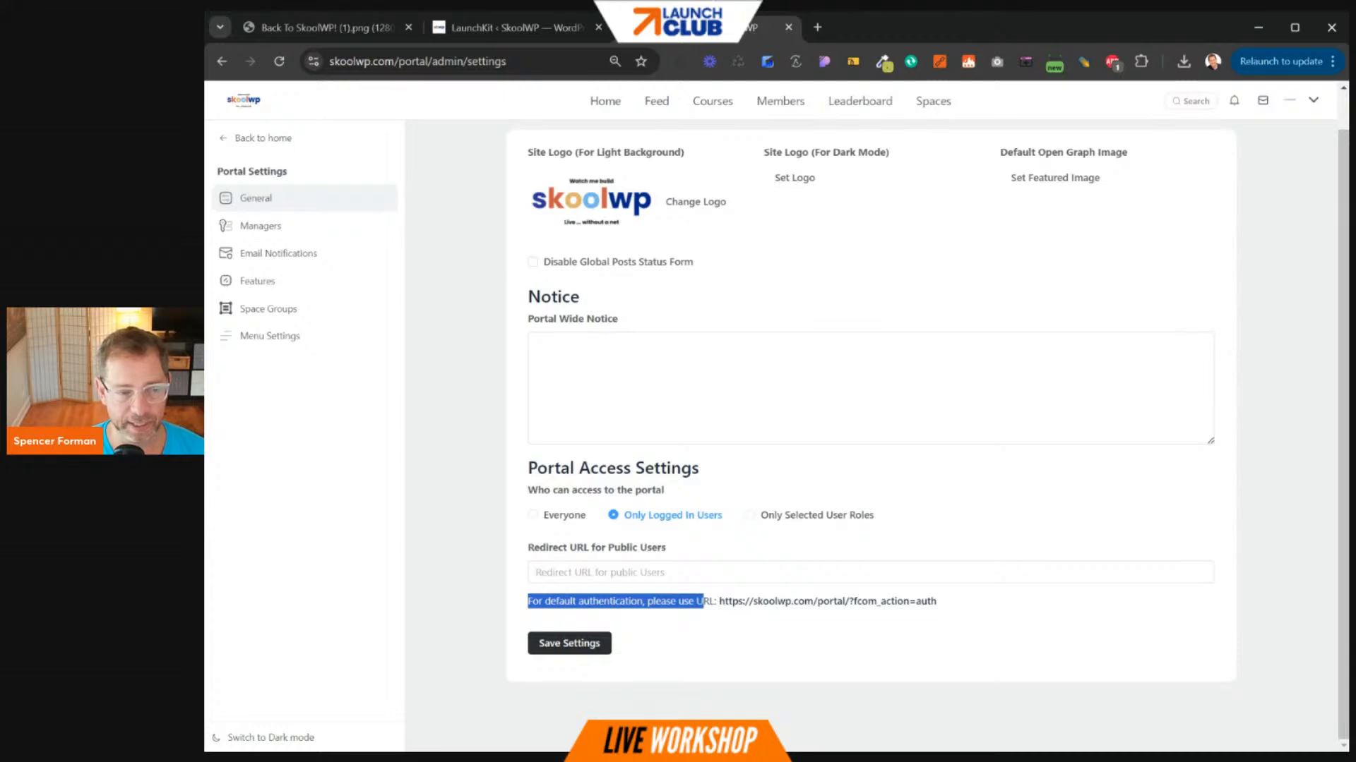
click(628, 614)
drag(543, 601, 676, 601)
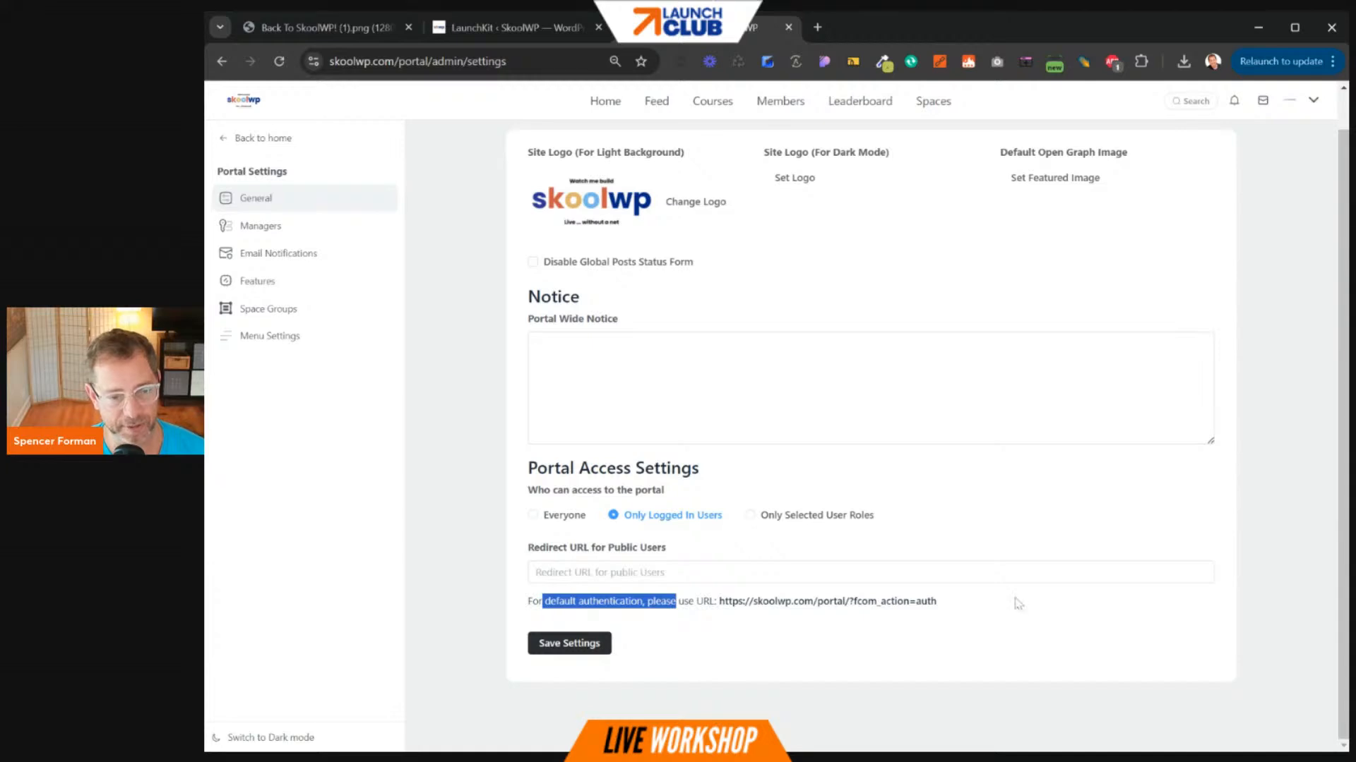
mouse_move(965, 609)
mouse_down()
mouse_move(762, 601)
mouse_move(954, 605)
mouse_up()
key(ctrl+c)
click(763, 604)
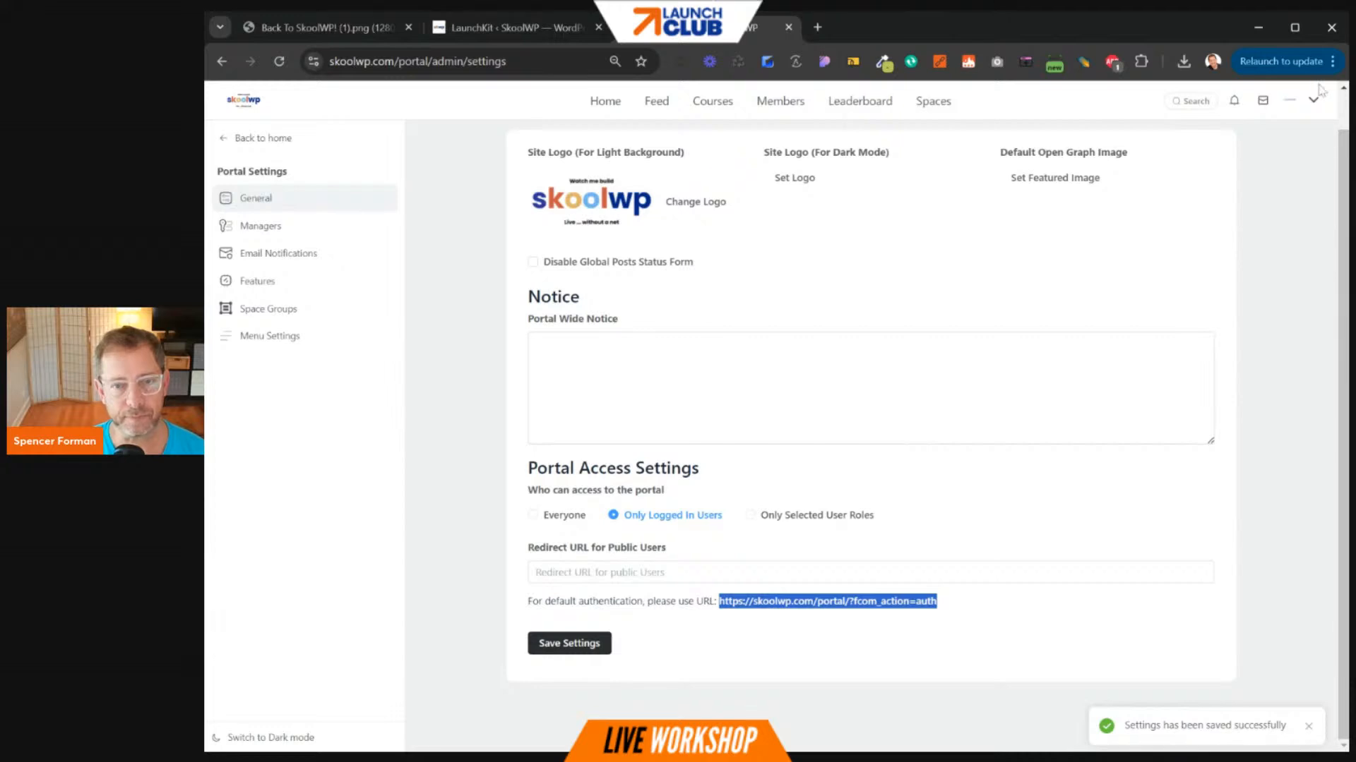
- Load the copied portal authentication URL in a new tab and log out of the portal
click(817, 27)
key(ctrl+v)
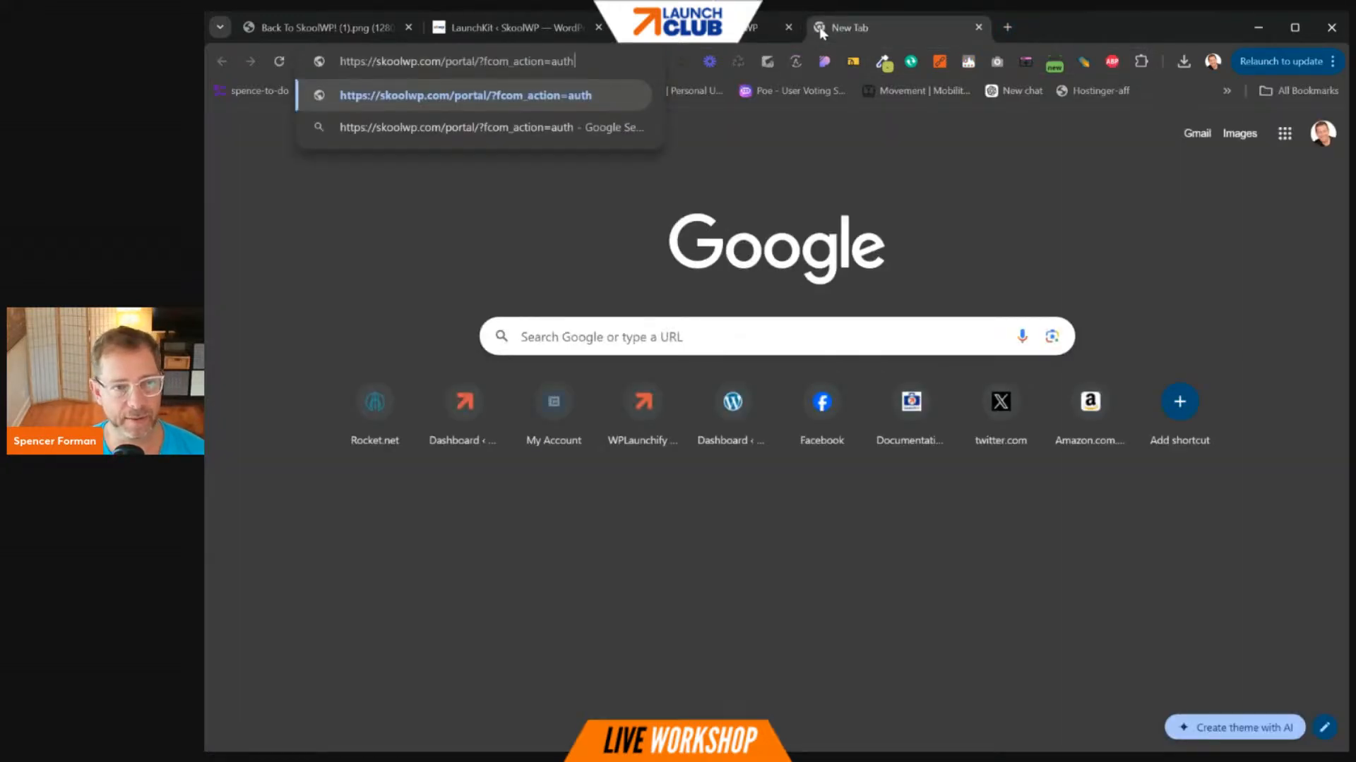
key(Return)
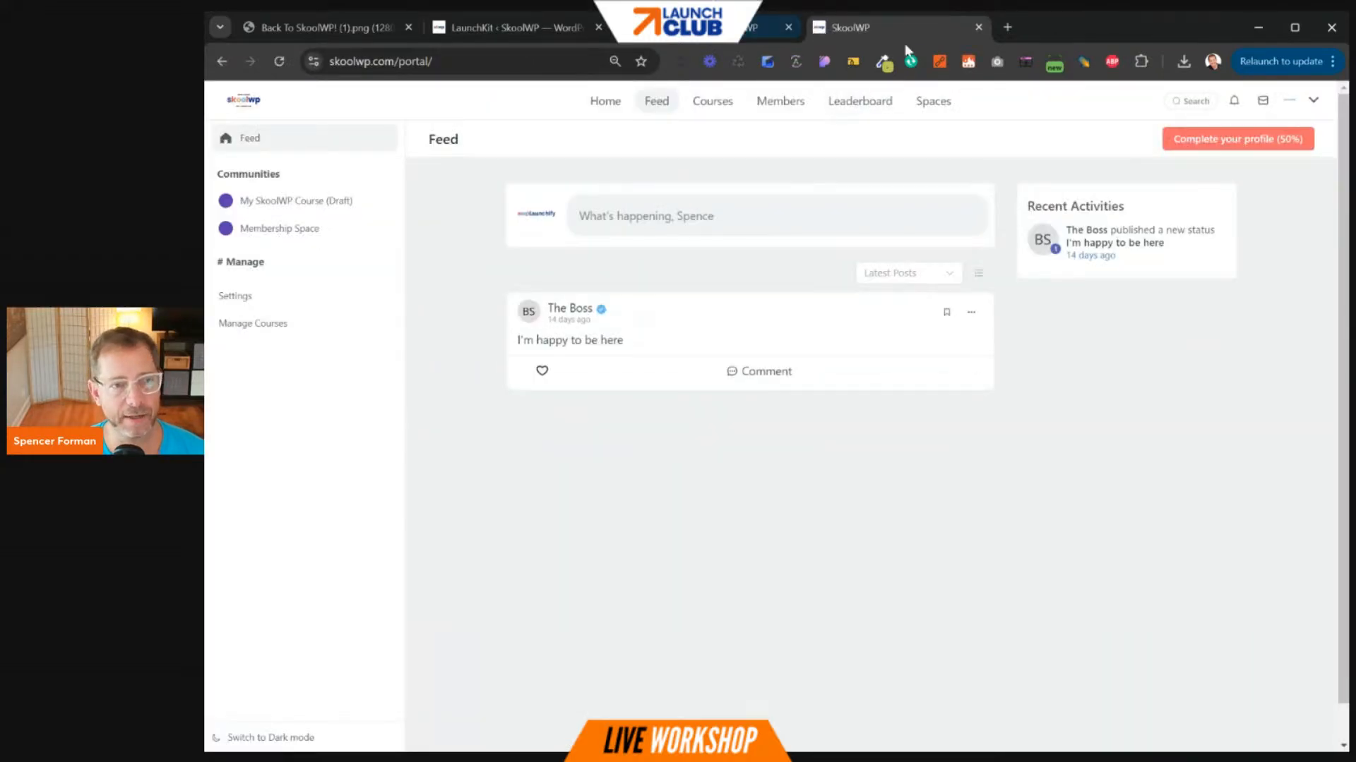
click(1315, 101)
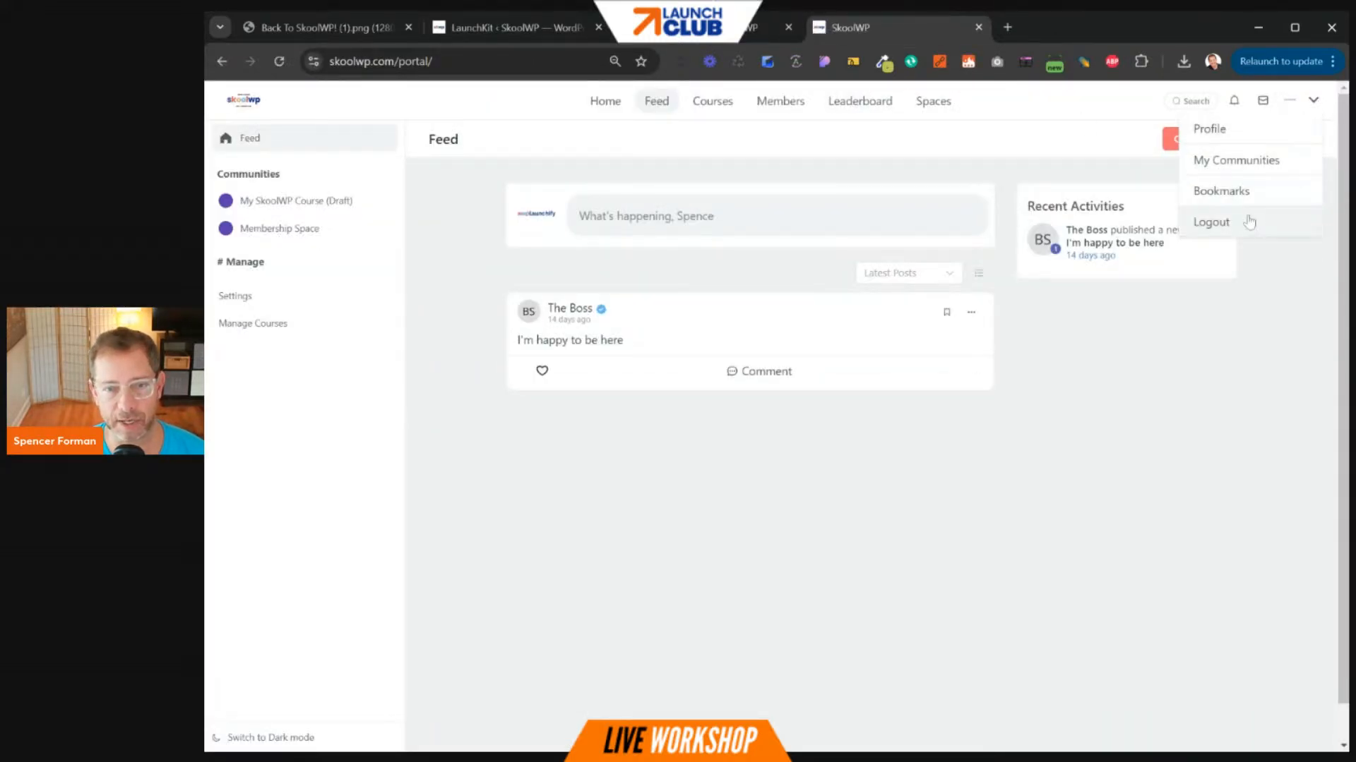
click(1243, 220)
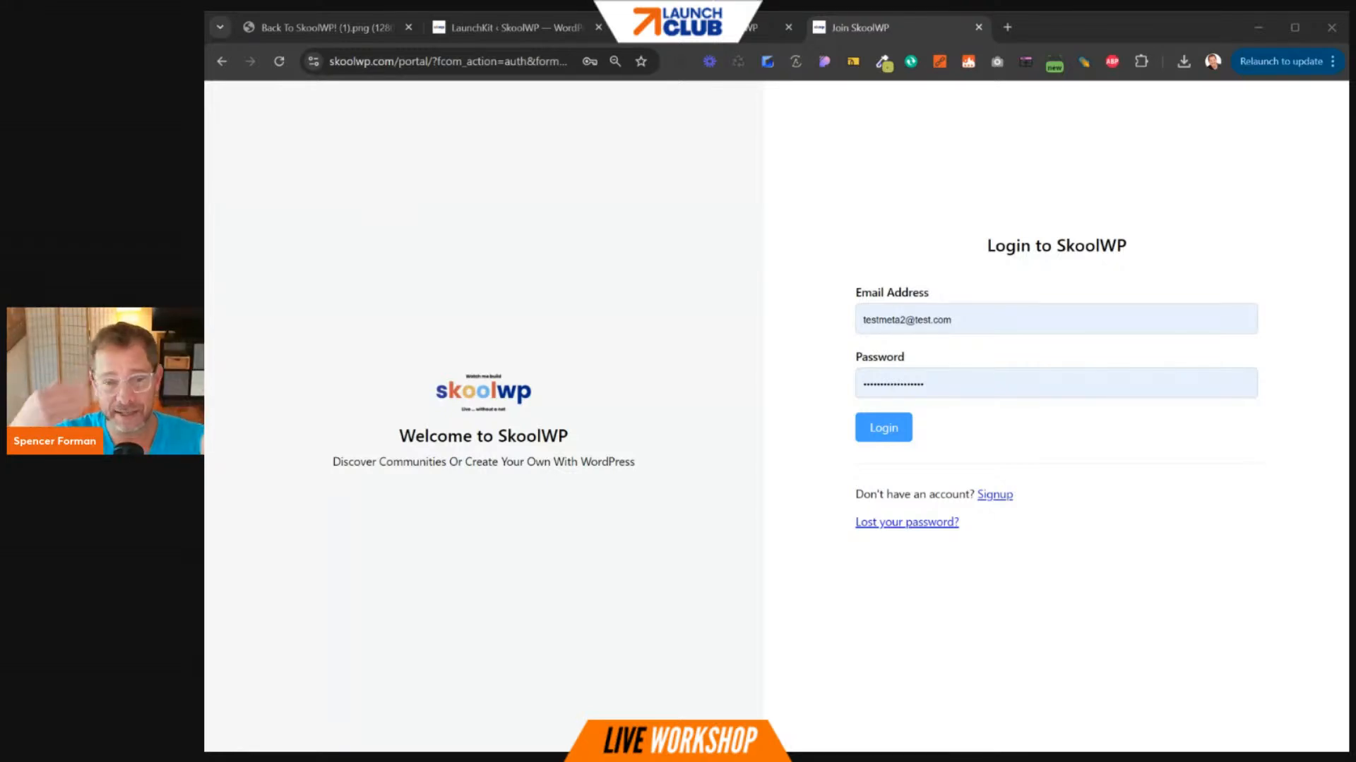
- Try signing up, confirm registration is disabled, and return to the Login to SkoolWP form
click(998, 498)
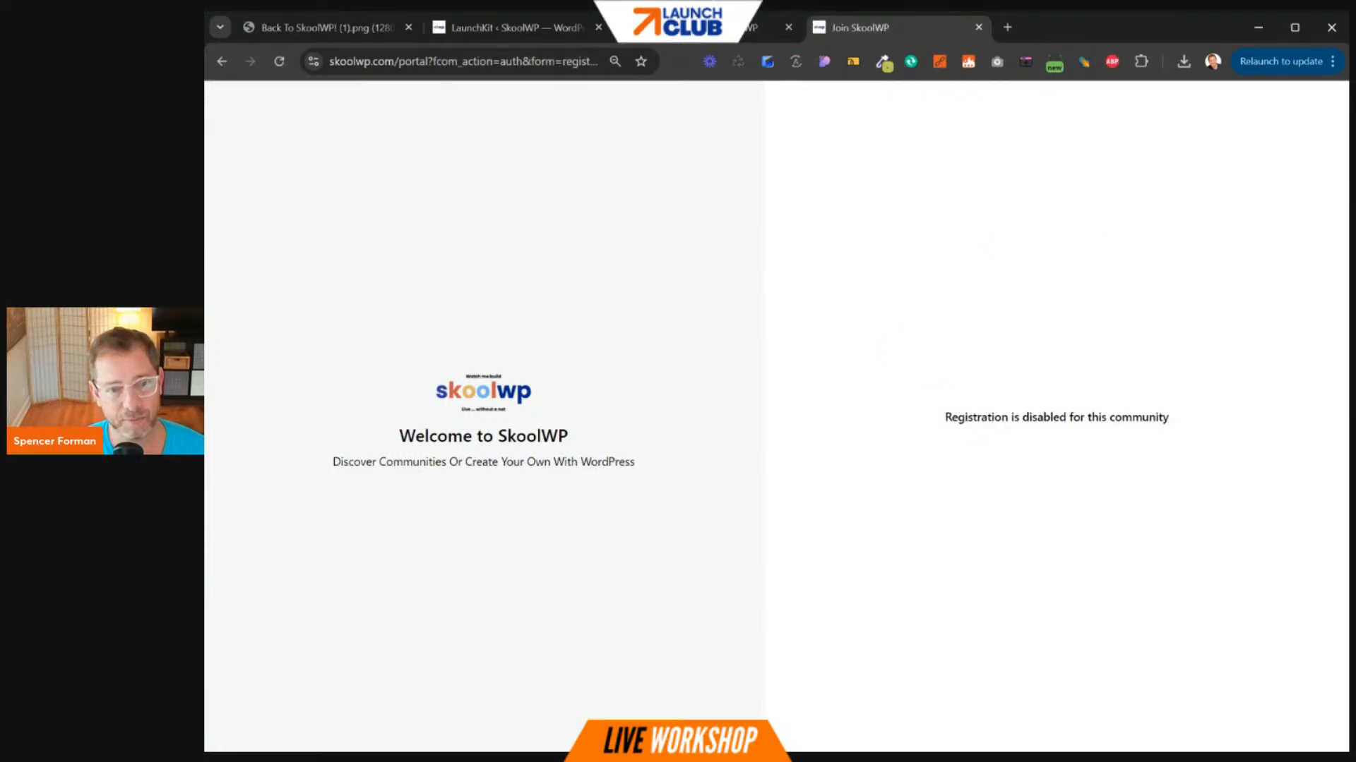
drag(1035, 417, 1198, 423)
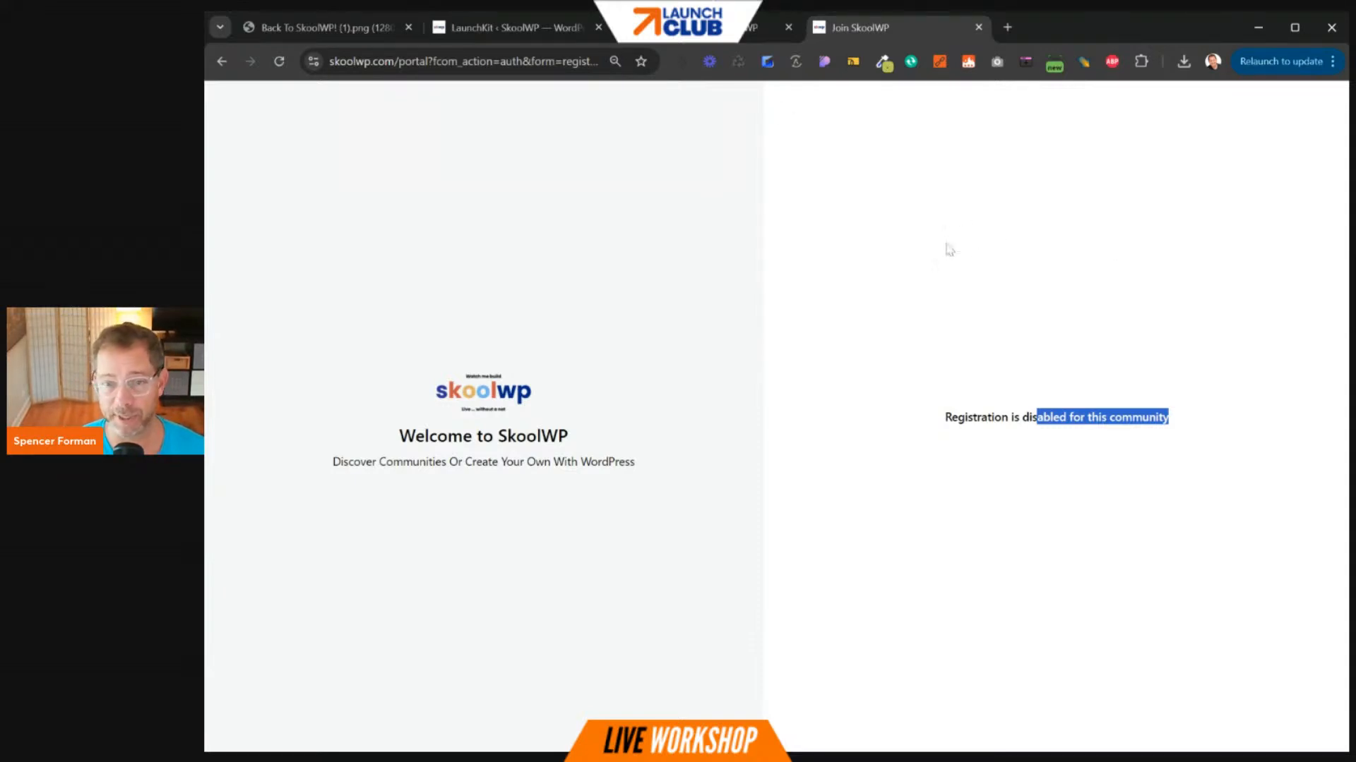
click(220, 62)
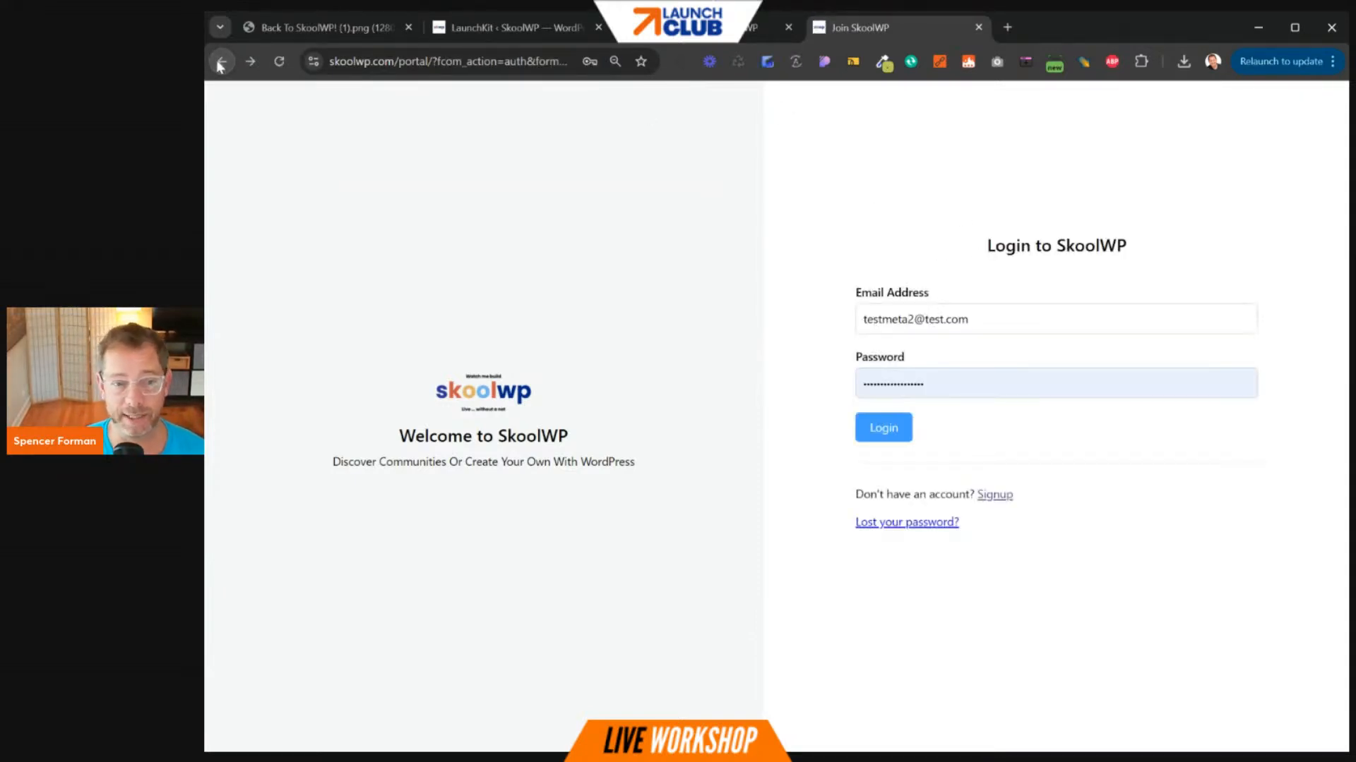
drag(396, 61, 558, 62)
- Load the skoolwp.com home page and open the $97/mo Community Member product from the Shop
text(m=login)
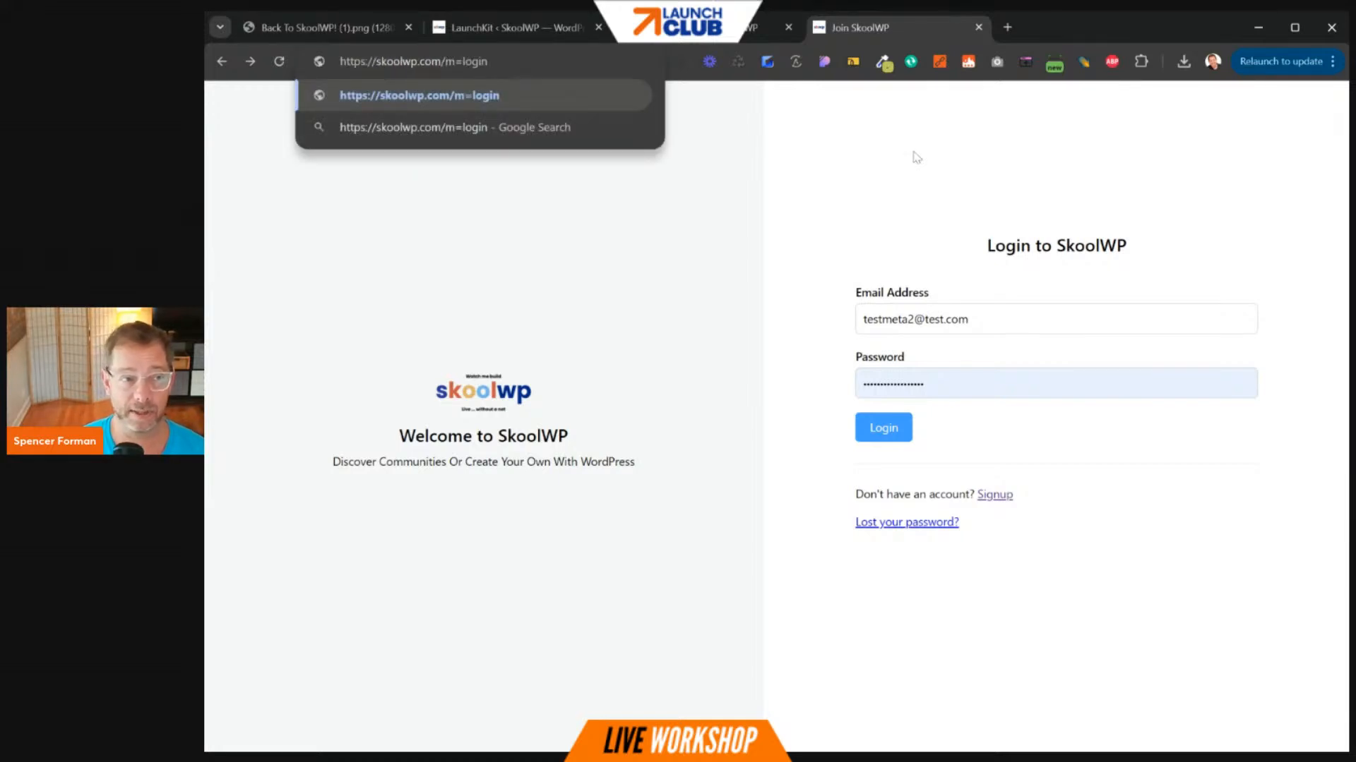
key(BackSpace)
key(BackSpace)
key(BackSpace)
key(BackSpace)
key(BackSpace)
key(BackSpace)
key(BackSpace)
key(Return)
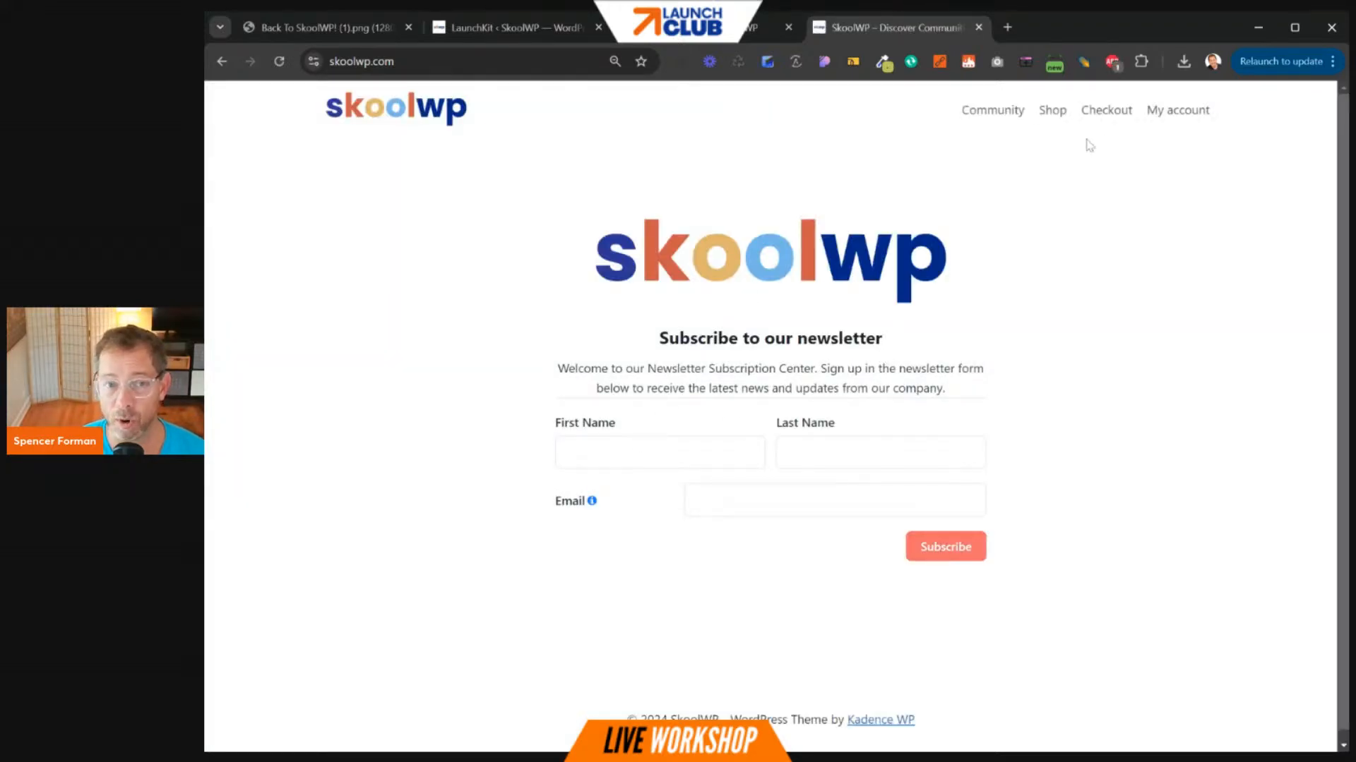
click(1050, 113)
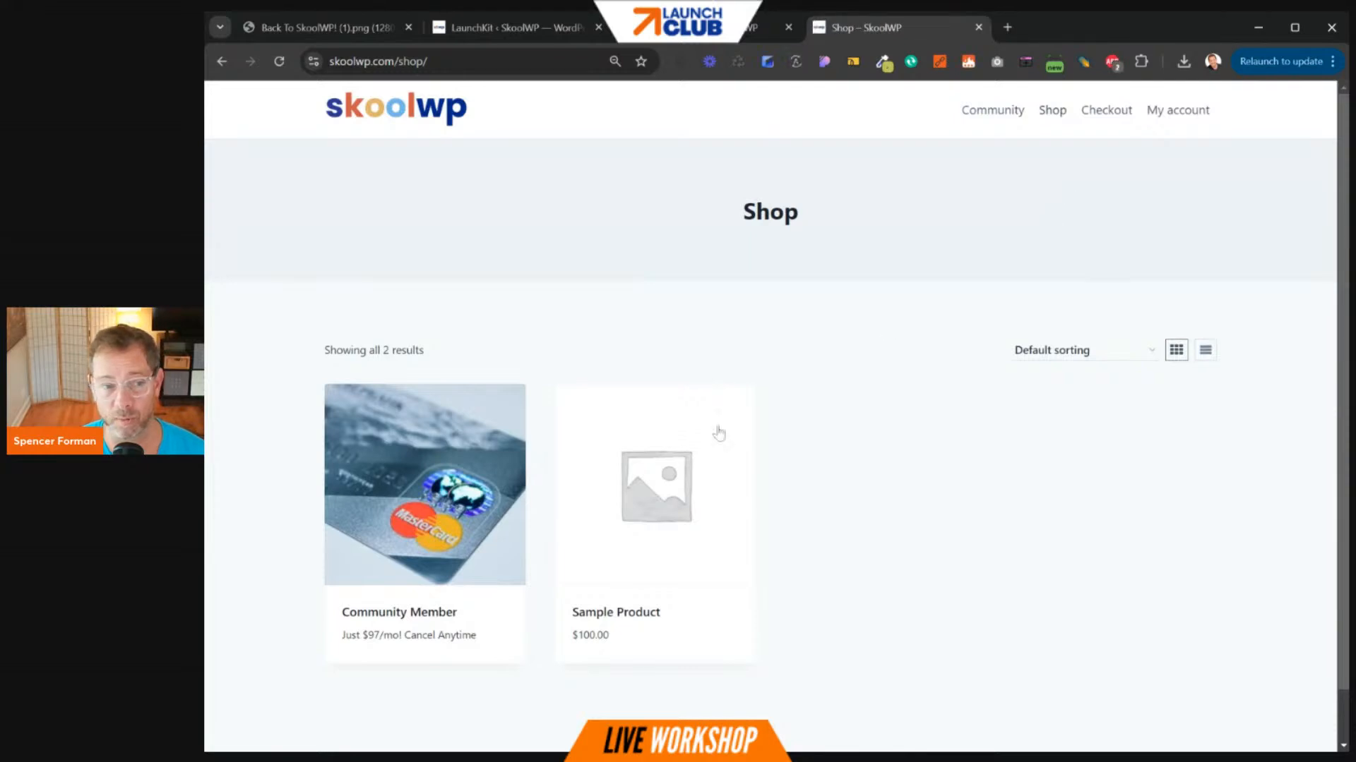
click(436, 601)
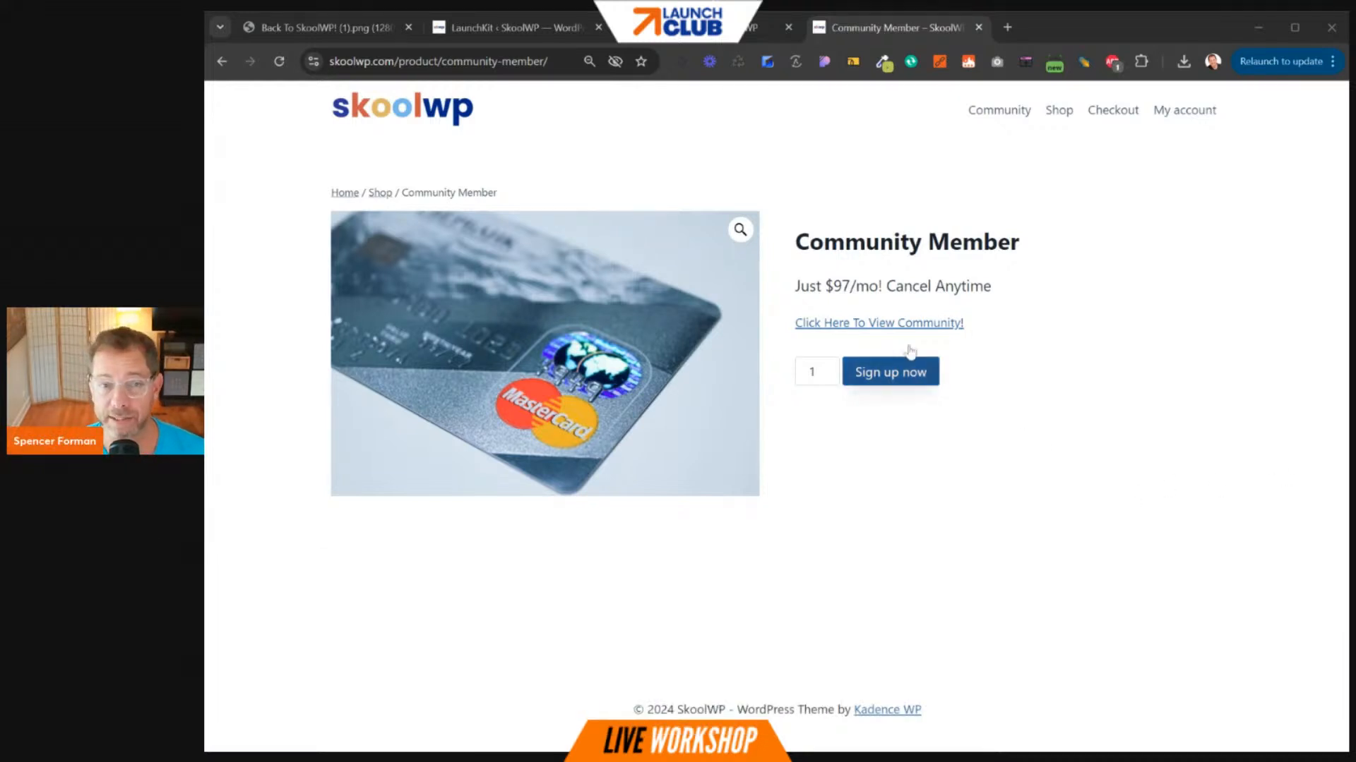
- Log into My account with the browser's saved credentials and collapse My Account Info
click(1178, 117)
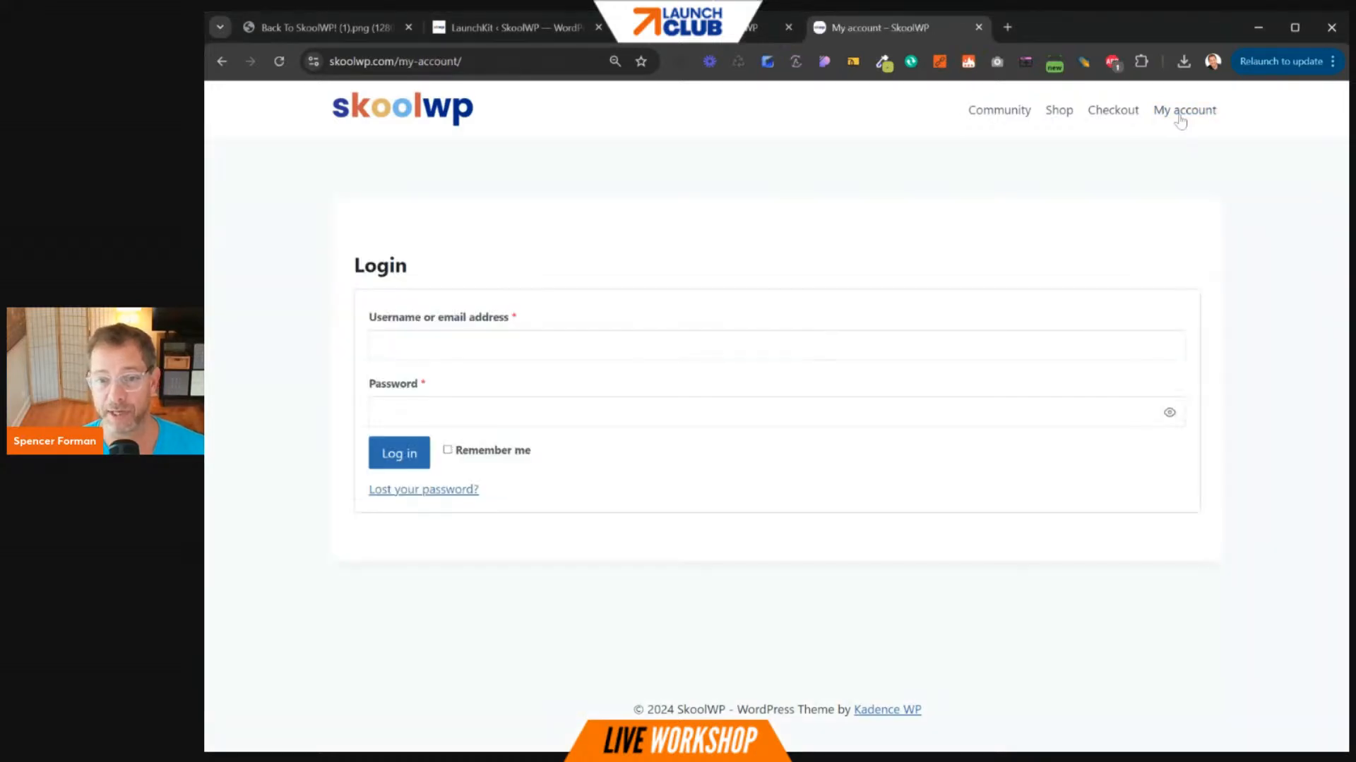
click(466, 346)
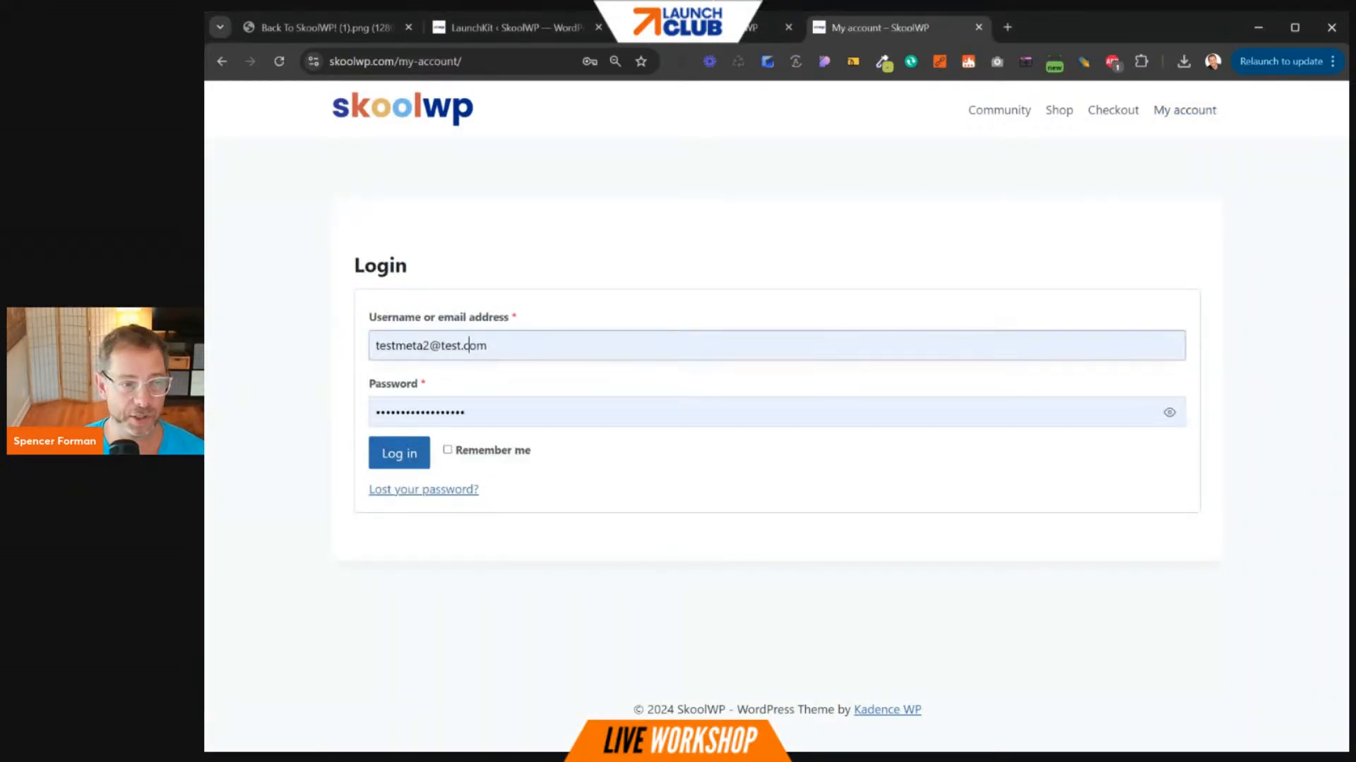
click(505, 372)
click(400, 455)
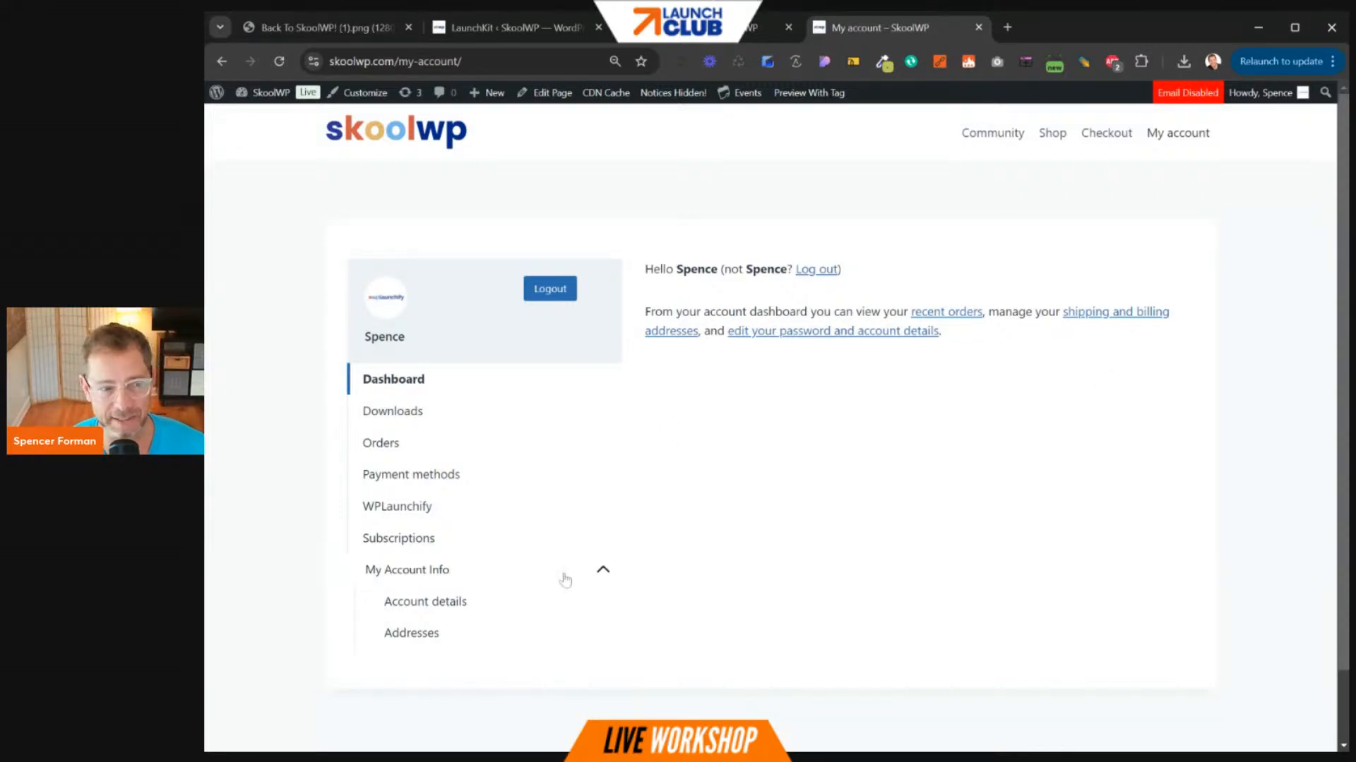
click(605, 572)
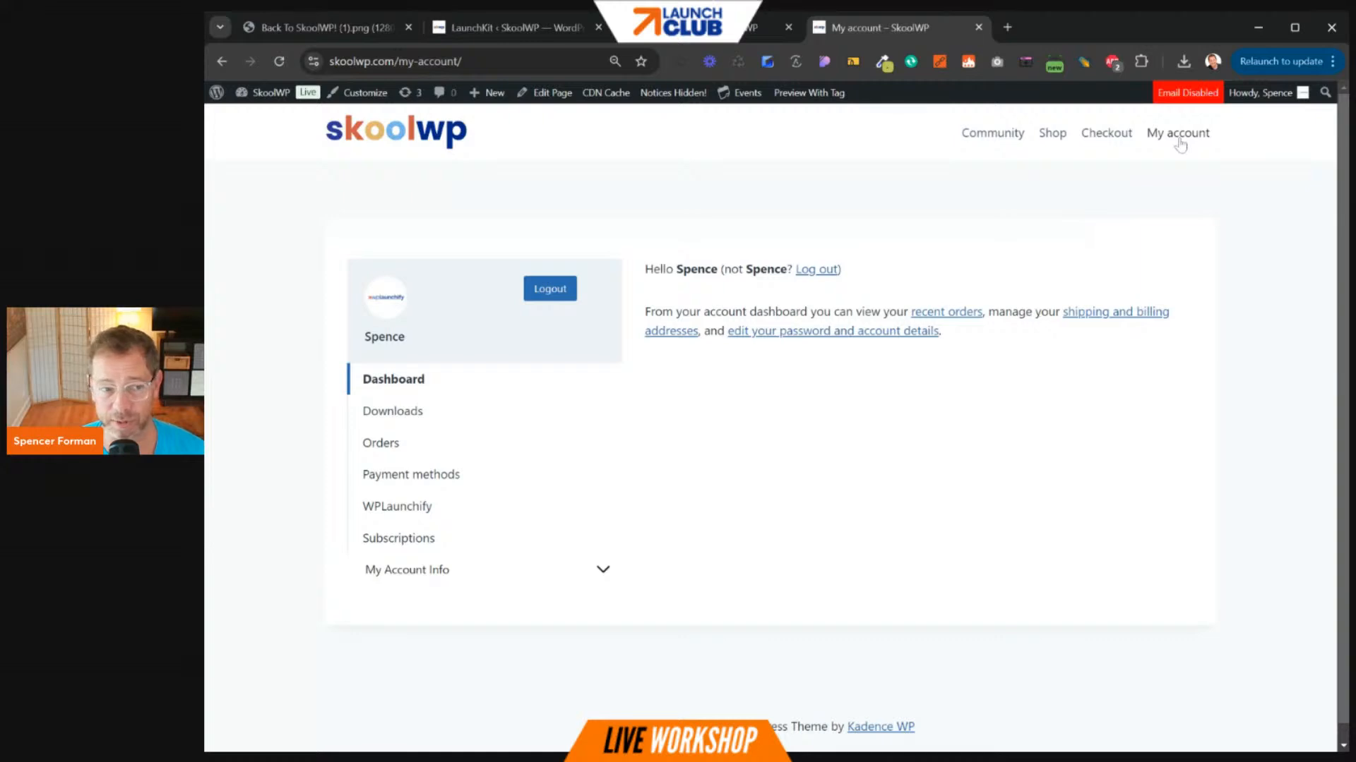
click(554, 296)
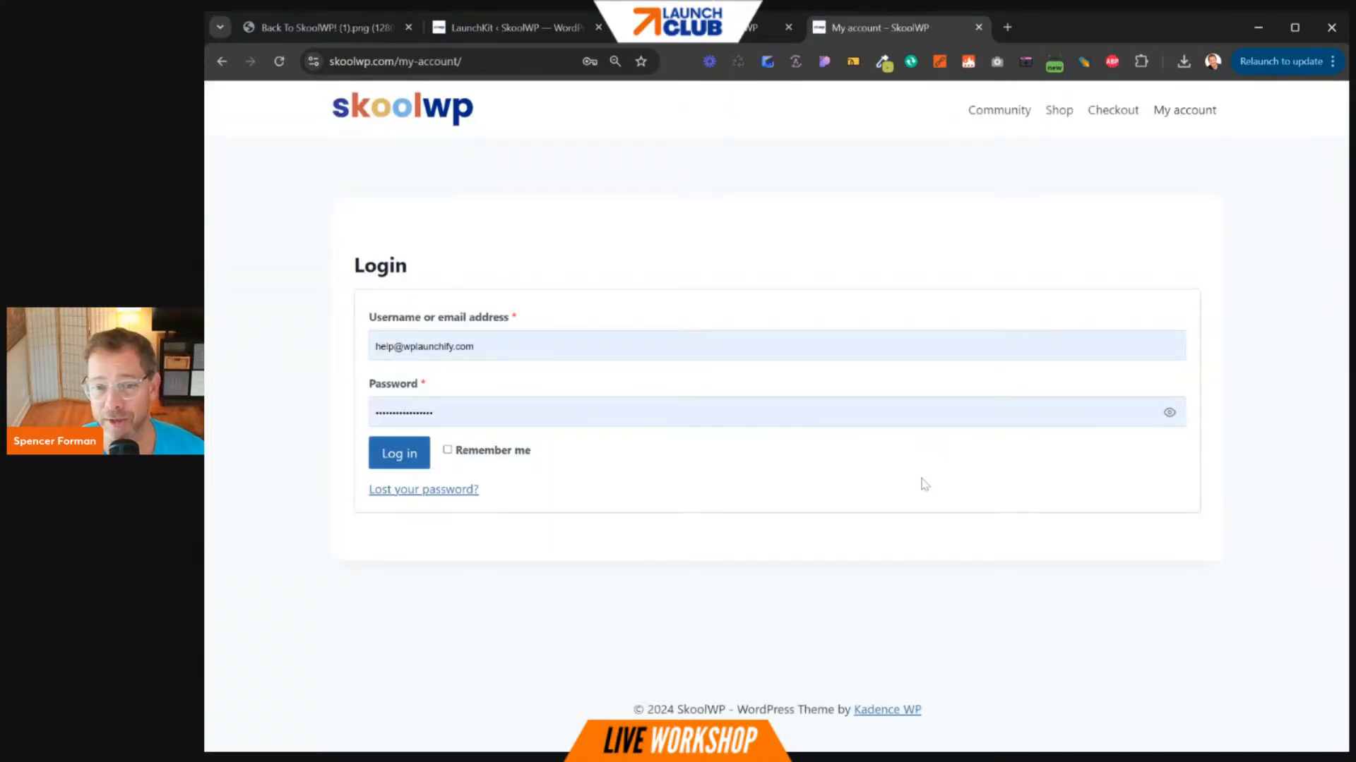
click(382, 496)
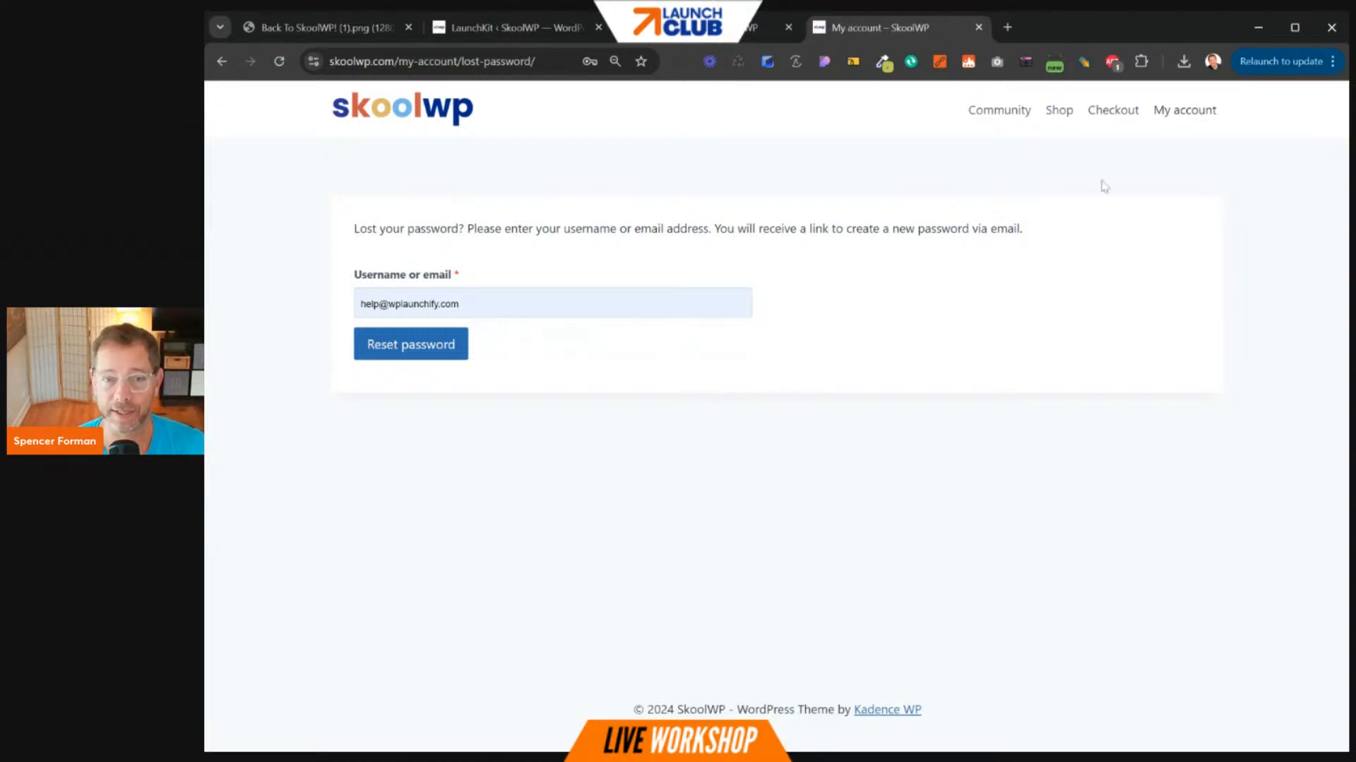
click(1191, 114)
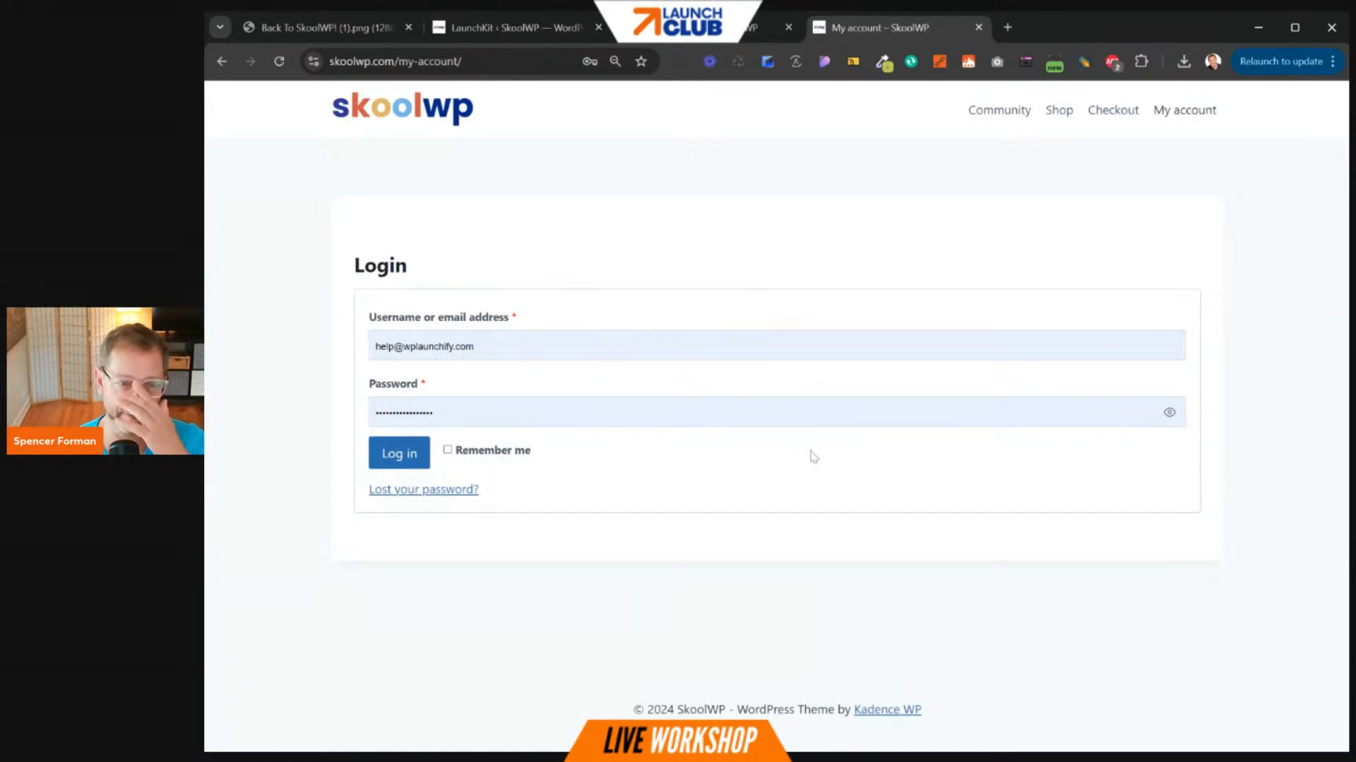
click(399, 452)
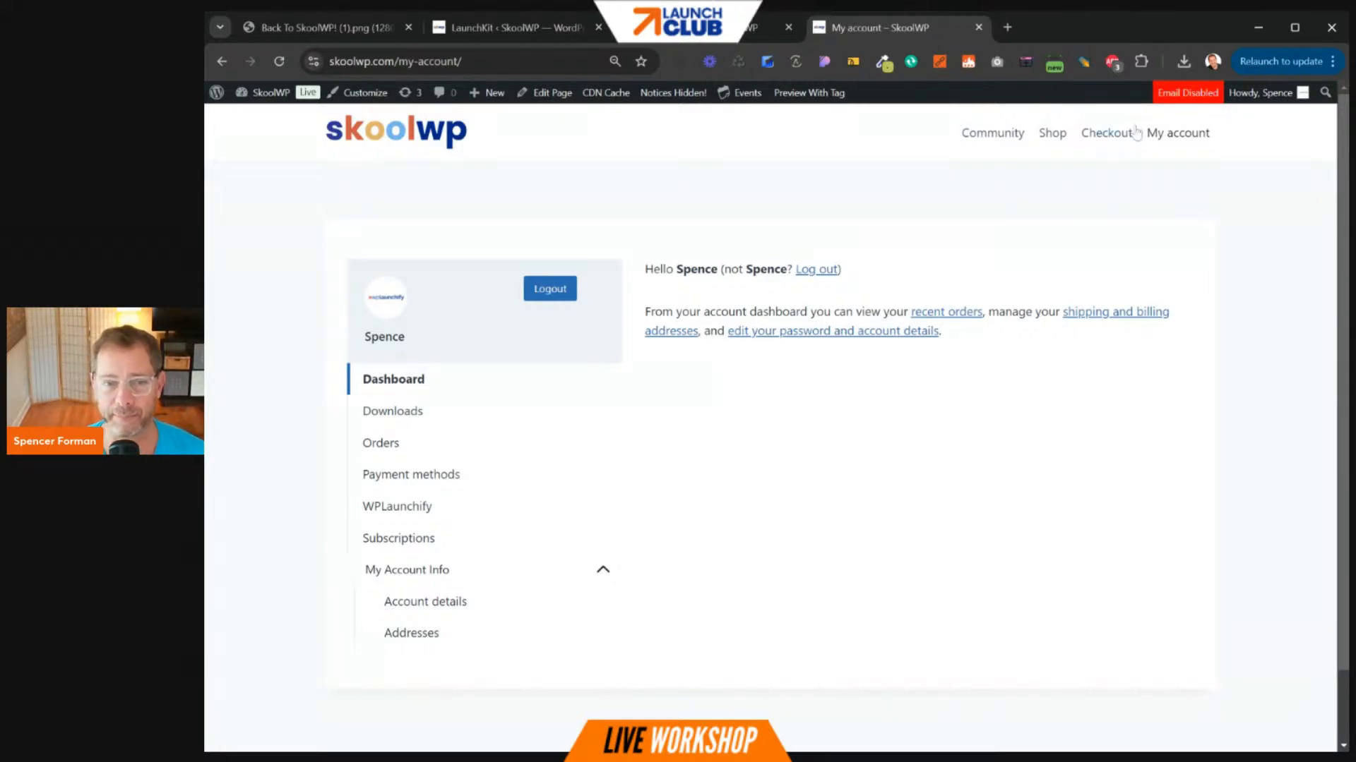
- Open the community portal and close the expired-session LaunchKit admin tab
click(993, 138)
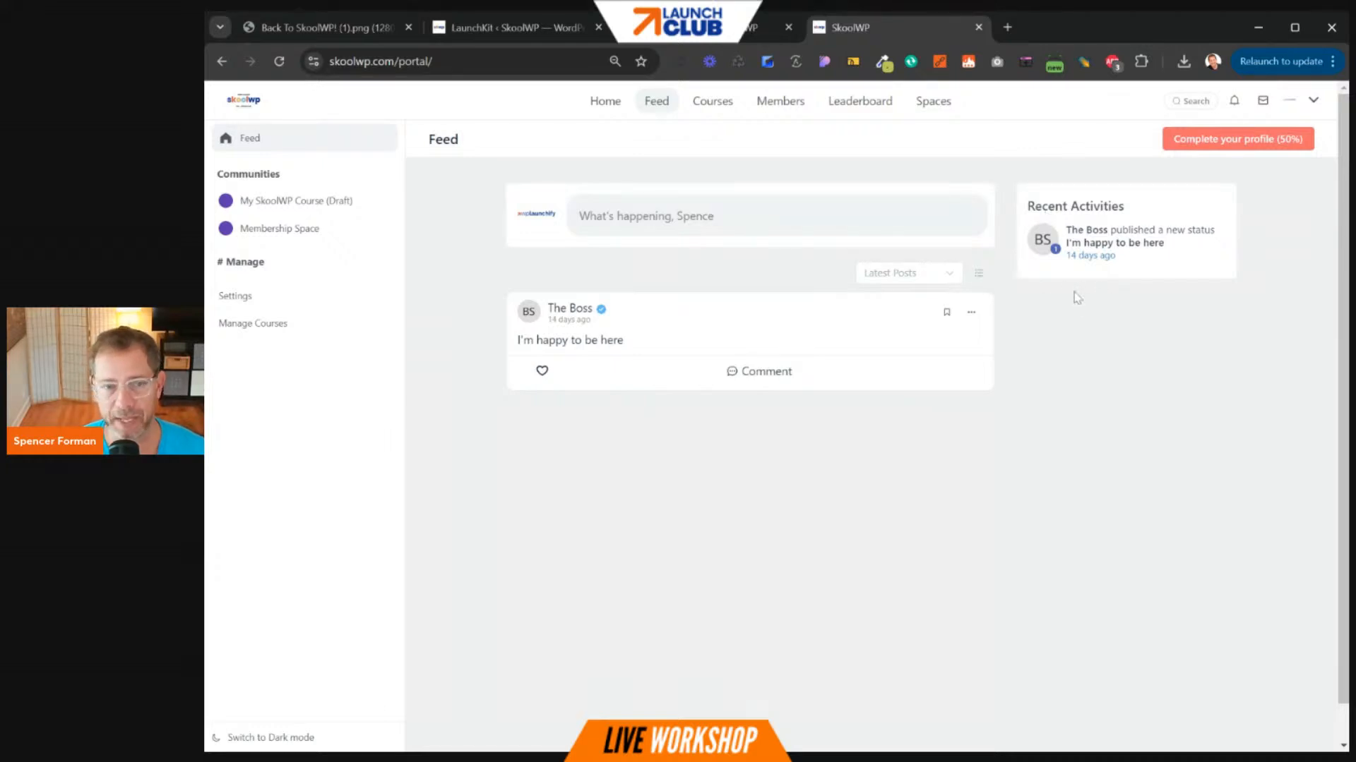
click(505, 32)
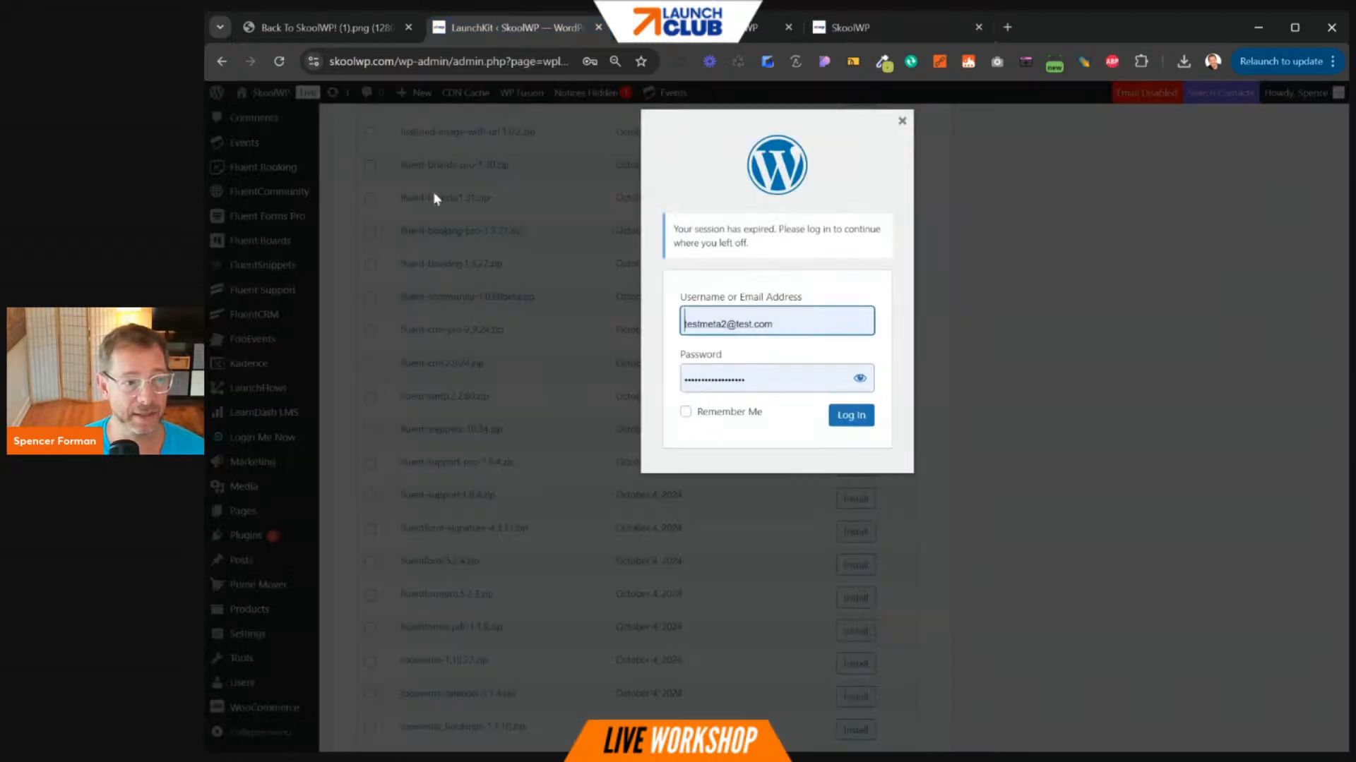
click(598, 27)
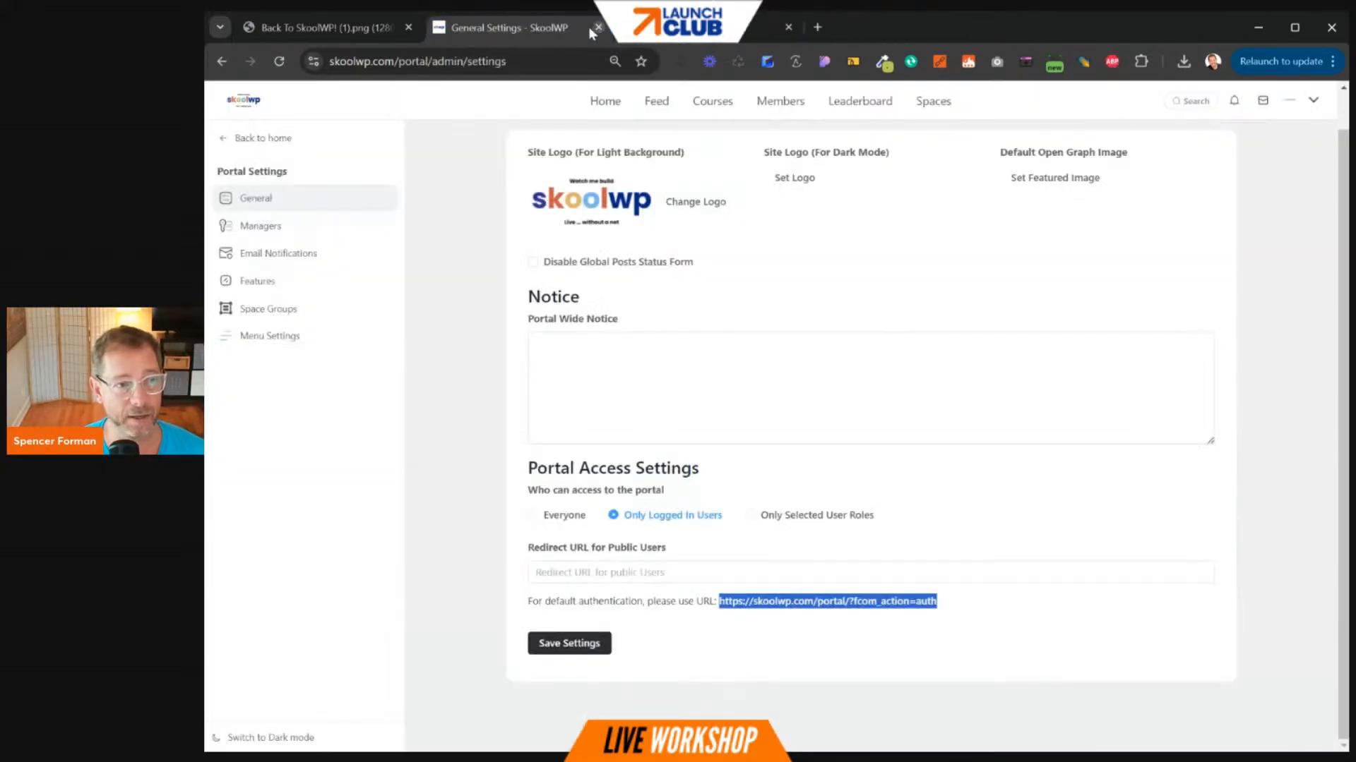
- Go to the SkoolWP home page and open the admin Dashboard from the site-name menu
click(600, 103)
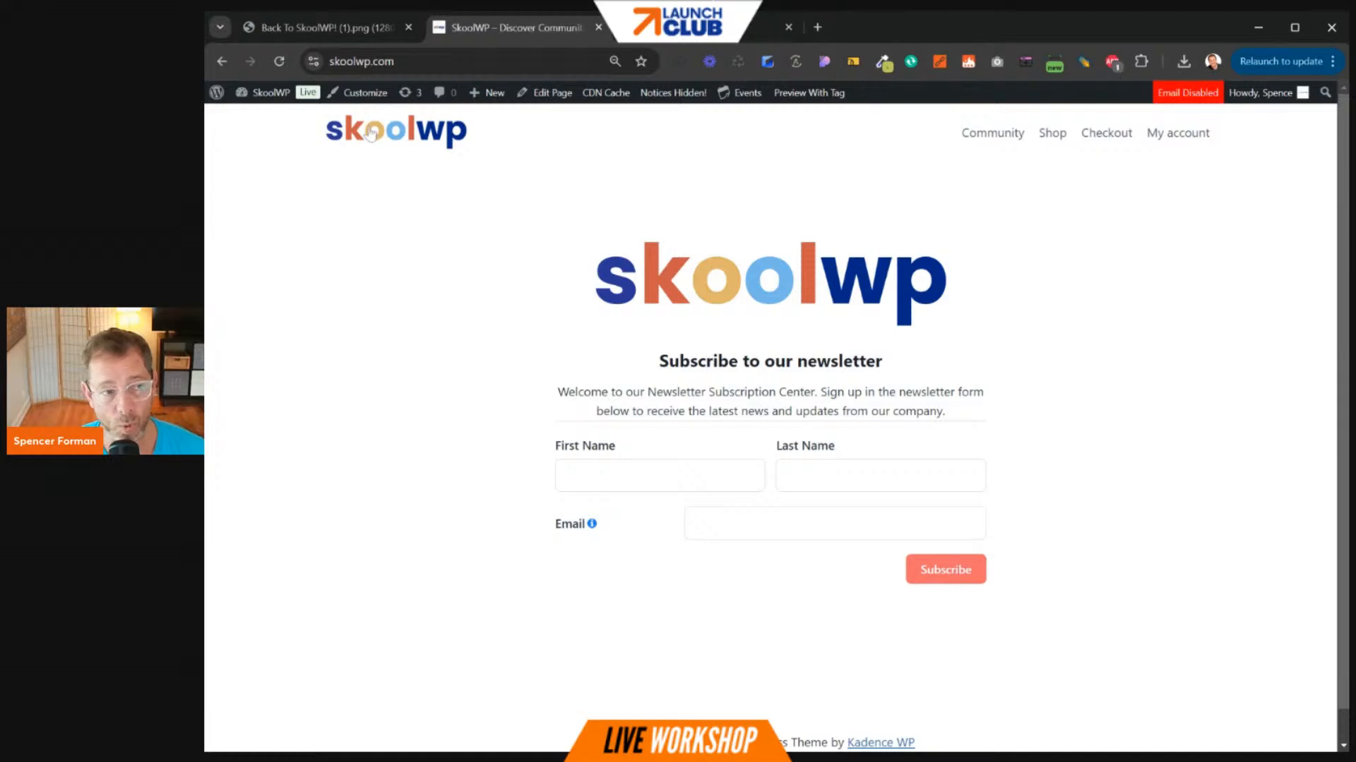
mouse_move(262, 92)
click(259, 125)
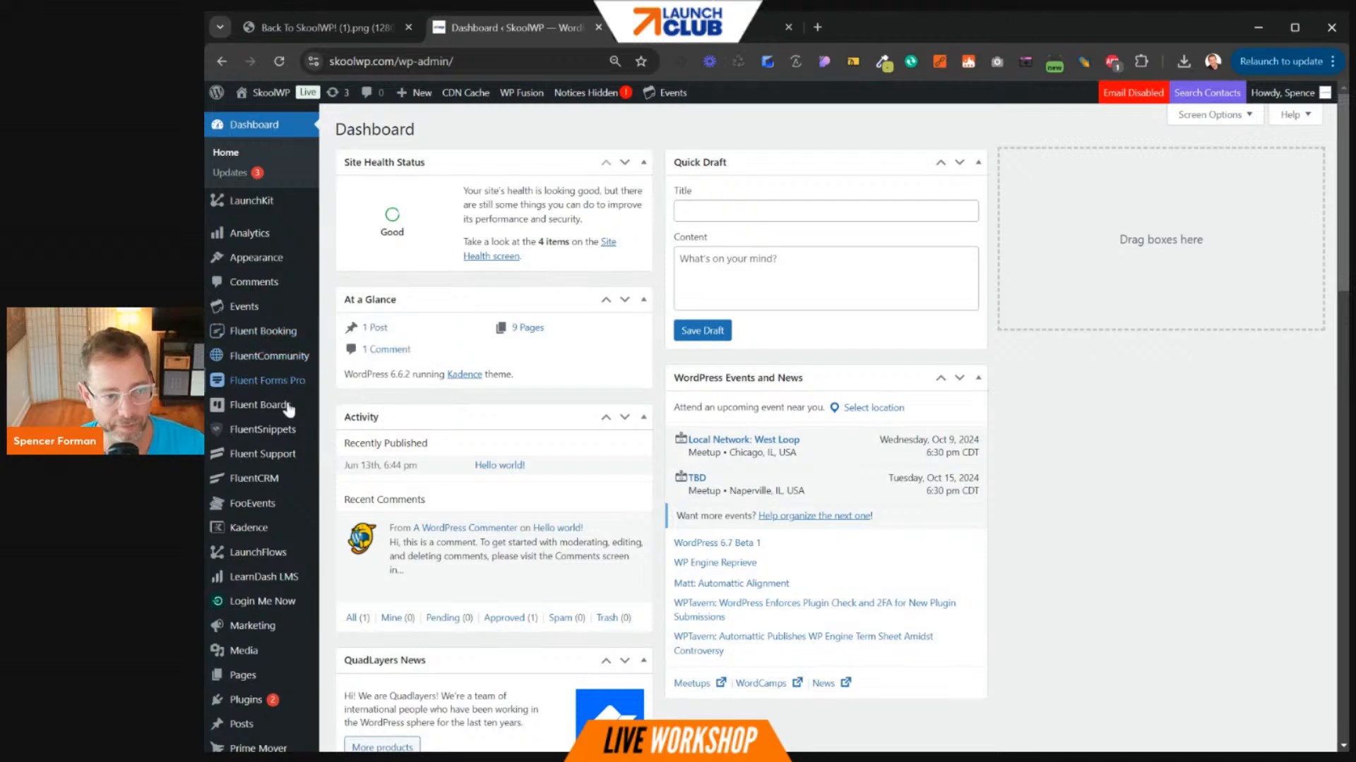
- Open the Fluent Forms Pro forms list and the User Registration And Login form's settings
mouse_move(289, 408)
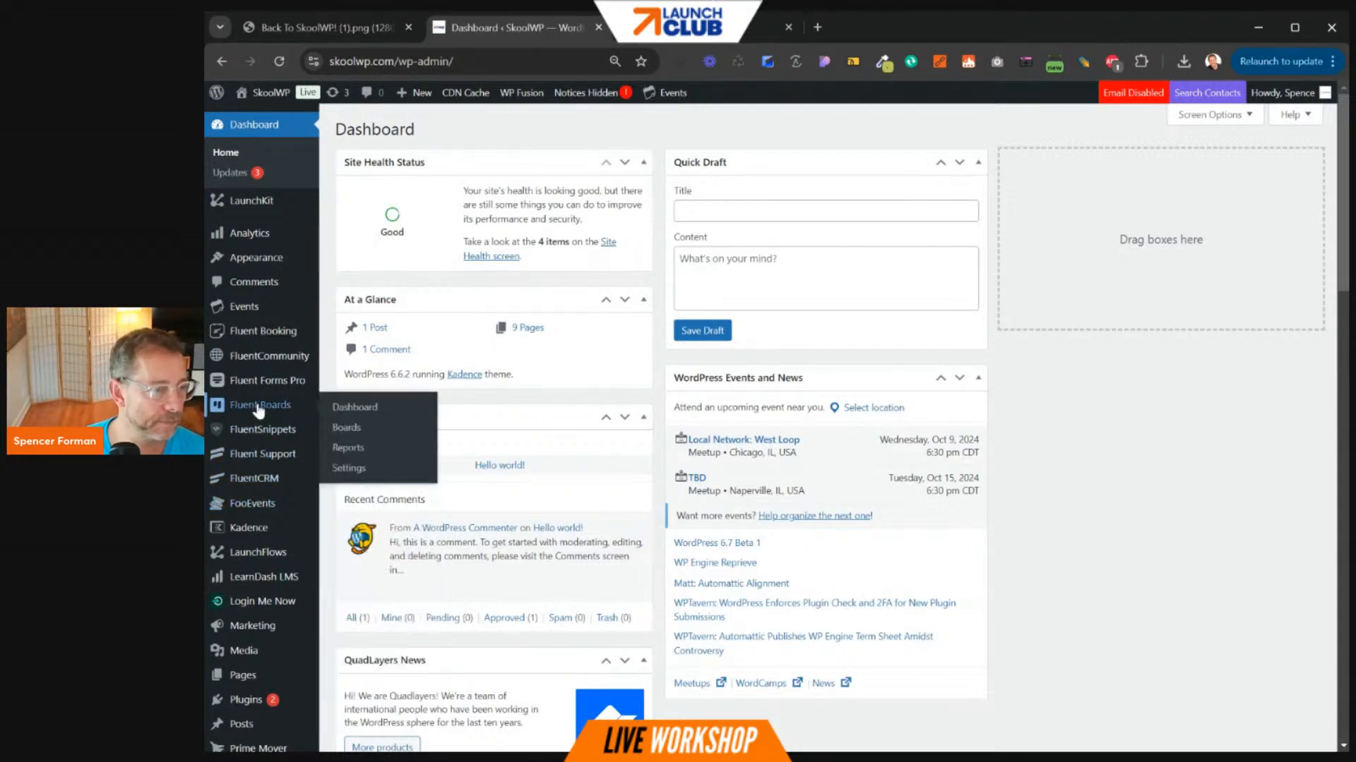
mouse_move(268, 384)
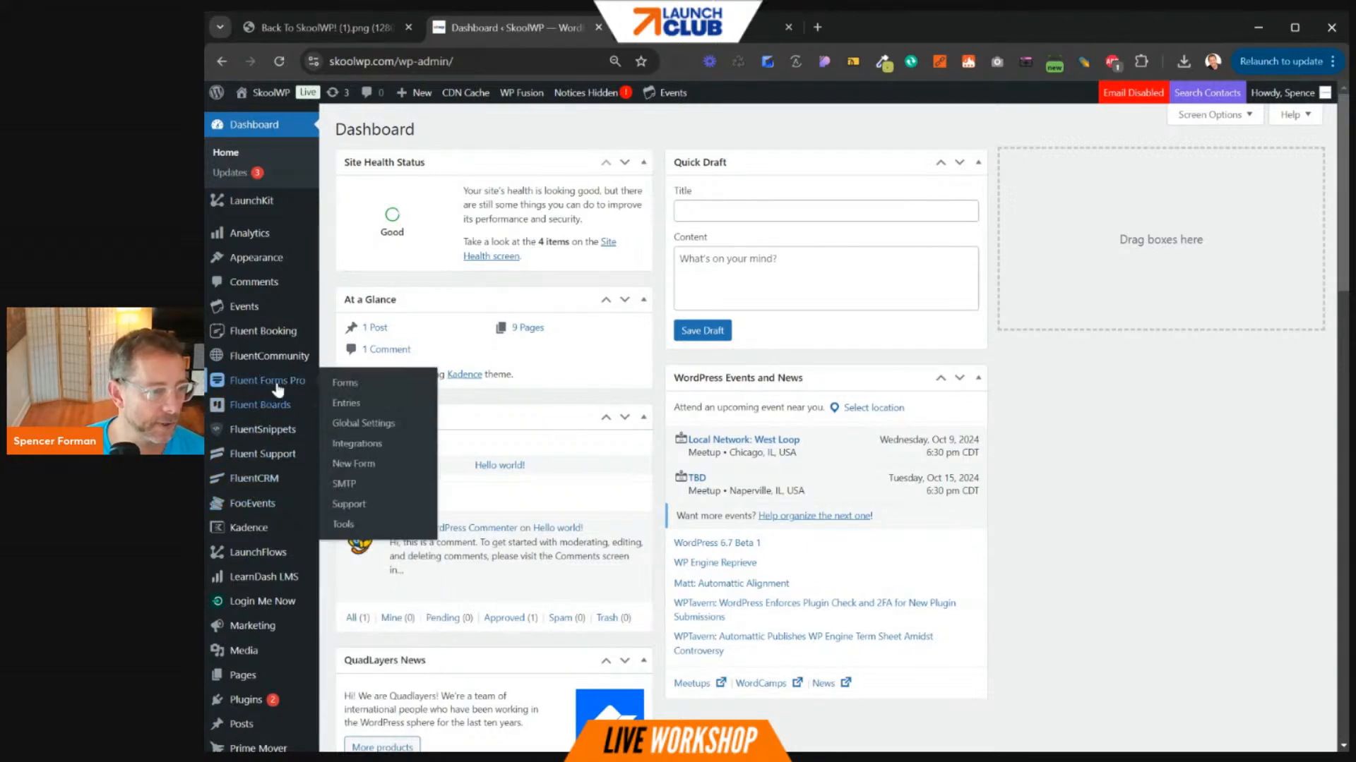
click(351, 390)
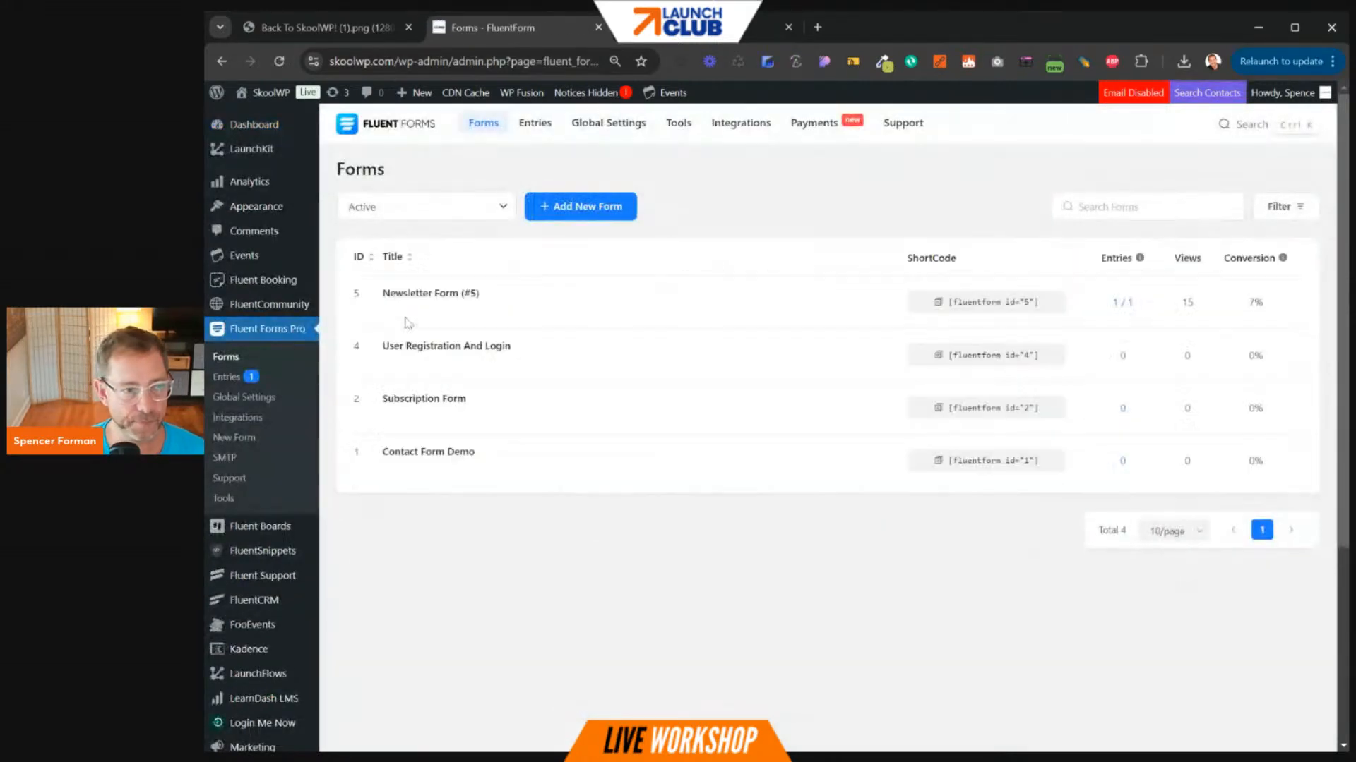
drag(389, 346, 519, 349)
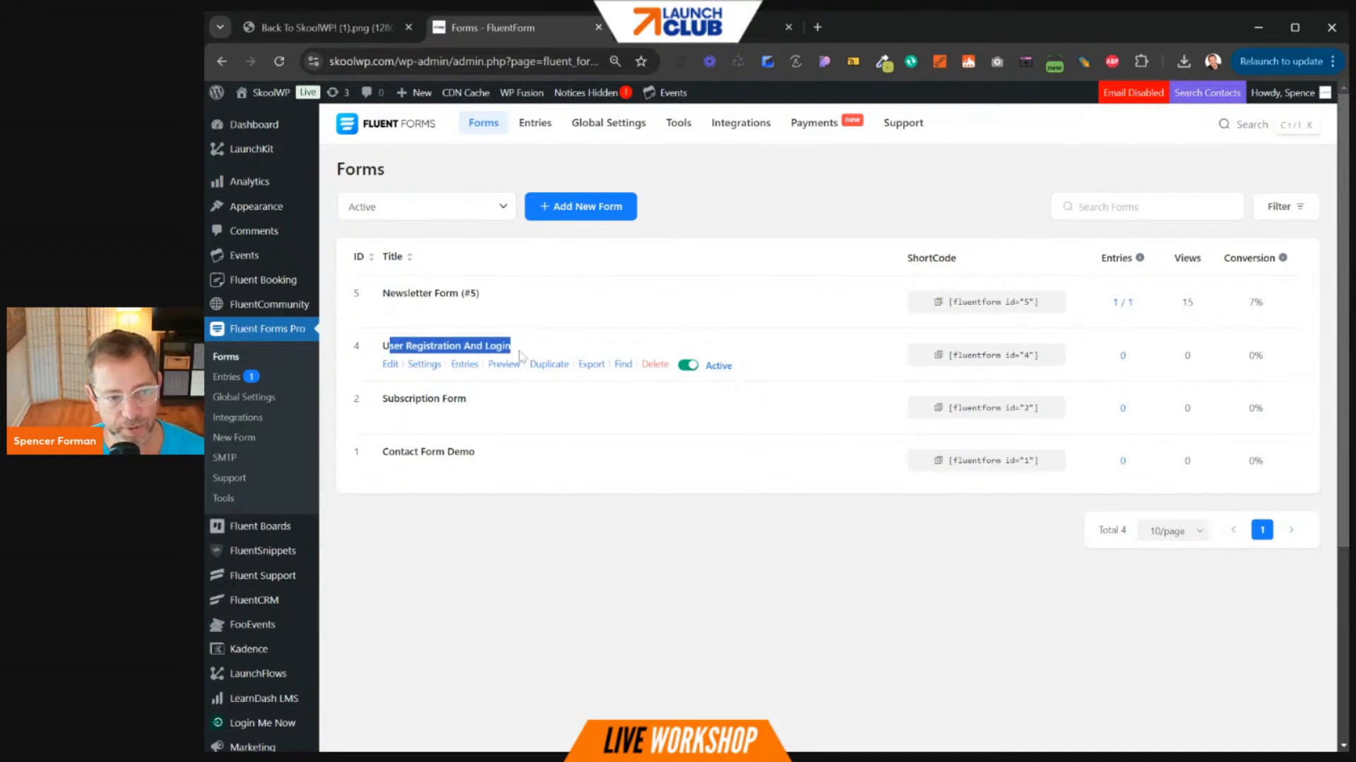
click(427, 365)
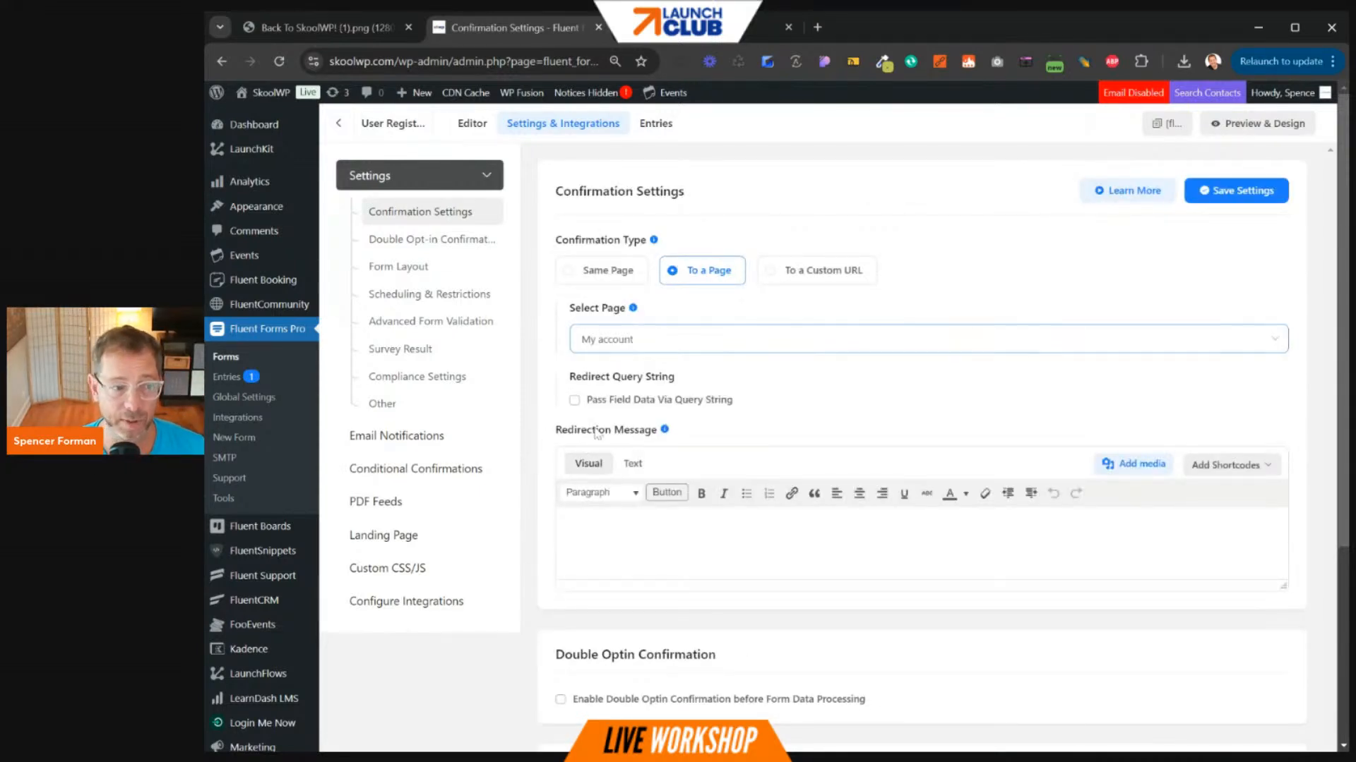
click(406, 601)
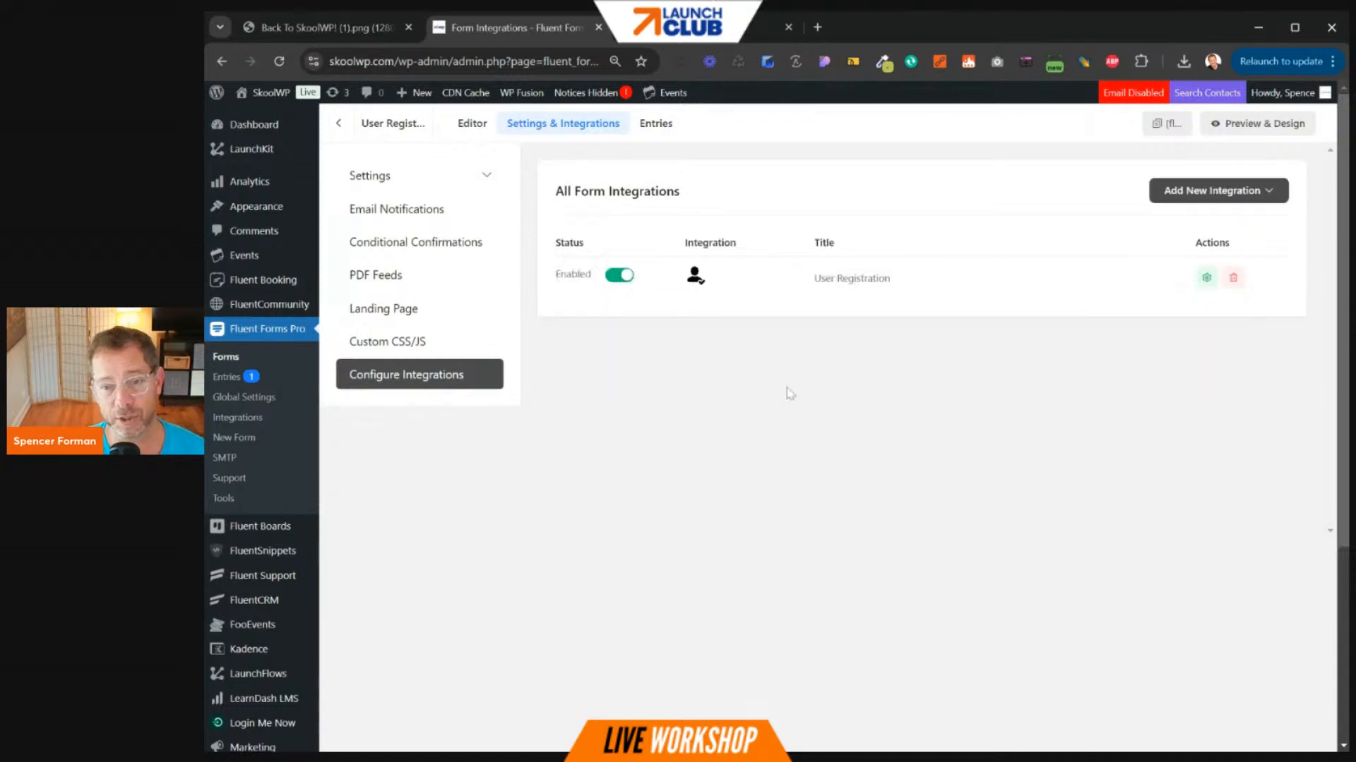
click(1206, 278)
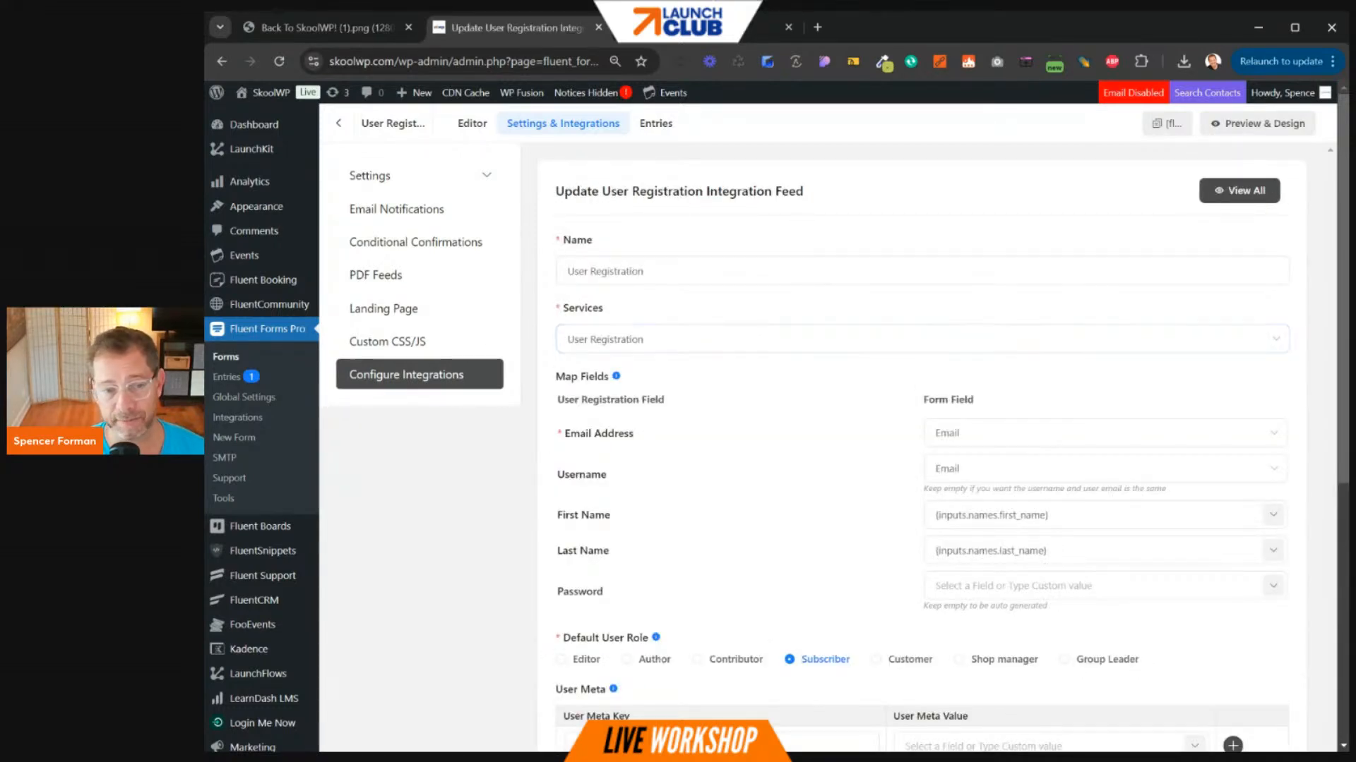
scroll(1006, 495, down, 5)
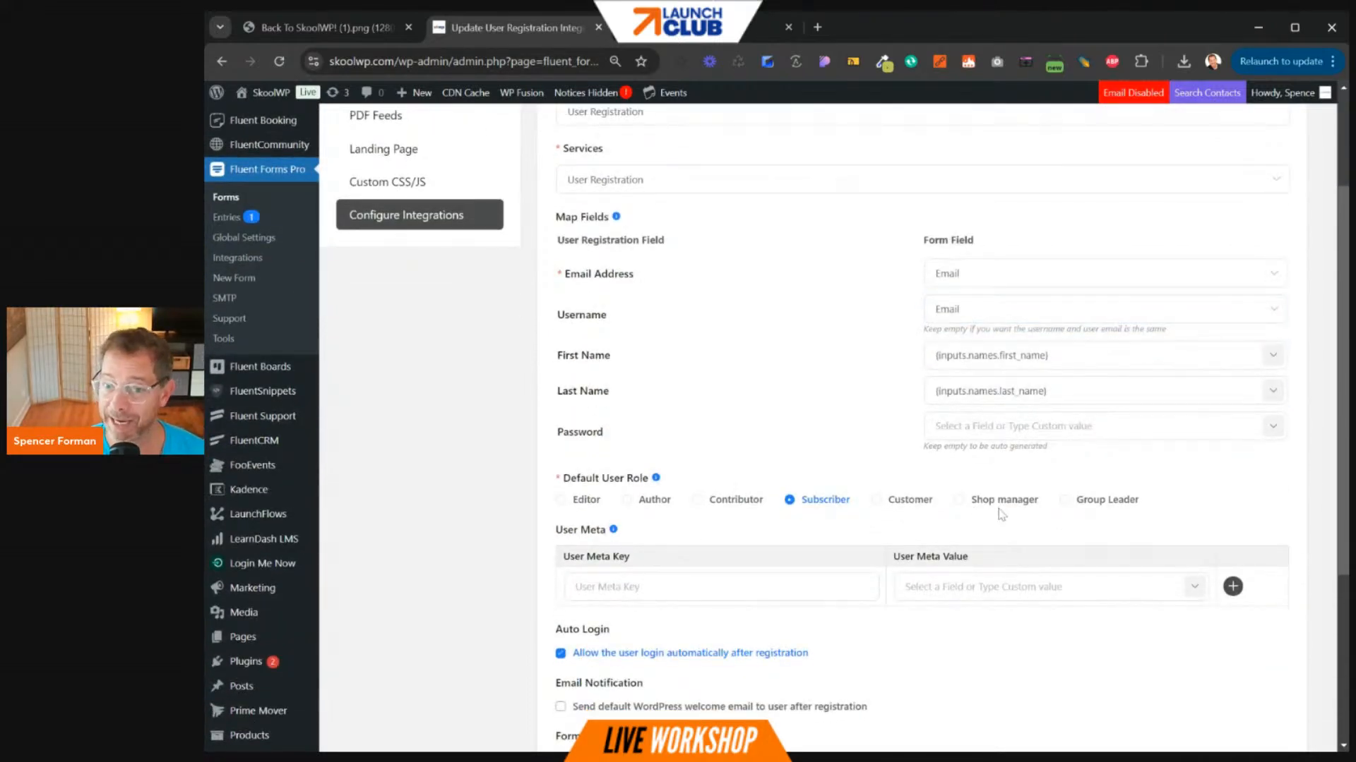
scroll(1002, 515, down, 3)
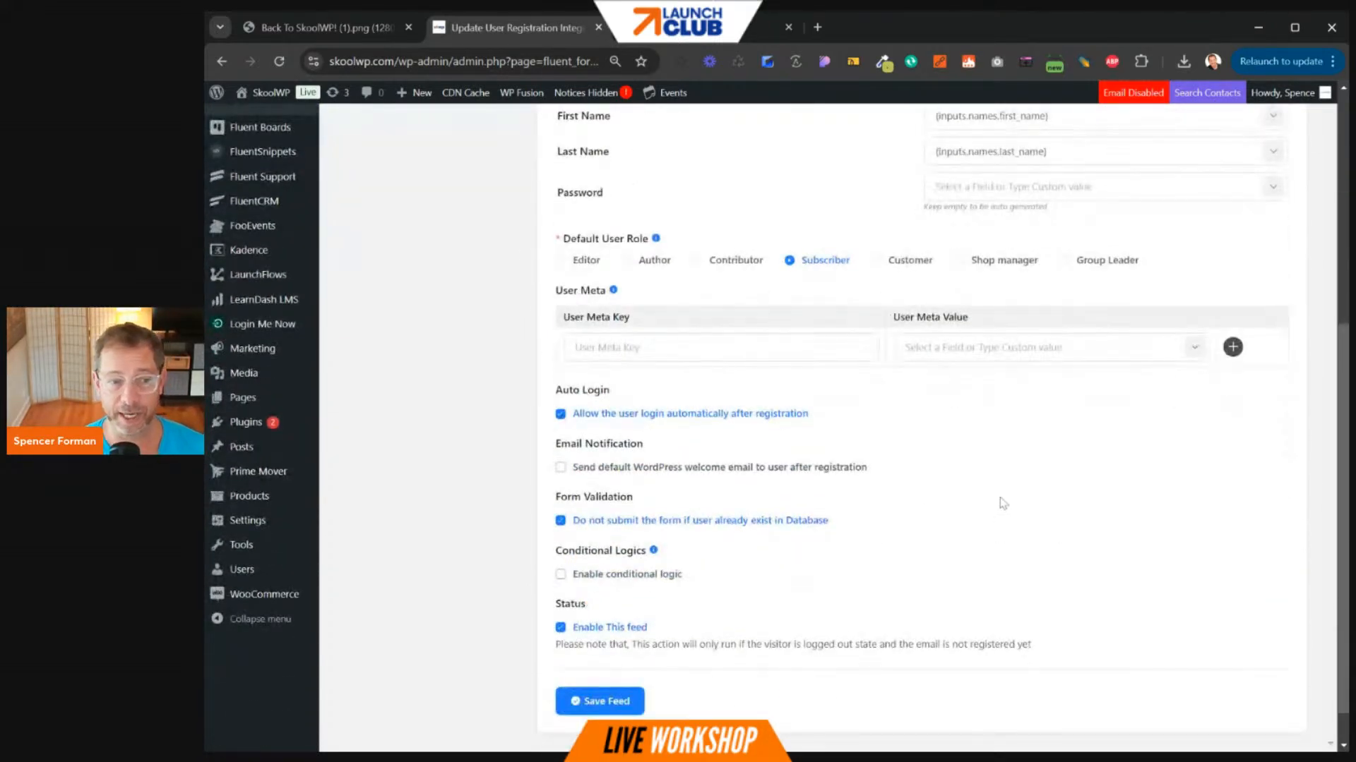
scroll(1003, 503, up, 5)
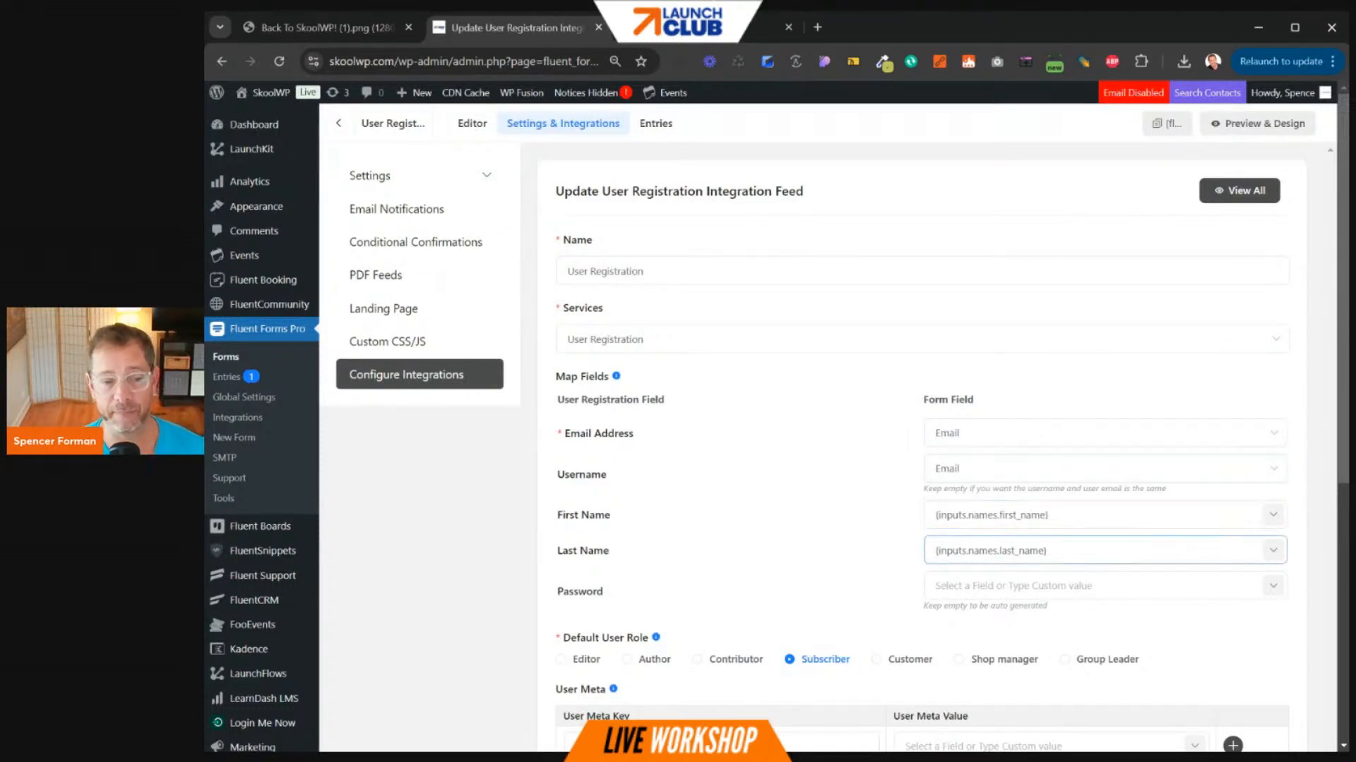
scroll(876, 600, down, 2)
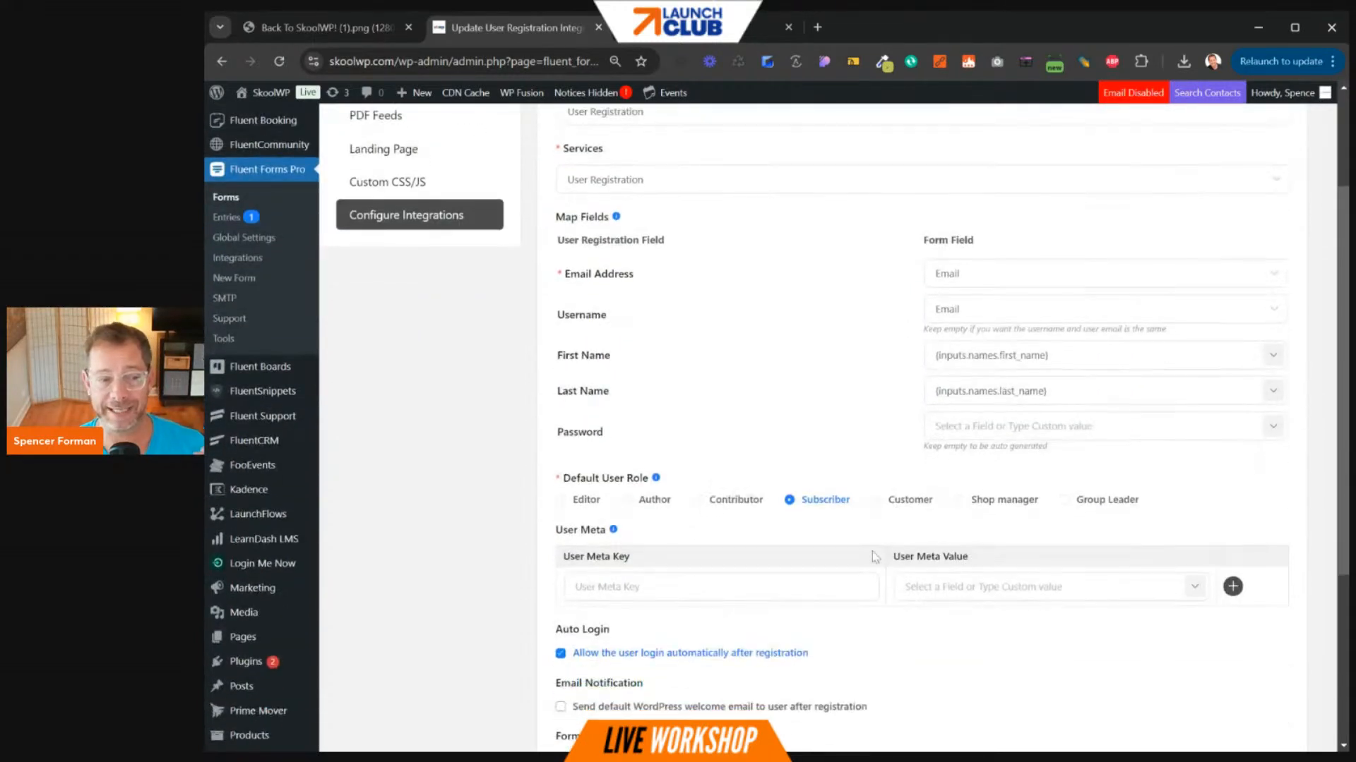
scroll(876, 558, up, 5)
click(405, 185)
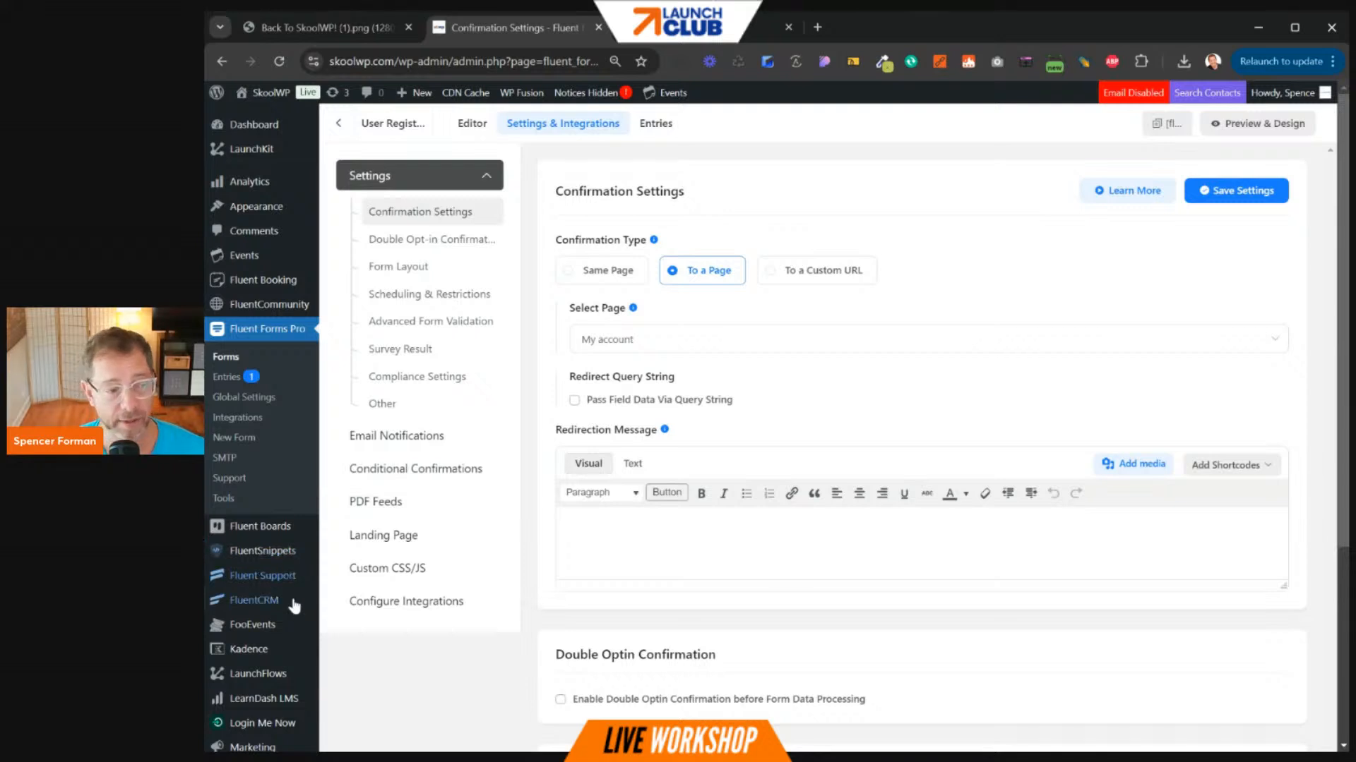
- From Products > All Products, open the Community Member subscription product ($97/month) in the editor
scroll(297, 586, down, 4)
mouse_move(298, 612)
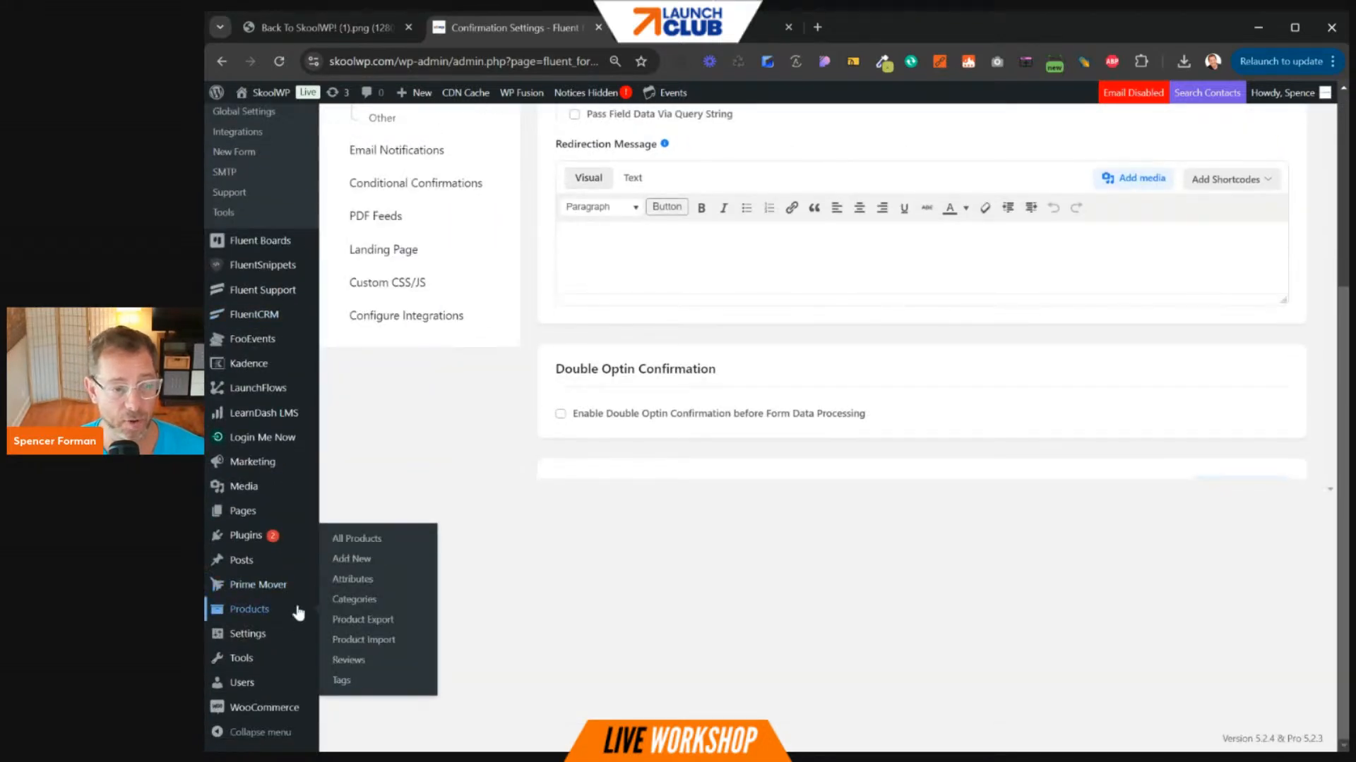
click(372, 542)
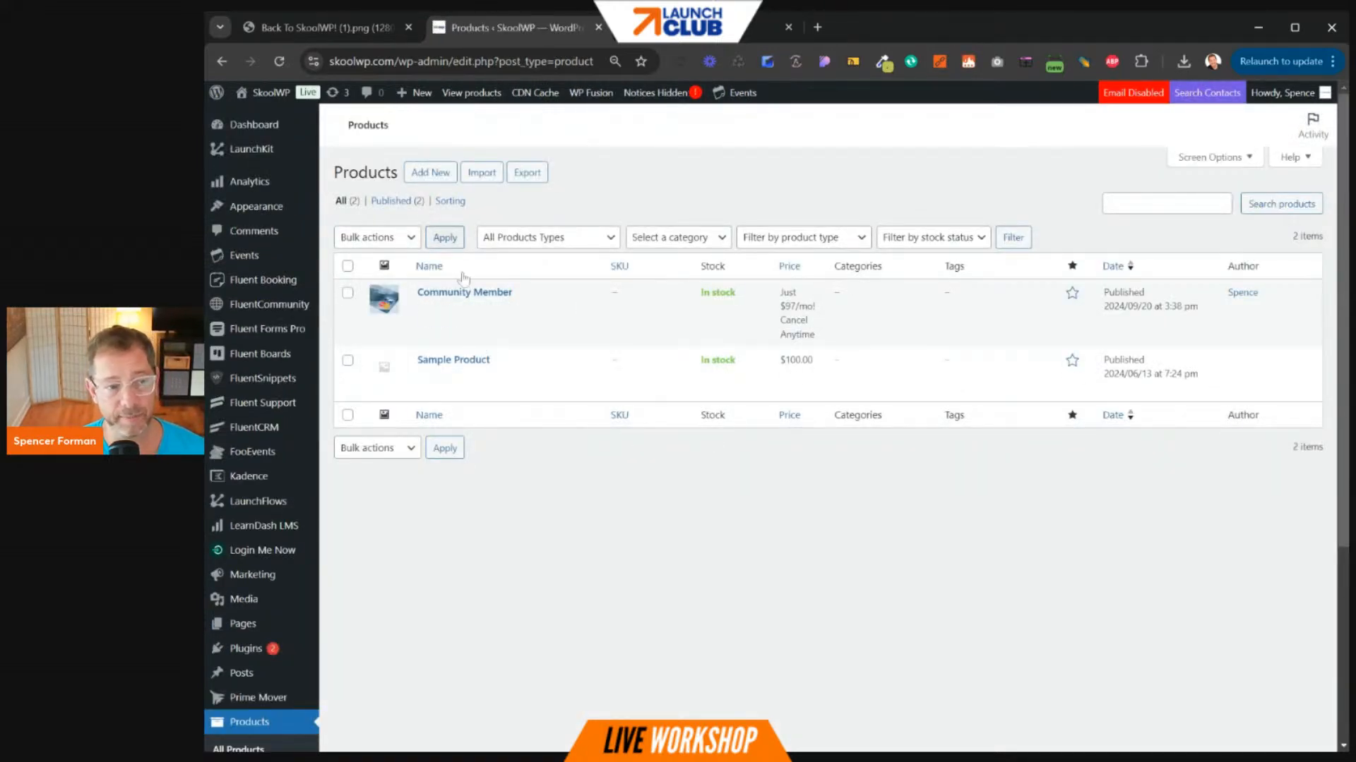
click(458, 309)
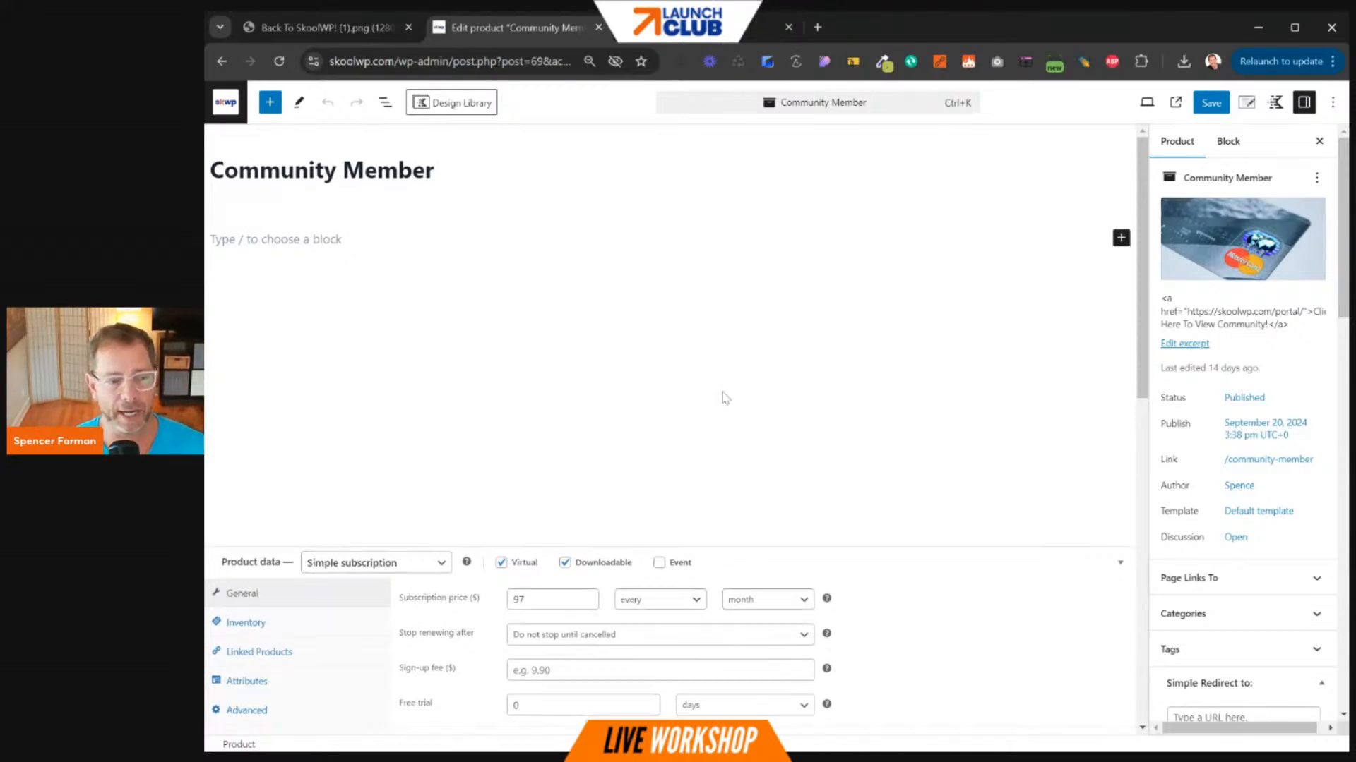
- Check LaunchFlows next step Checkout and Thank You post-checkout page, then view WP Fusion tags
scroll(722, 393, down, 3)
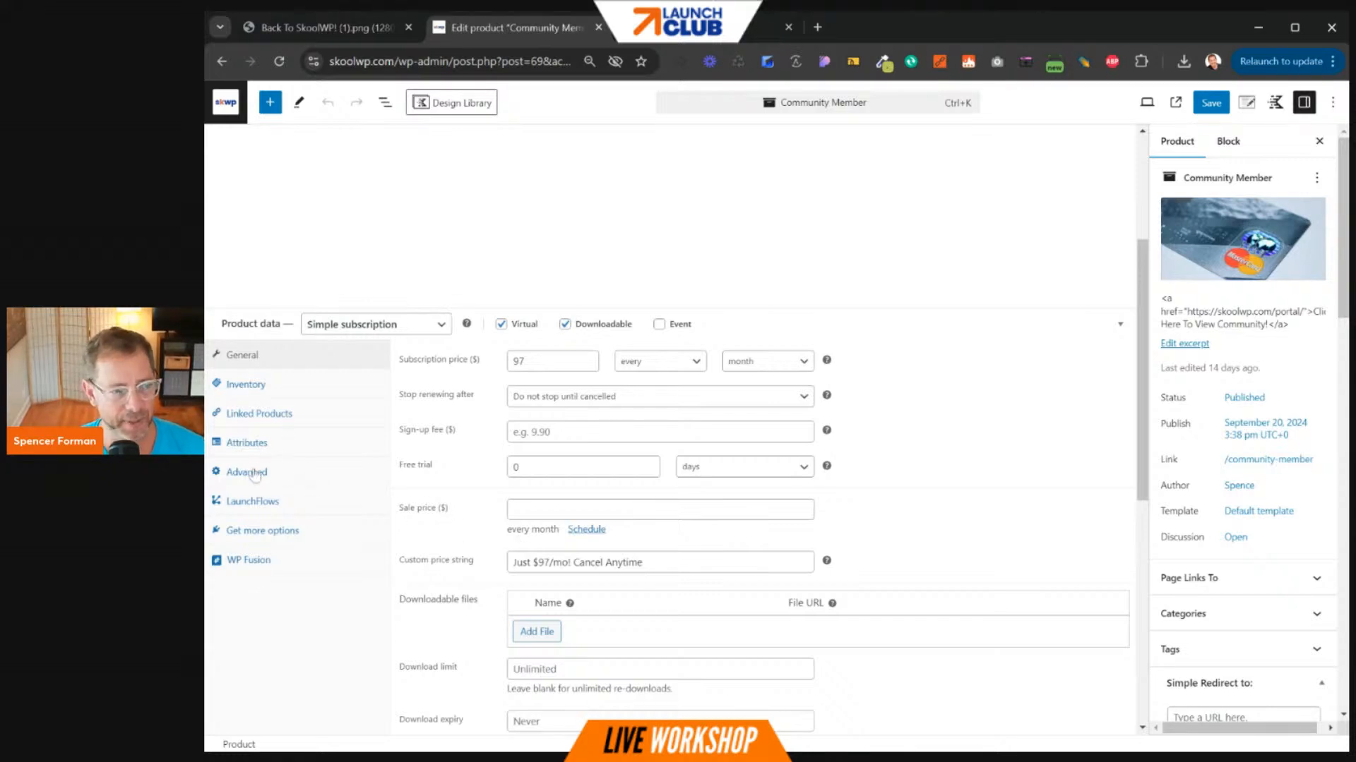
click(256, 503)
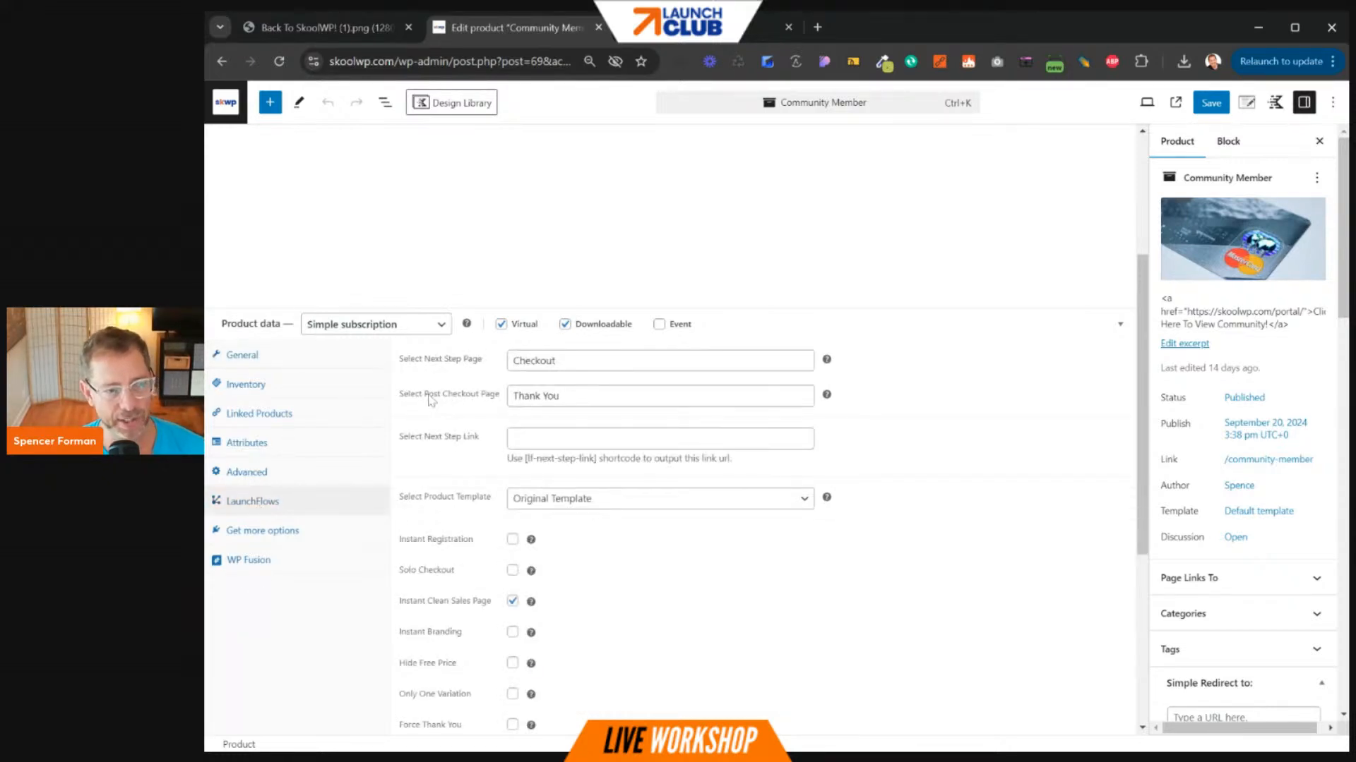
drag(423, 395, 477, 396)
click(528, 396)
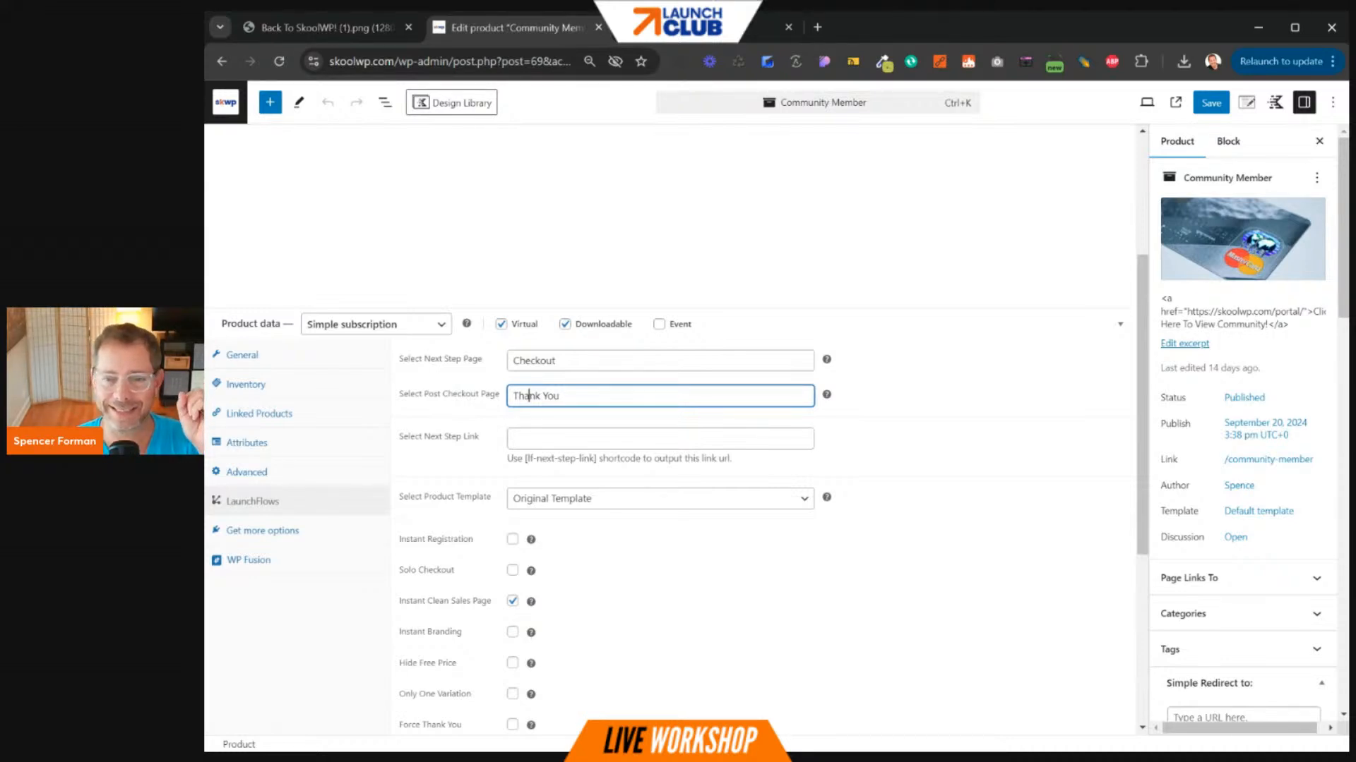
scroll(681, 329, up, 3)
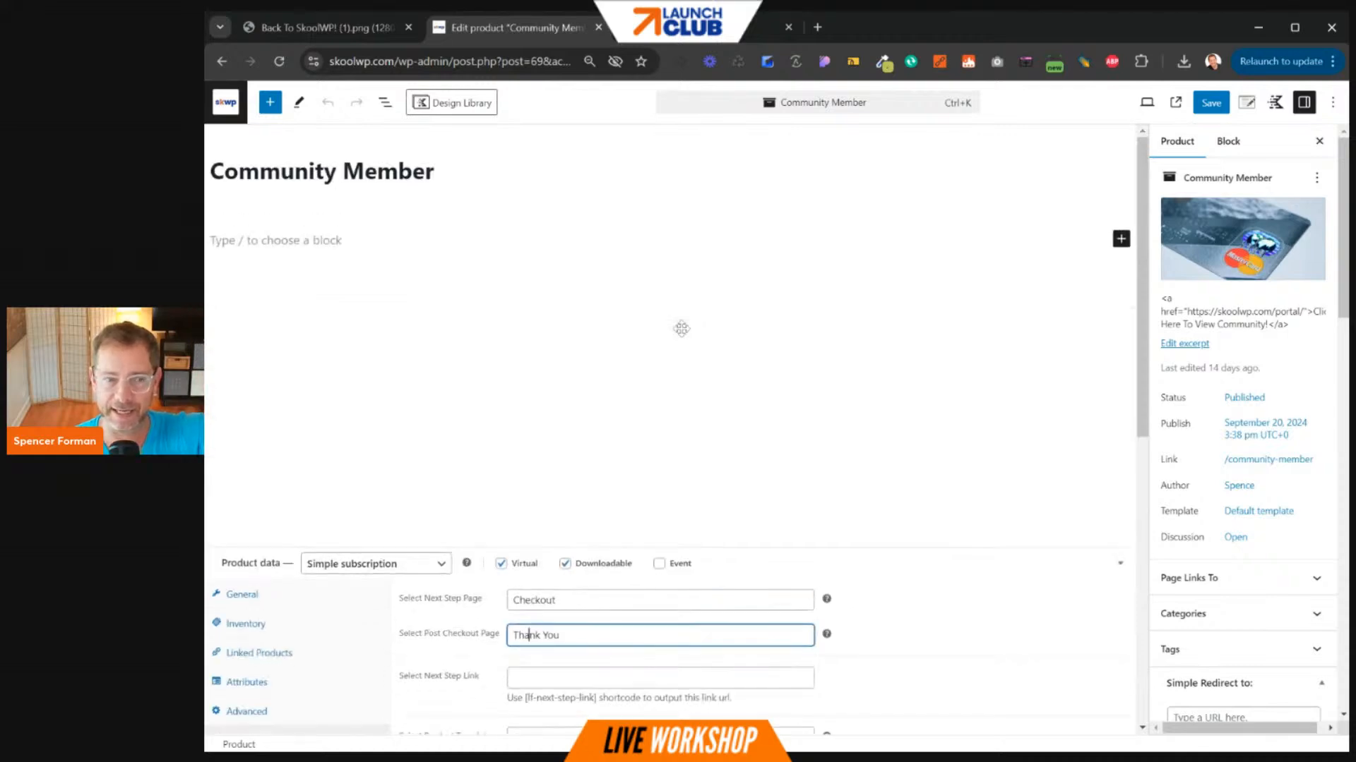
scroll(806, 393, down, 1)
scroll(806, 393, down, 4)
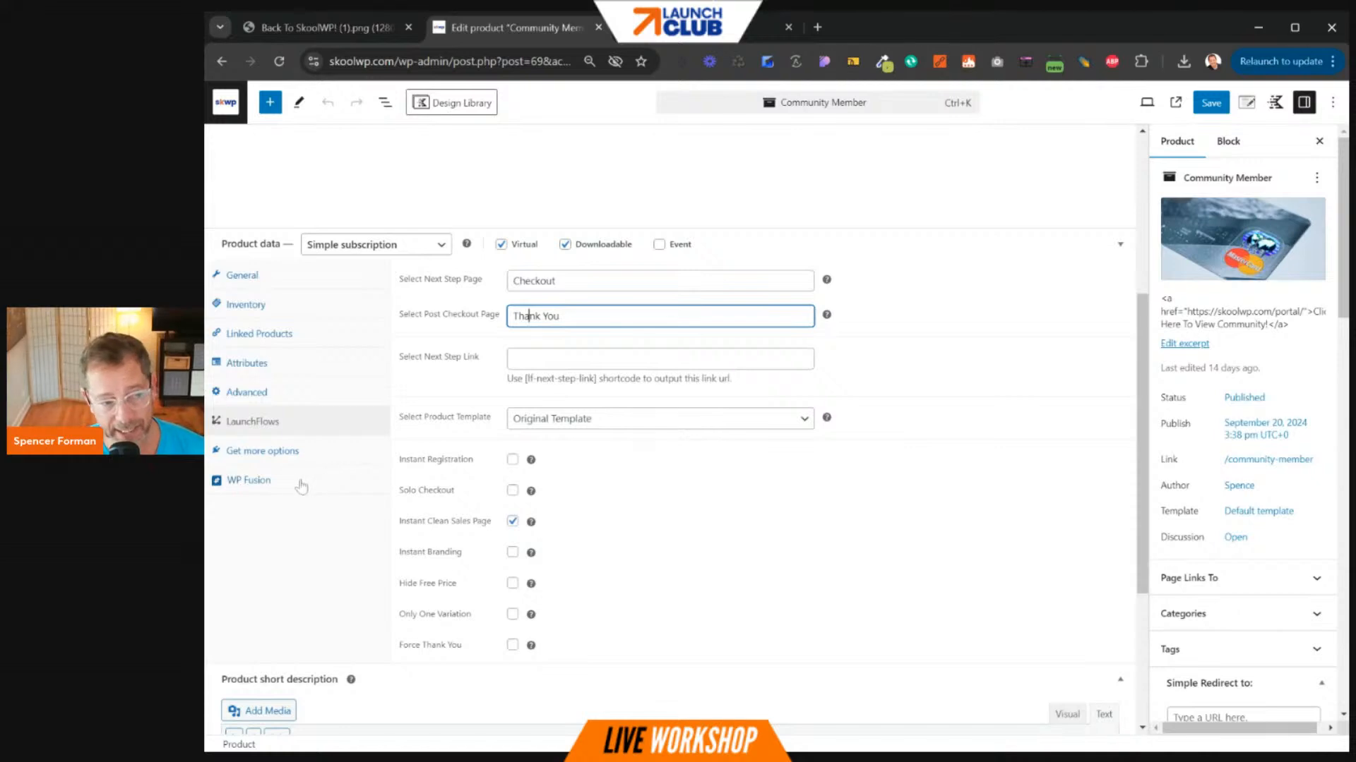
click(274, 480)
mouse_move(399, 343)
mouse_down()
mouse_move(439, 356)
mouse_move(410, 345)
mouse_up()
click(439, 355)
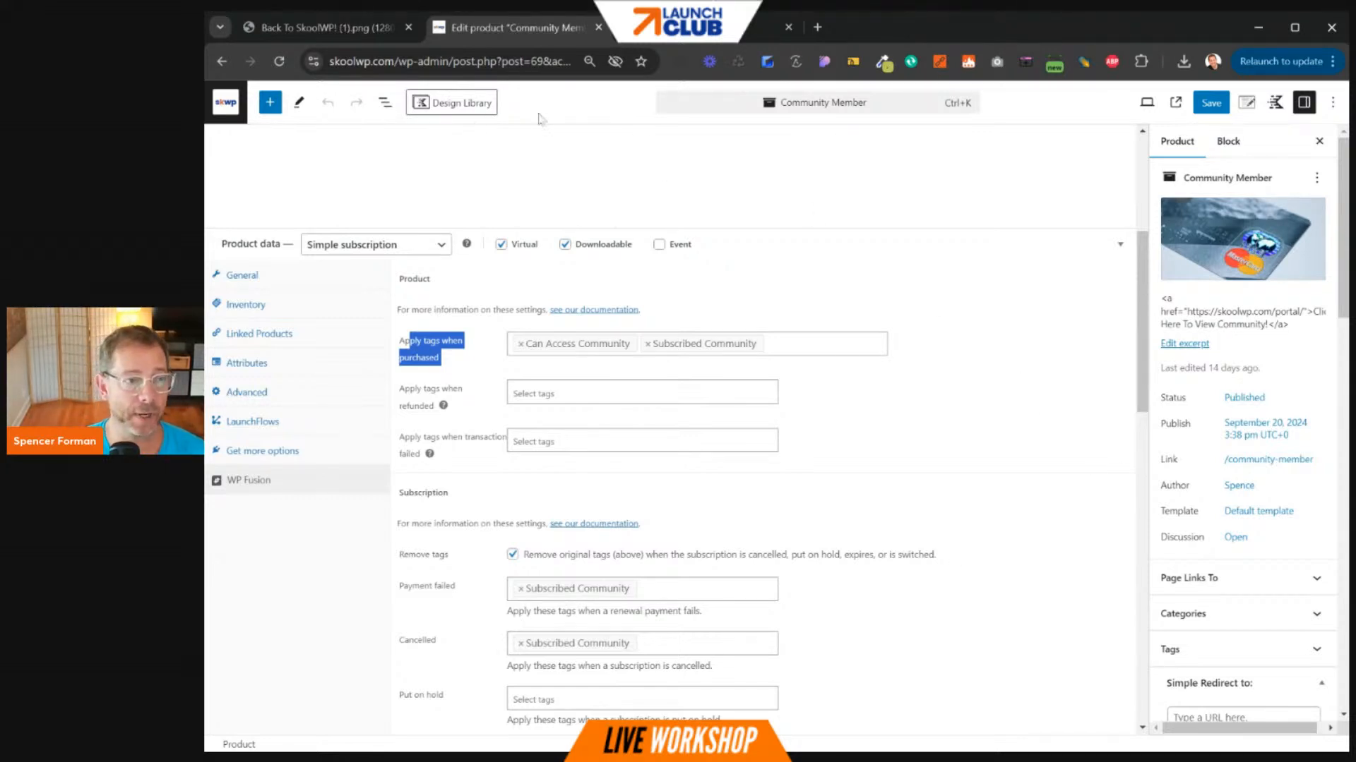
- Leave the product editor, open the other member's profile from Members, and start a Message chat
click(597, 26)
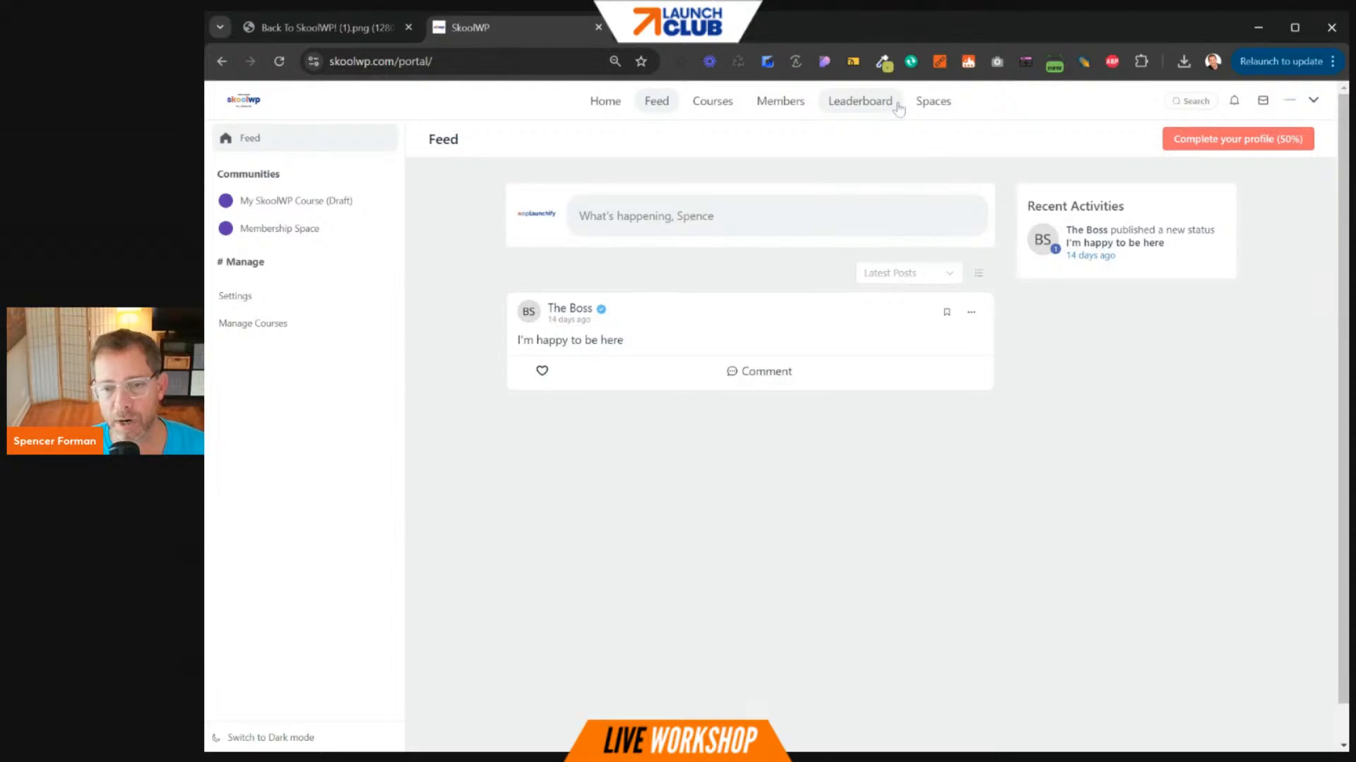
click(800, 107)
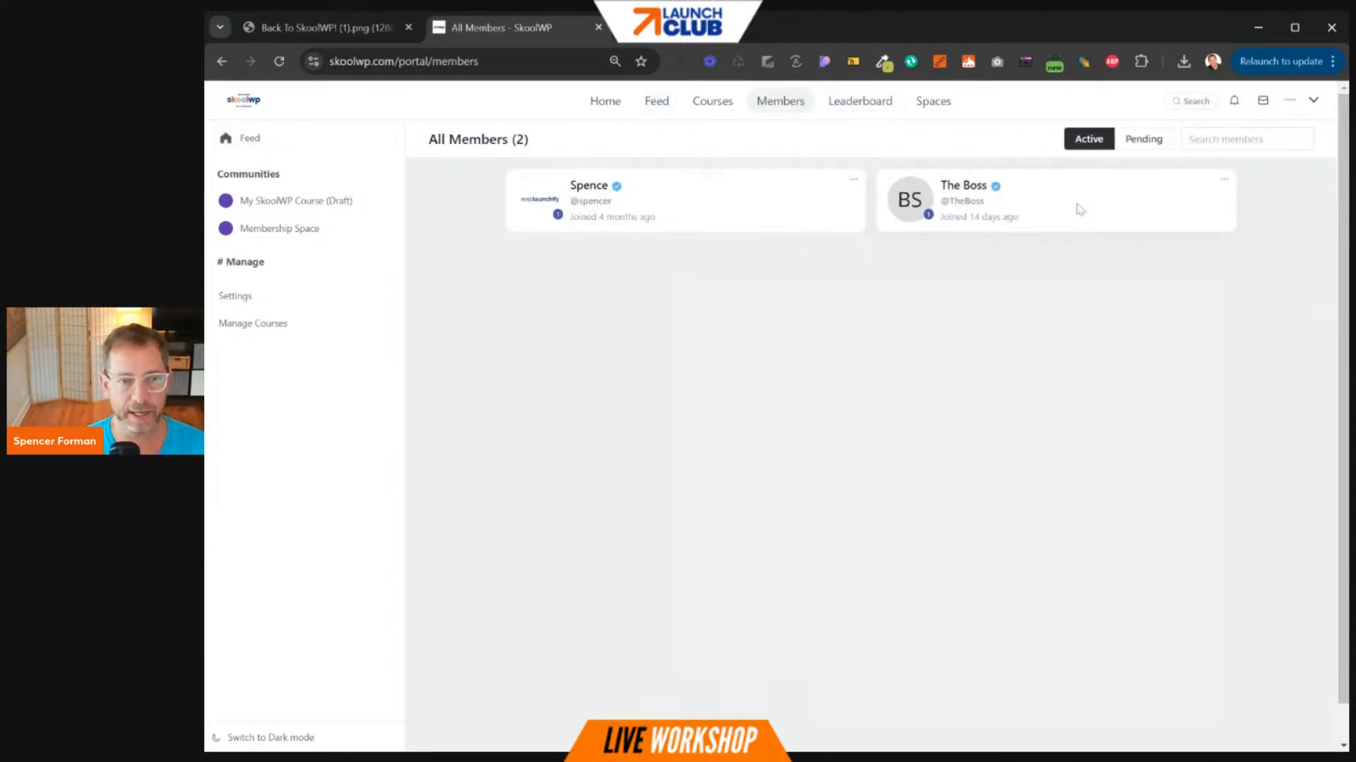
click(965, 186)
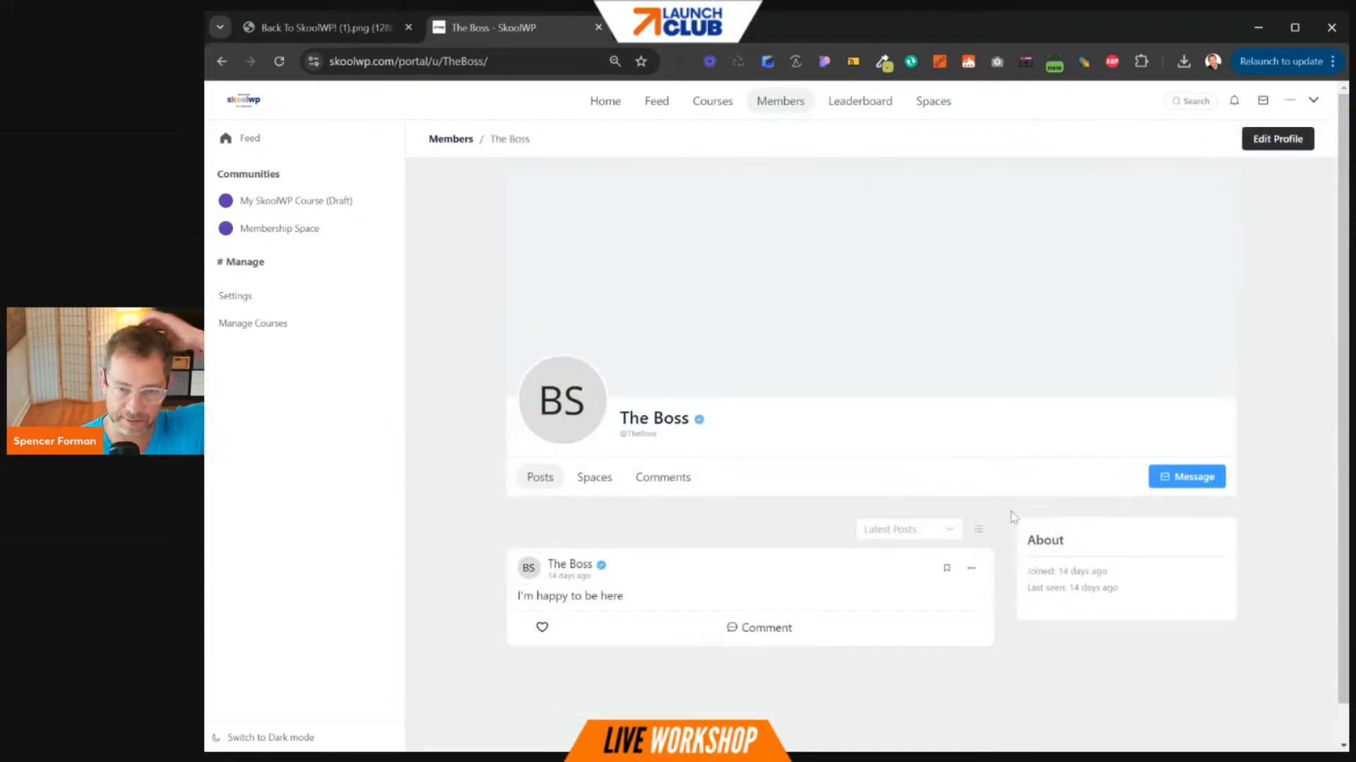
click(1170, 479)
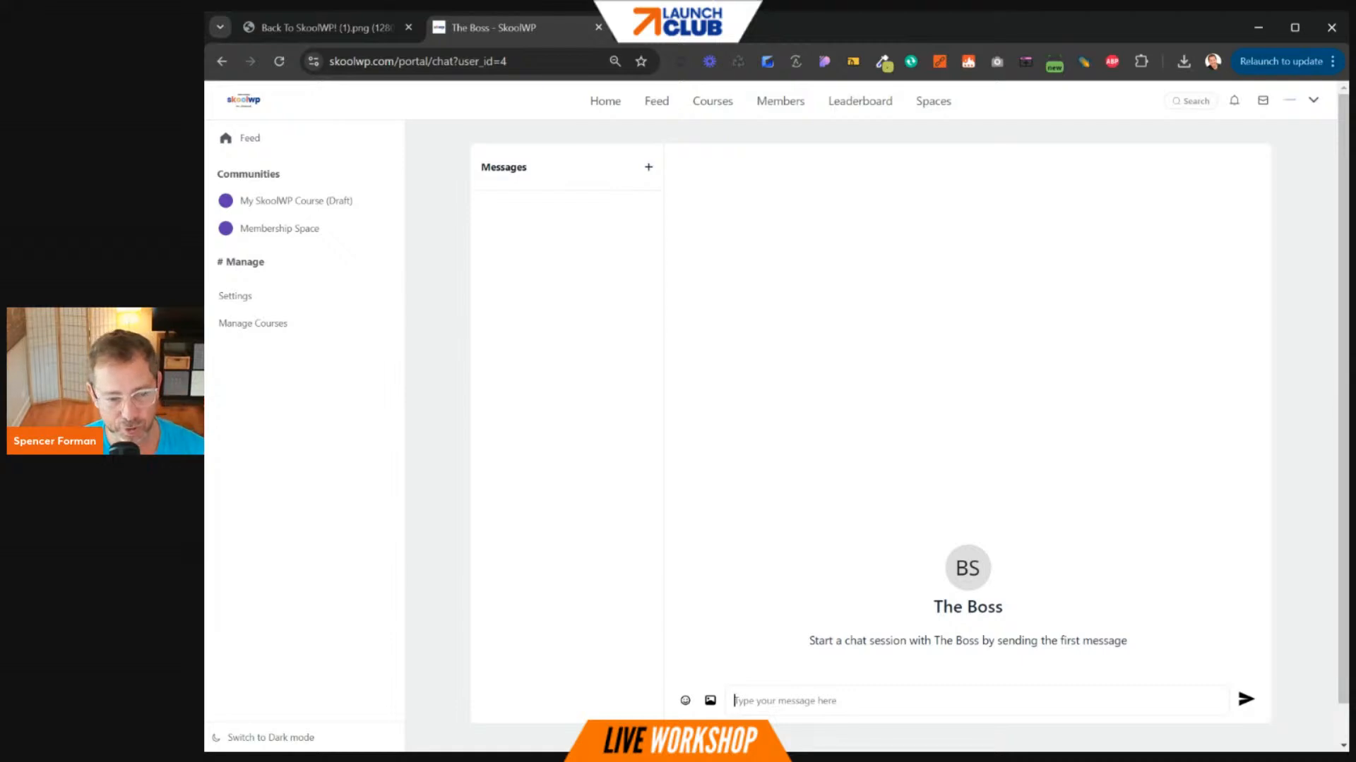
- Send a greeting addressed to the member, followed by a smiley emoji message
text(De)
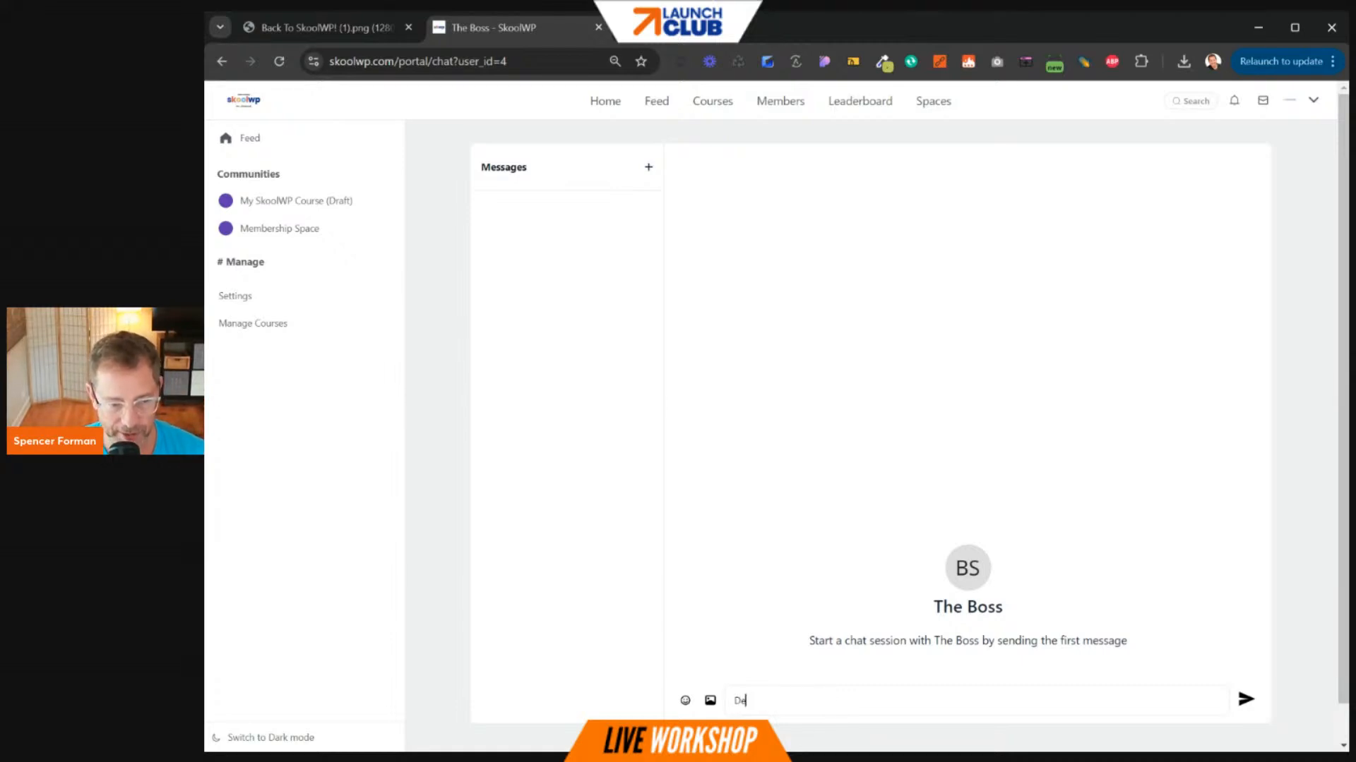
text(ar Mr. Springstein)
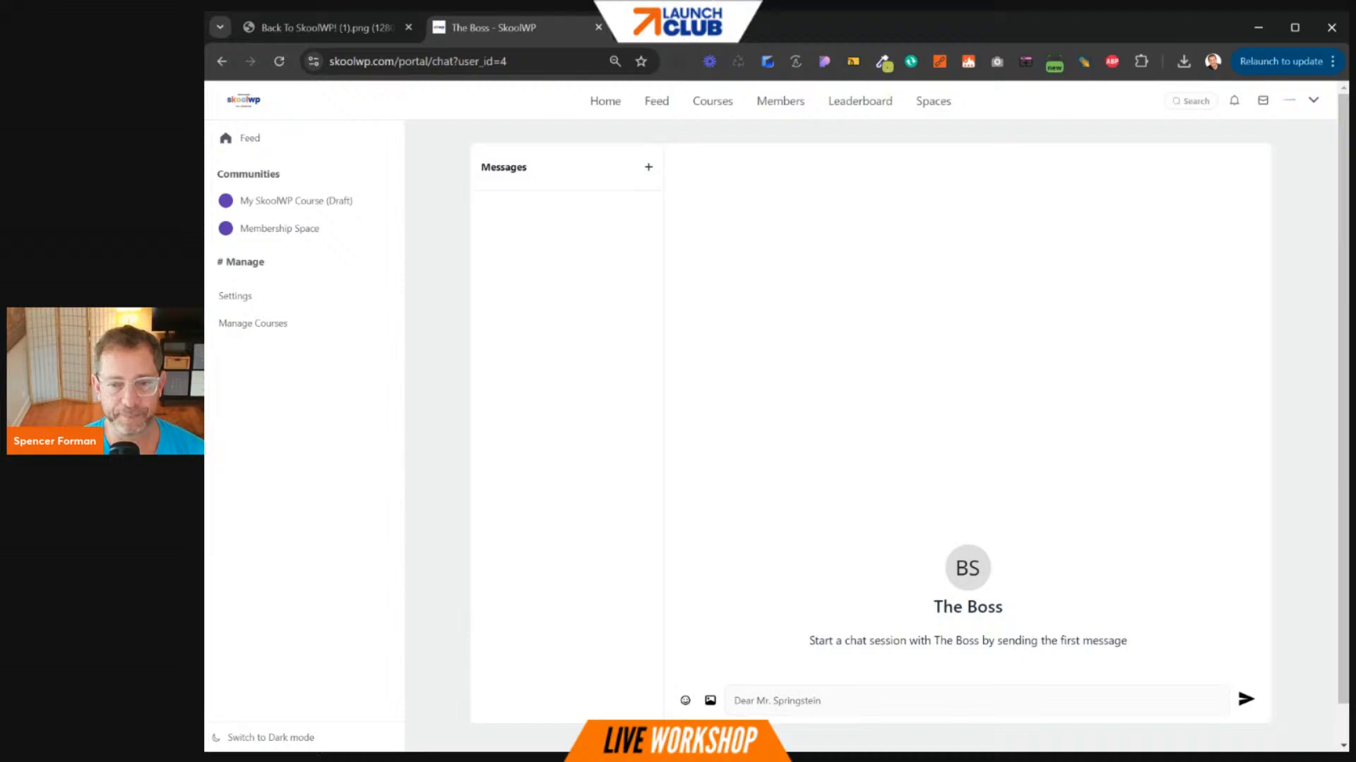
key(Return)
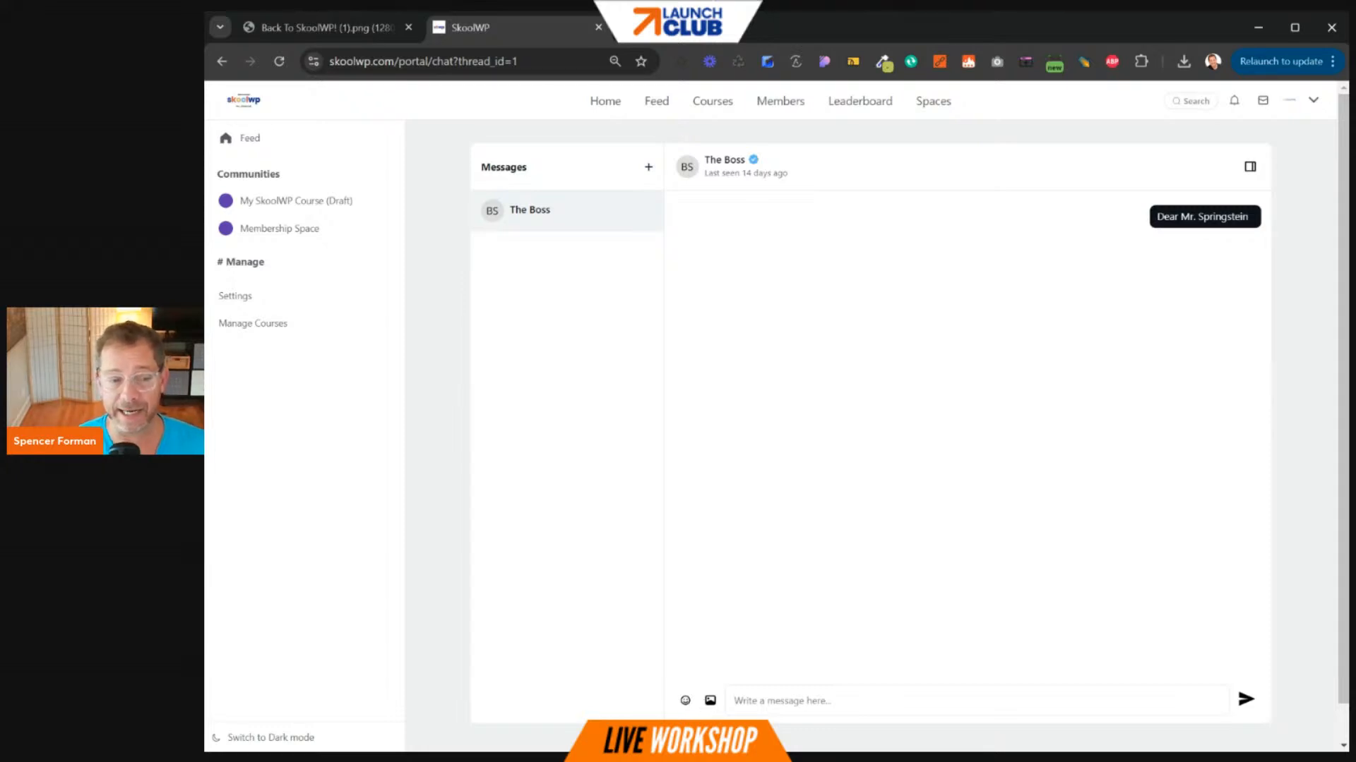
click(685, 701)
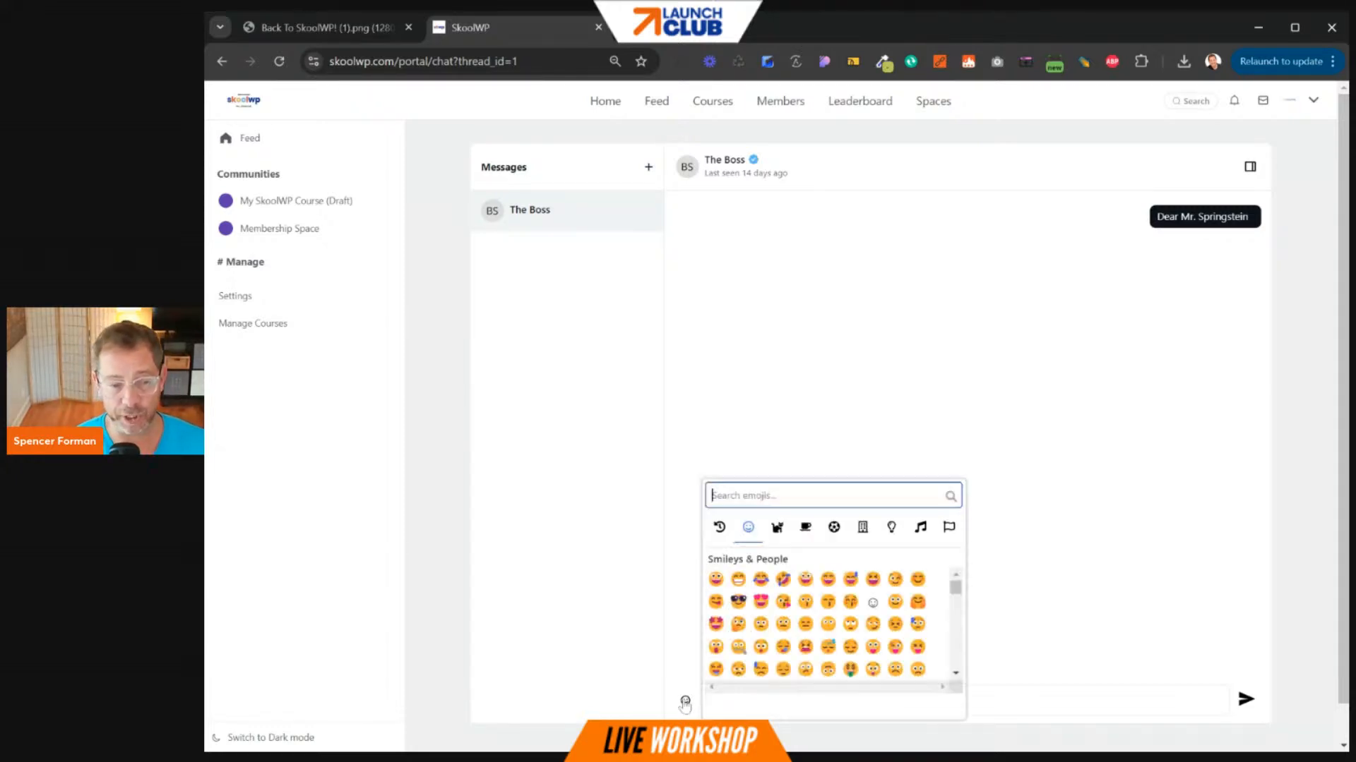
click(812, 579)
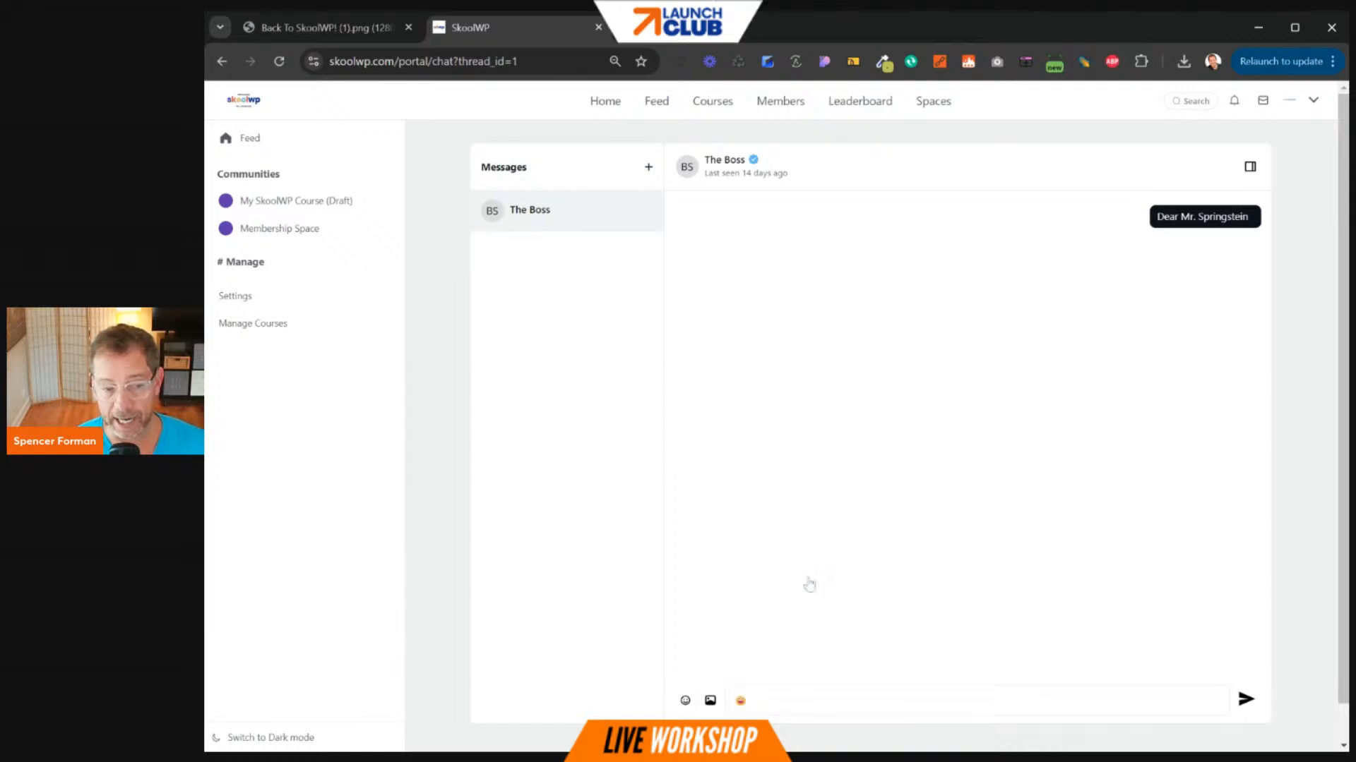
key(Return)
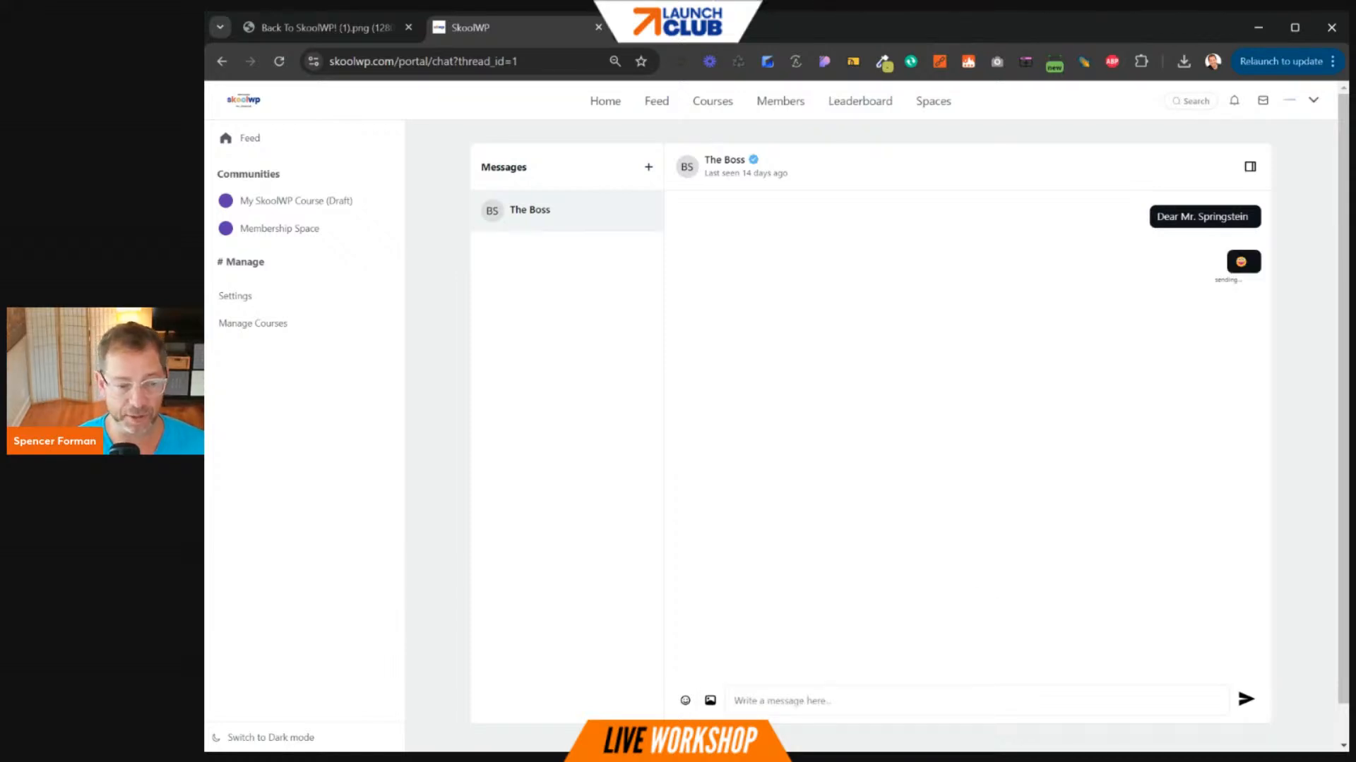
- Cancel an image attachment in the chat and return to the community Feed
click(708, 703)
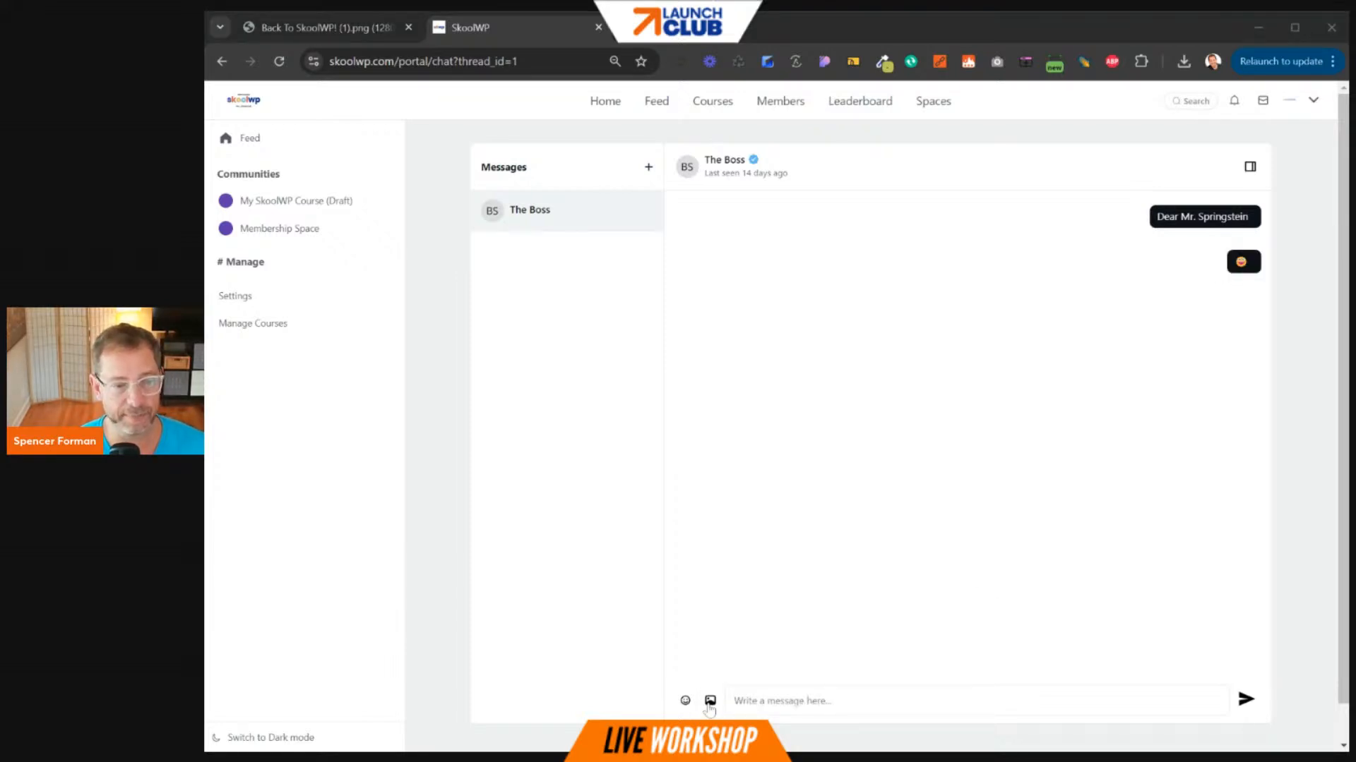
click(1106, 715)
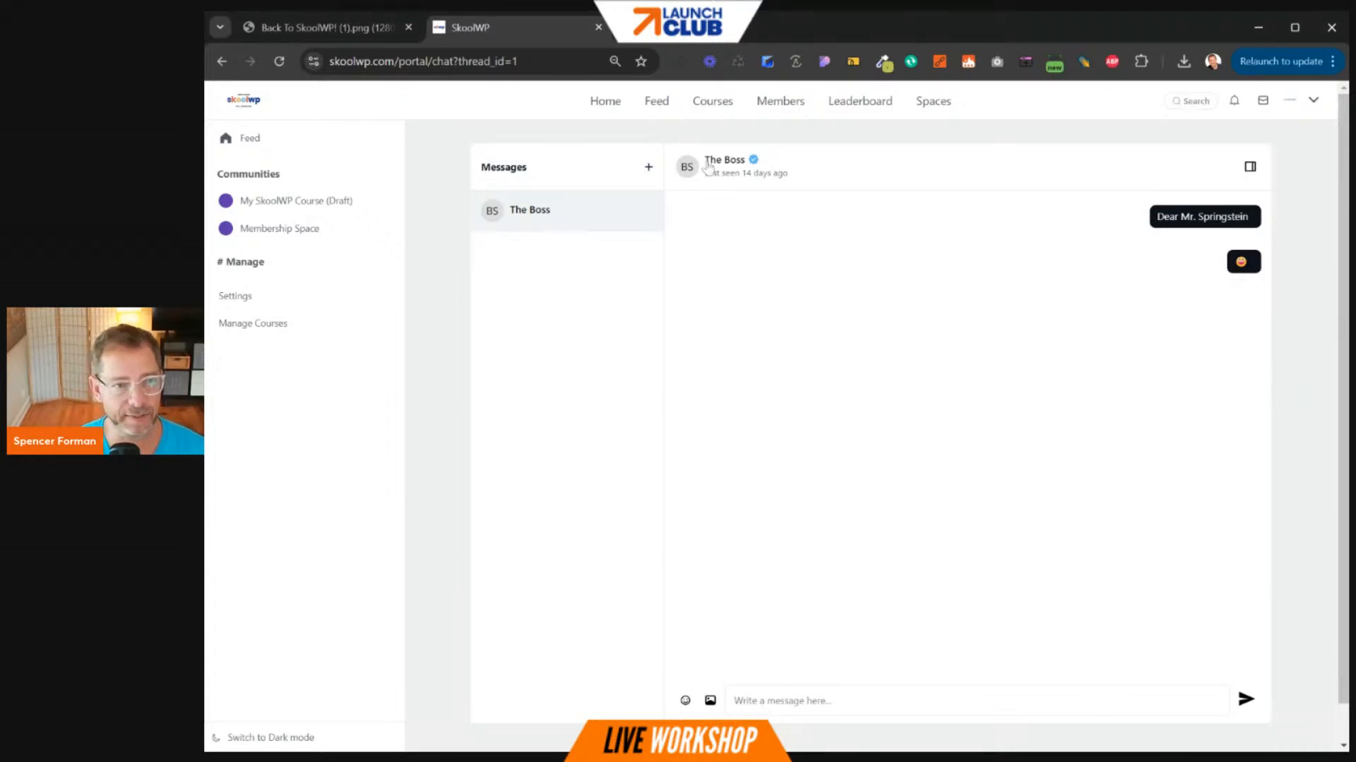
click(656, 101)
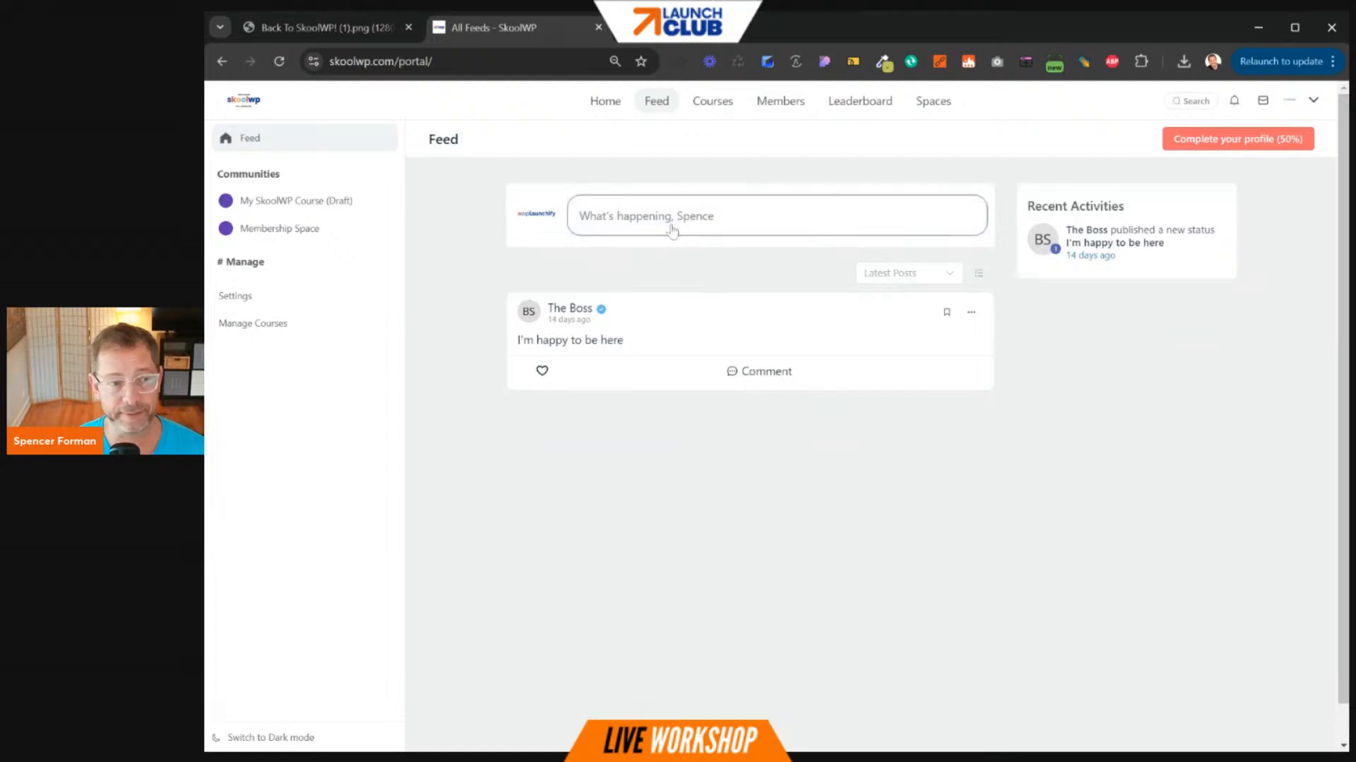
- Insert a 'dr house' GIF into a new feed post and try posting it
click(672, 228)
click(629, 255)
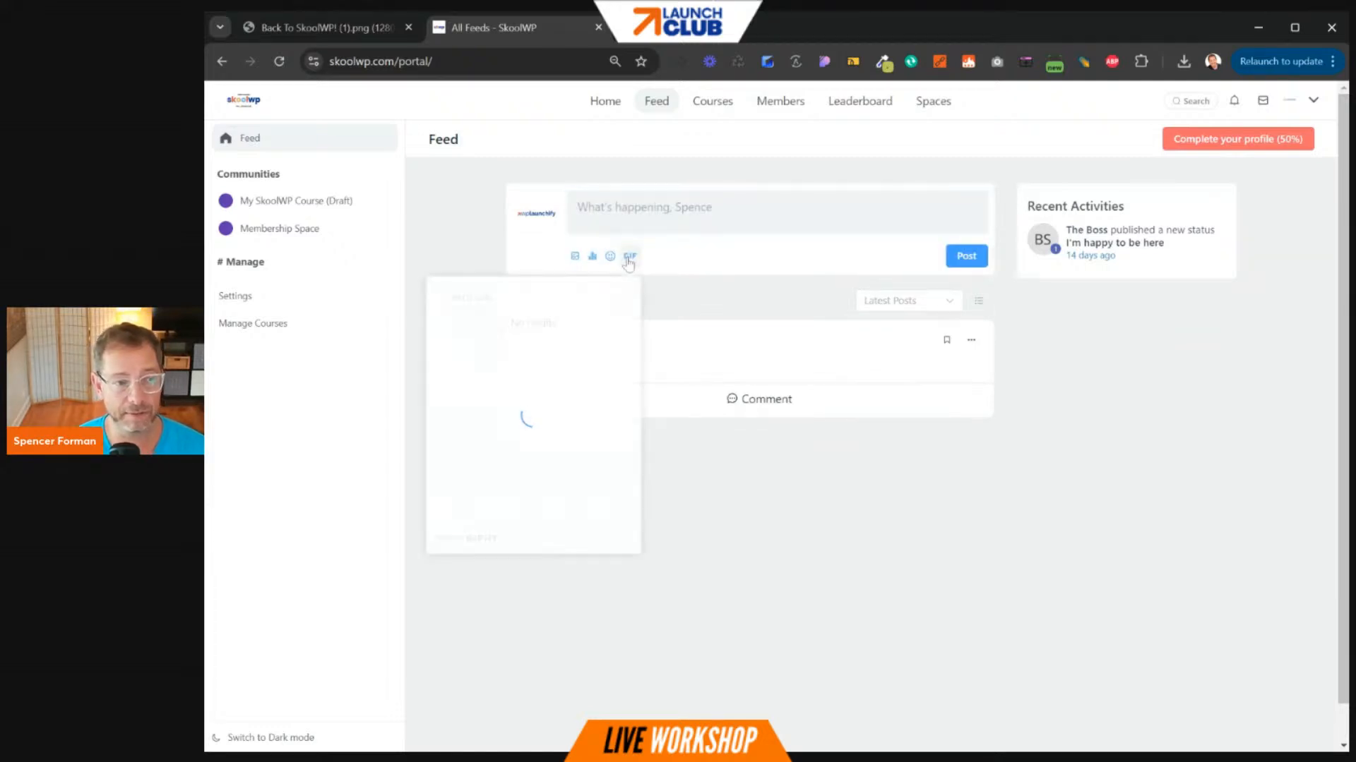
click(600, 296)
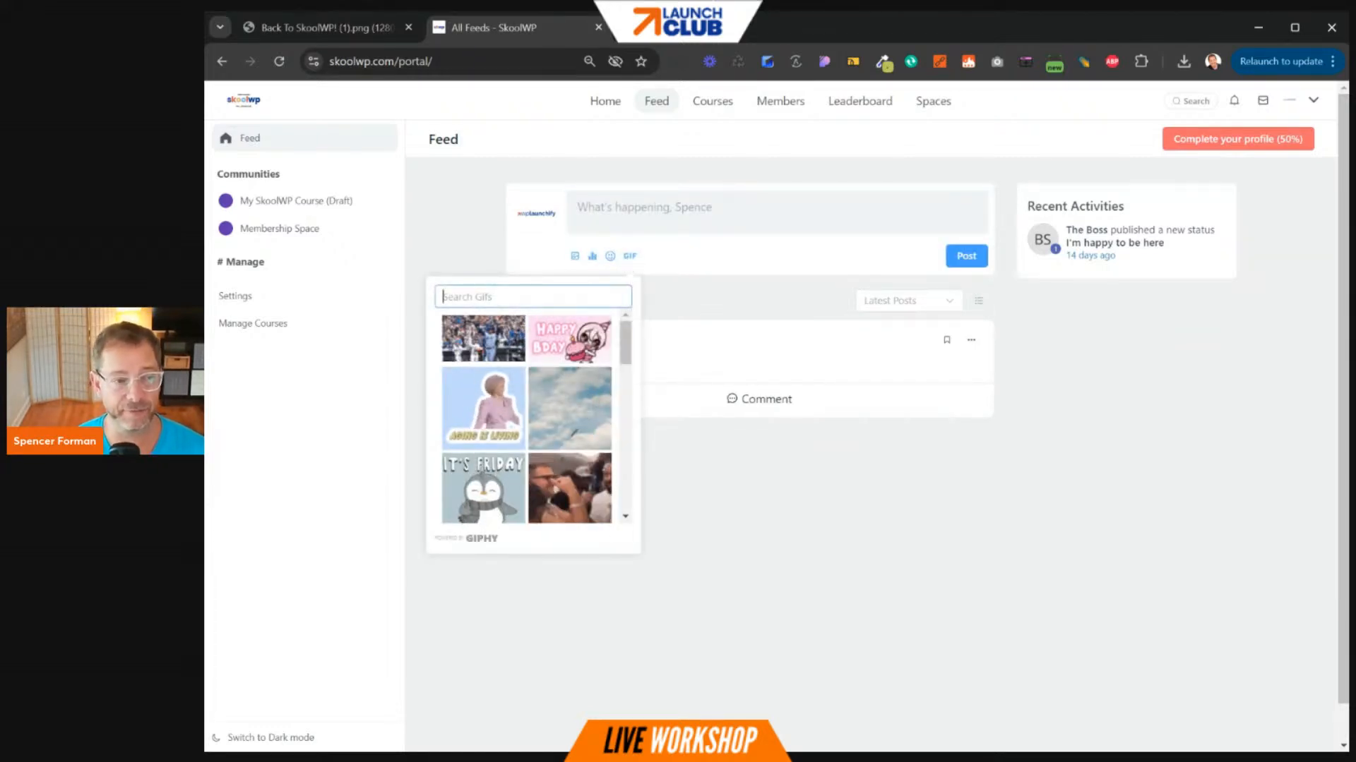
text(dr house)
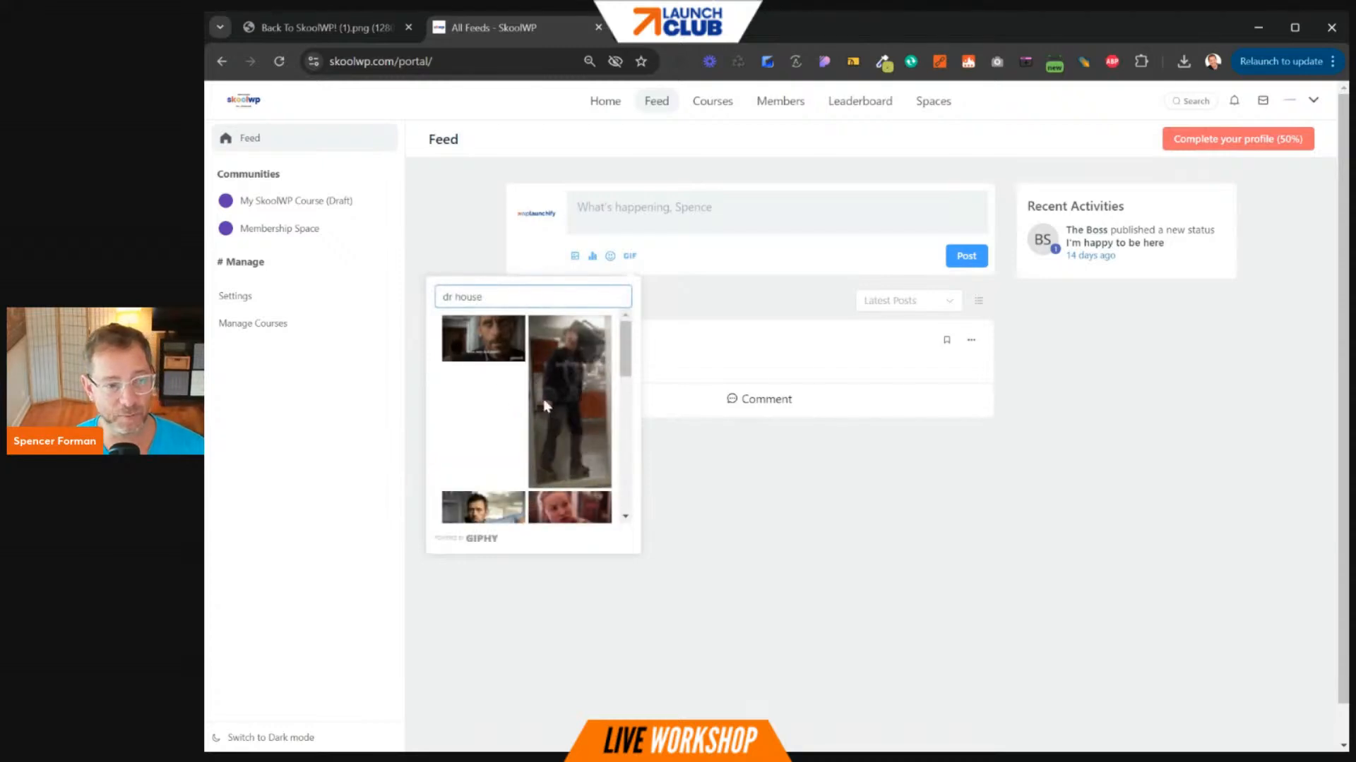
click(483, 339)
click(966, 461)
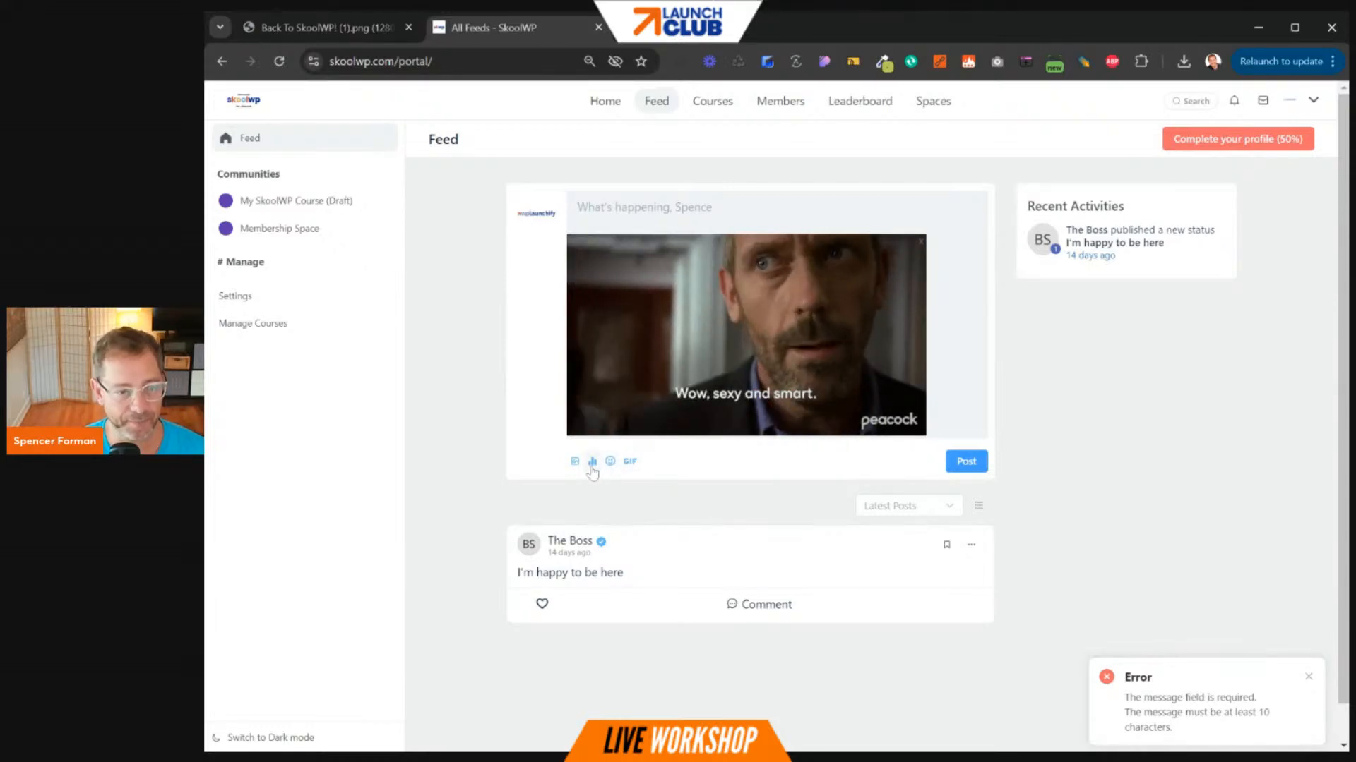
- Toggle a poll and an image upload off again, then retry posting the GIF
click(592, 464)
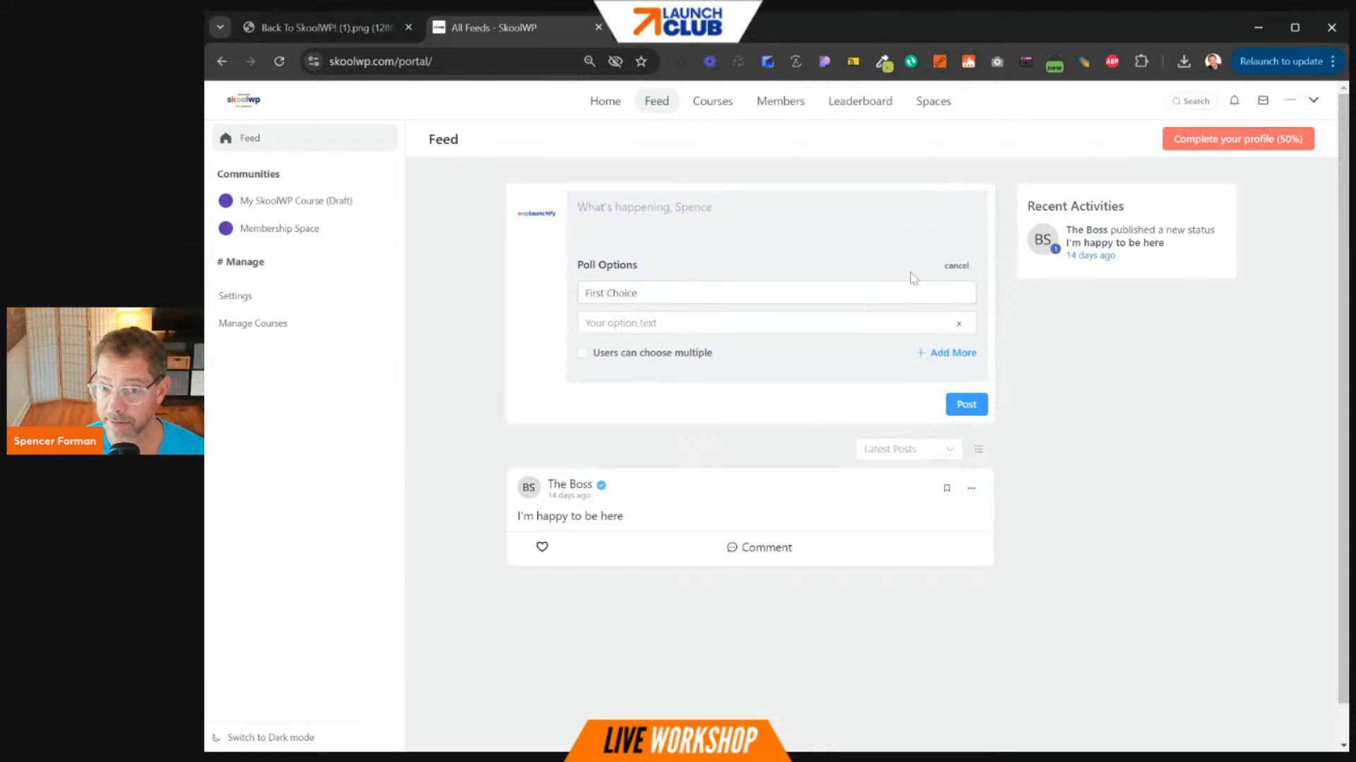
click(957, 268)
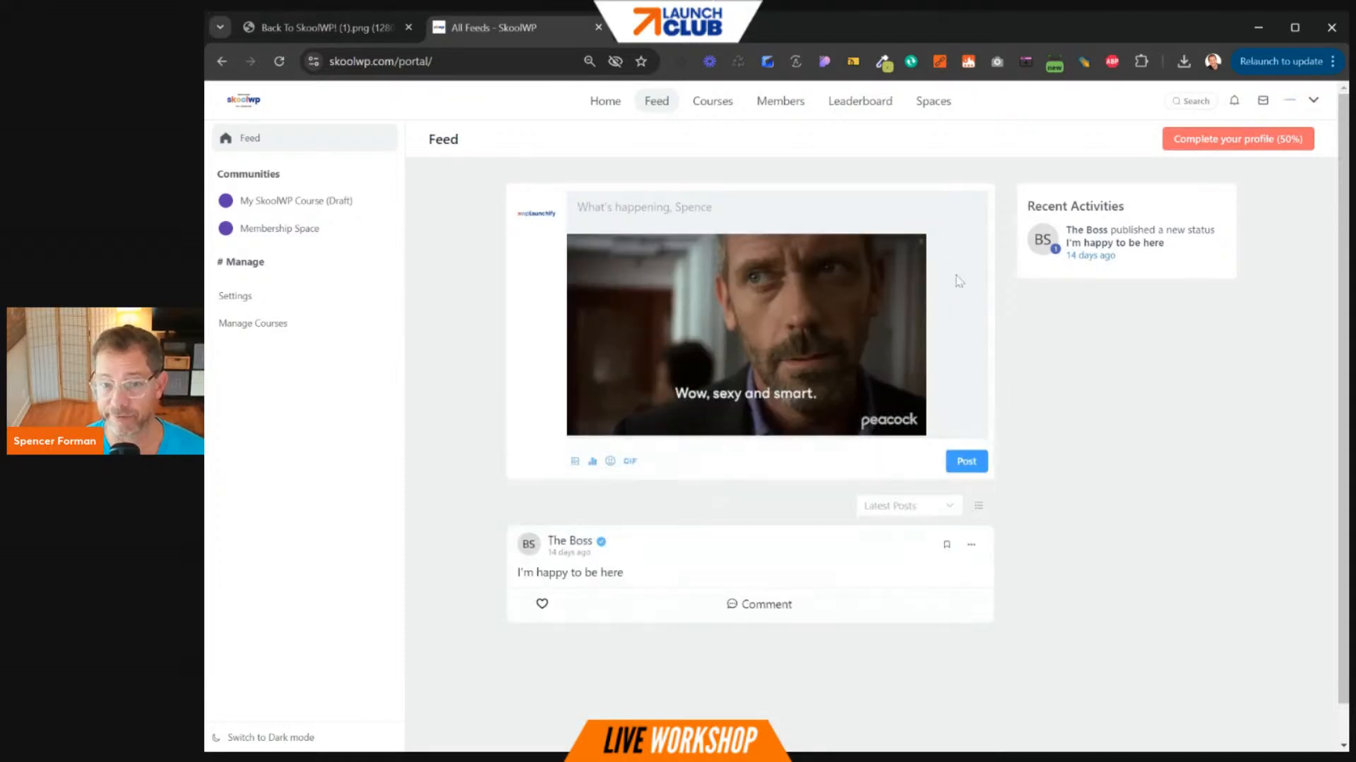
click(575, 462)
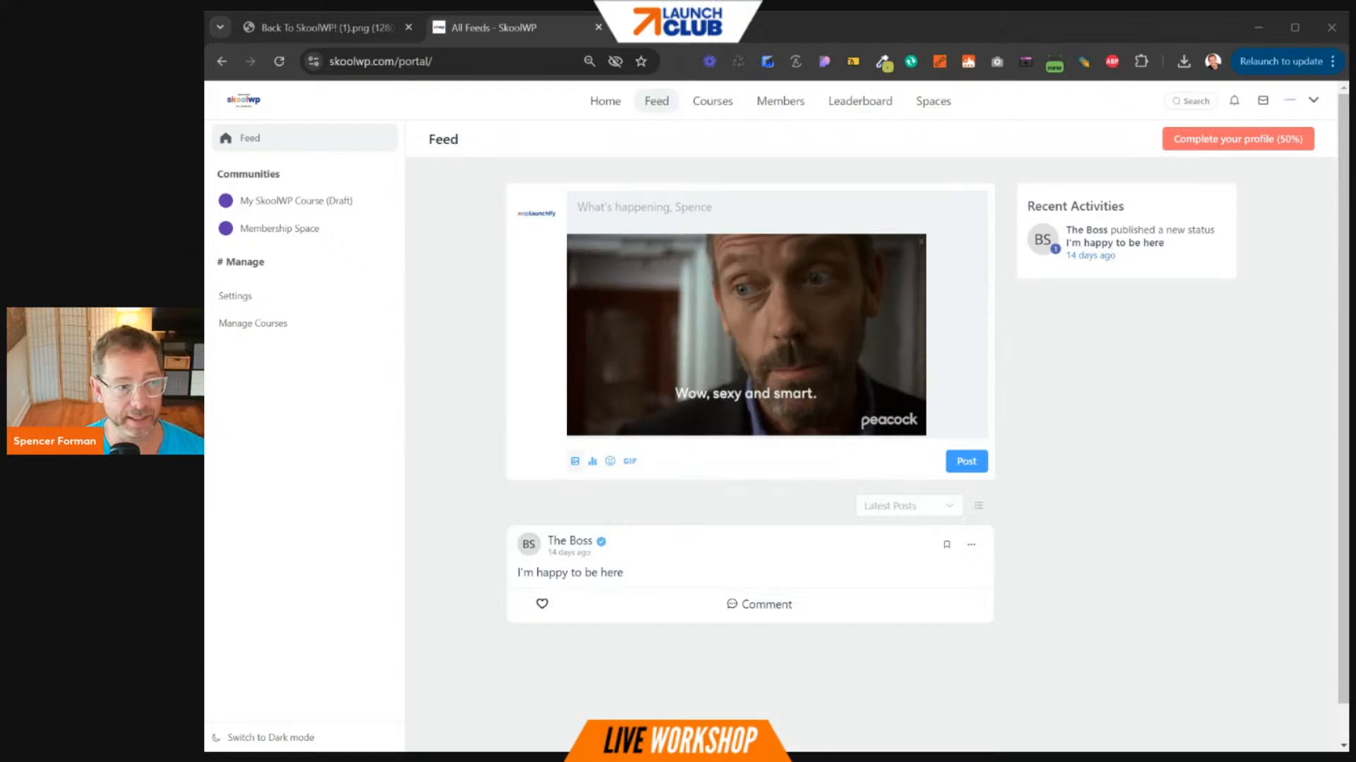
click(691, 396)
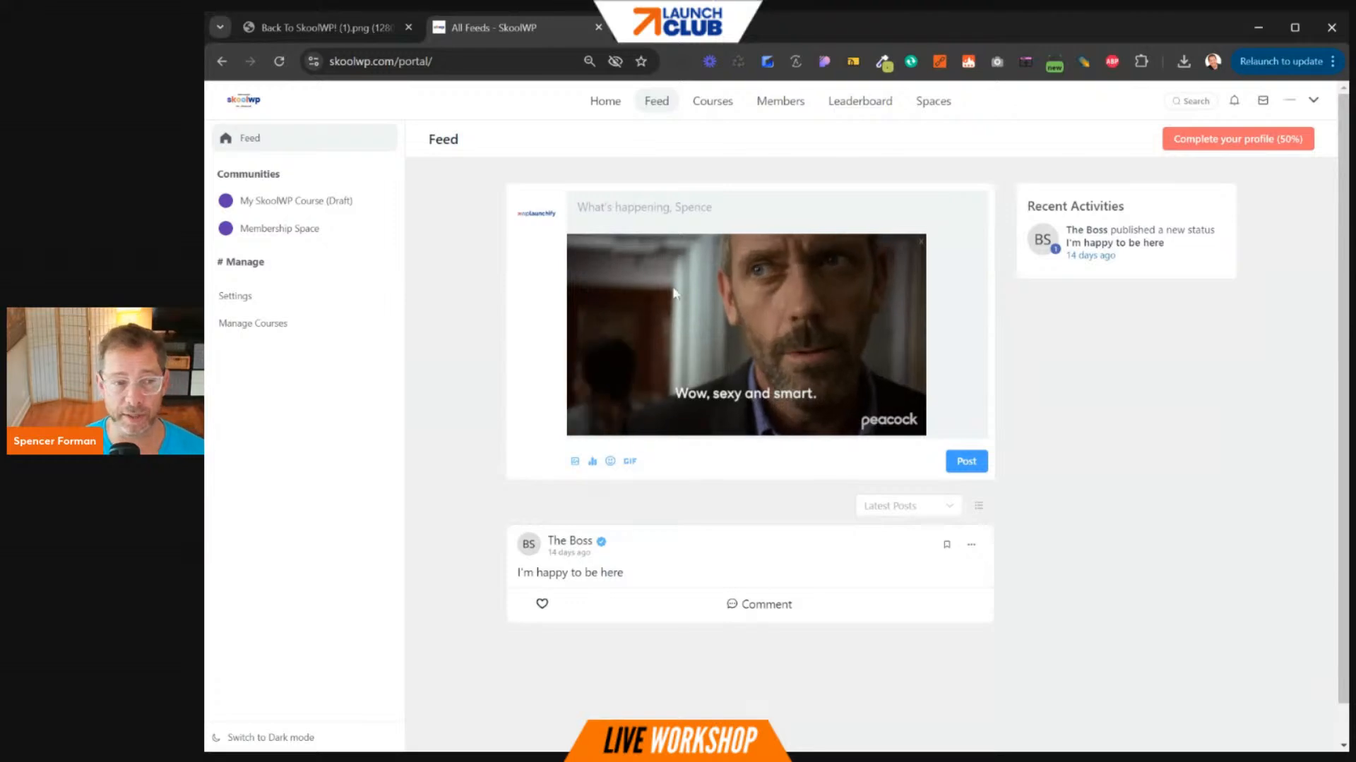
click(965, 461)
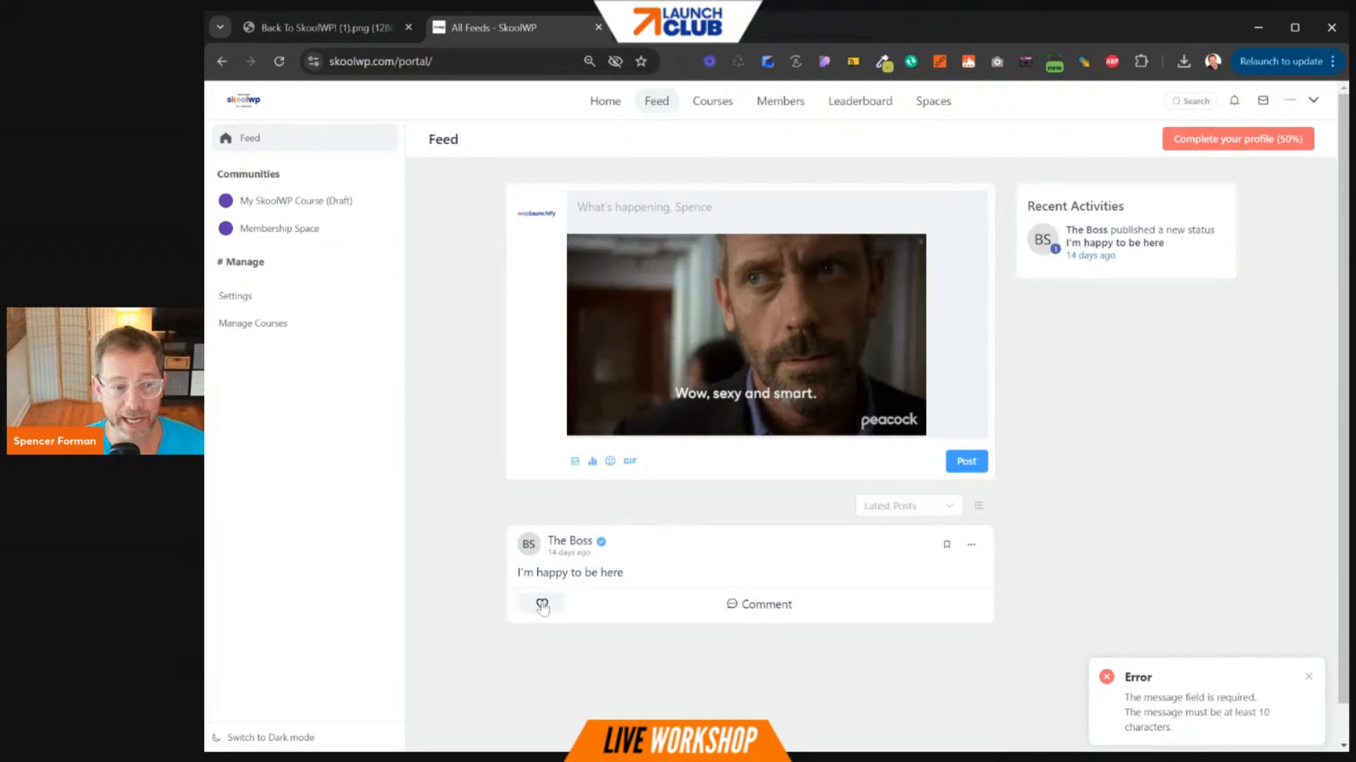
- Like the 'I'm happy to be here' post, dismiss the error, and reload the feed
click(542, 605)
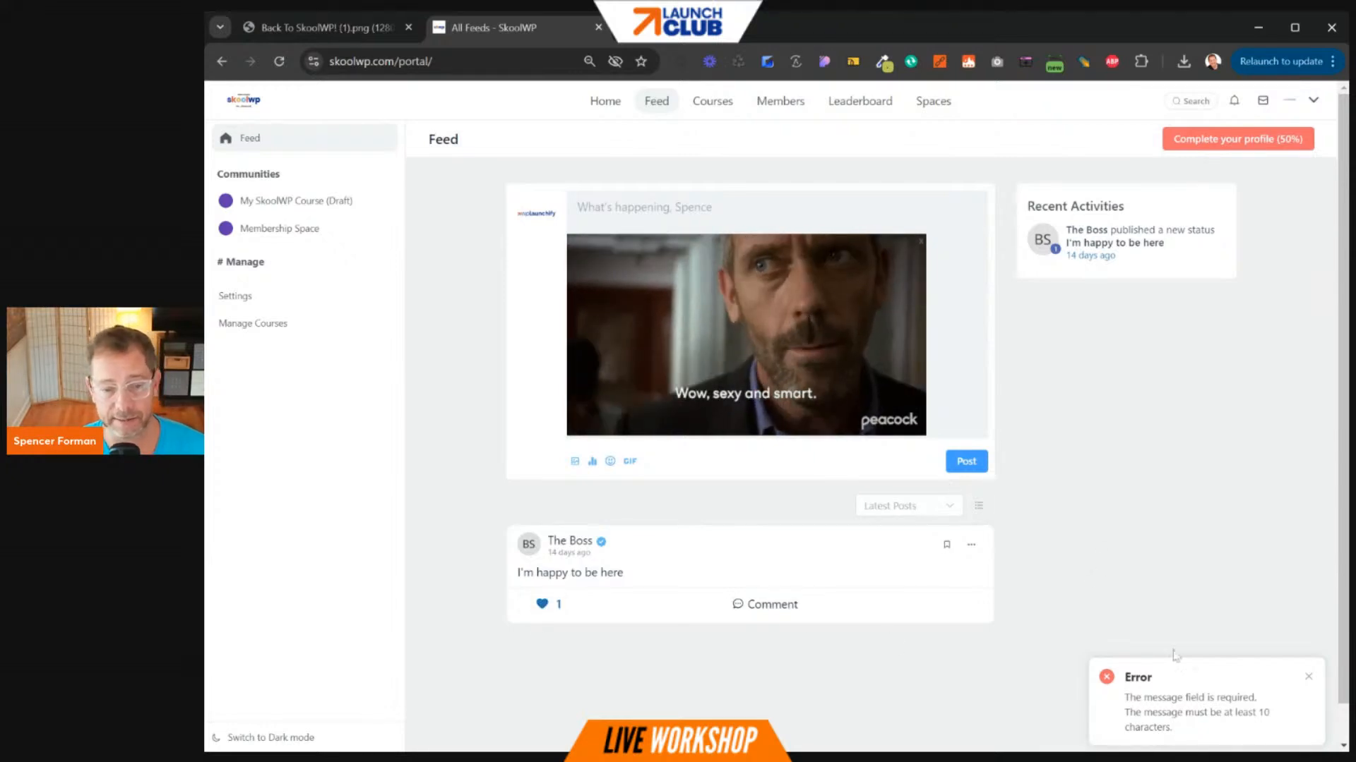
click(1307, 682)
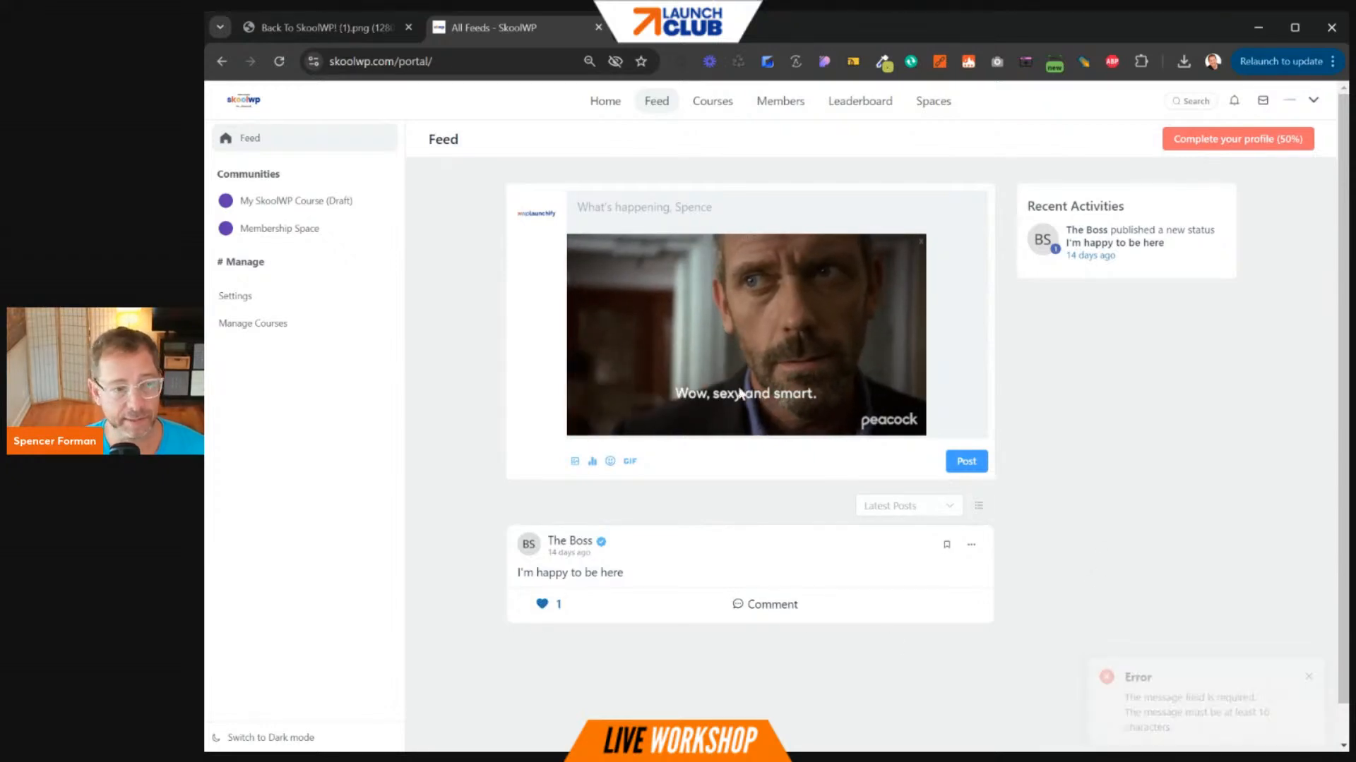
click(279, 61)
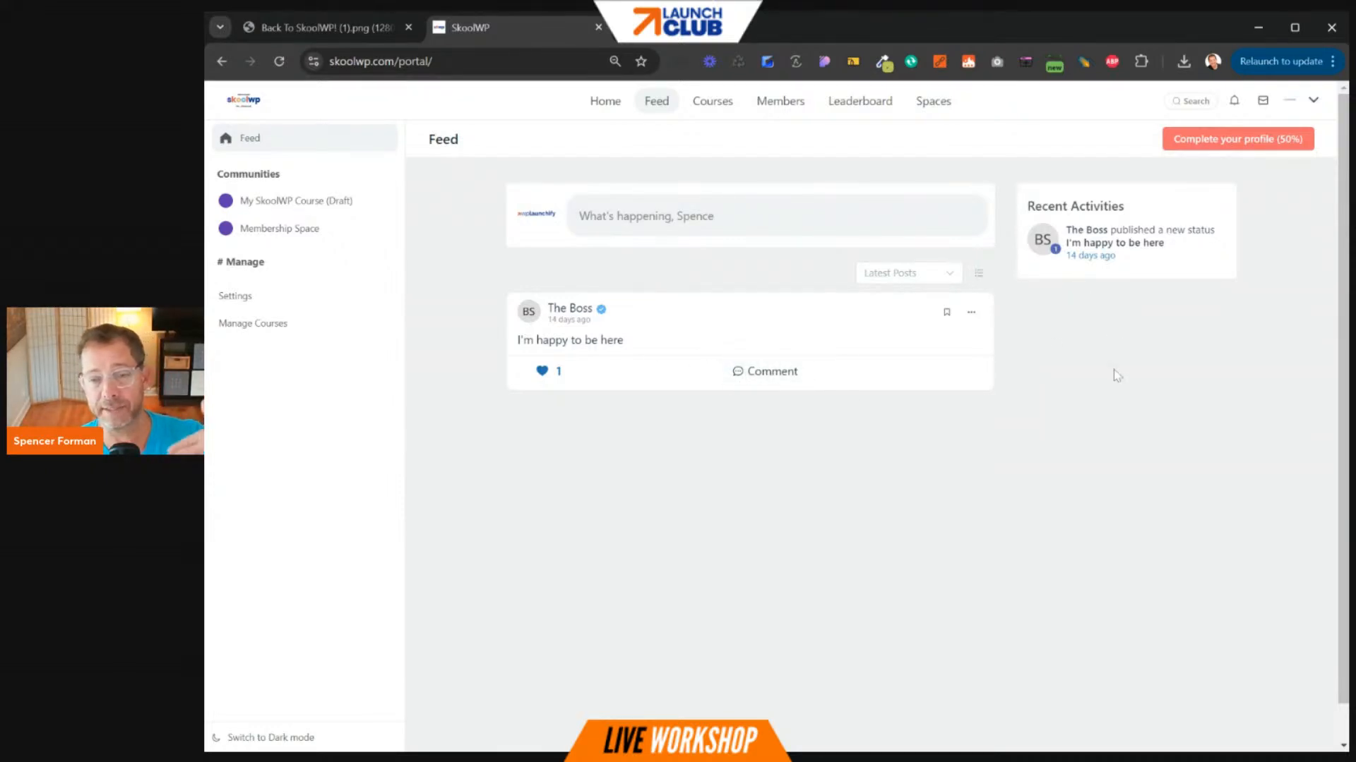
- Comment 'this is a reply' on the 'I'm happy to be here' post and submit it
click(787, 384)
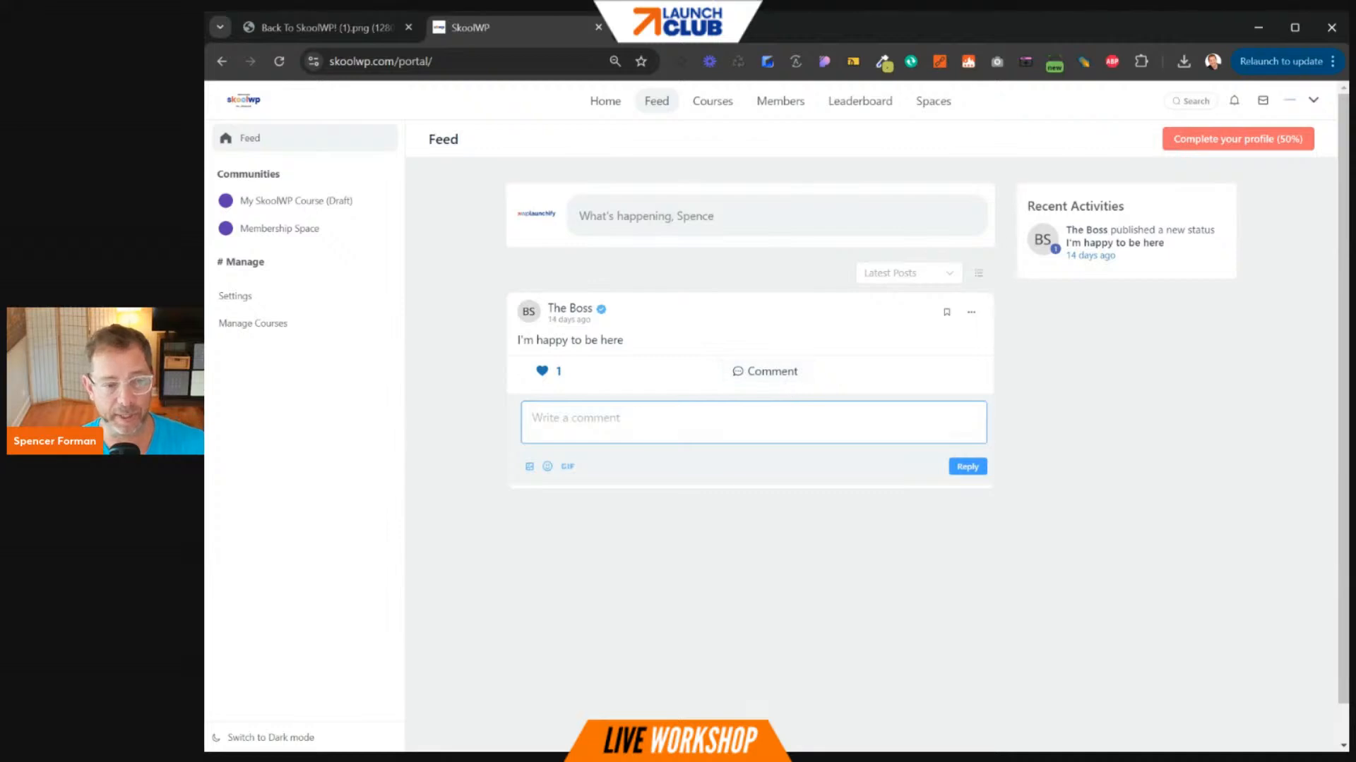
text(this is a reply)
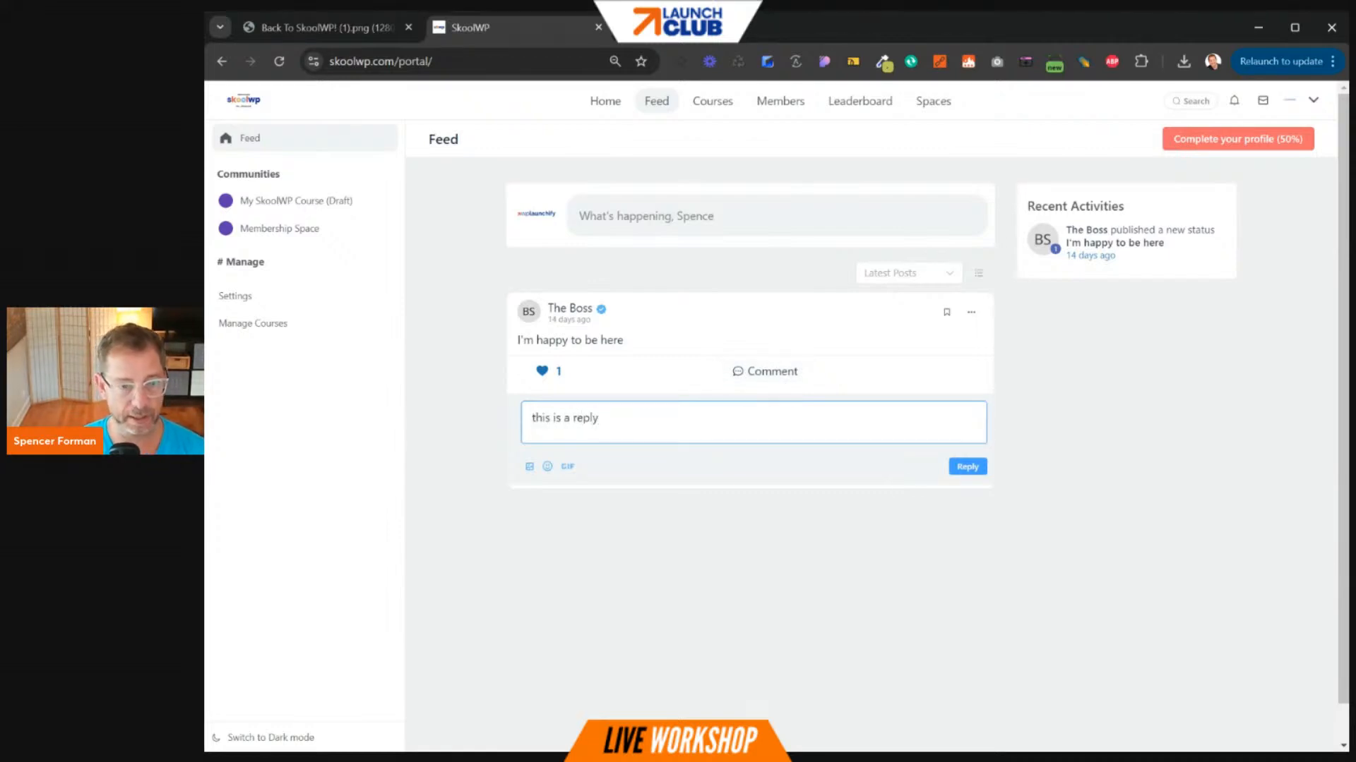
click(967, 466)
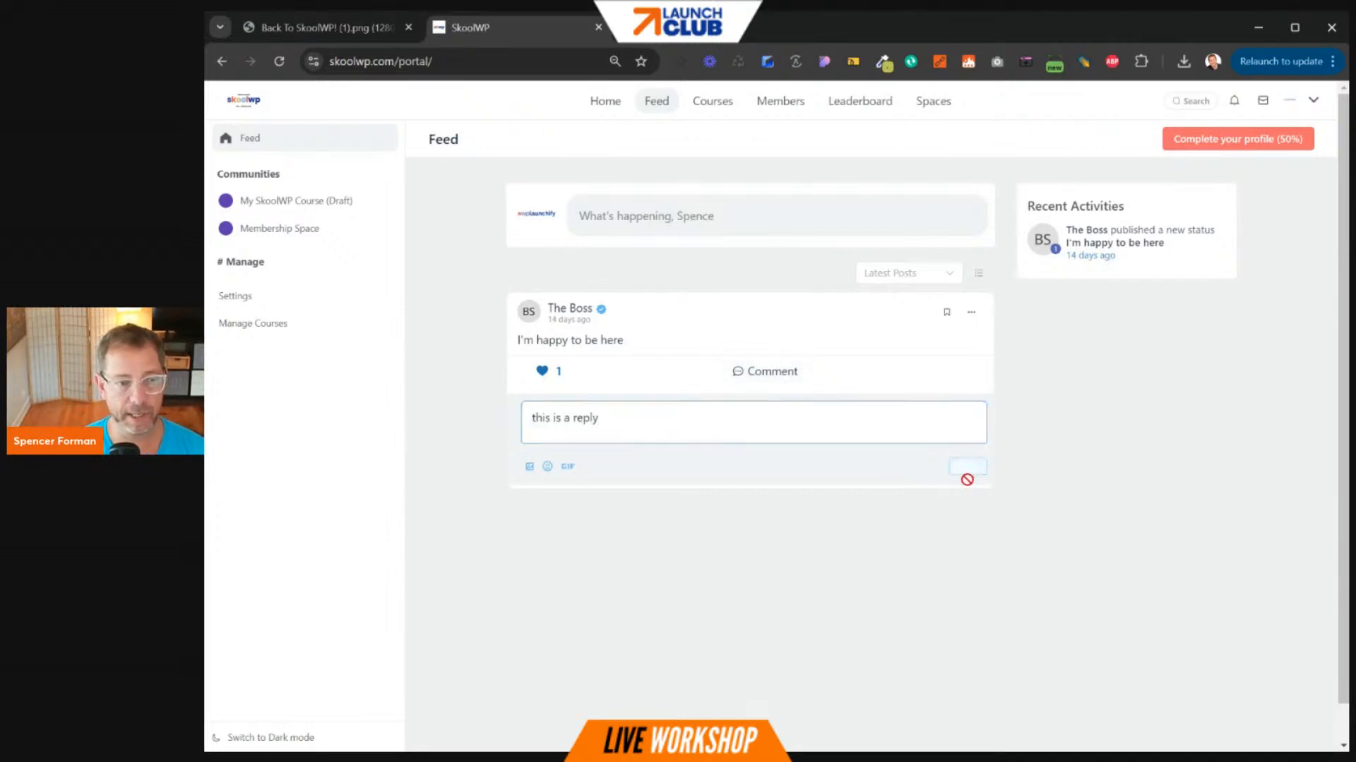
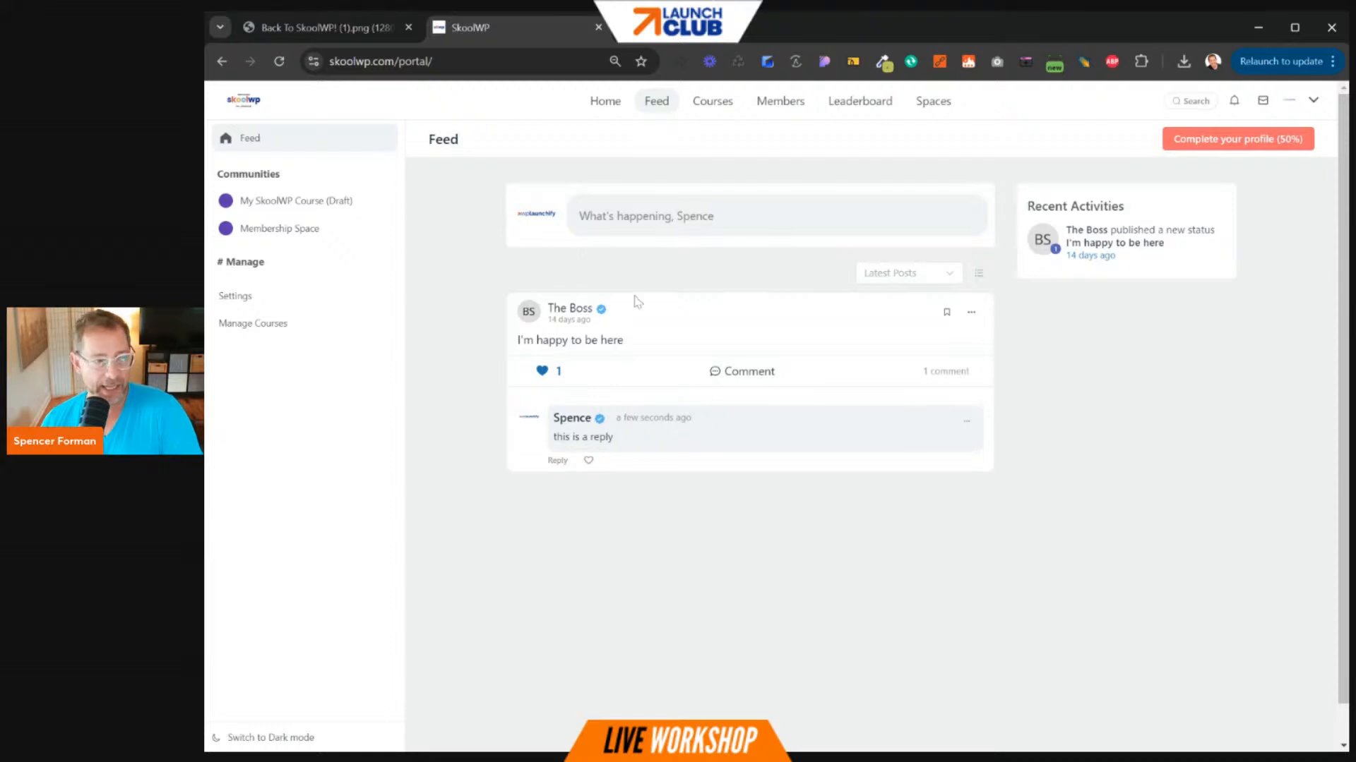
- Go to the SkoolWP front page using the portal's Home link
click(596, 101)
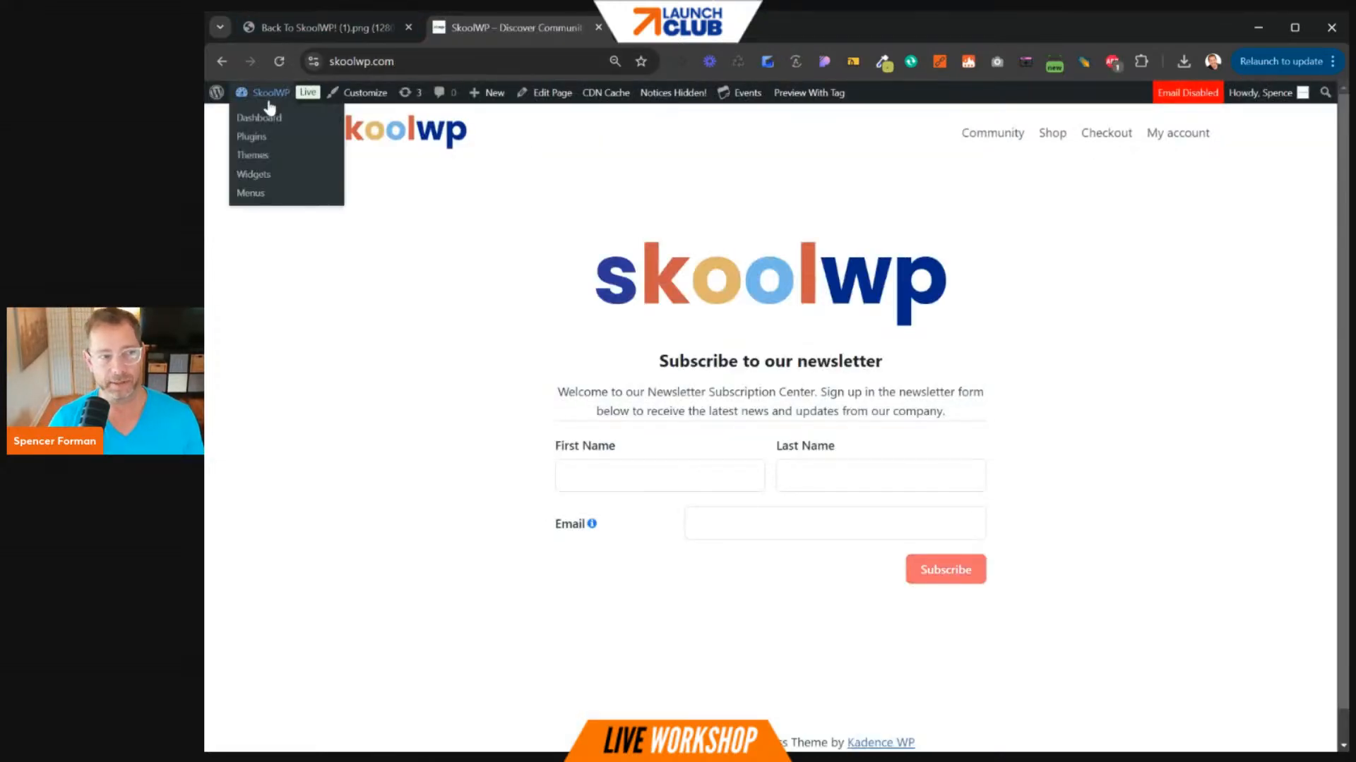
- Go to the WordPress dashboard and open Settings > WP Fusion
click(262, 118)
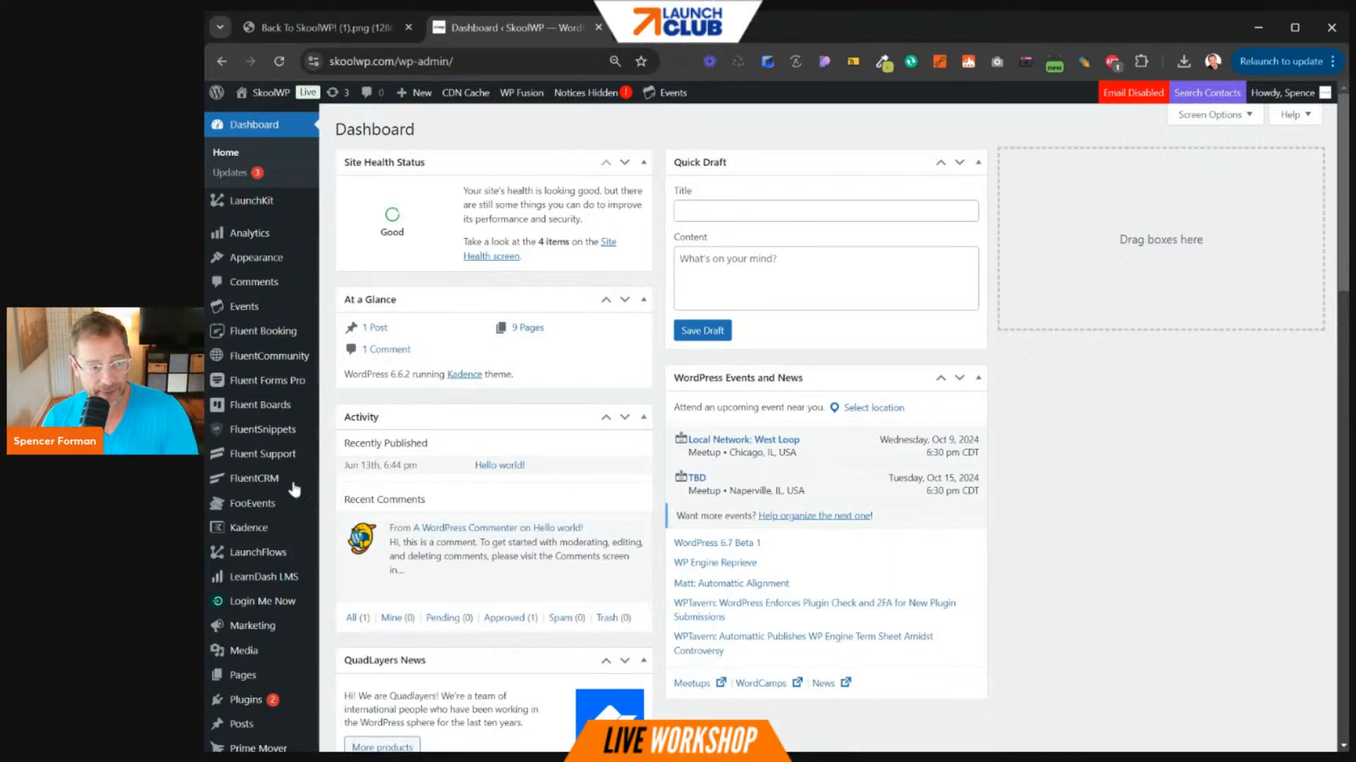
scroll(270, 543, down, 2)
mouse_move(252, 710)
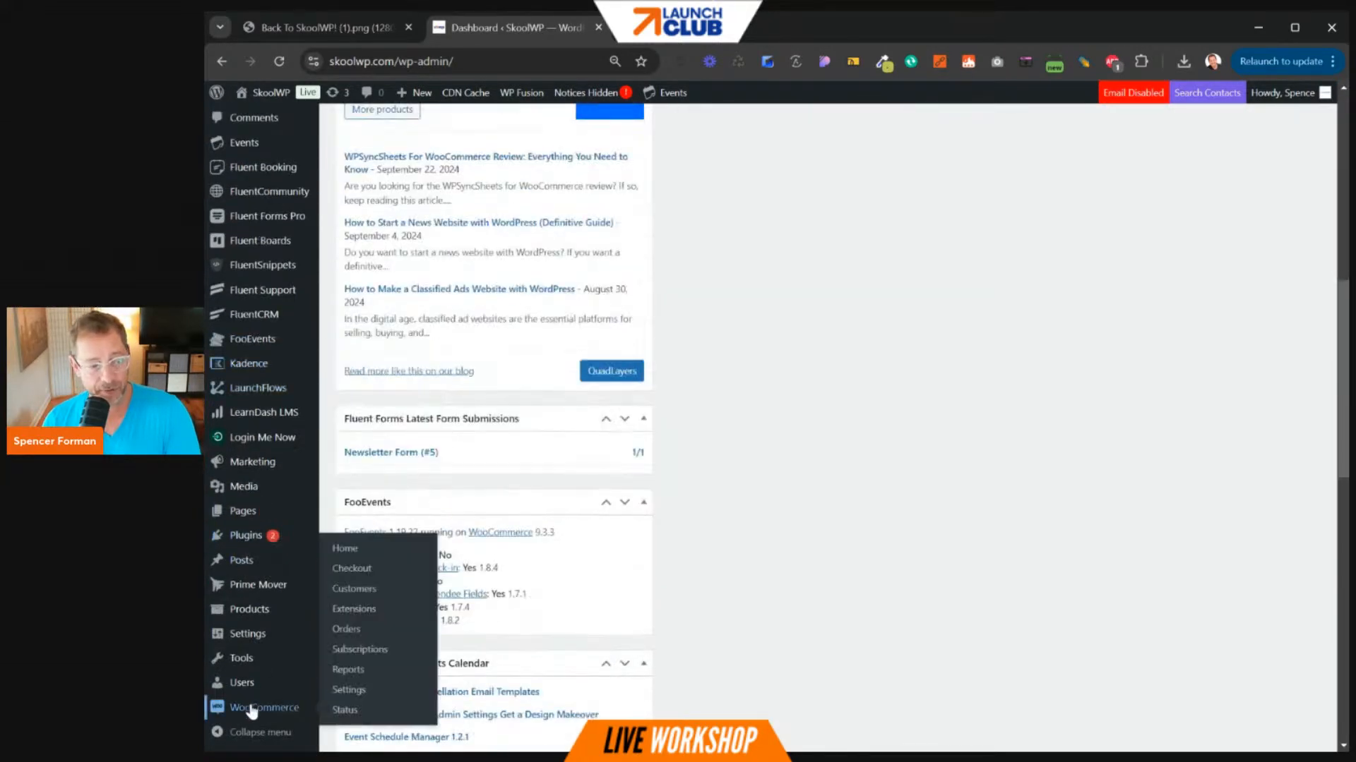
mouse_move(267, 634)
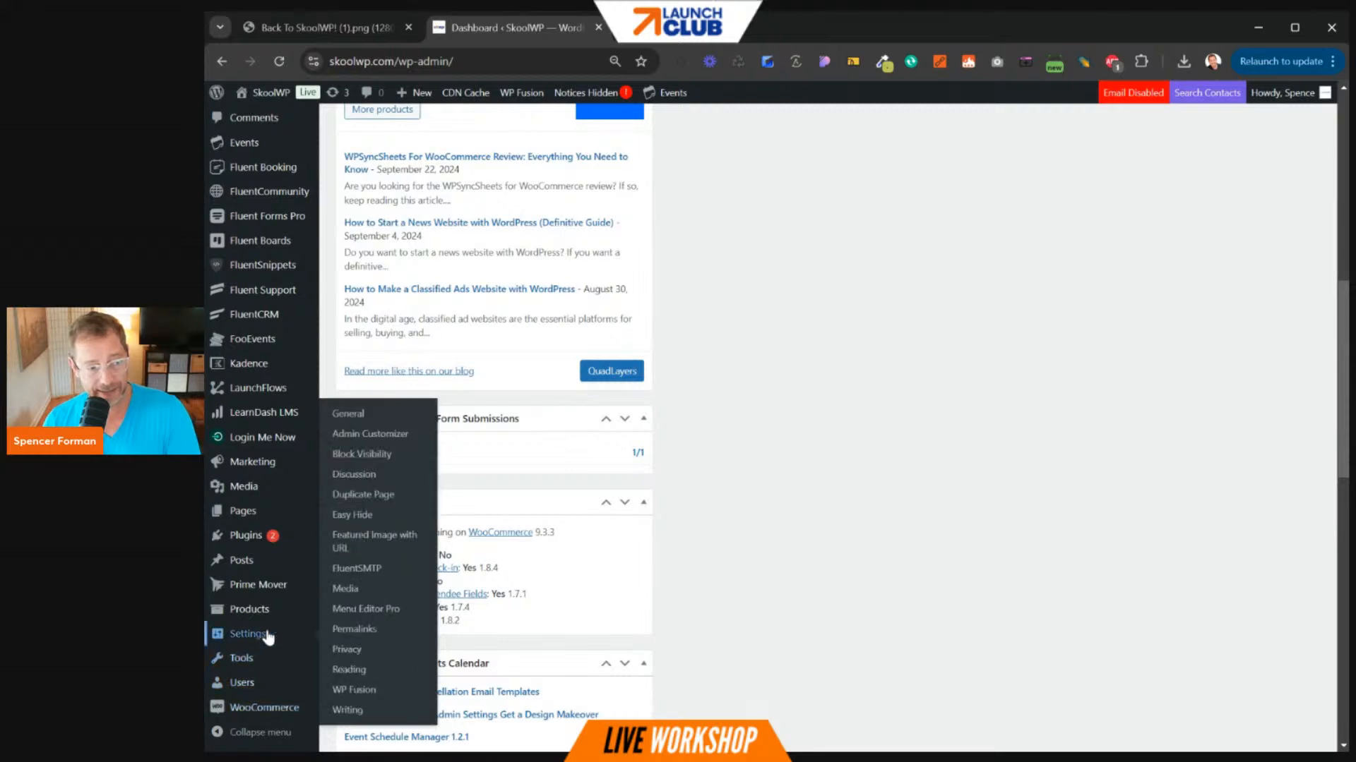
click(354, 690)
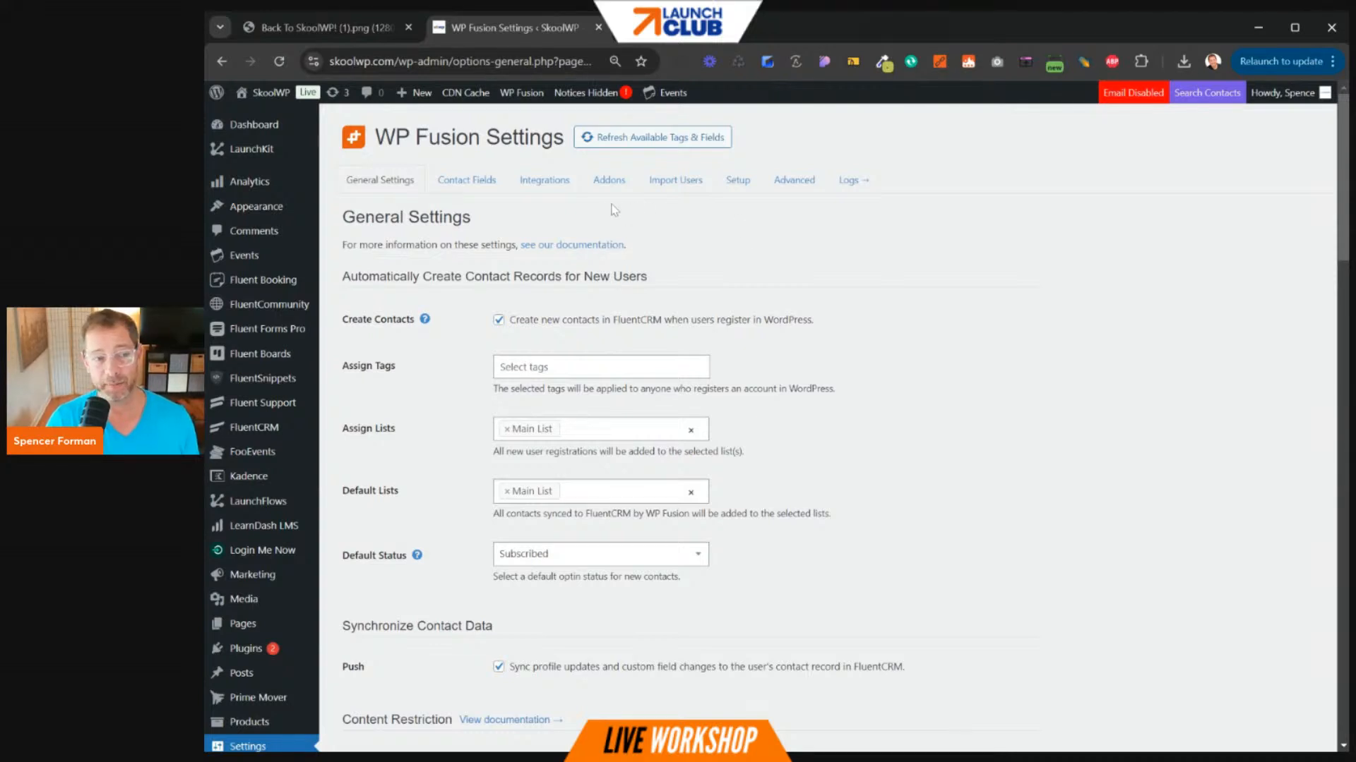
- Show WP Fusion's Setup section with the FluentCRM (this site) connection and license key field
click(795, 184)
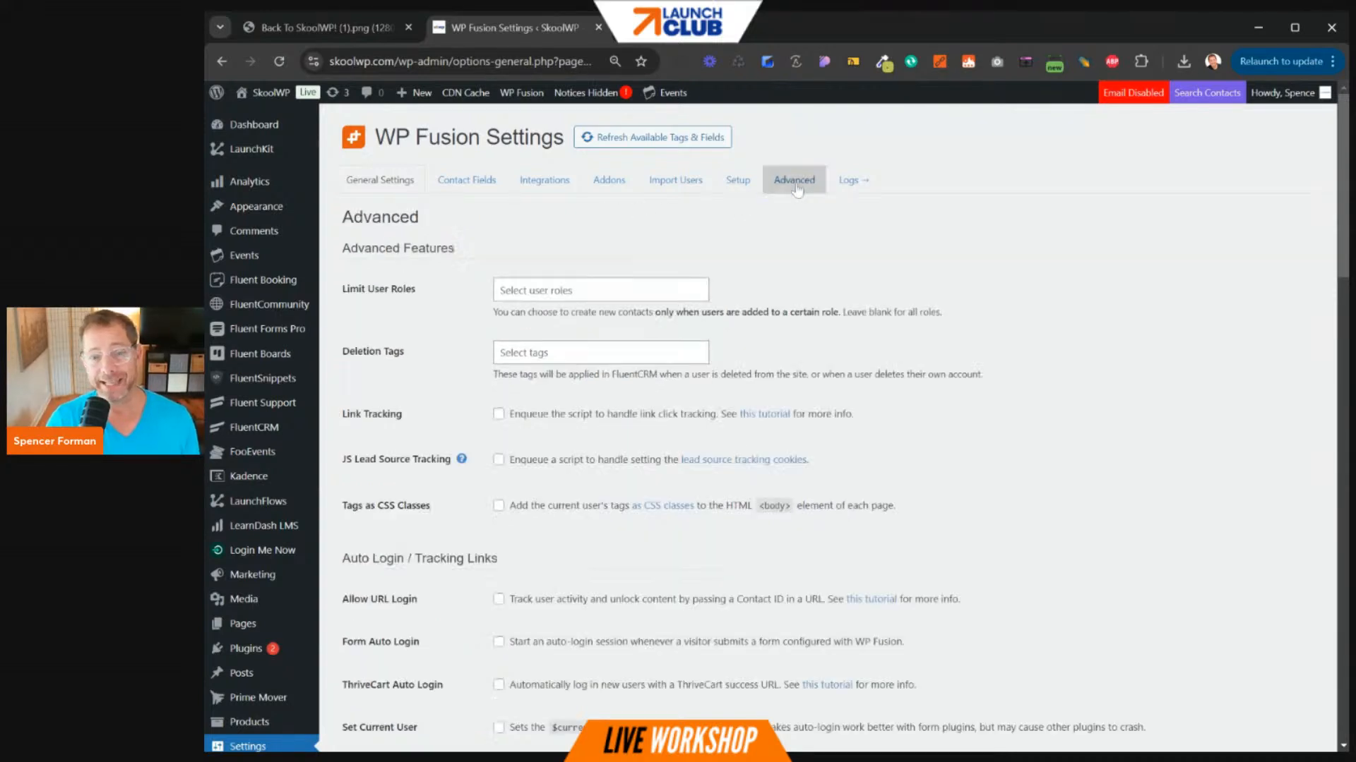
click(737, 185)
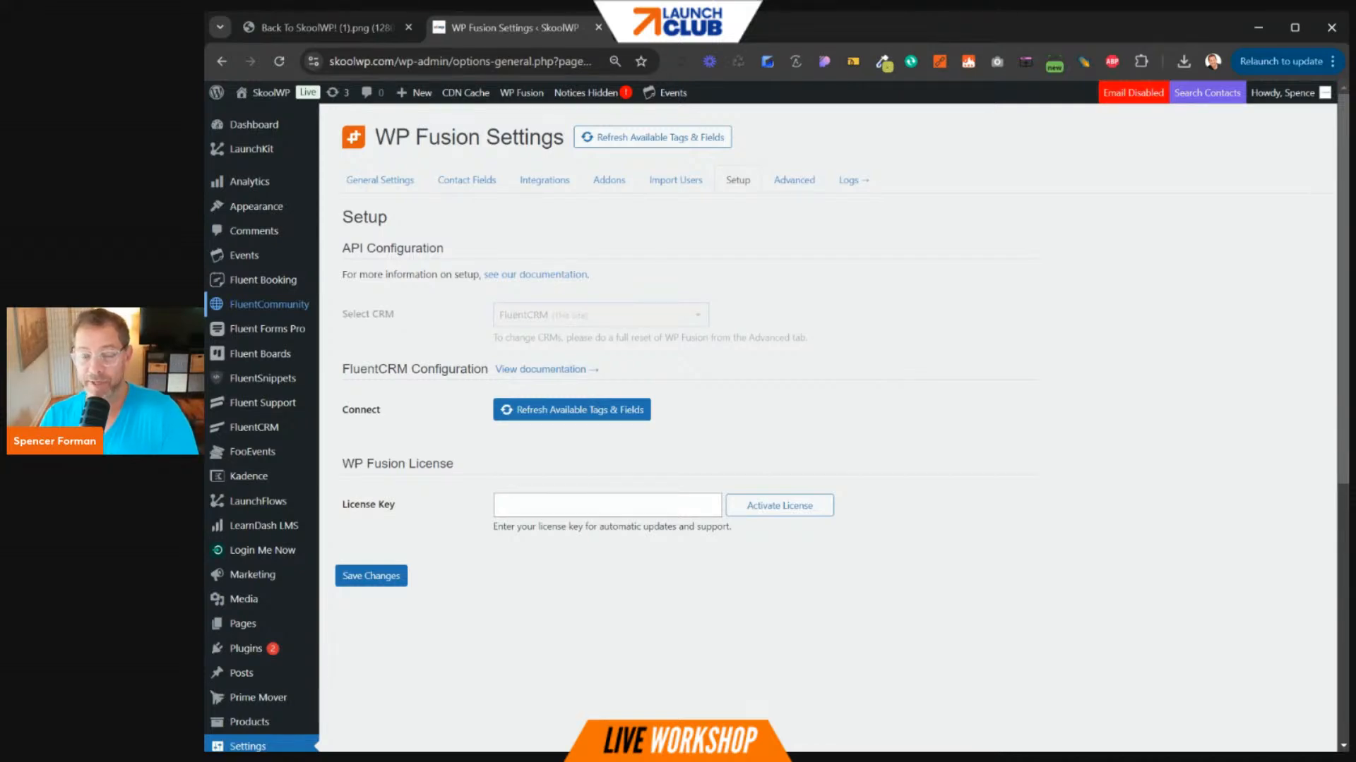
mouse_move(309, 338)
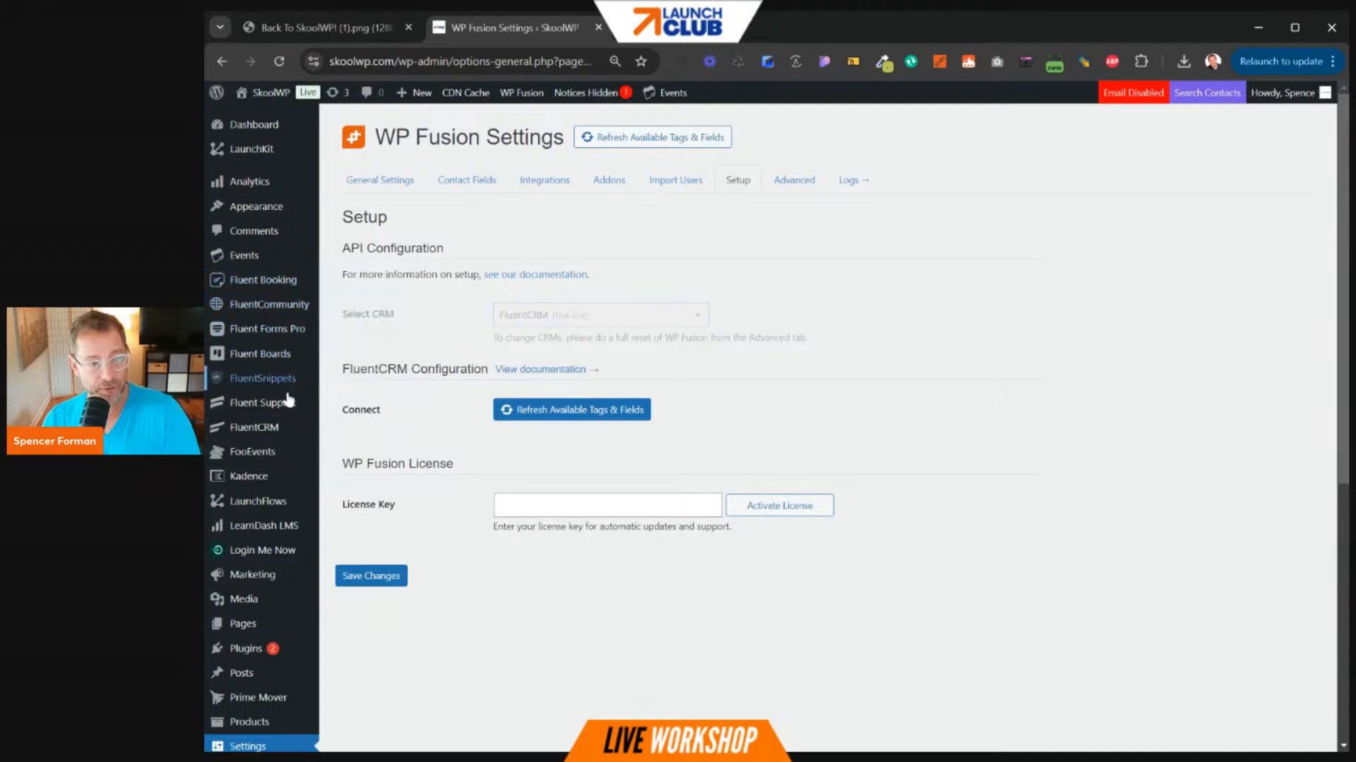
mouse_move(282, 415)
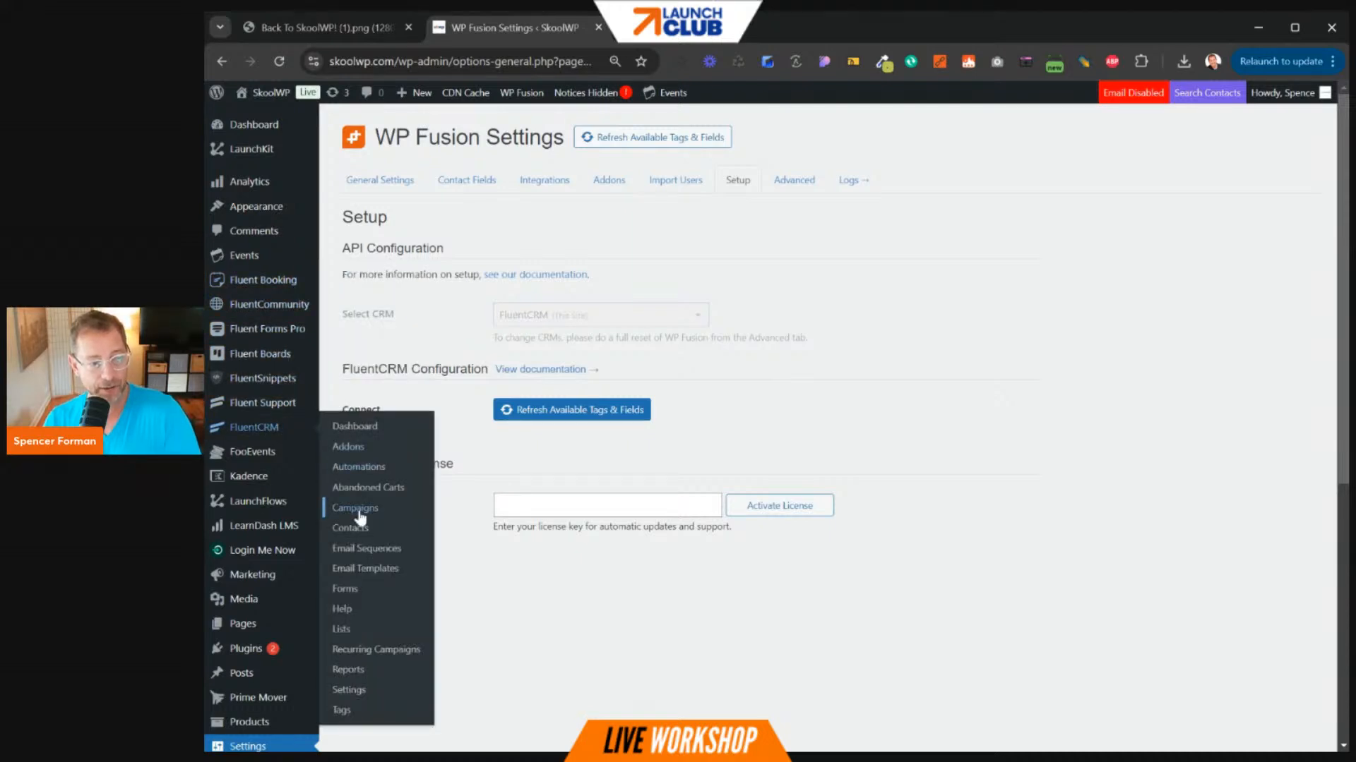
- Tag the first FluentCRM contact with Can Access Community, example tag 1 and example tag 2, then open a blank tab
click(354, 531)
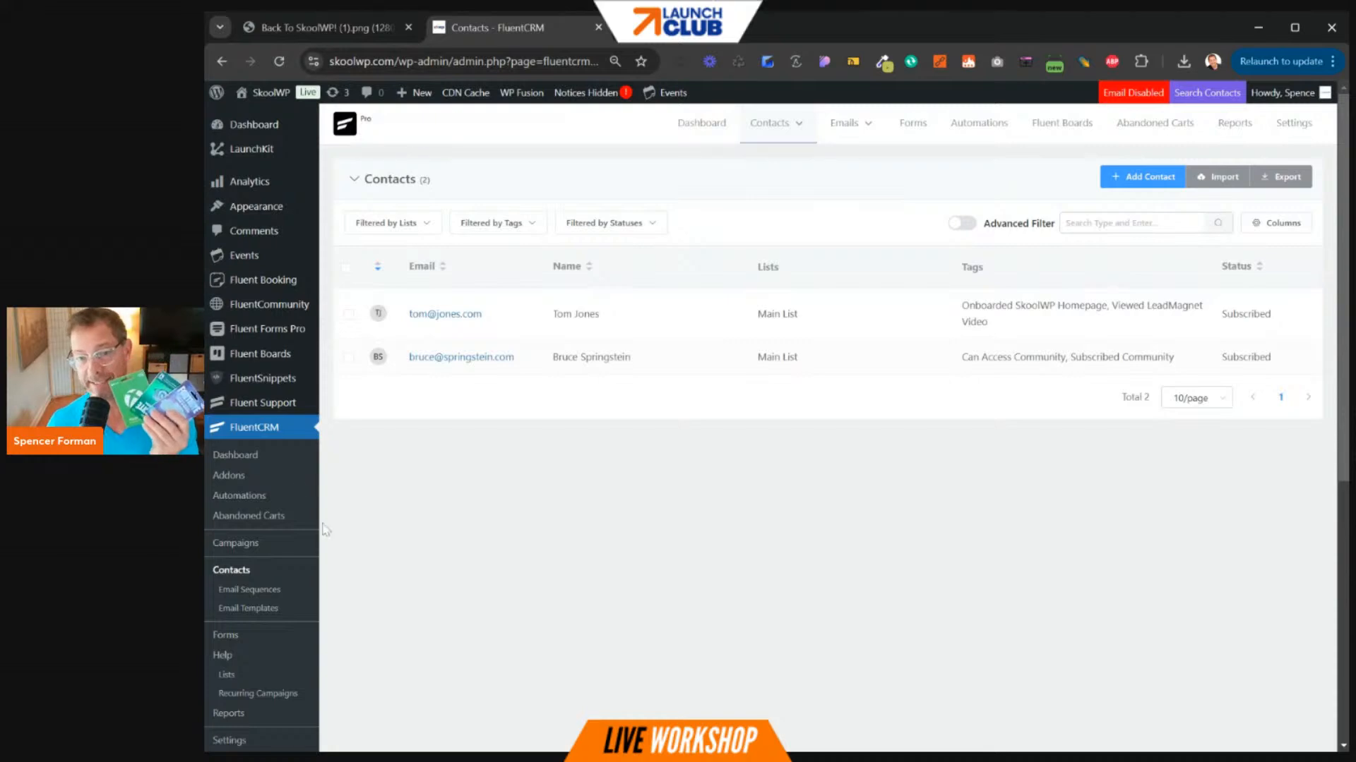
click(446, 314)
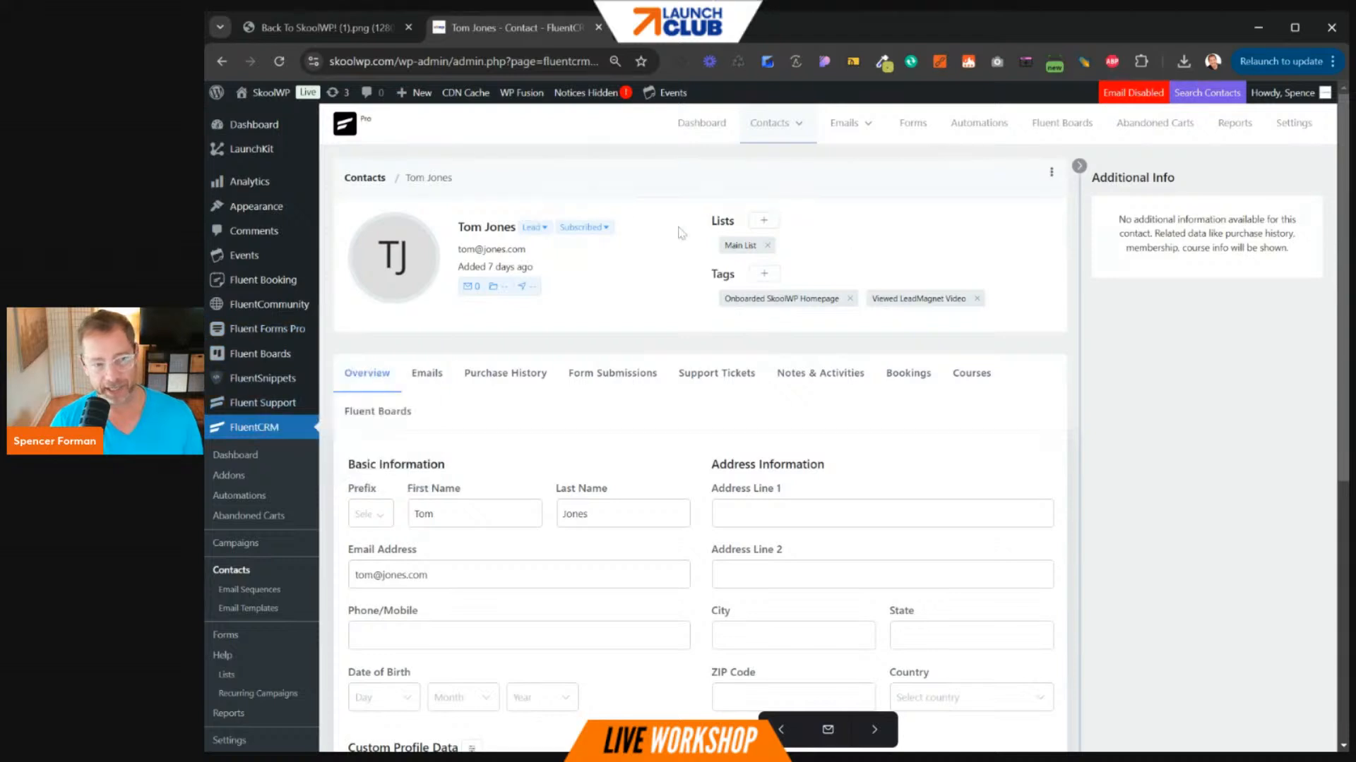
click(764, 274)
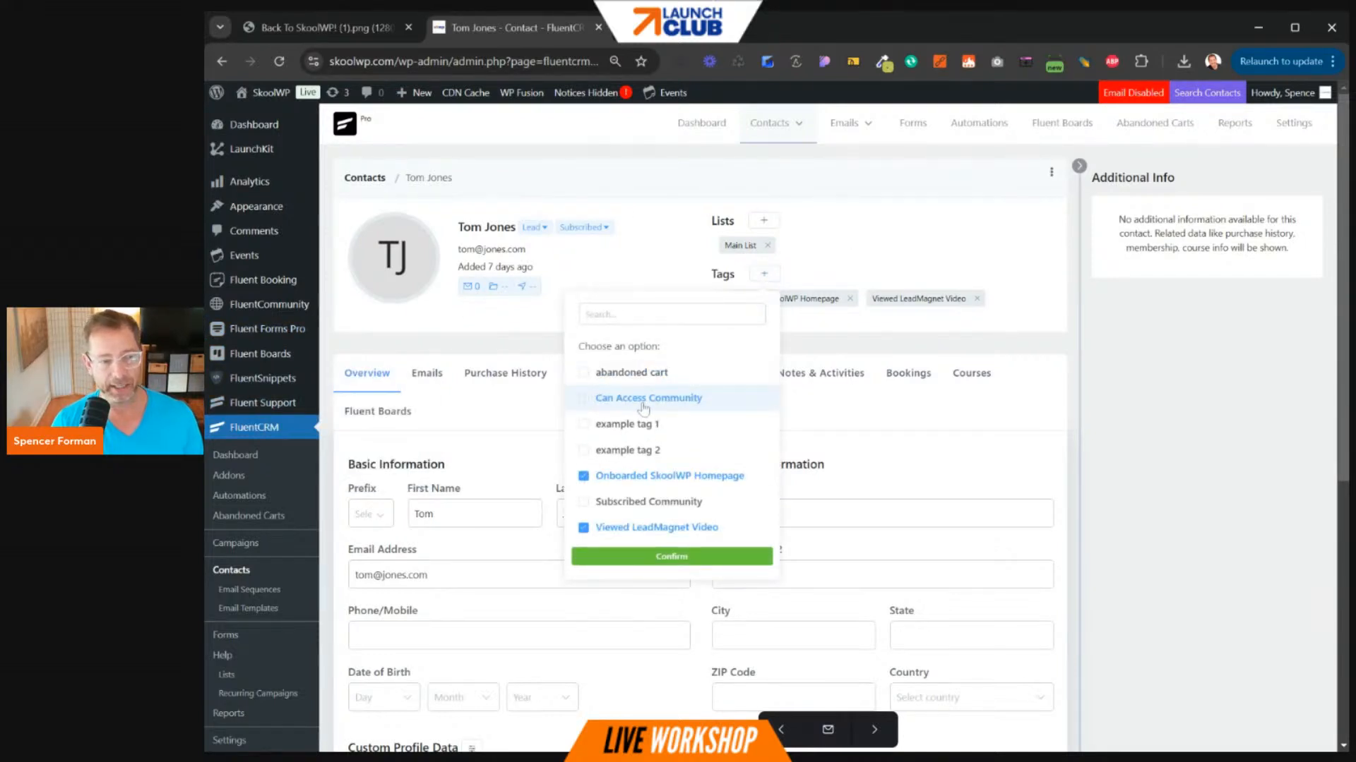
click(590, 399)
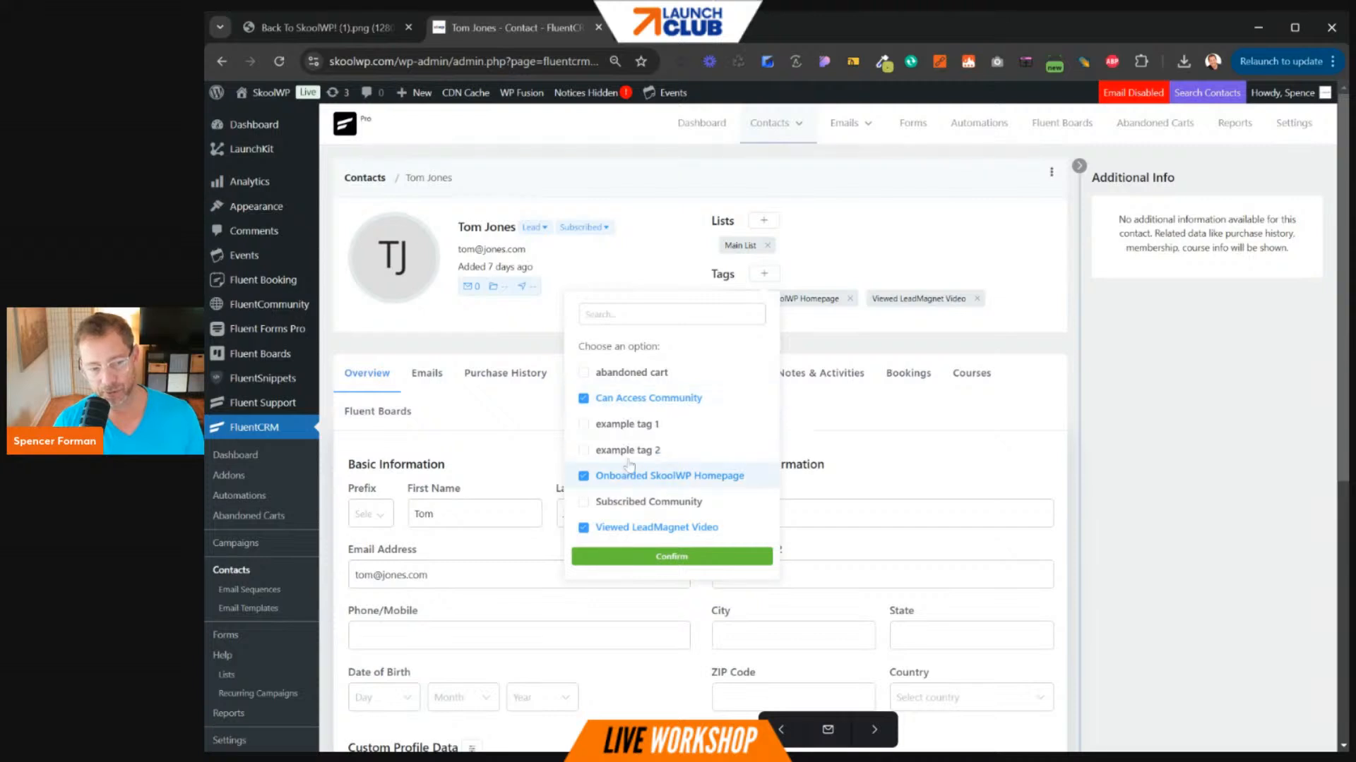
click(583, 426)
click(583, 451)
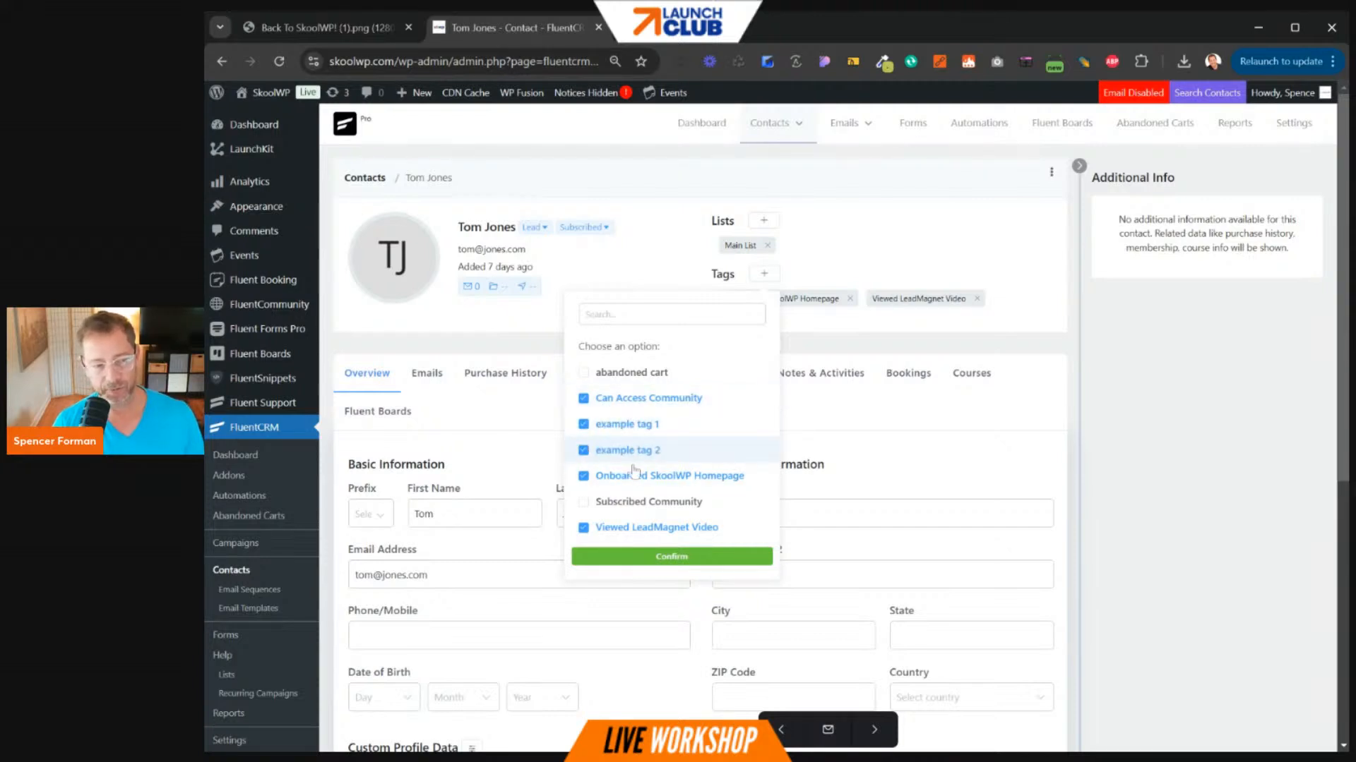
click(678, 557)
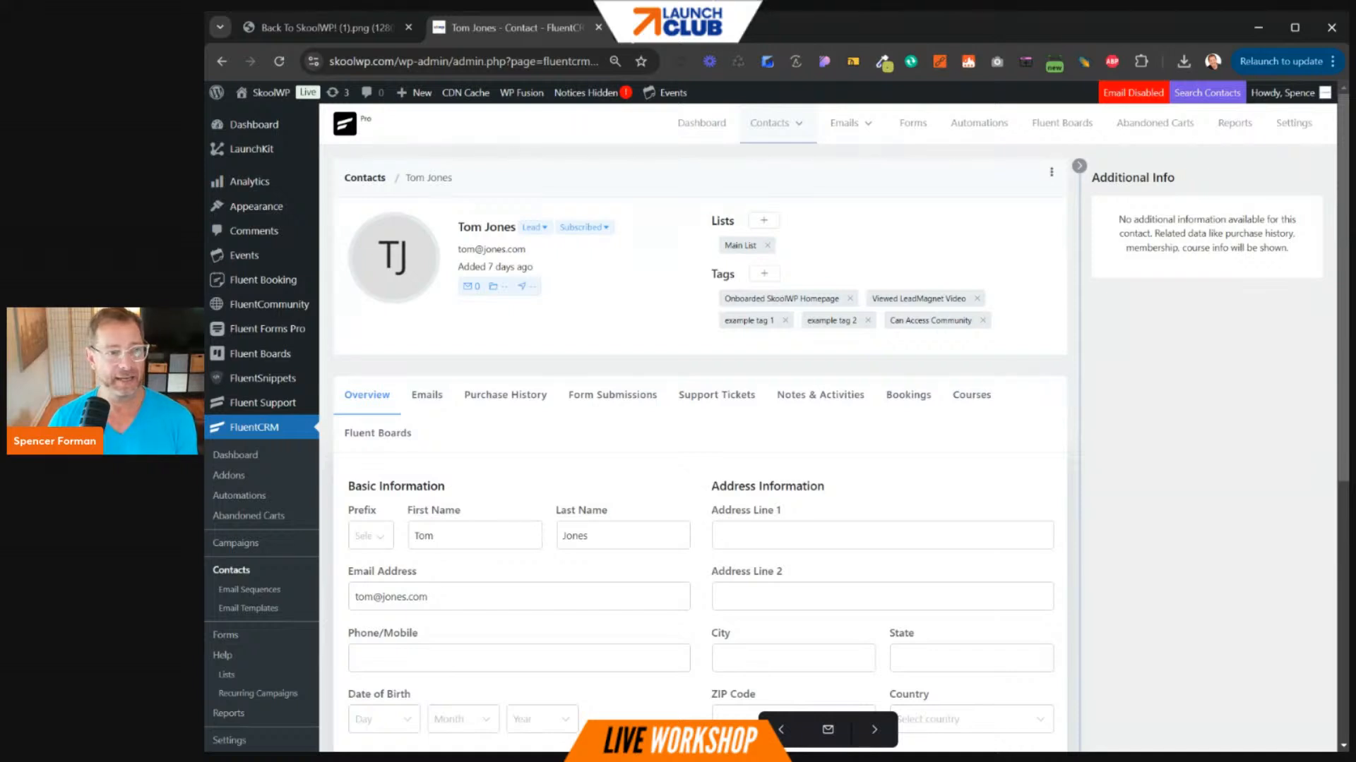
click(627, 28)
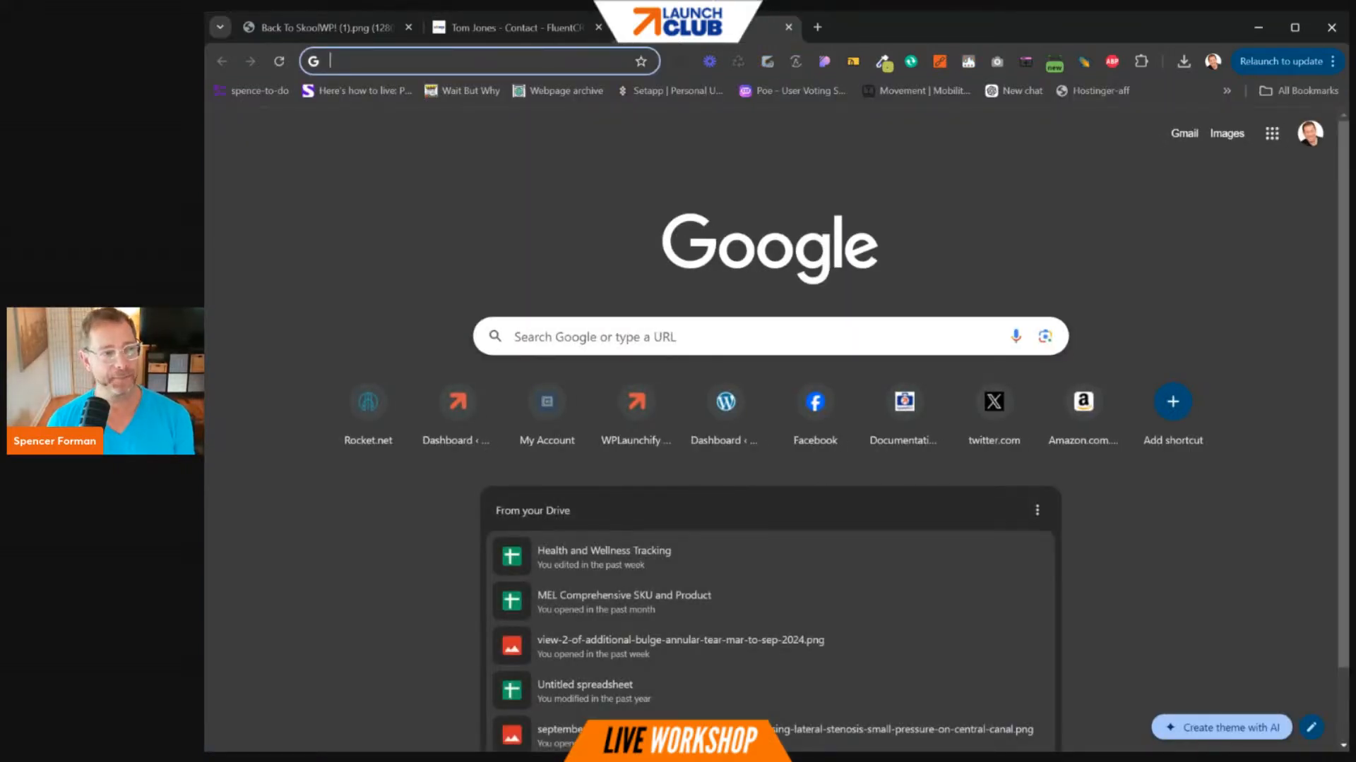
- Load the Pidginmoji News site from the 'pid' address-bar suggestion and browse its home page
text(pid)
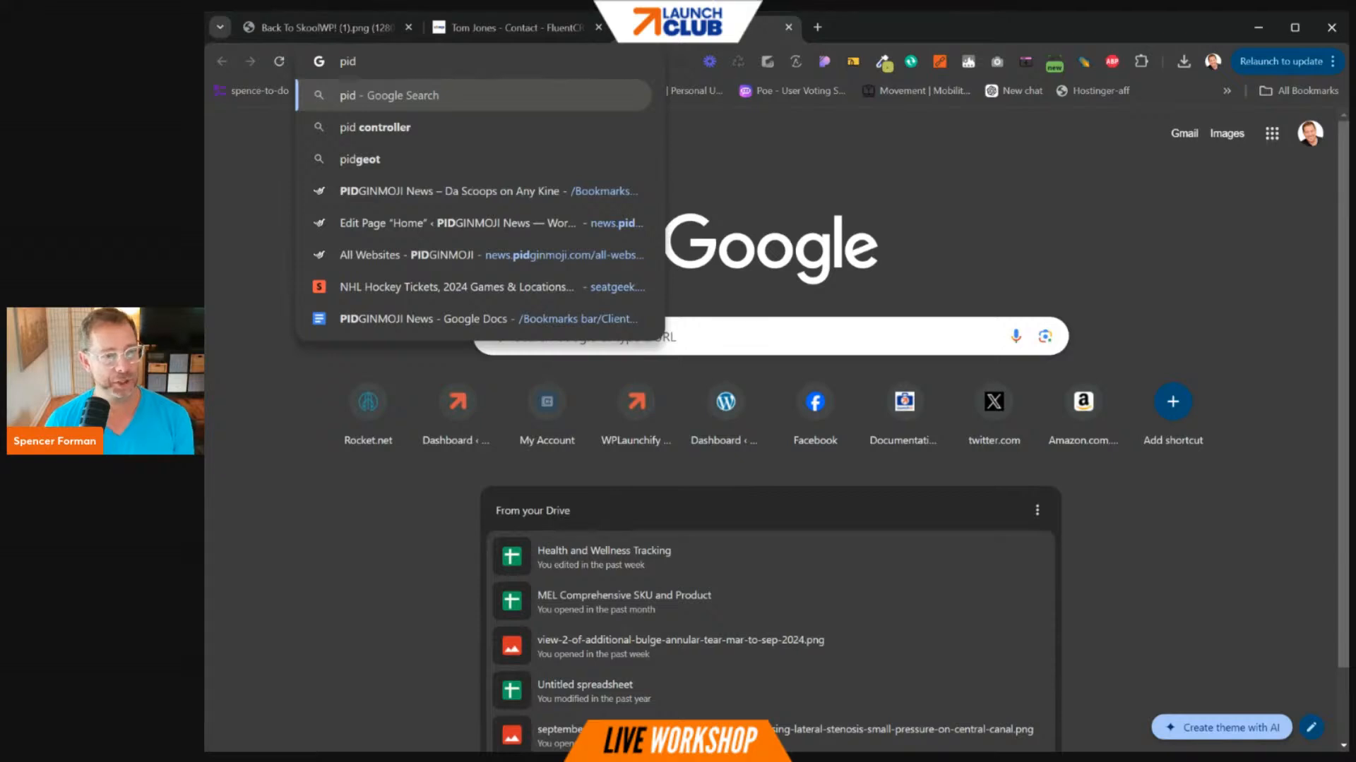
key(Down)
key(Down)
key(Down)
key(Return)
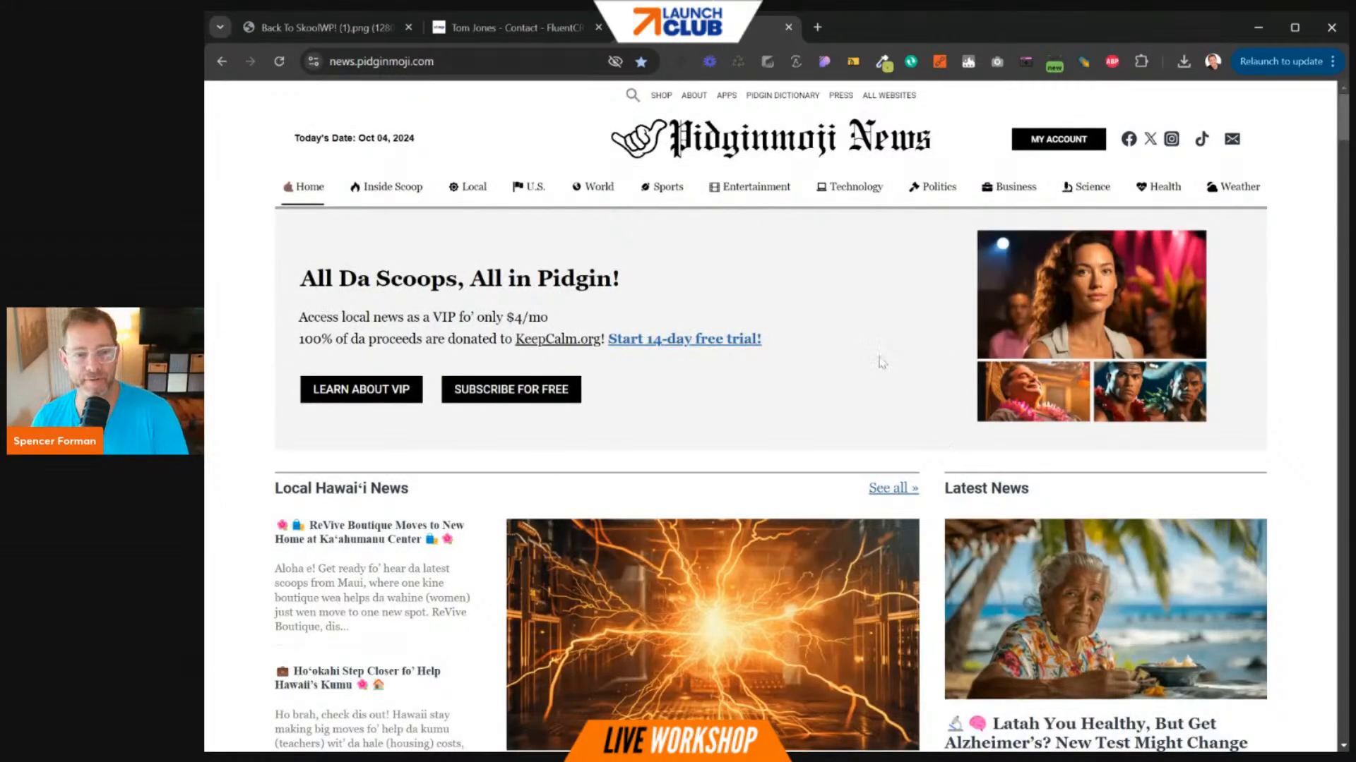
mouse_move(856, 189)
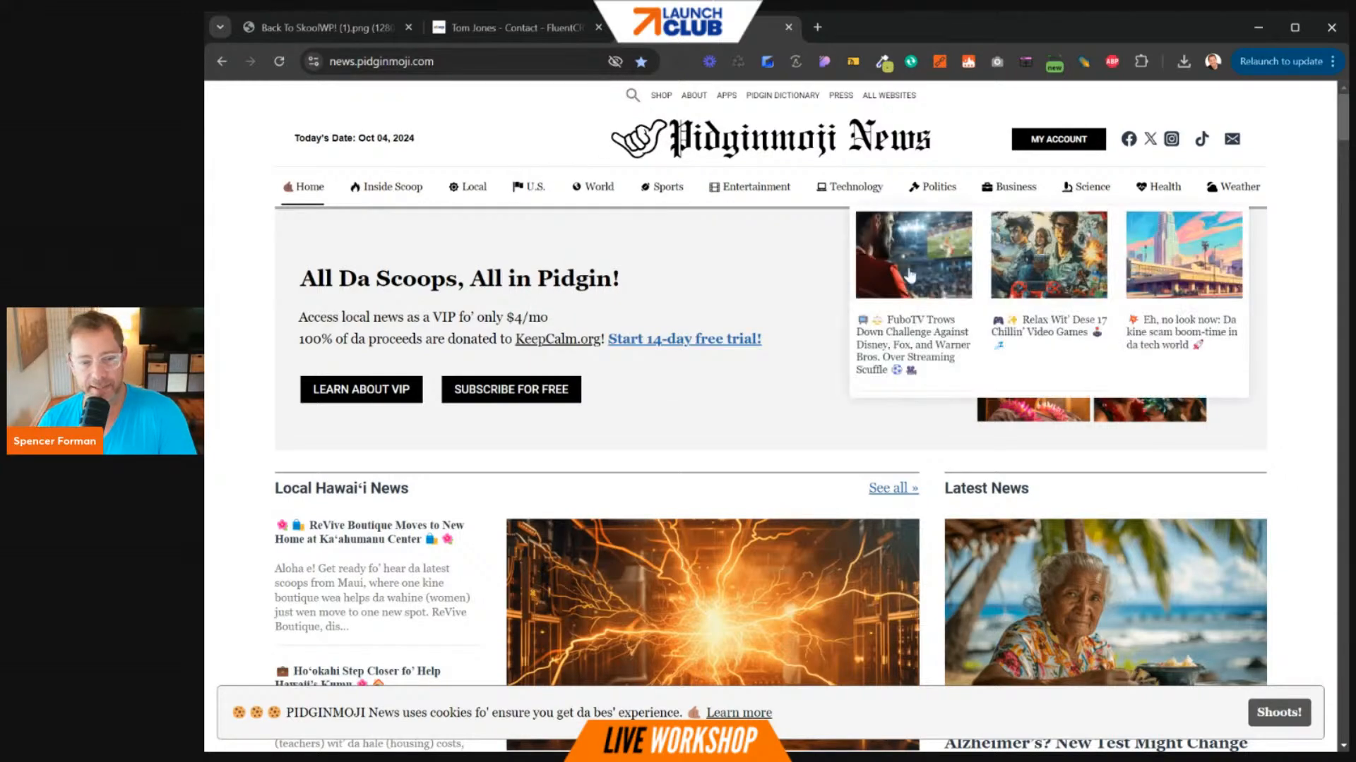
scroll(821, 408, down, 12)
scroll(821, 408, down, 5)
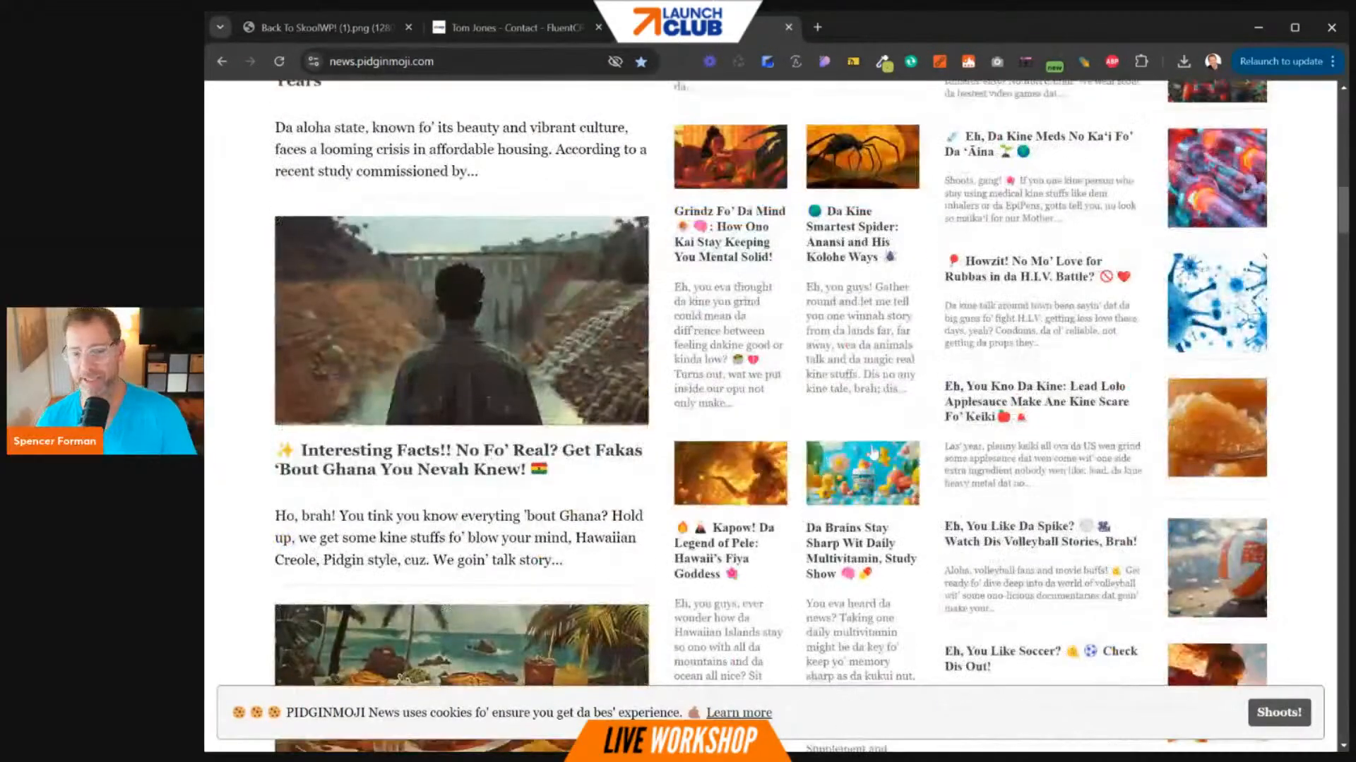
scroll(821, 409, up, 15)
scroll(997, 398, down, 12)
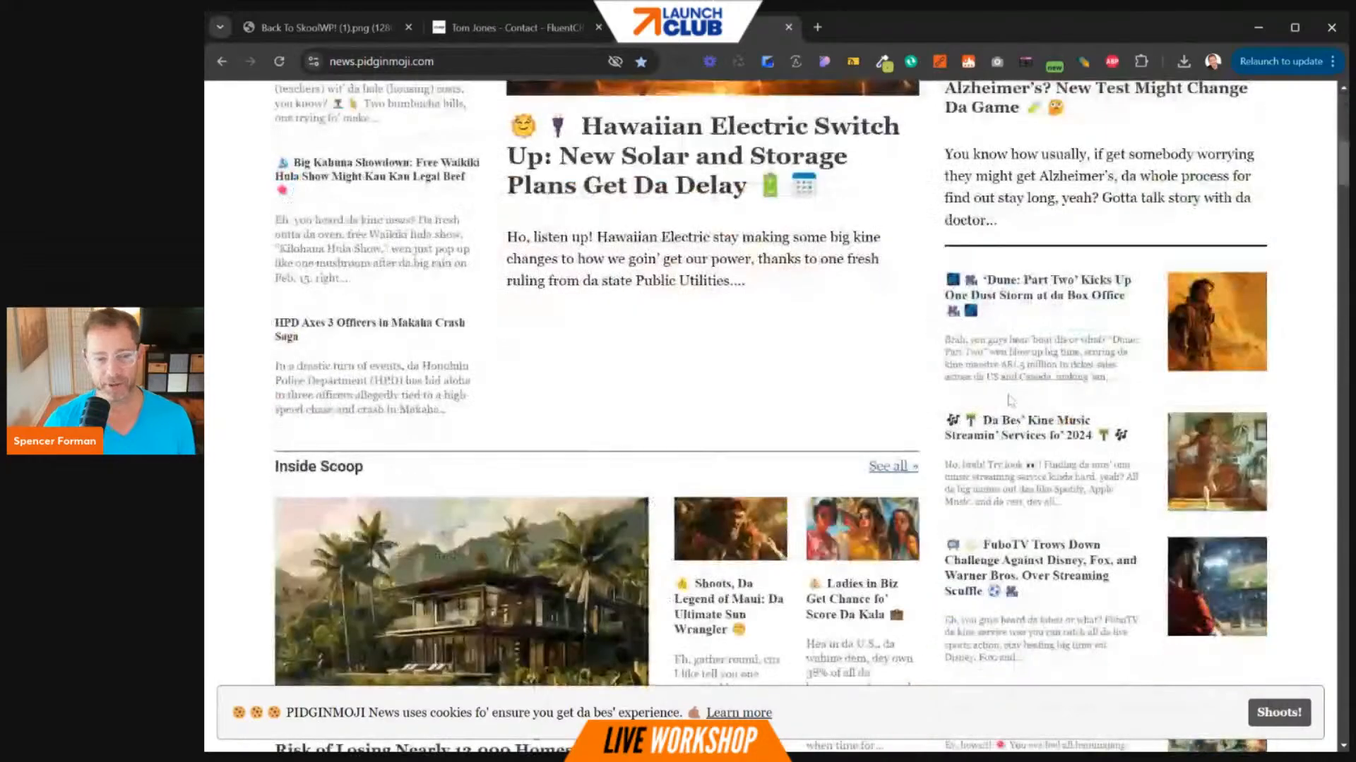
scroll(996, 398, up, 12)
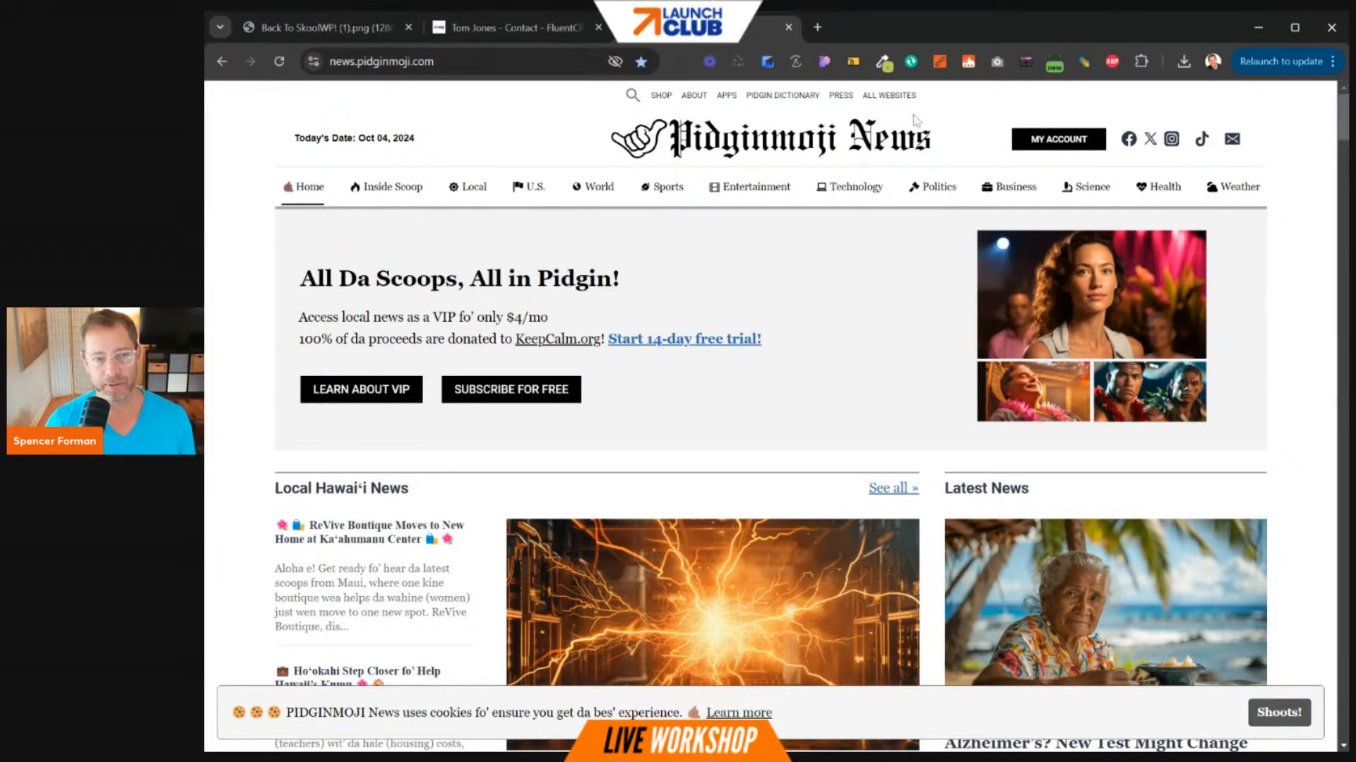
- Open the ALL WEBSITES page and look over the network's four news sites
click(901, 97)
mouse_move(1060, 204)
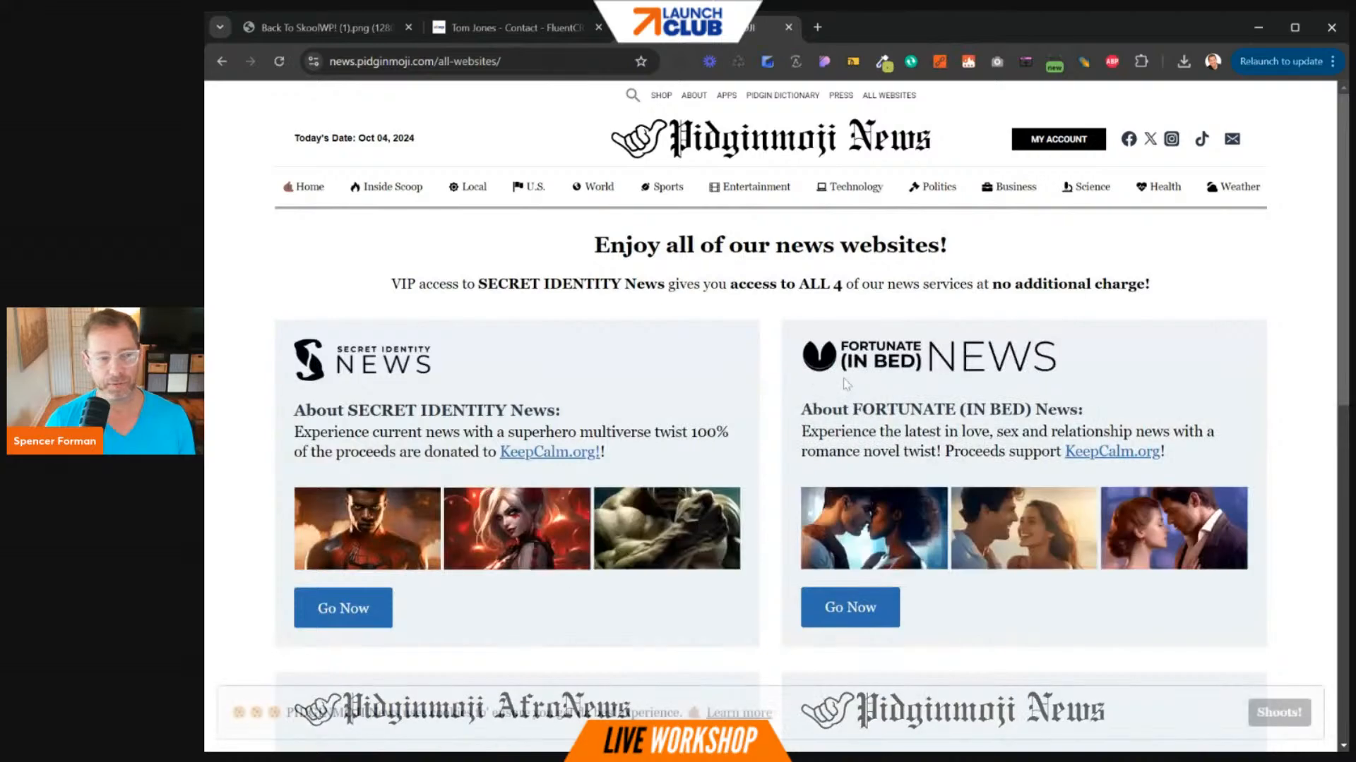
scroll(763, 353, down, 4)
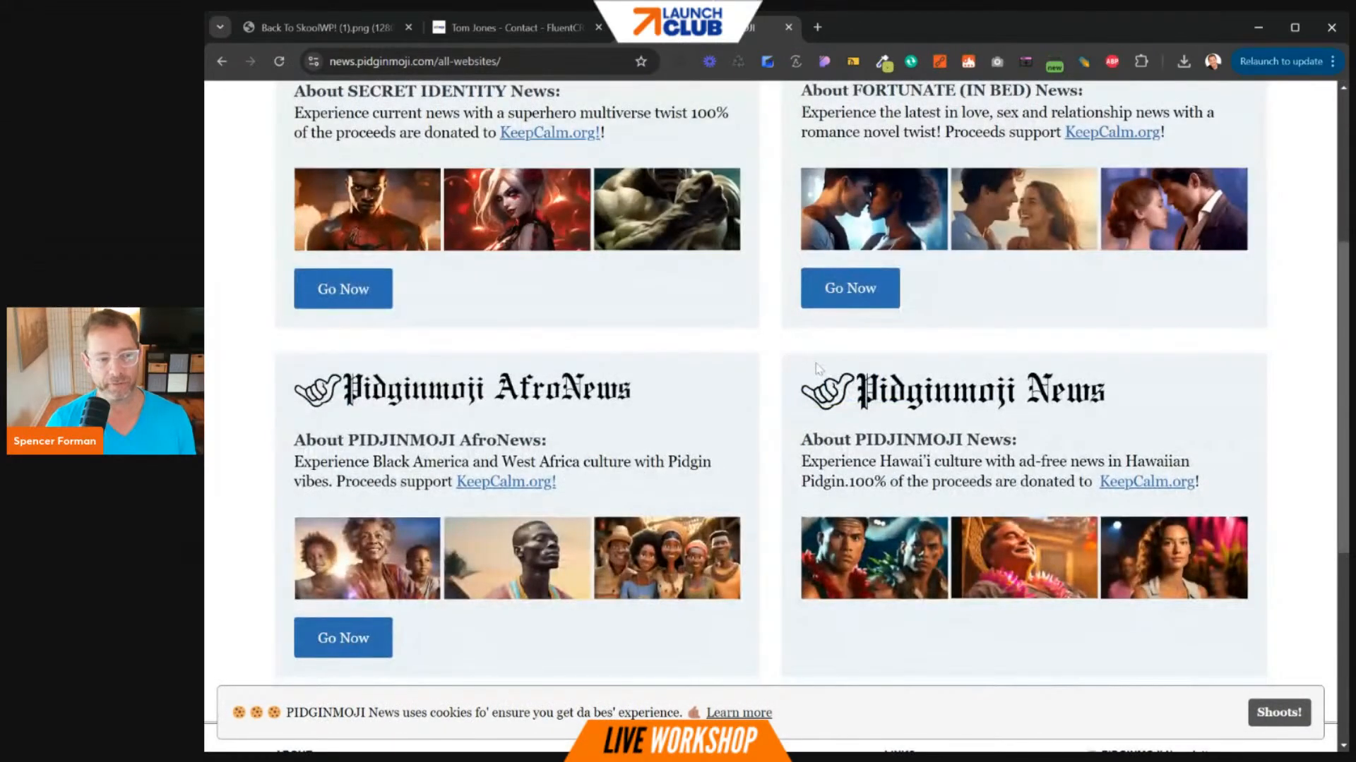
scroll(706, 396, down, 5)
scroll(614, 417, up, 6)
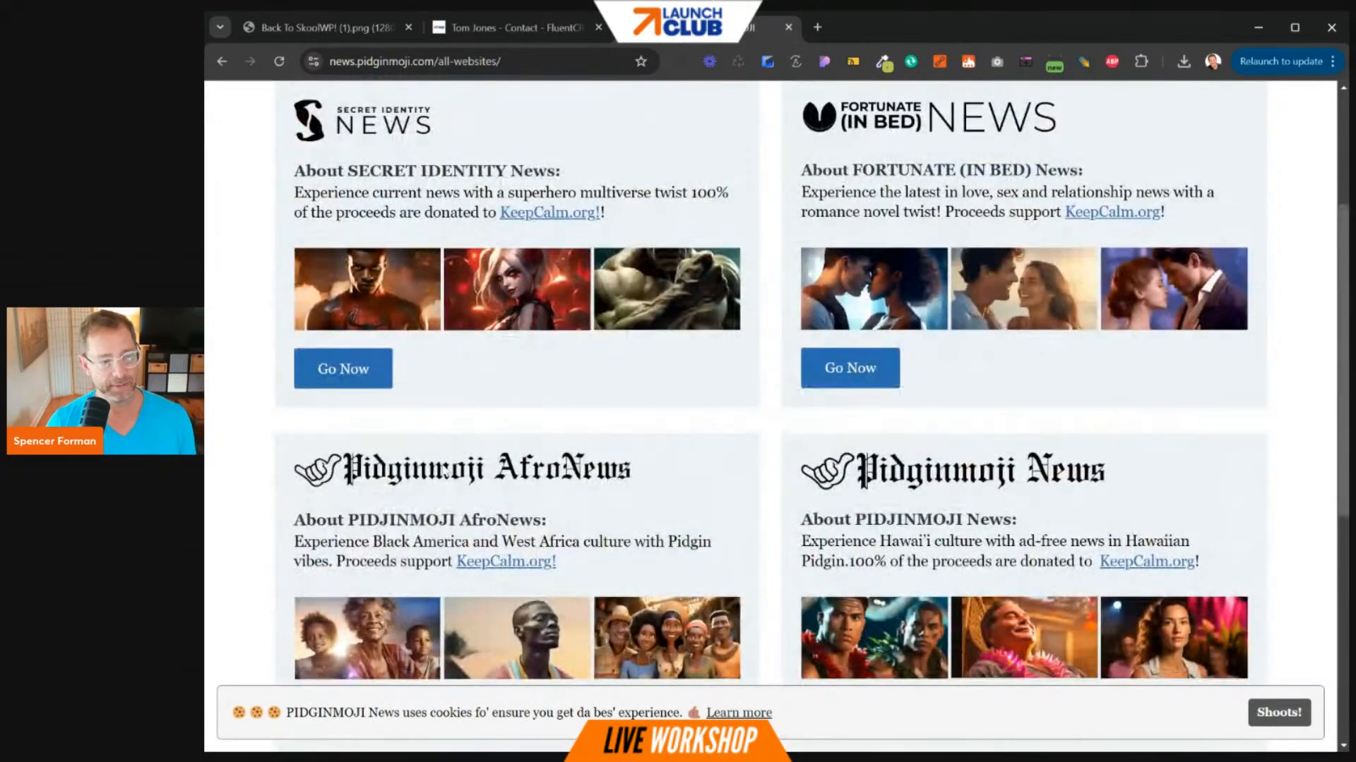
scroll(399, 275, up, 3)
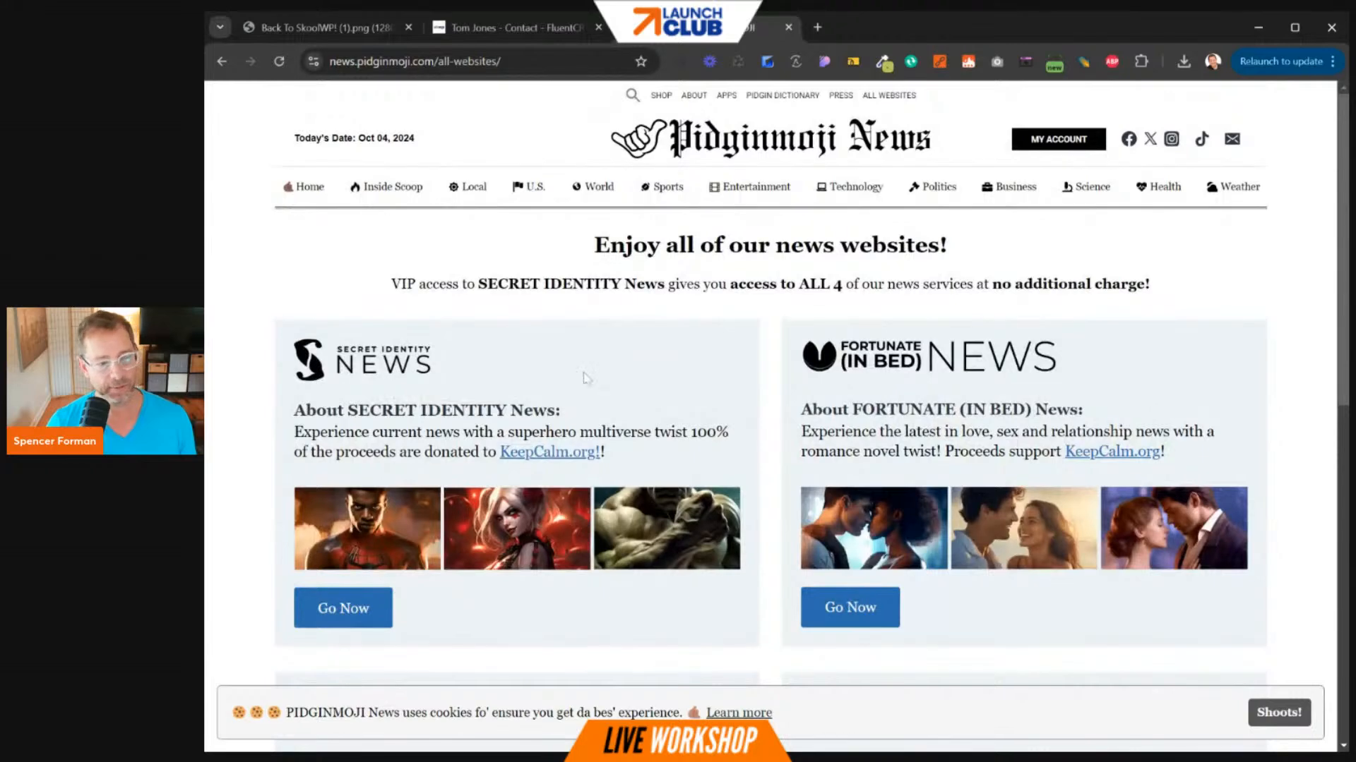
scroll(970, 349, down, 3)
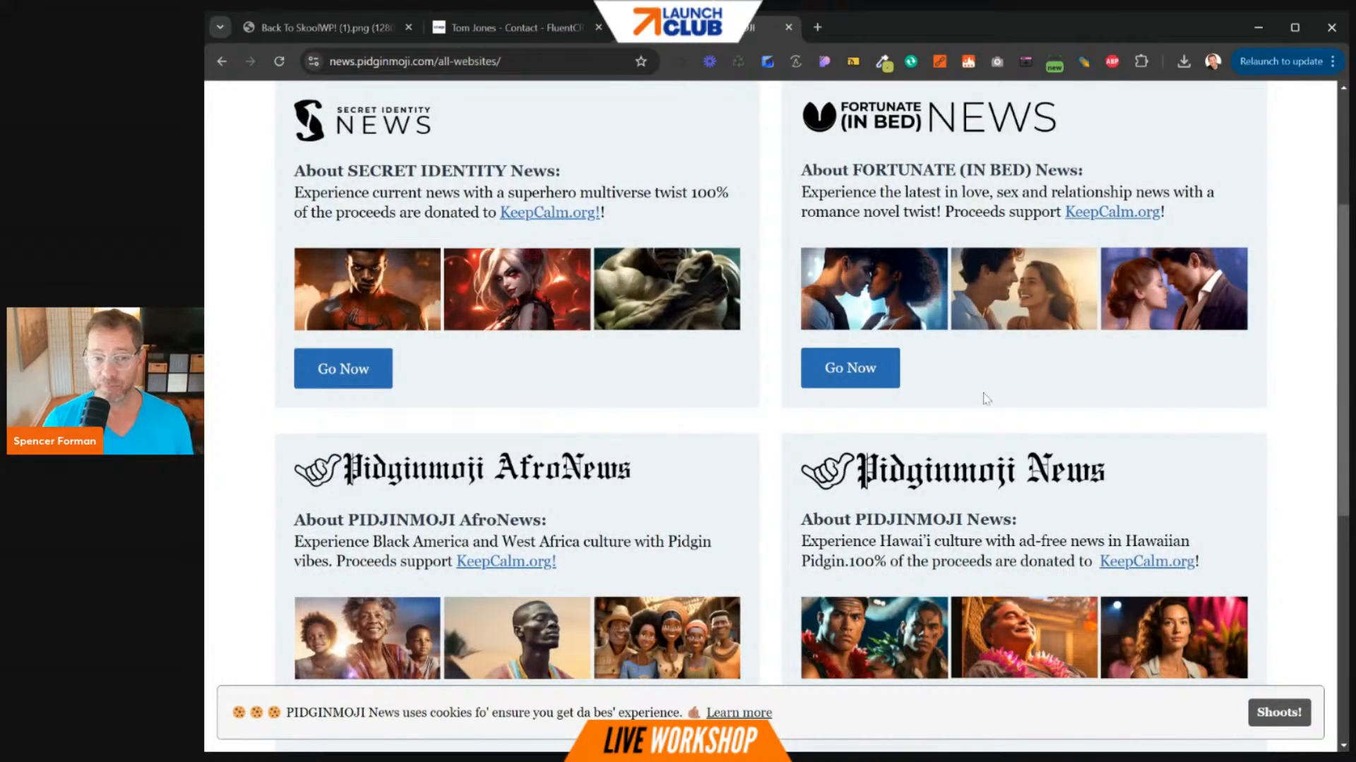
scroll(984, 395, up, 3)
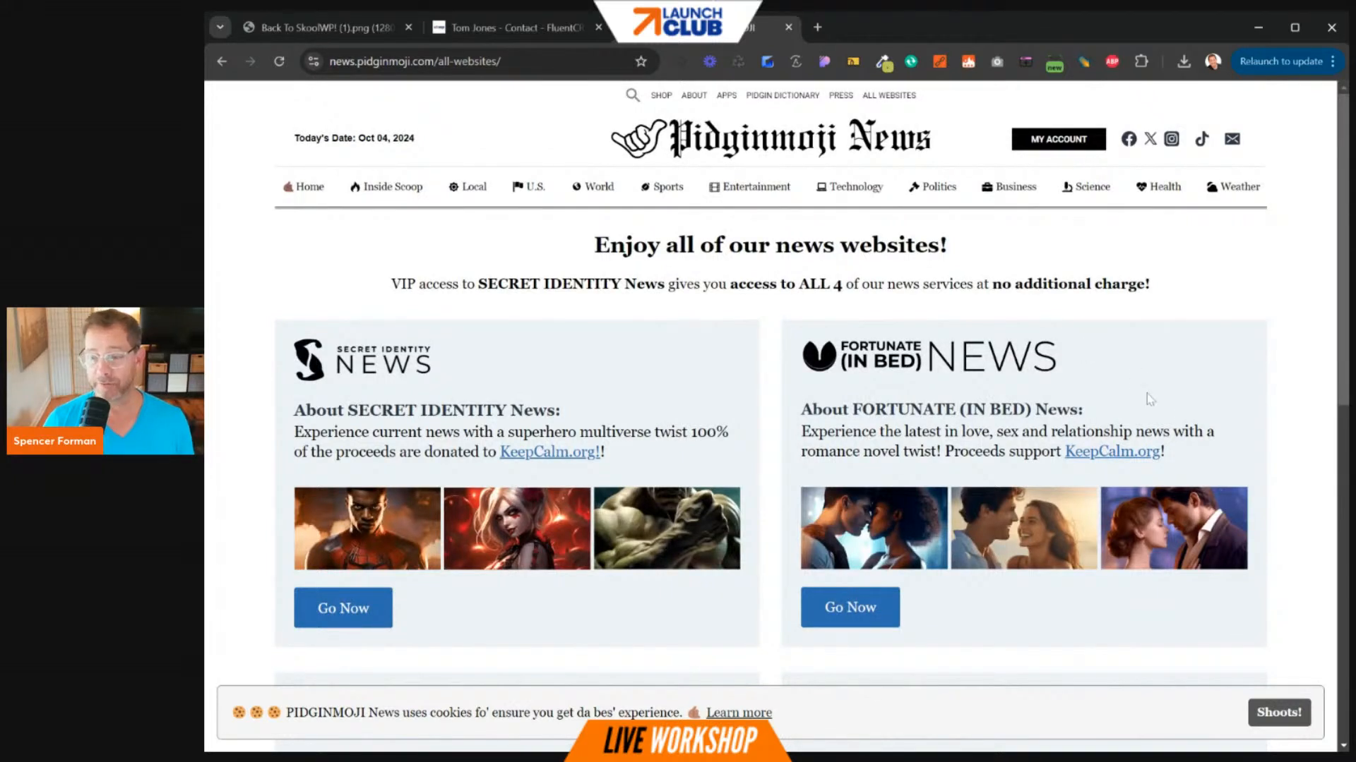
- Try the Fortunate (In Bed) News link, then close its Coming Soon tab
click(878, 608)
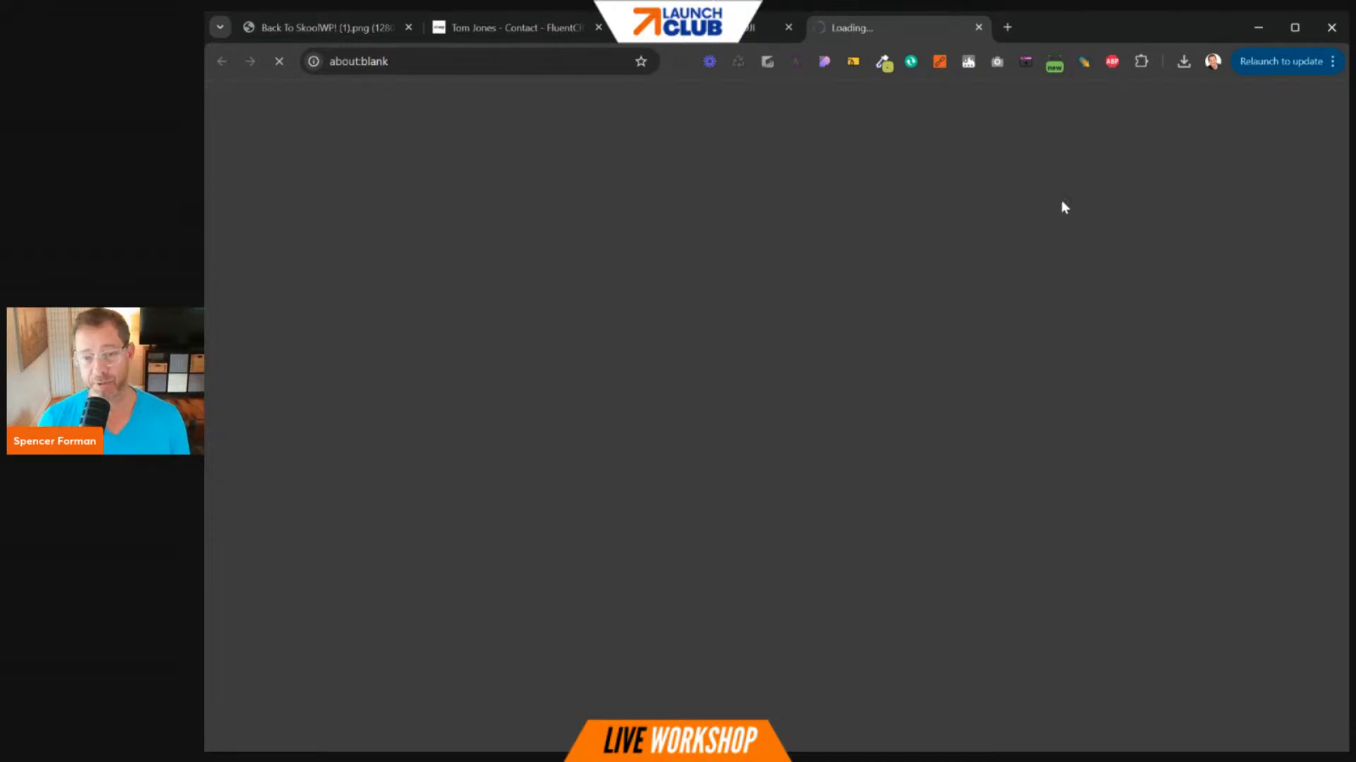
scroll(1059, 187, down, 1)
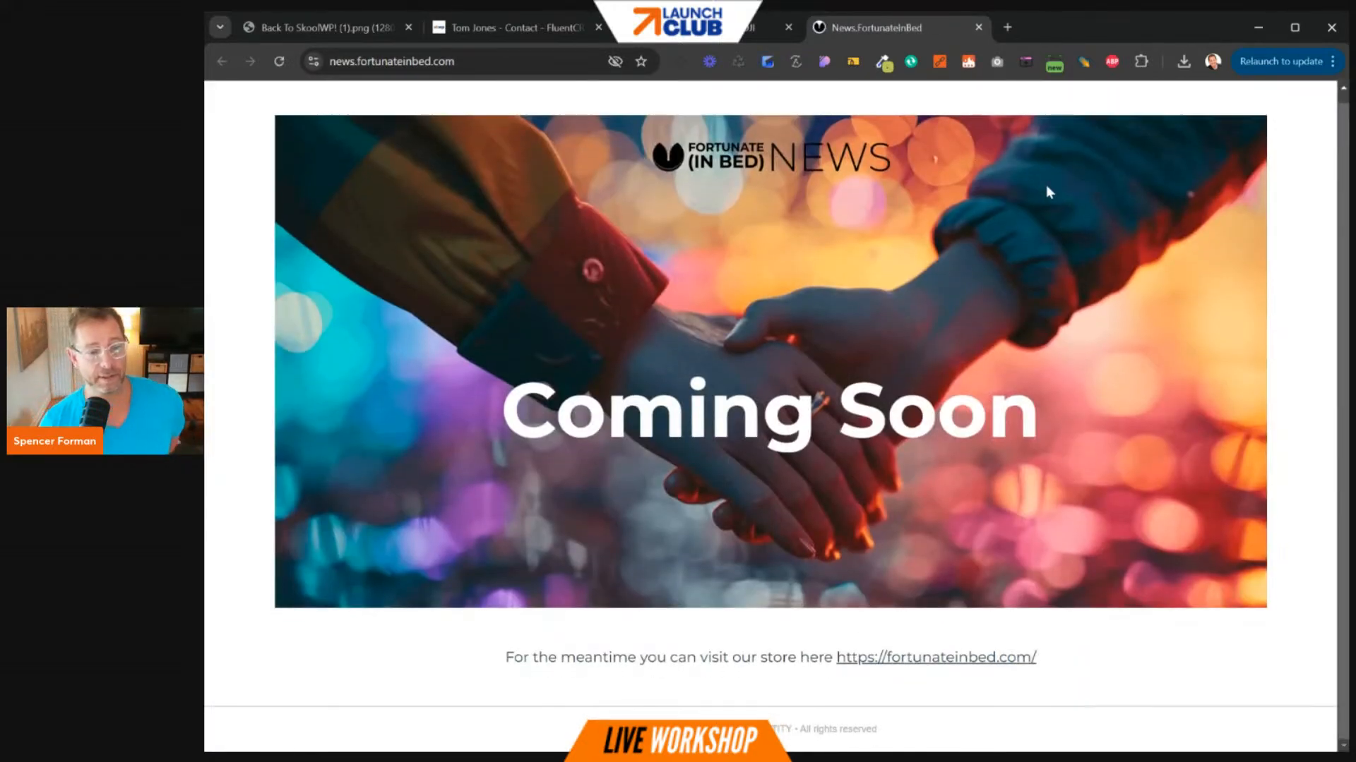
click(979, 27)
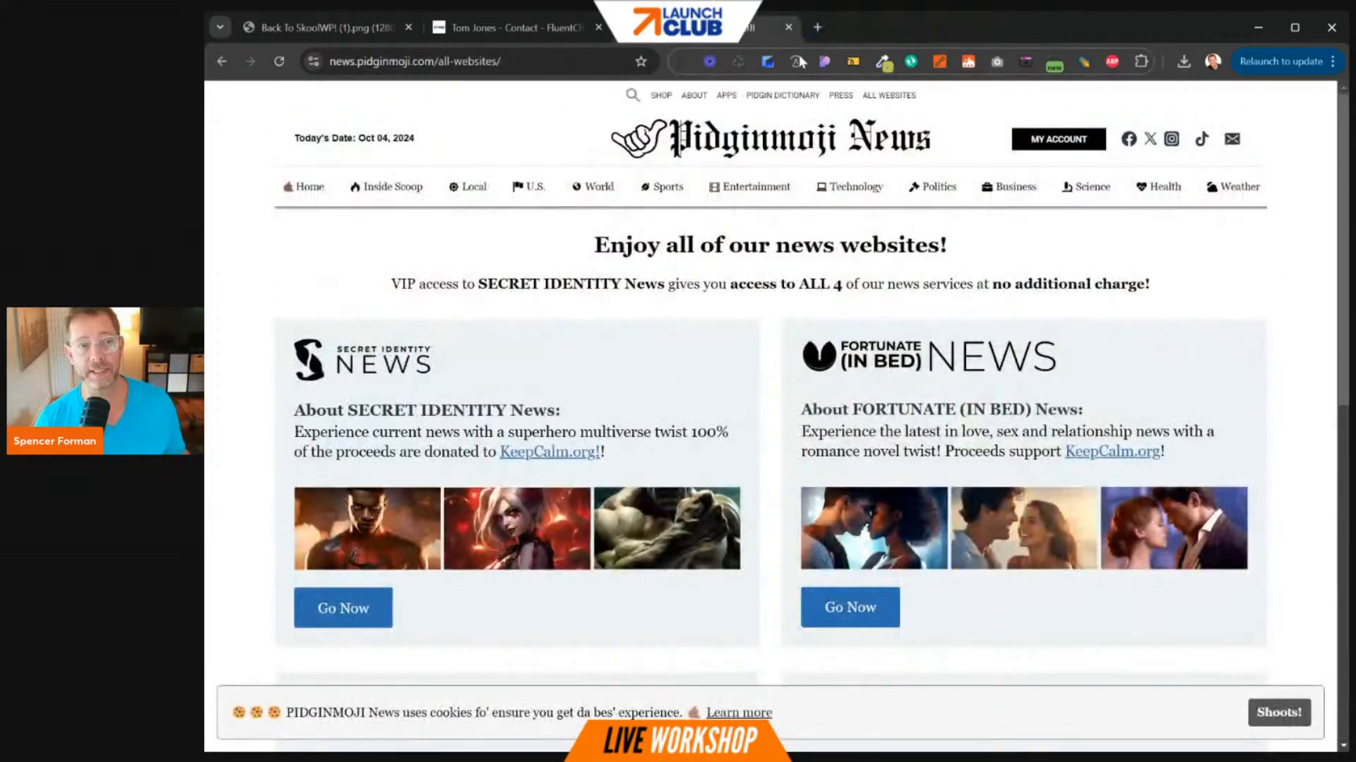
- Close the news tab to return to the demo contact's profile with its five tags
click(789, 28)
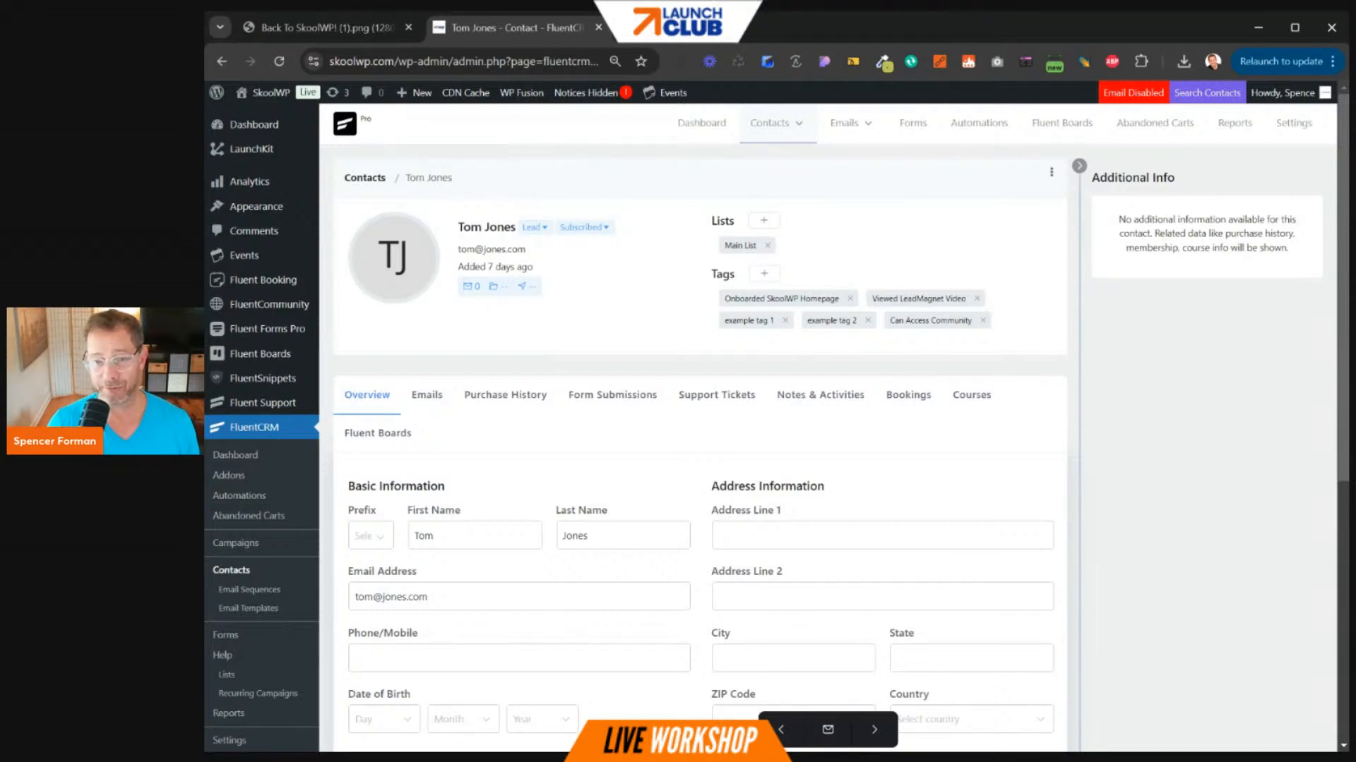
- Visit the live SkoolWP site from the admin bar and open the Community feed
mouse_move(269, 92)
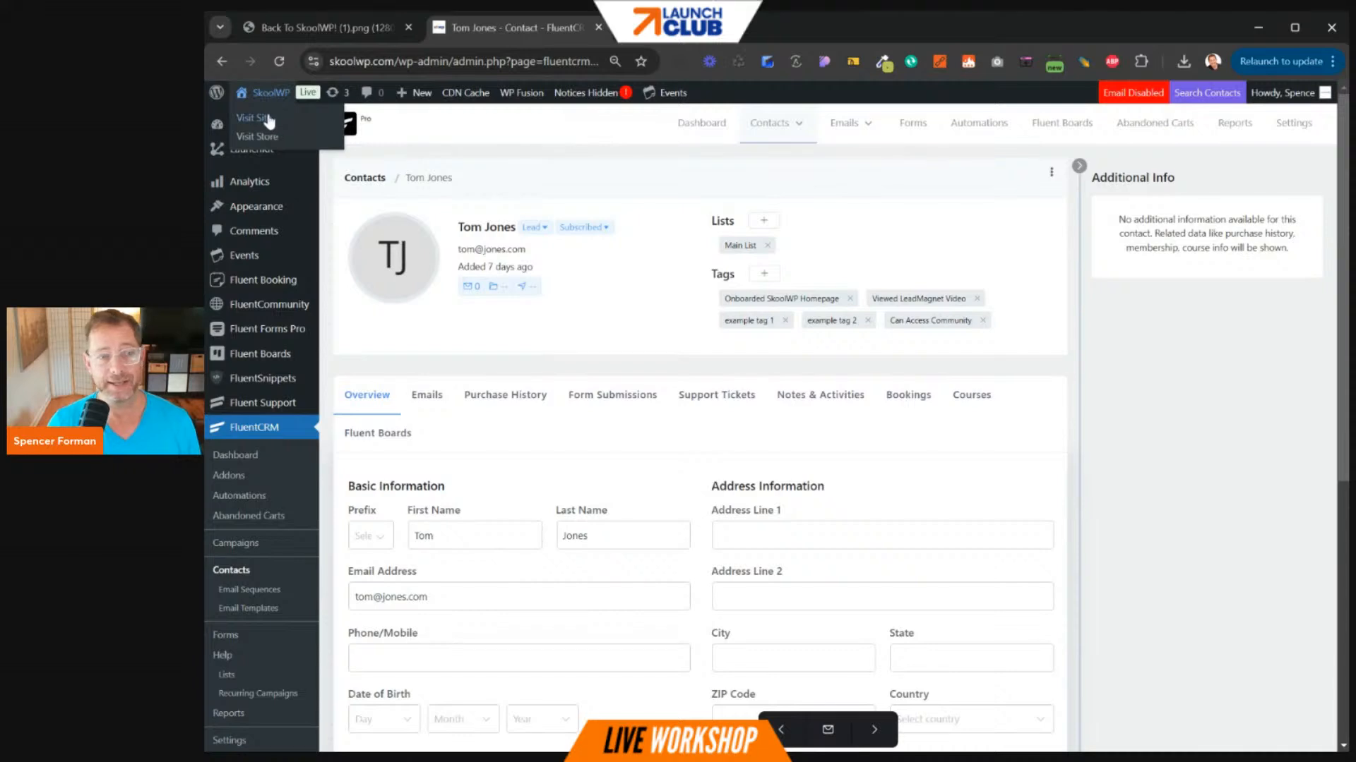
click(269, 121)
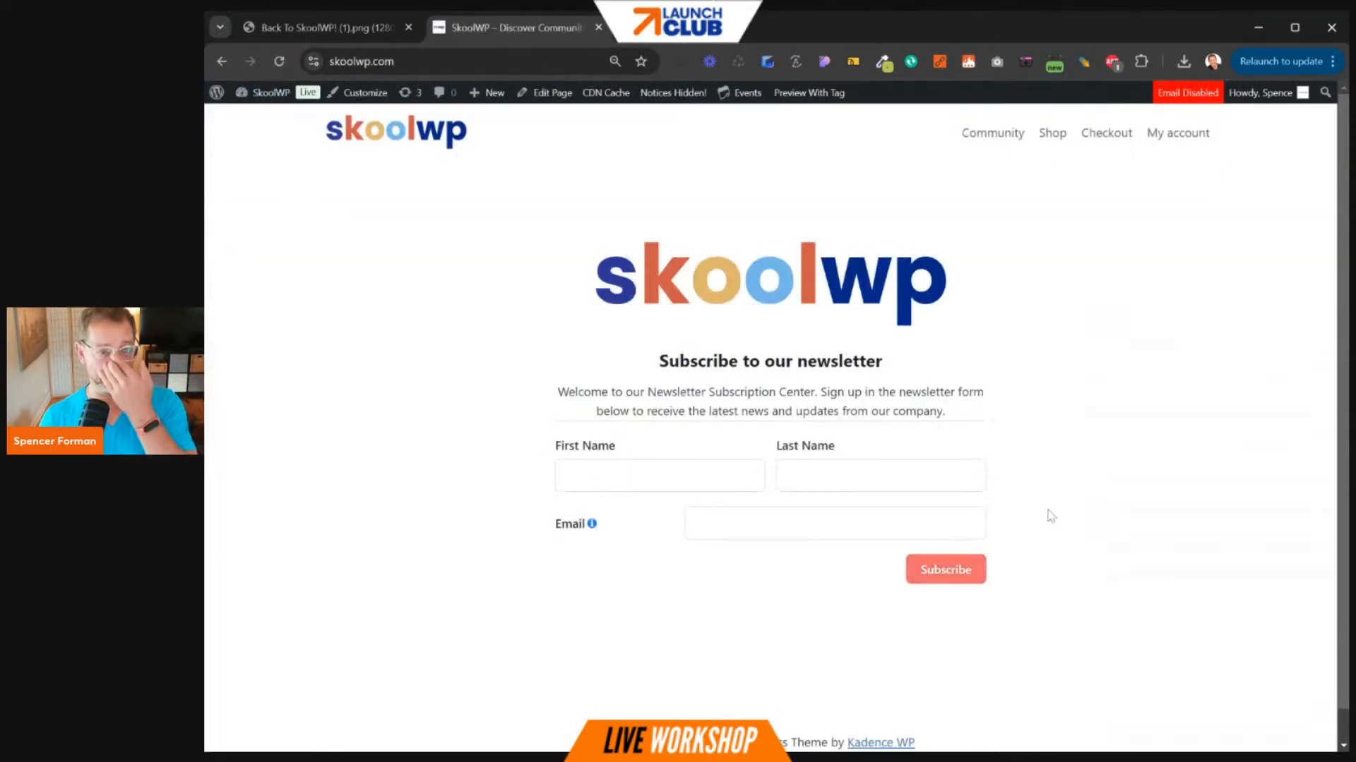
click(986, 142)
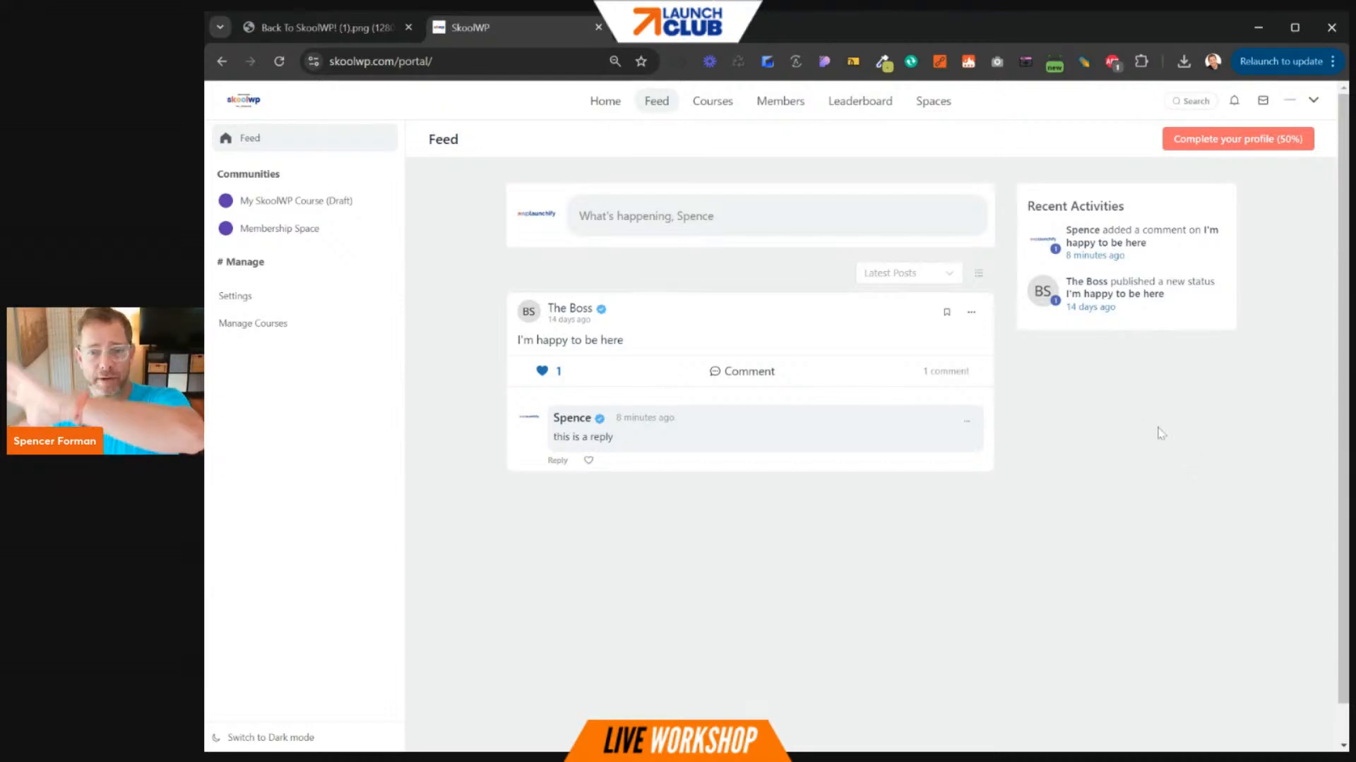
- Review the admin's Complete your profile form and Spaces tab, then open the Spaces directory
click(1222, 141)
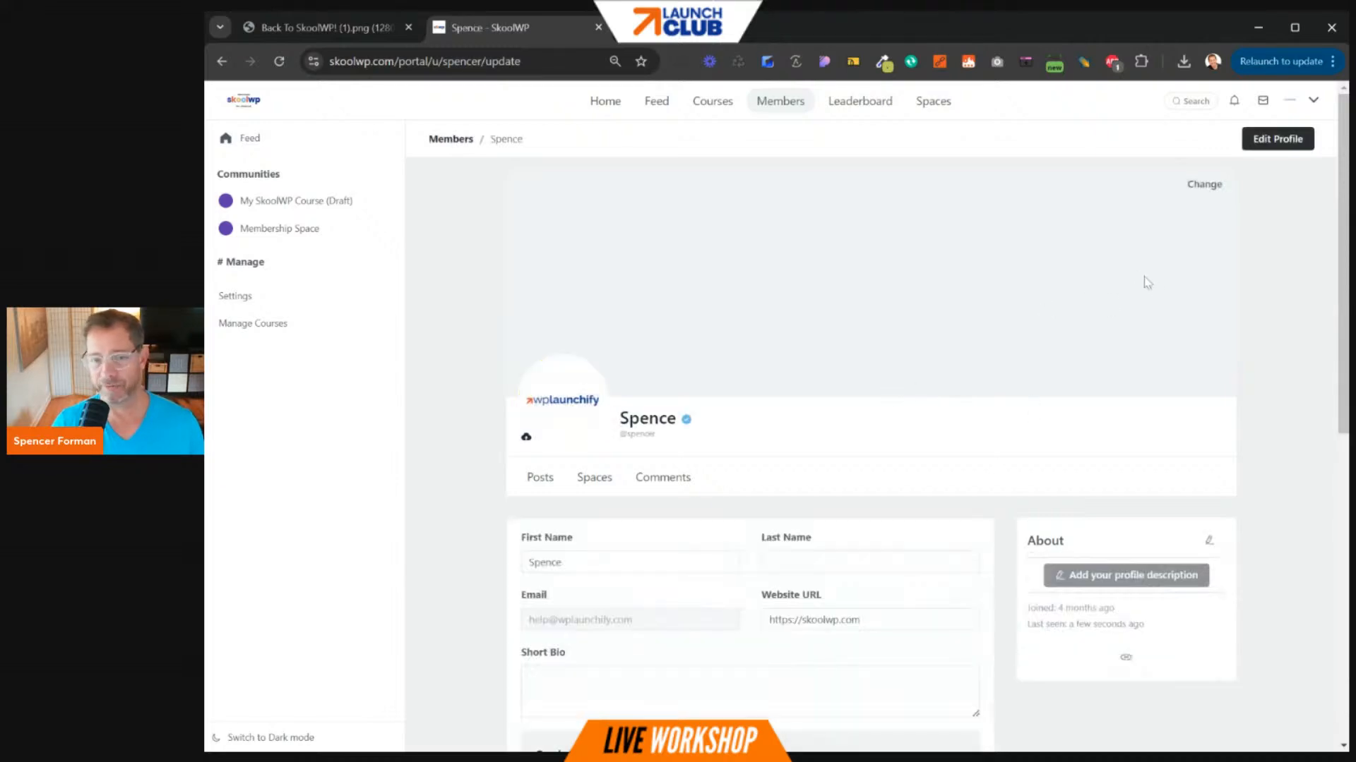
scroll(999, 339, down, 5)
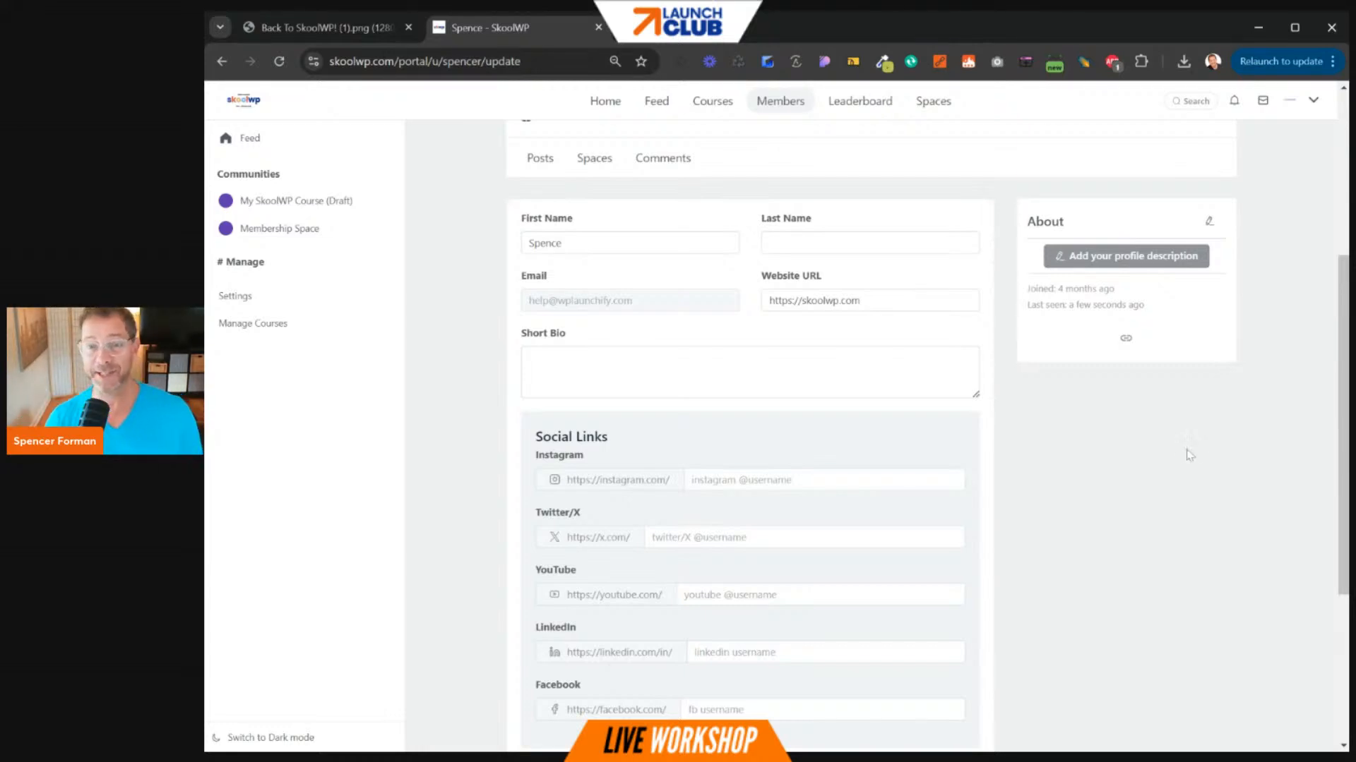
scroll(1186, 455, down, 4)
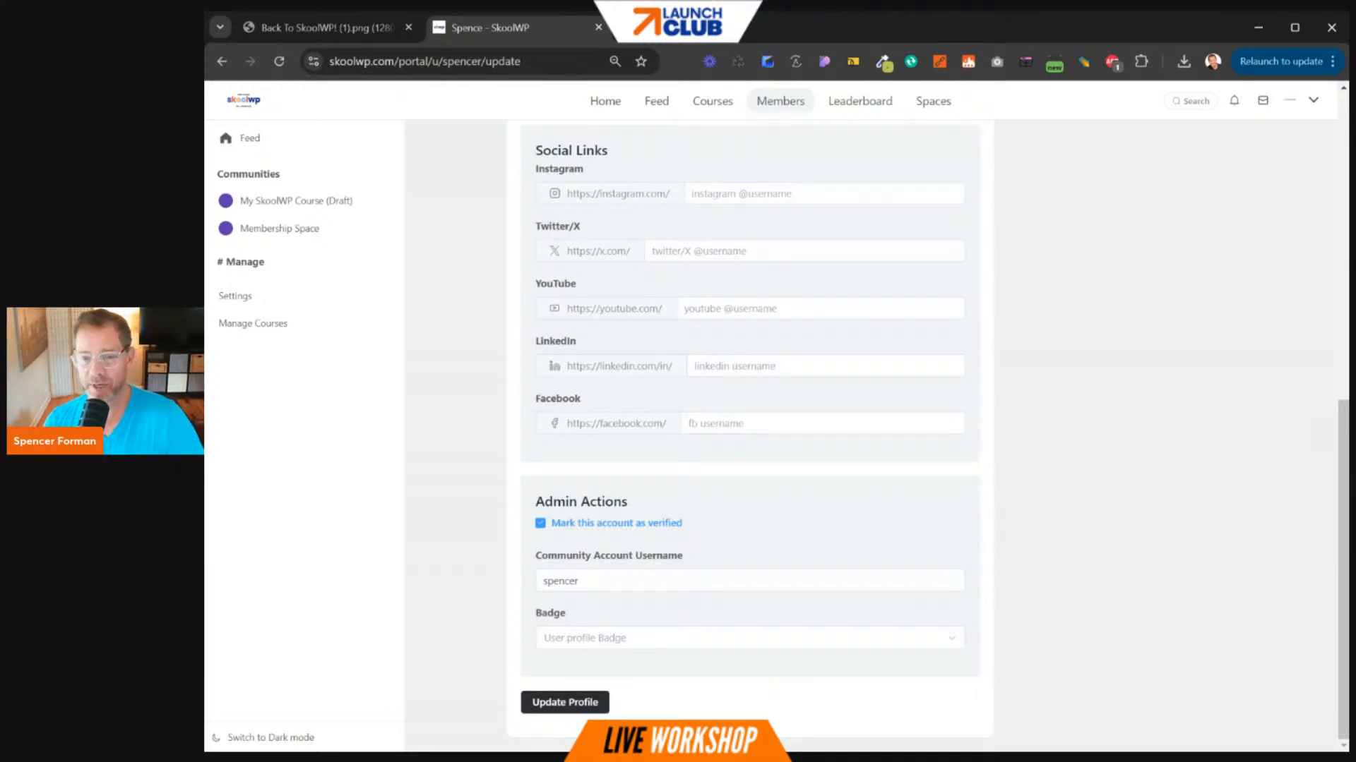
scroll(1197, 425, up, 9)
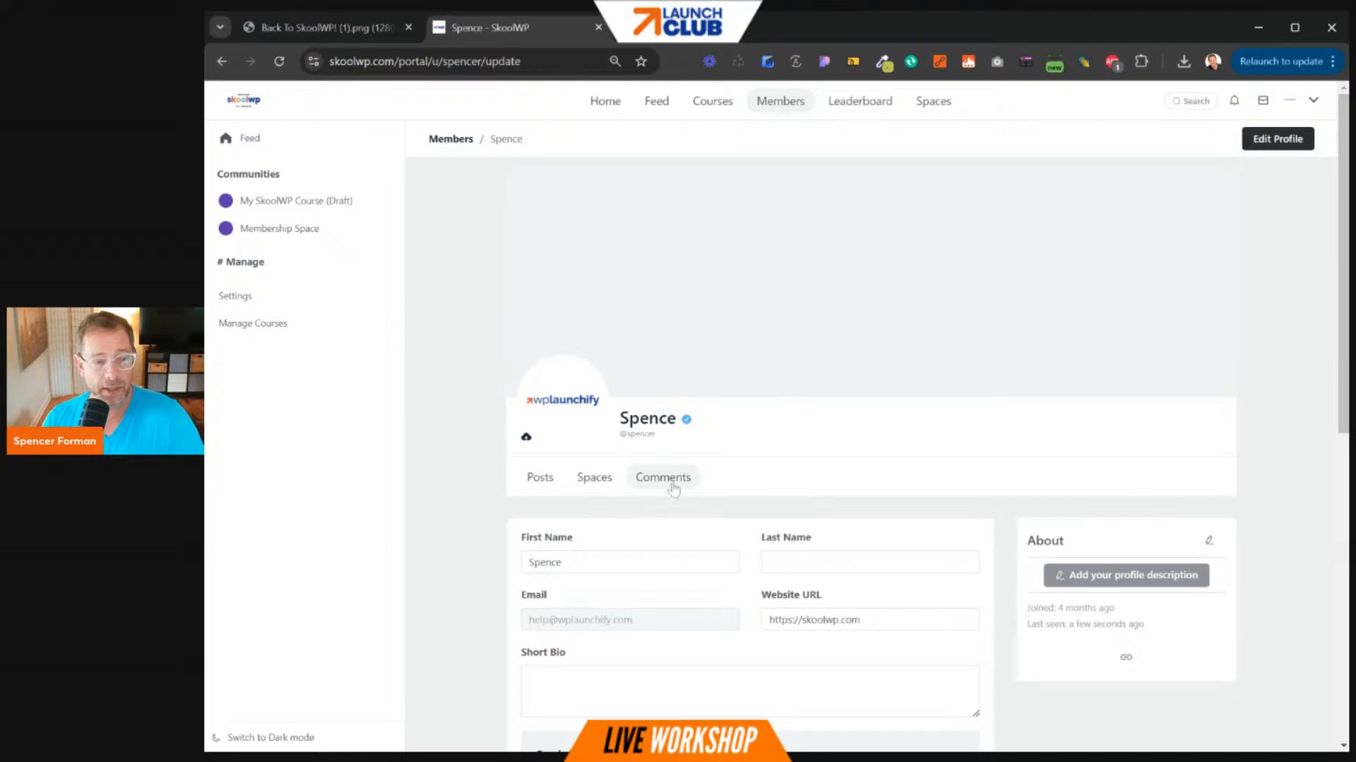
click(604, 486)
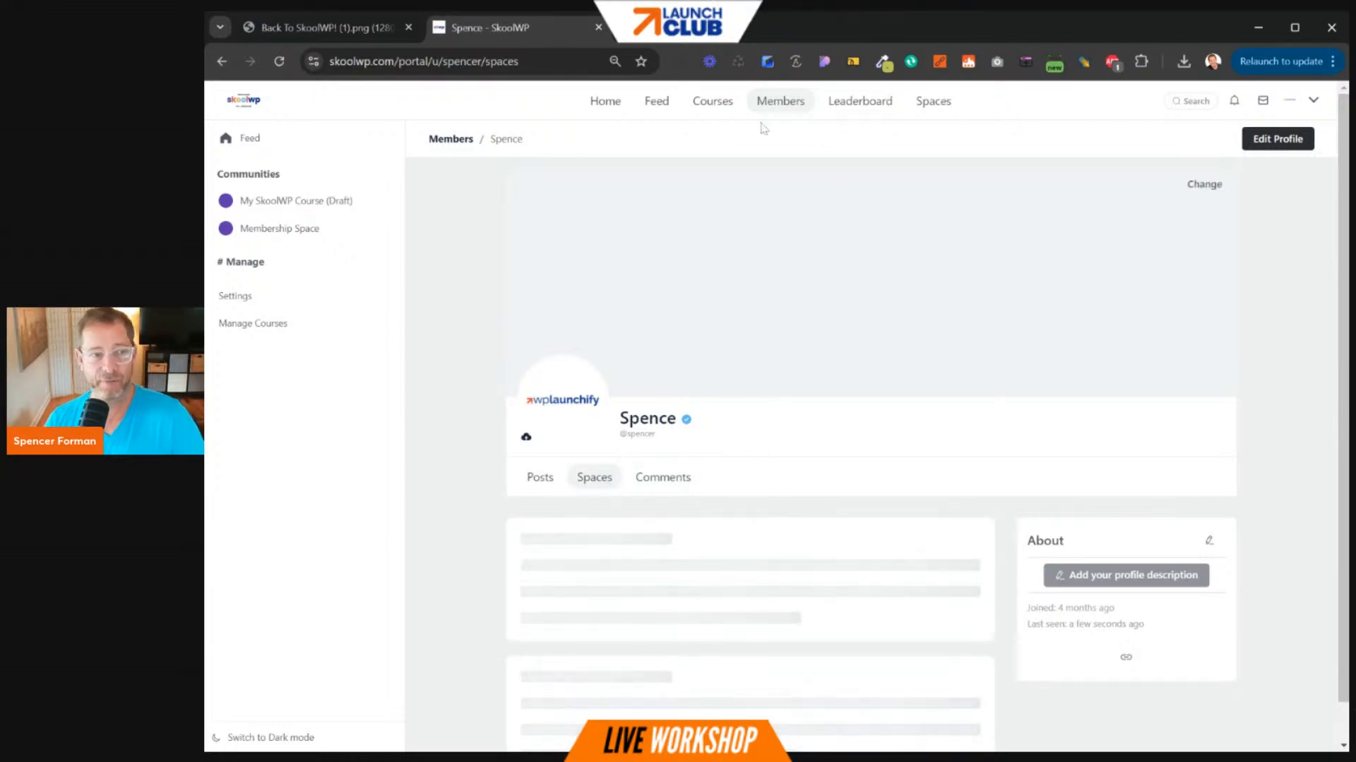
click(933, 102)
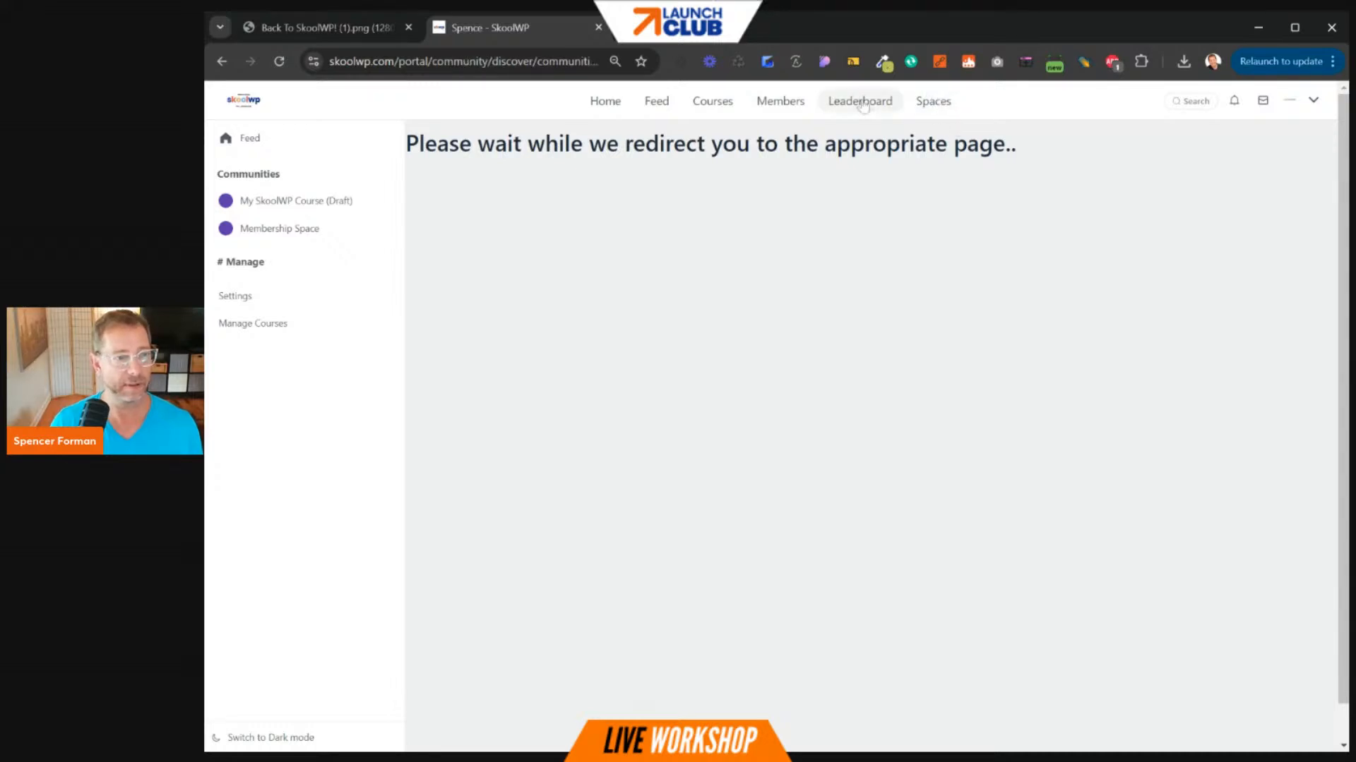
- Open portal Settings and go to Space Groups, showing the Communities group and its two spaces
click(246, 303)
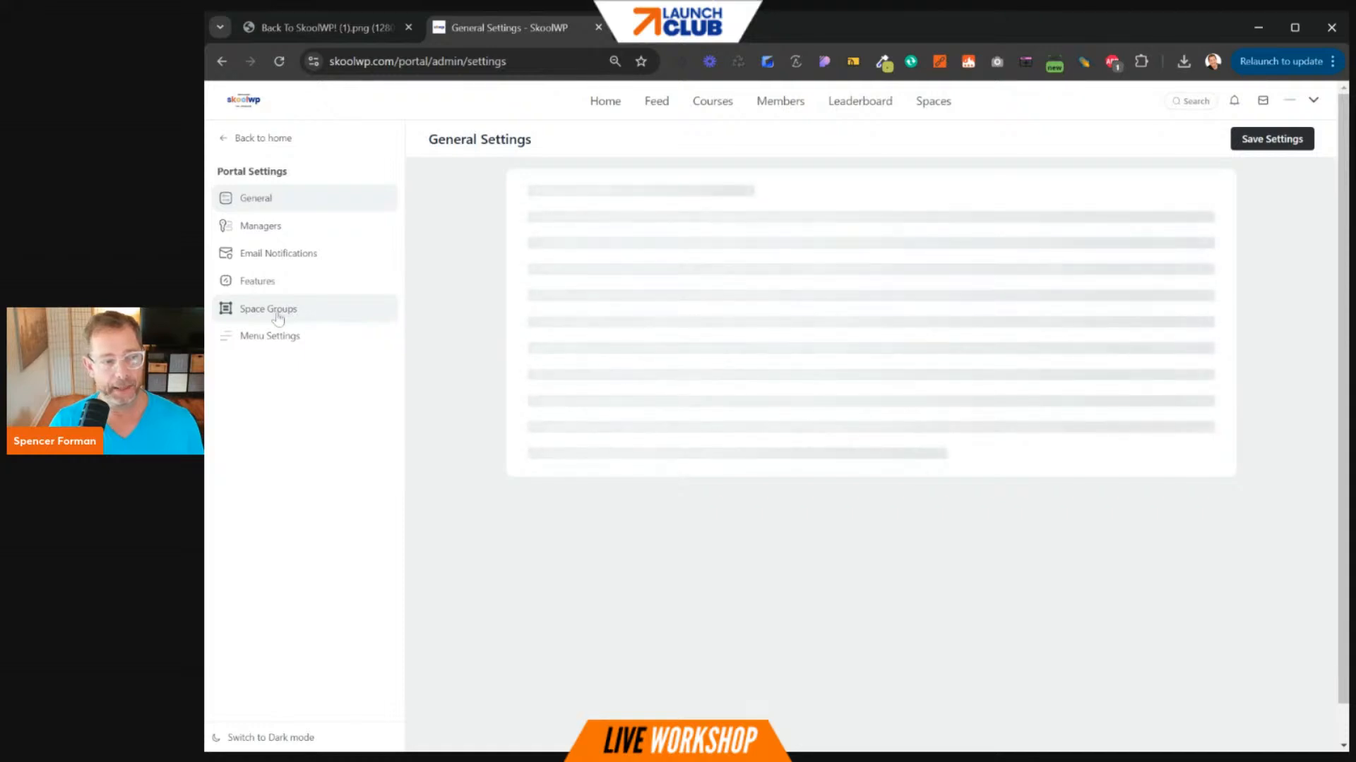
click(281, 312)
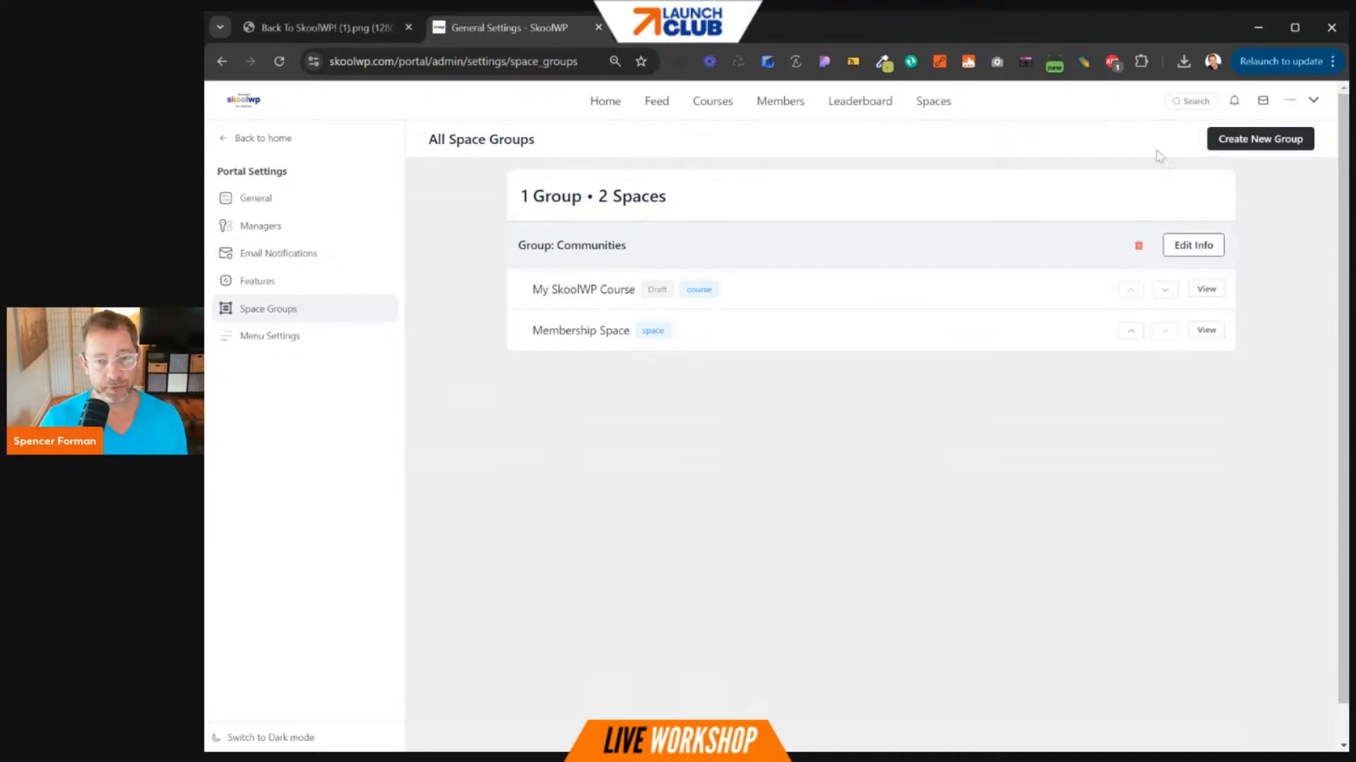
- Open the Create a new Group form from the All Space Groups page
click(1230, 141)
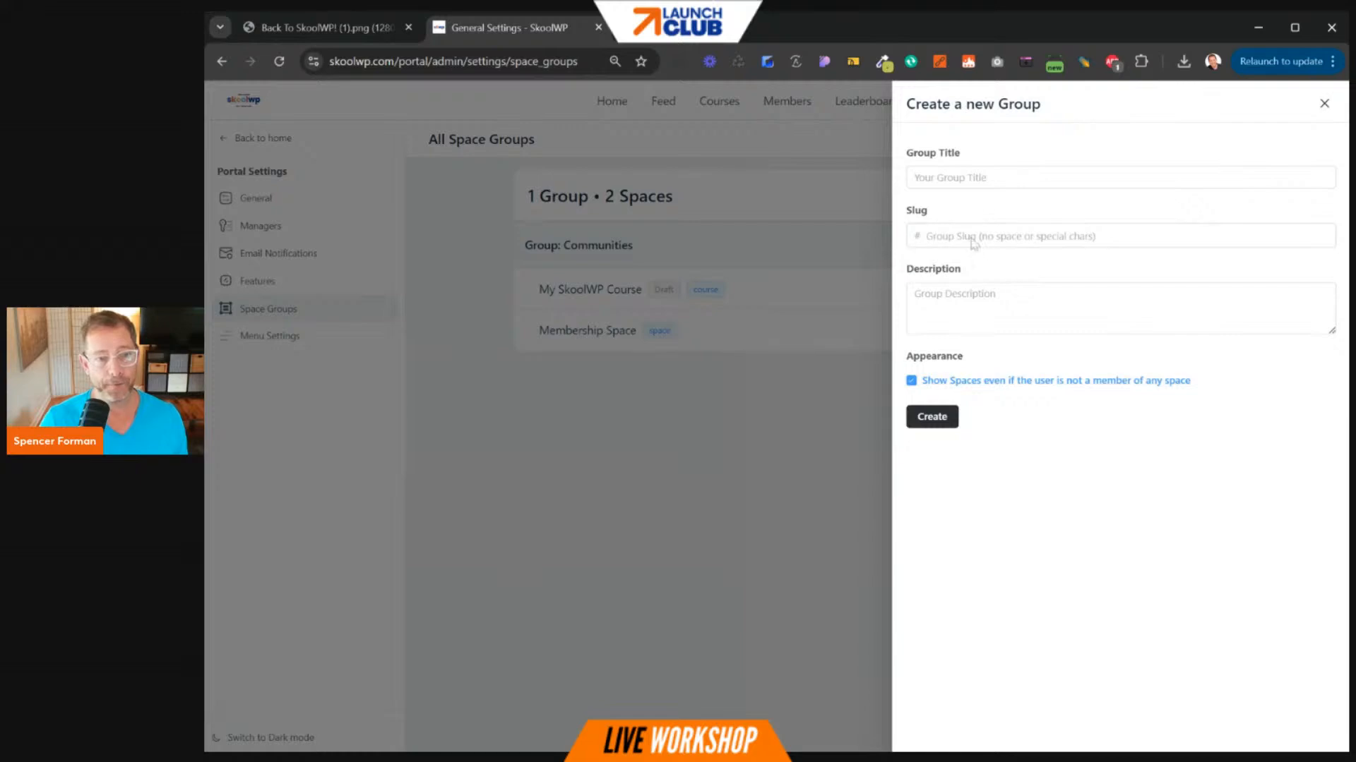
- Create the group 'A New Group' with slug new-group and description 'It's a new grou'
click(932, 182)
text(A )
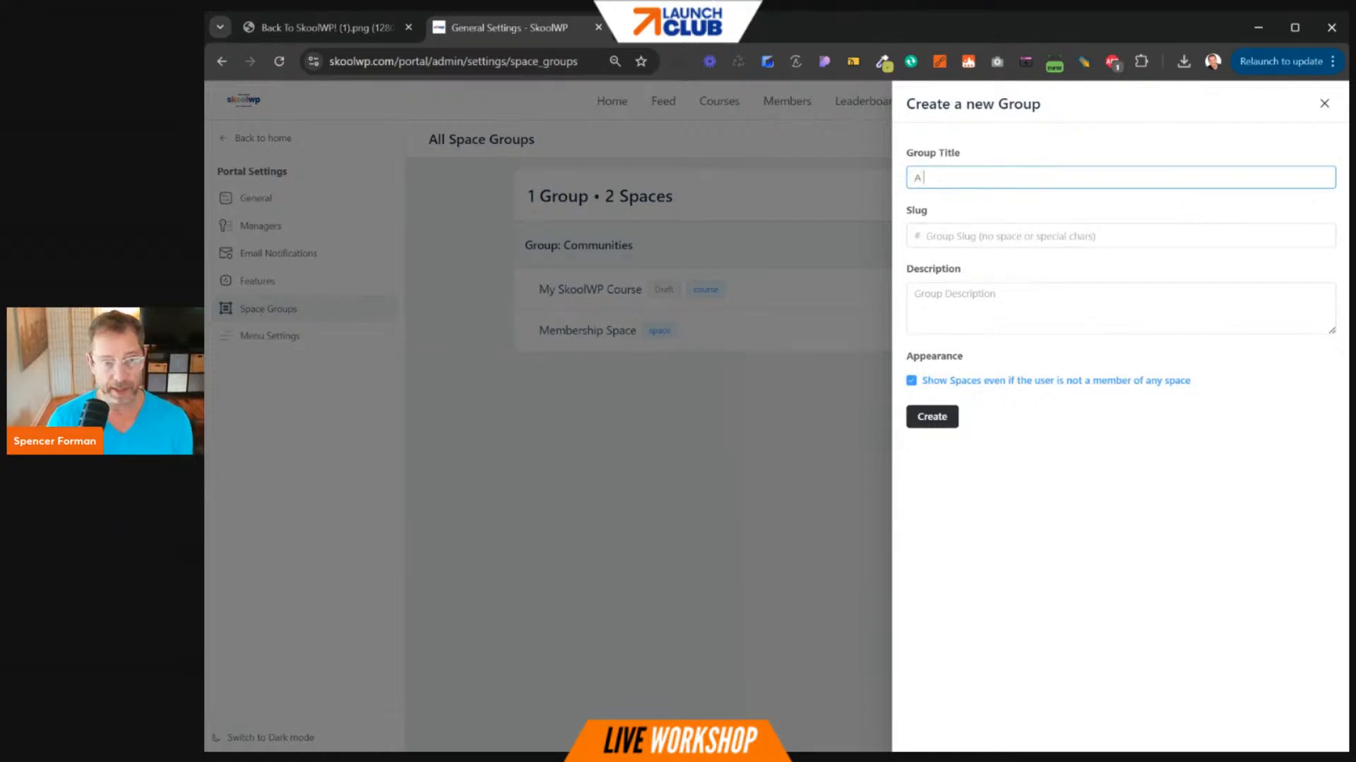
text(New Group)
key(Tab)
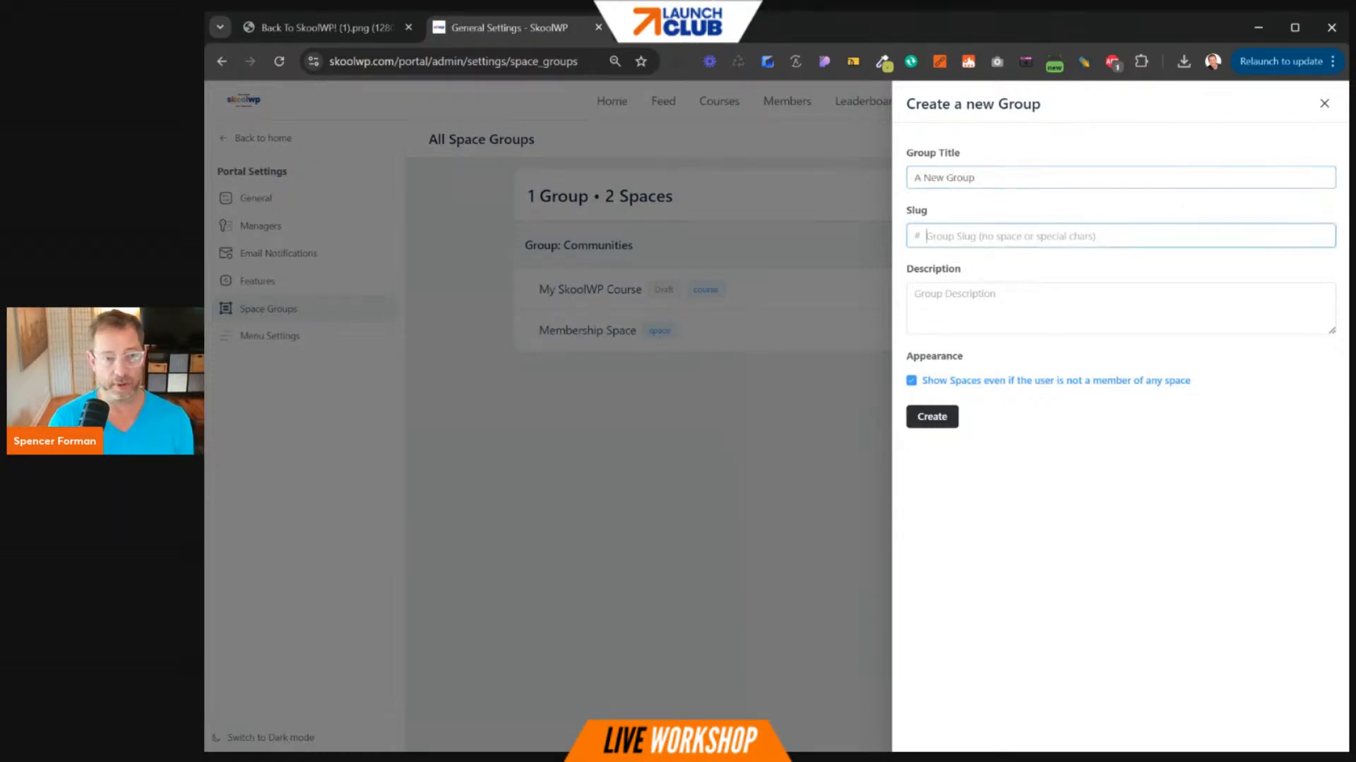
text(new-group)
key(Tab)
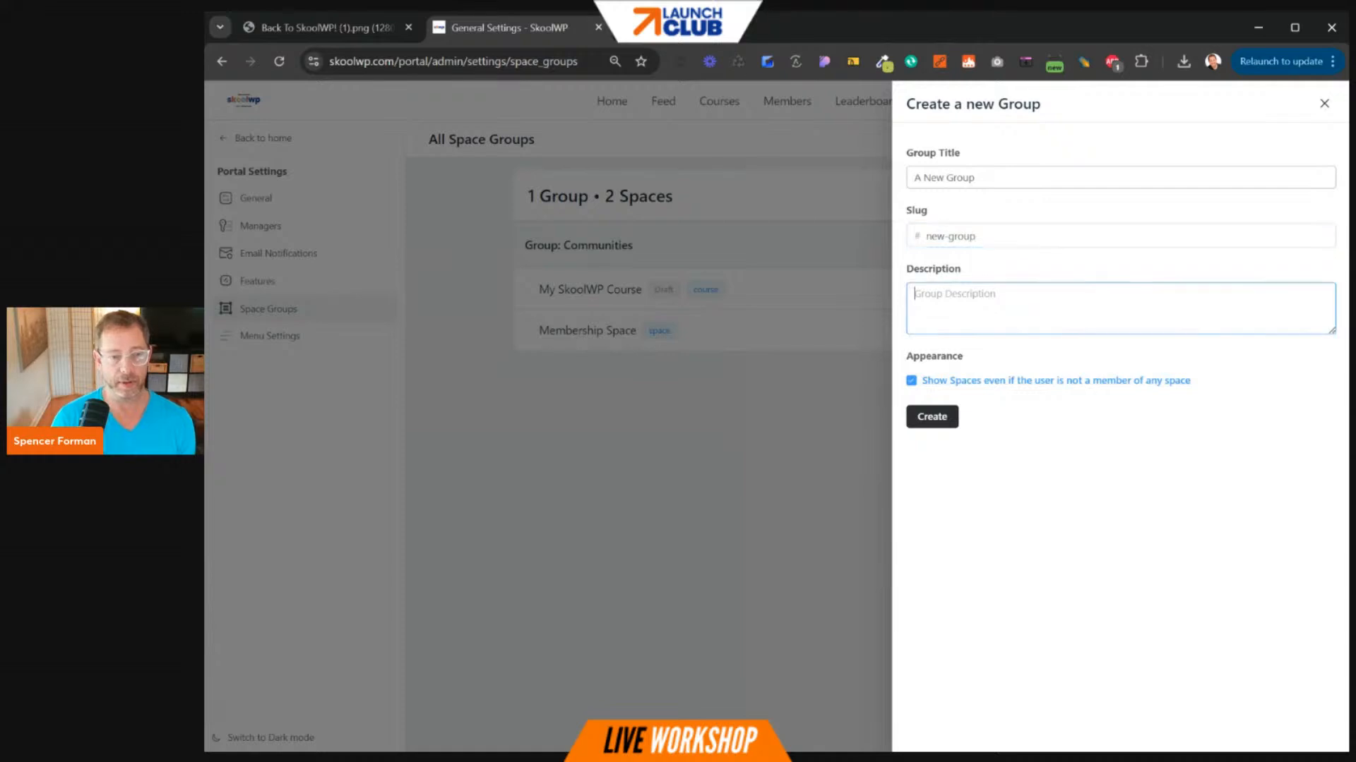
text(It's a new group)
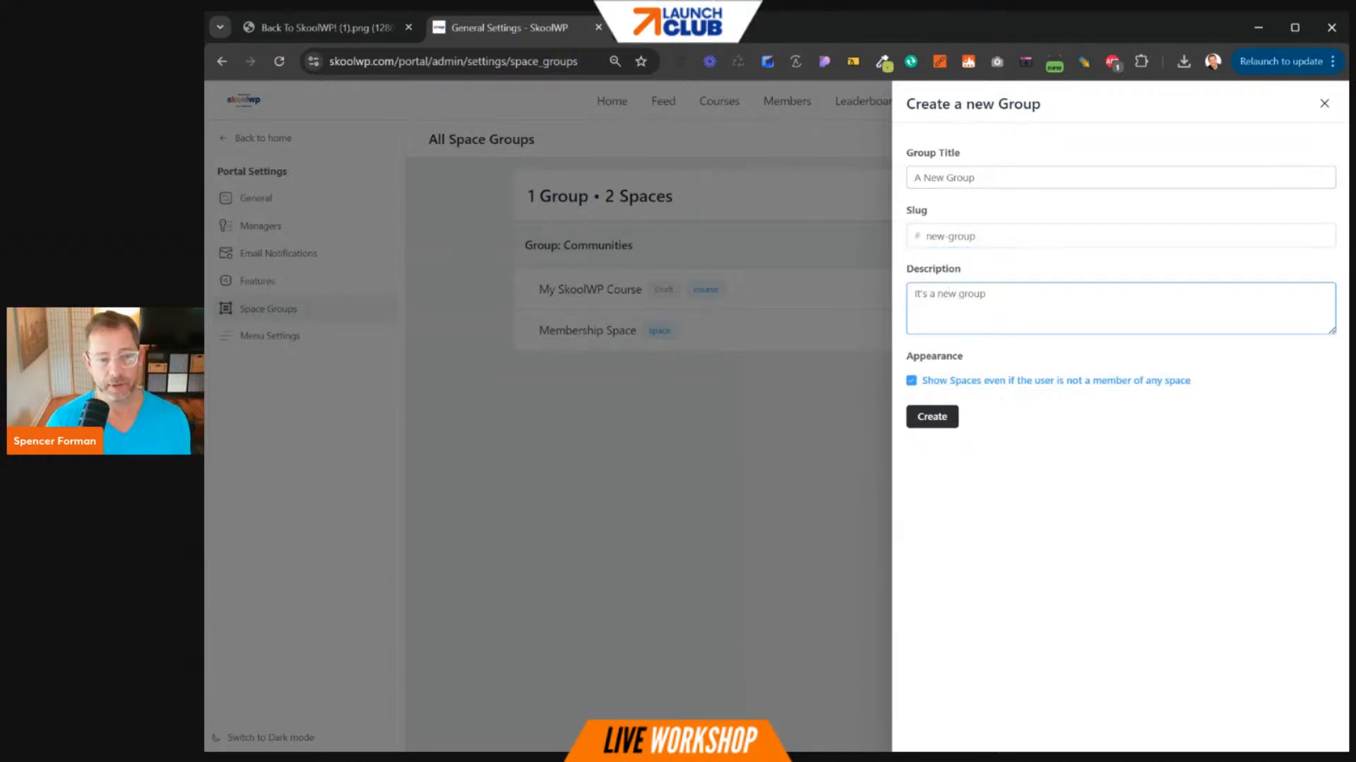
click(933, 418)
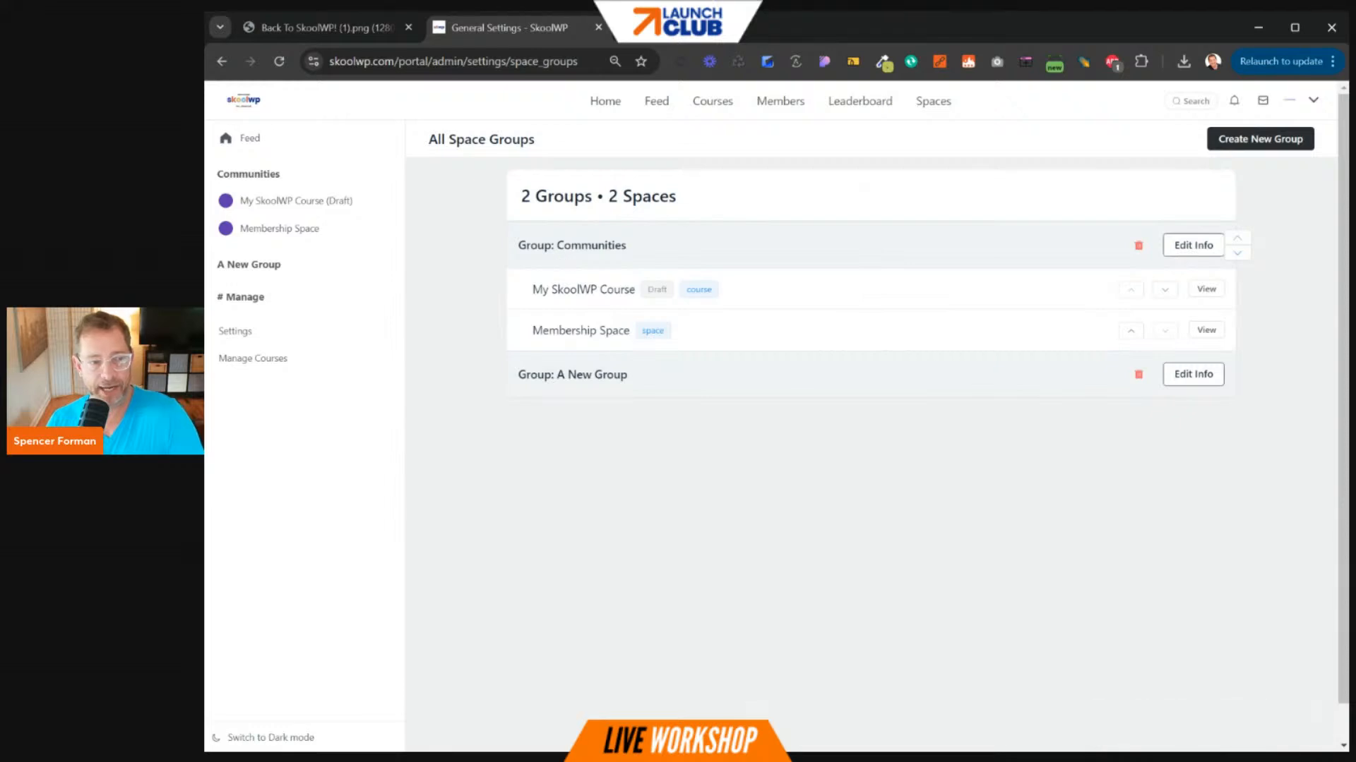
- Move A New Group above the Communities group in the group order
drag(526, 245, 644, 259)
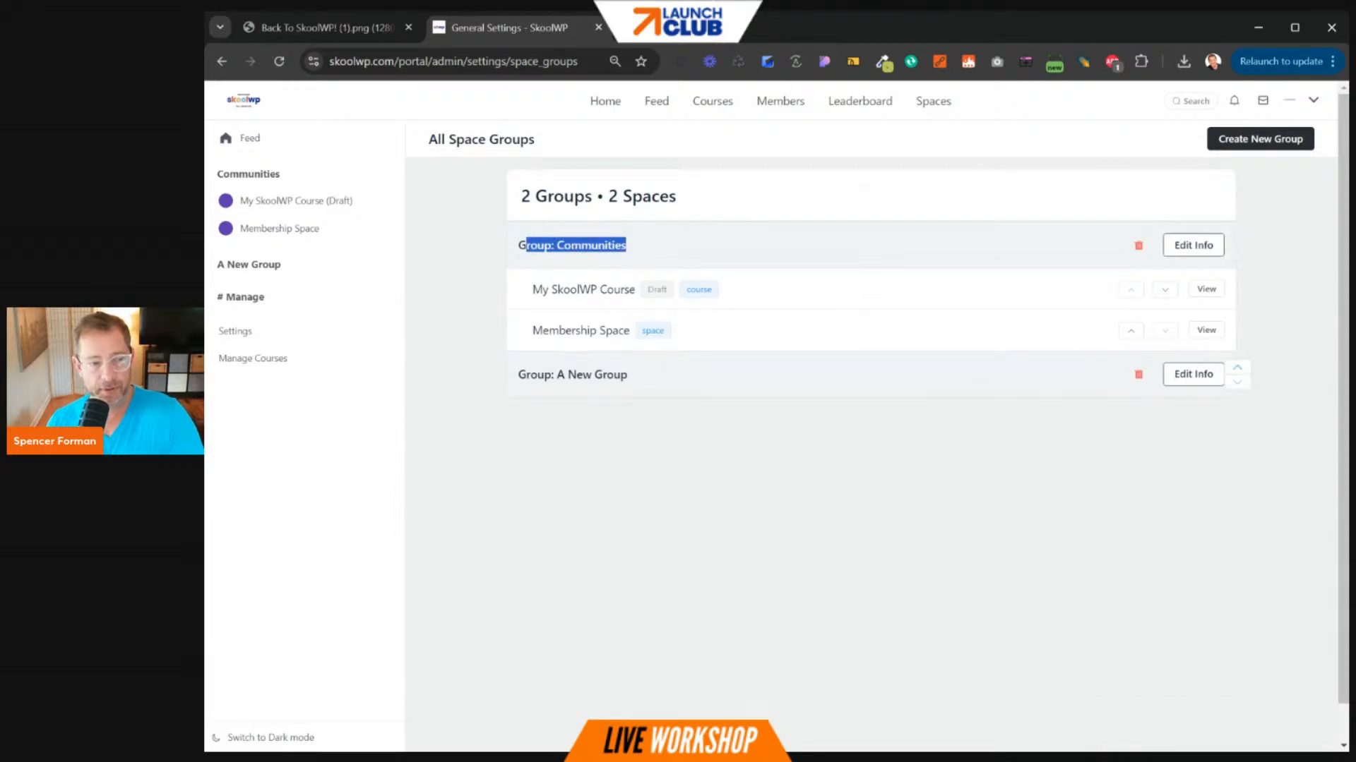
click(593, 260)
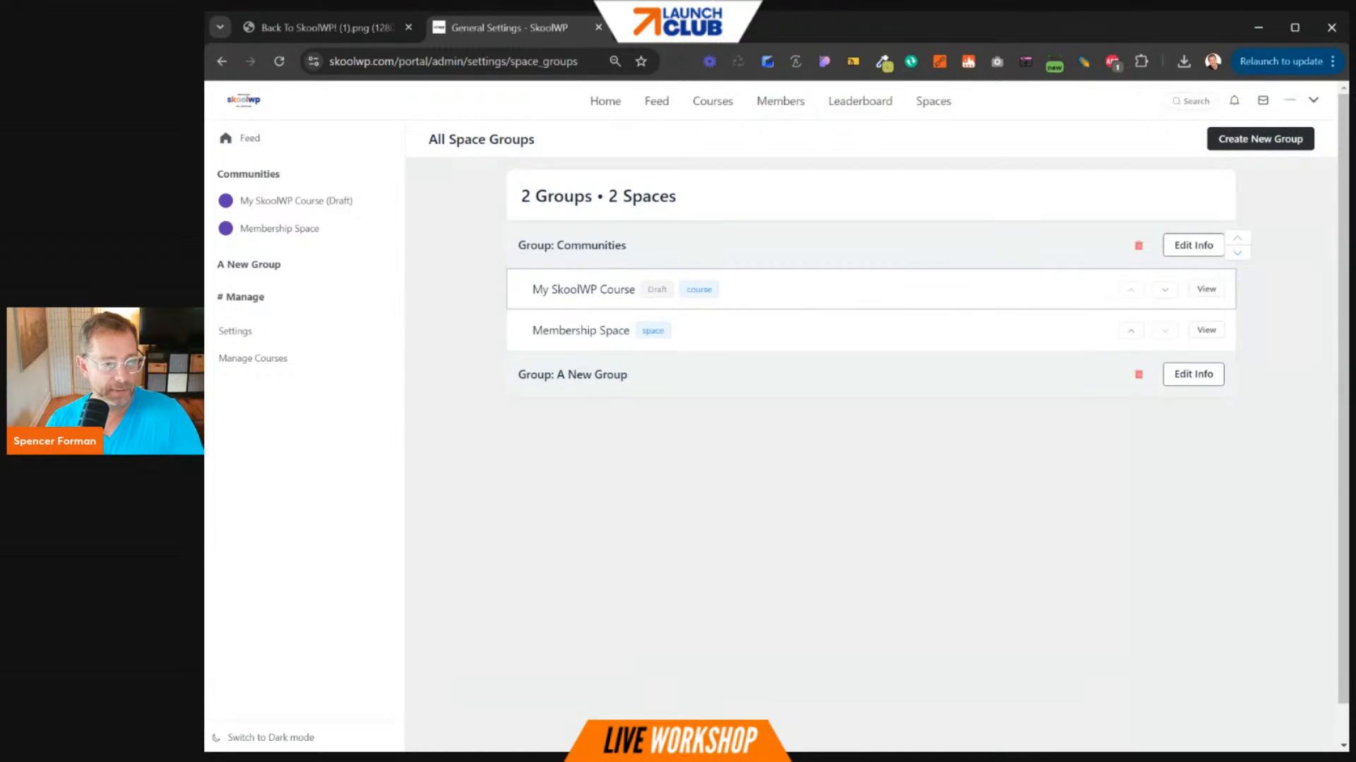
click(1237, 253)
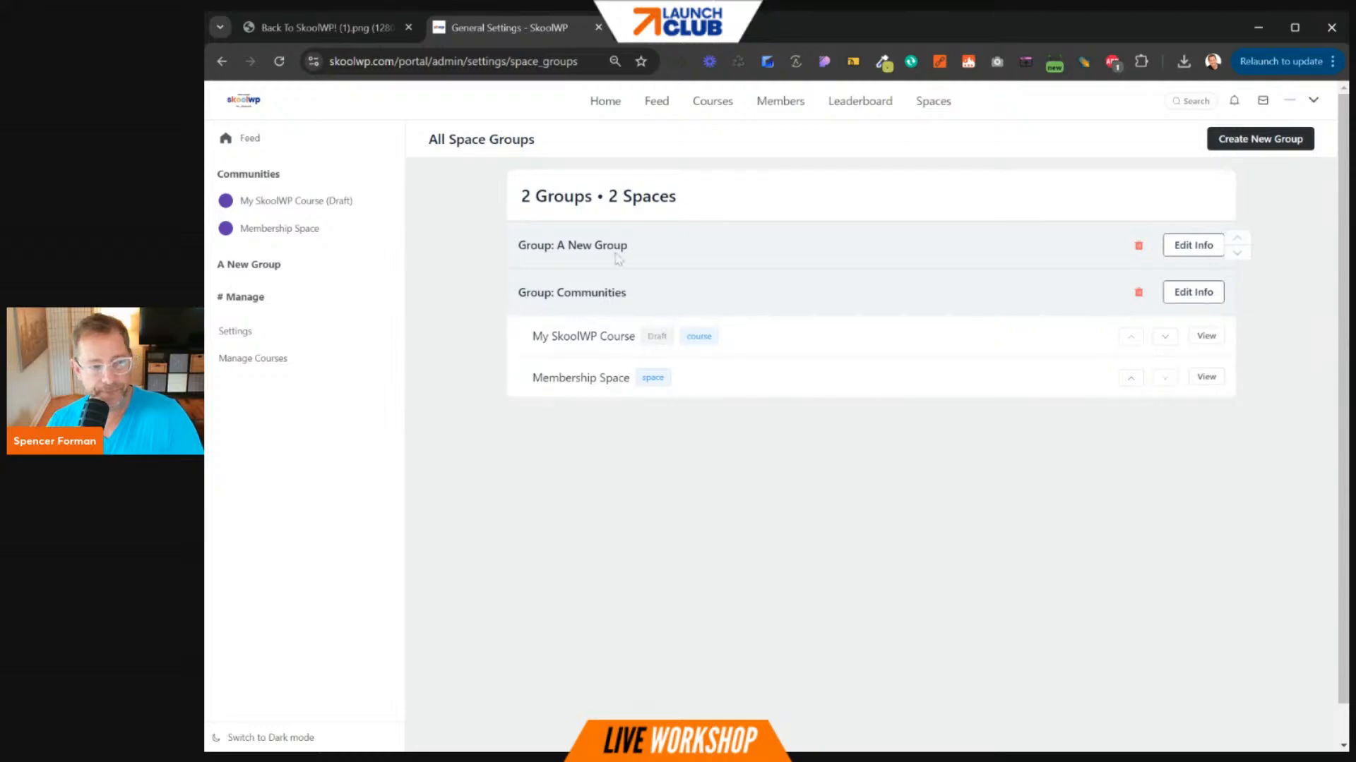
drag(565, 247, 635, 259)
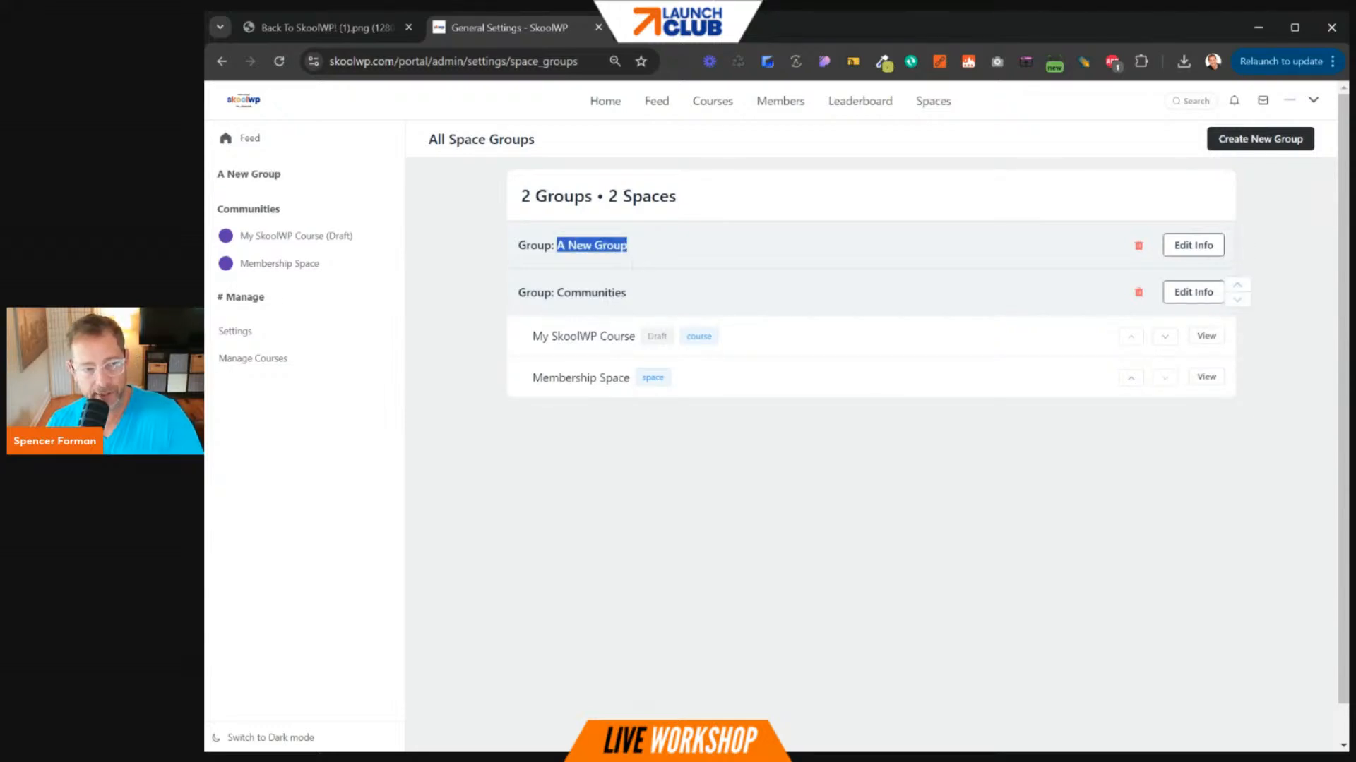
double_click(573, 293)
click(667, 240)
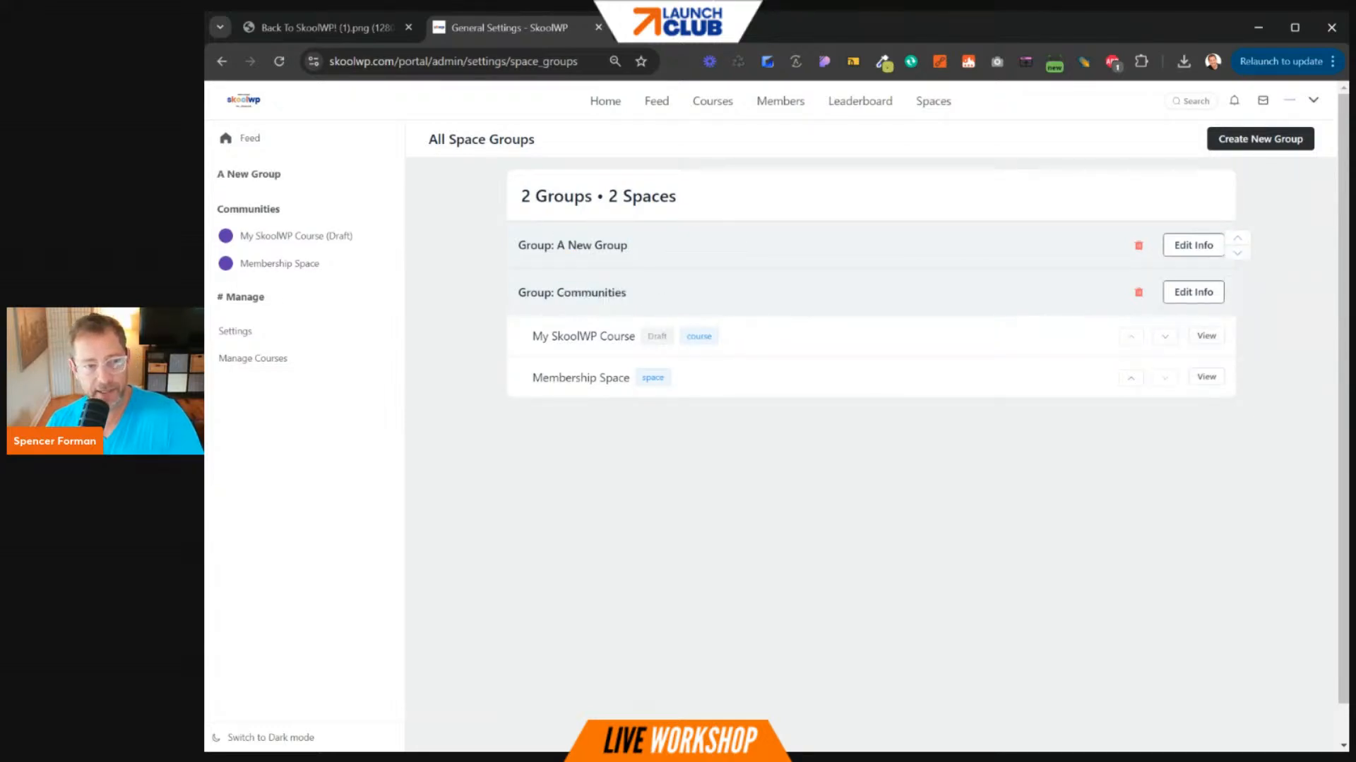
- Resave A New Group's details unchanged, then go to the General Settings page
click(1193, 247)
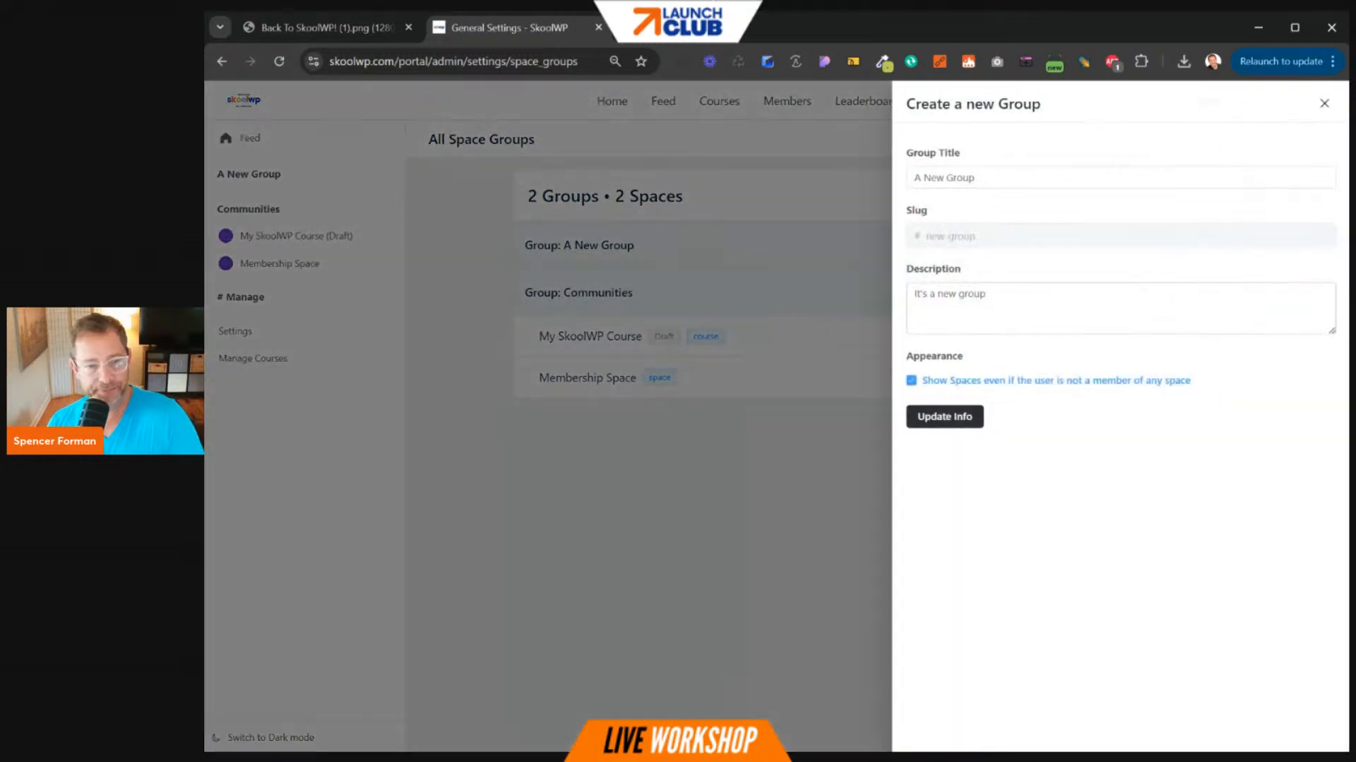
click(953, 417)
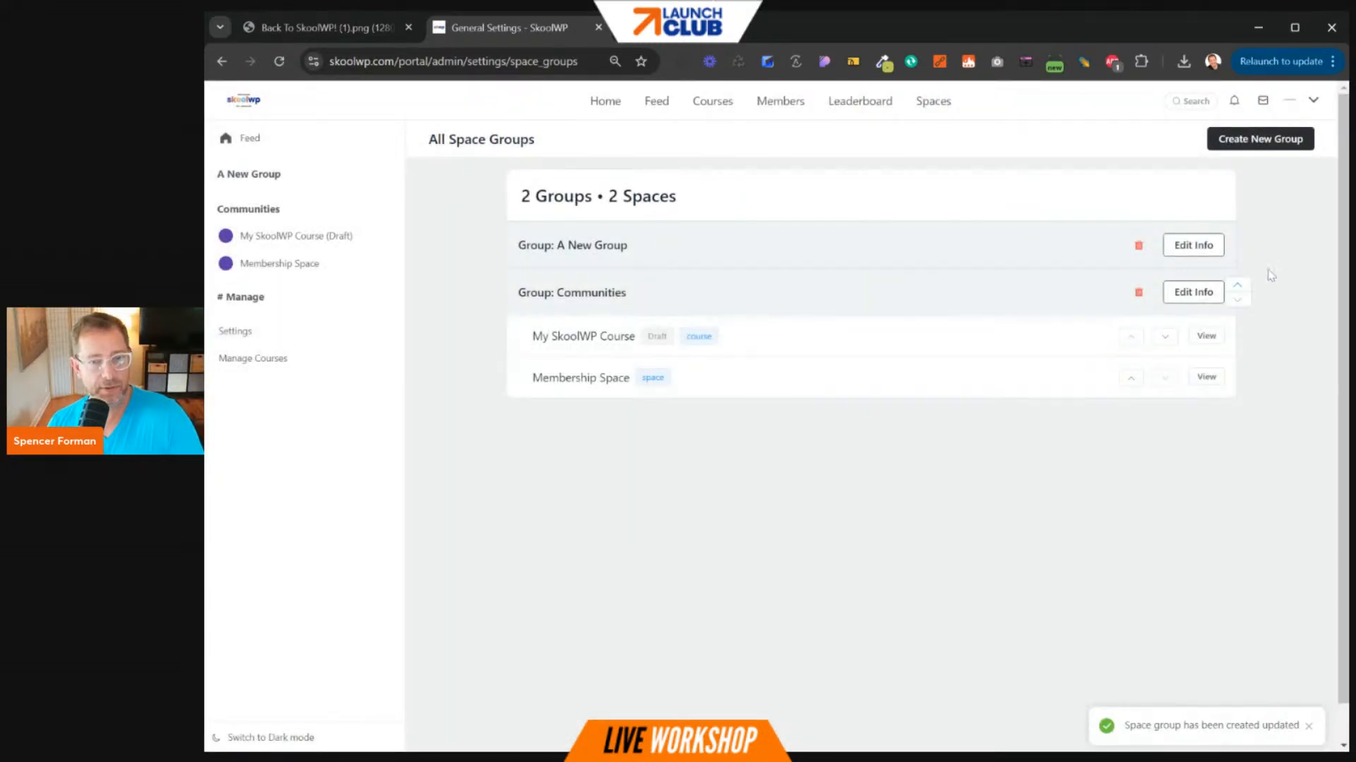
click(247, 334)
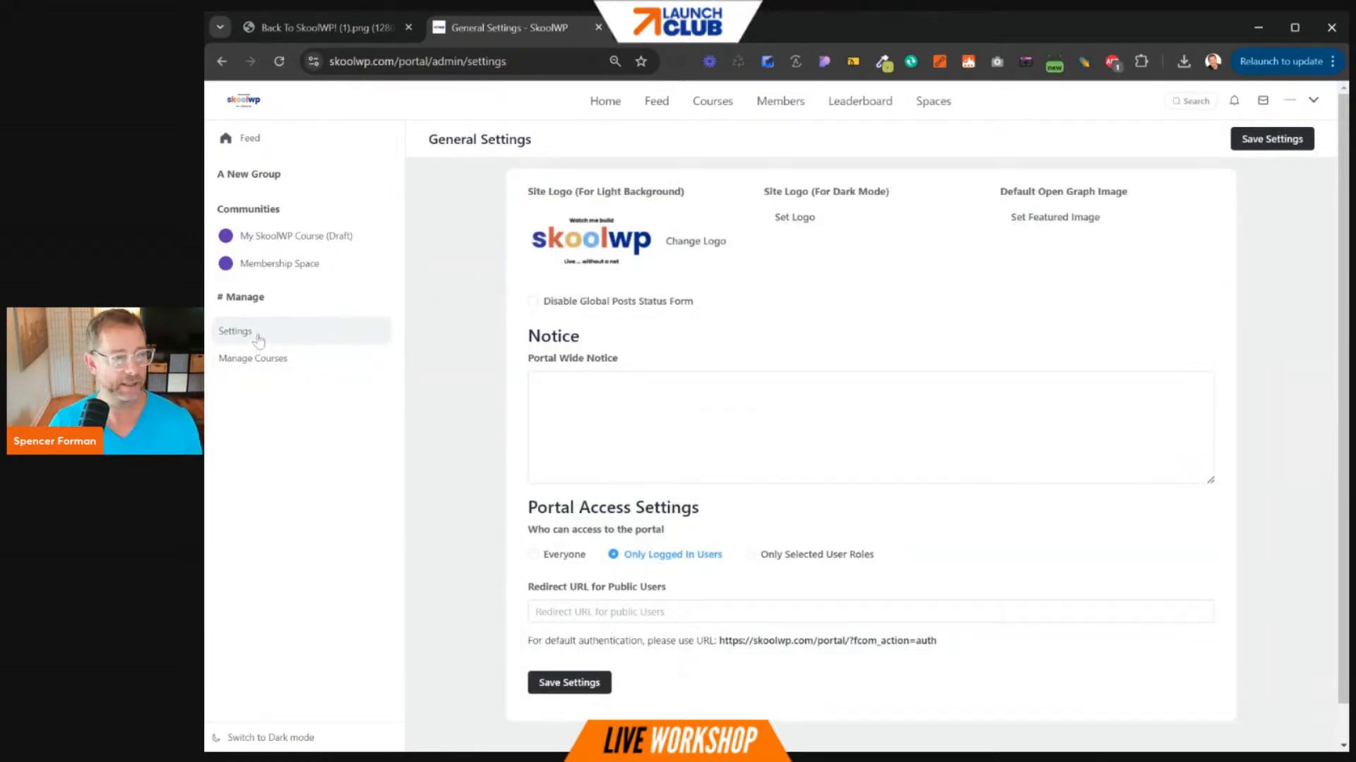
- Go to Manage Courses and begin a new course with Add Course
click(263, 359)
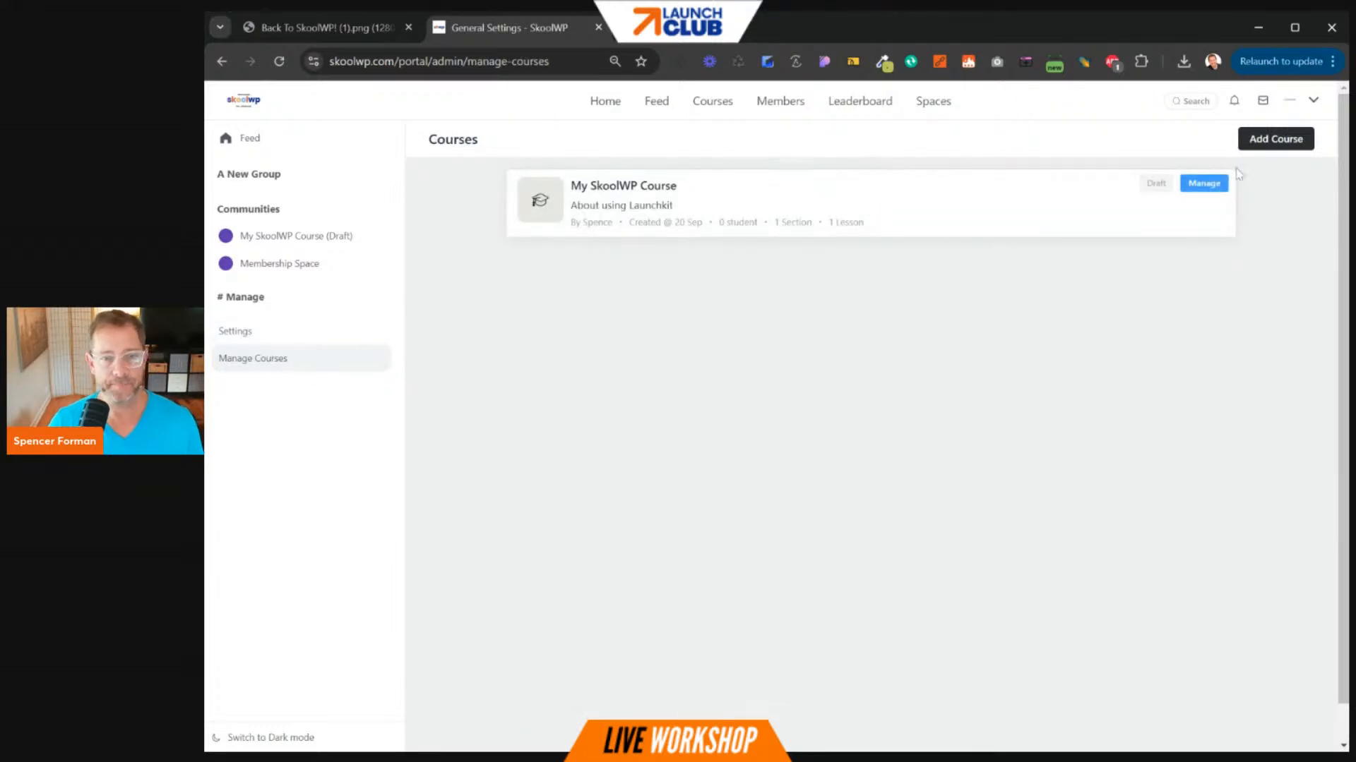
click(1283, 145)
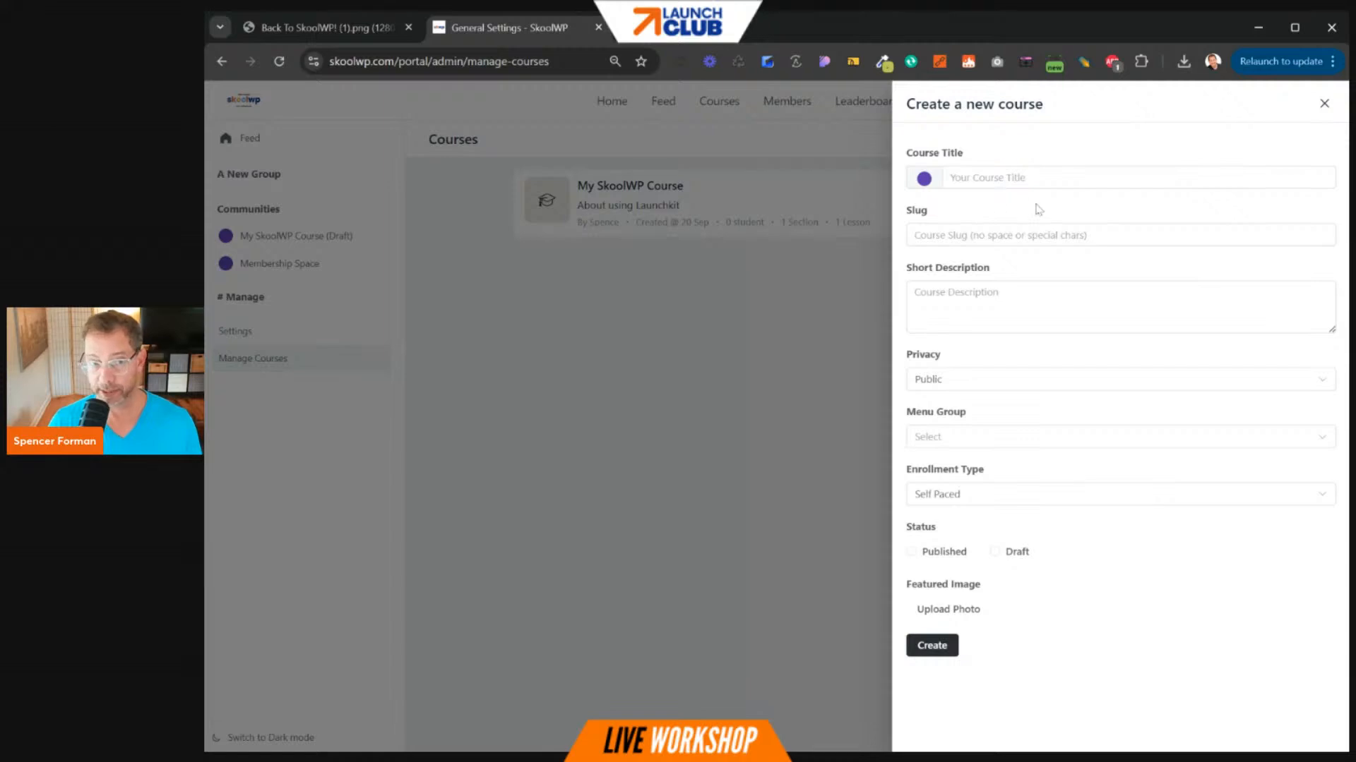
- Title the course 'A new Group Course' and enter its slug starting with 'new'
click(952, 177)
text(A n)
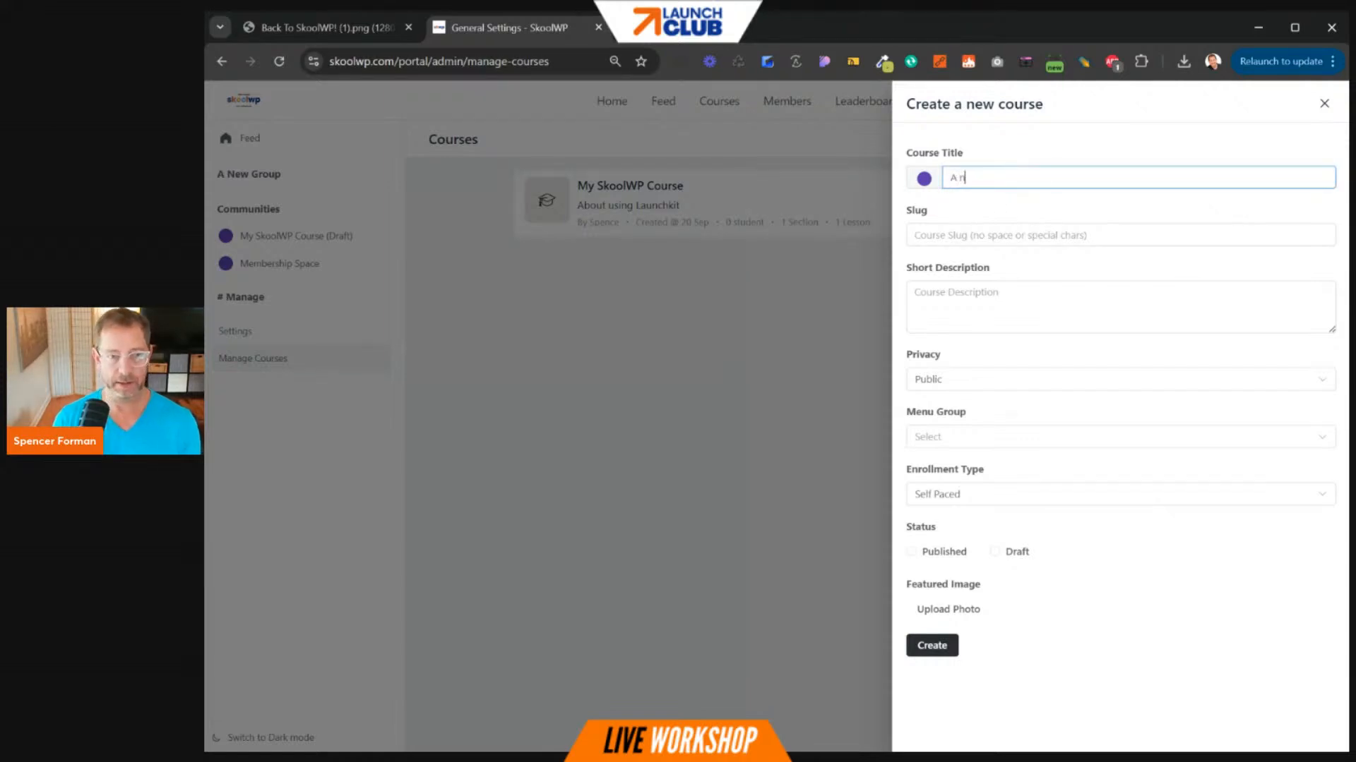
text(ew Group Course)
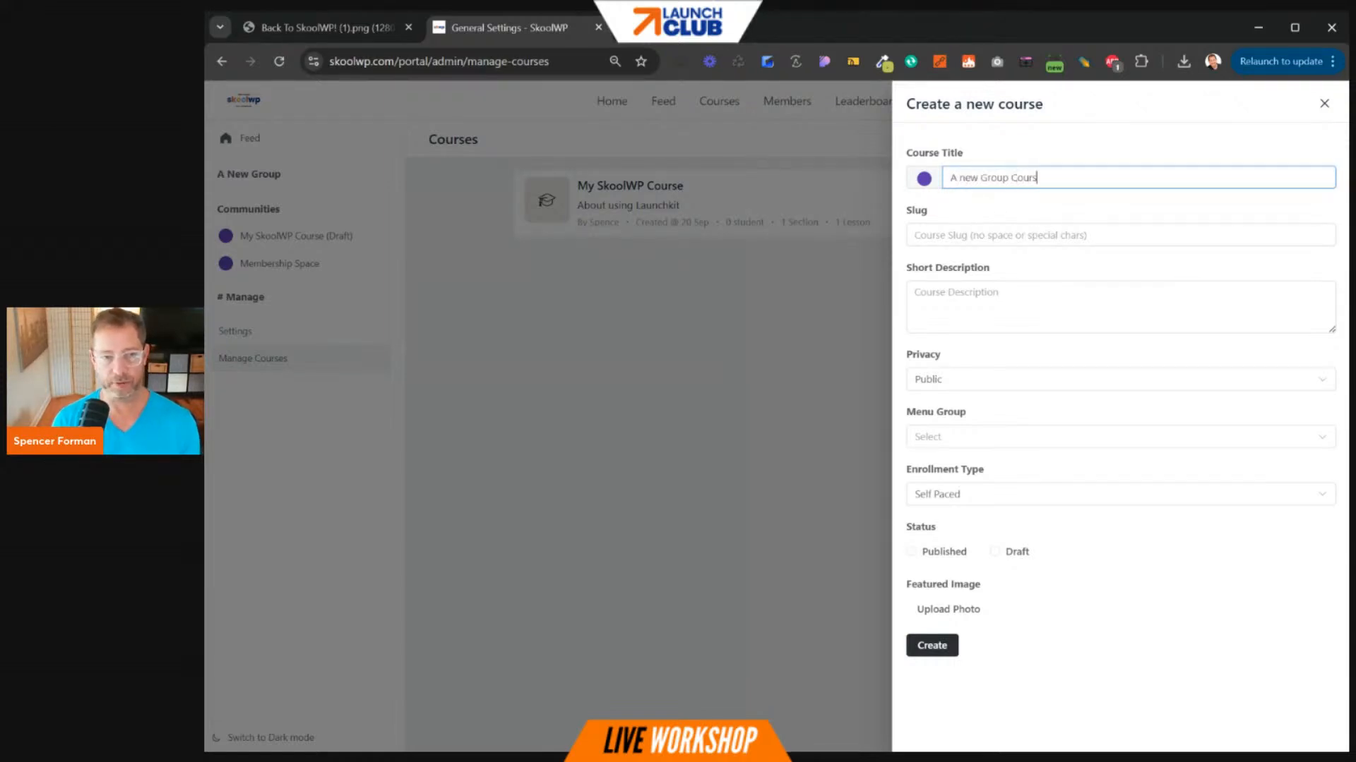
key(Tab)
text(new)
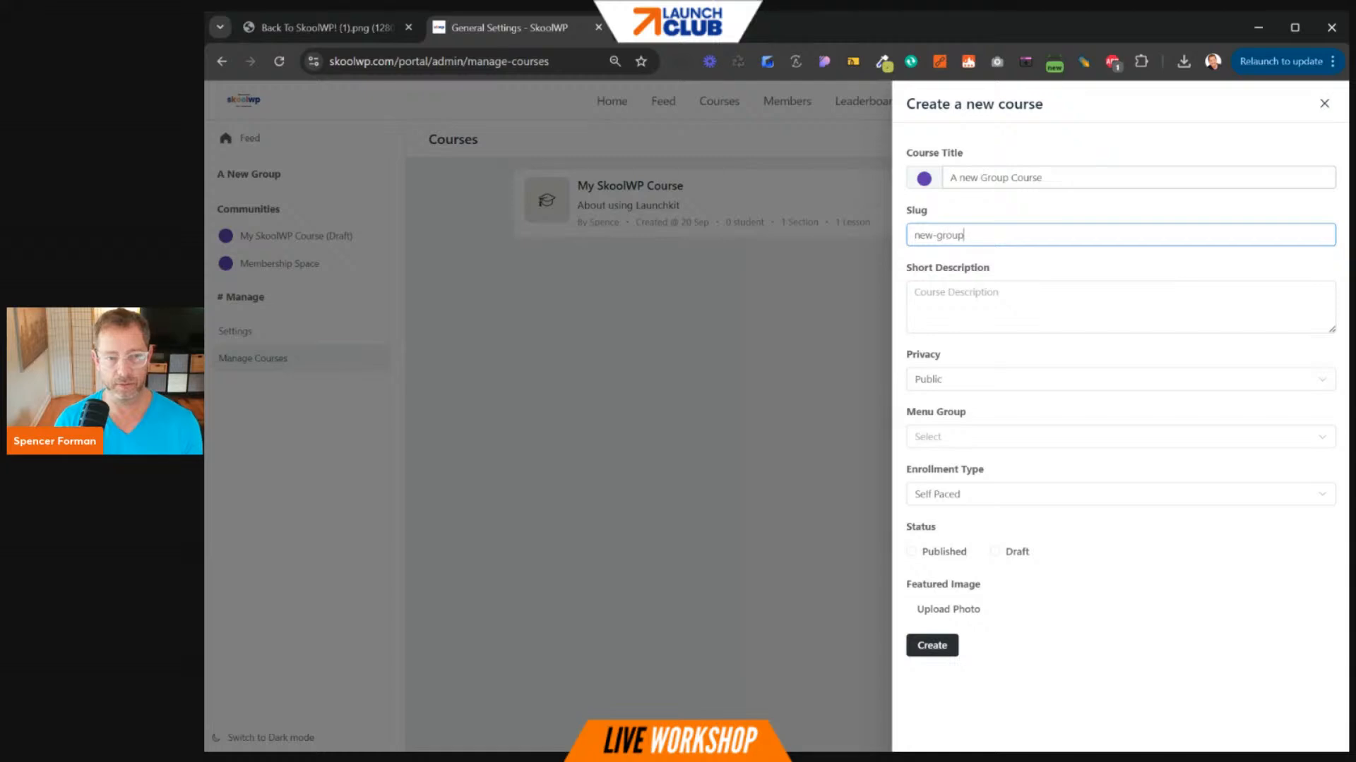
- Set the course privacy, menu group A New Group, and status Published
click(957, 385)
click(631, 390)
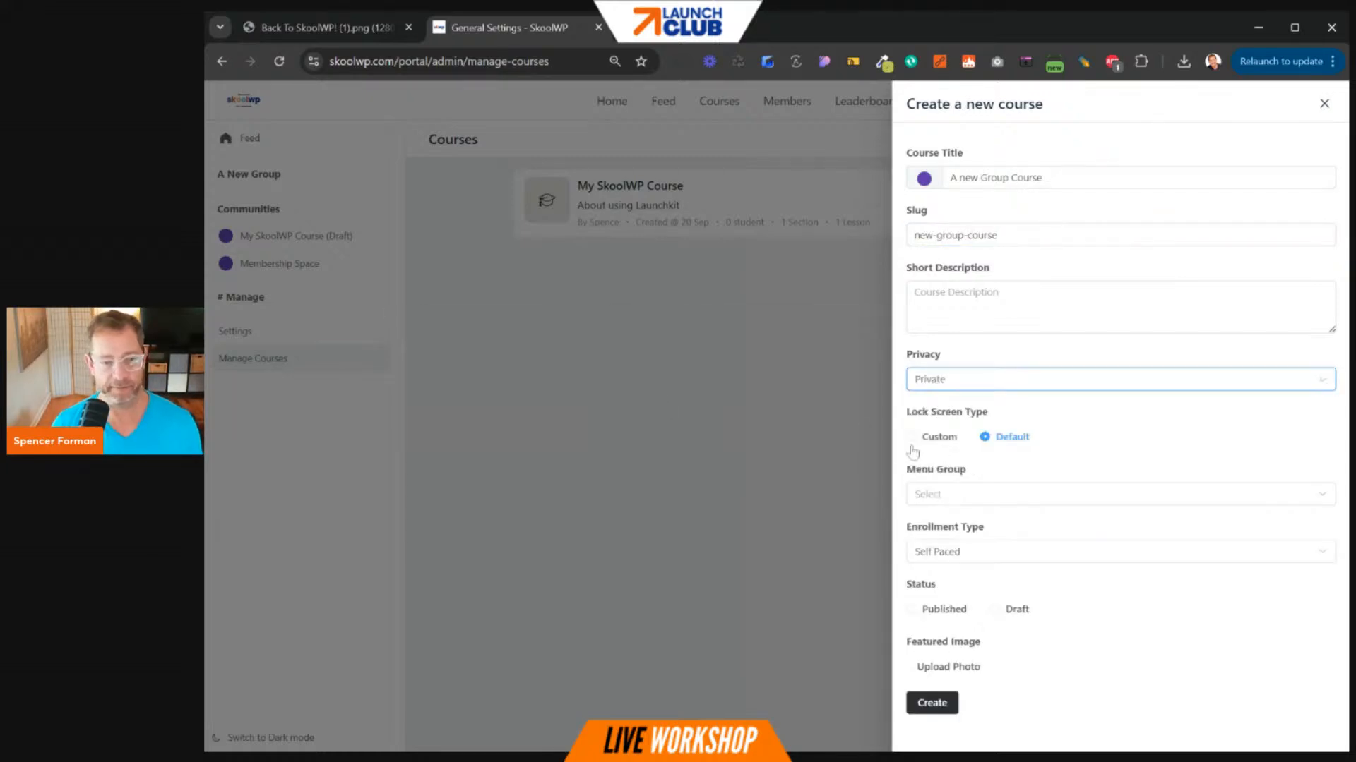
click(966, 497)
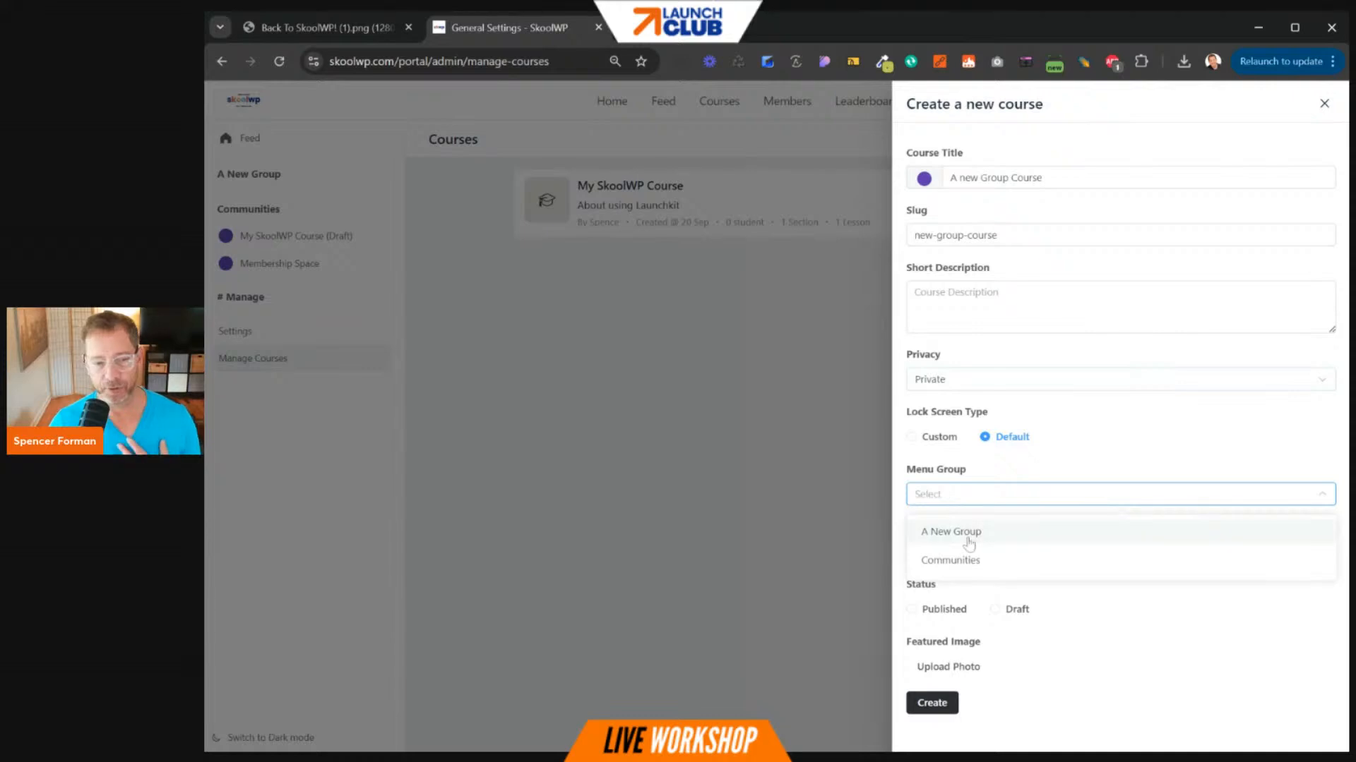
click(967, 533)
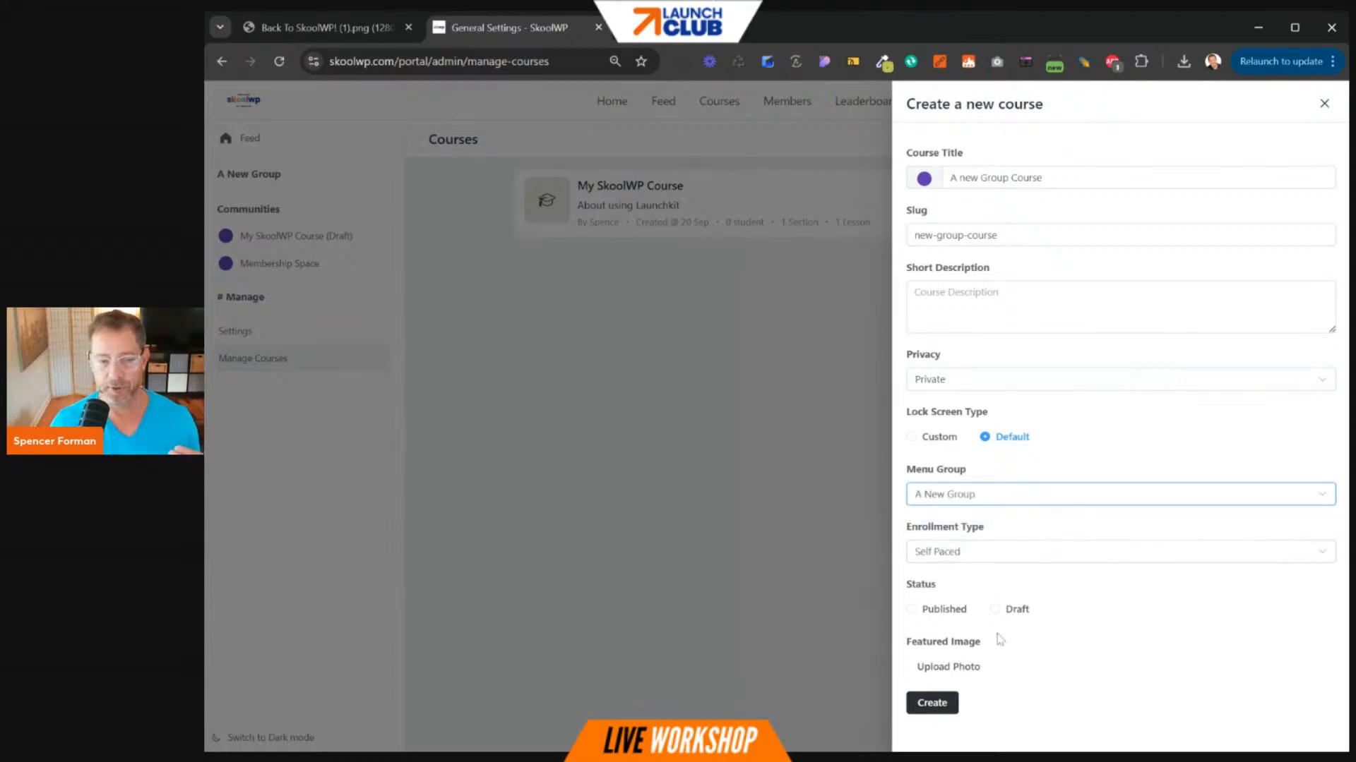
click(937, 610)
click(932, 703)
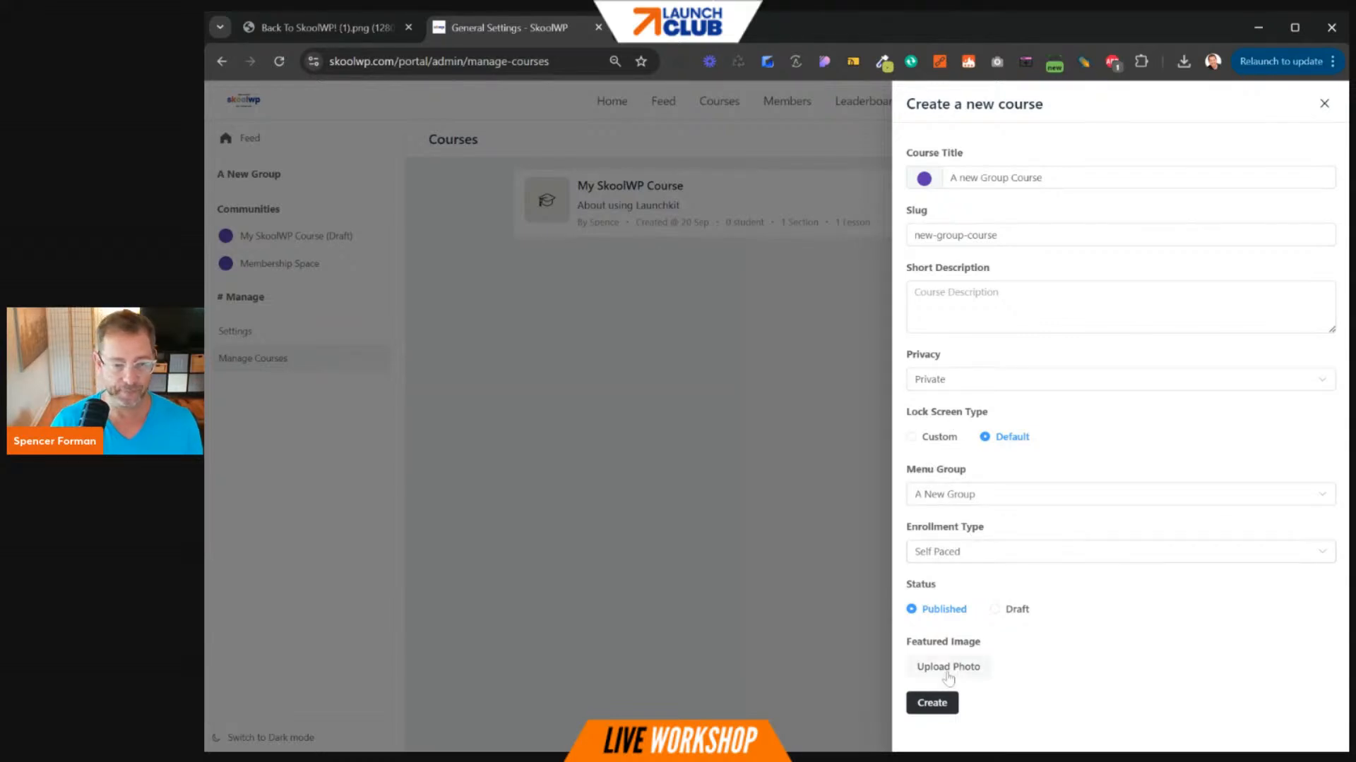
- Add the short description 'hi' and create the course
click(988, 299)
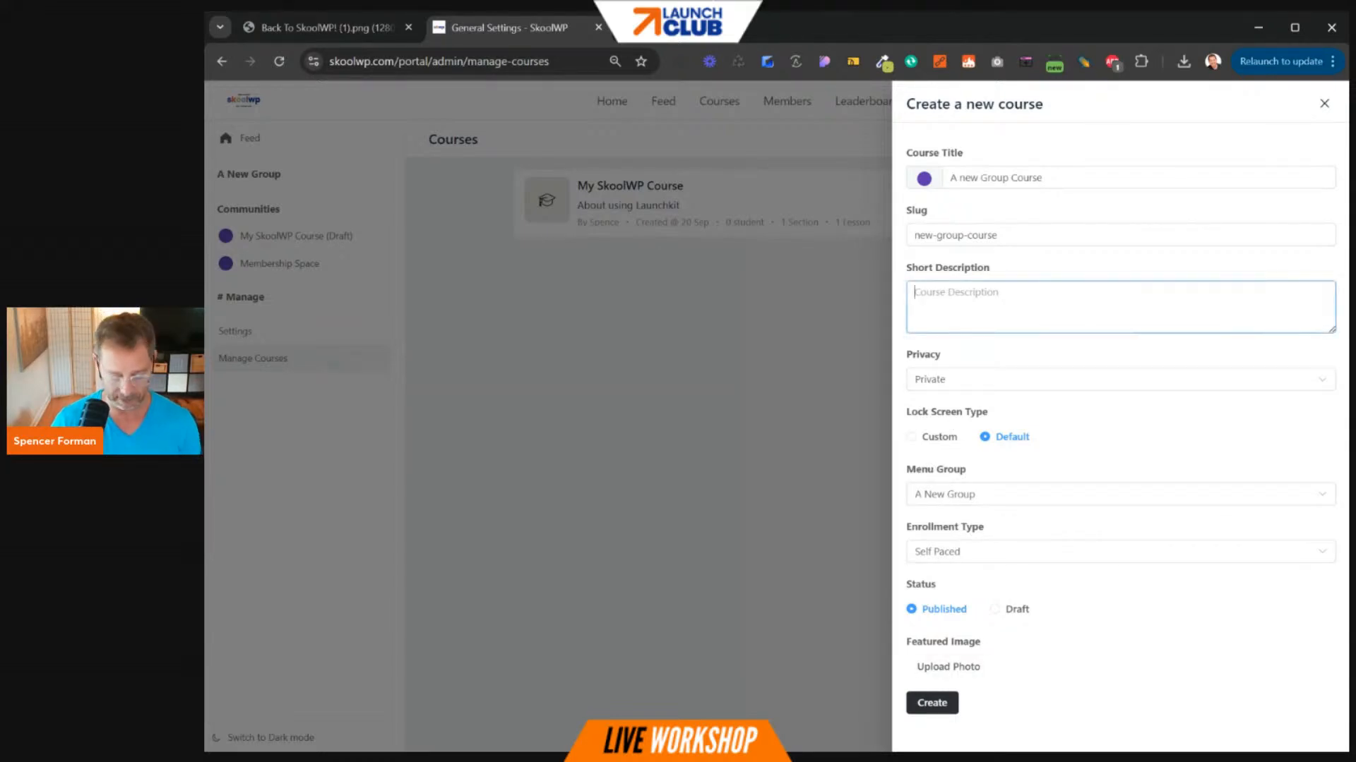
text(hi)
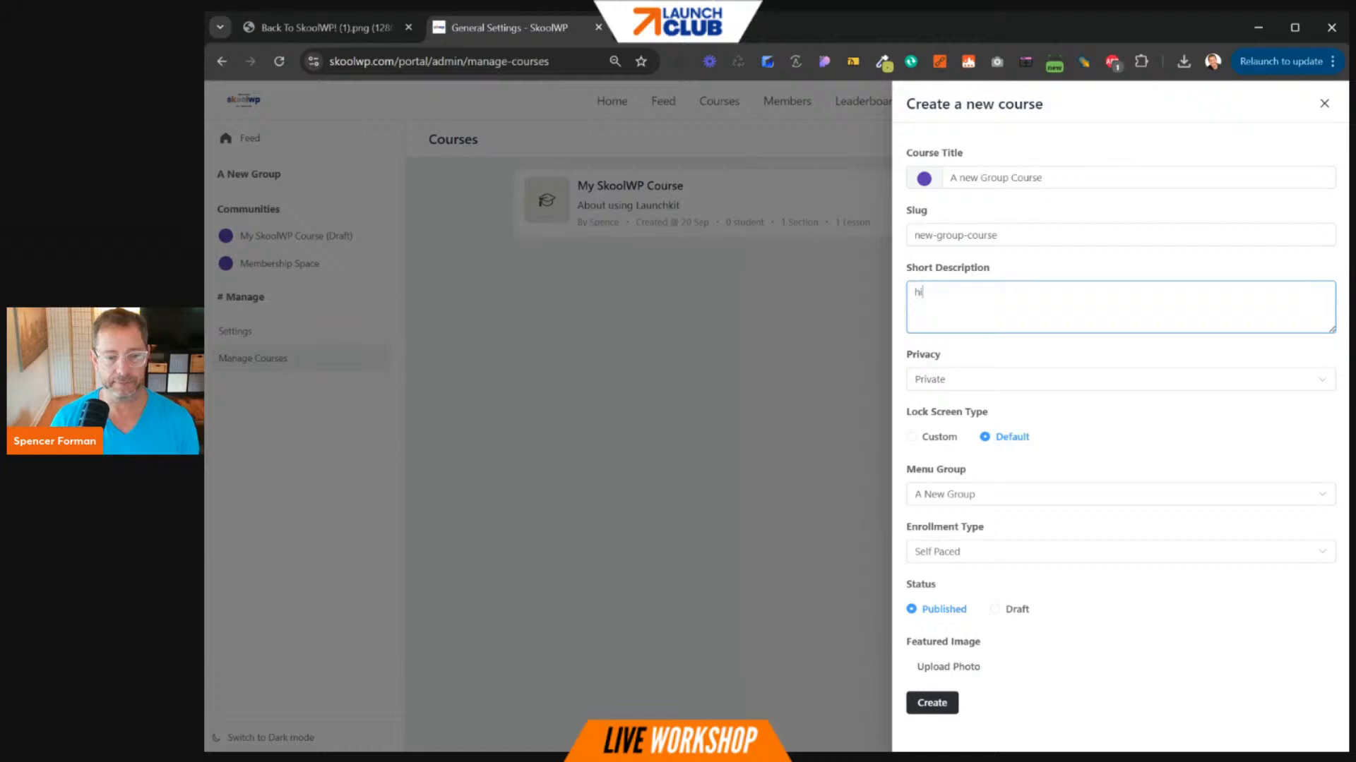
click(944, 699)
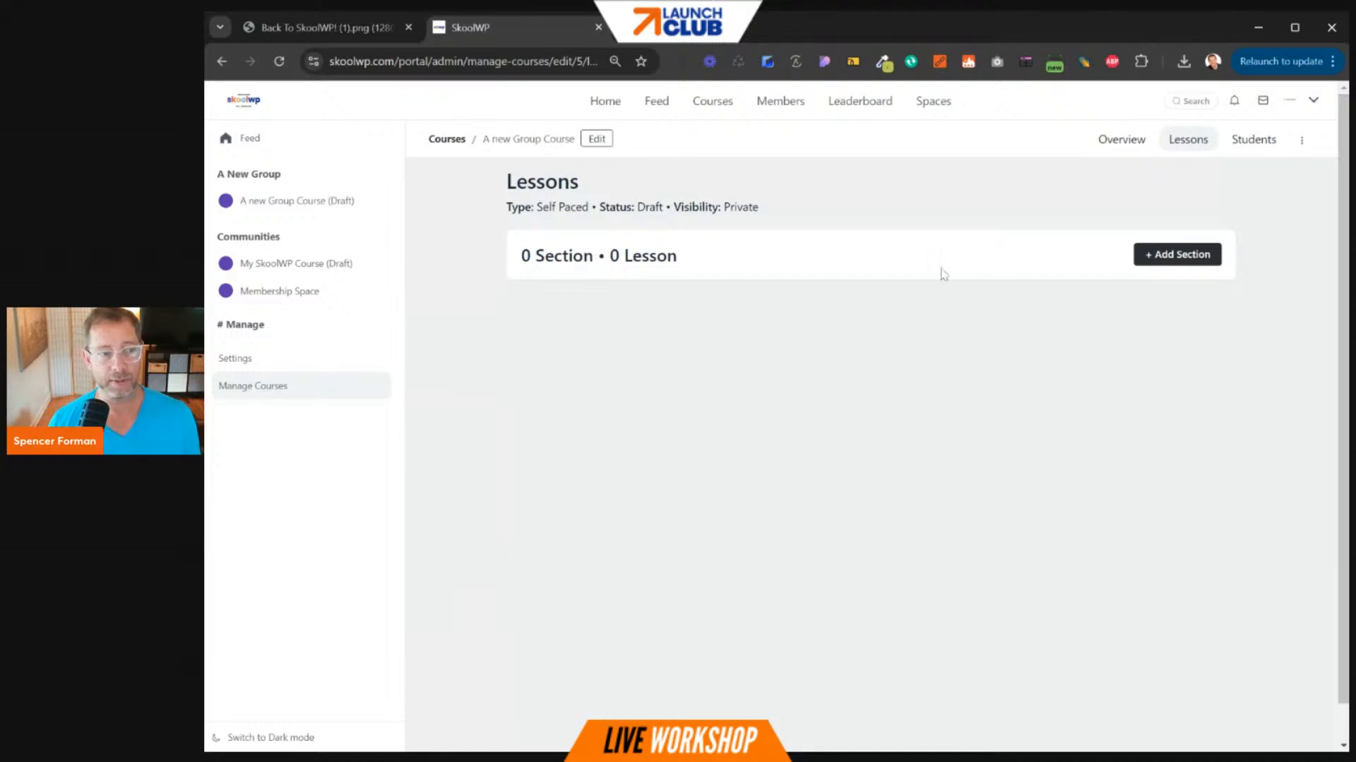
- Return to the course list, load the /portal/spaces page, then reopen portal Settings
click(439, 141)
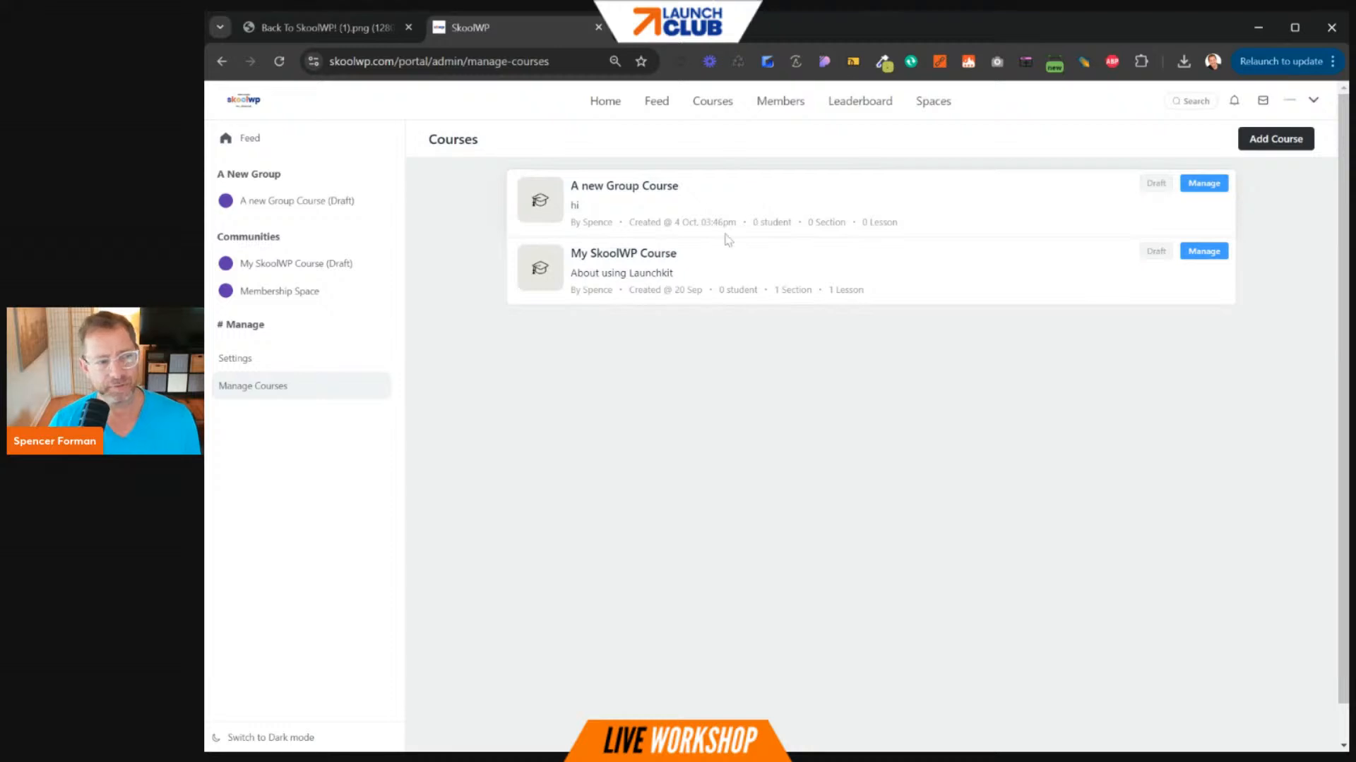
click(927, 106)
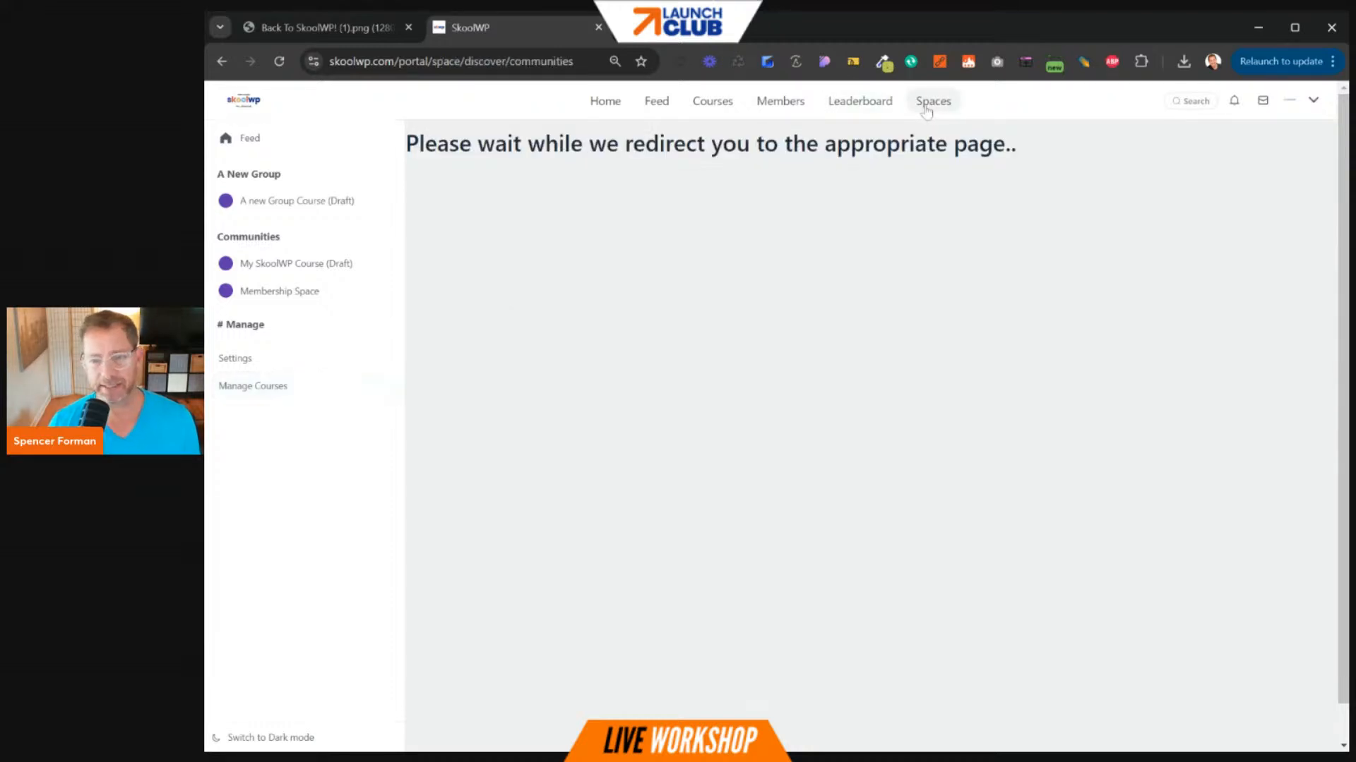
drag(472, 62, 574, 61)
key(BackSpace)
key(BackSpace)
key(BackSpace)
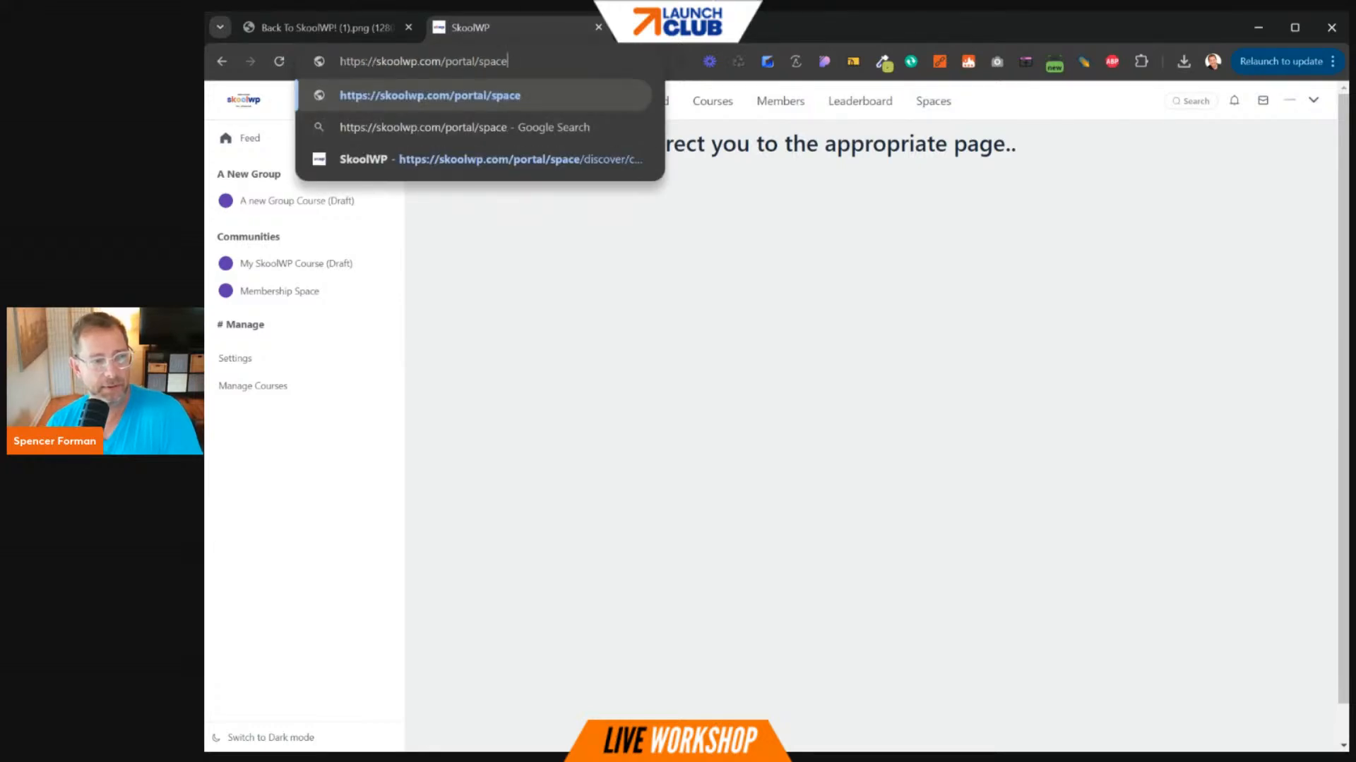
text(s)
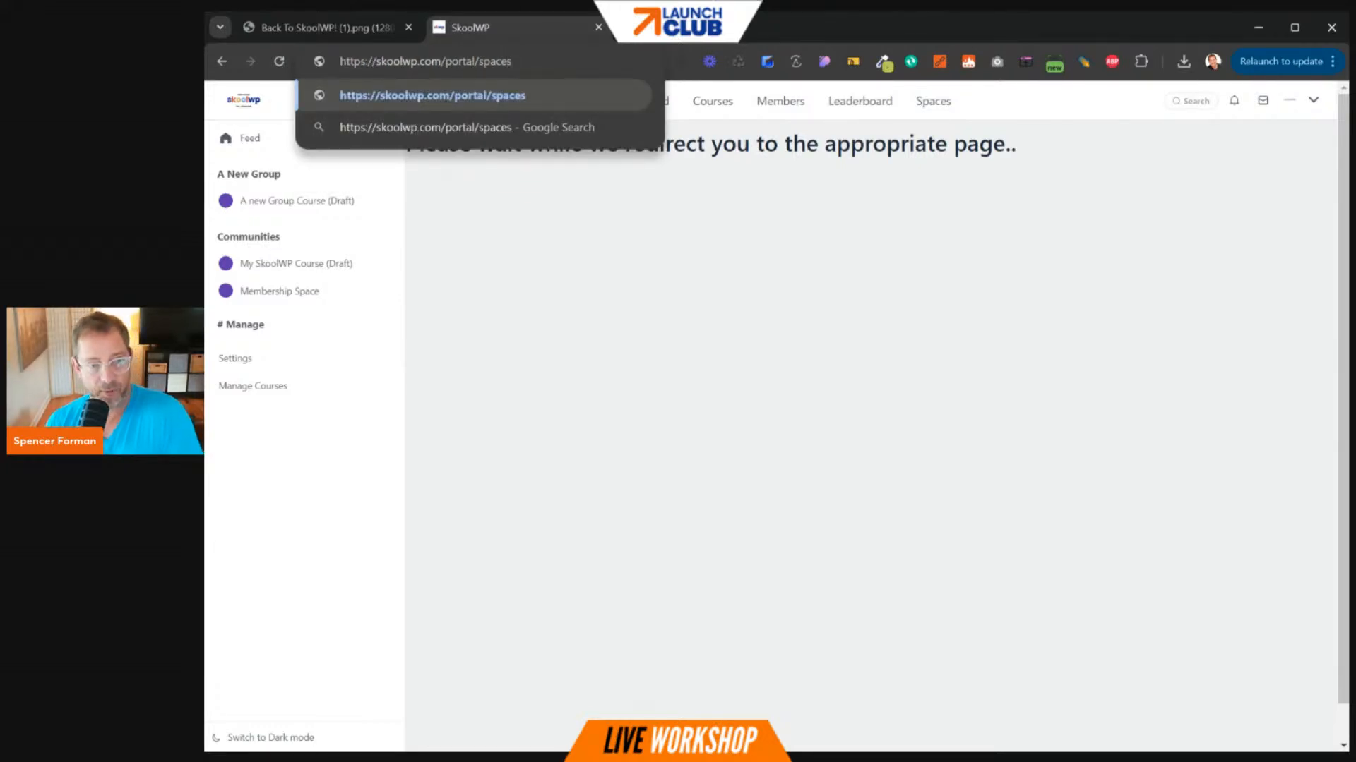
key(Return)
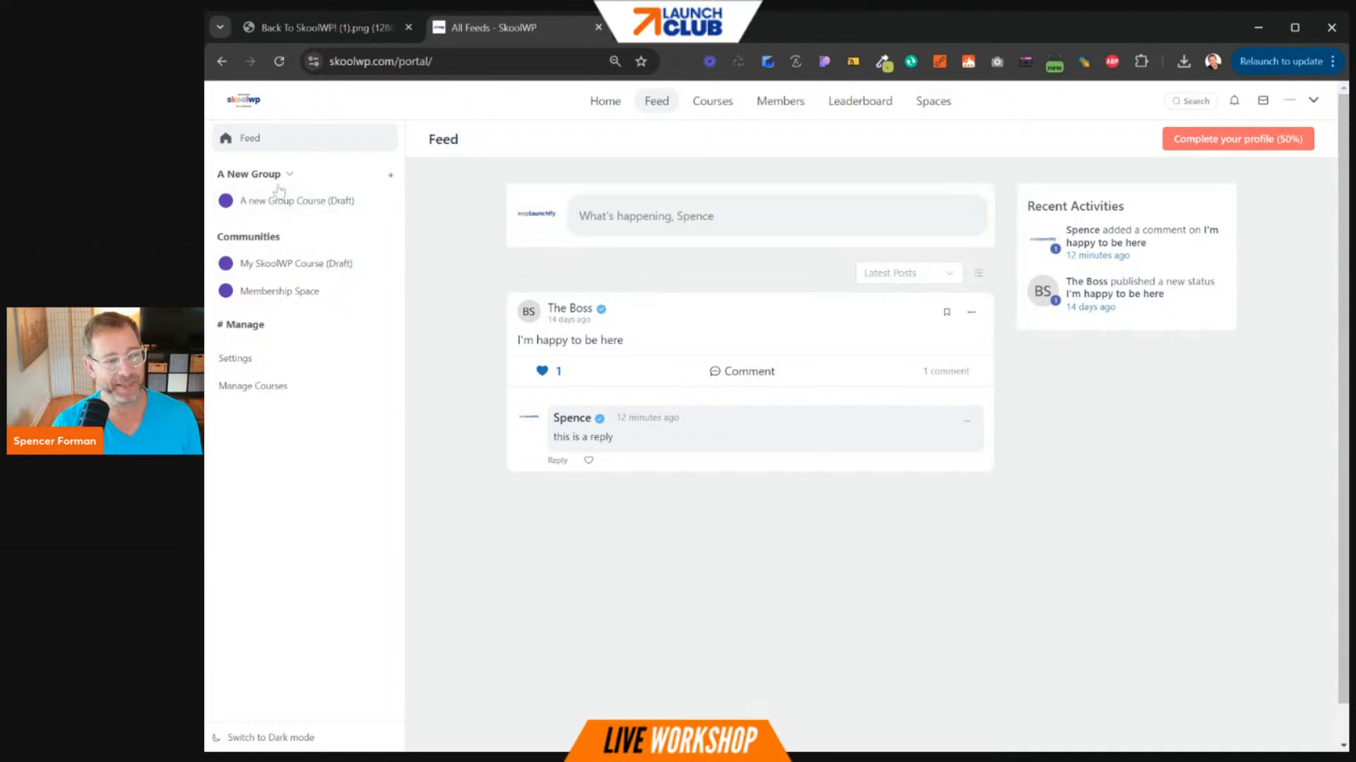
click(257, 358)
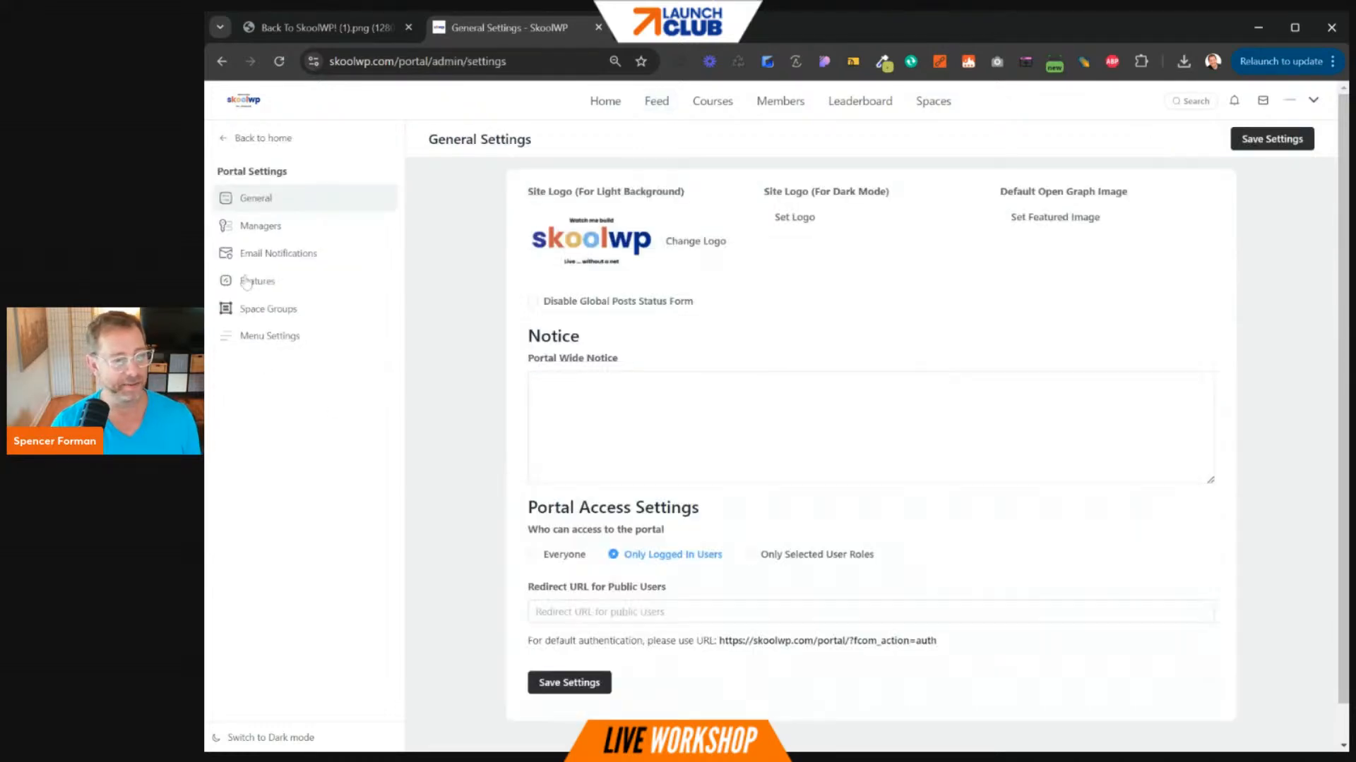
- In Portal Settings, go to Managers and start adding a manager with + Add Manager
click(259, 228)
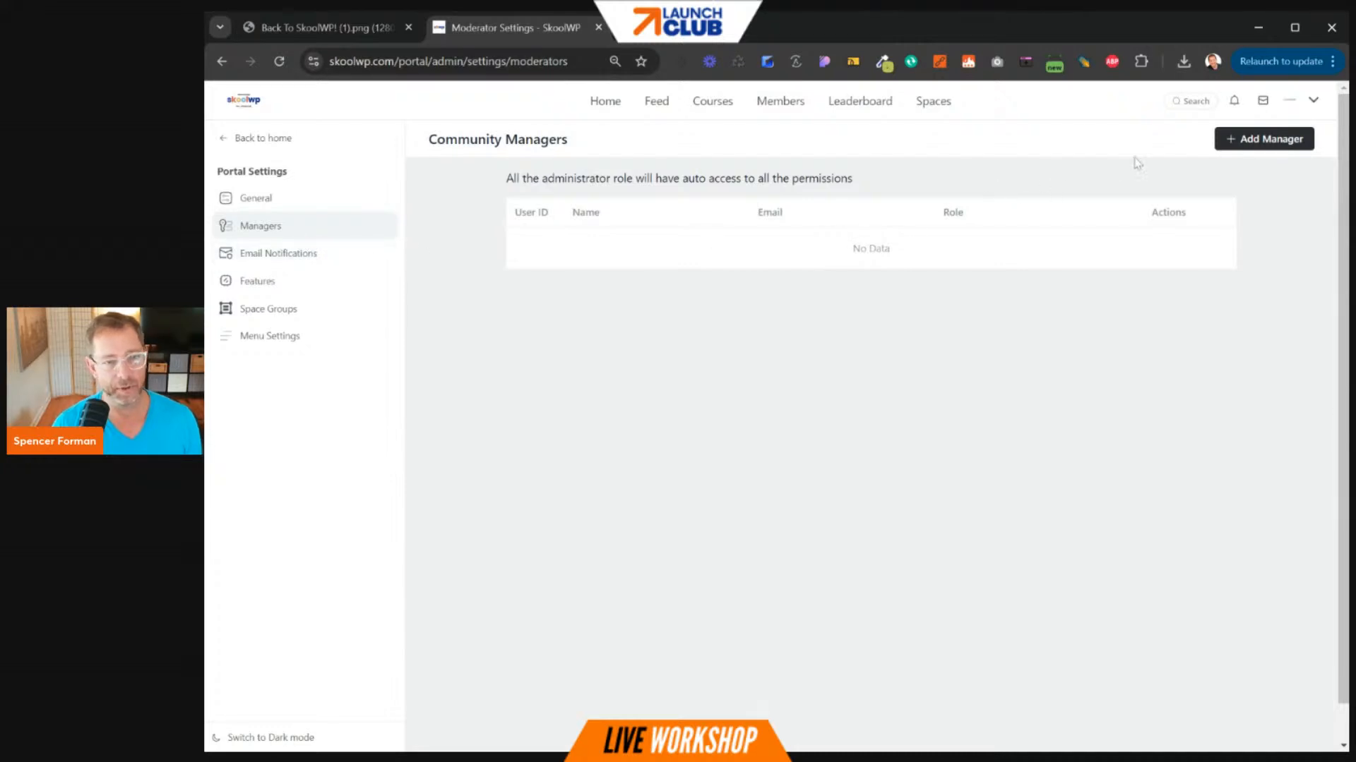
click(1261, 138)
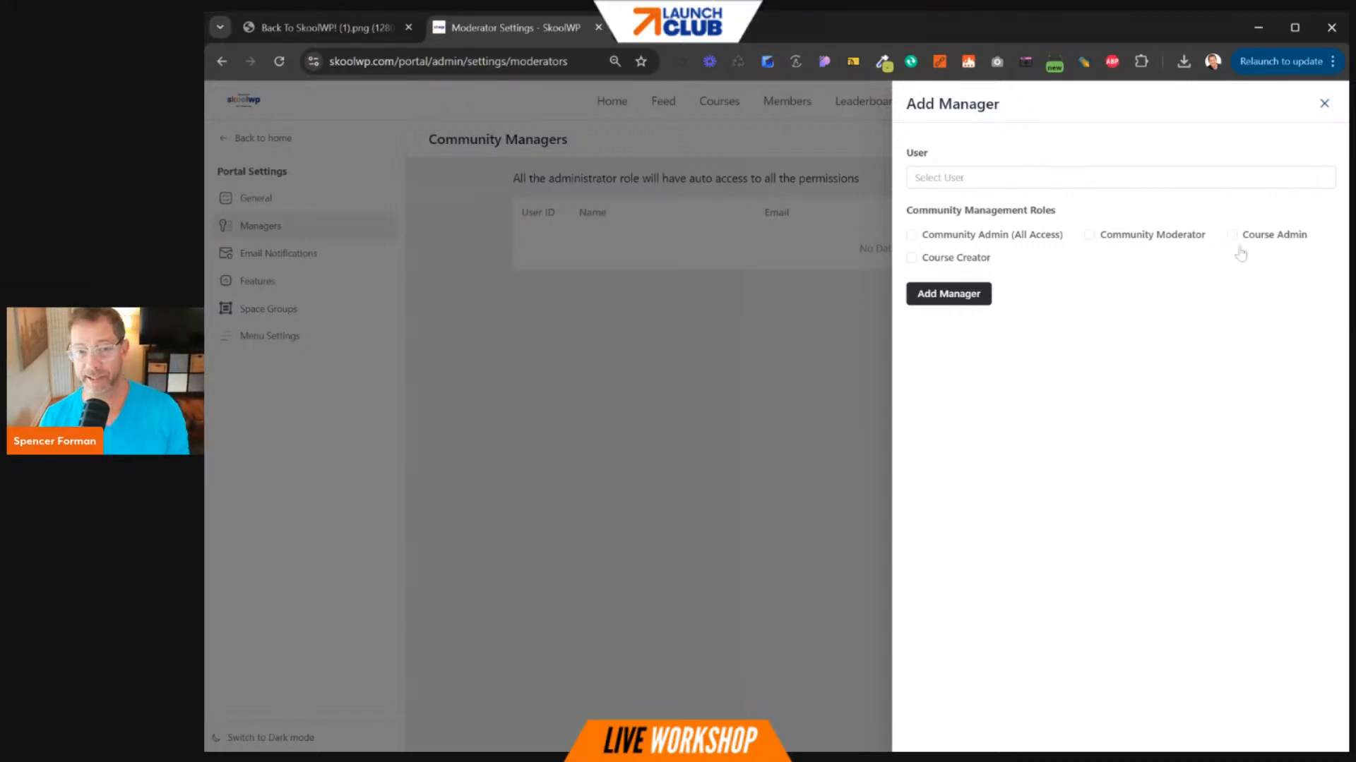
- Try the Moderator, Course Admin, Course Creator and Community Admin roles, leaving all unticked
click(1131, 240)
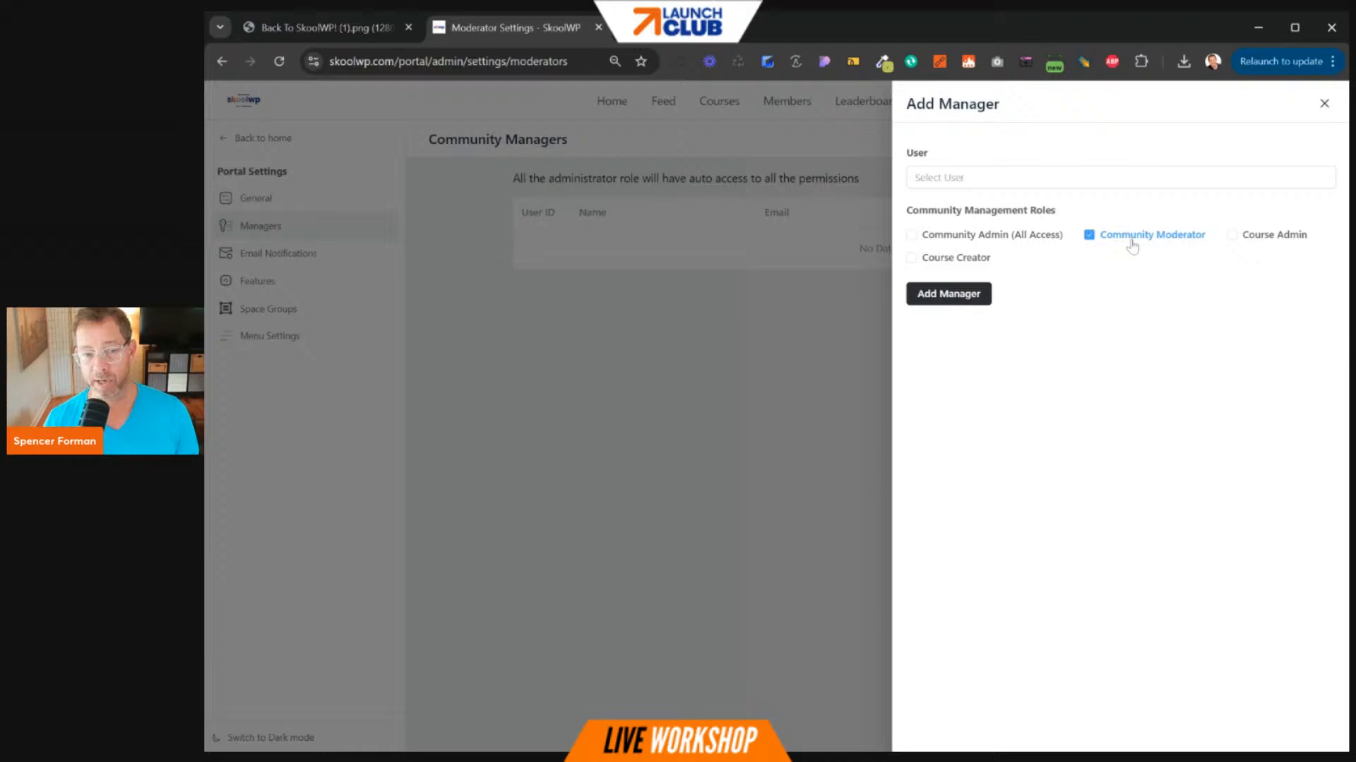
click(1230, 240)
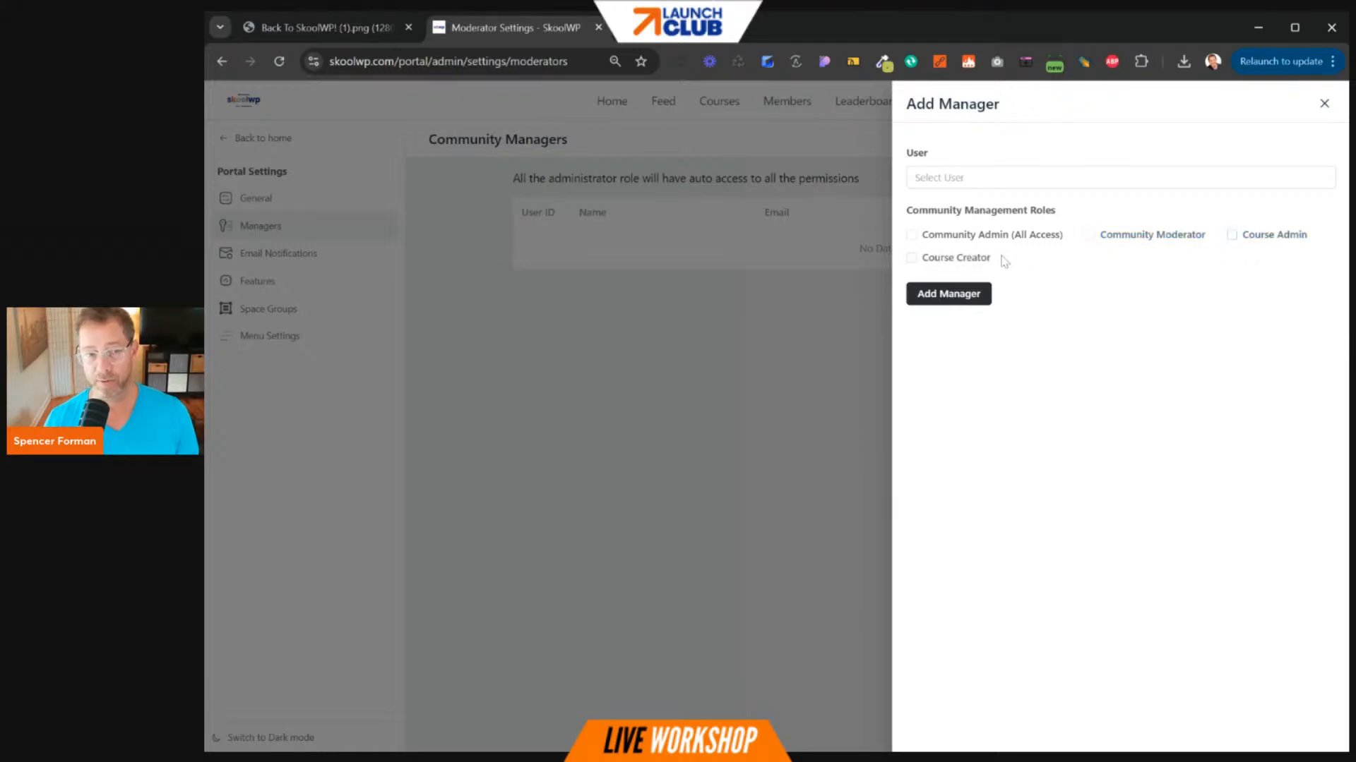
click(959, 261)
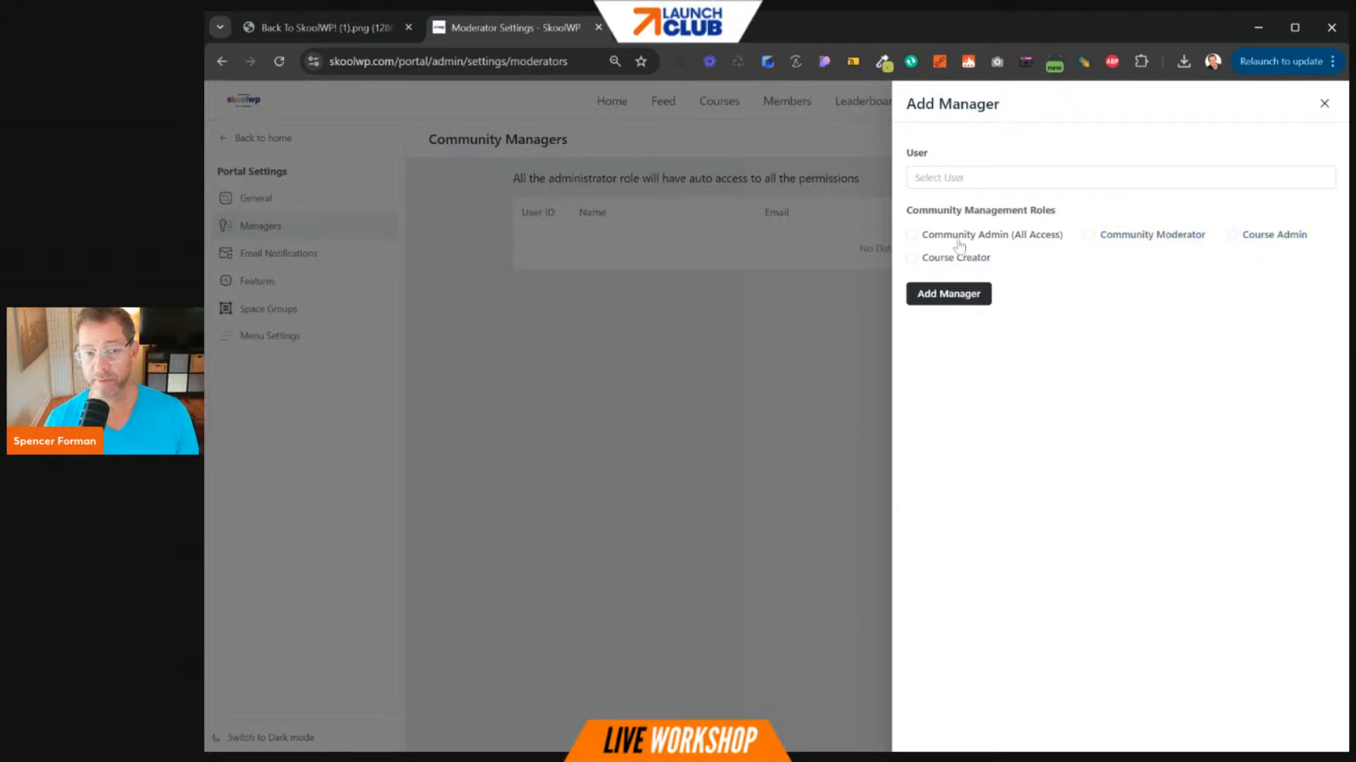
click(958, 240)
click(958, 244)
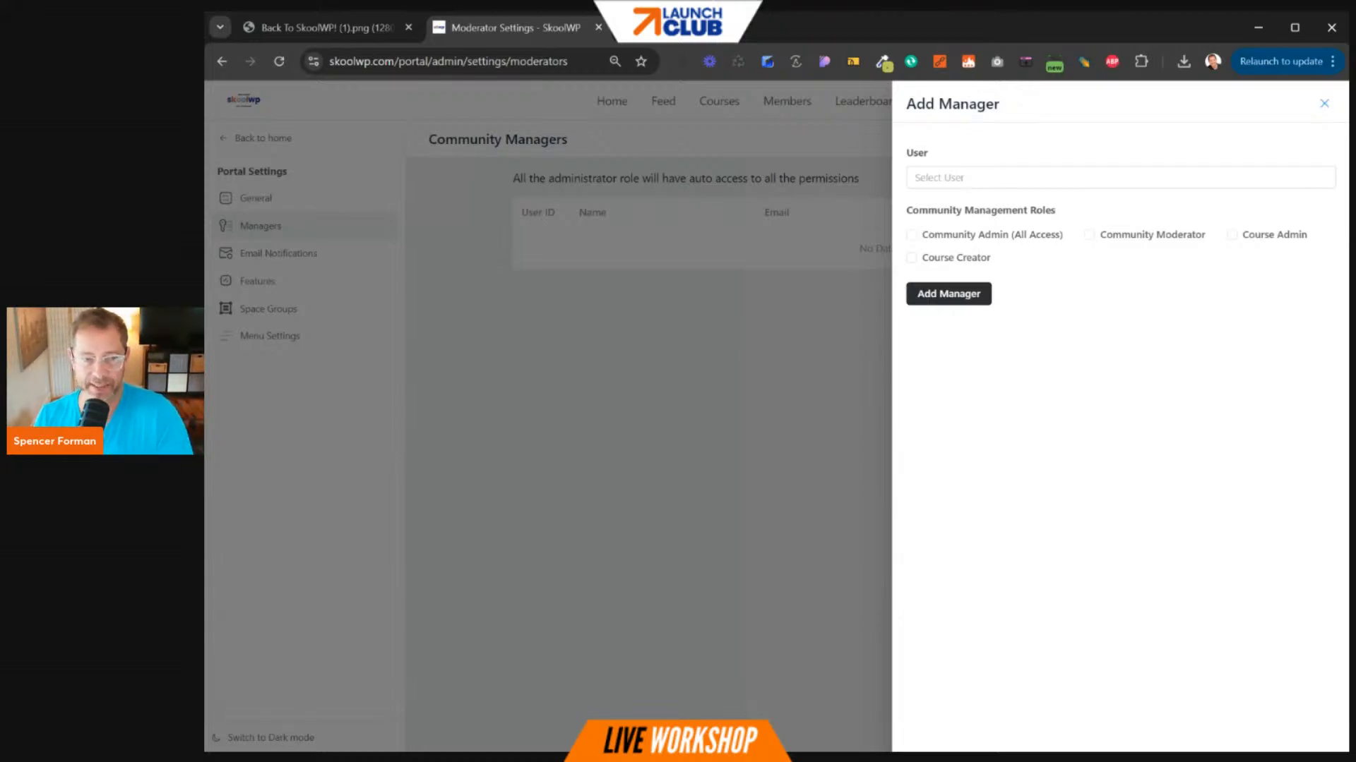
- Close the Add Manager form without saving and go to Email Notifications
drag(910, 210, 1043, 212)
click(1325, 105)
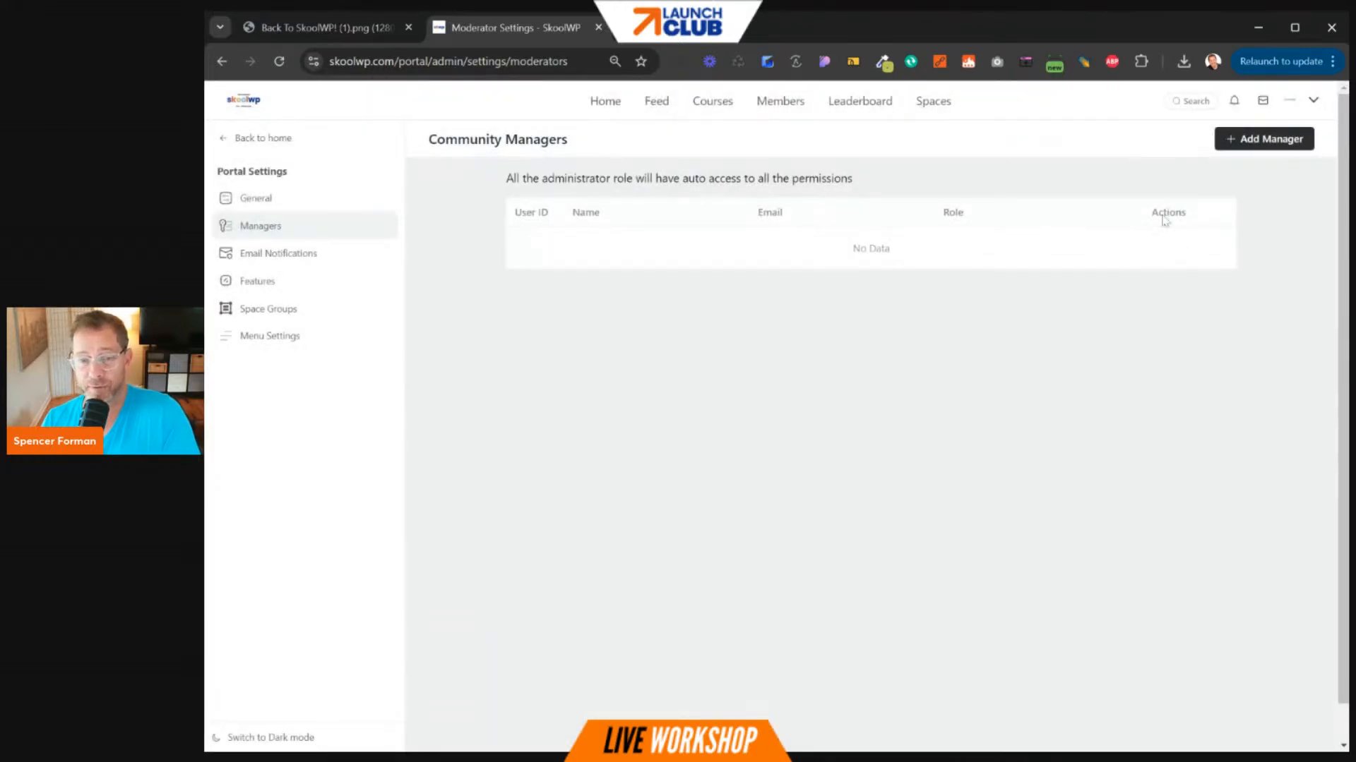
click(320, 253)
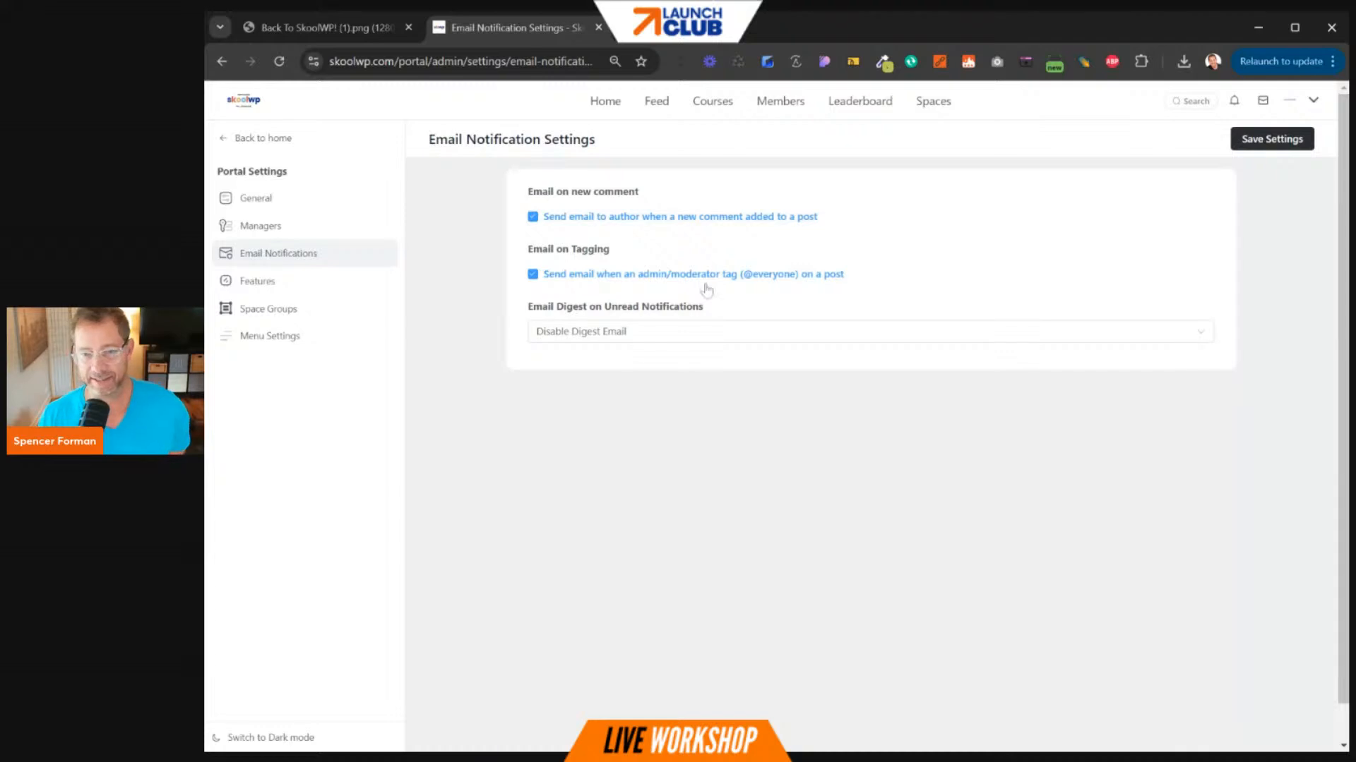
- Show the Email Digest on Unread Notifications schedule choices without changing them
click(596, 337)
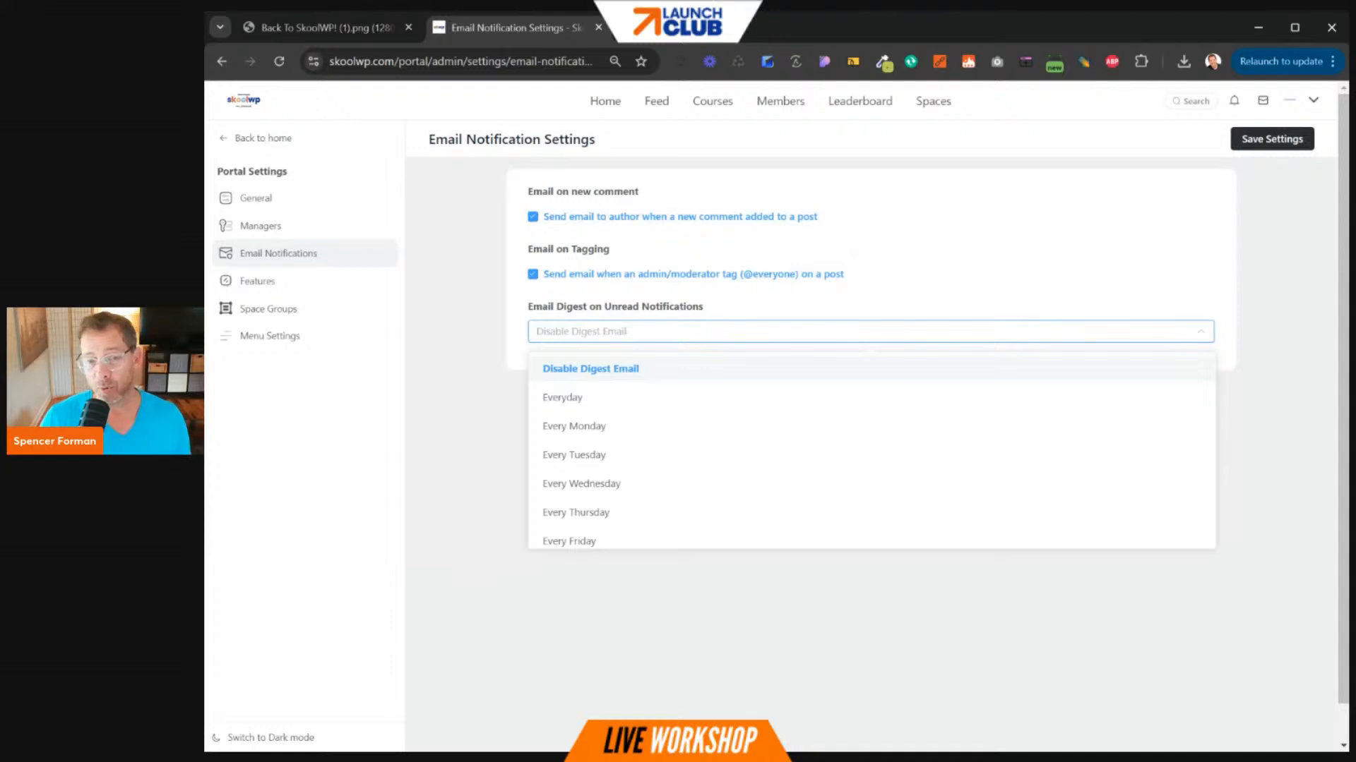
- Load the 1wd.tv site in a new browser tab
key(ctrl+t)
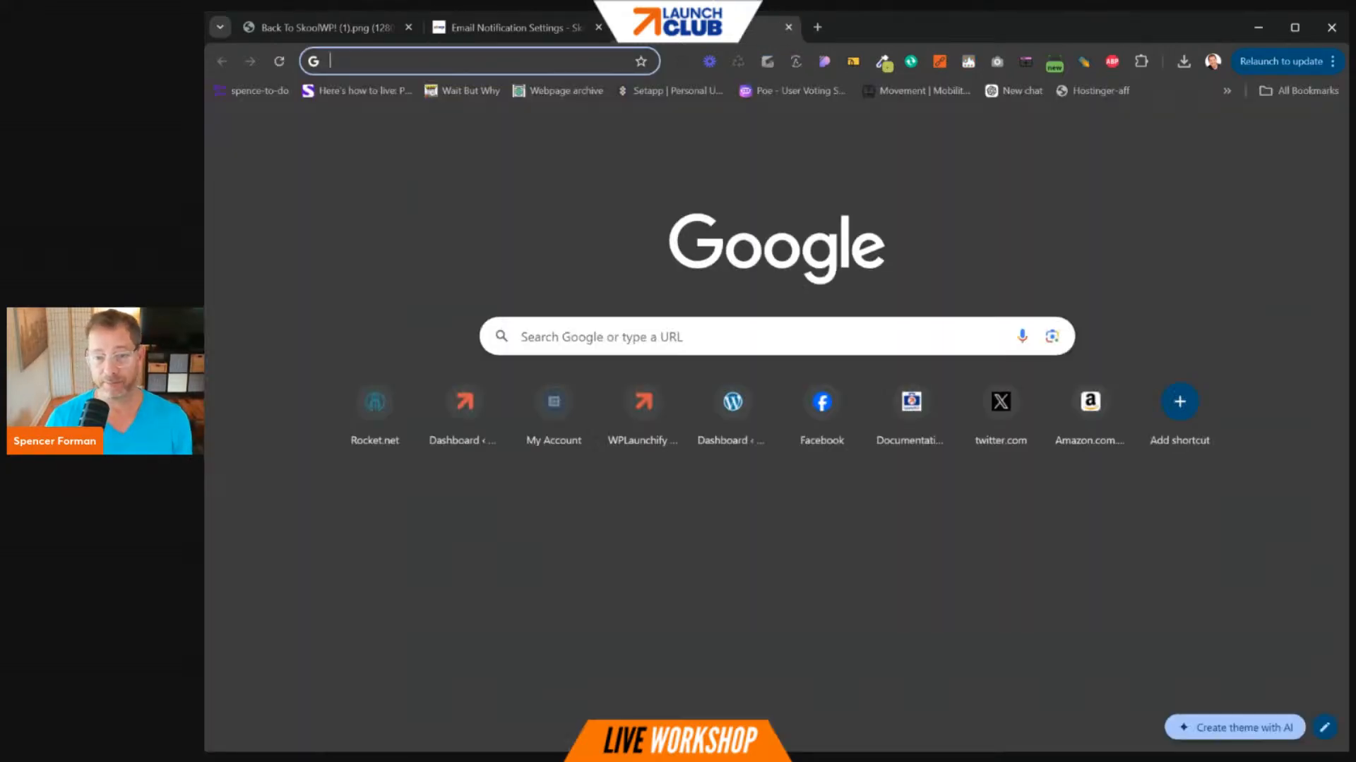
text(1)
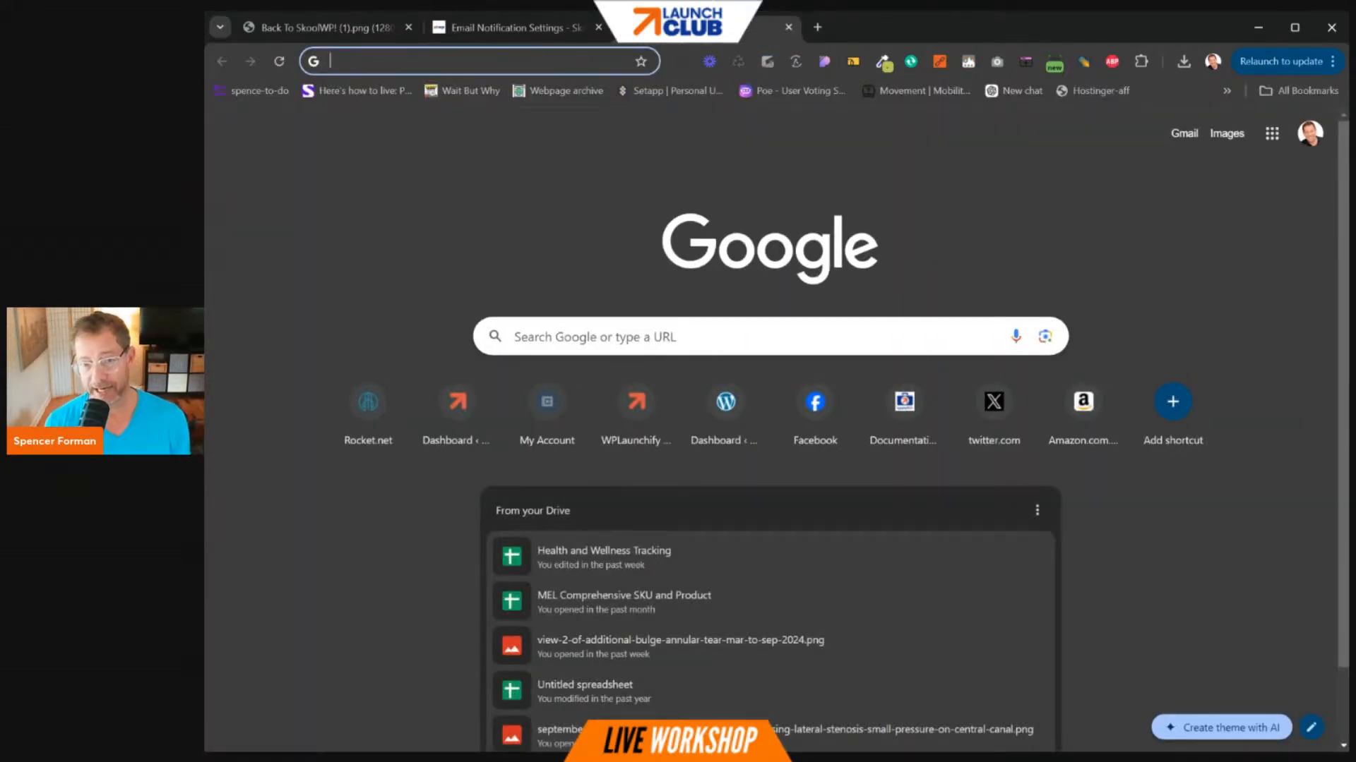
key(Right)
key(BackSpace)
key(BackSpace)
key(BackSpace)
key(BackSpace)
key(BackSpace)
key(BackSpace)
key(BackSpace)
key(BackSpace)
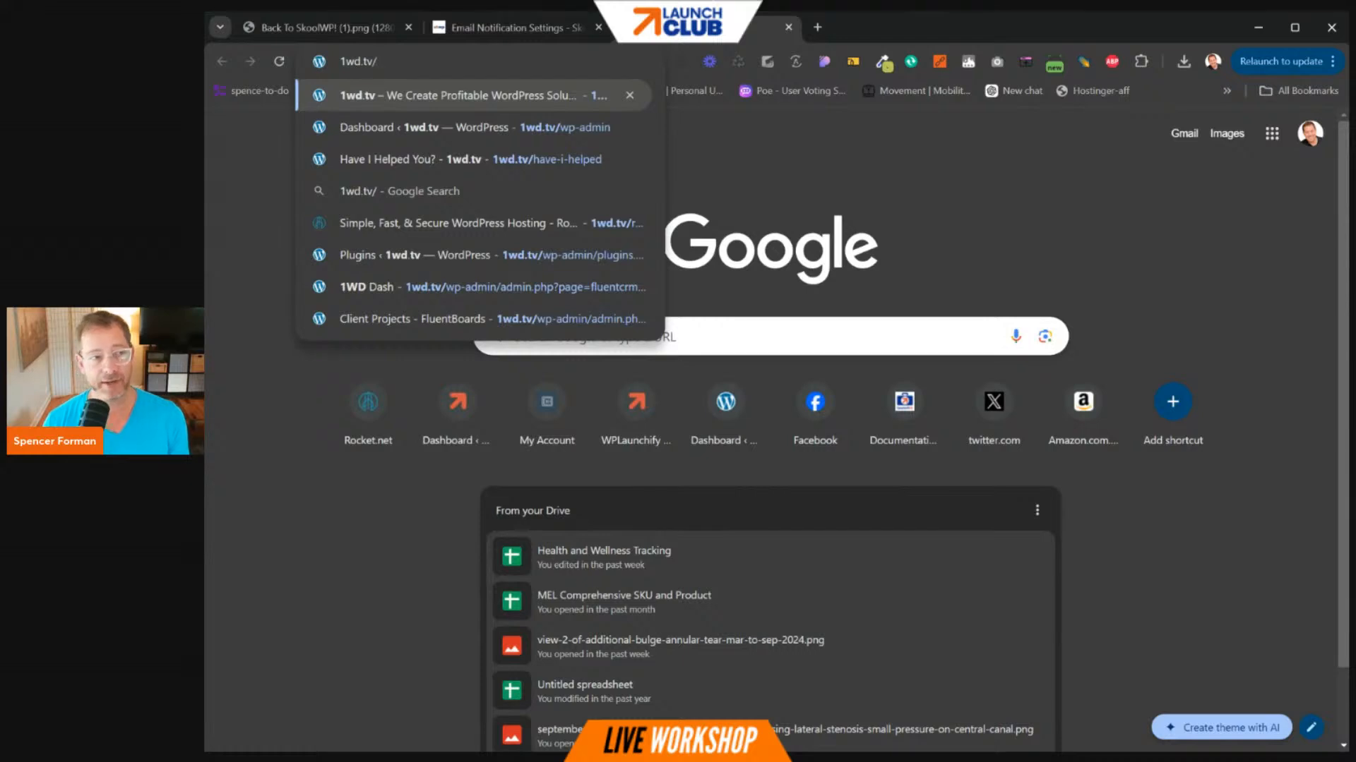
key(Return)
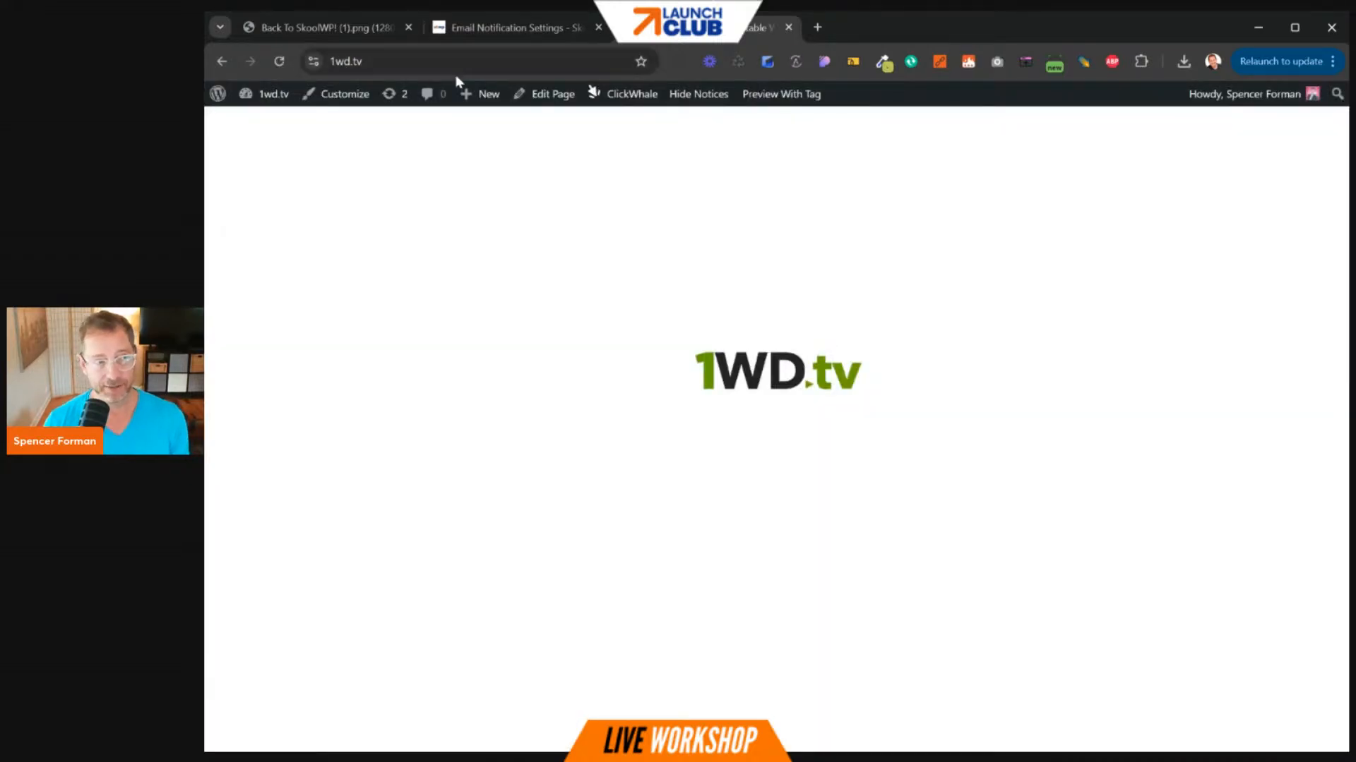
- Load 1wd.tv/archives and scroll through the newsletter campaign list
key(ctrl+l)
key(End)
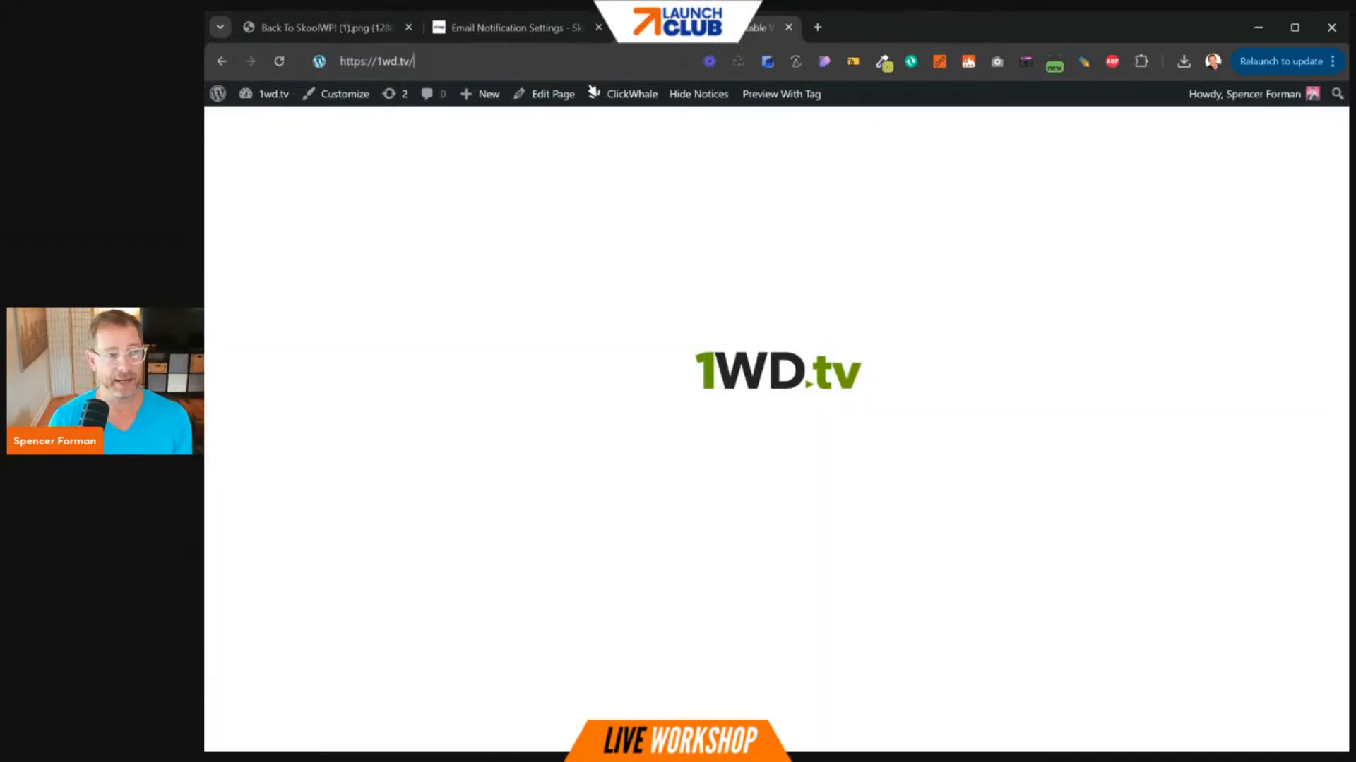
text(arc)
key(End)
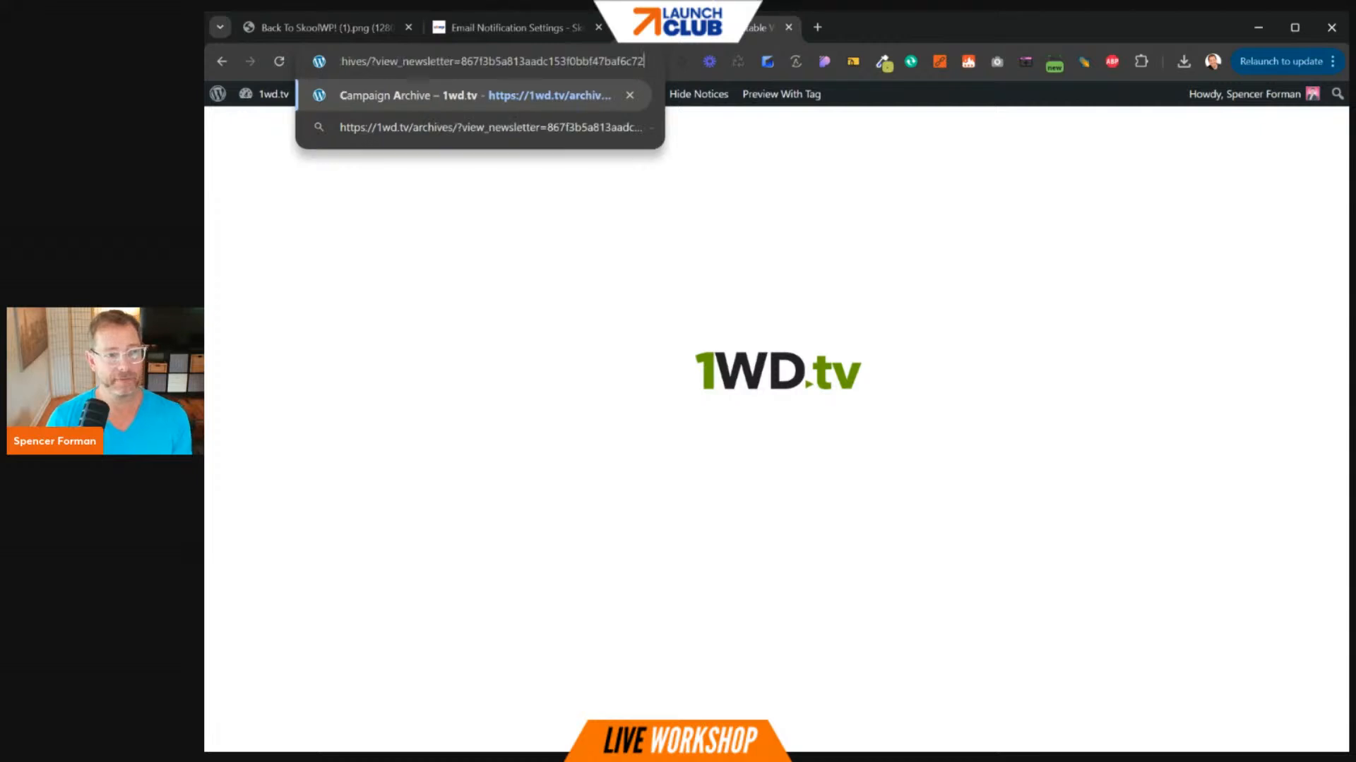
key(BackSpace)
key(BackSpace)
key(BackSpace)
key(BackSpace)
key(BackSpace)
key(BackSpace)
key(BackSpace)
key(BackSpace)
key(BackSpace)
key(BackSpace)
key(BackSpace)
key(BackSpace)
key(BackSpace)
key(BackSpace)
key(BackSpace)
key(BackSpace)
key(BackSpace)
key(BackSpace)
key(BackSpace)
key(BackSpace)
key(BackSpace)
key(BackSpace)
key(BackSpace)
key(BackSpace)
key(BackSpace)
key(BackSpace)
key(BackSpace)
key(BackSpace)
key(BackSpace)
key(BackSpace)
key(BackSpace)
key(BackSpace)
key(BackSpace)
key(BackSpace)
key(BackSpace)
key(BackSpace)
key(BackSpace)
key(BackSpace)
key(BackSpace)
key(BackSpace)
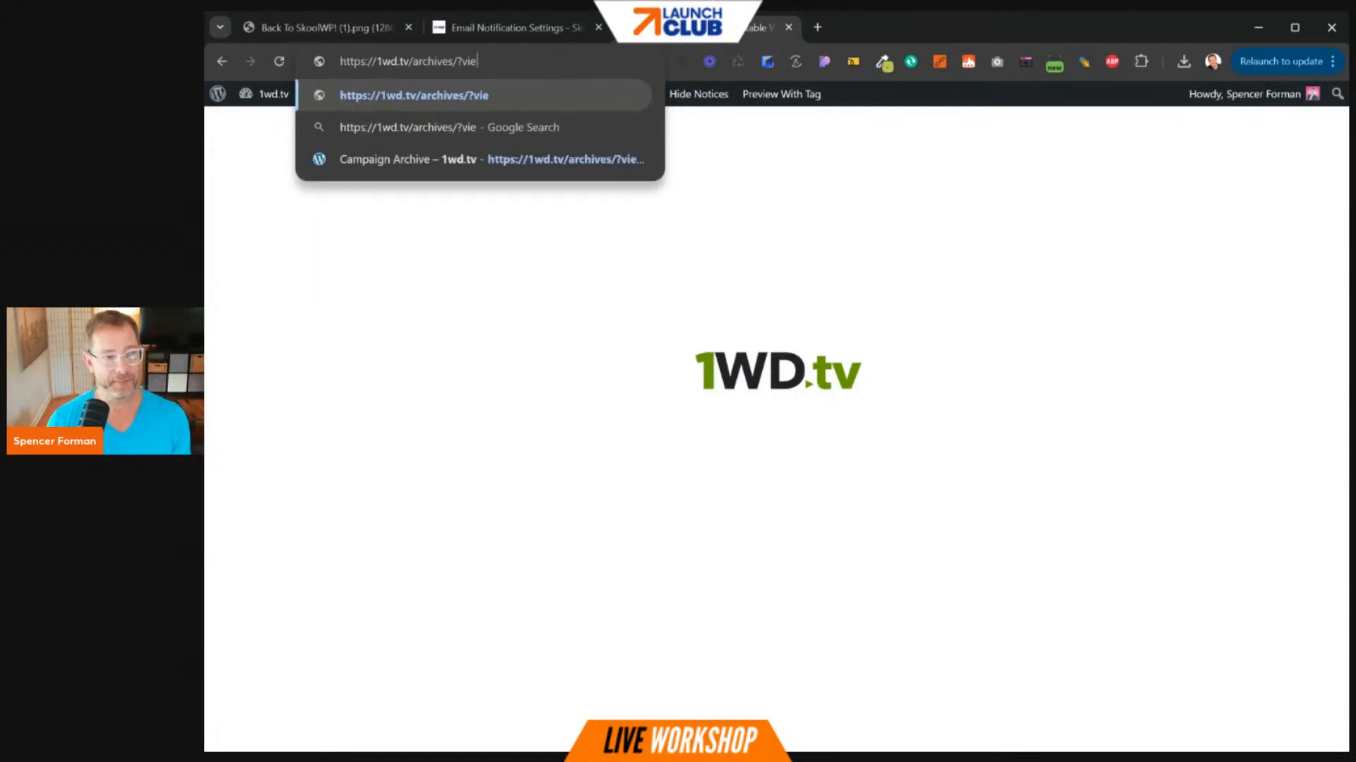
key(Return)
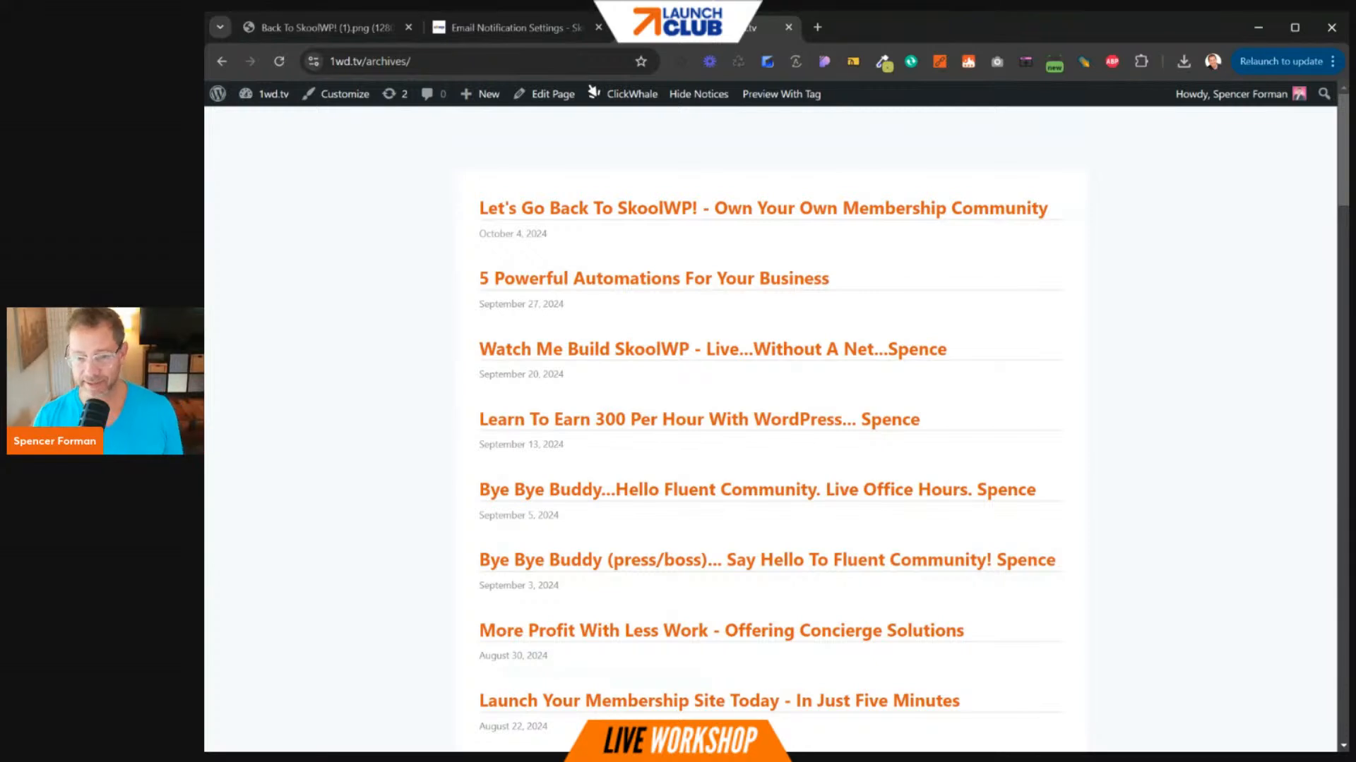
scroll(858, 550, down, 8)
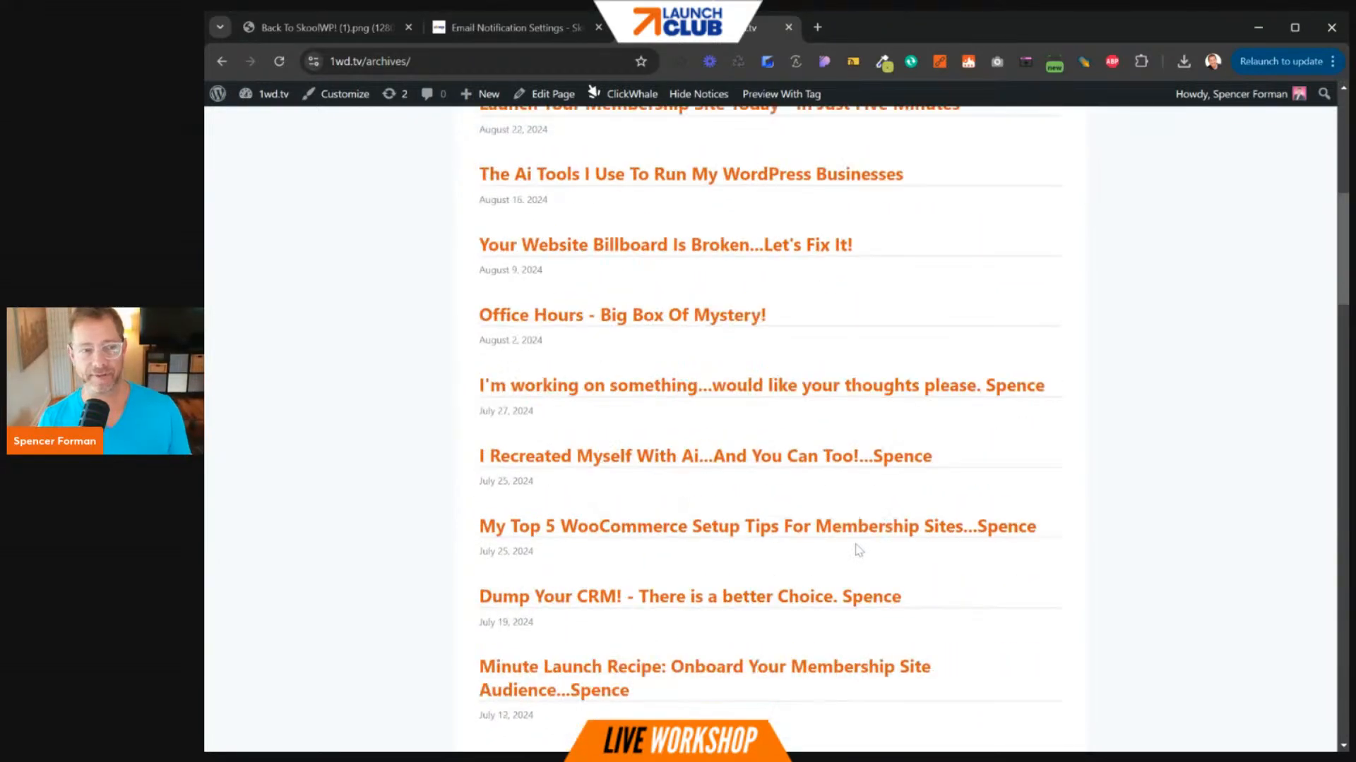
scroll(857, 550, up, 8)
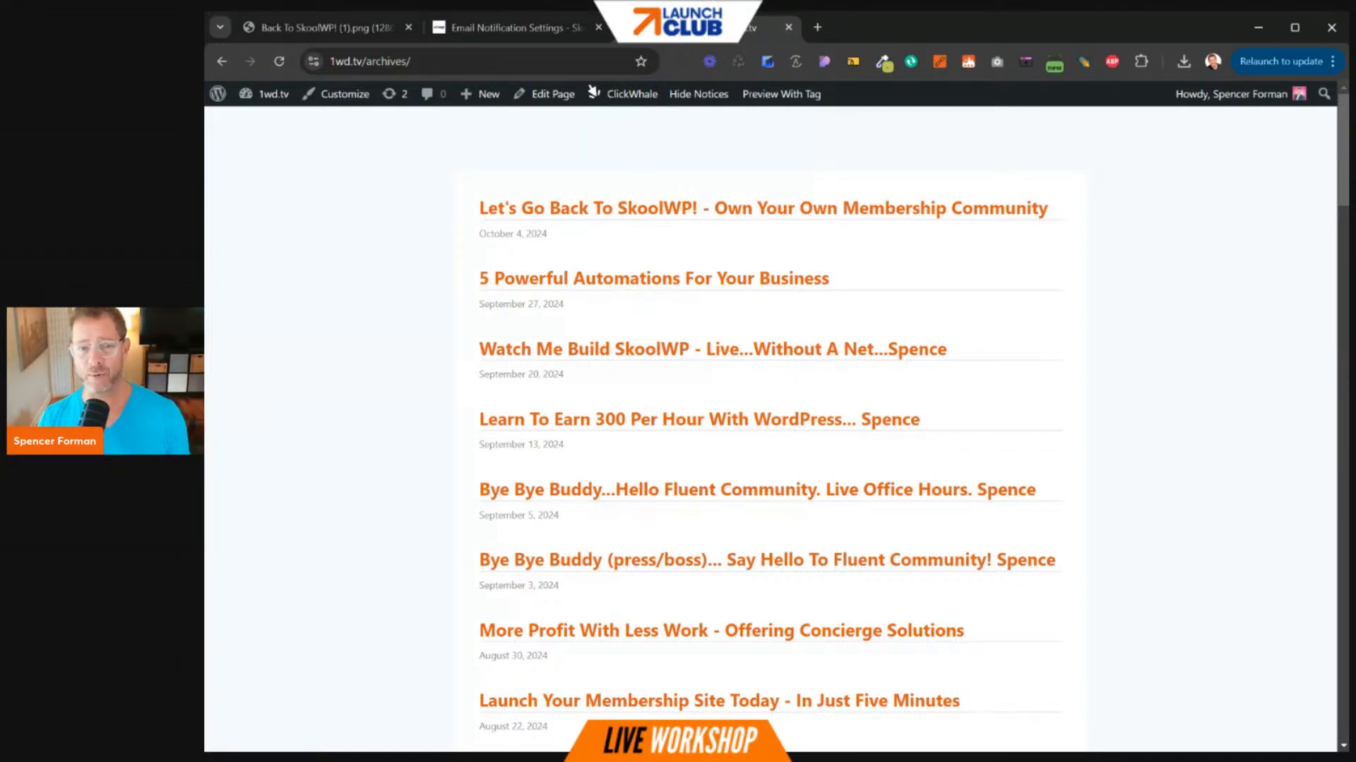
- Back in SkoolWP, keep the digest at Disable Digest Email and go to Features settings
click(516, 32)
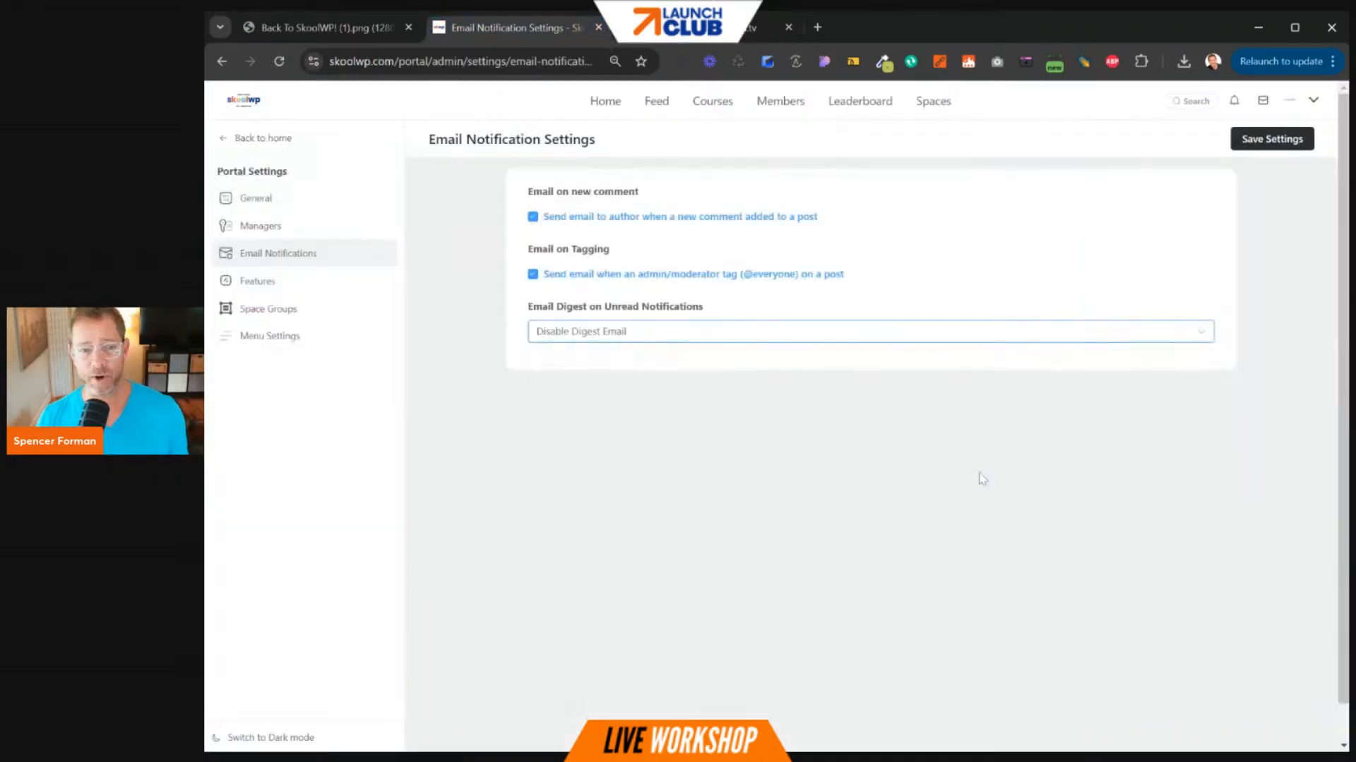
click(641, 337)
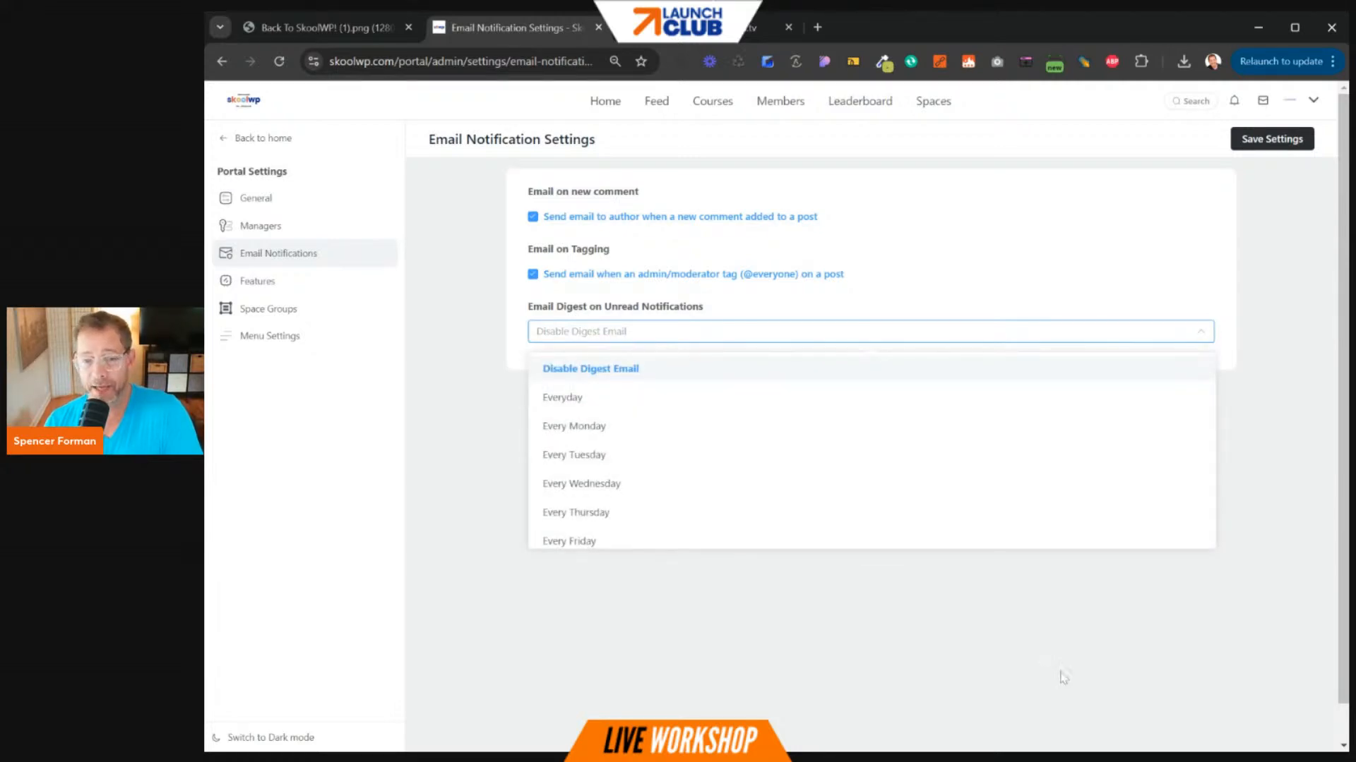
click(1085, 642)
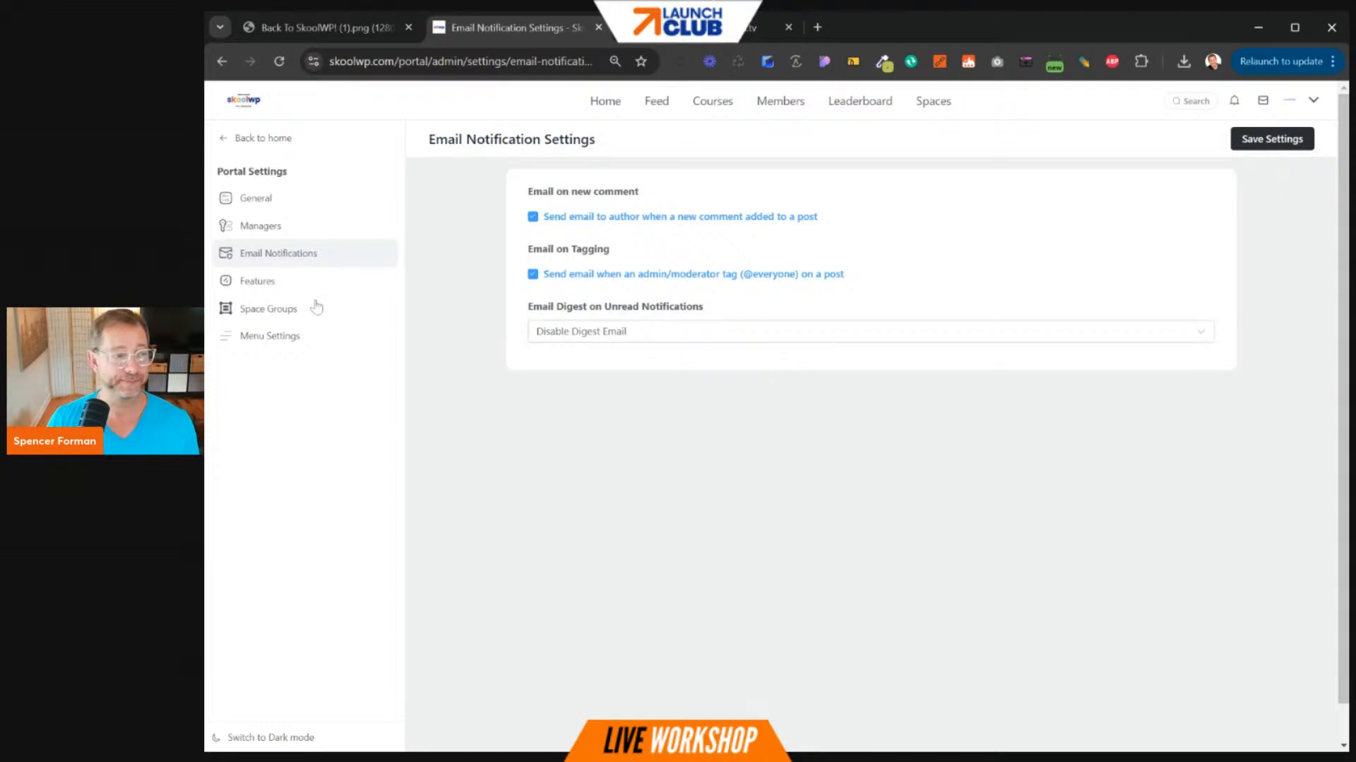
click(283, 281)
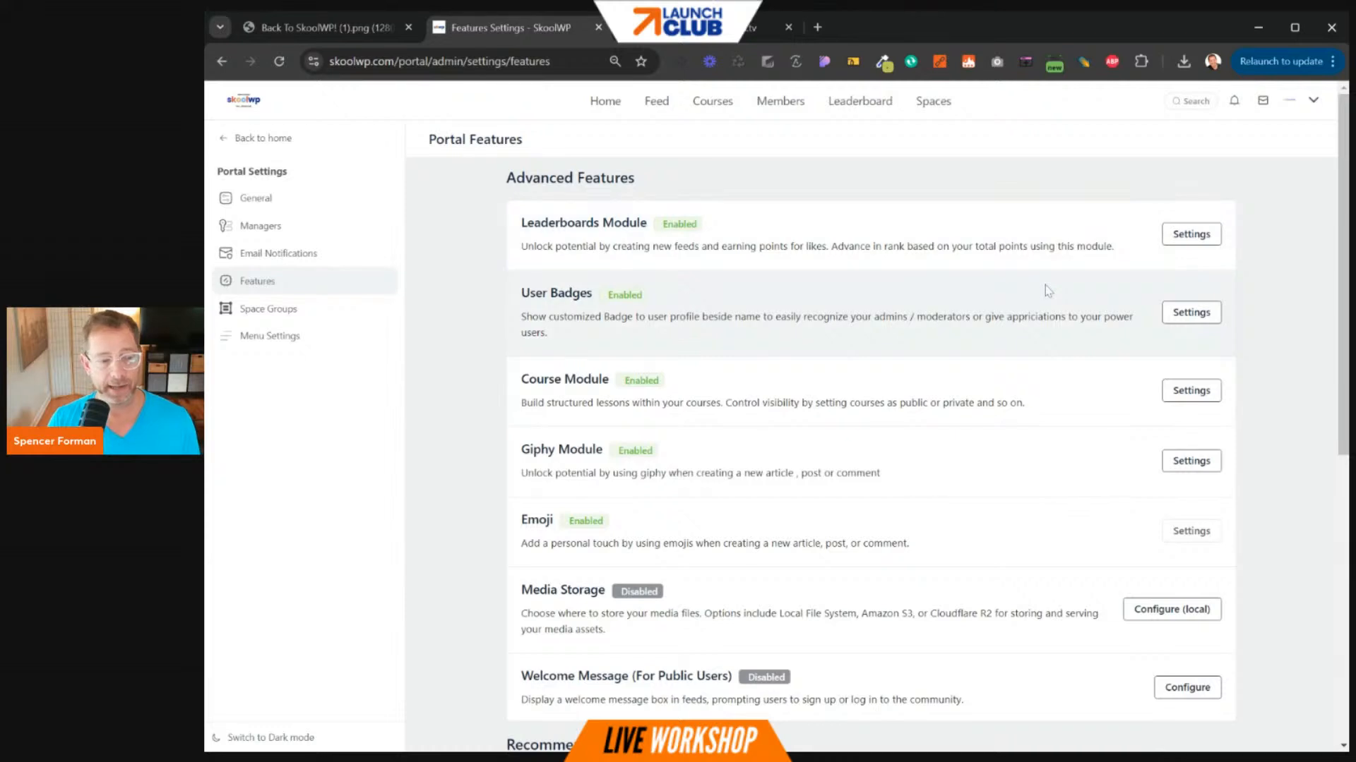
scroll(1047, 290, down, 2)
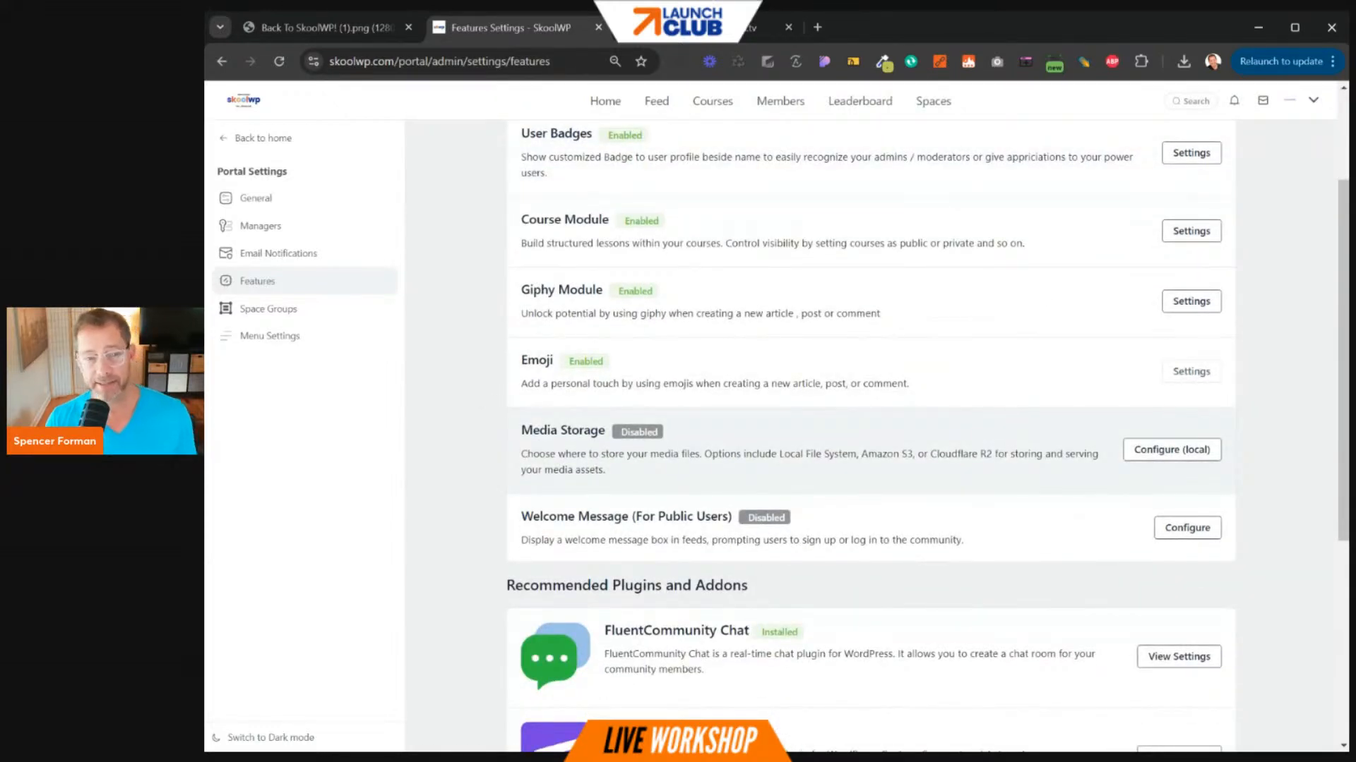
scroll(755, 289, up, 1)
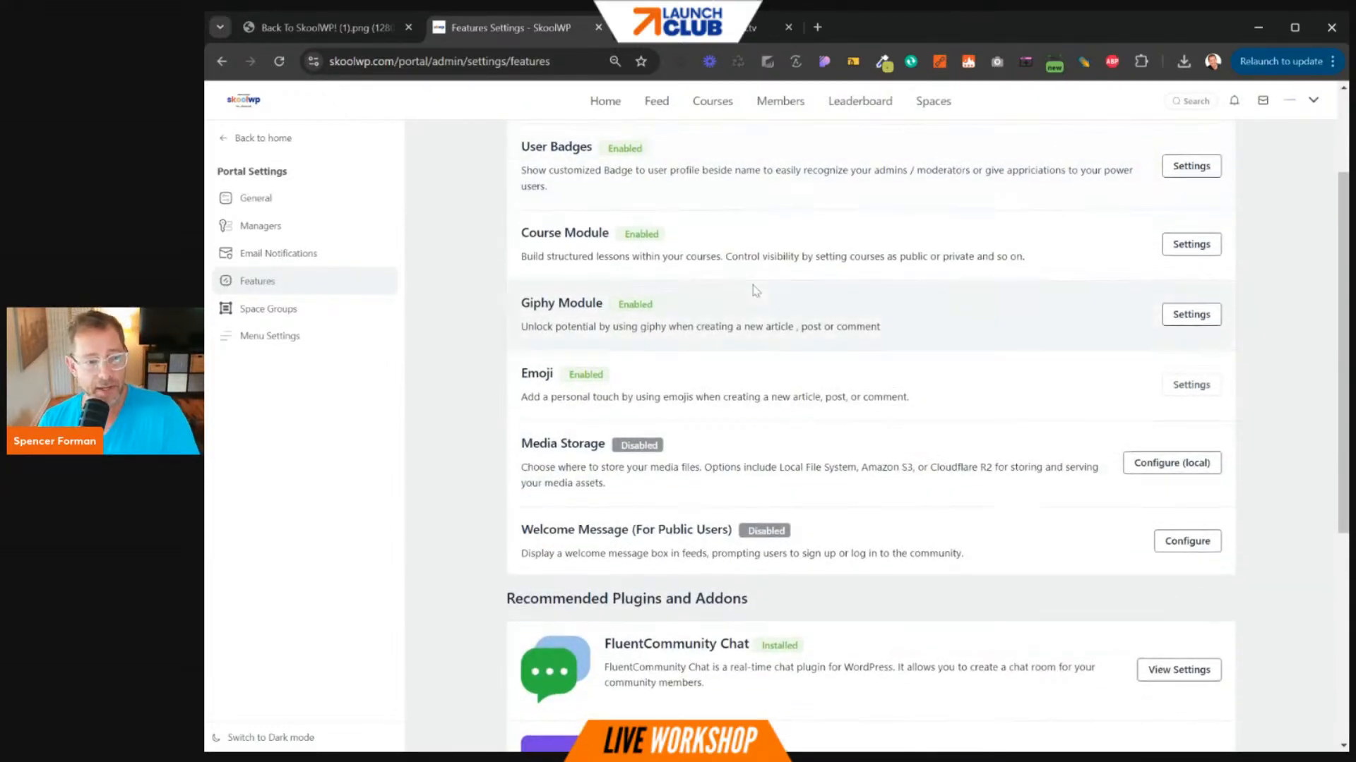
scroll(756, 290, up, 2)
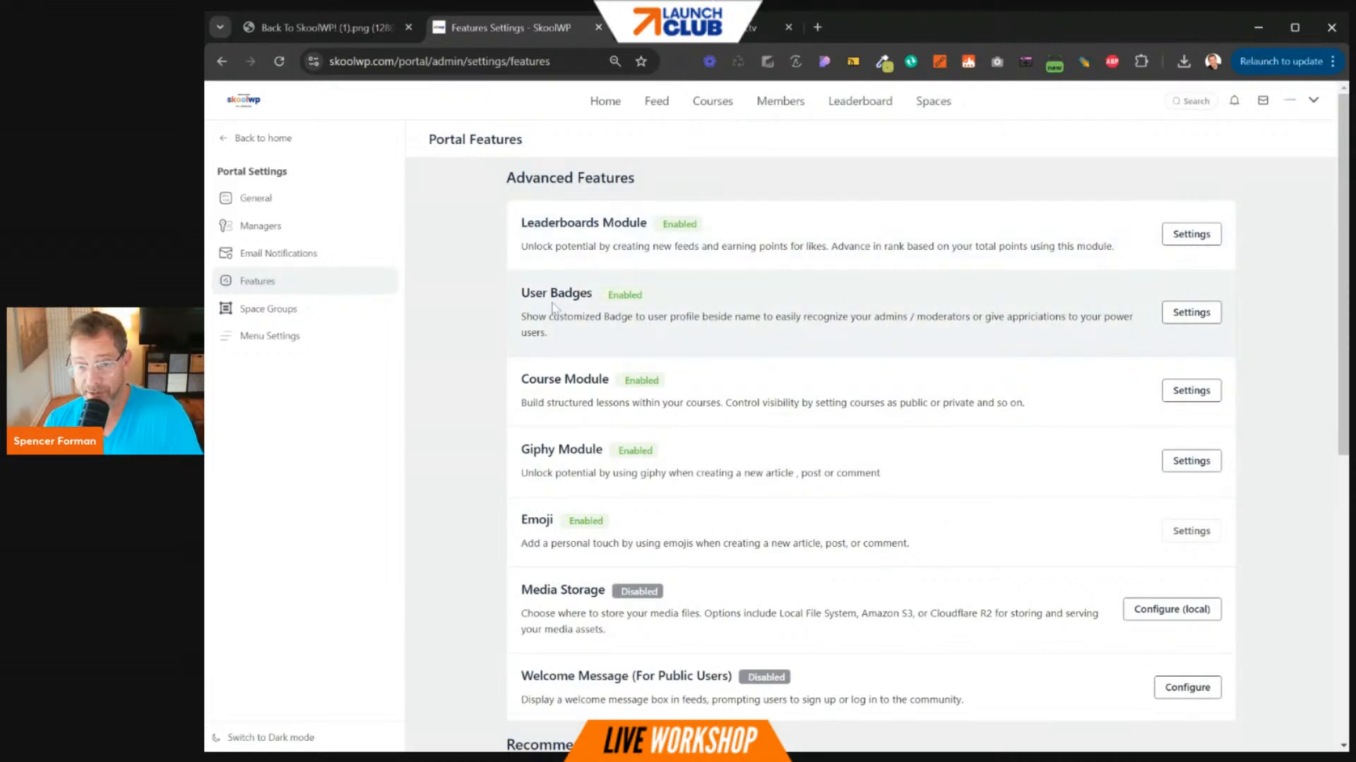
drag(521, 379, 591, 379)
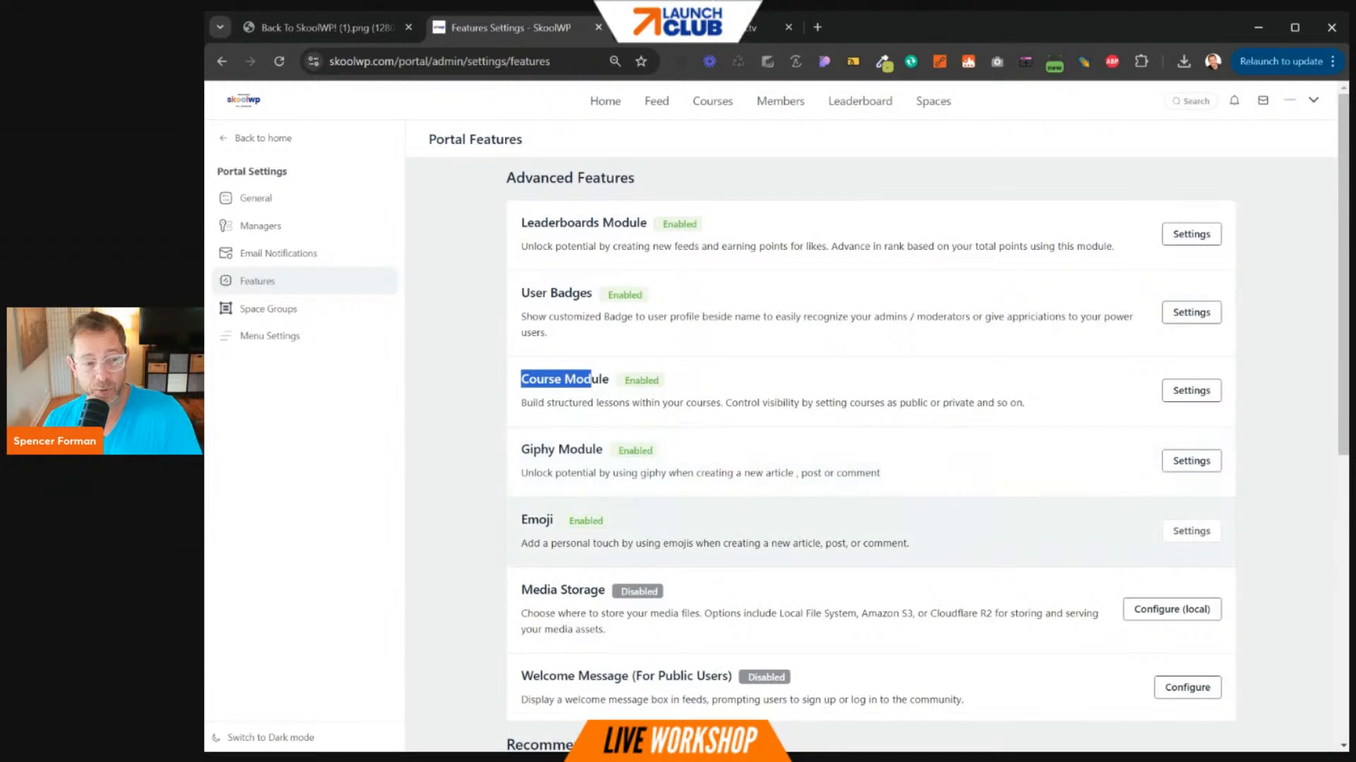
scroll(847, 488, down, 3)
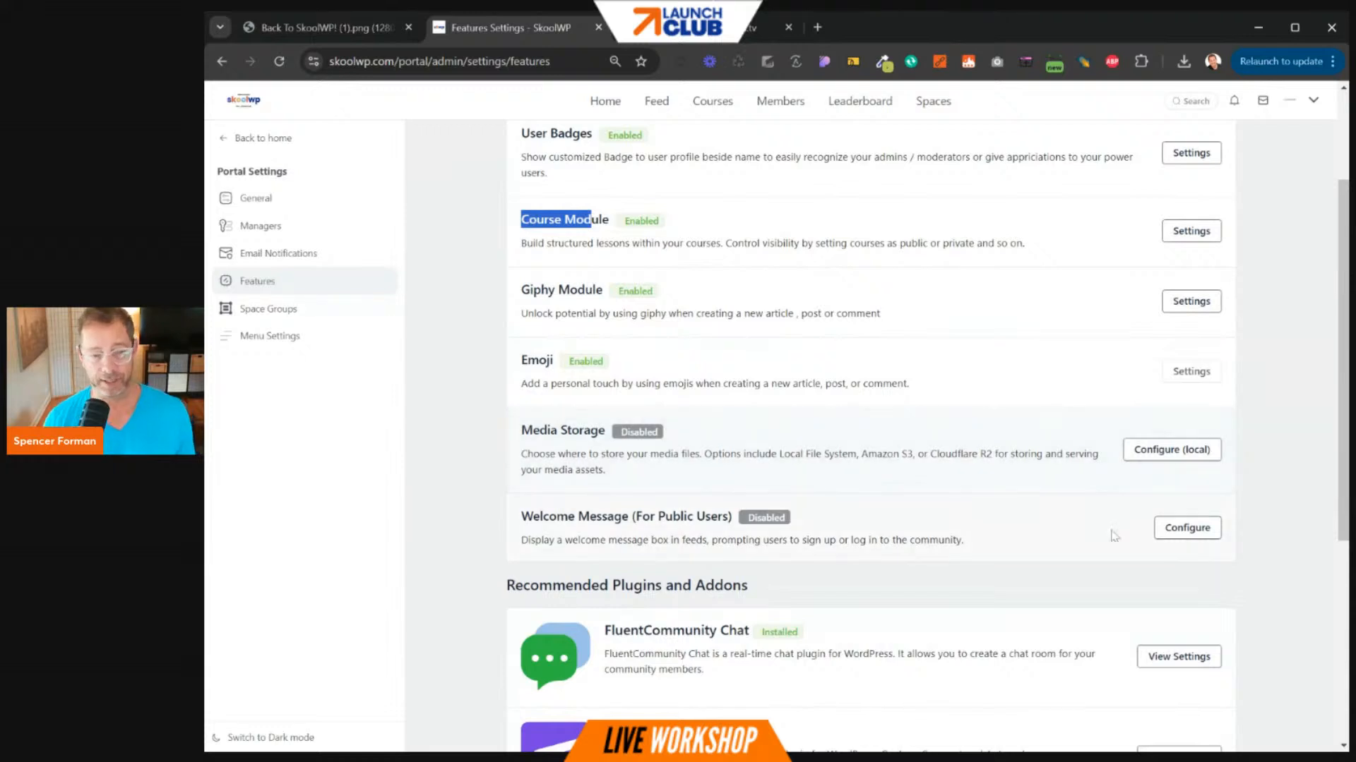
click(1176, 452)
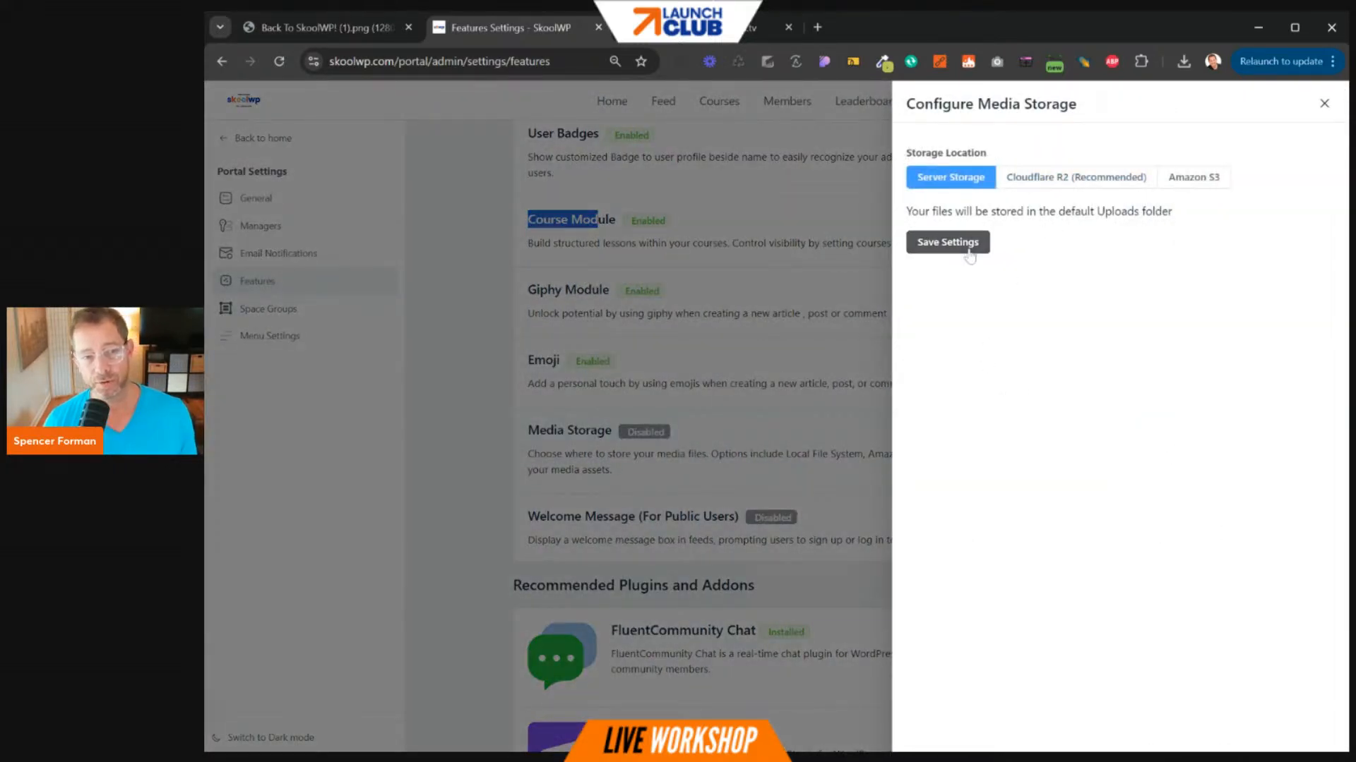
click(1068, 185)
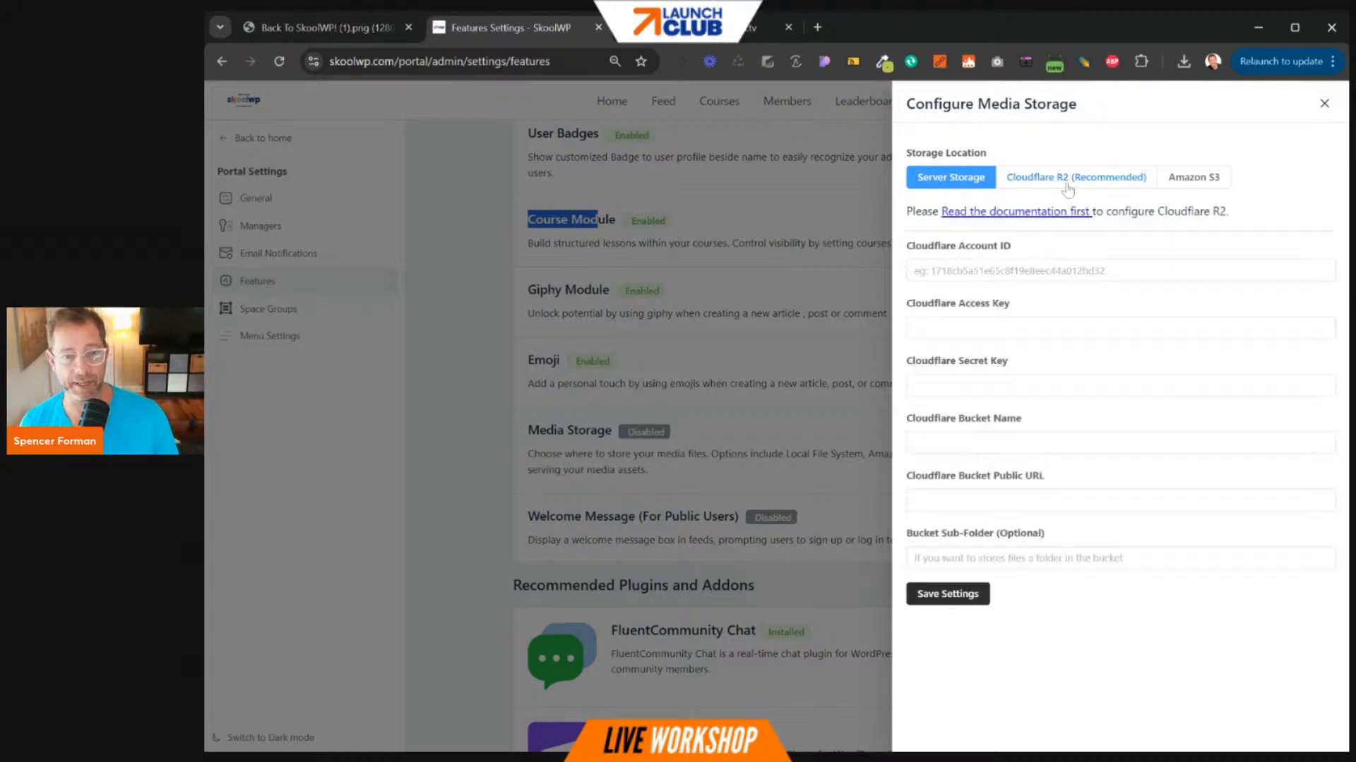
click(1197, 182)
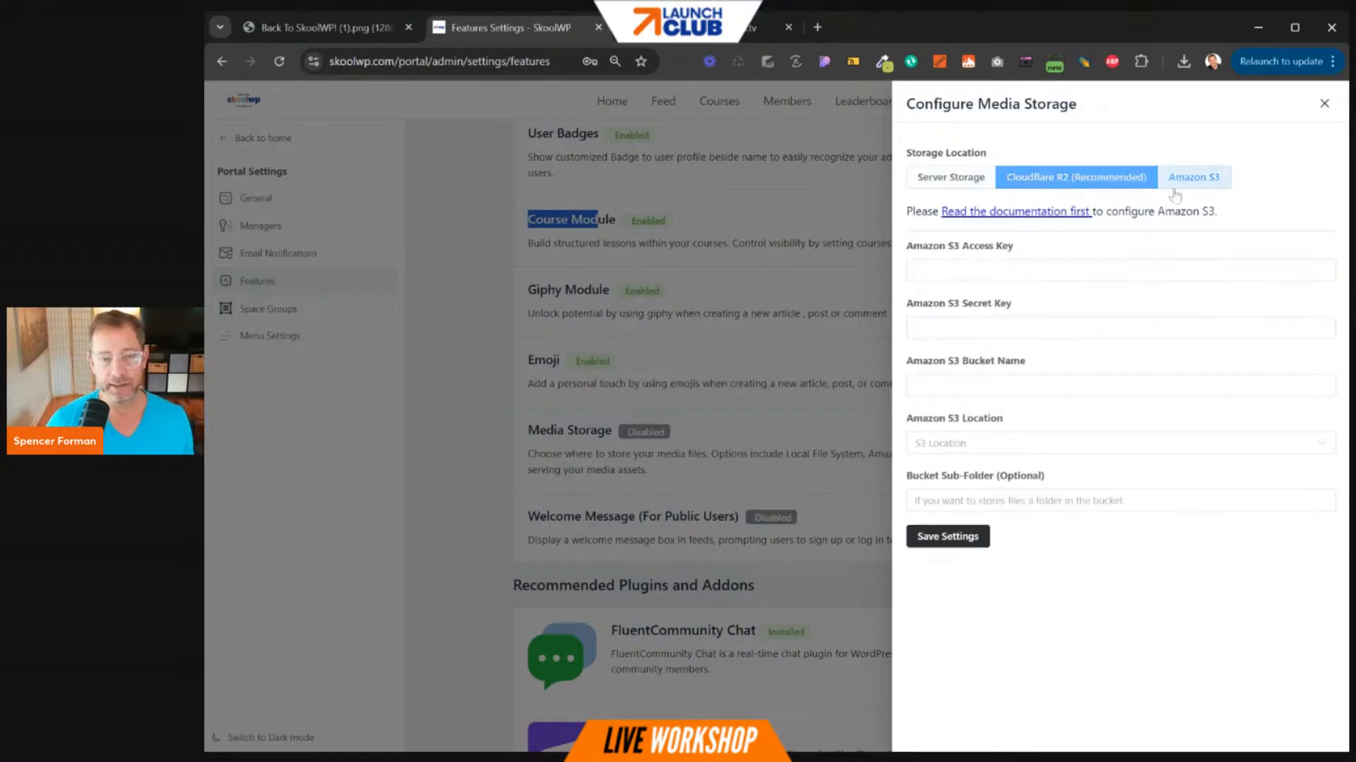
click(957, 182)
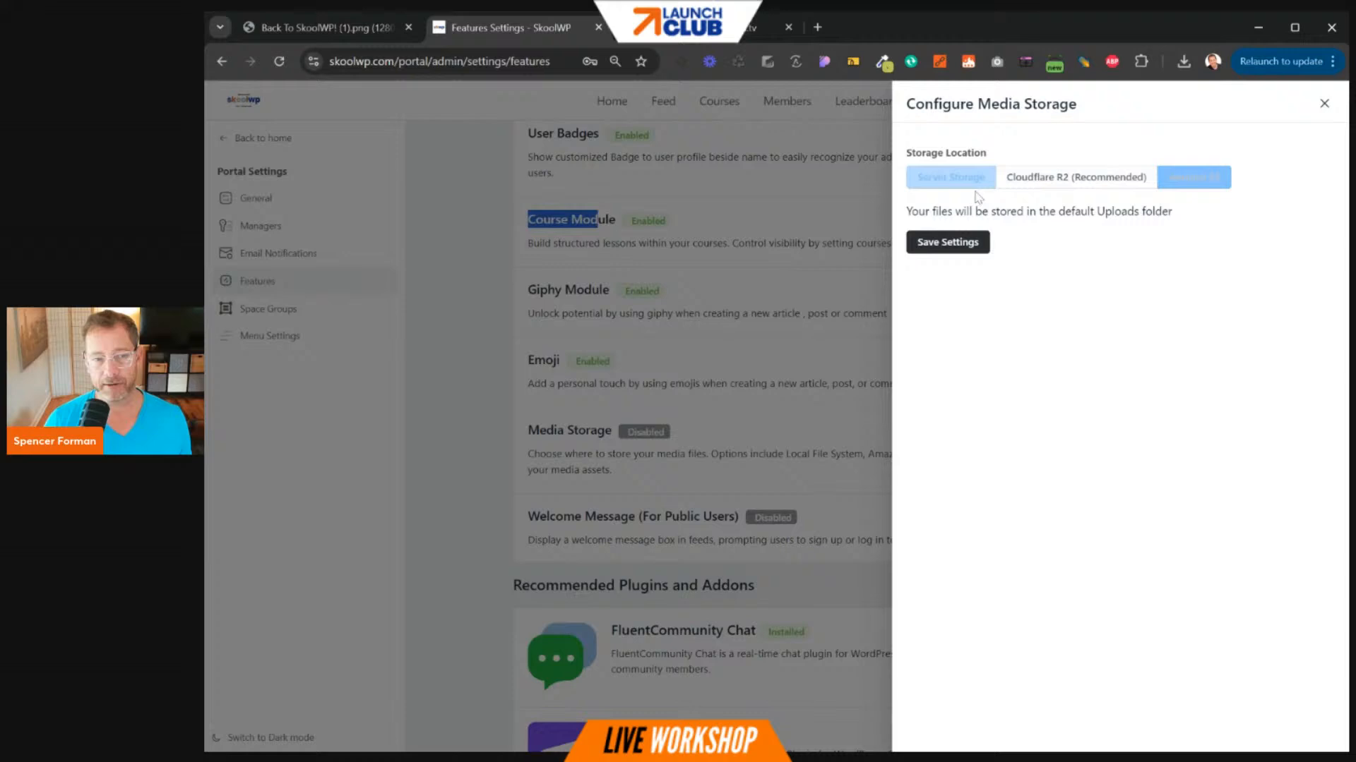
click(1324, 104)
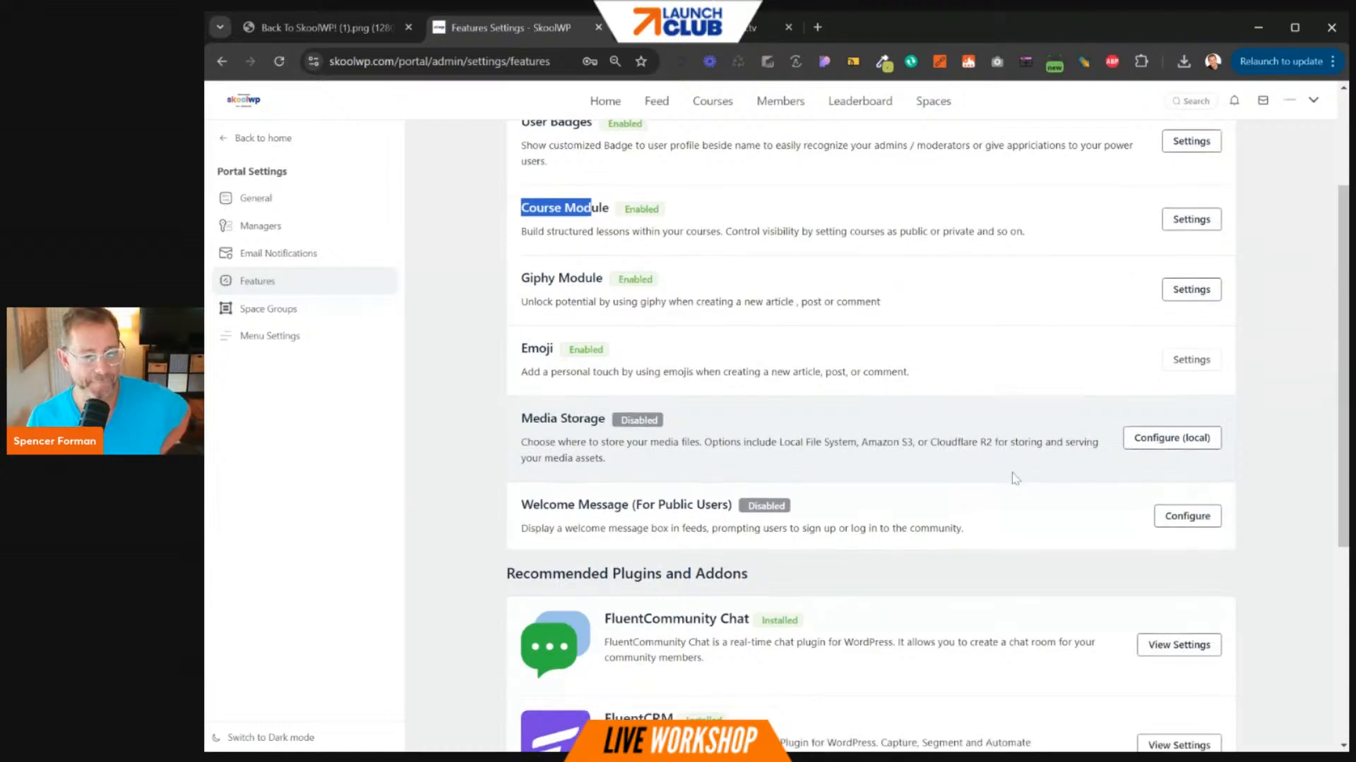
scroll(1013, 475, down, 2)
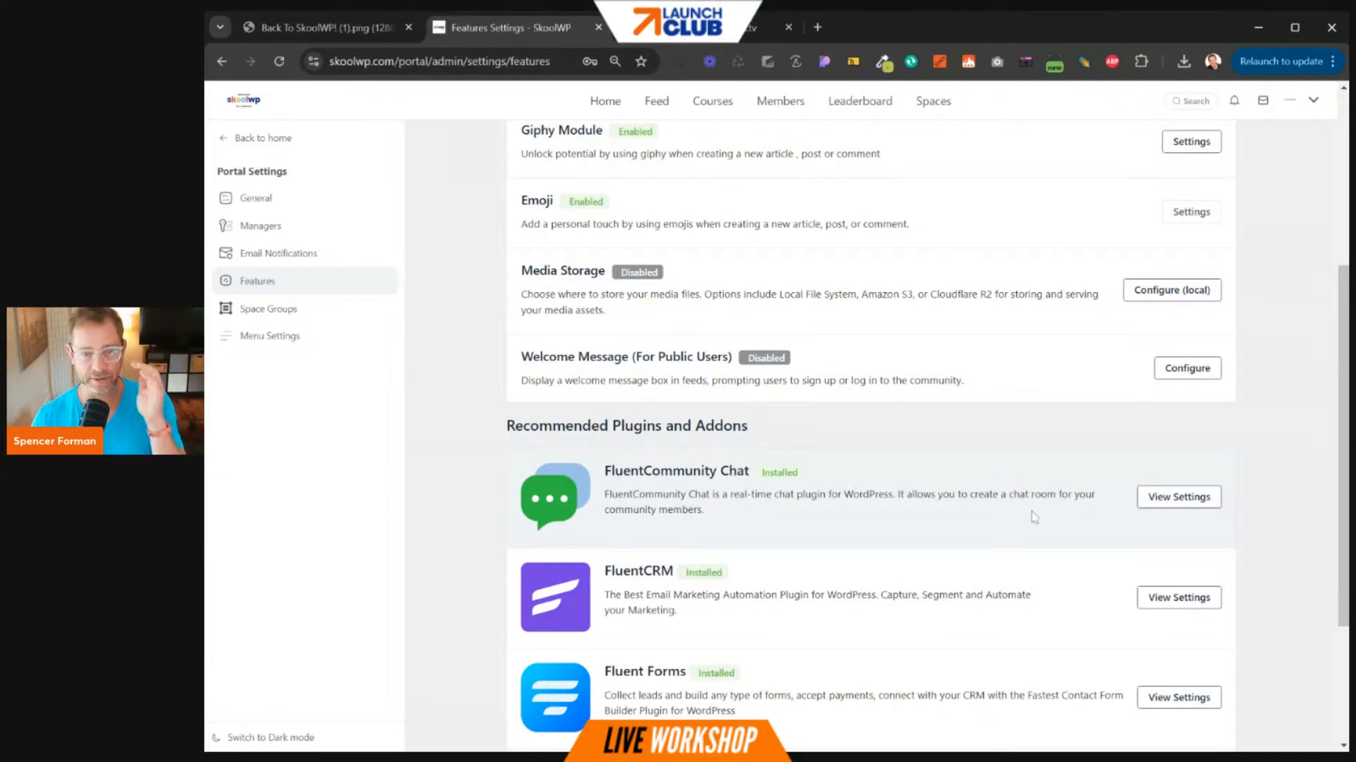
scroll(1034, 518, down, 3)
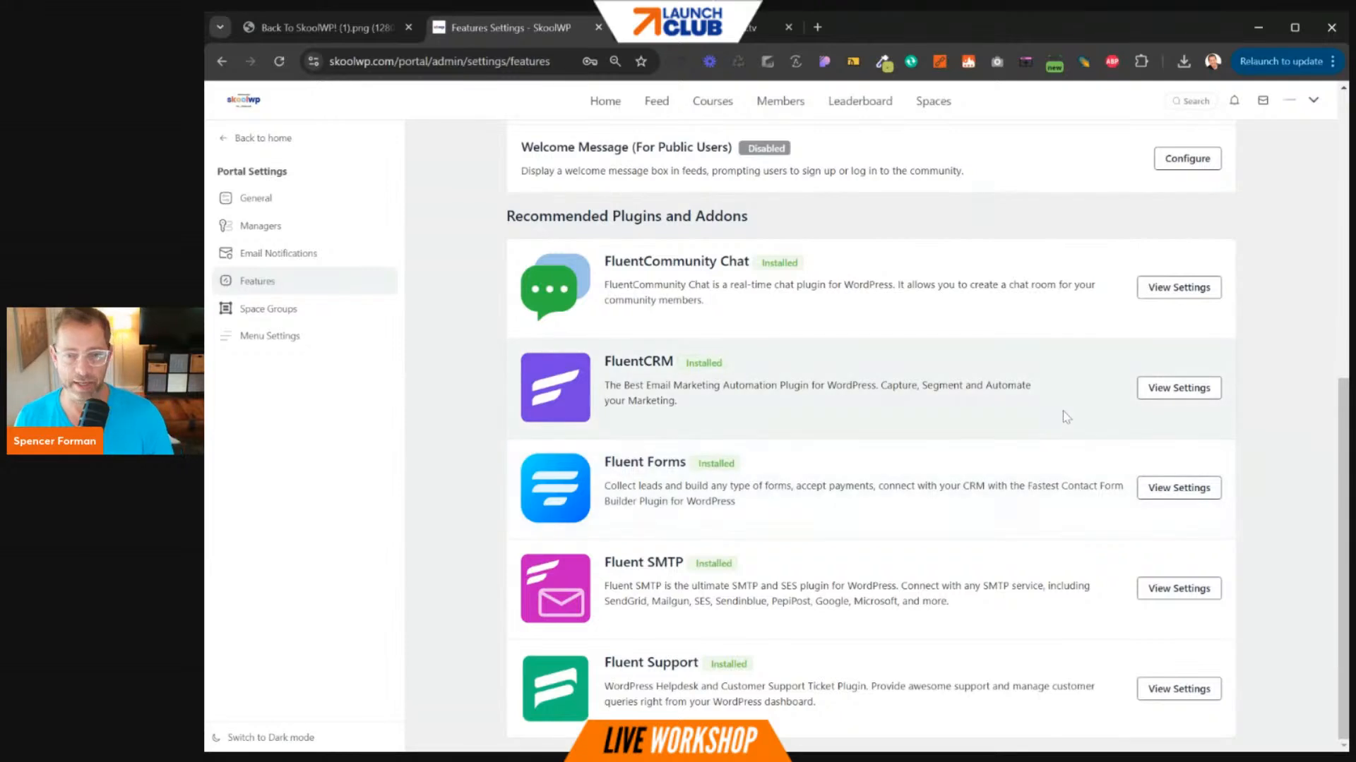
scroll(1064, 417, up, 1)
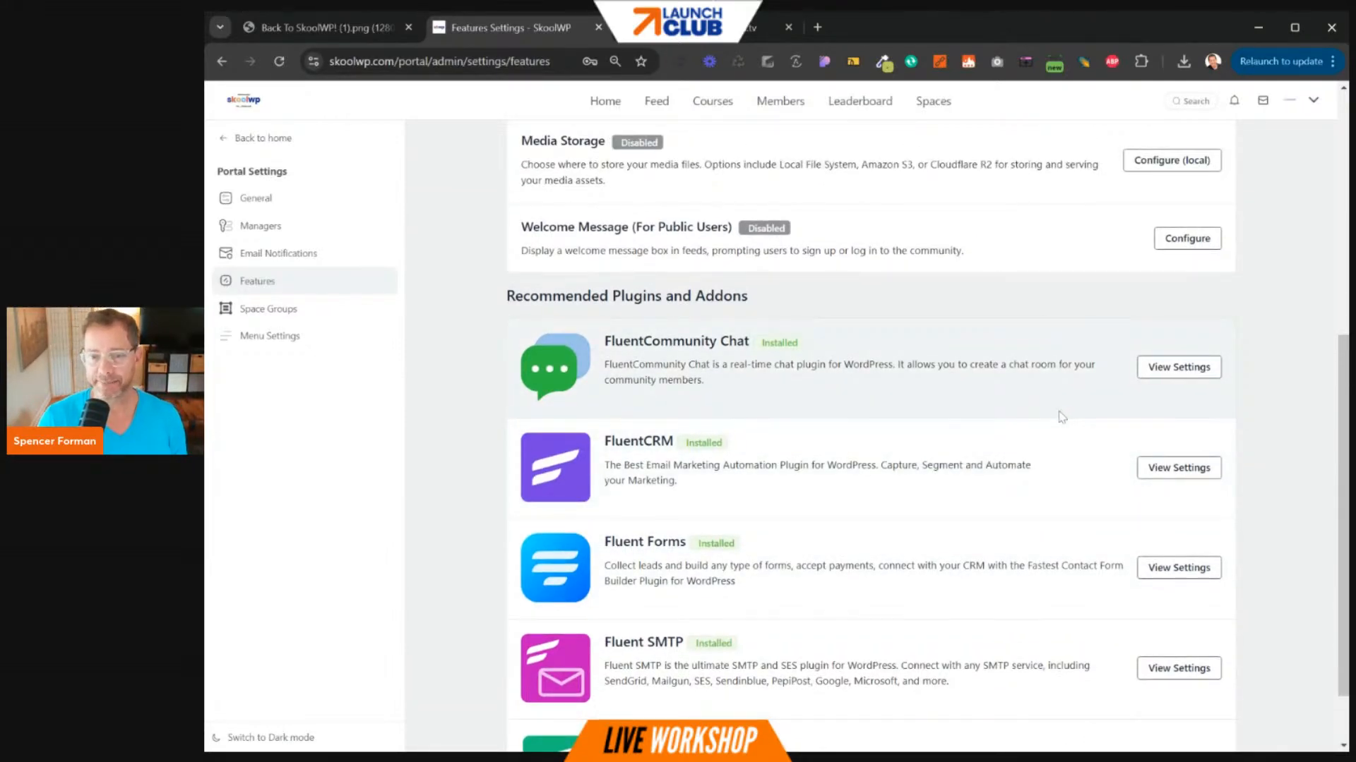
scroll(930, 467, down, 1)
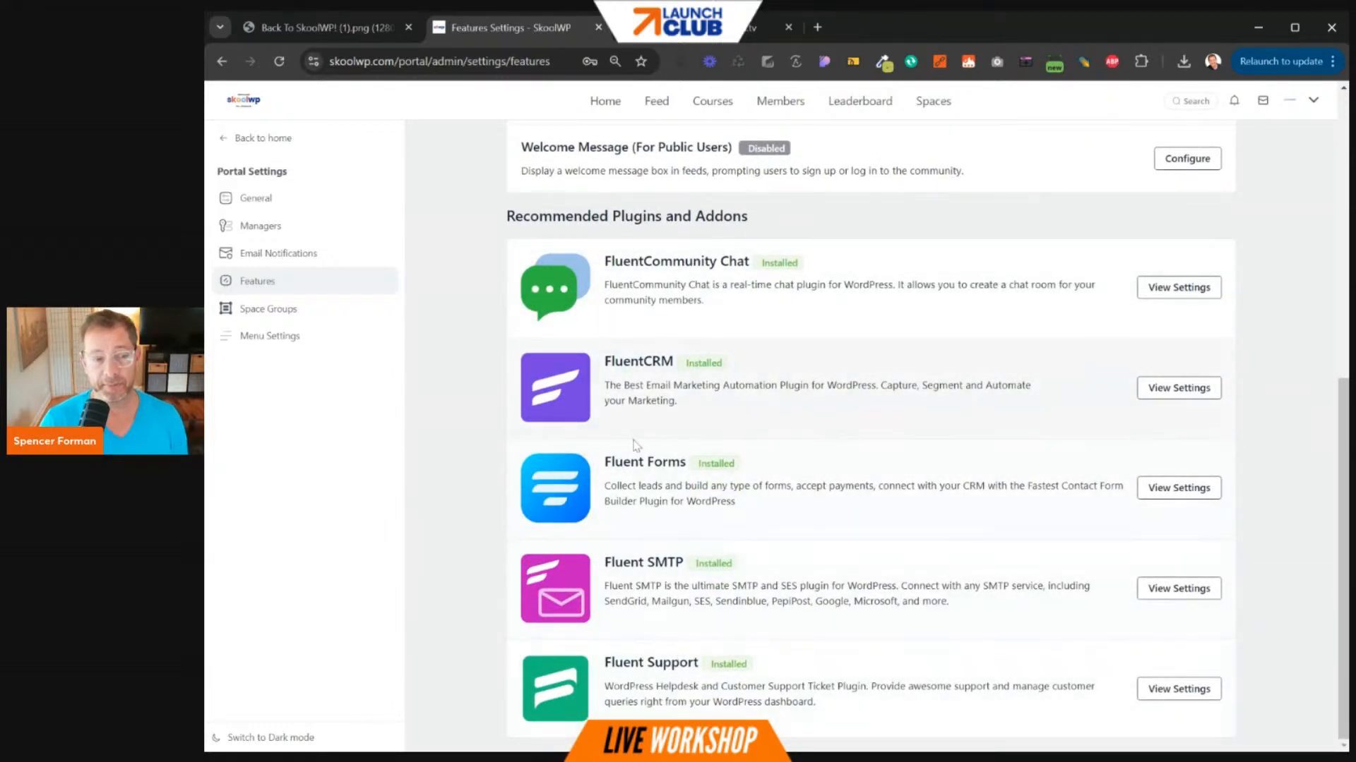
scroll(770, 345, up, 1)
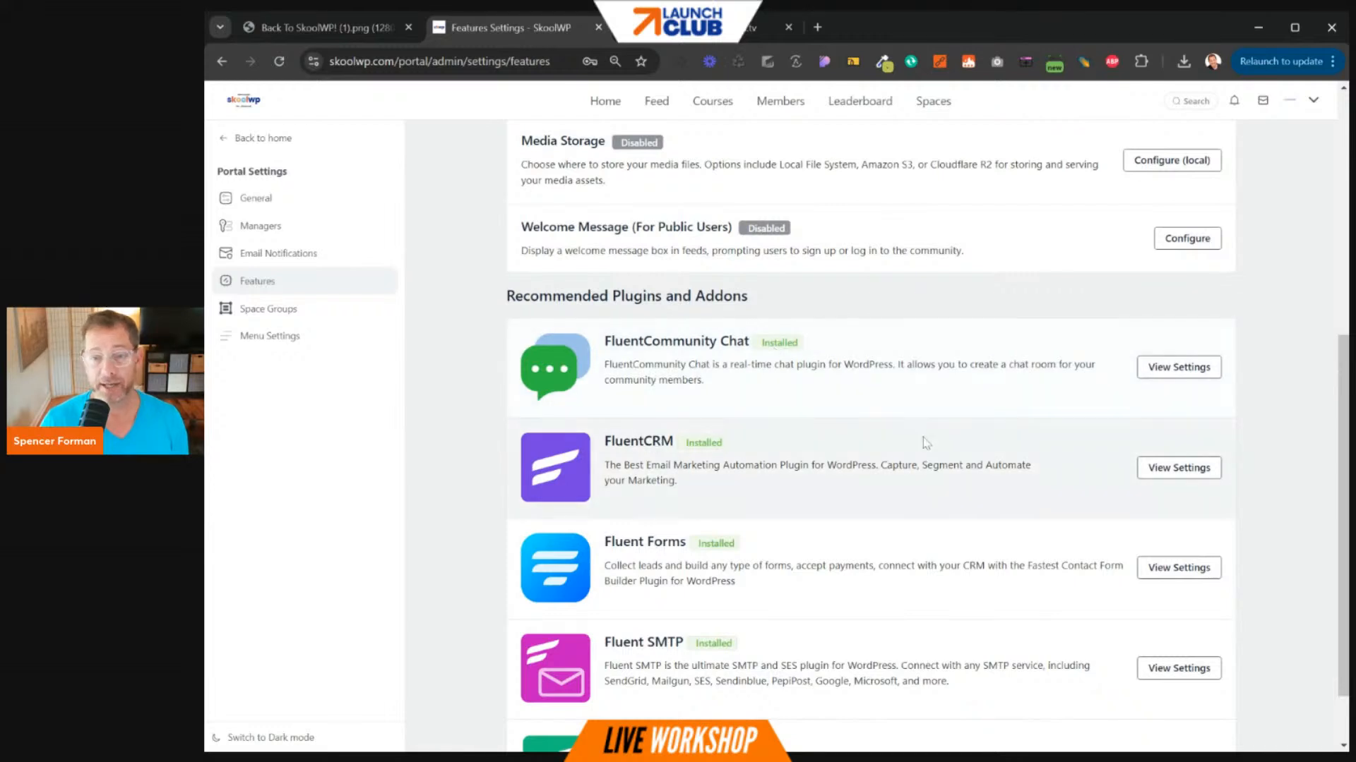
scroll(922, 438, up, 6)
drag(521, 380, 591, 379)
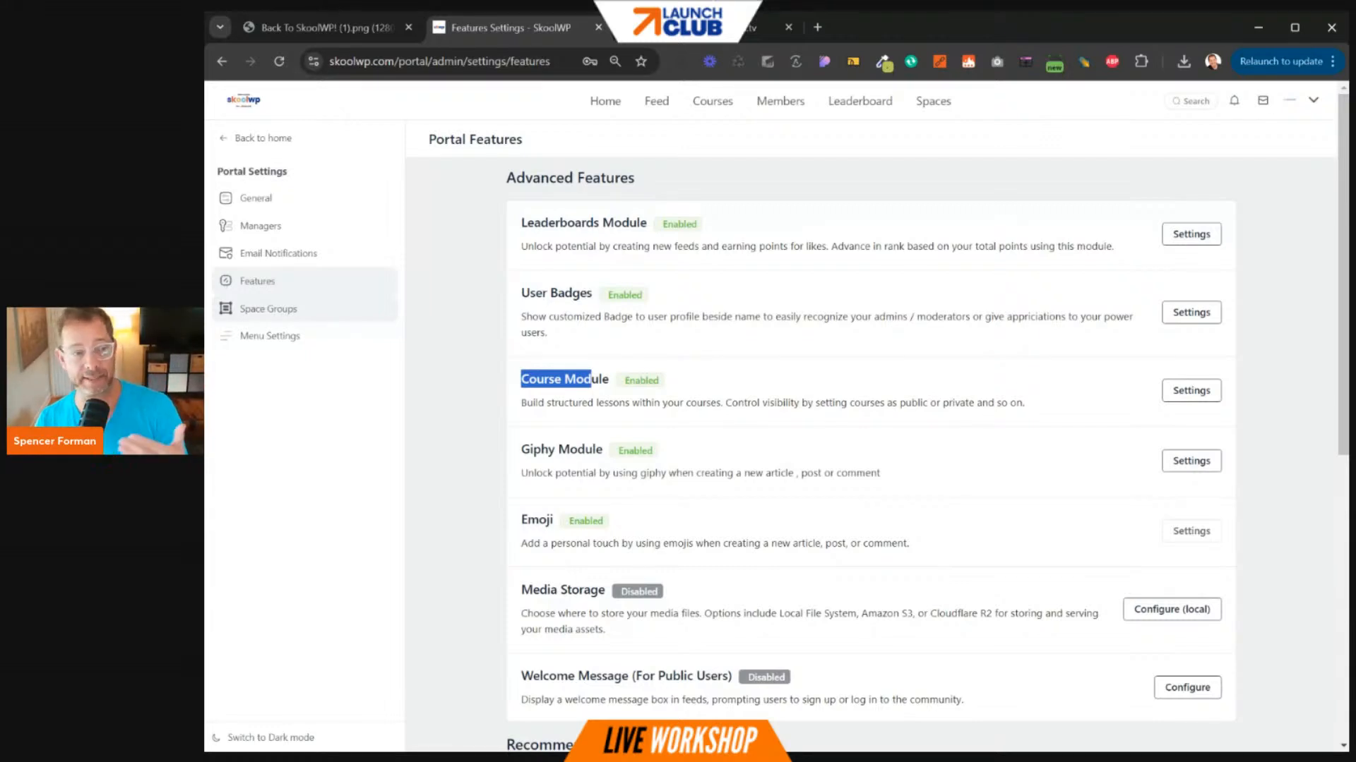
- View Space Groups, then go to Menu Settings listing the primary and profile menu items
click(311, 315)
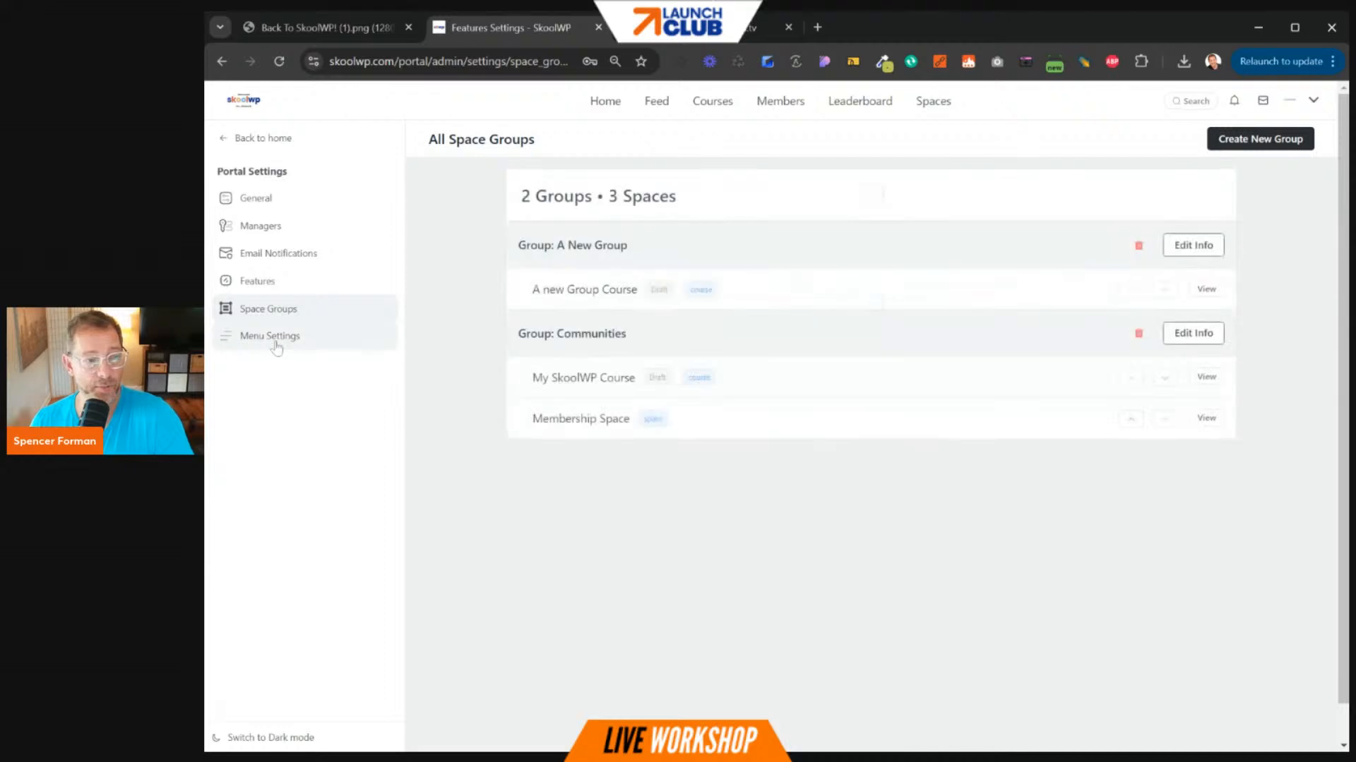
click(276, 338)
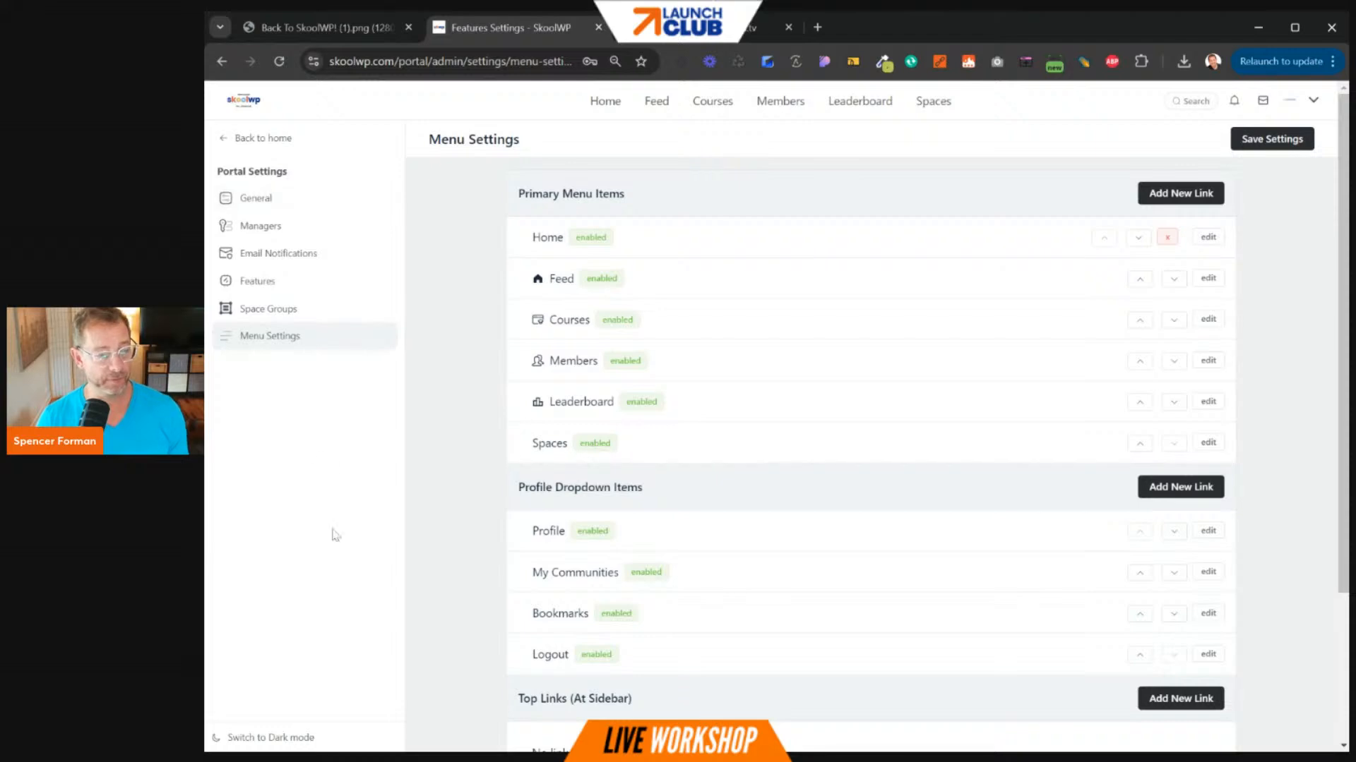
scroll(430, 463, down, 3)
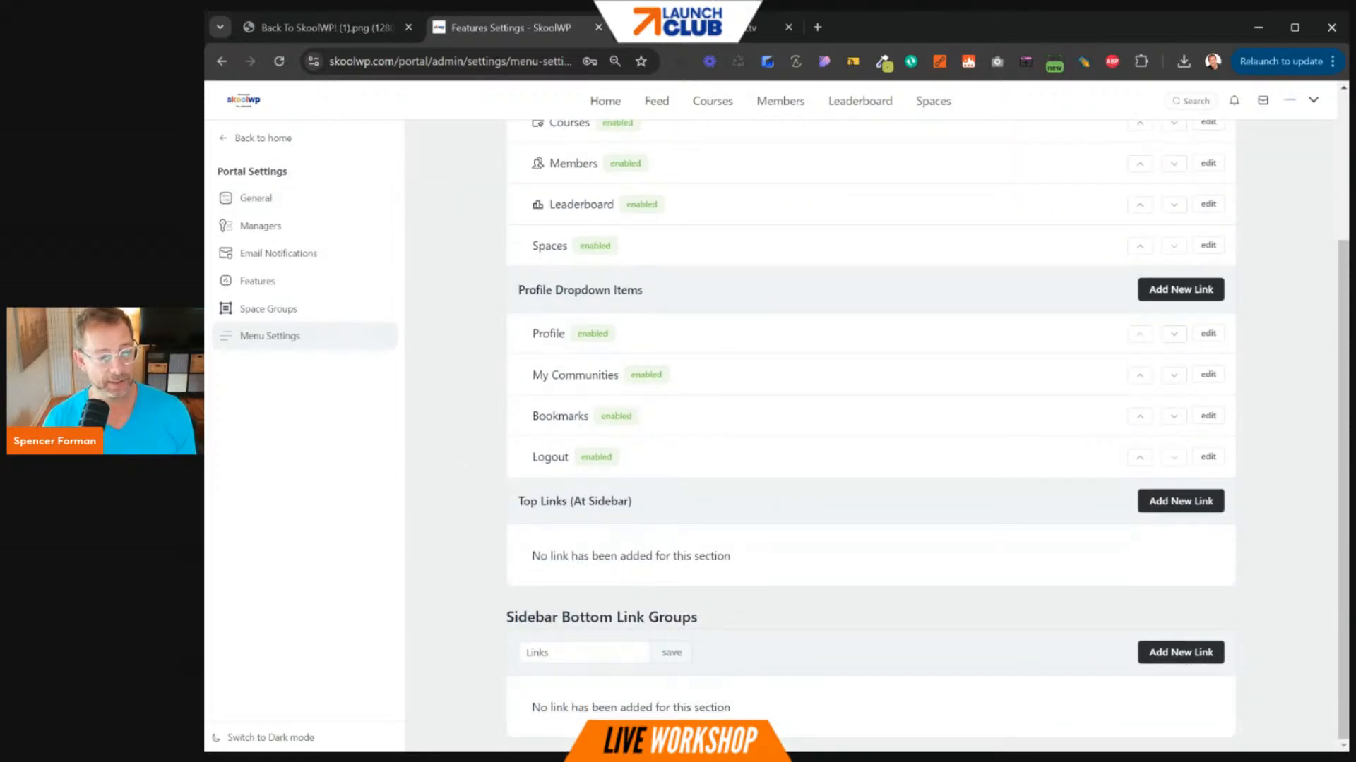
drag(562, 617, 719, 624)
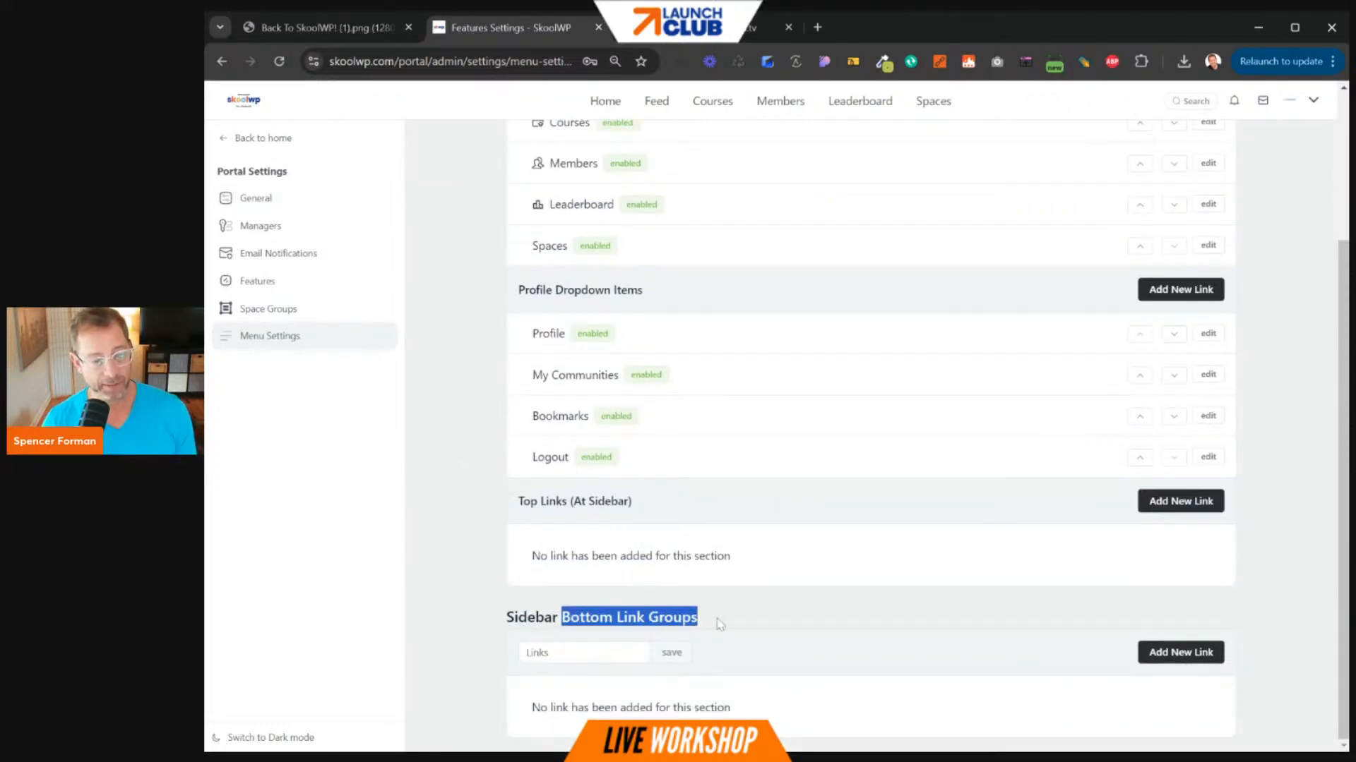
scroll(720, 599, up, 1)
scroll(667, 608, down, 1)
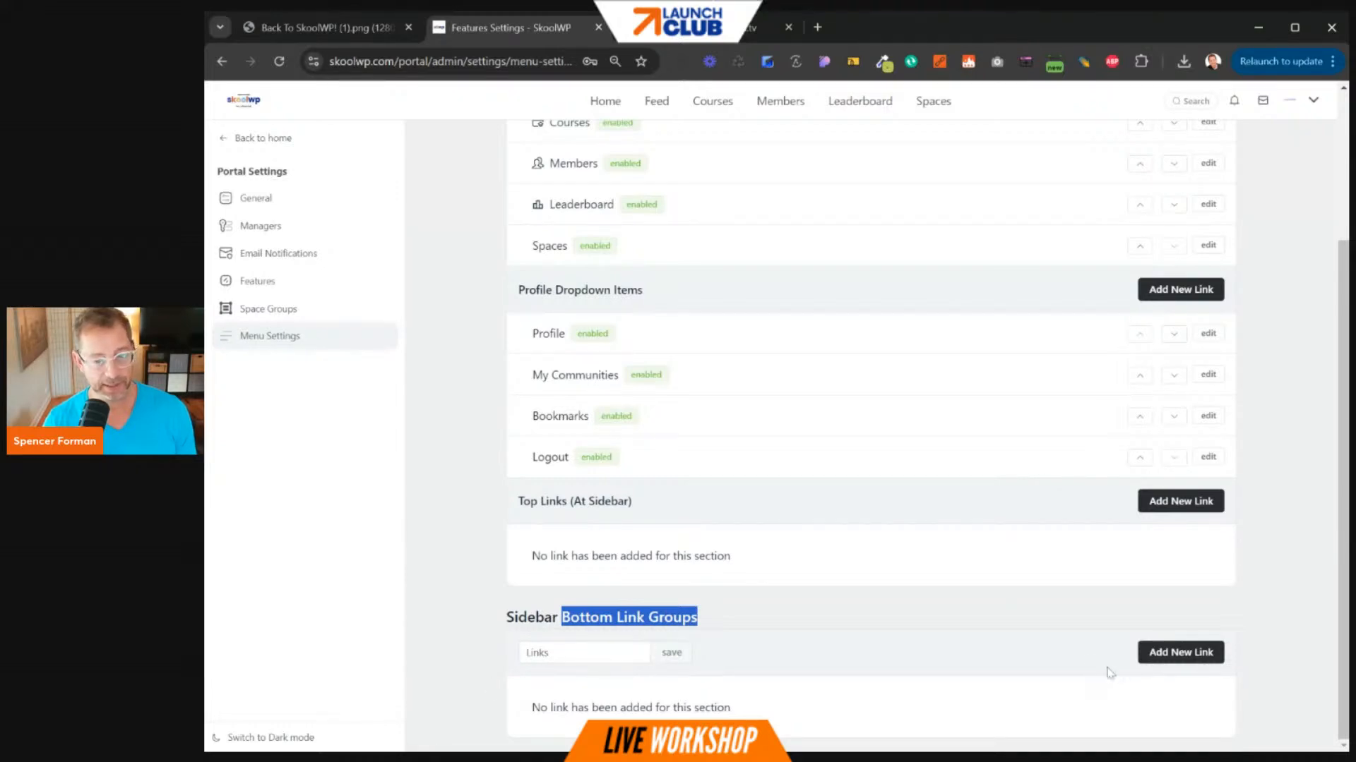
click(1181, 652)
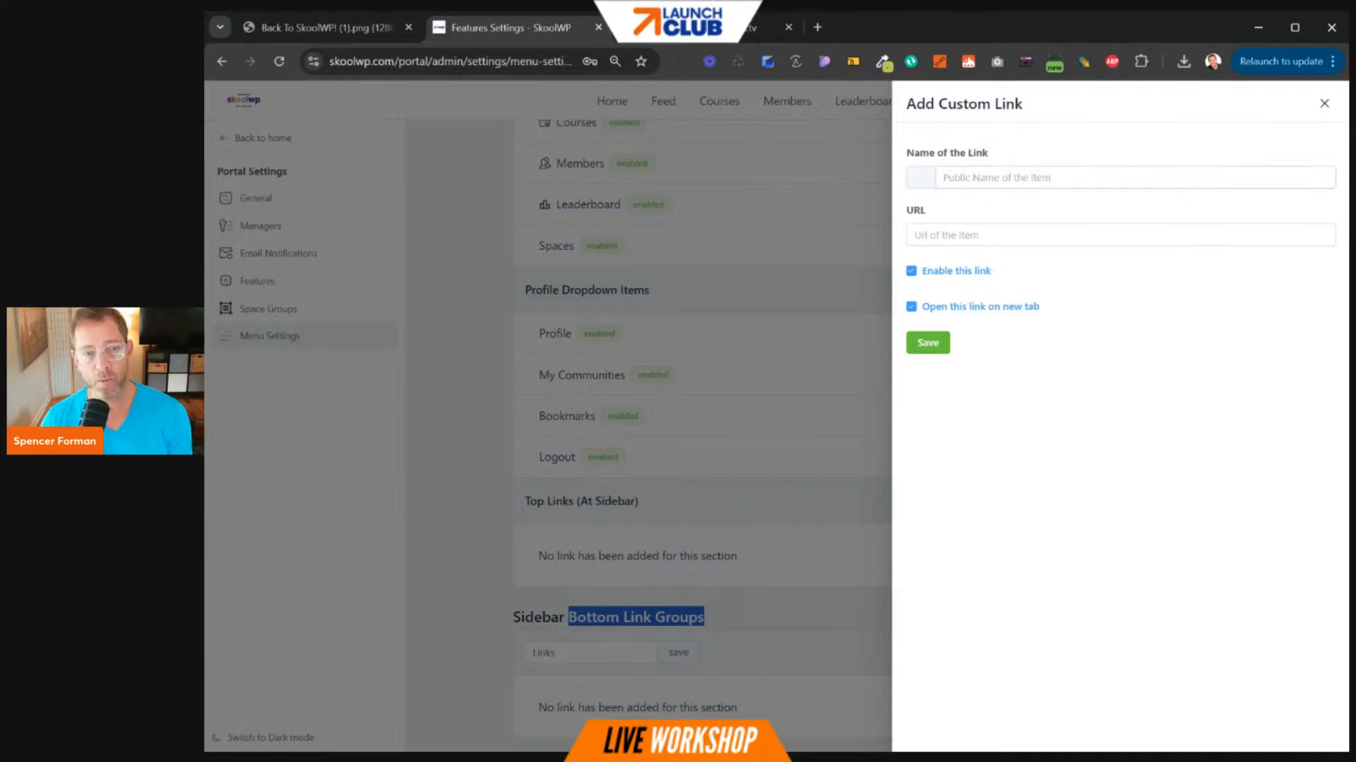
text(WPLaunchify)
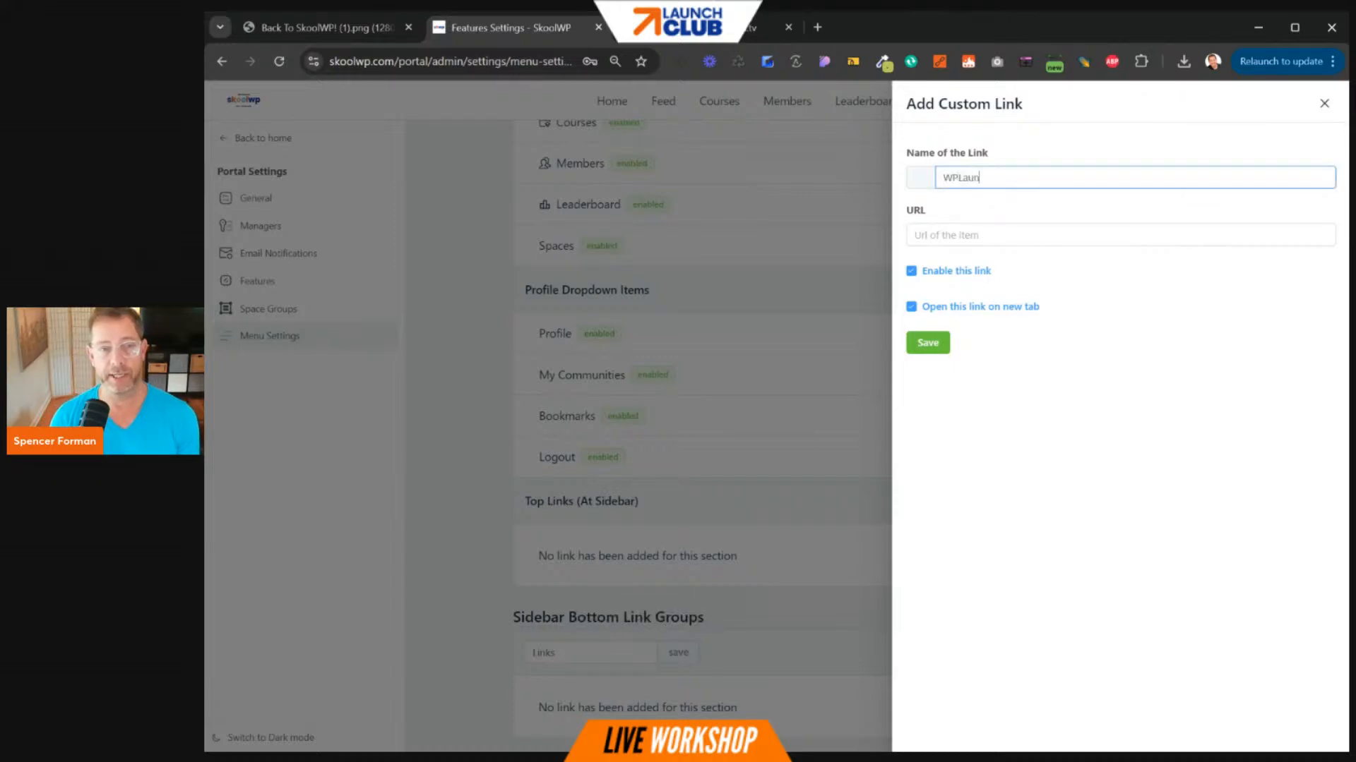
key(Tab)
text(https)
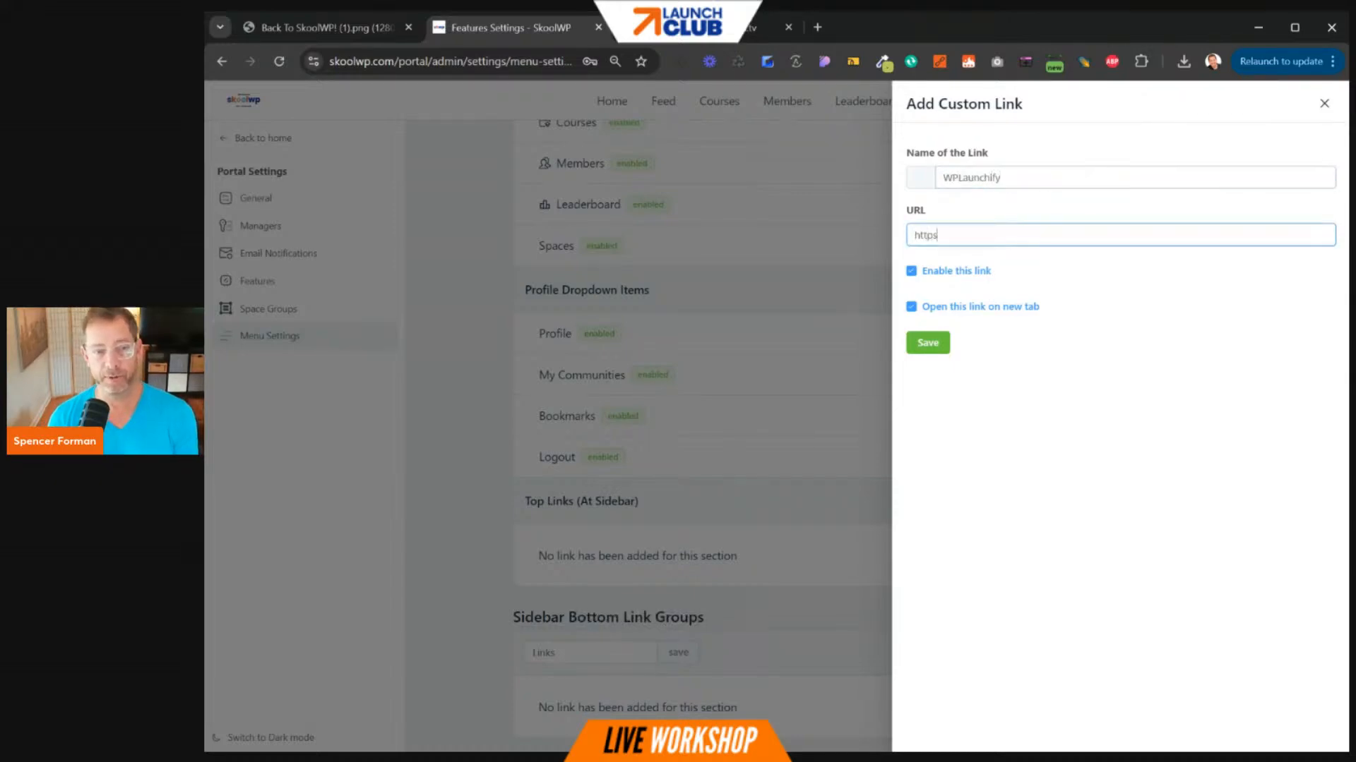
text(://wplaunchify.com)
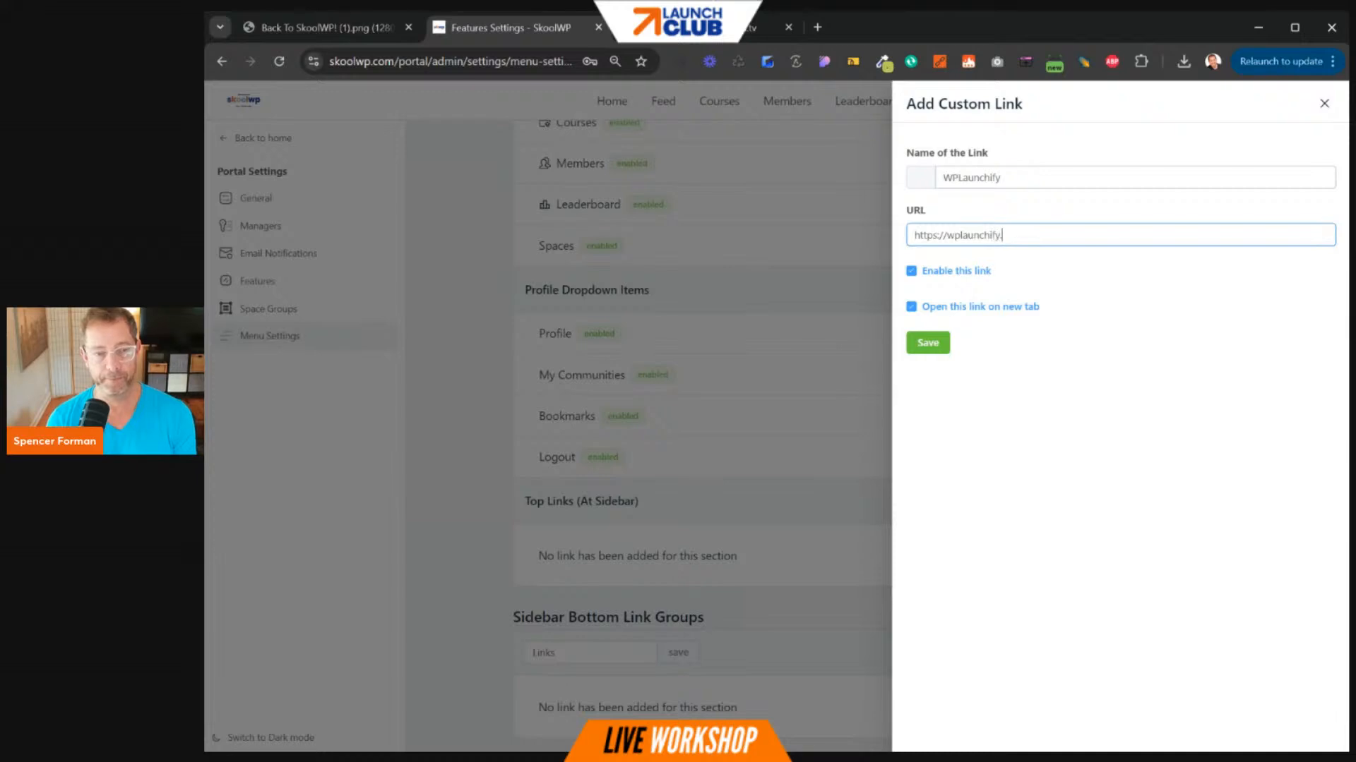
click(946, 350)
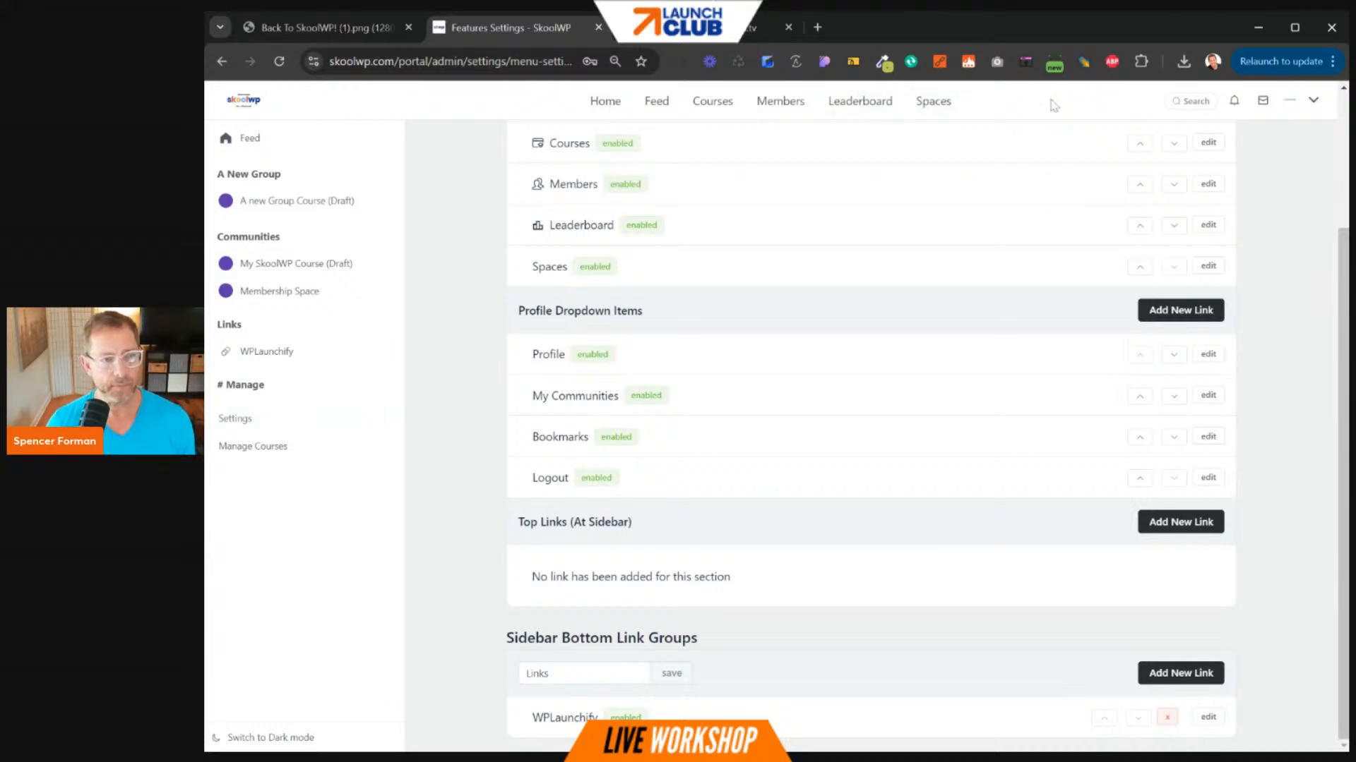
- Check the Bookmarks page and notifications, then open the Messages chat page
click(1313, 104)
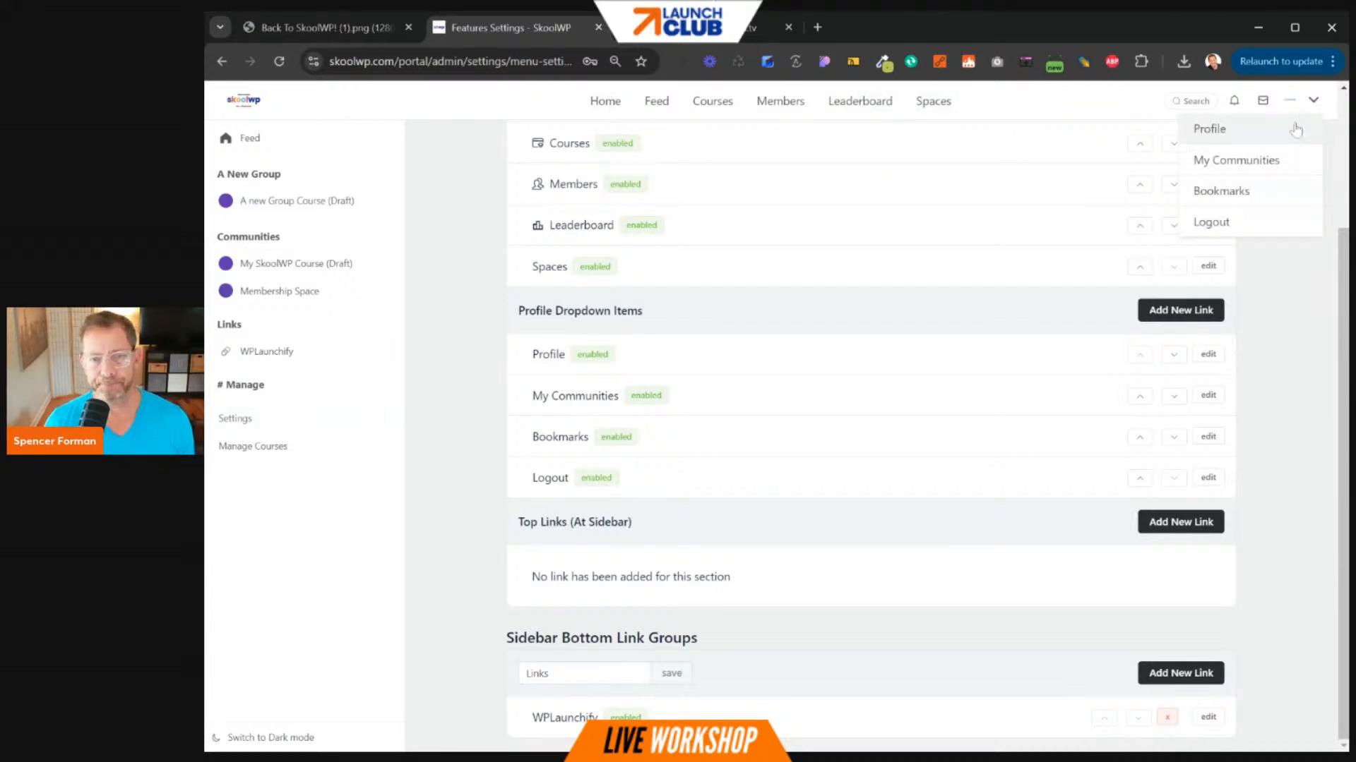
click(1267, 199)
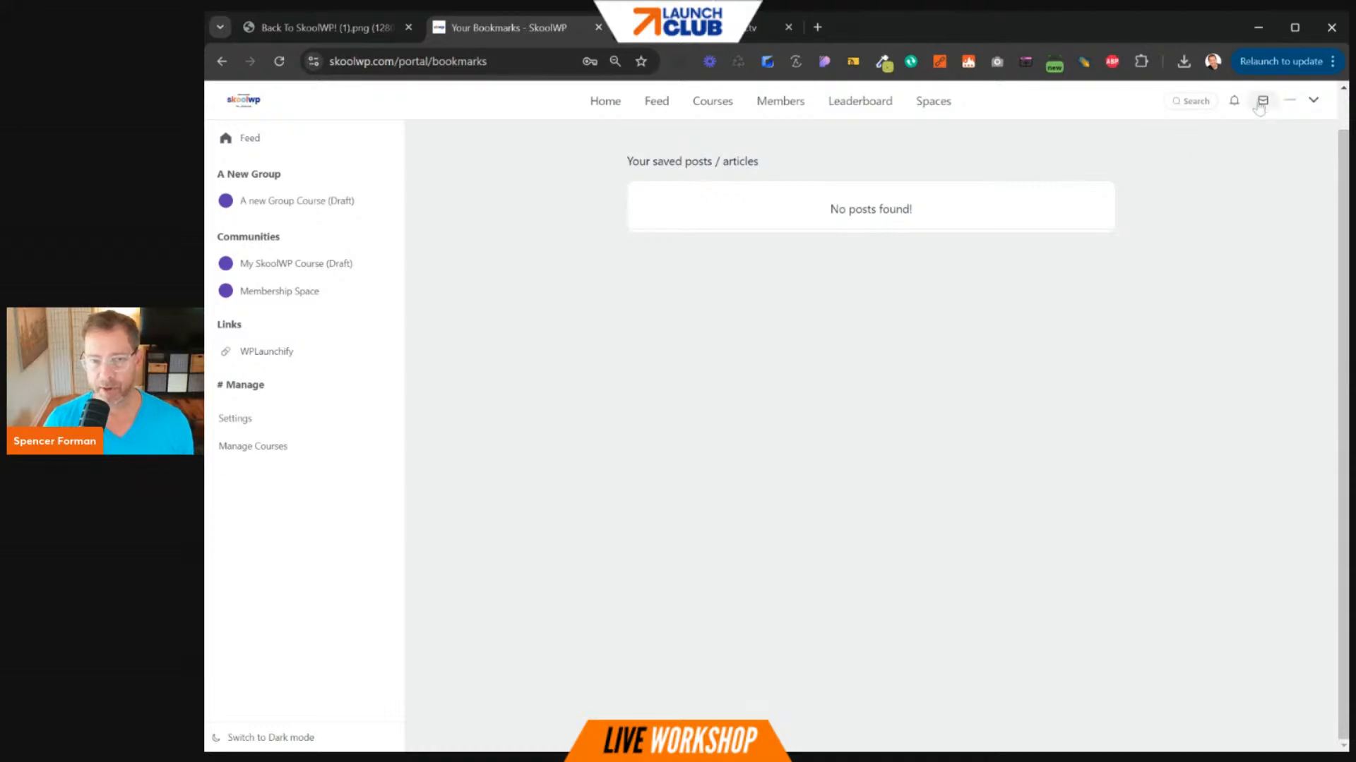
click(1236, 102)
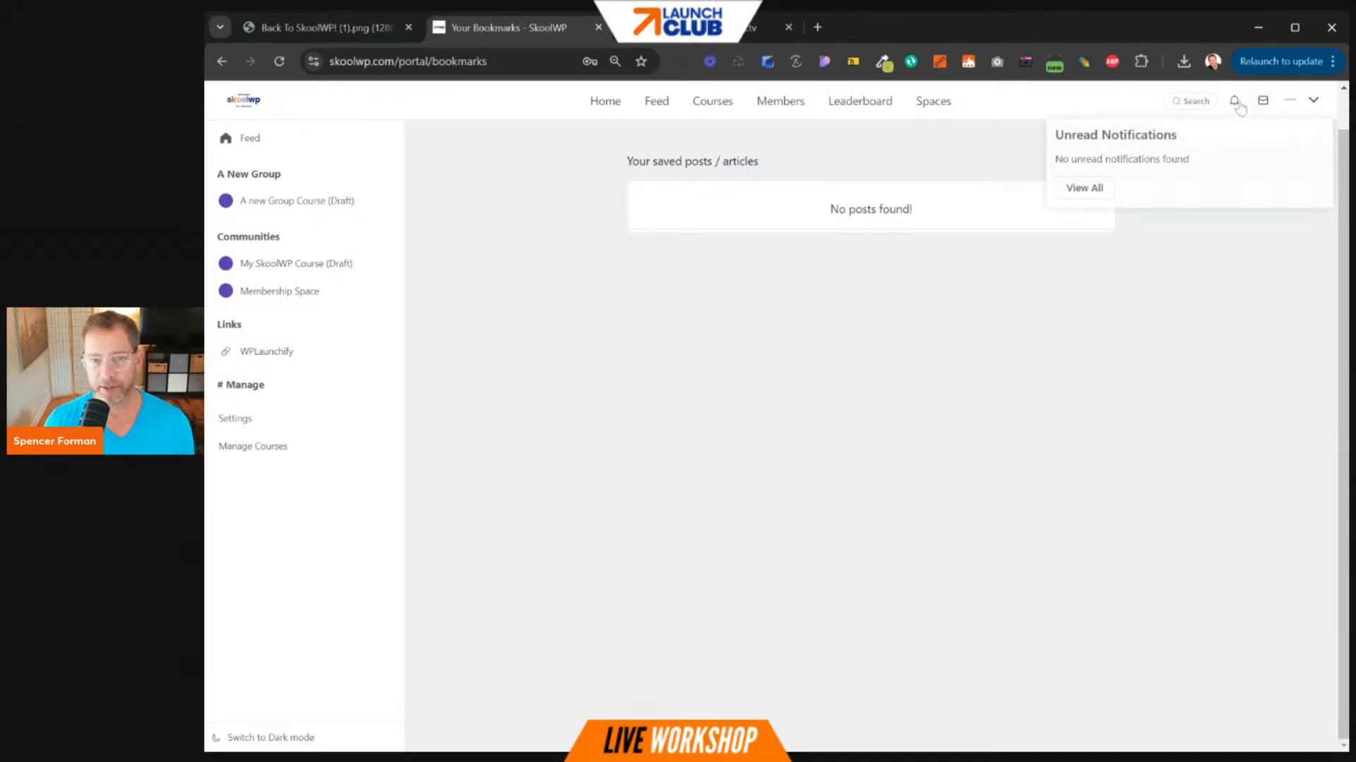
click(1263, 106)
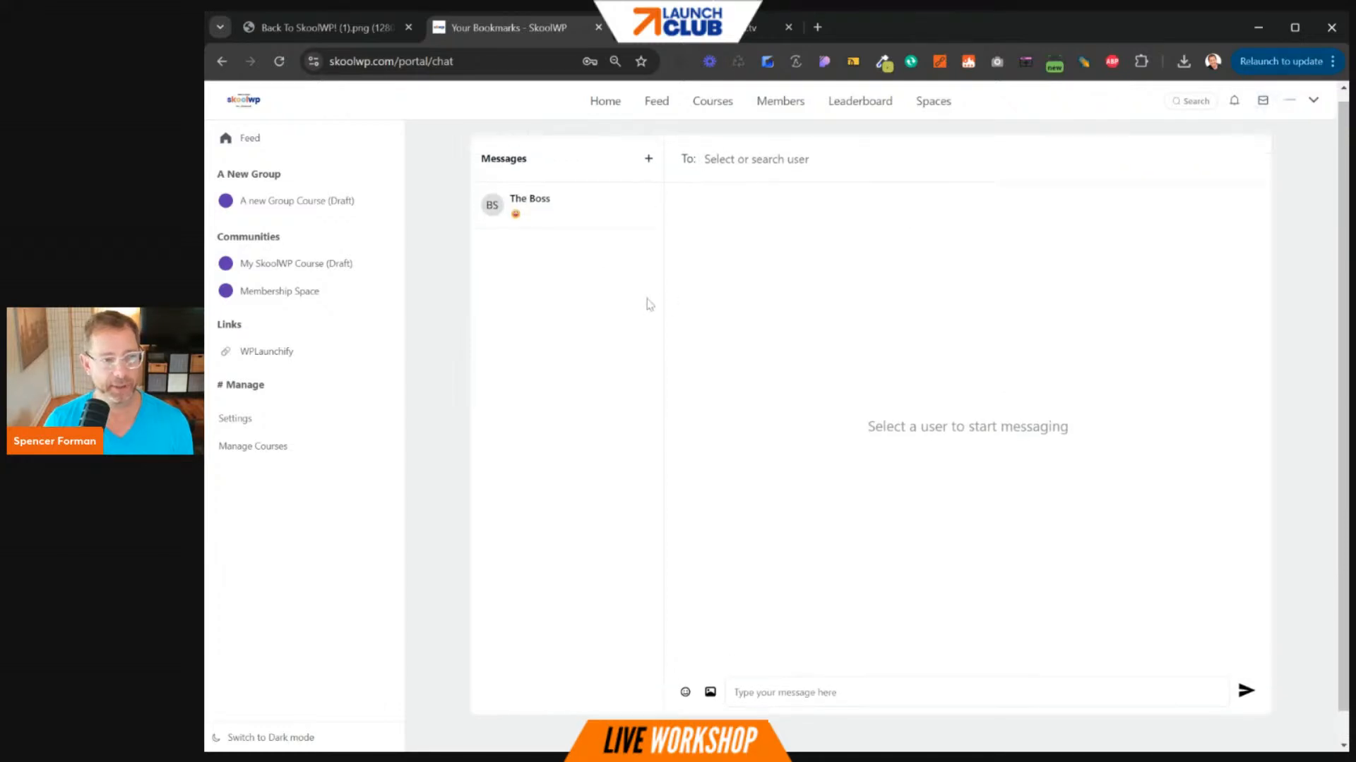
- Try the new-conversation button in Messages, then go to your own Profile page
click(647, 171)
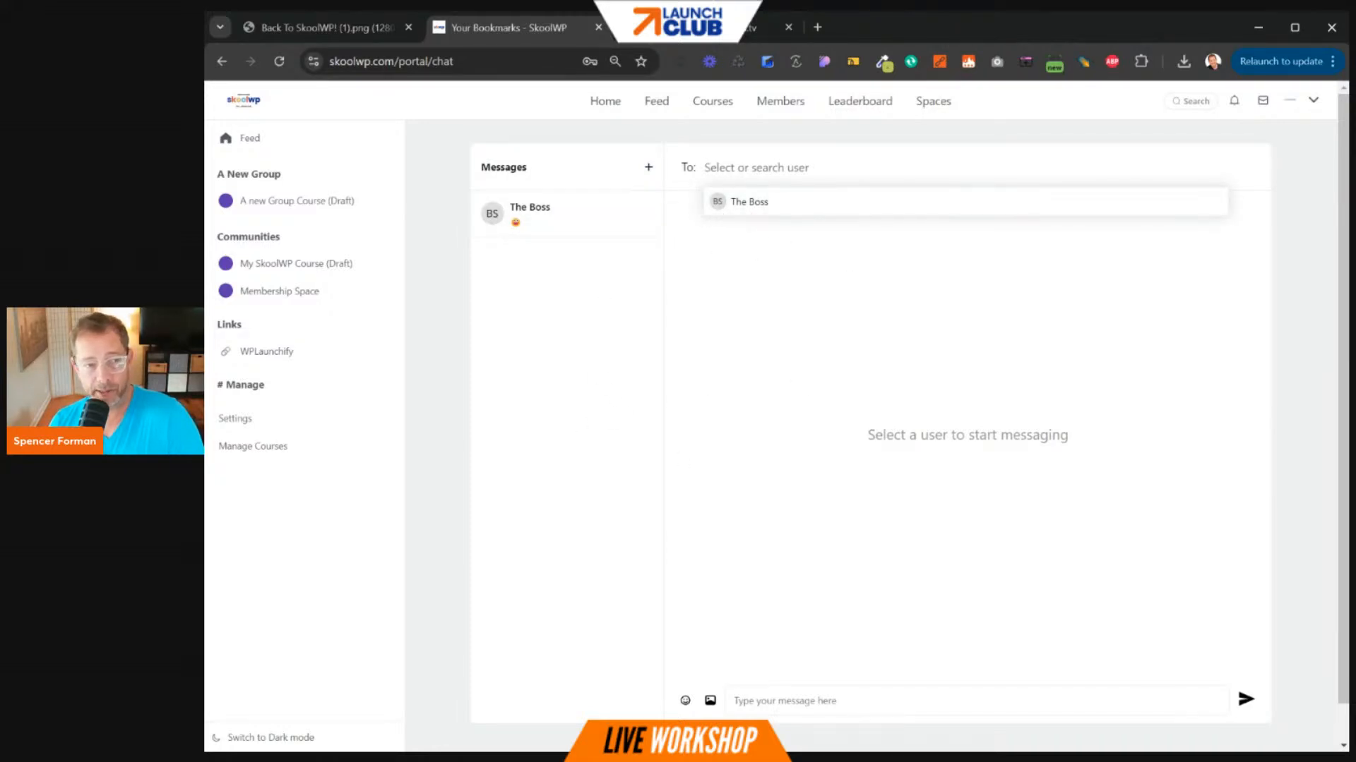
click(1313, 100)
click(1293, 129)
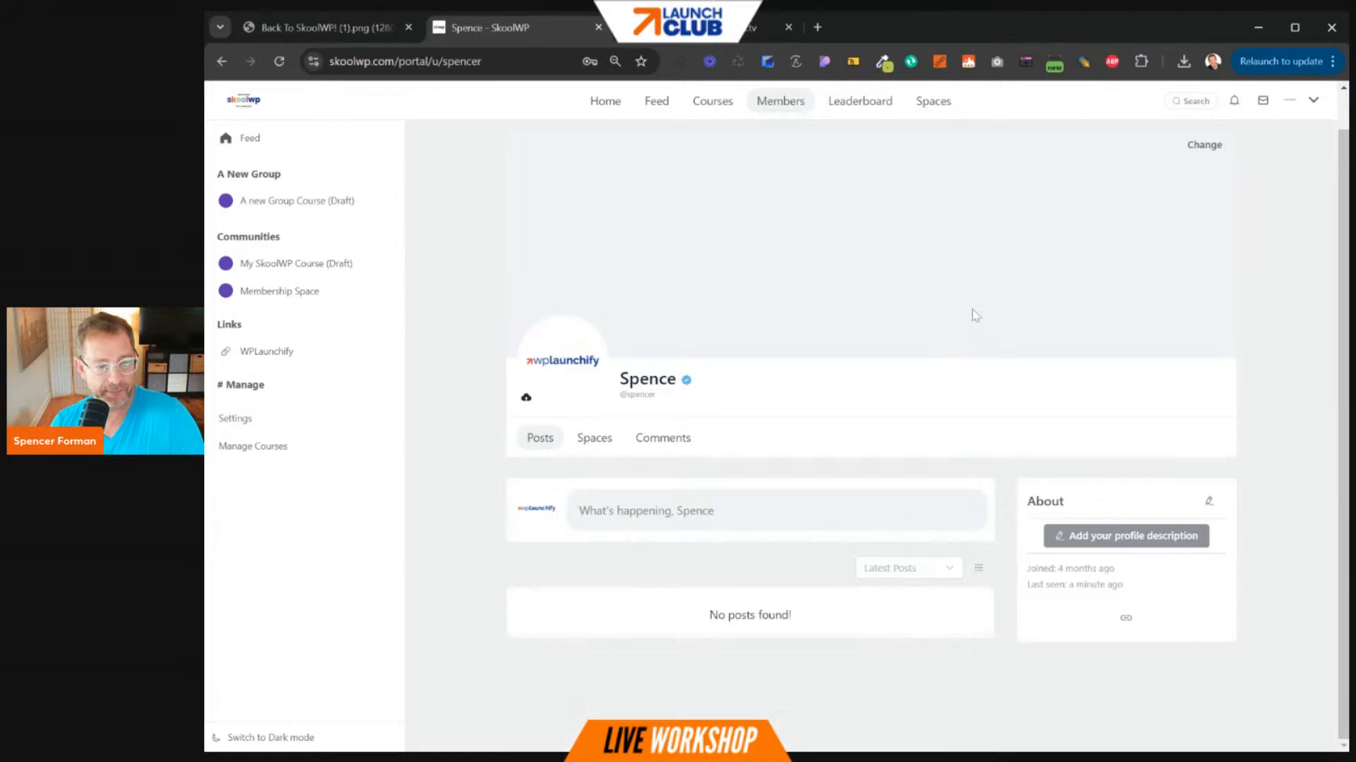
- Browse the profile's Comments, Spaces and Posts tabs and sort options, then go to the SkoolWP Home page
click(741, 519)
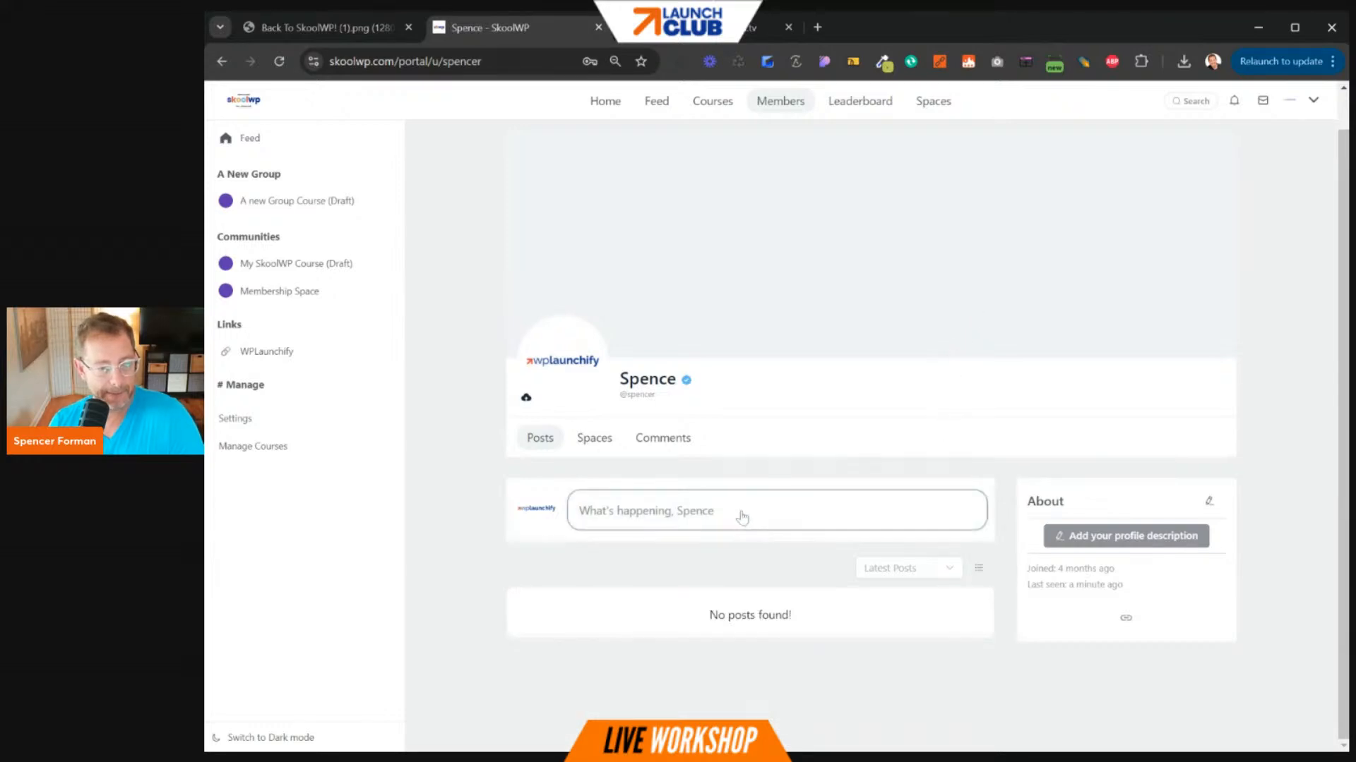
click(674, 440)
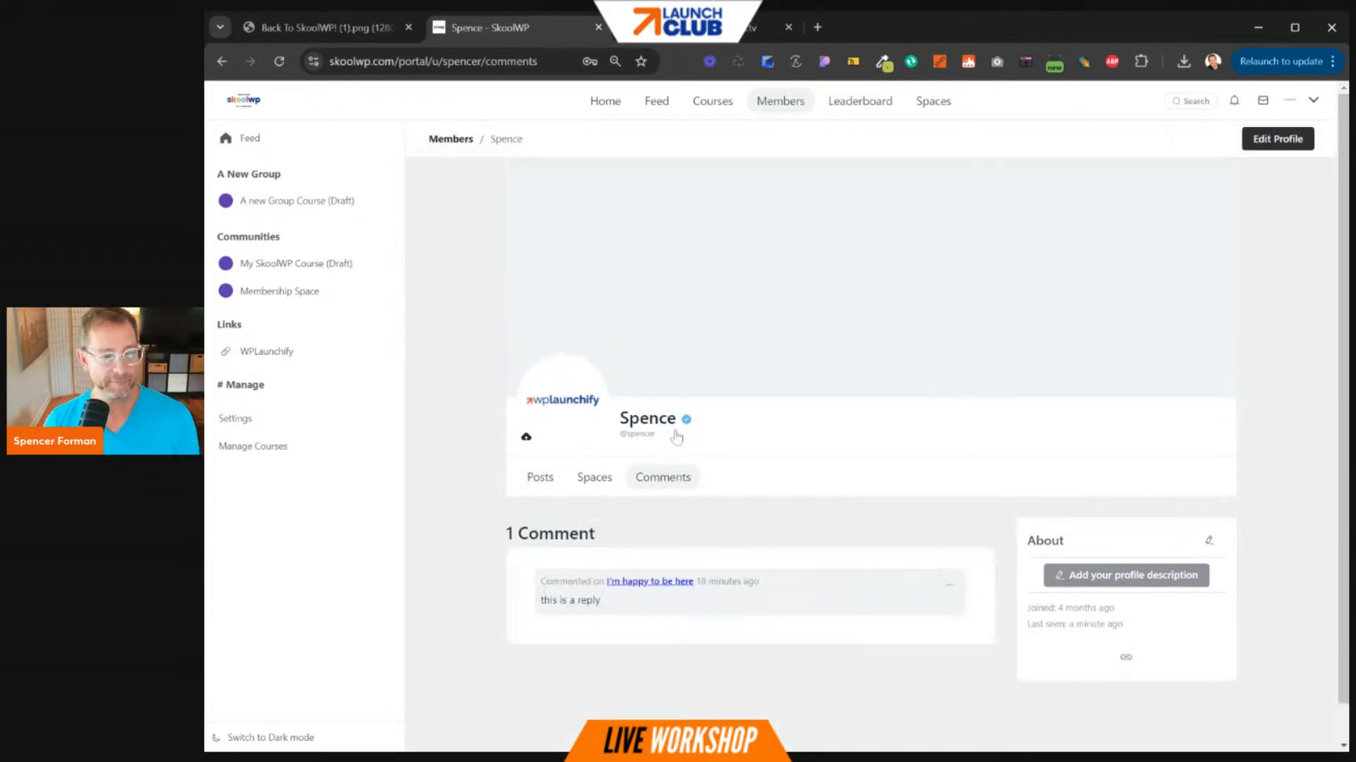
click(599, 444)
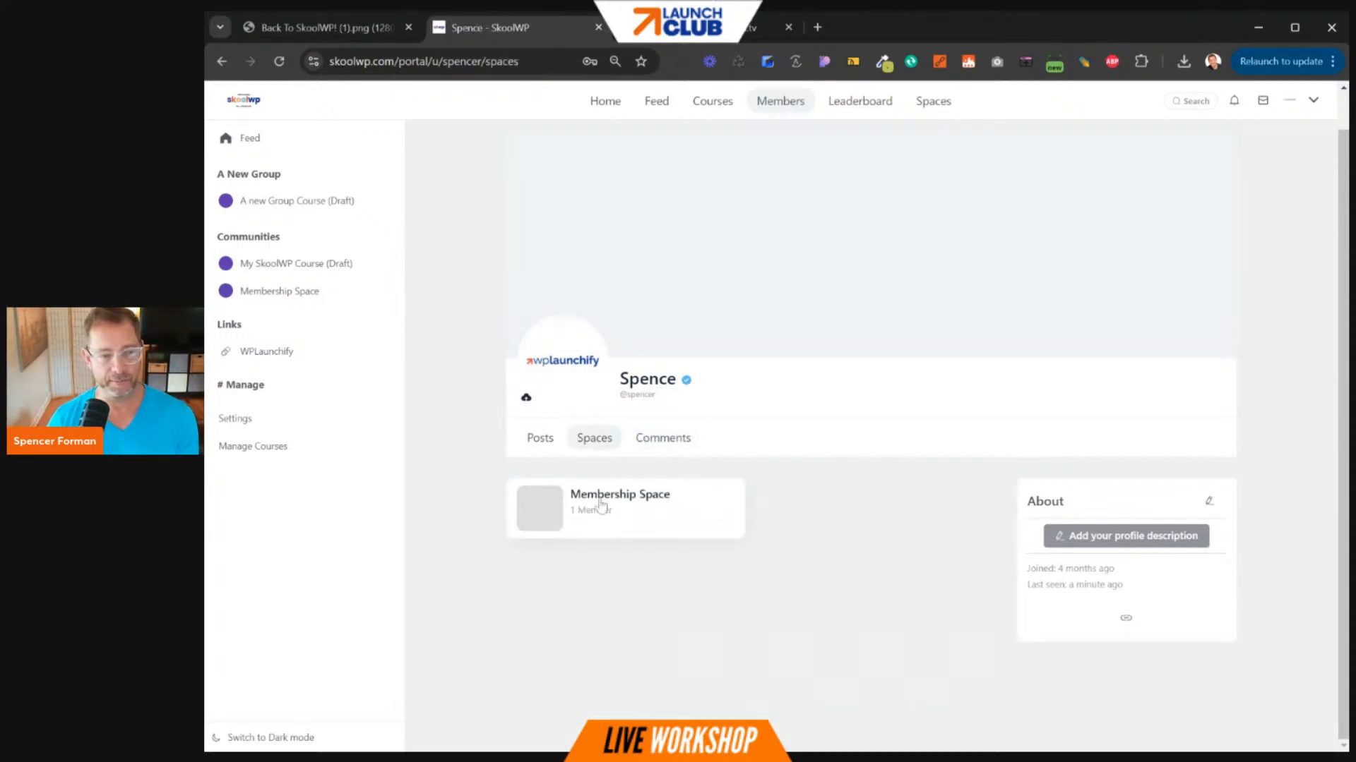
click(671, 439)
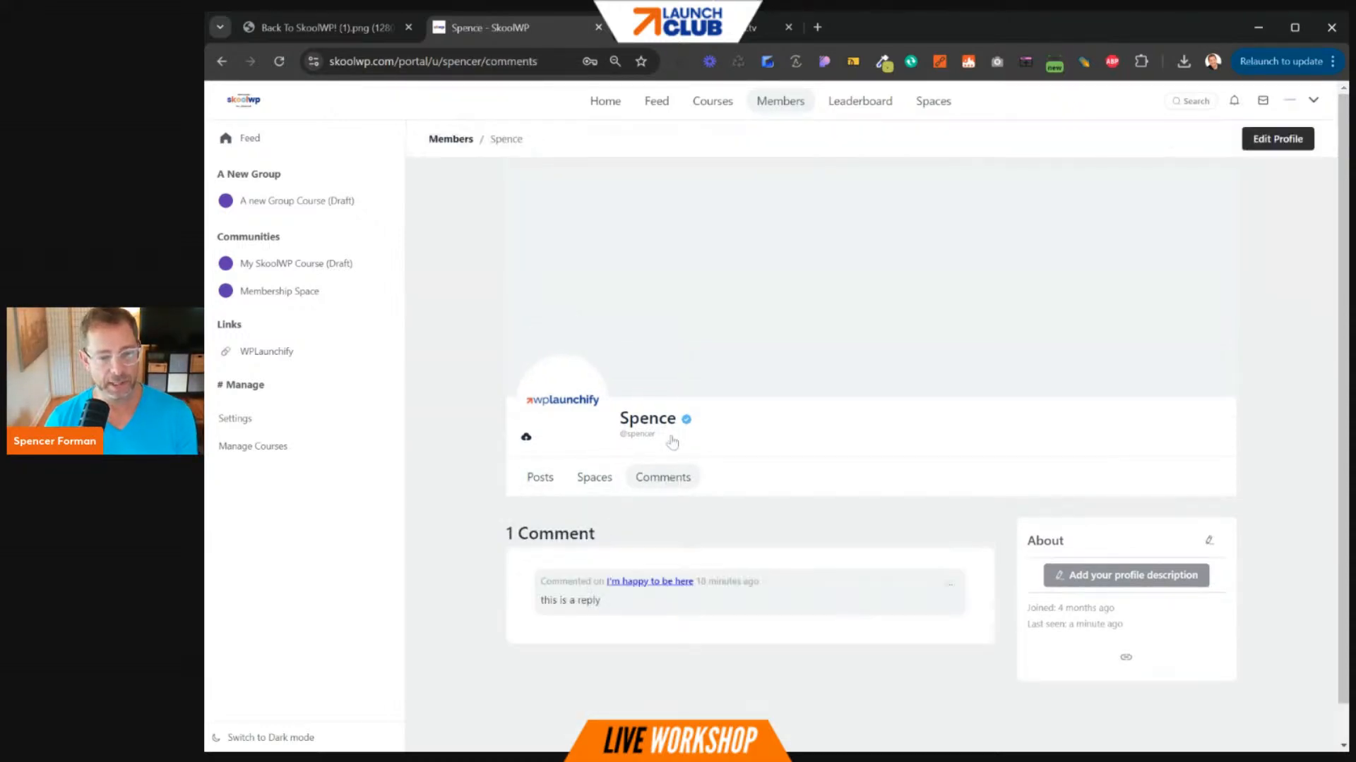
click(540, 477)
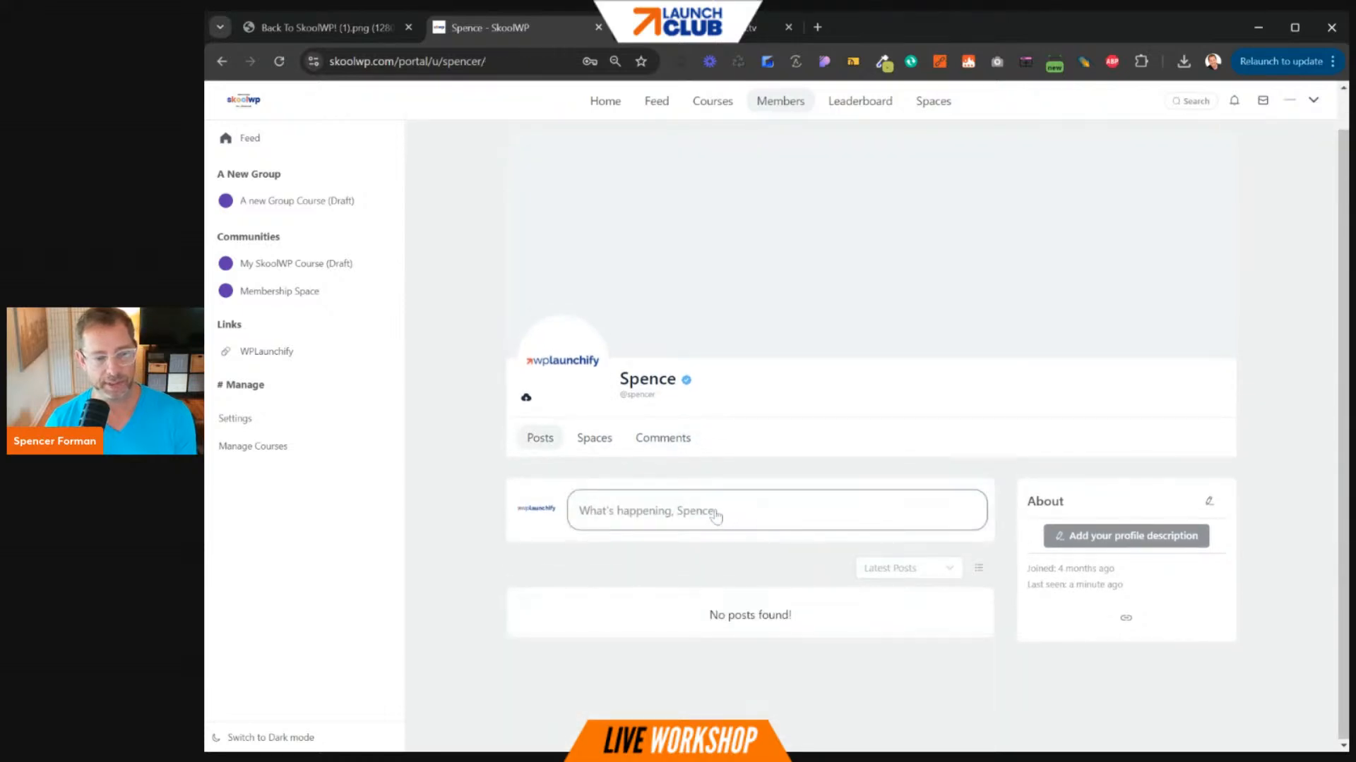
click(715, 514)
click(887, 596)
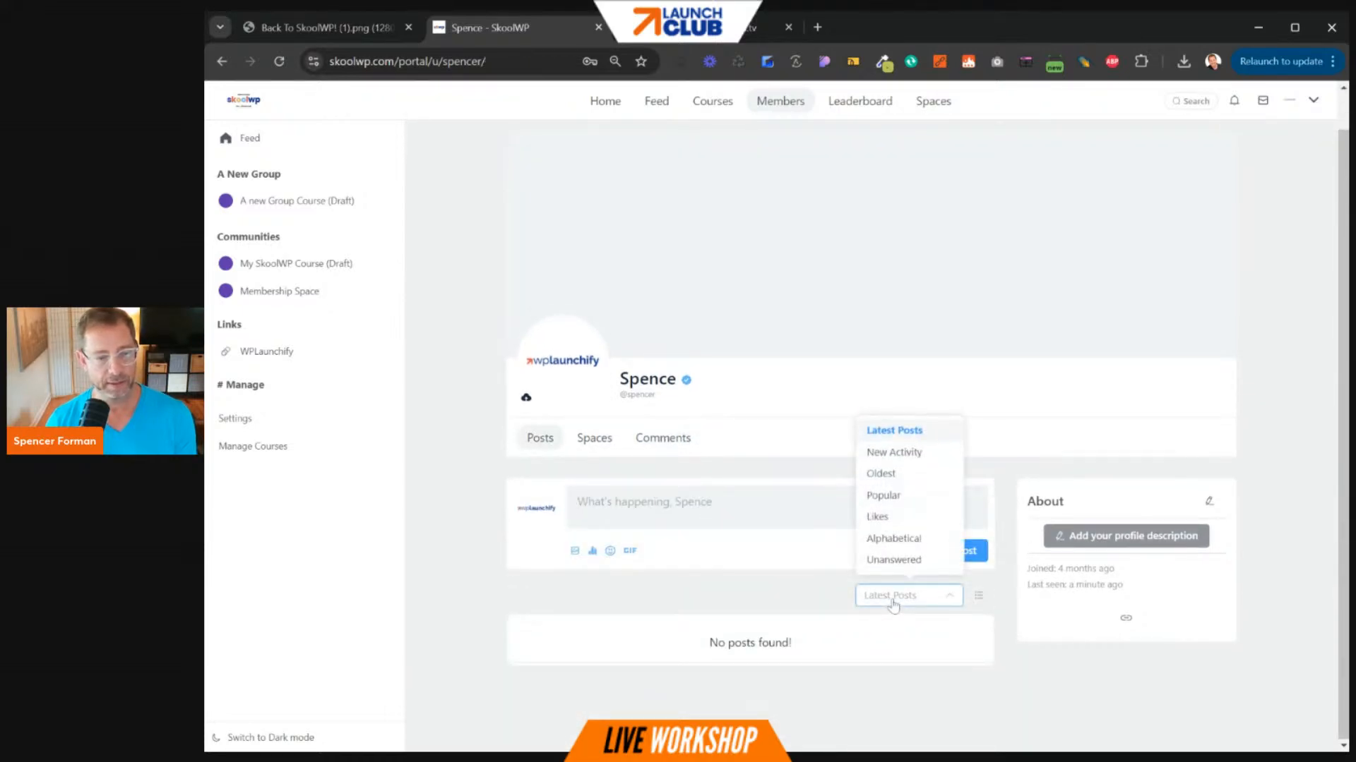
click(749, 593)
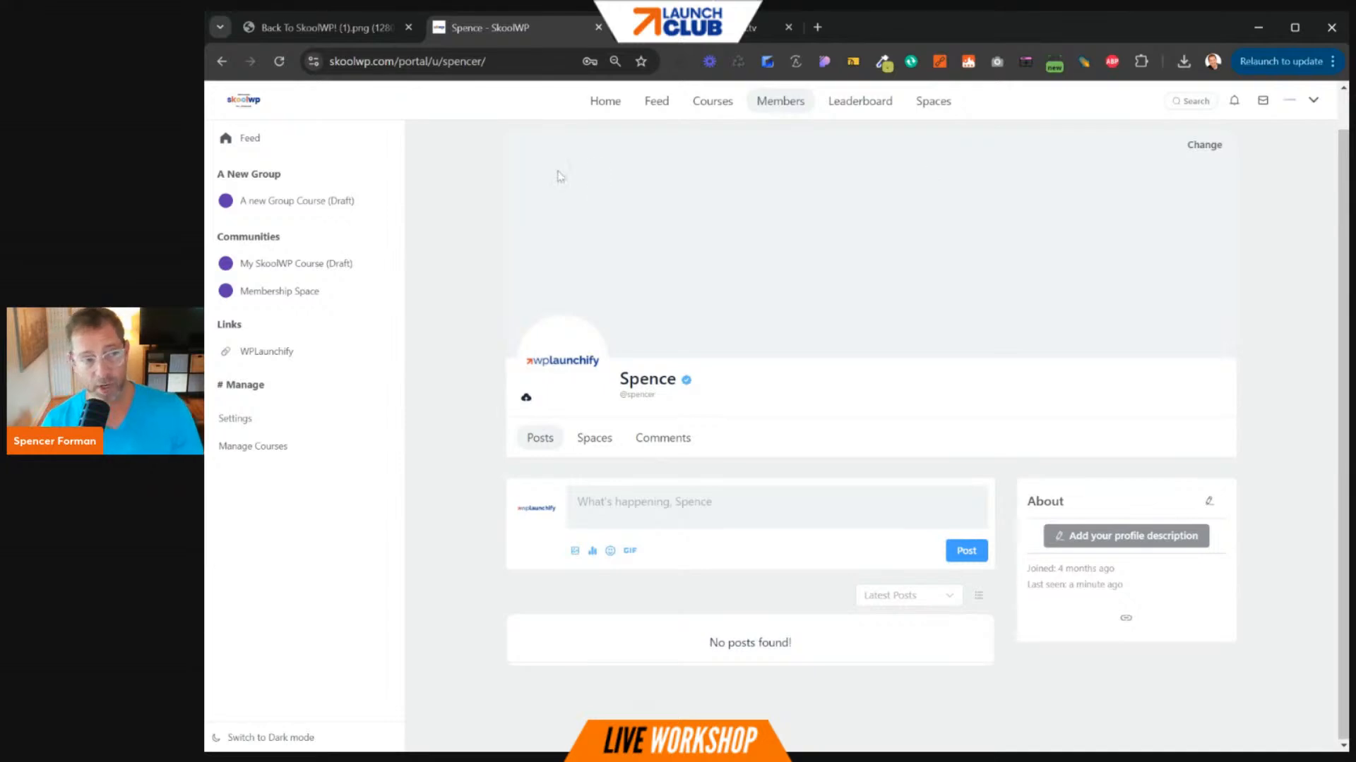
click(613, 113)
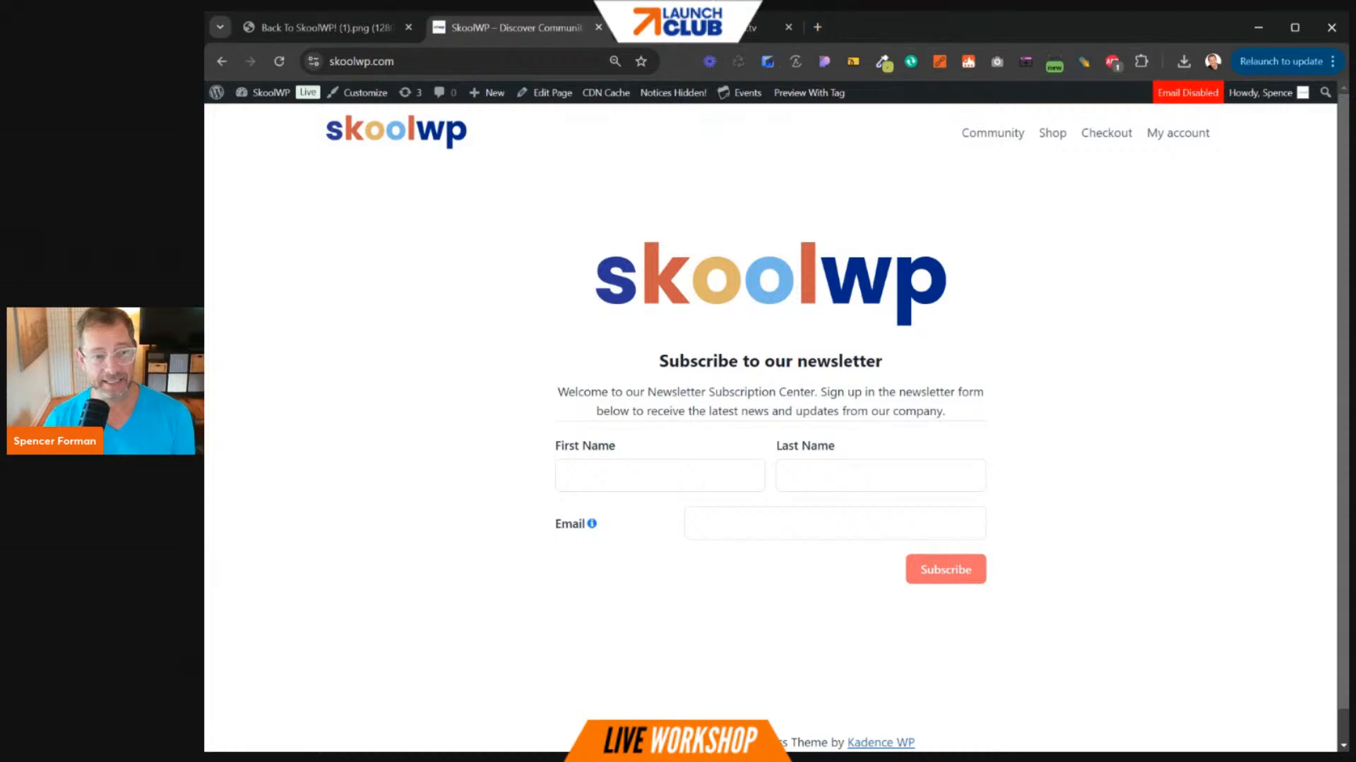
- Edit the Home page and expand Row Layout and Section in List View, selecting Row Layout
click(550, 101)
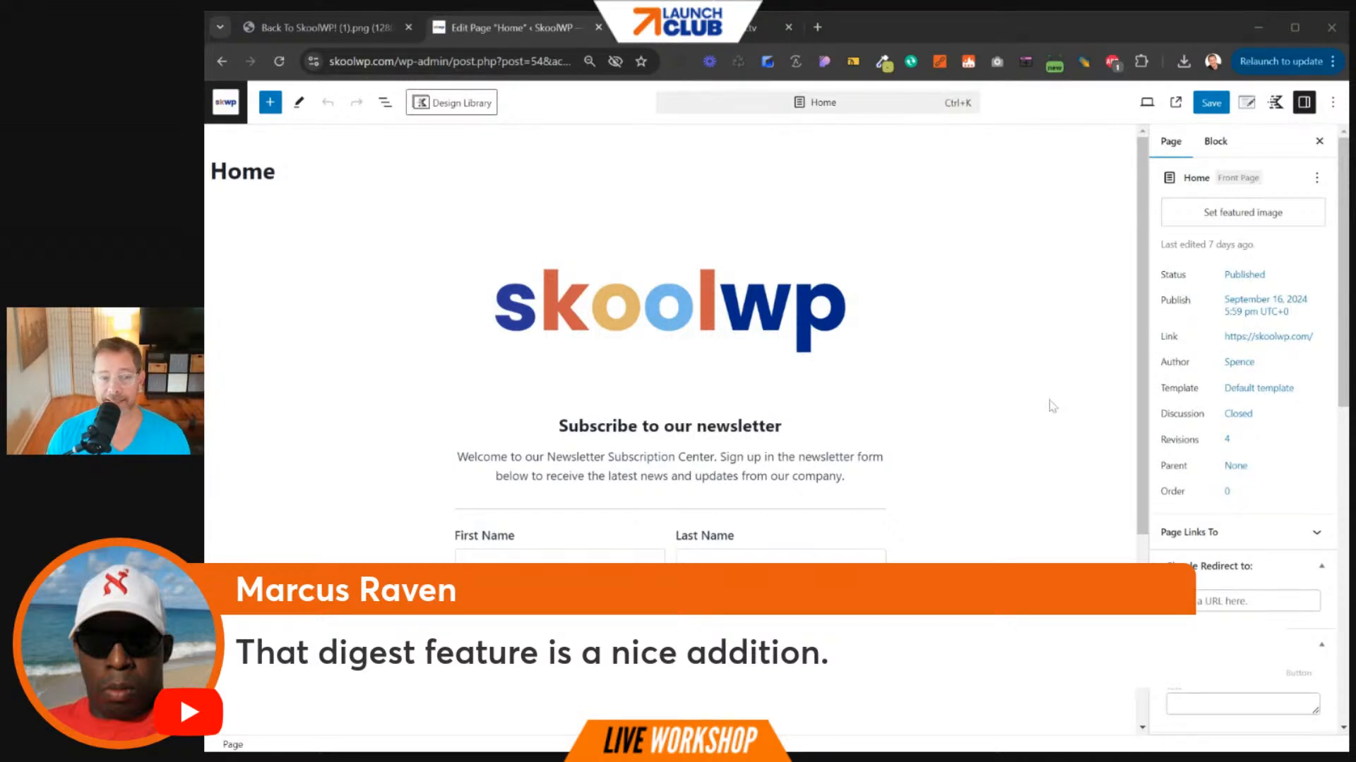
click(385, 103)
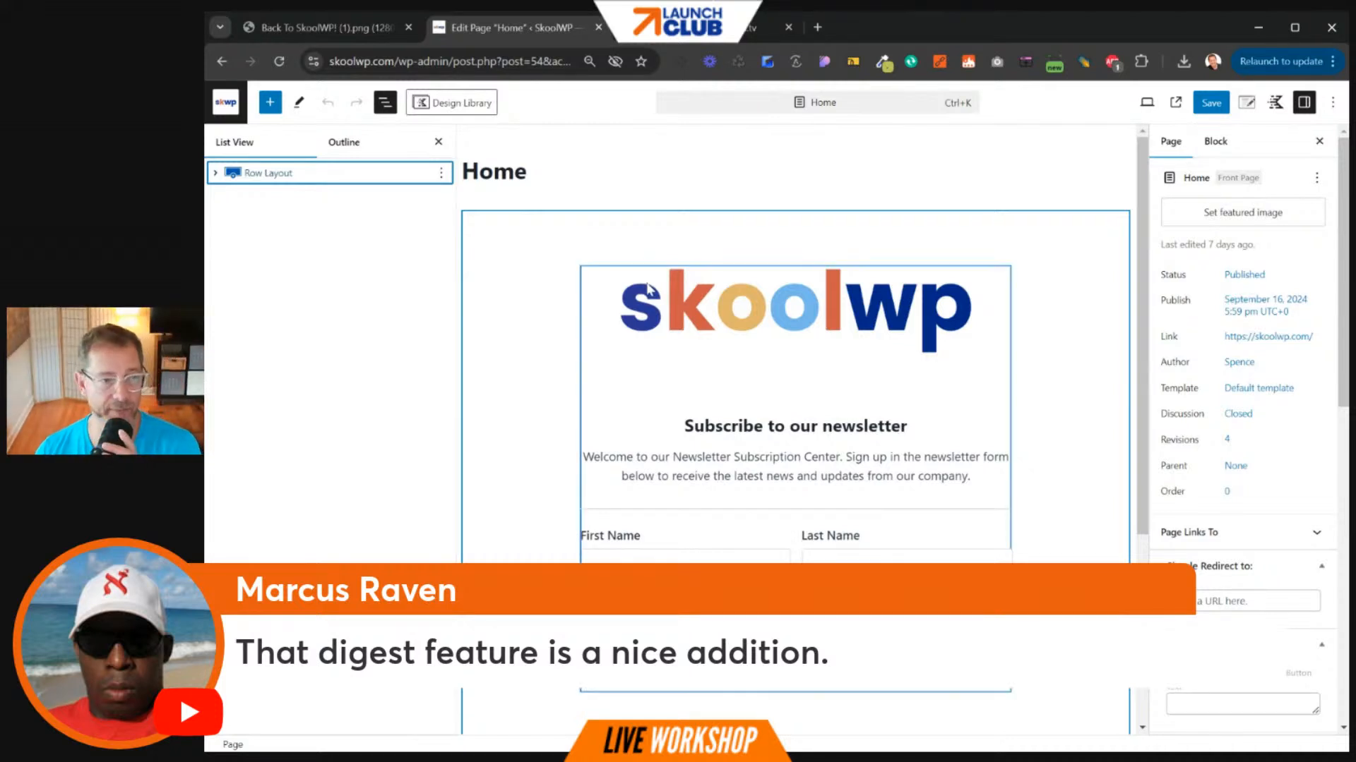
click(214, 173)
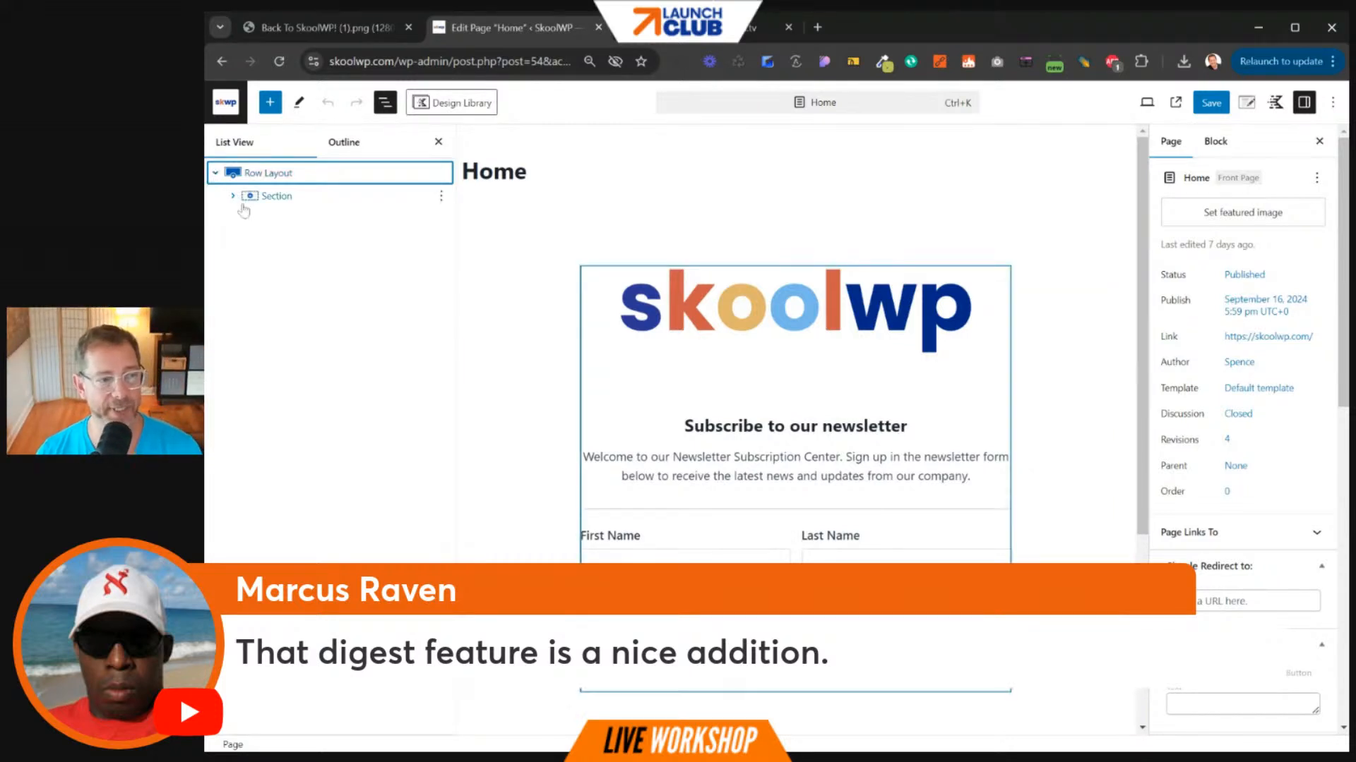
click(233, 195)
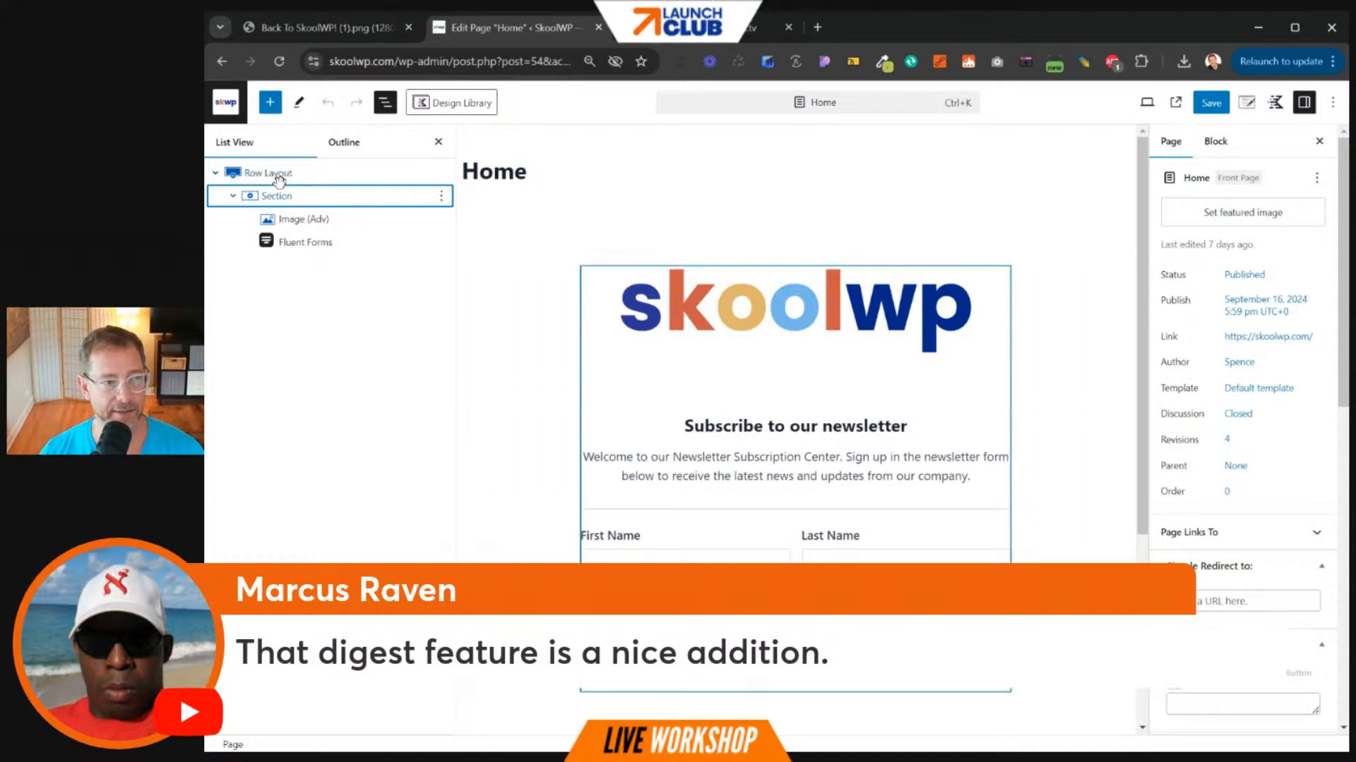
click(272, 195)
click(281, 173)
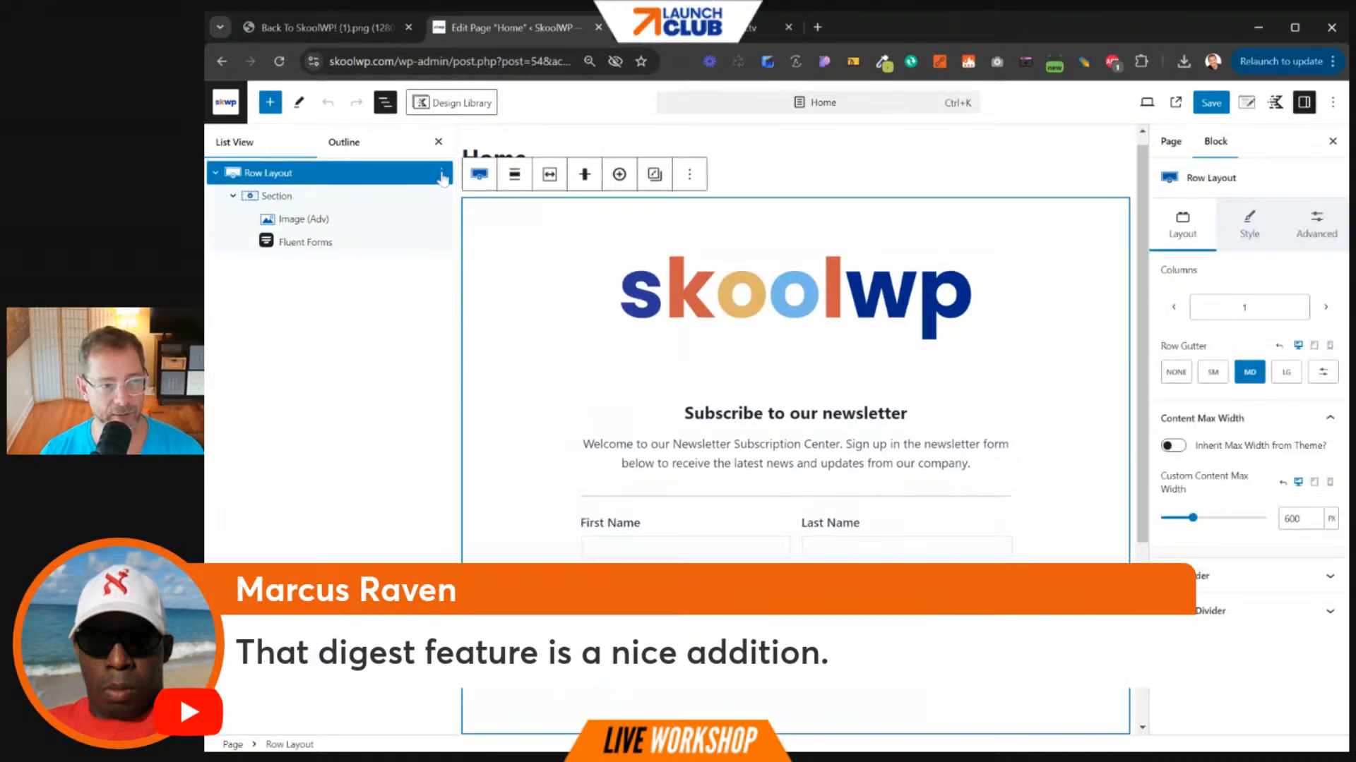
- Save the Row Layout as unsynced pattern 'Original SkoolWP Homepage' in Custom Patterns
click(441, 173)
click(535, 403)
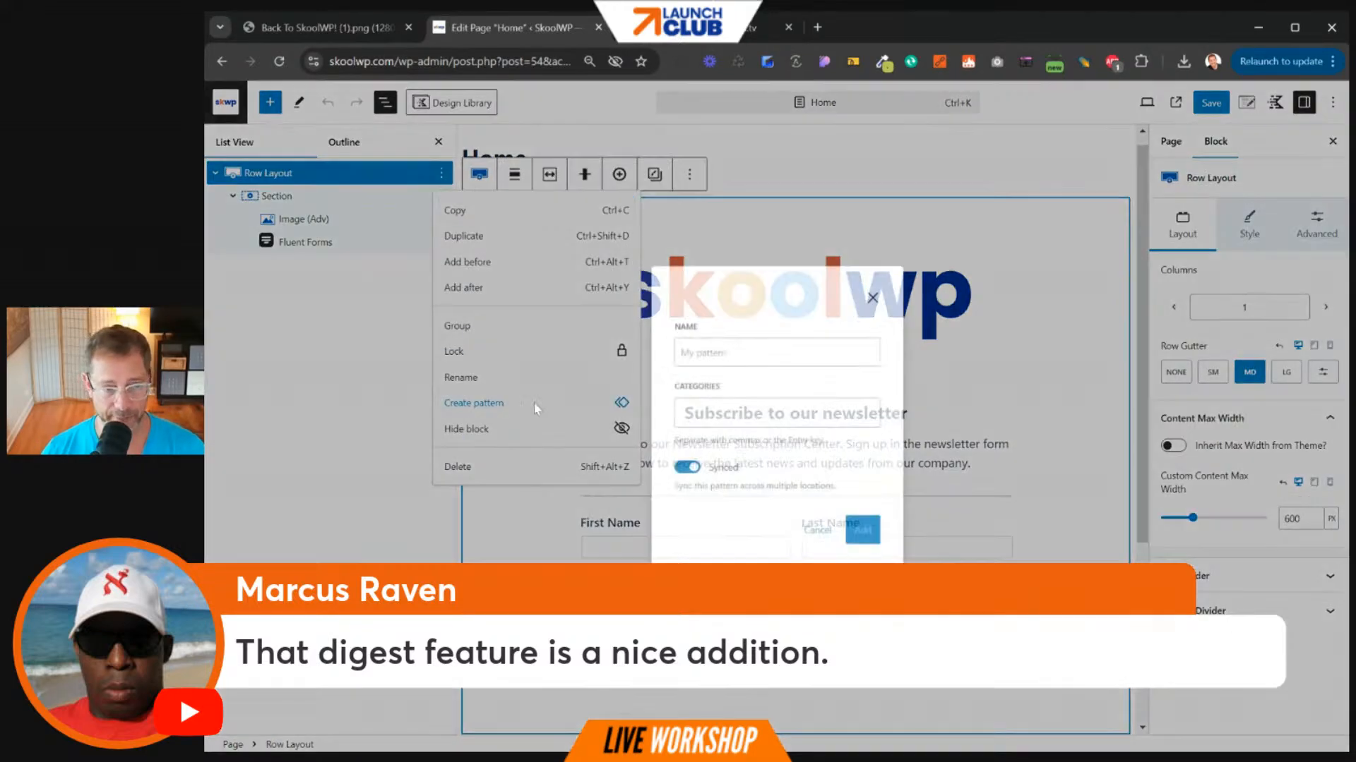
text(Ord)
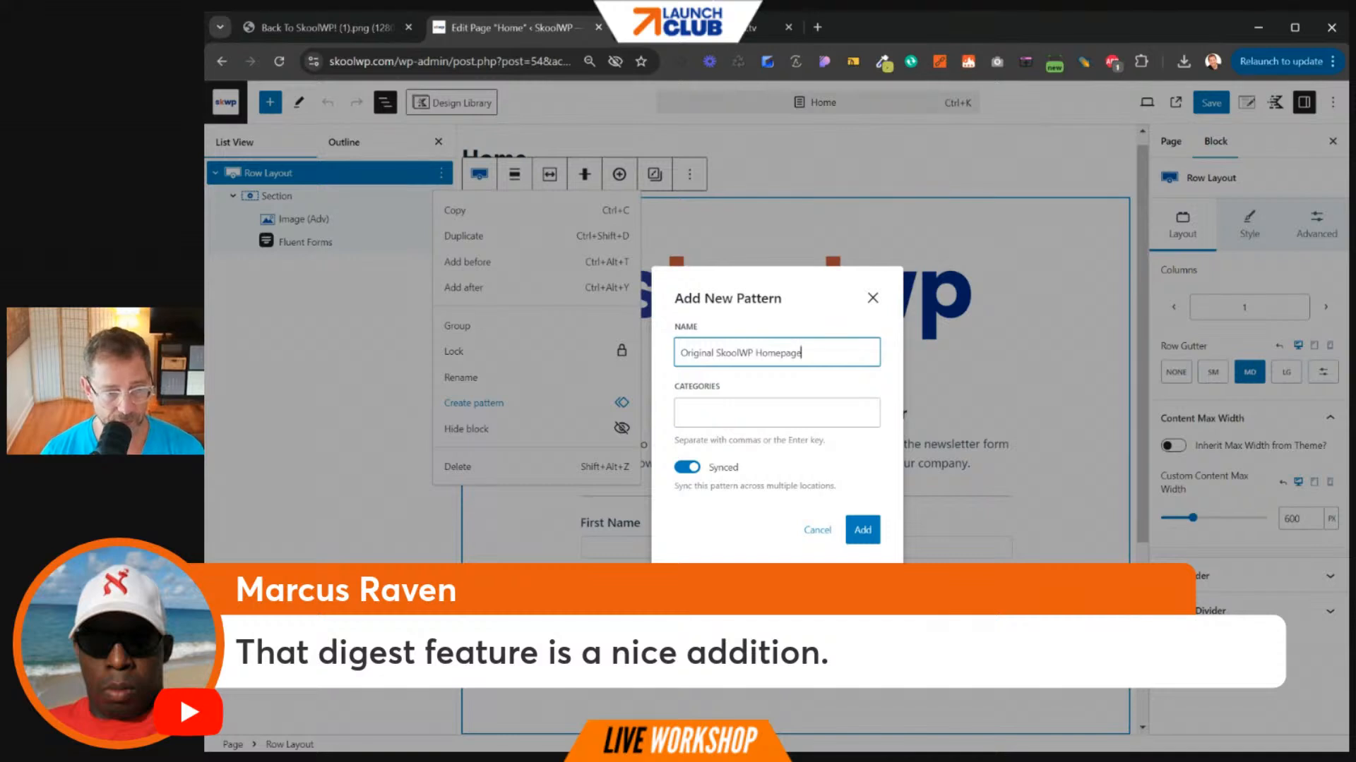
key(Tab)
text(My)
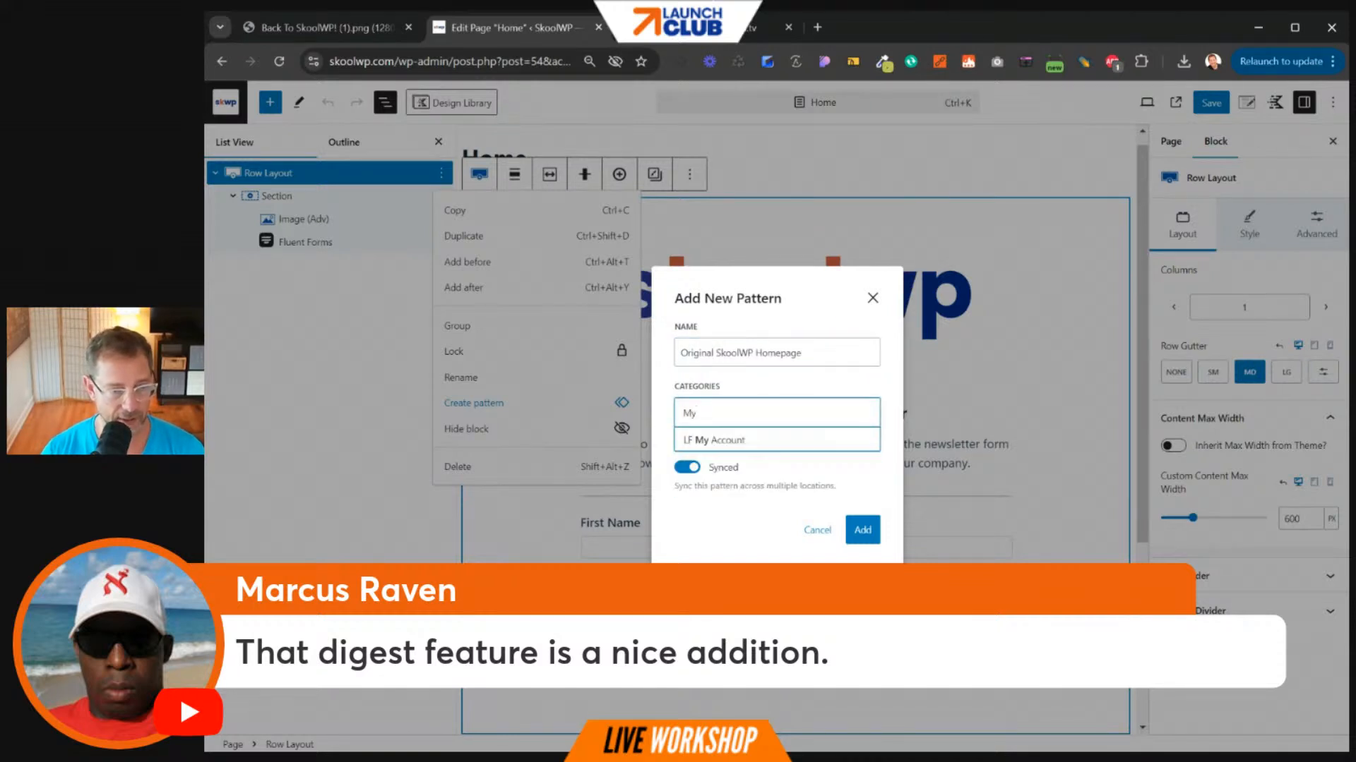
key(BackSpace)
text(Custom E)
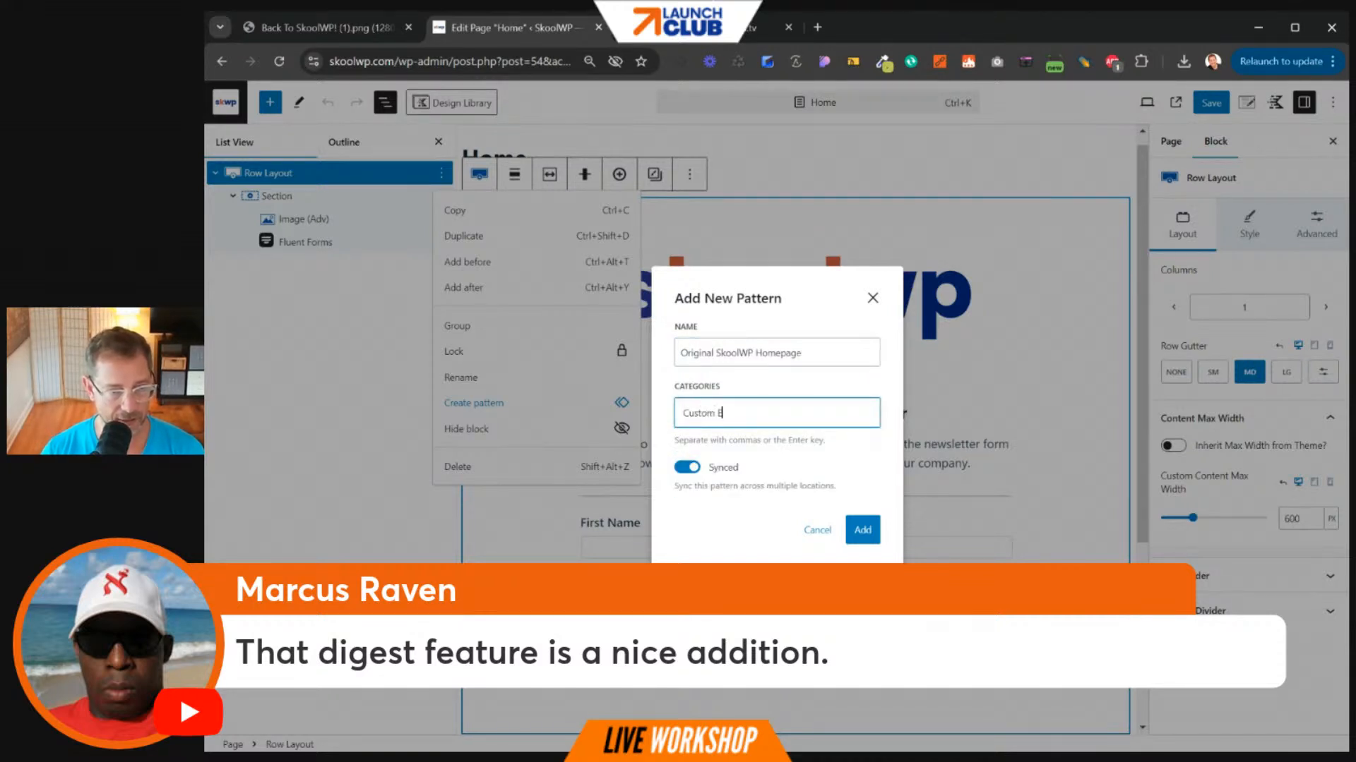
text(lemeen)
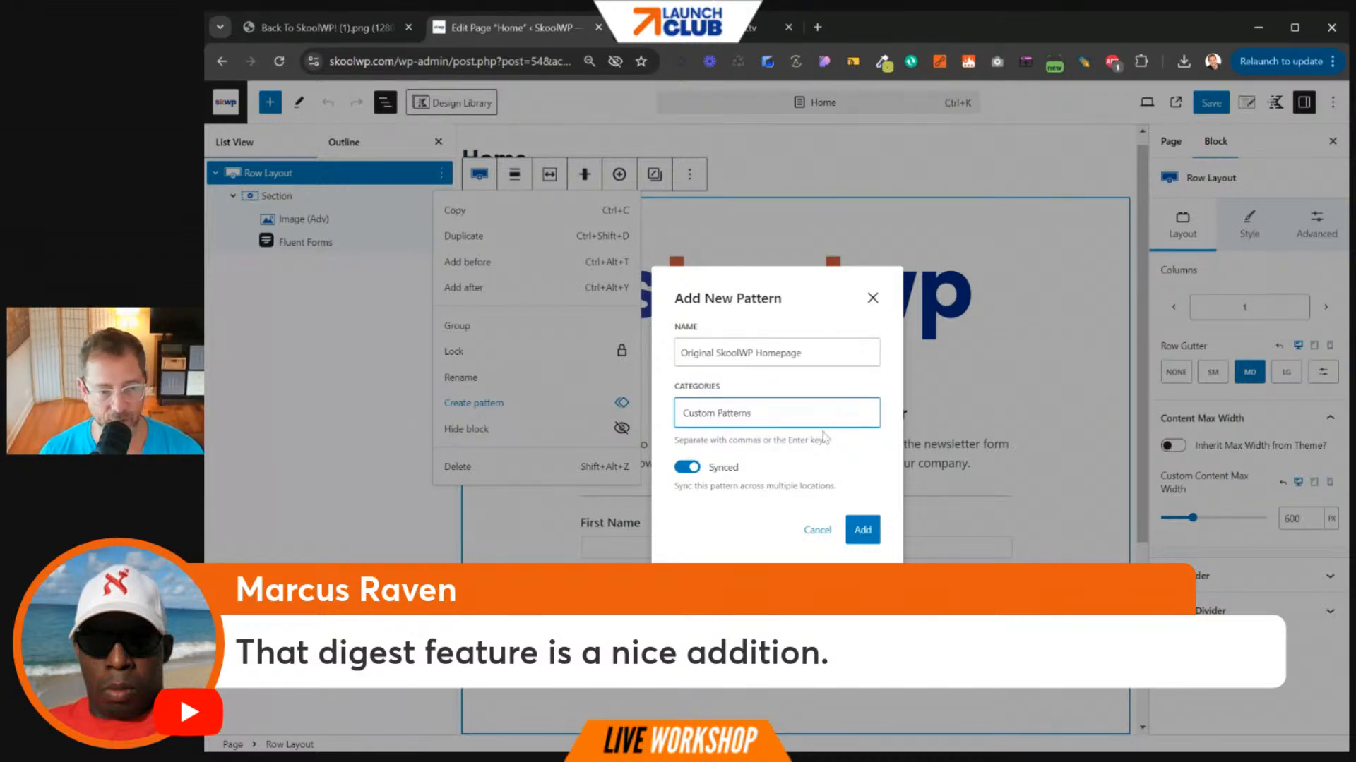
key(Return)
click(685, 467)
click(862, 530)
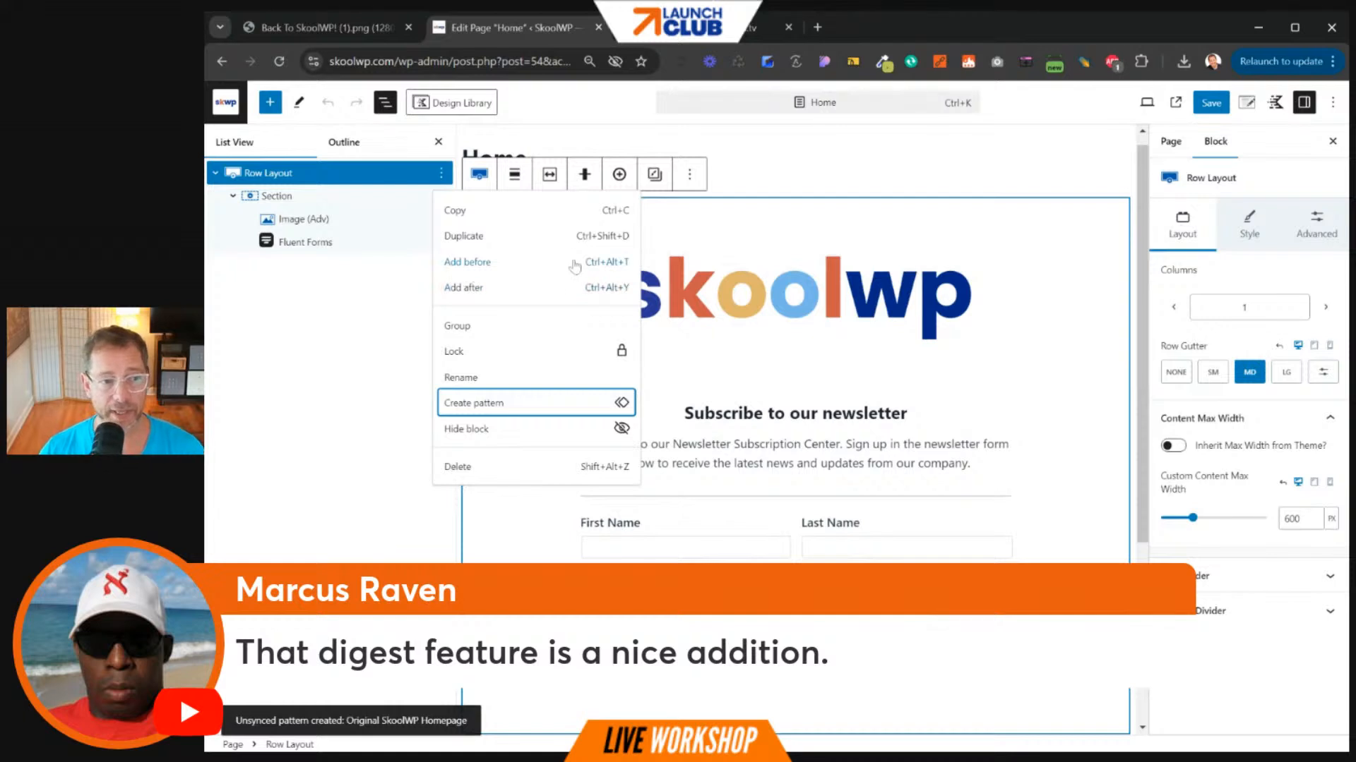
- Delete the old homepage Row Layout block
click(440, 173)
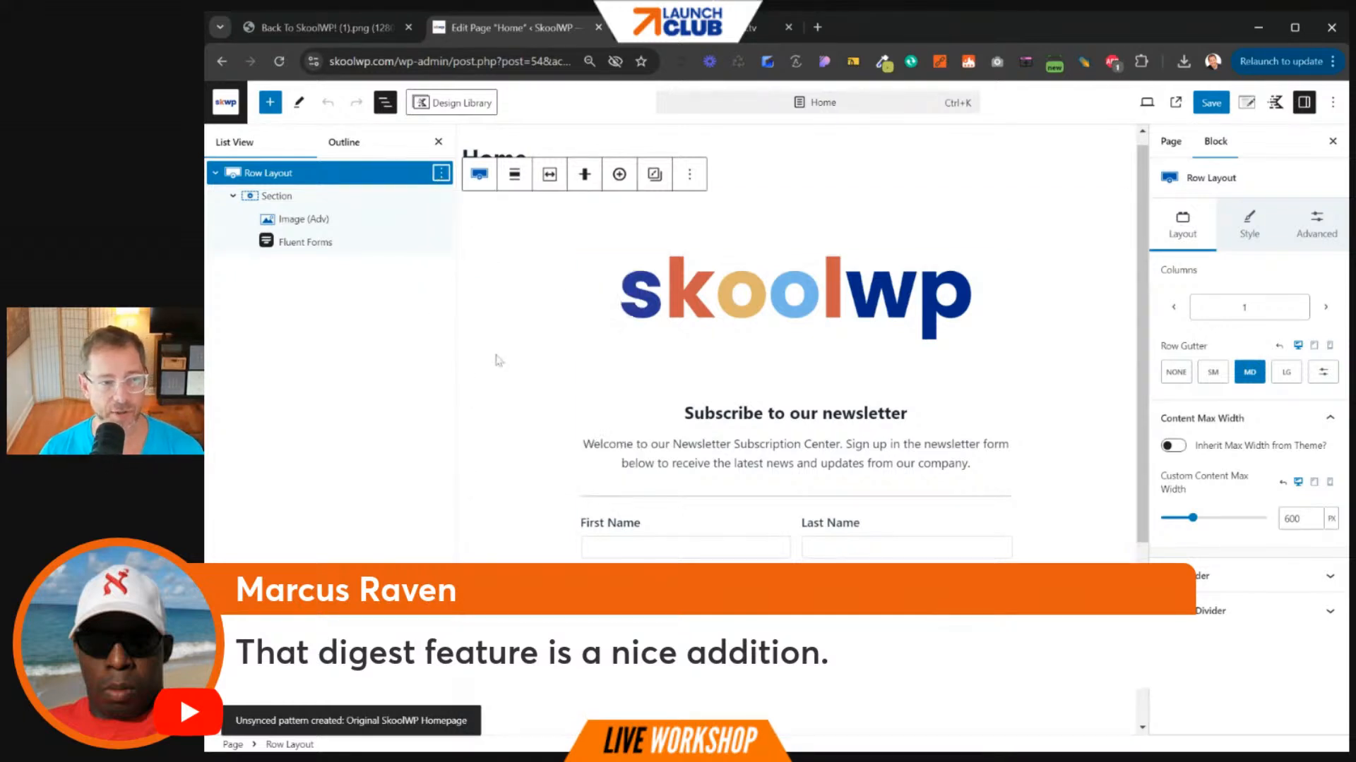
click(441, 173)
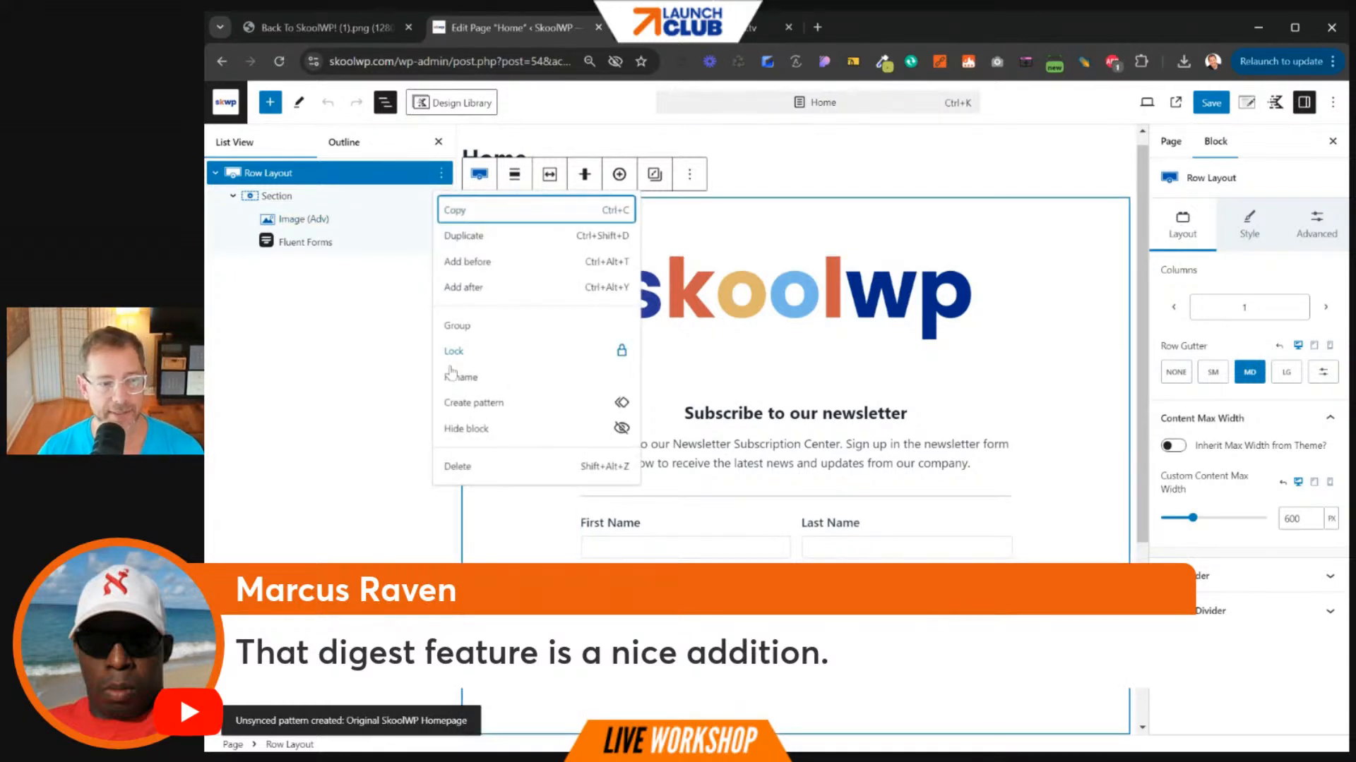
click(469, 469)
- Insert the Kadence Hero 70 pattern from the Design Library's Hero patterns
click(451, 102)
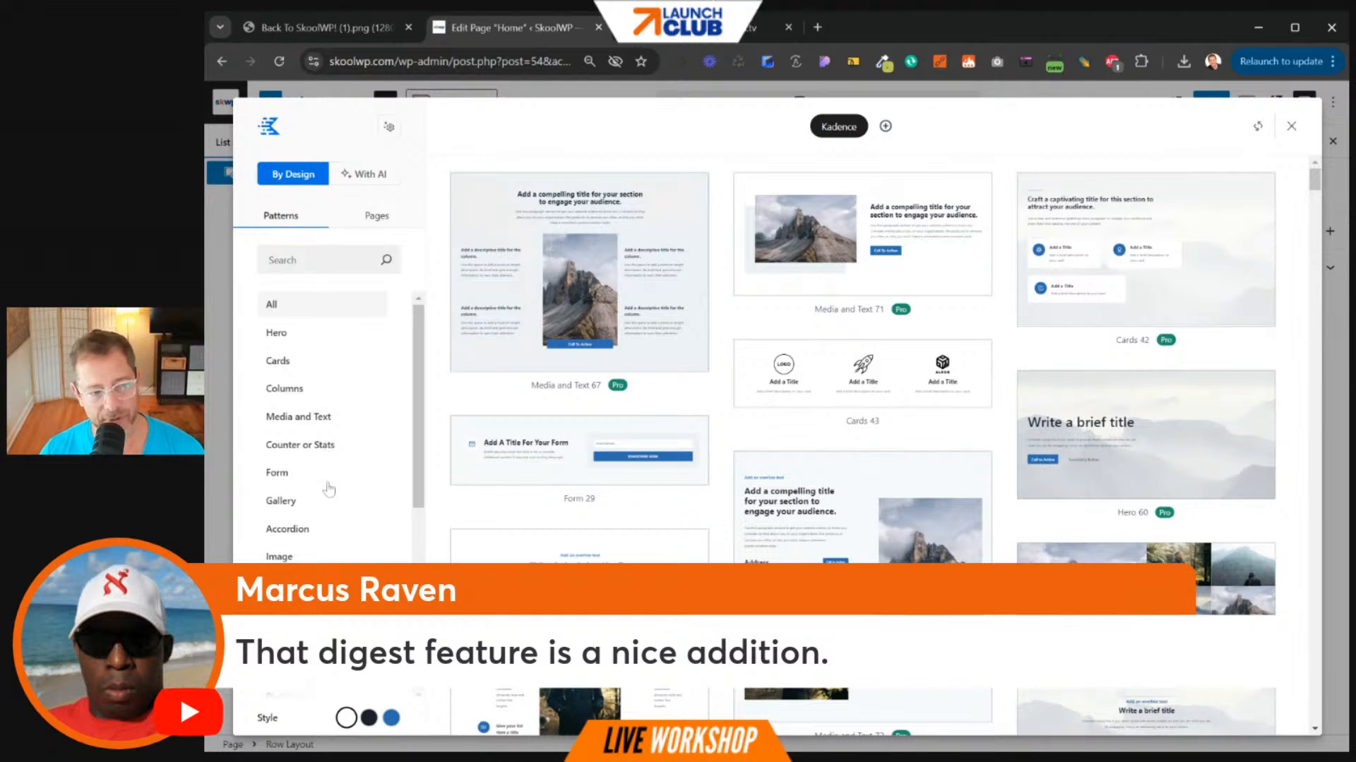
click(377, 218)
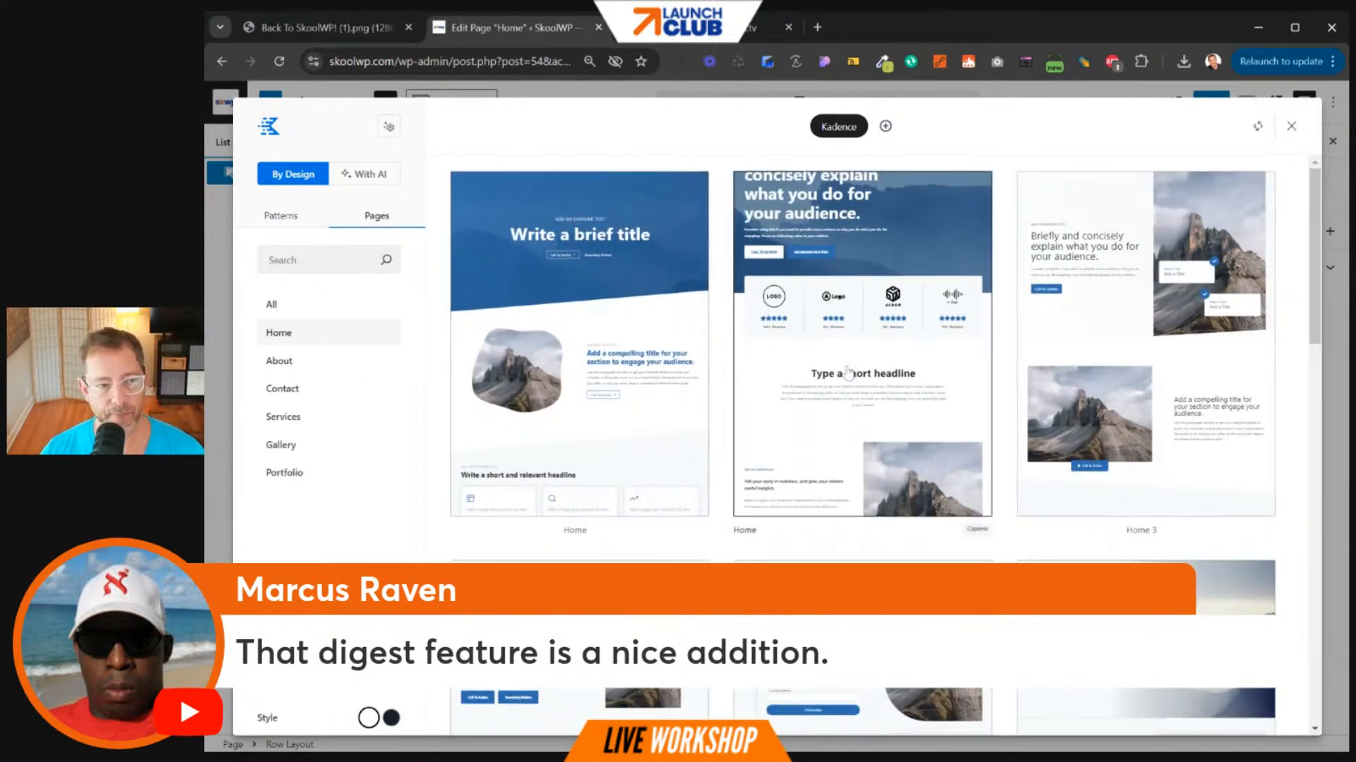
scroll(847, 373, down, 10)
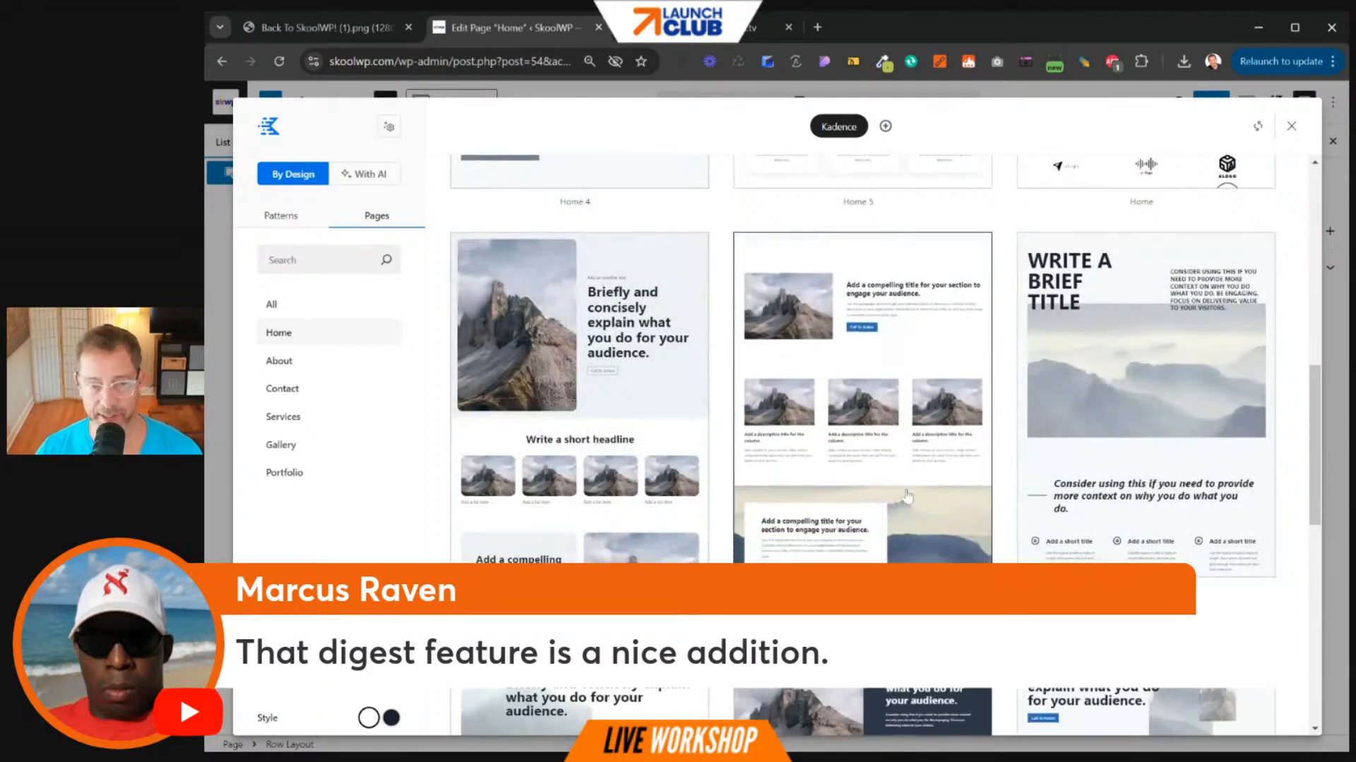
scroll(906, 497, down, 10)
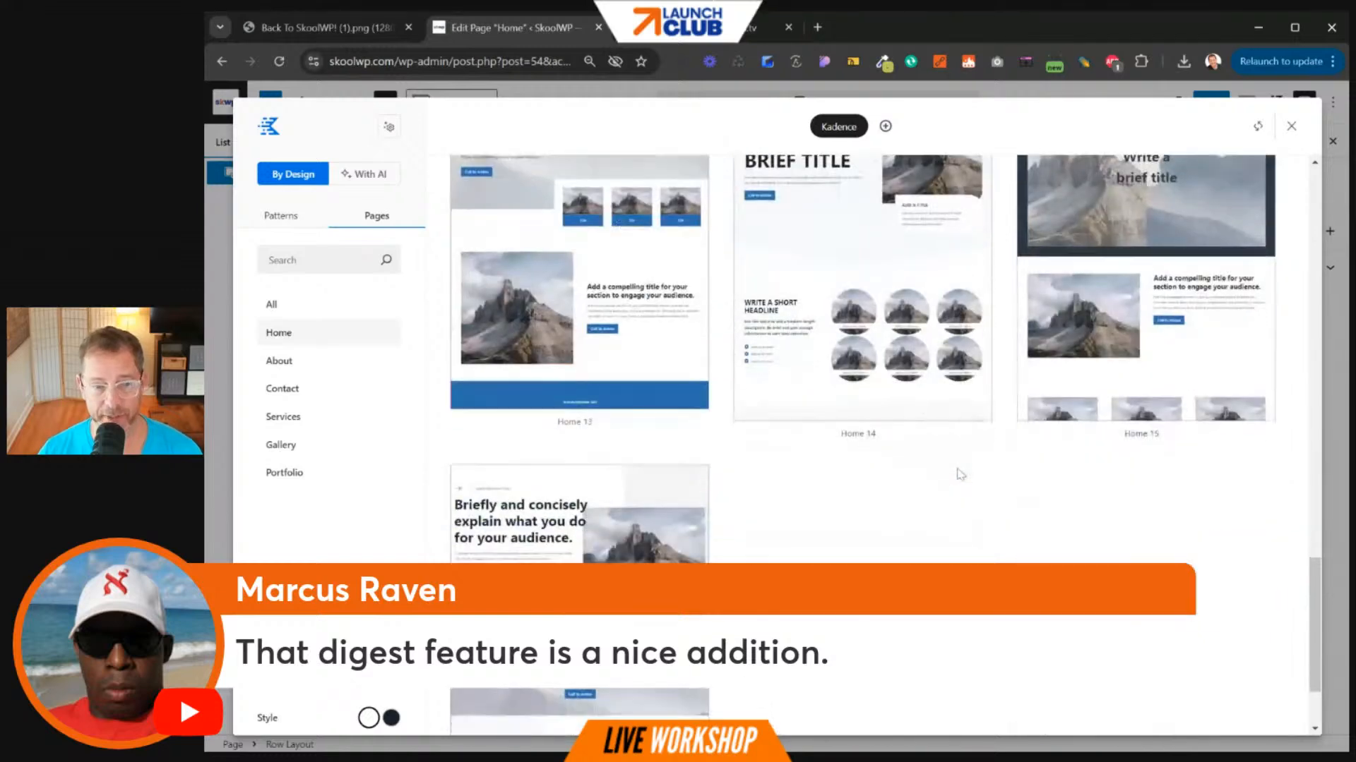
scroll(579, 297, down, 3)
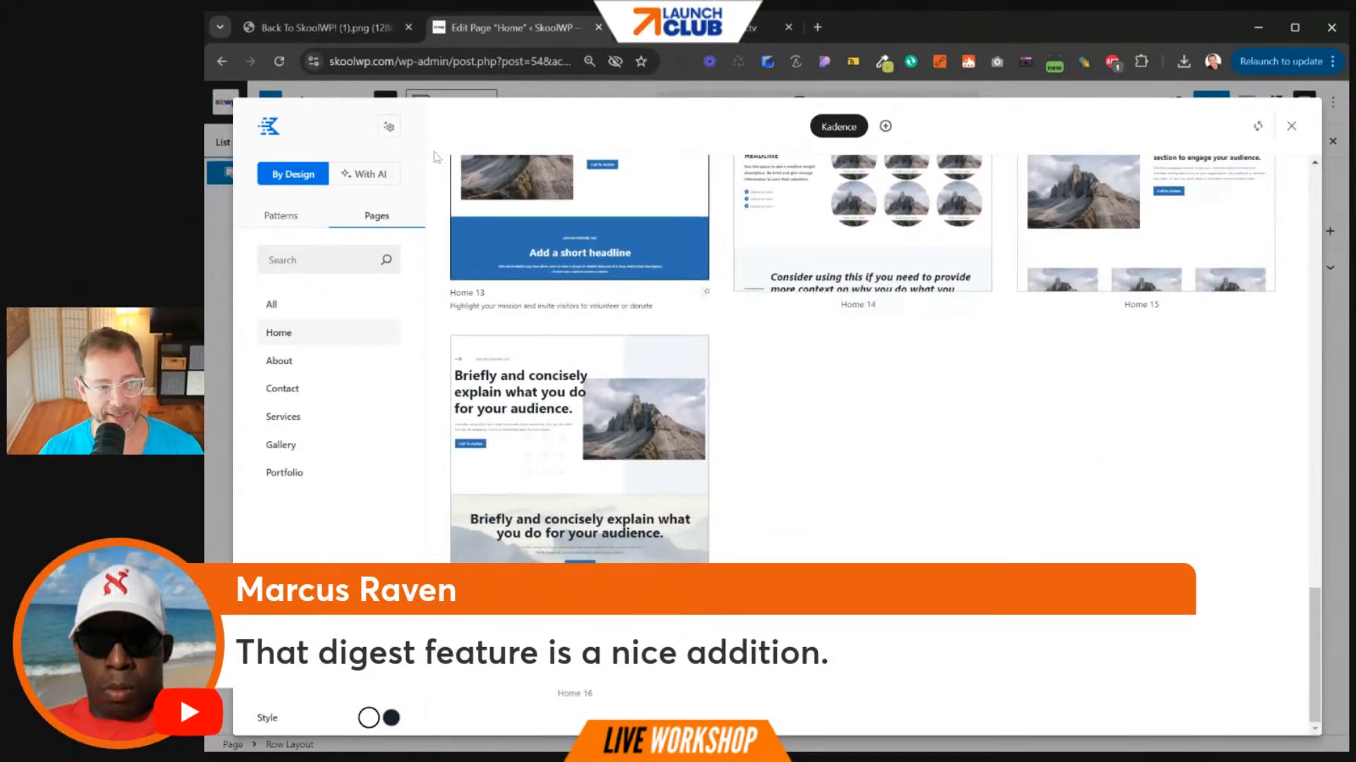
click(281, 215)
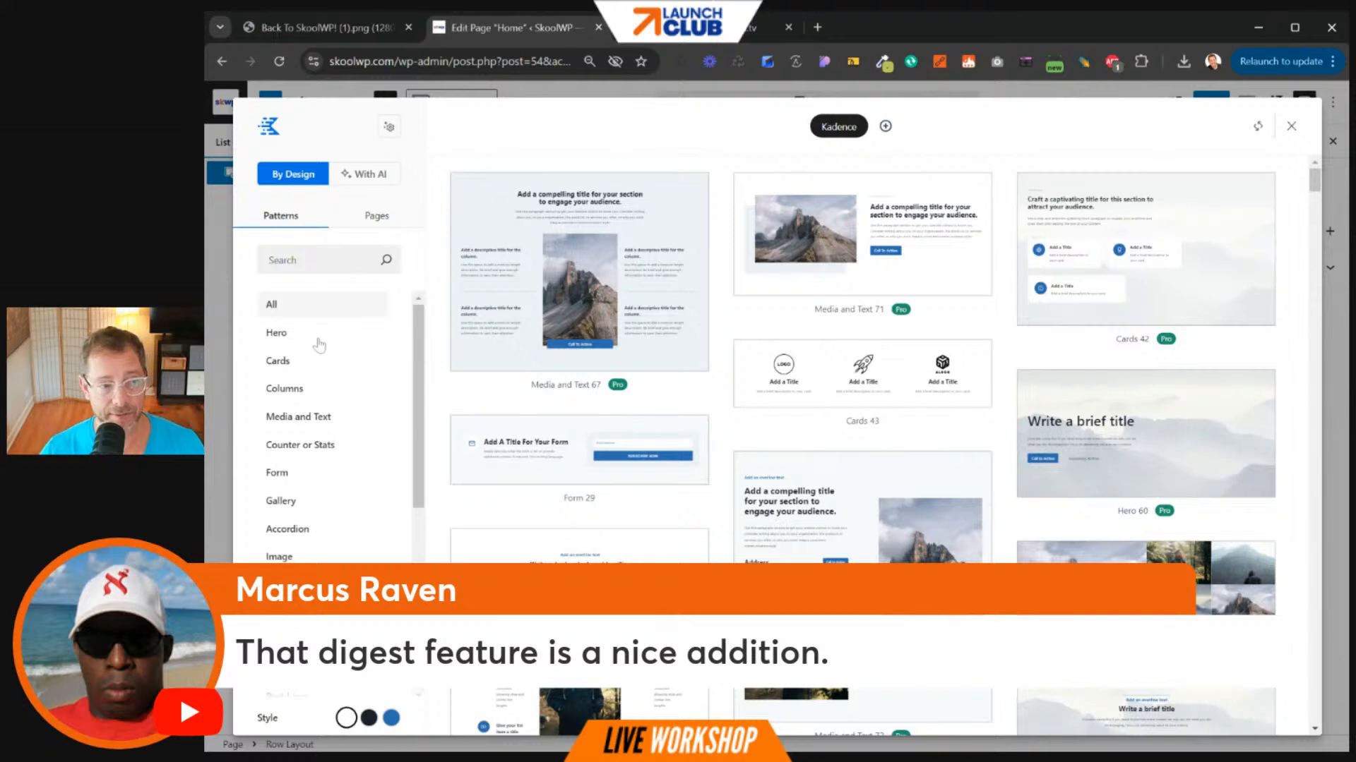
click(319, 342)
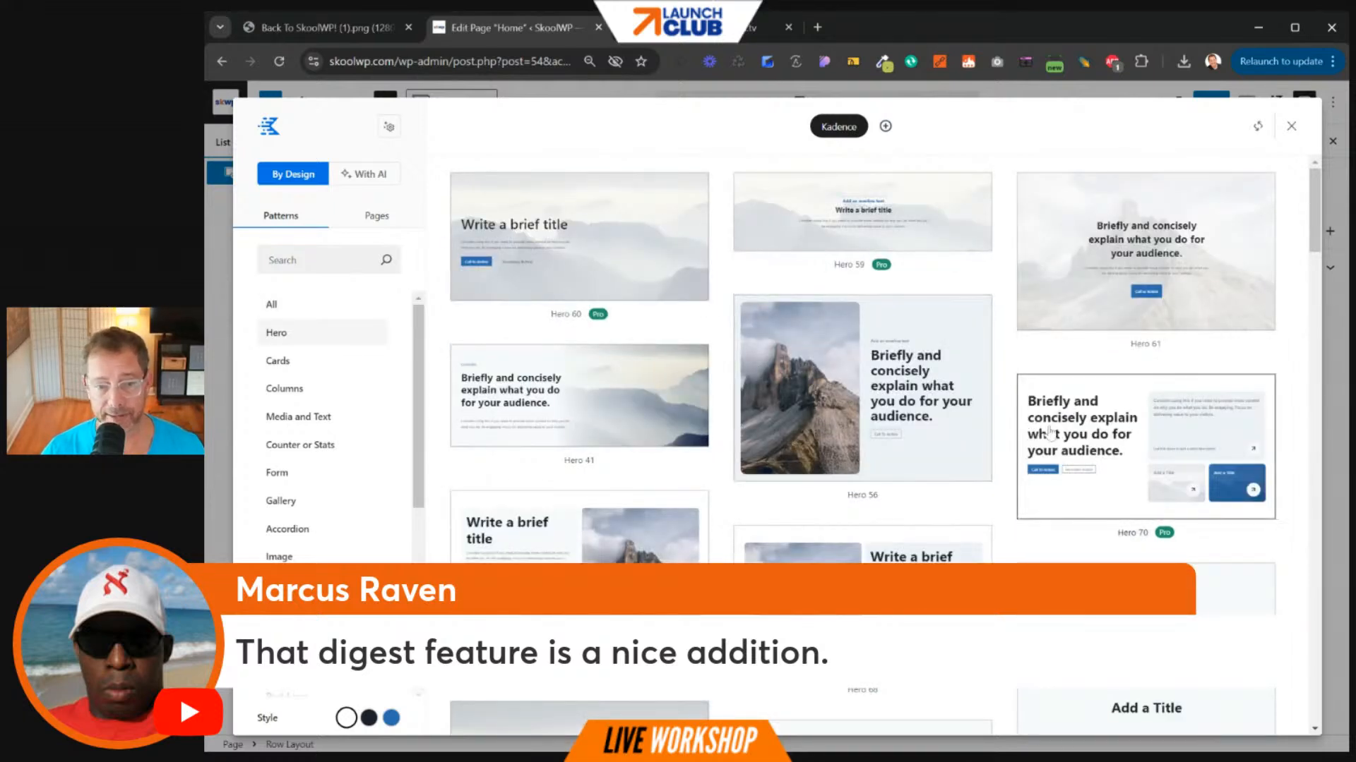
click(1118, 441)
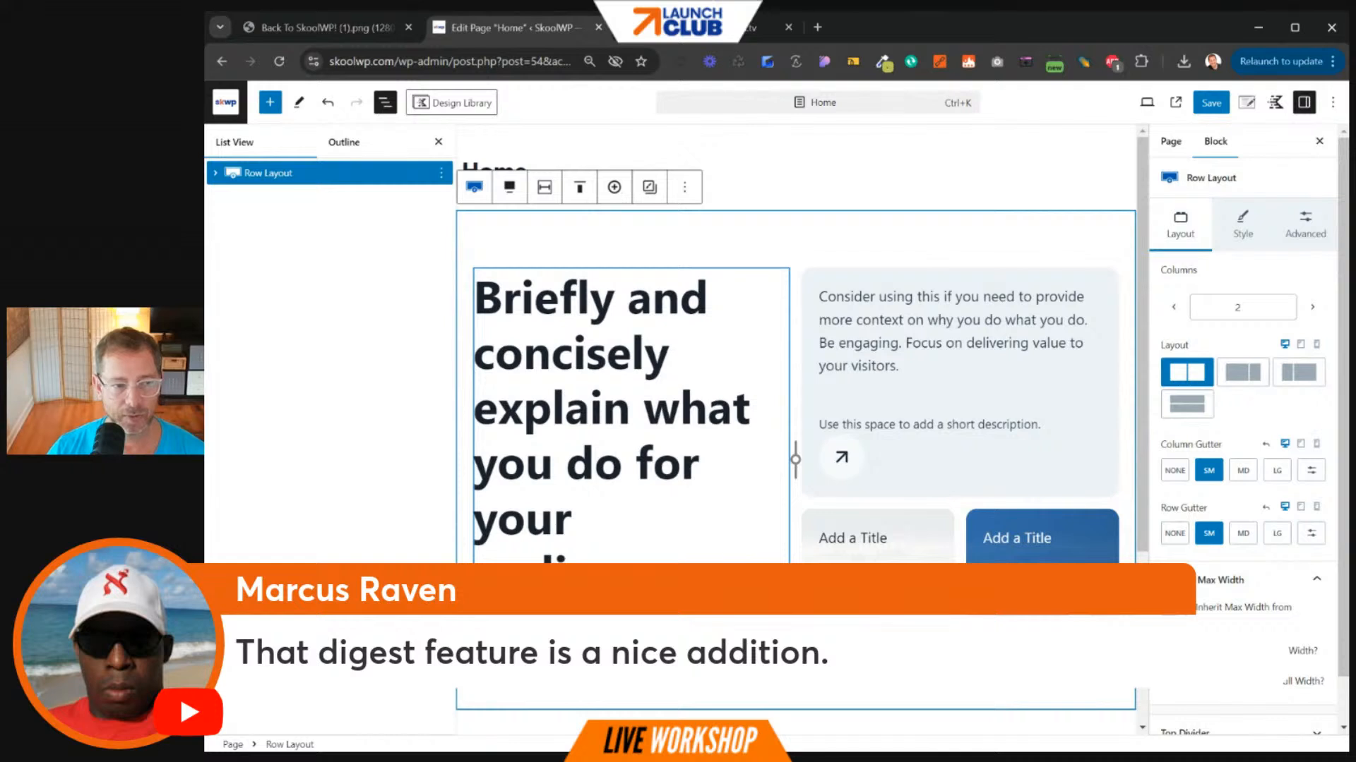
- Change the hero heading to 'Join SkookWP Now!'
triple_click(535, 628)
text(Join J)
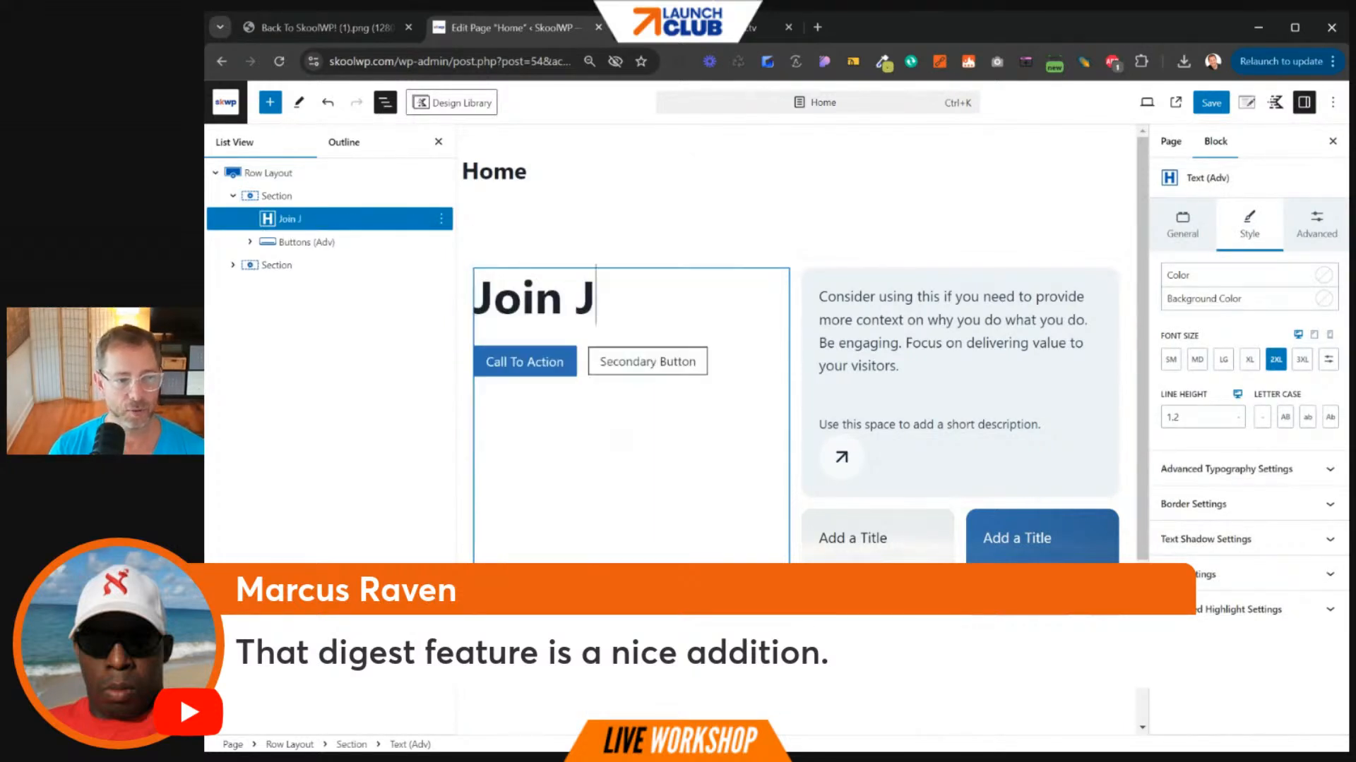
key(BackSpace)
text(SkookWP Now!)
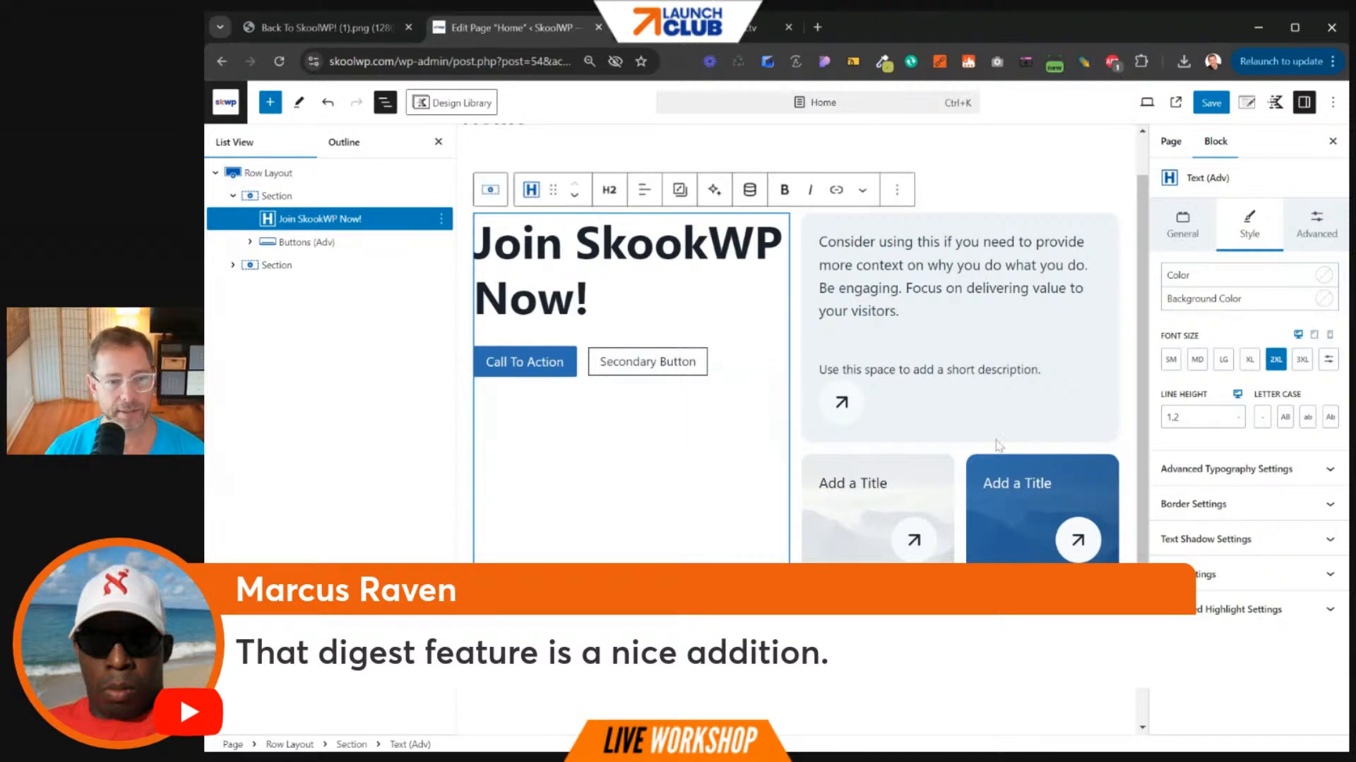
- Delete the right card's long paragraph and type /image in a new empty block
drag(900, 313, 817, 252)
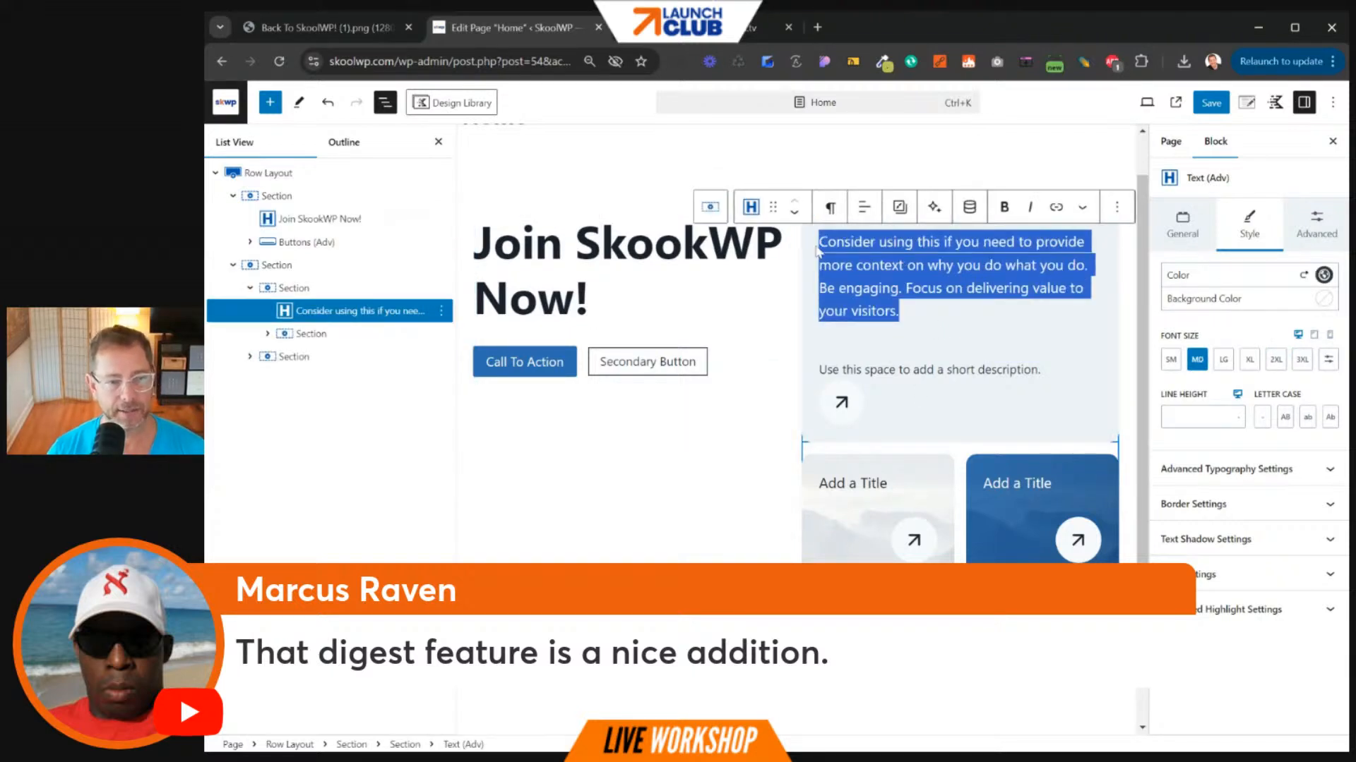
key(BackSpace)
text(/image)
key(BackSpace)
key(BackSpace)
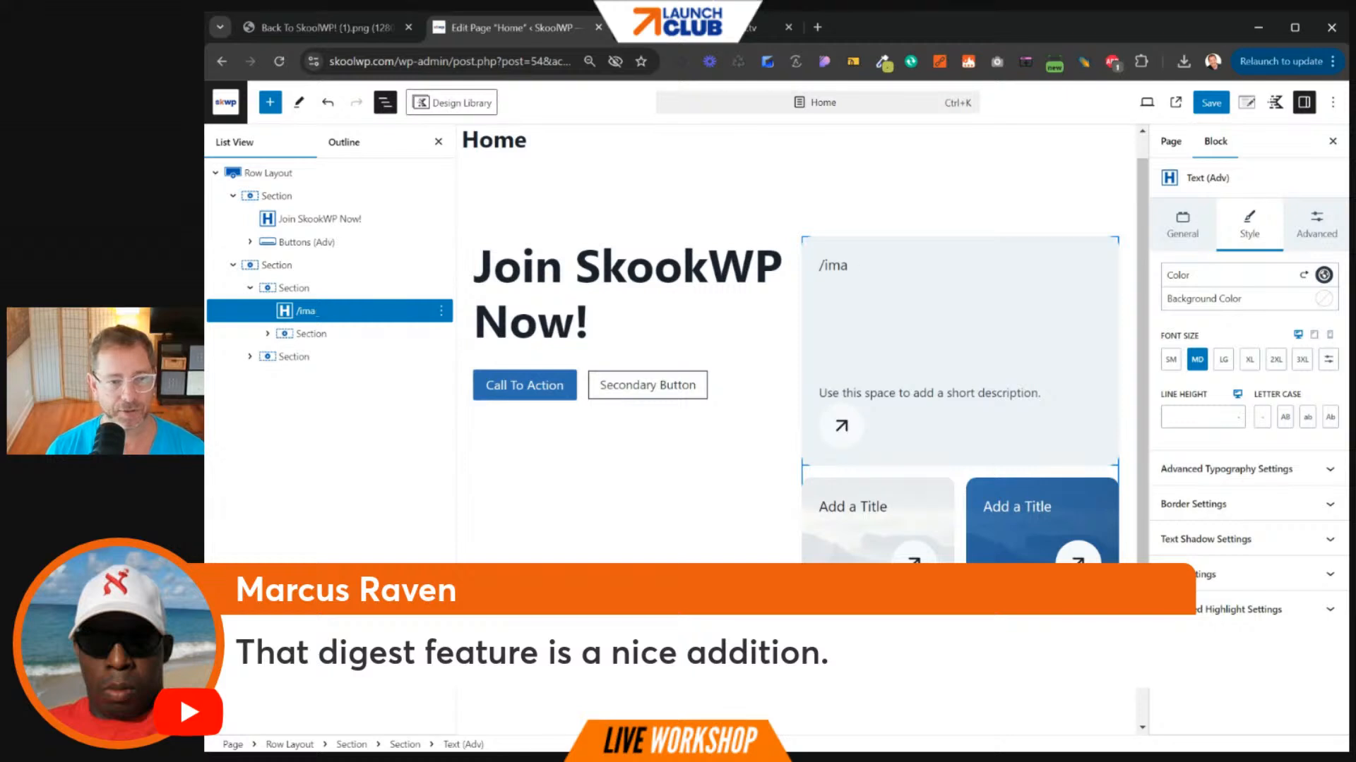
key(BackSpace)
key(BackSpace)
key(BackSpace)
key(BackSpace)
key(Return)
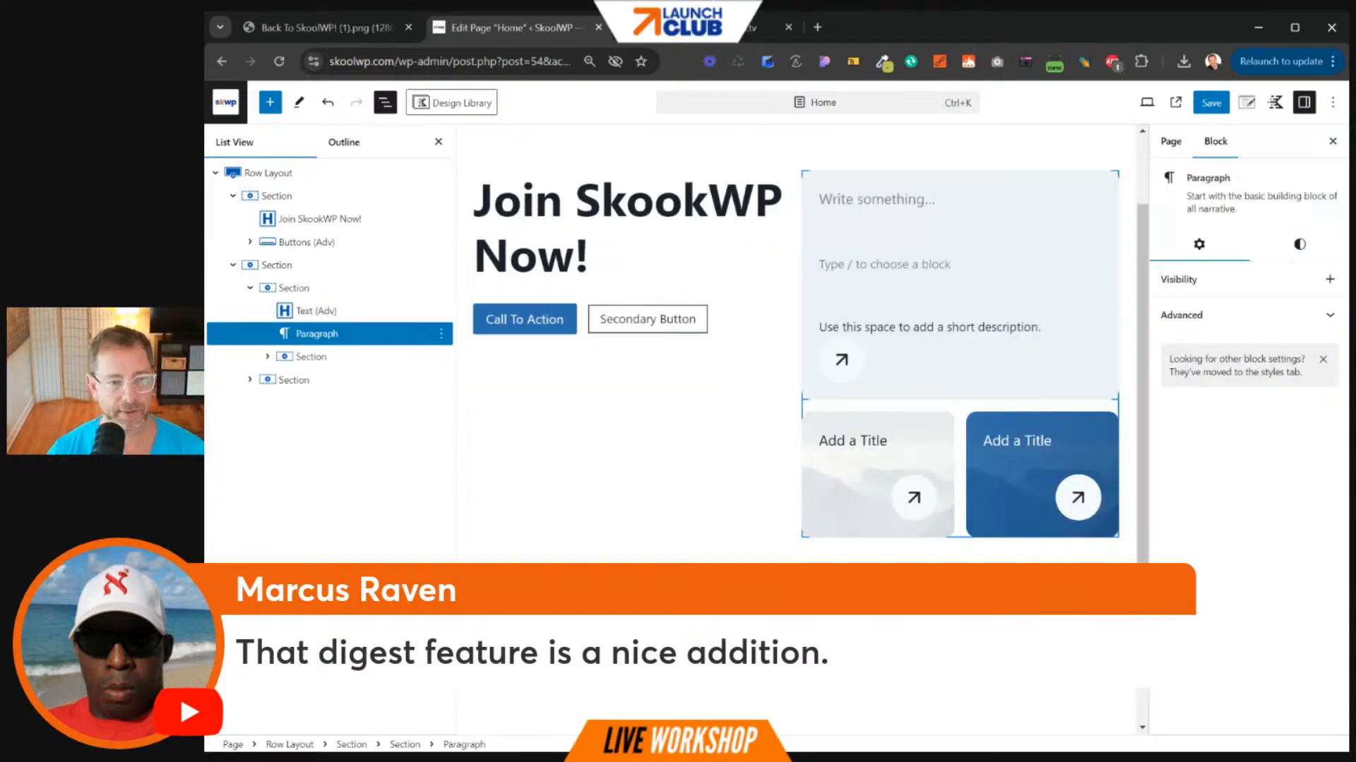
text(/image)
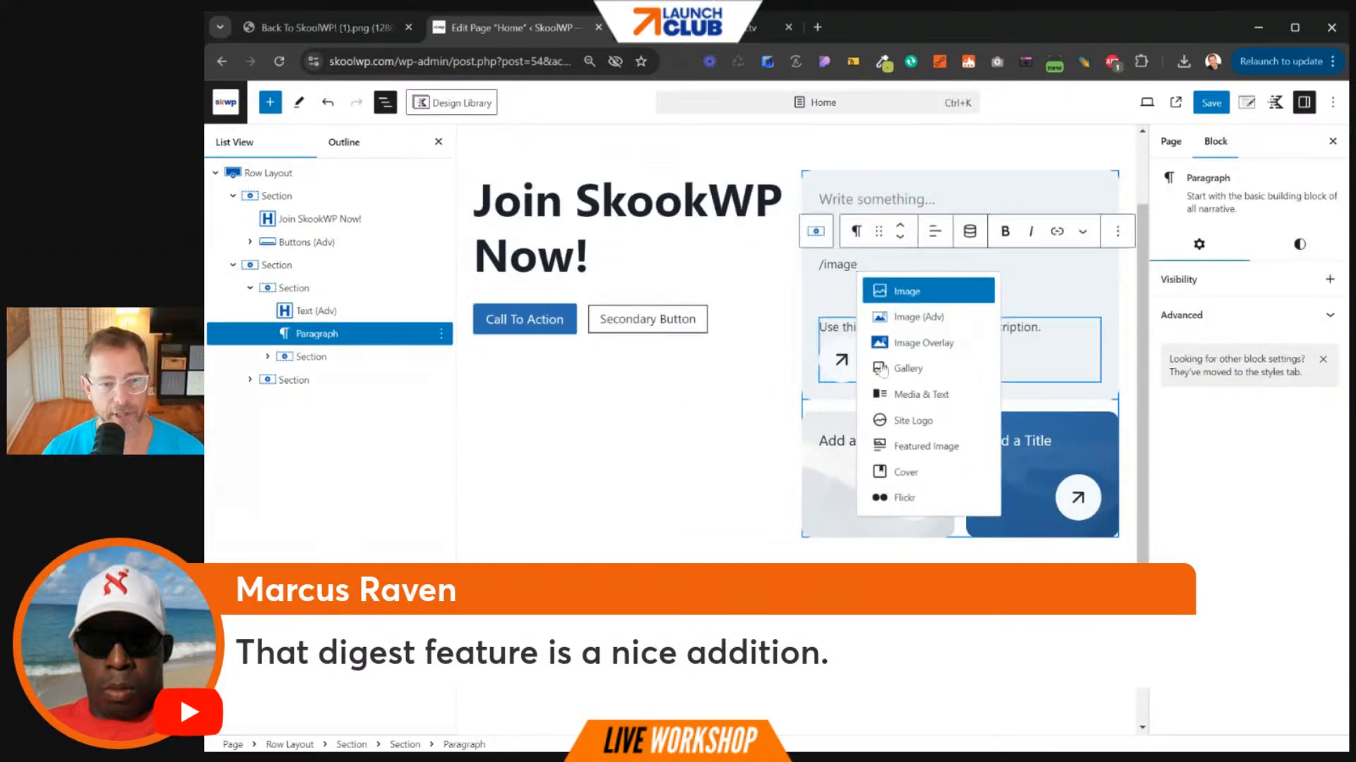
- Insert an Image (Adv) block with the cropped-skoolwp-logo.png logo in the right card
click(879, 318)
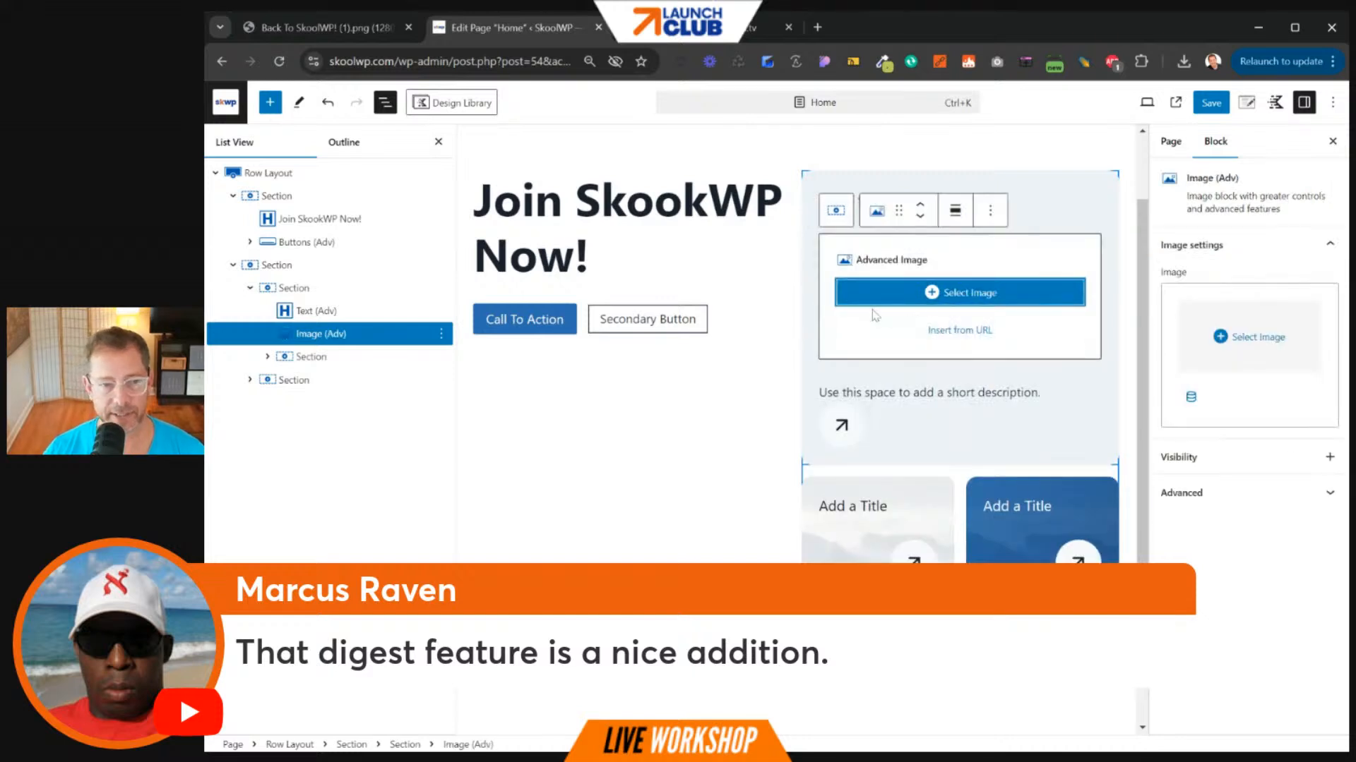
click(946, 302)
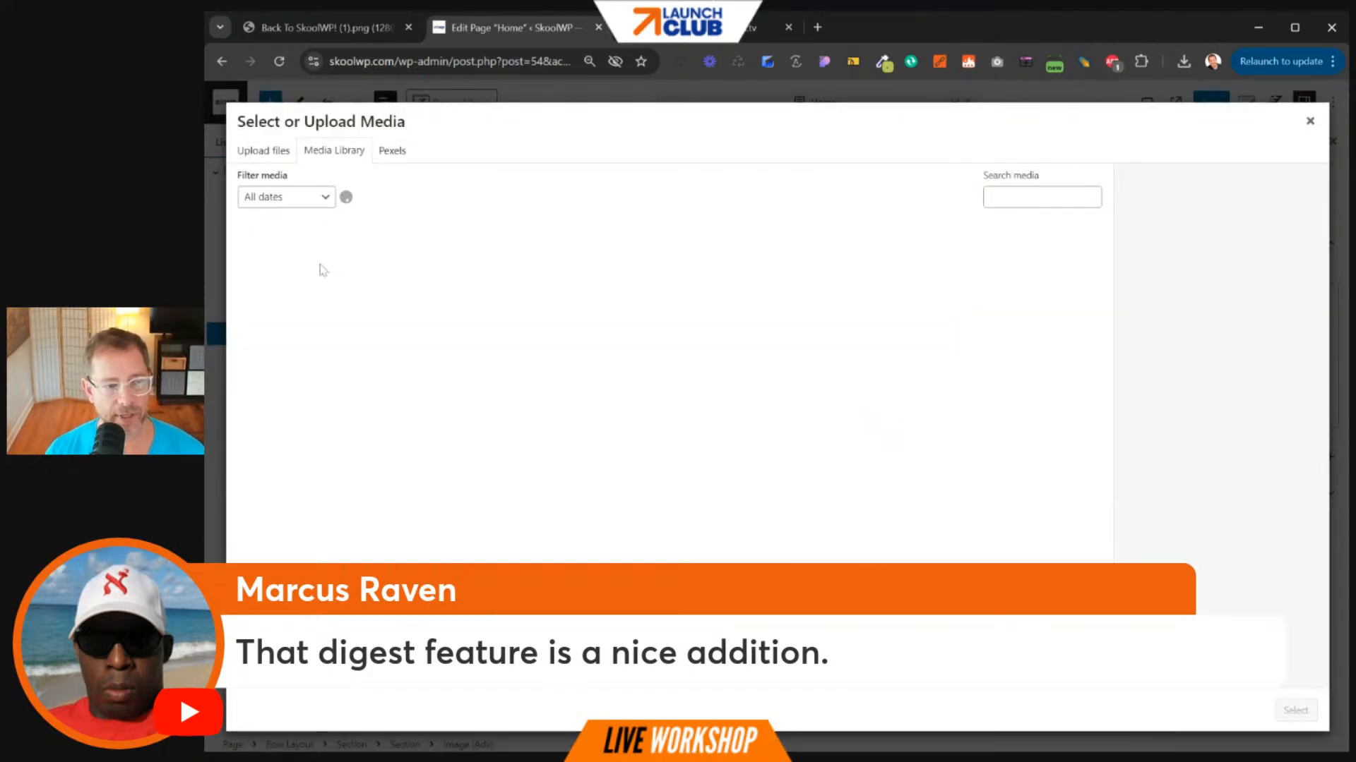
click(600, 284)
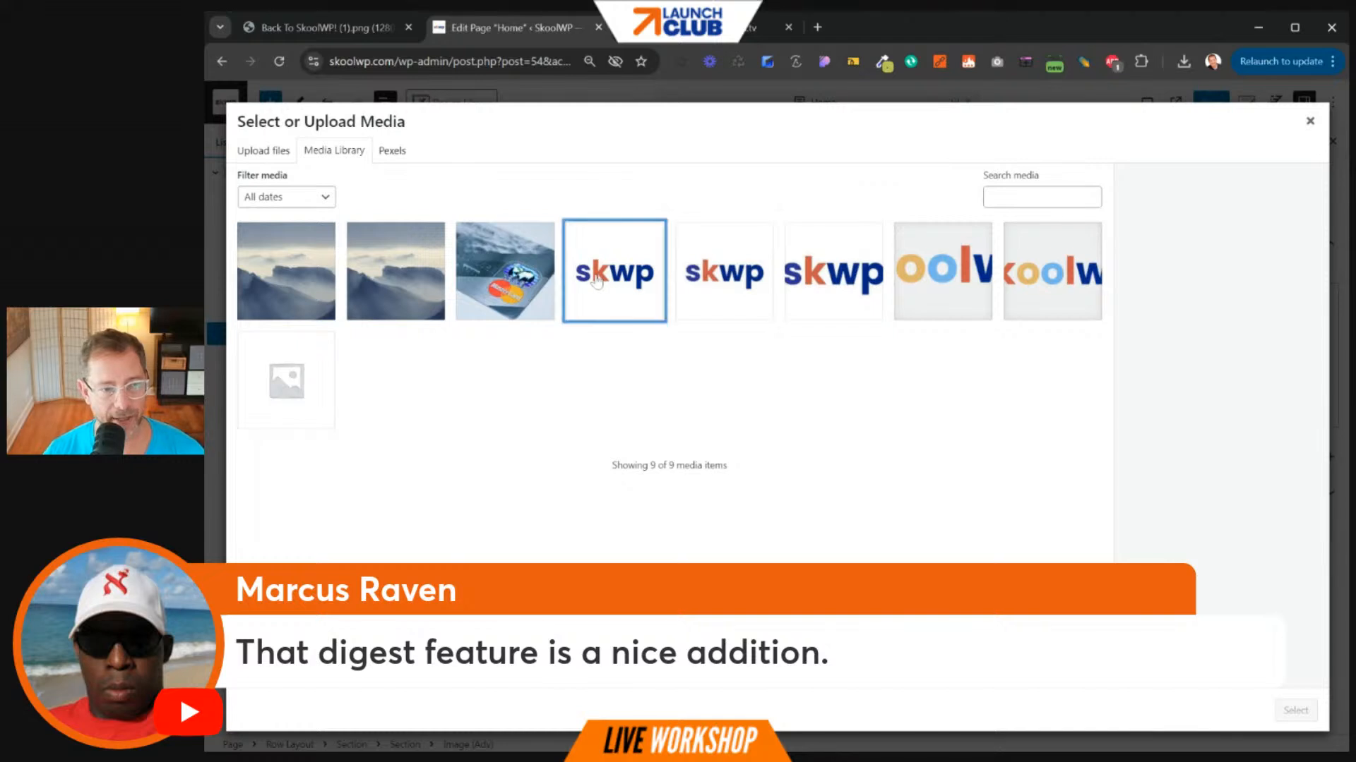
click(925, 276)
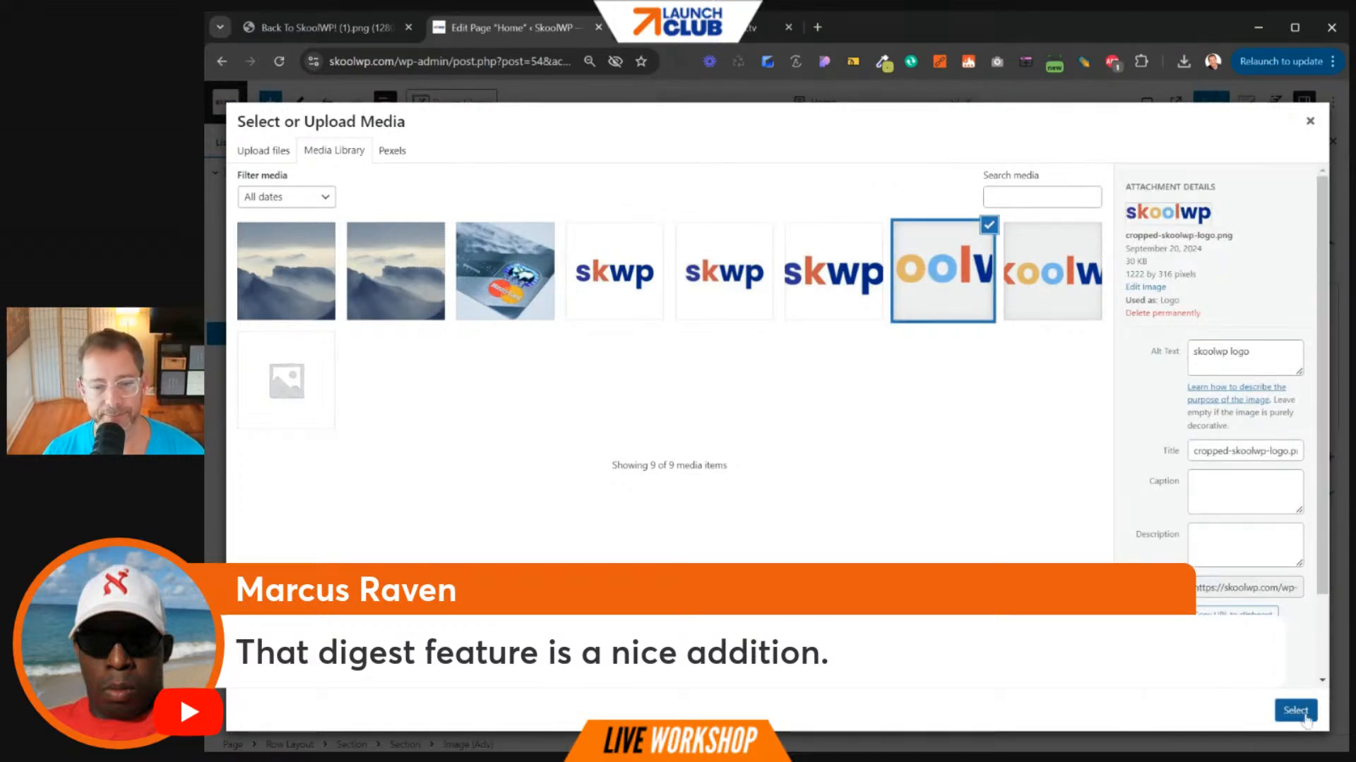
click(1295, 710)
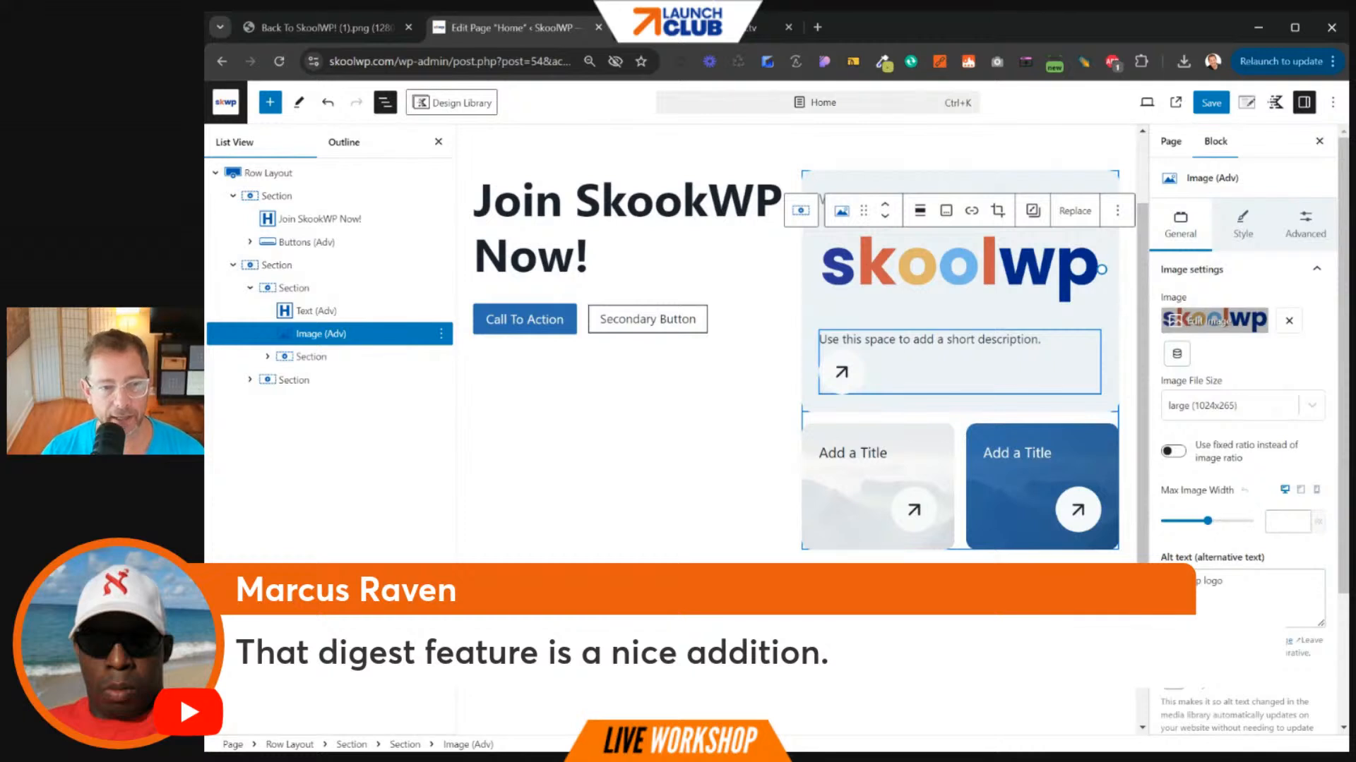
- Replace the card's description text with 'Its awesome'
click(835, 332)
click(826, 339)
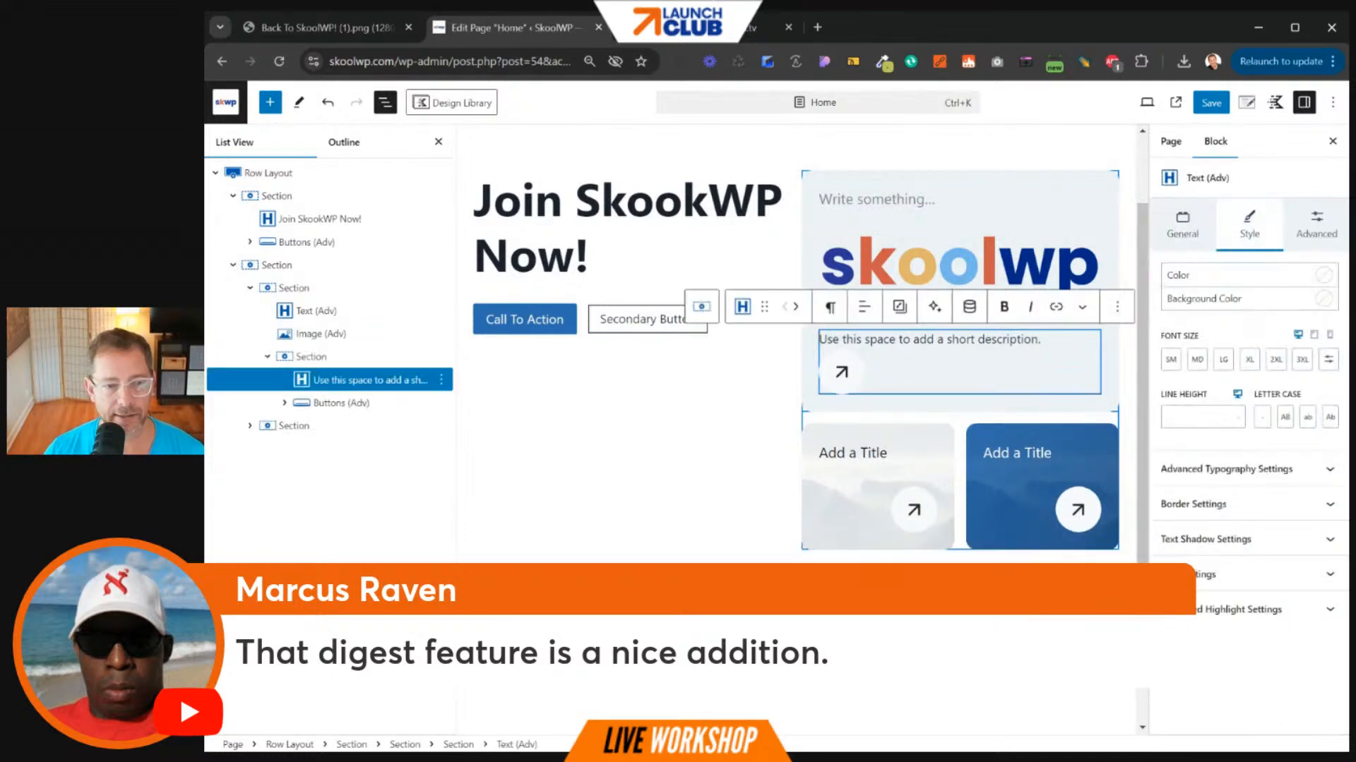
key(ctrl+a)
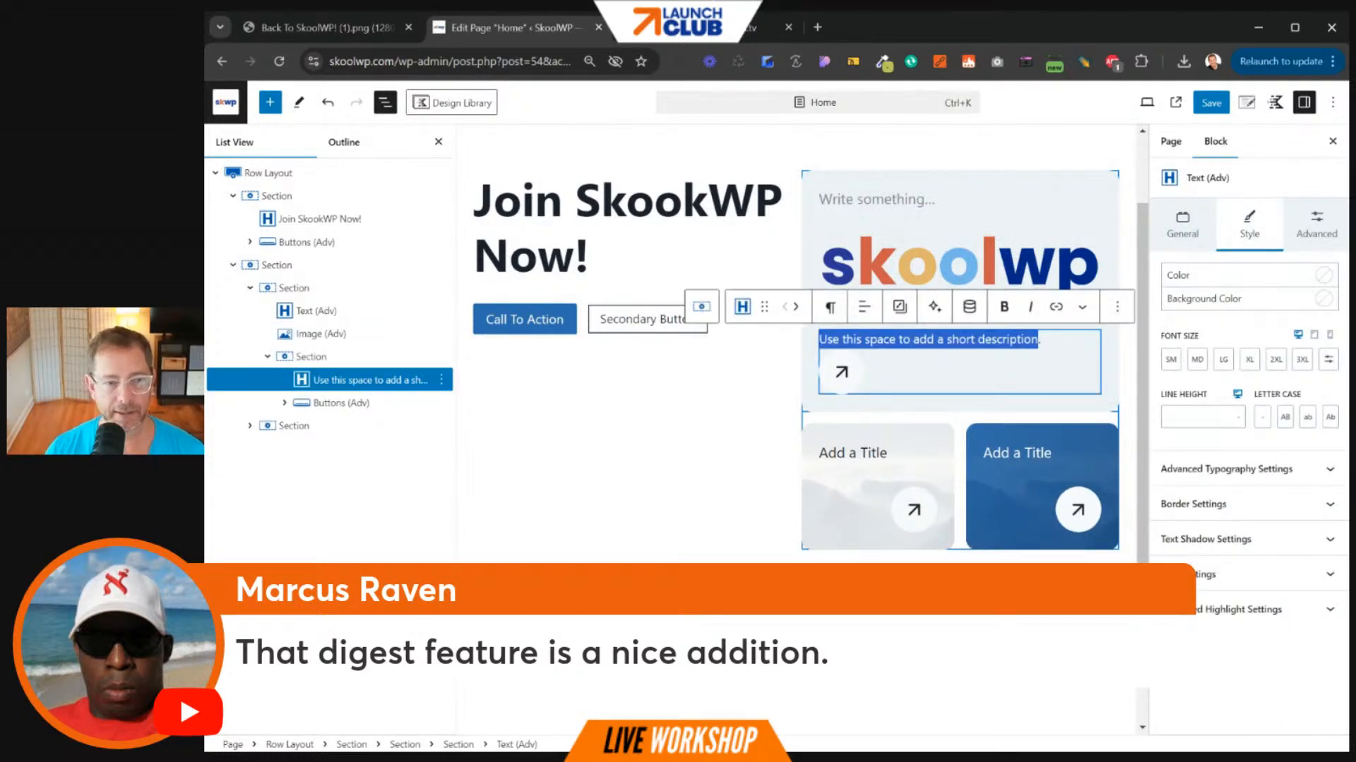
text(It)
key(Return)
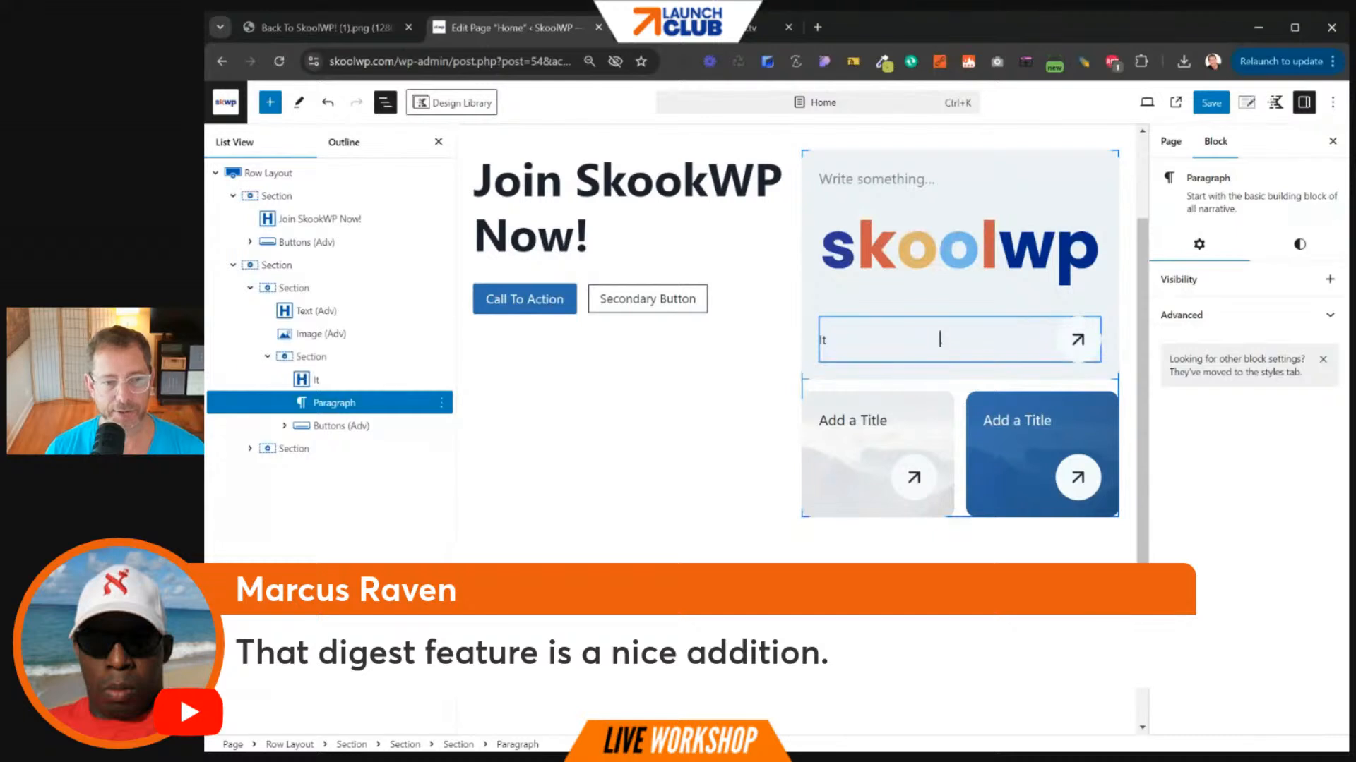
key(BackSpace)
key(BackSpace)
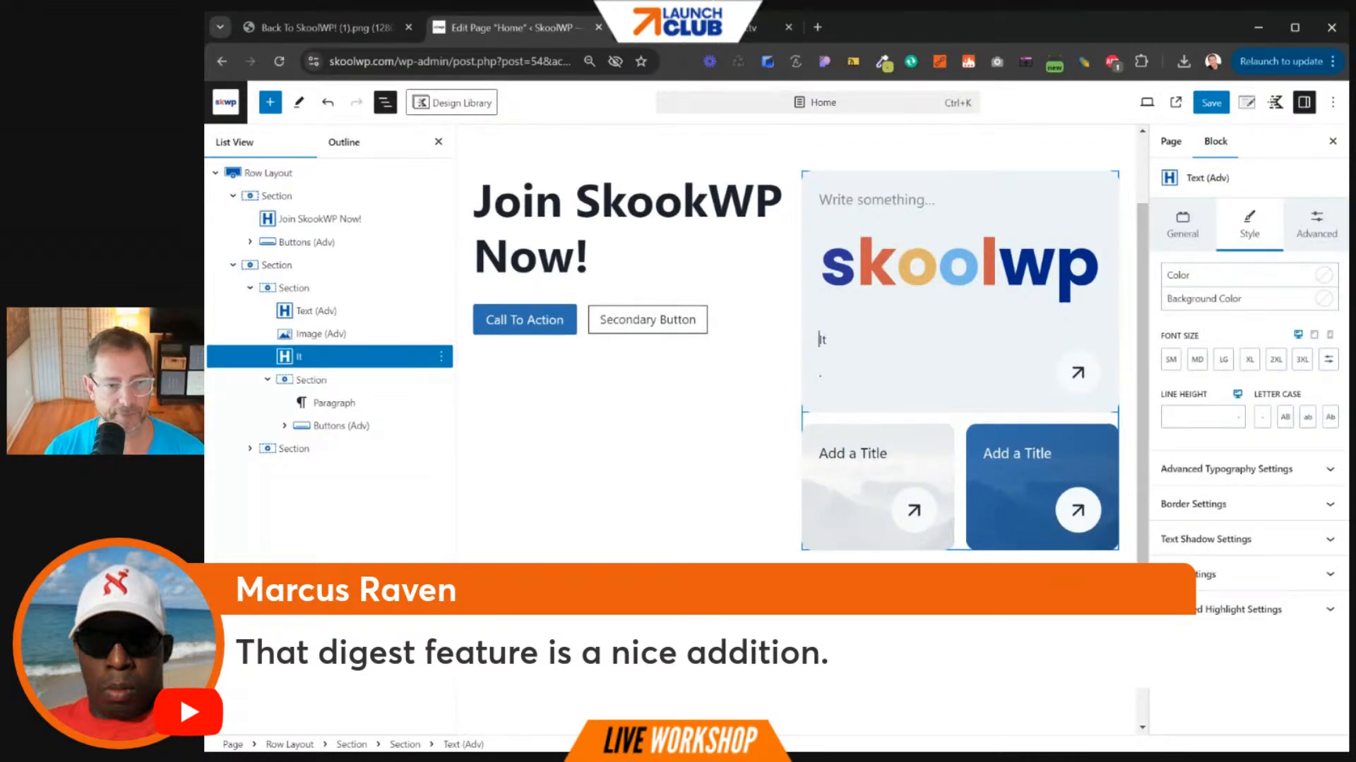
text(s awesome)
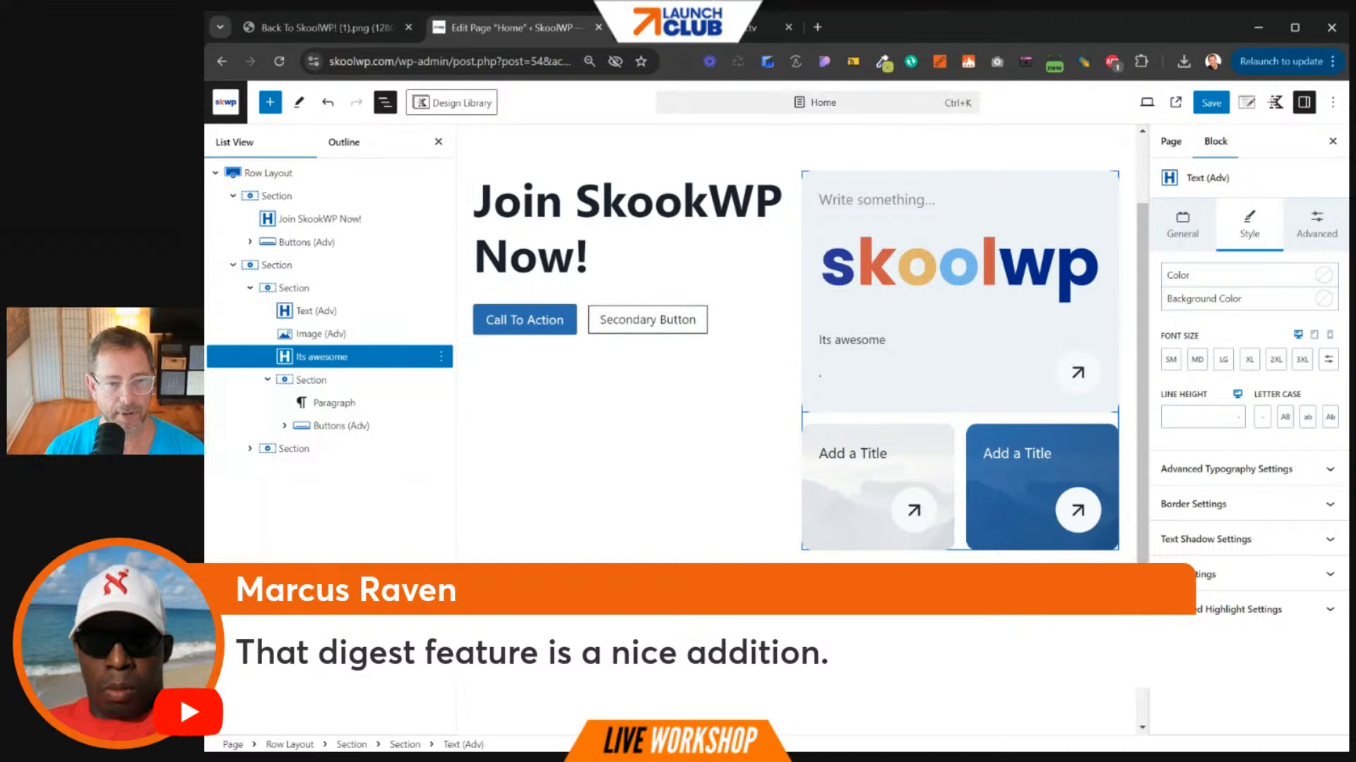
- Remove the right card's arrow button group
click(962, 375)
click(904, 386)
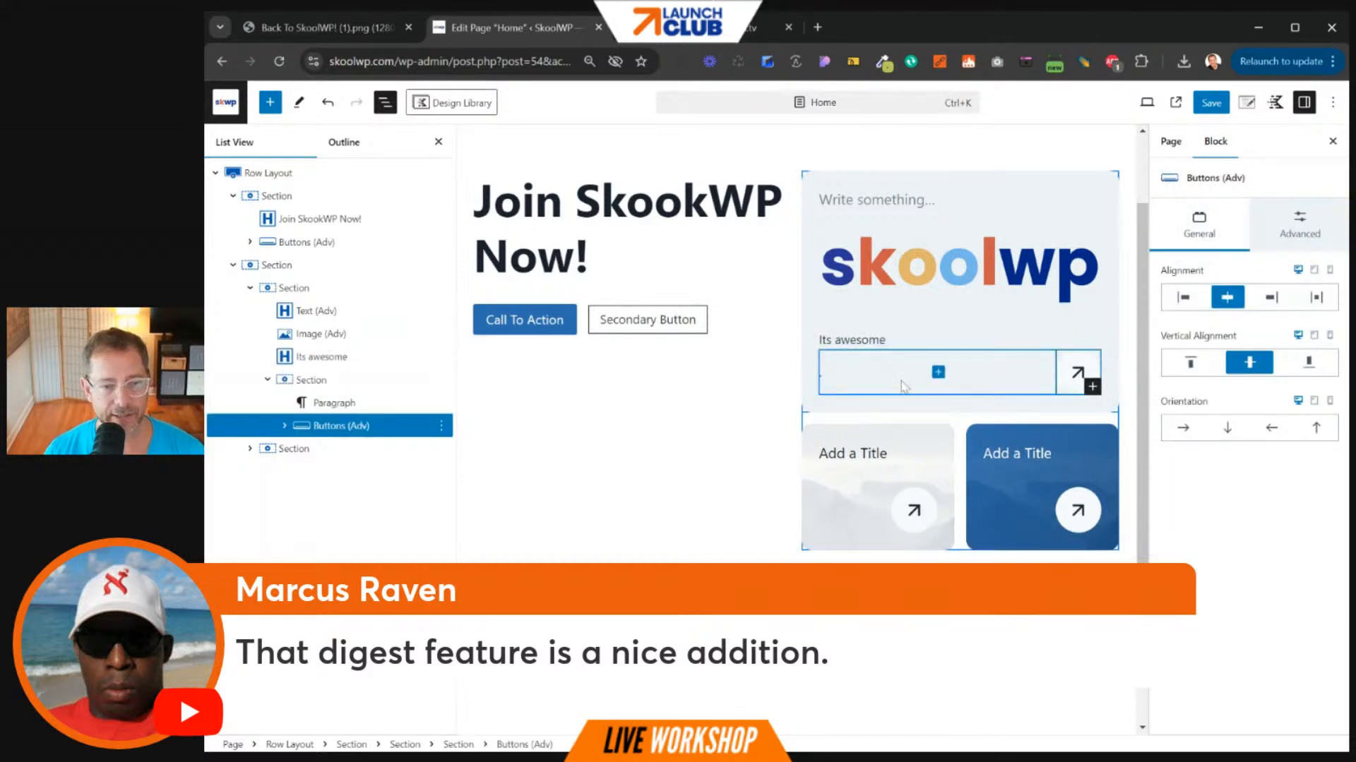
key(BackSpace)
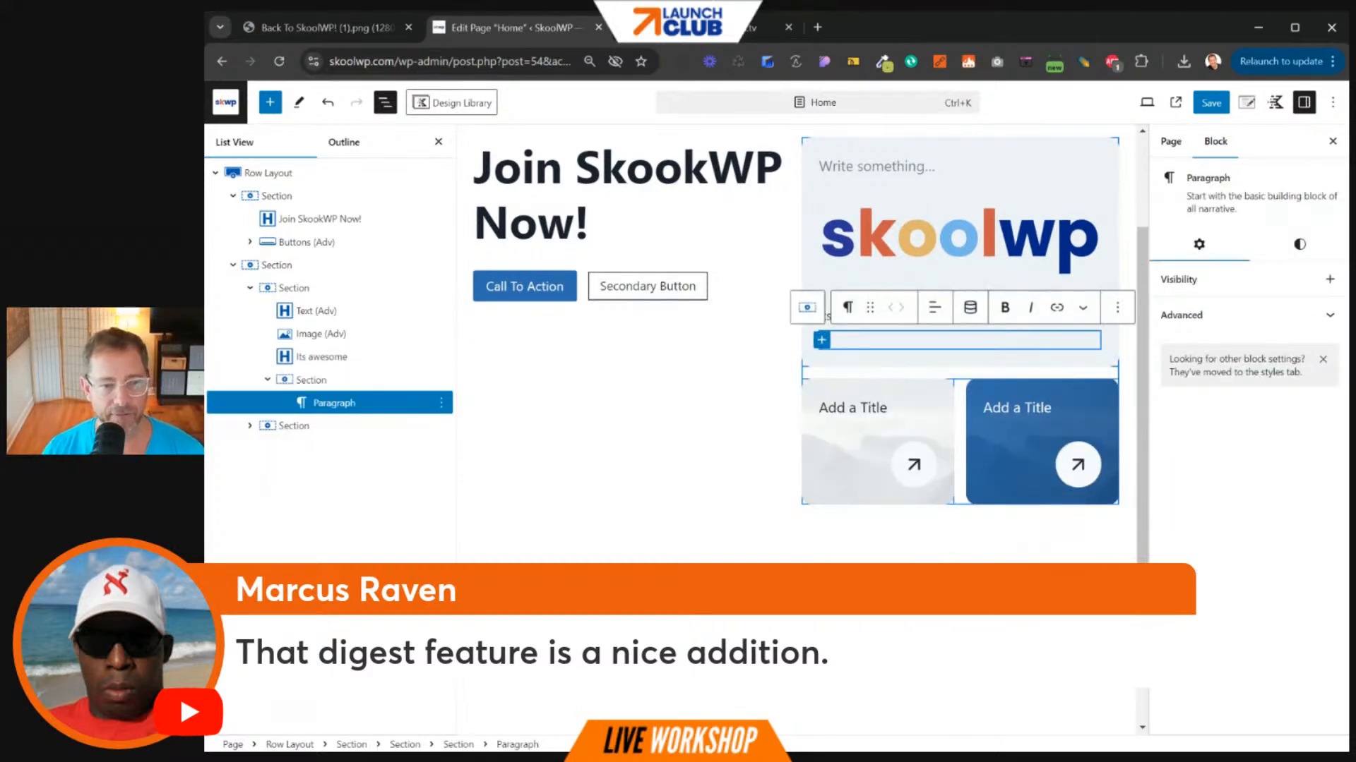
click(703, 355)
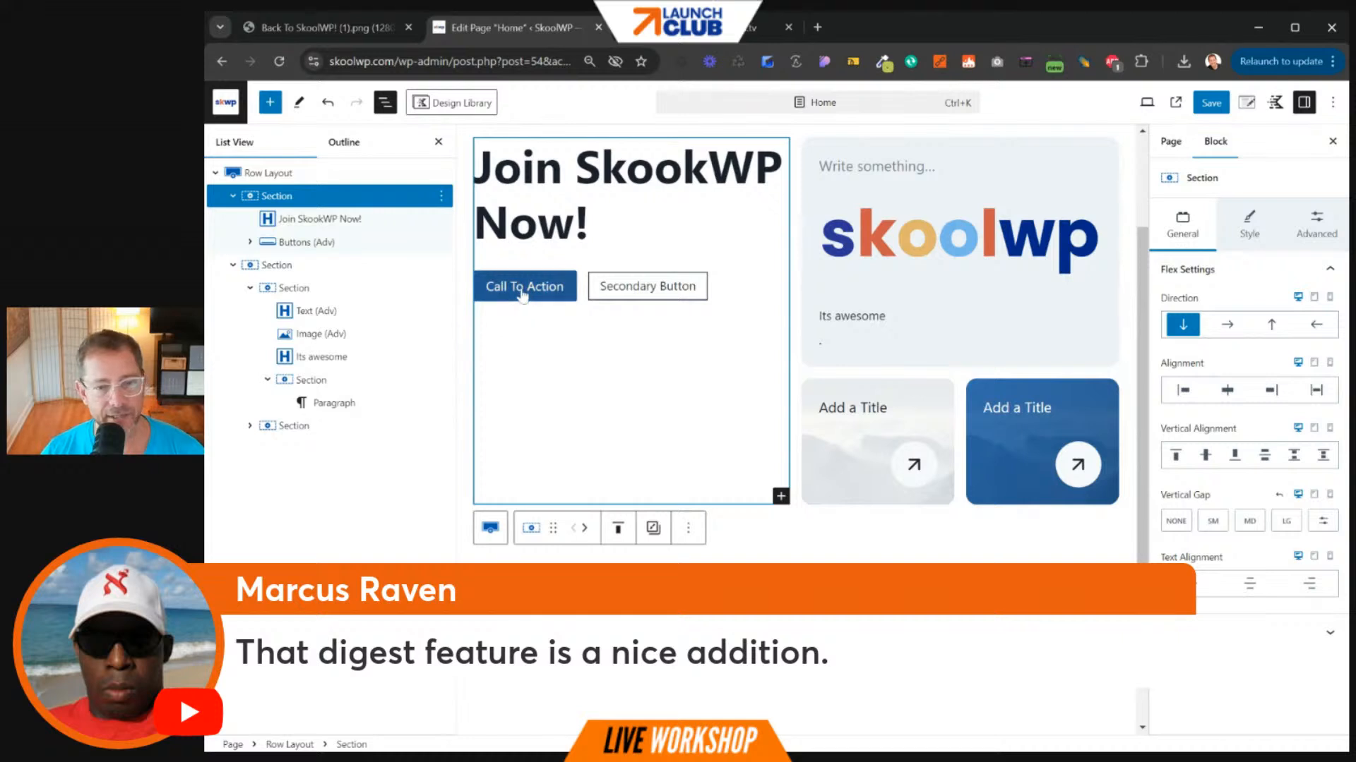
- Relabel the first hero button 'Join now for Free'
click(522, 295)
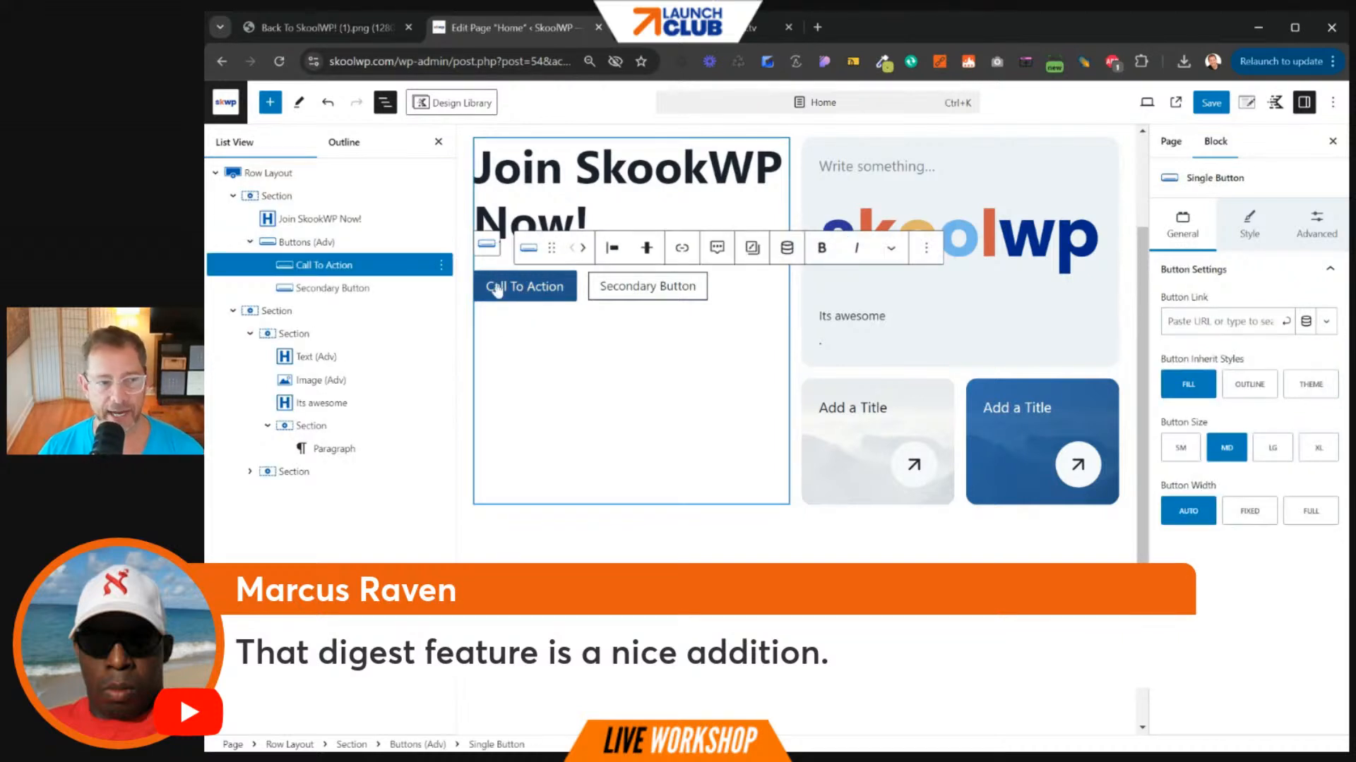
click(558, 296)
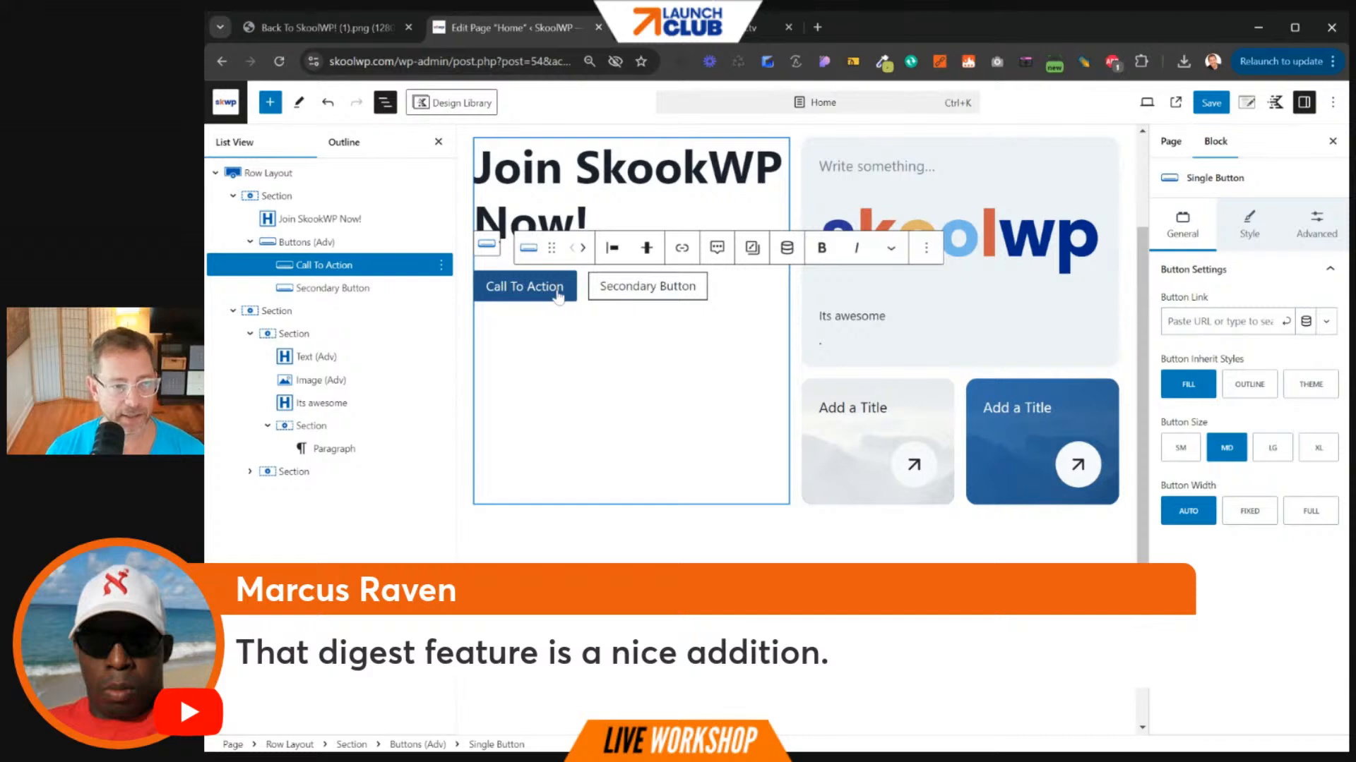
key(Delete)
key(shift+Up)
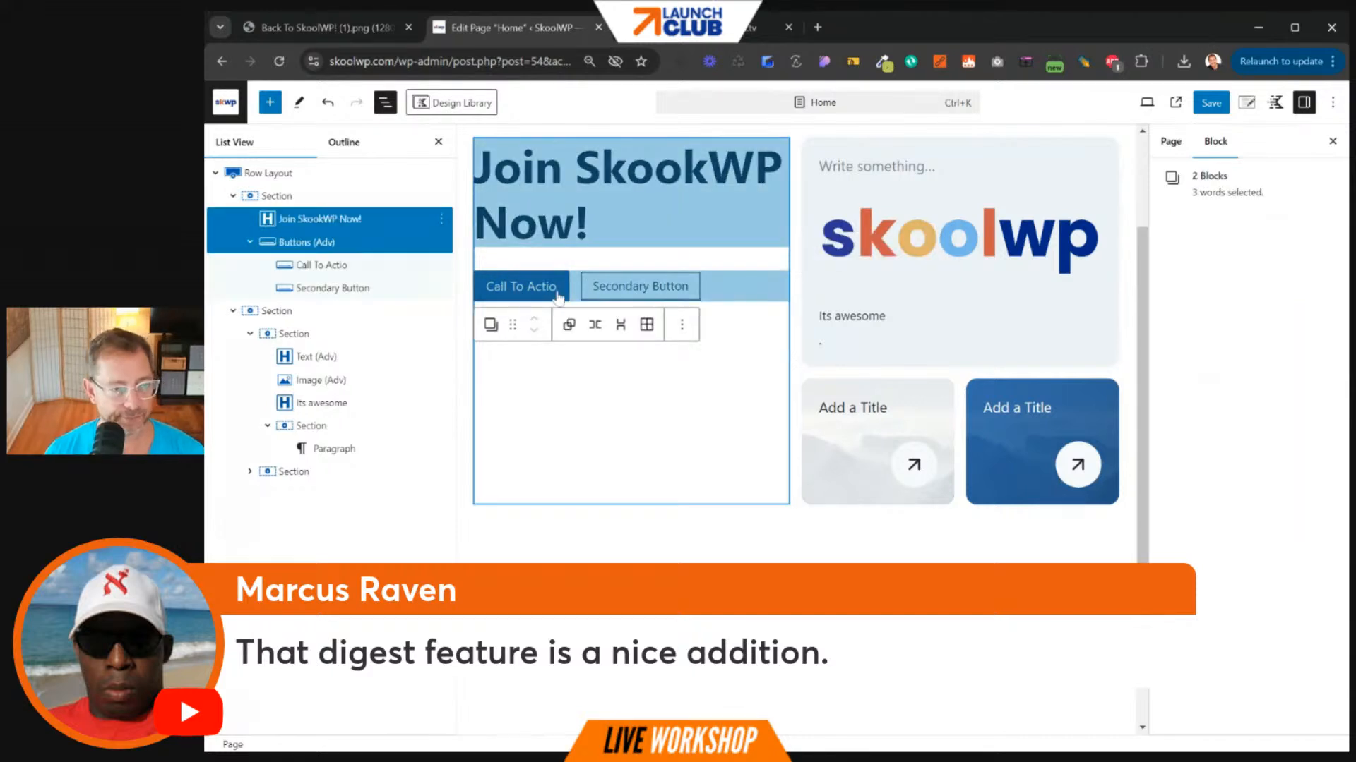
click(551, 295)
key(BackSpace)
key(BackSpace)
key(BackSpace)
key(BackSpace)
key(BackSpace)
key(BackSpace)
key(BackSpace)
key(BackSpace)
key(BackSpace)
key(BackSpace)
key(BackSpace)
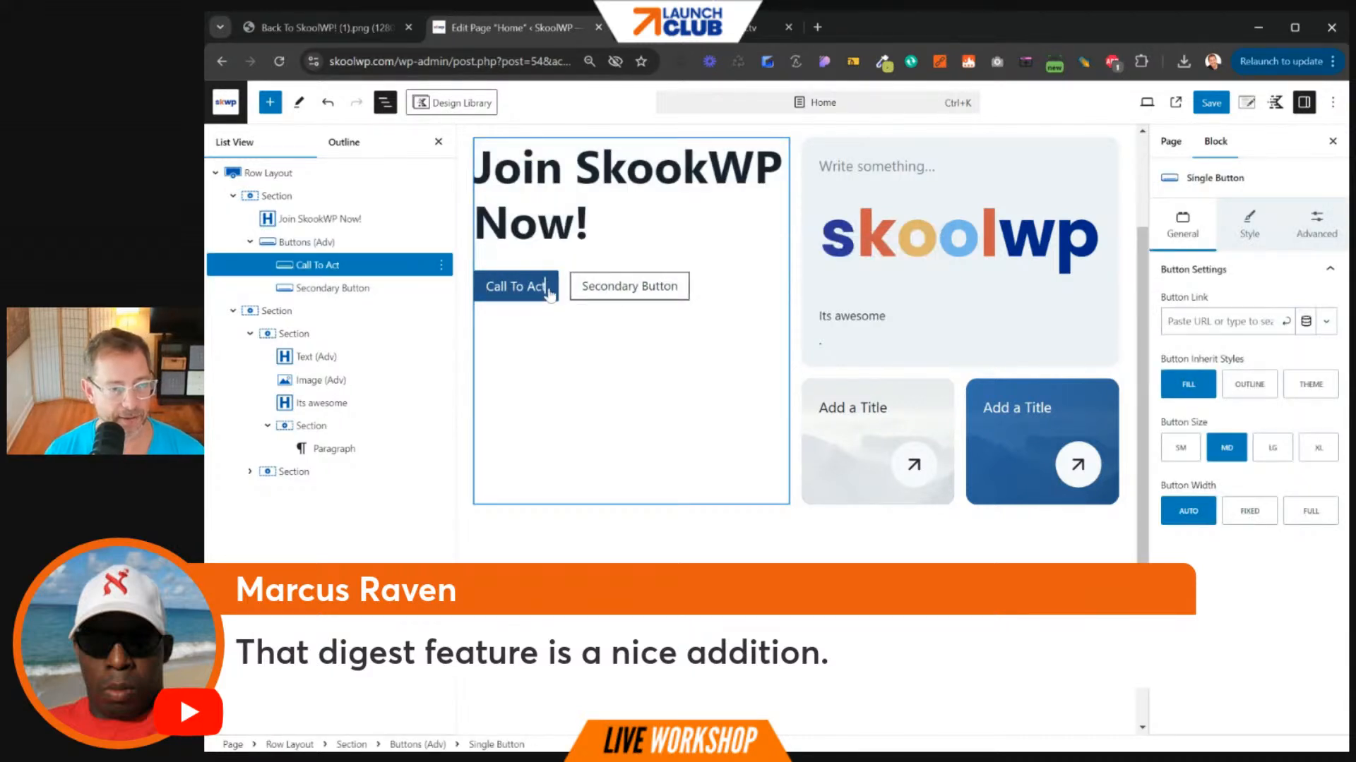
key(BackSpace)
key(BackSpace)
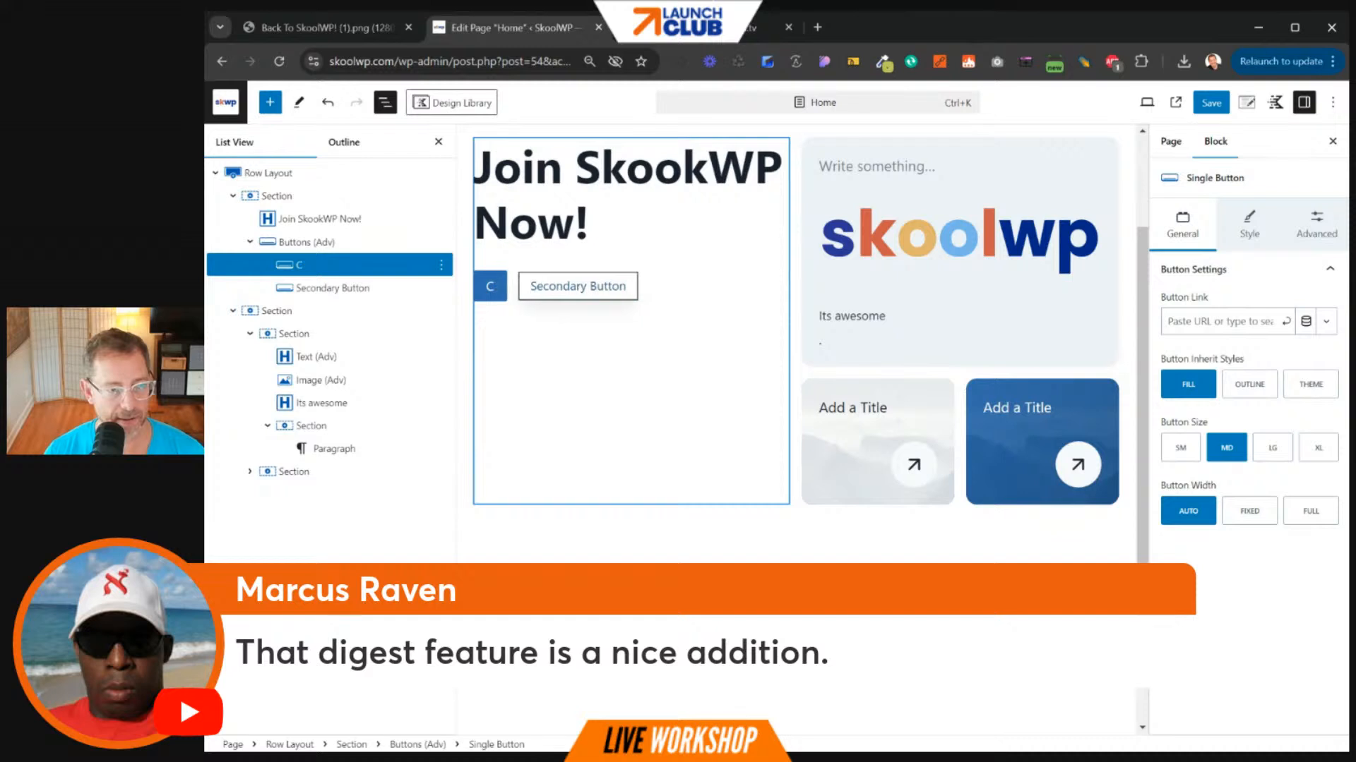
text(Join now)
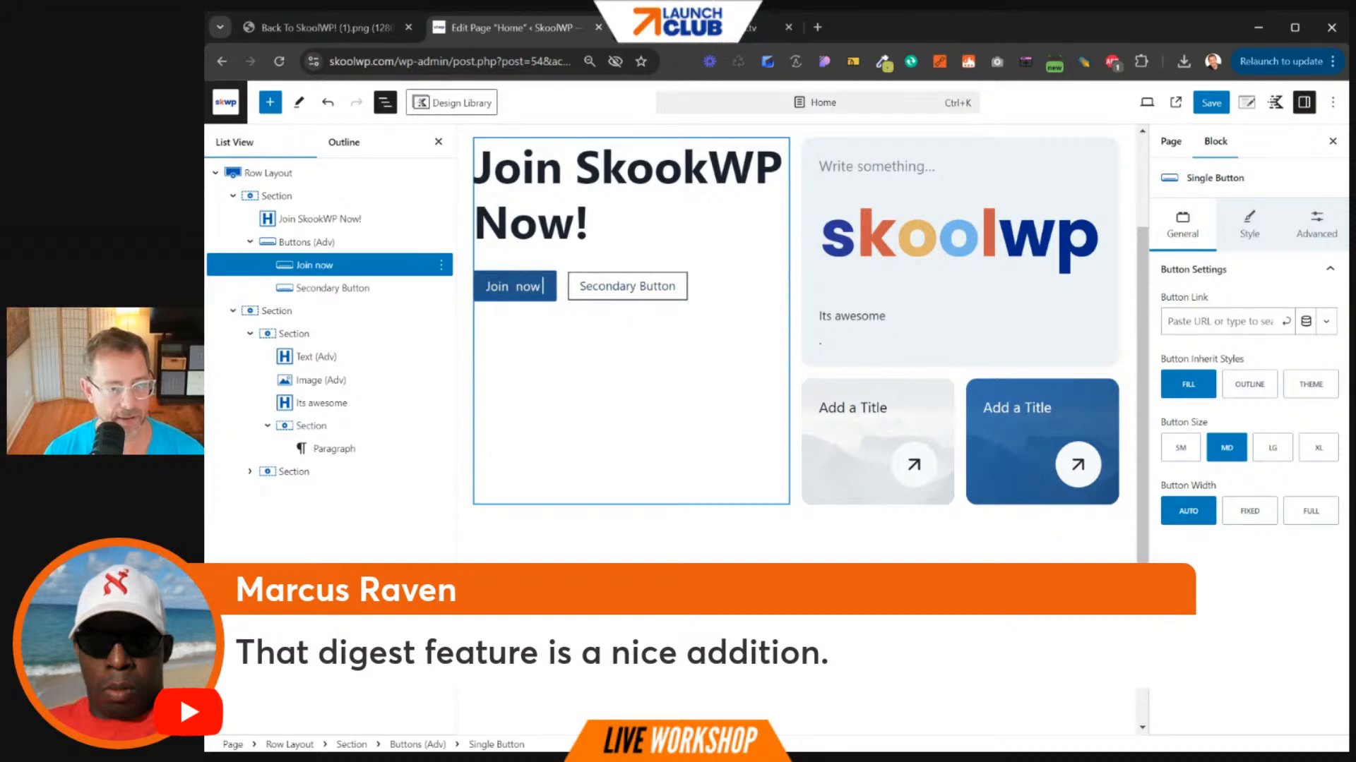
key(BackSpace)
key(BackSpace)
key(BackSpace)
key(BackSpace)
text(now)
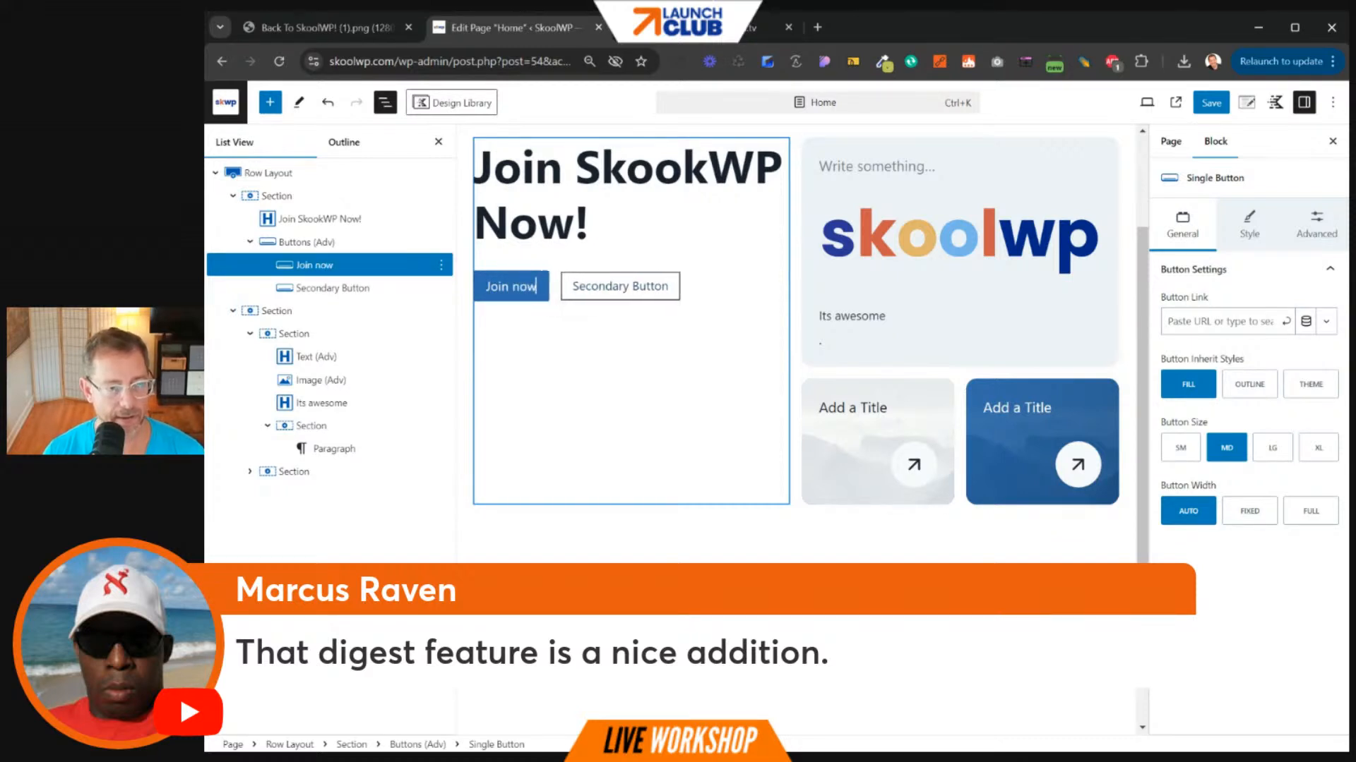
text( for Free)
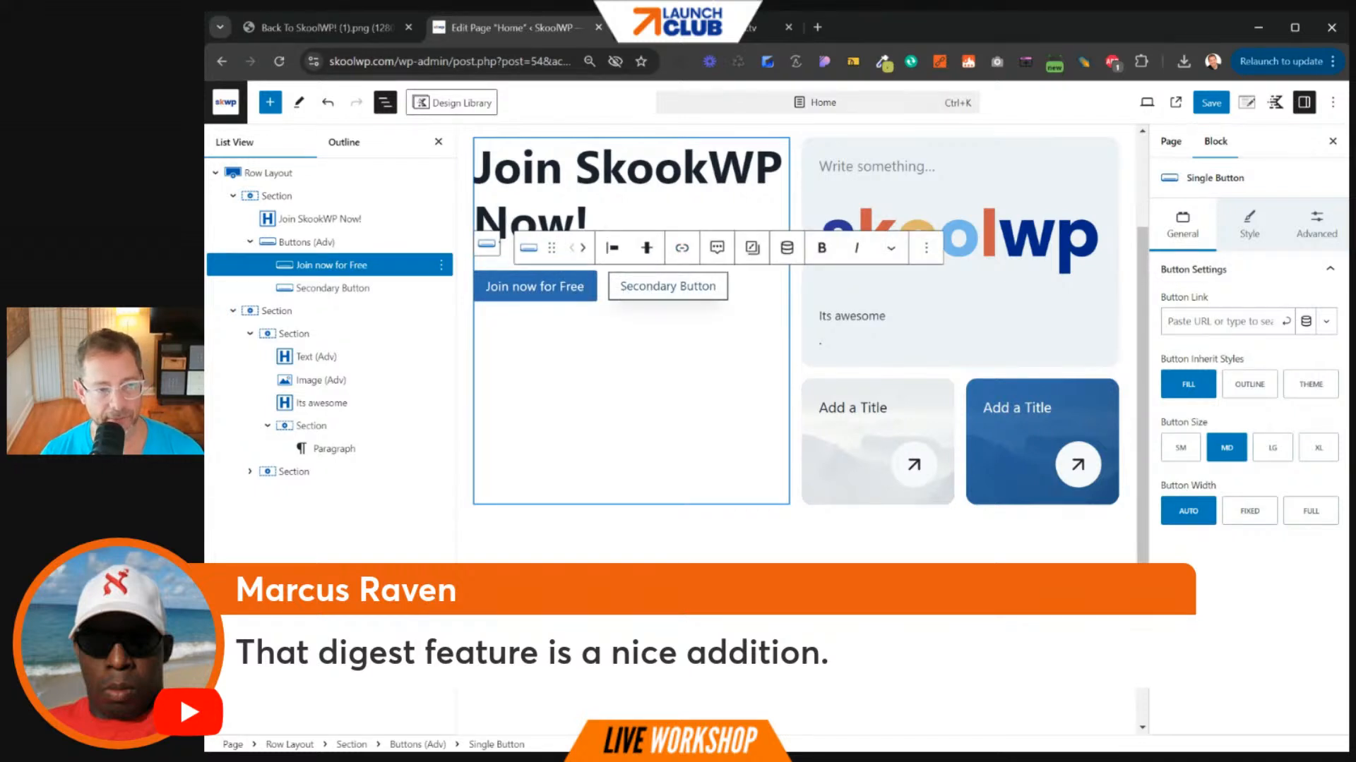
- Relabel the secondary button 'Become a Pro Member!' and save the page
drag(625, 286, 716, 286)
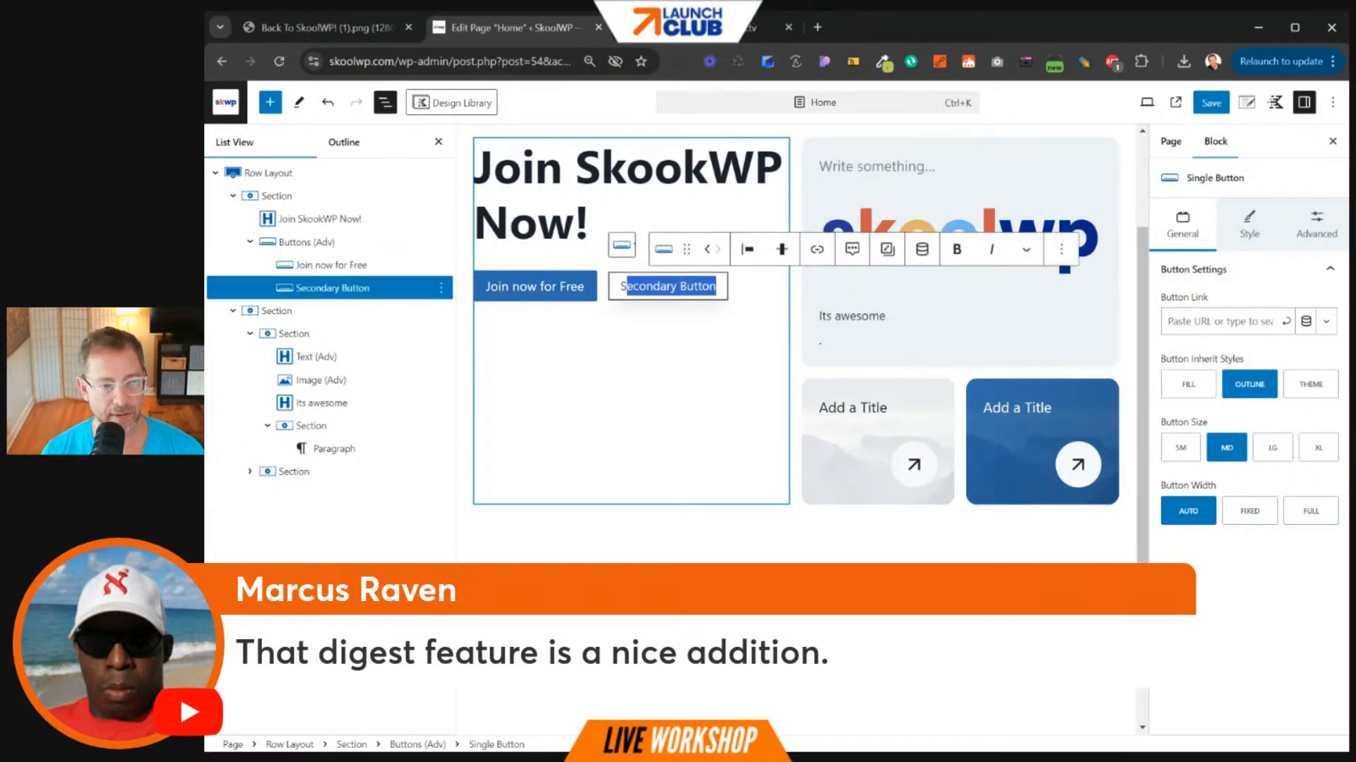
text(Become a Pro M)
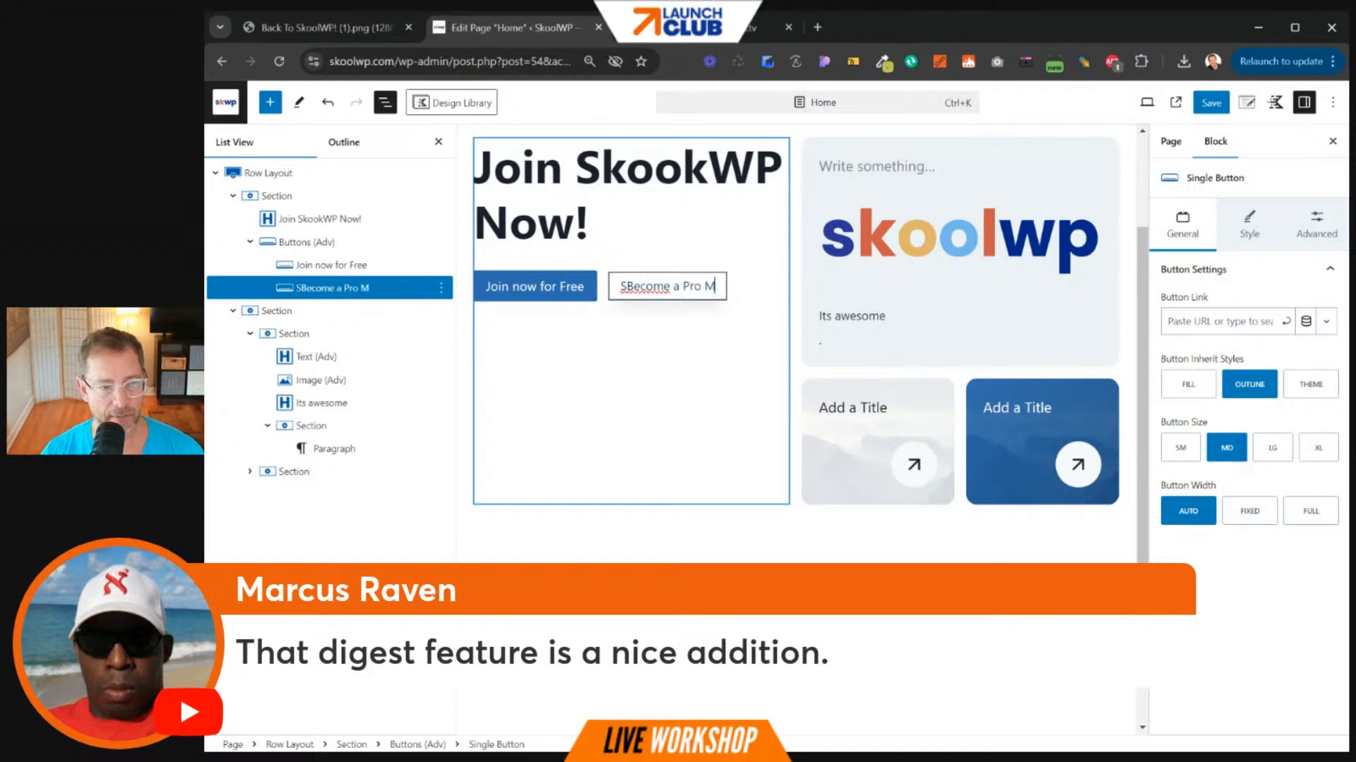
text(ember!)
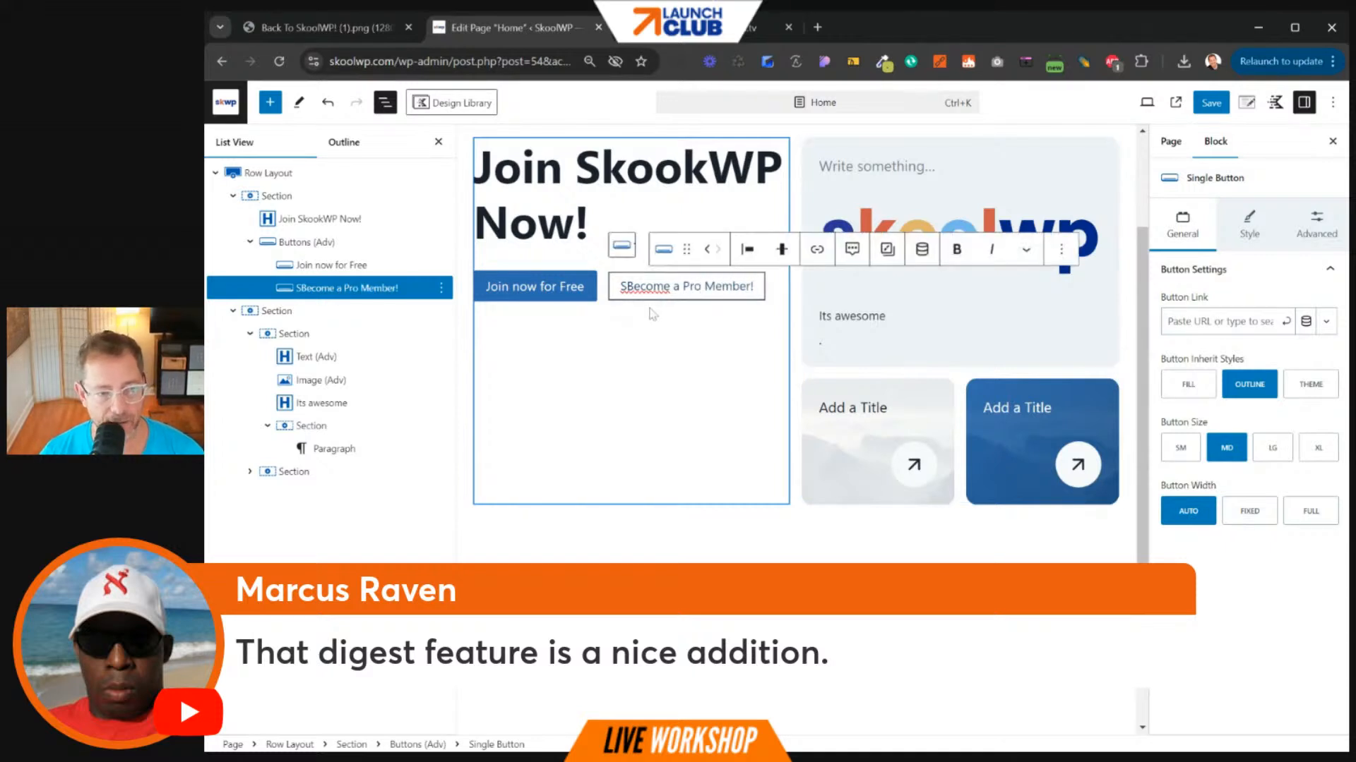
key(BackSpace)
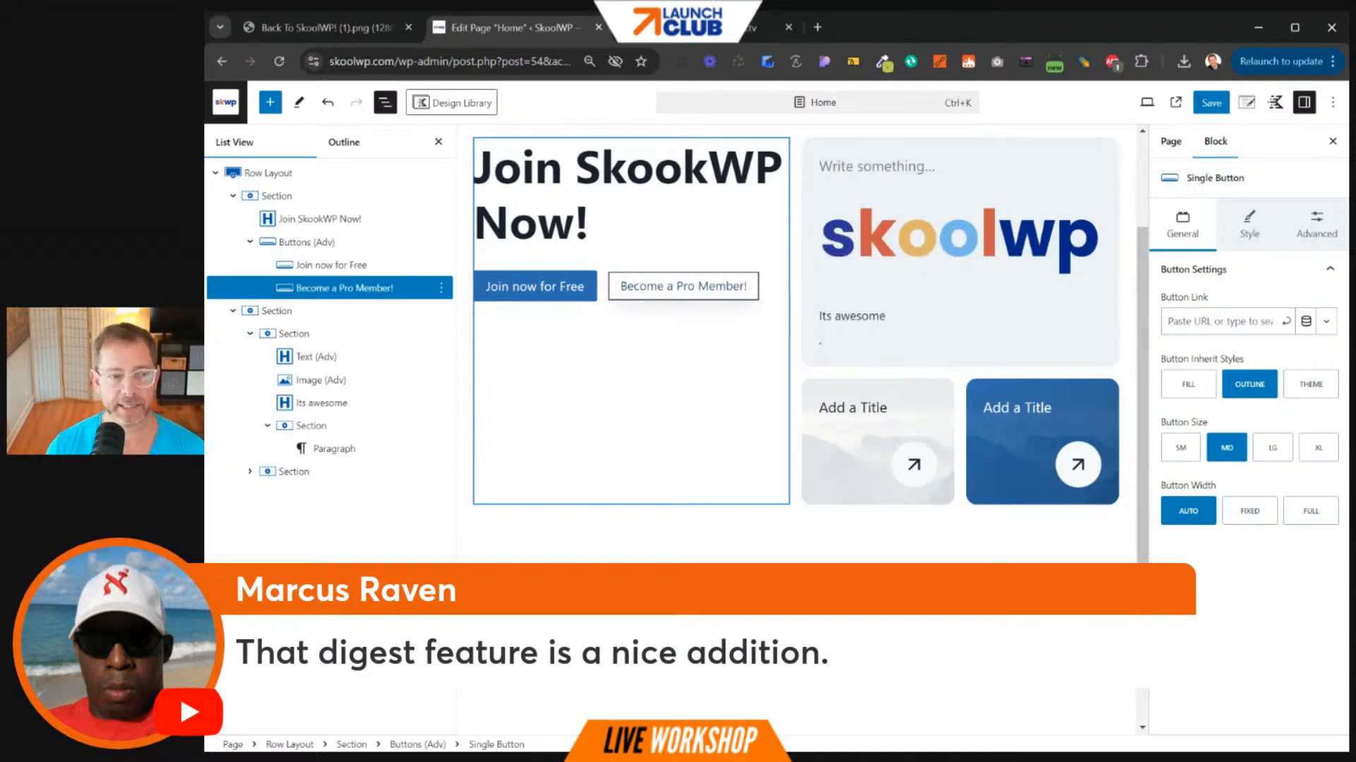
click(665, 343)
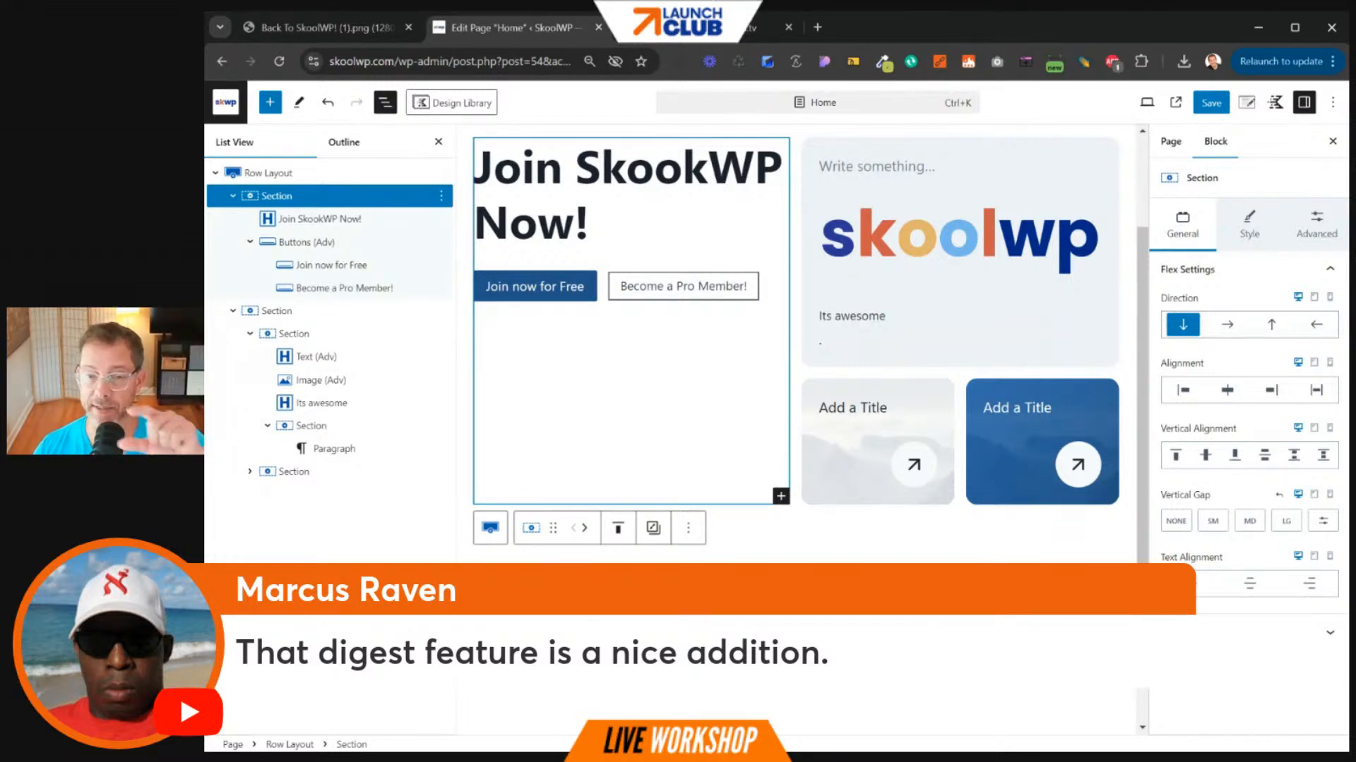
key(ctrl+s)
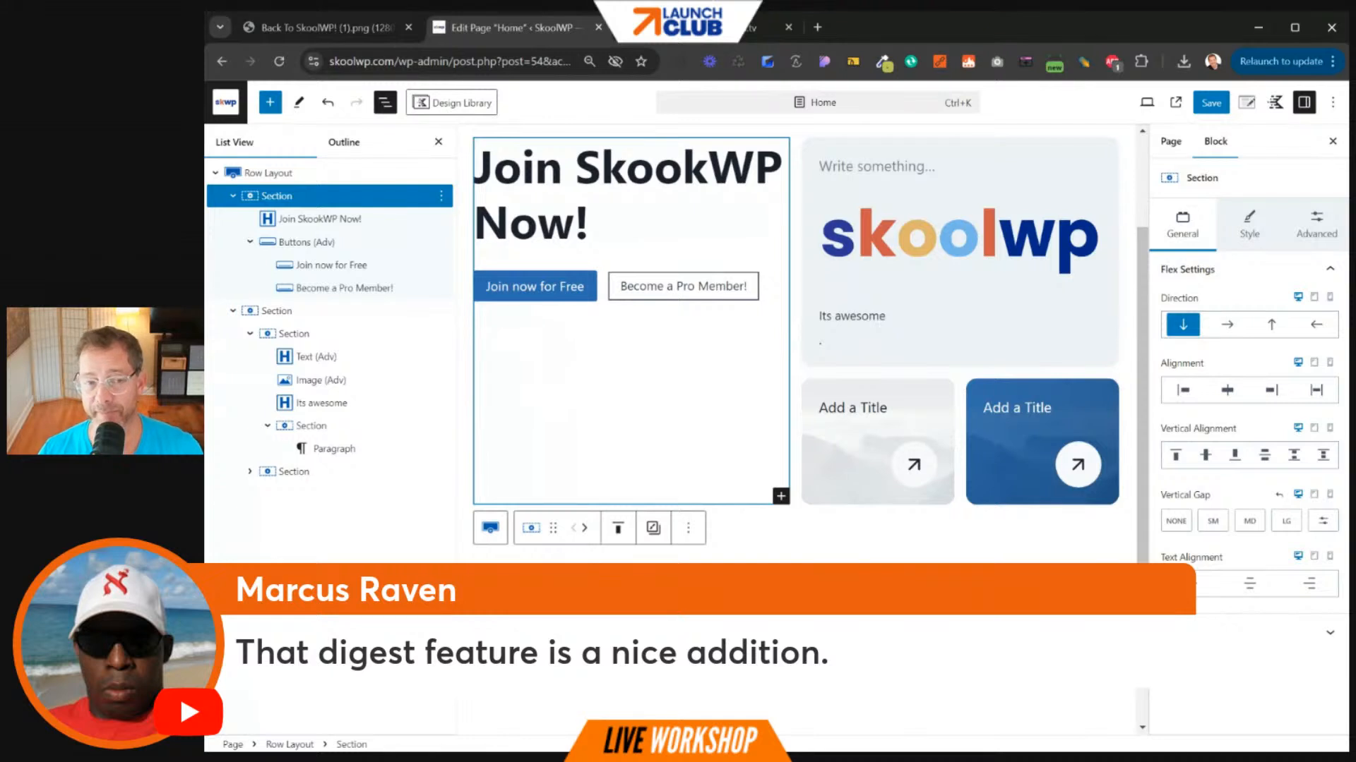
- Save the Home page with its new hero, then view the live page in a new tab
click(985, 346)
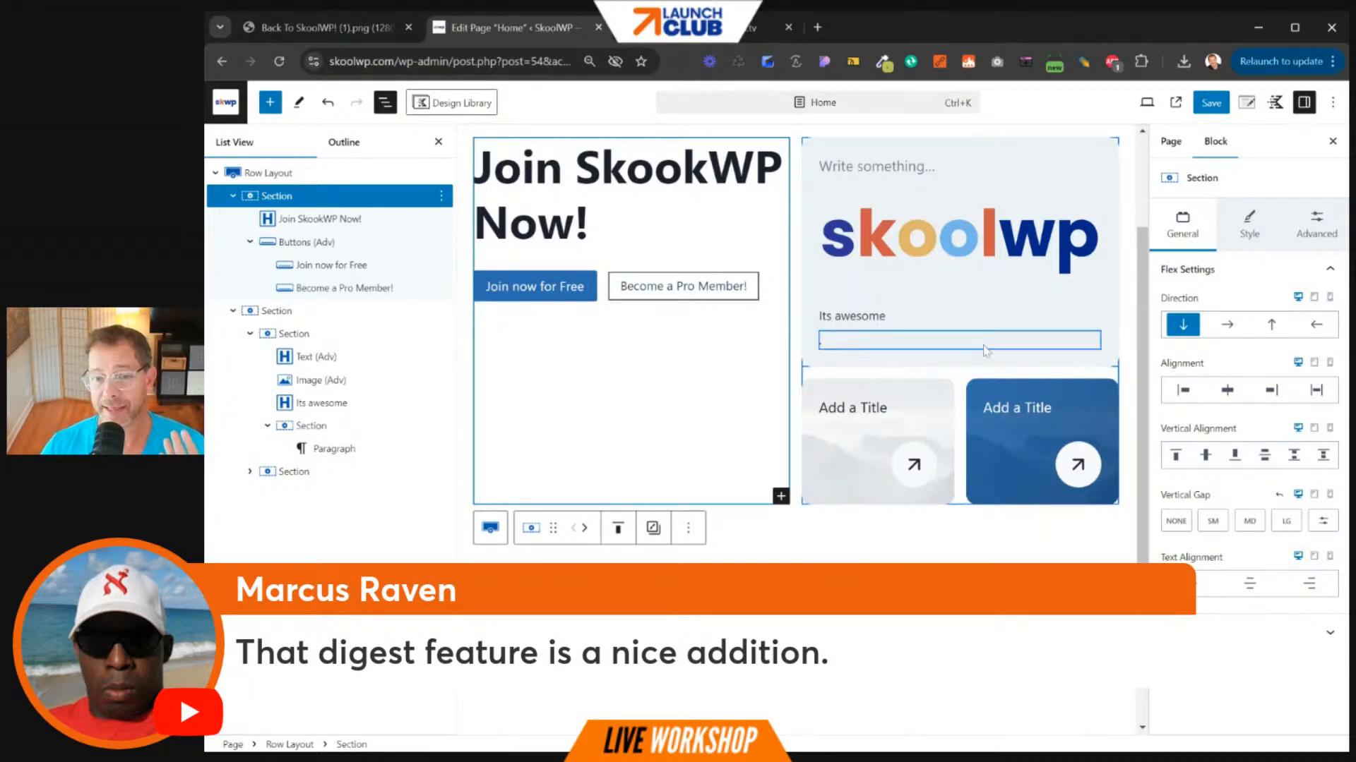
scroll(995, 364, up, 2)
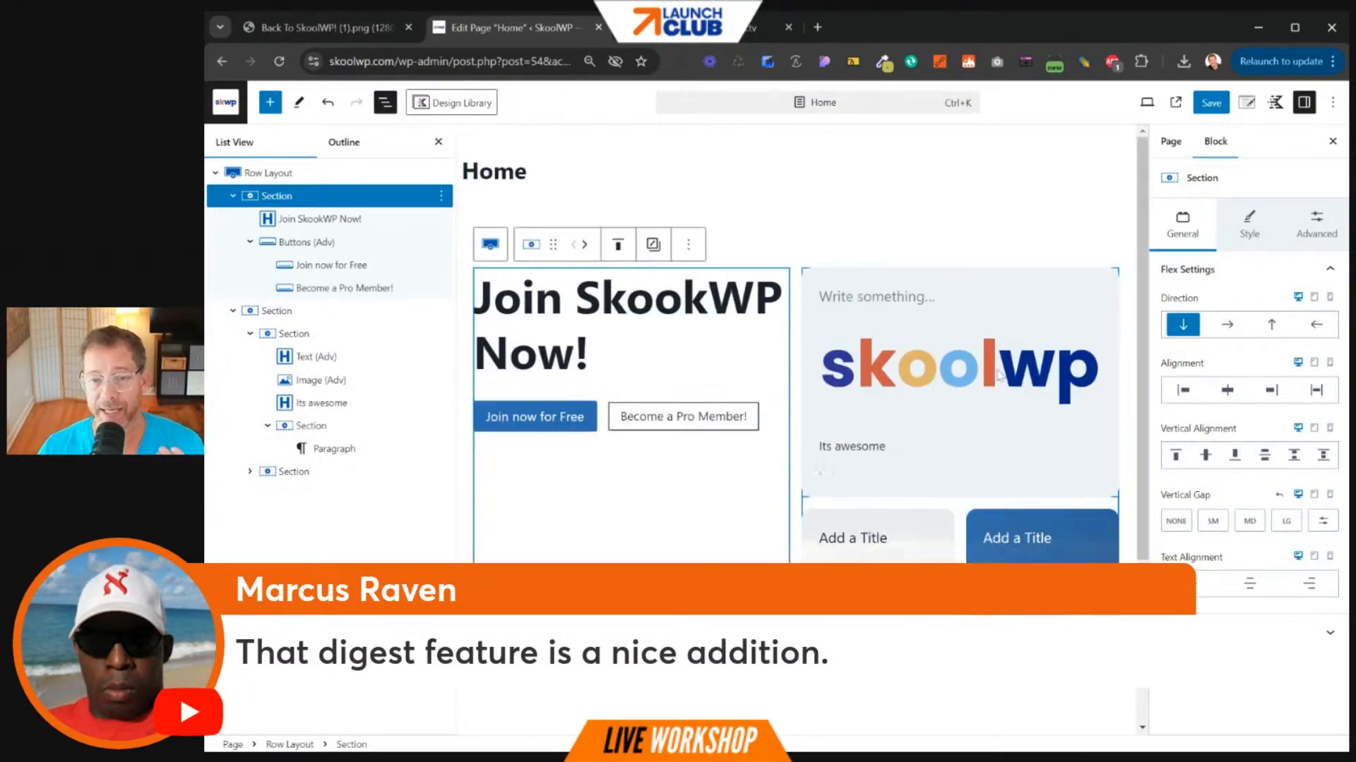
click(1212, 104)
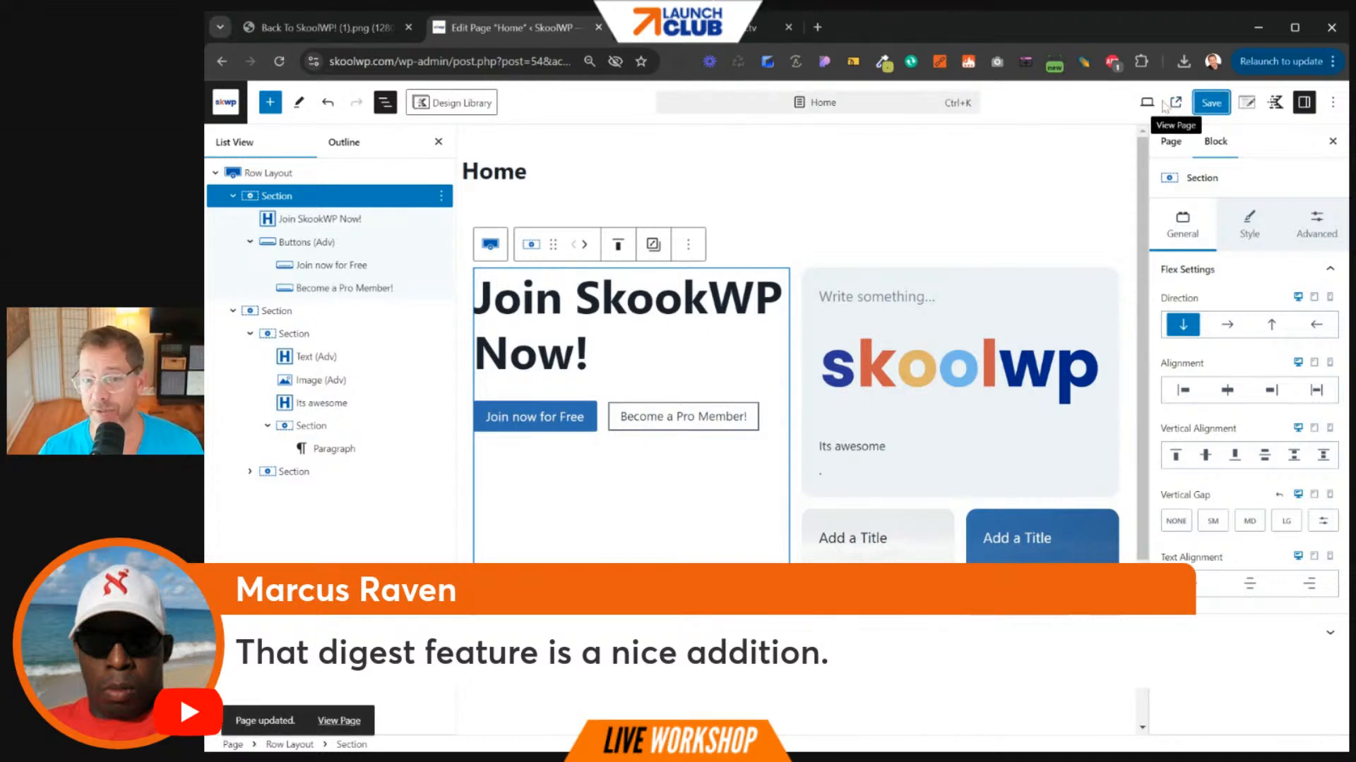
click(944, 368)
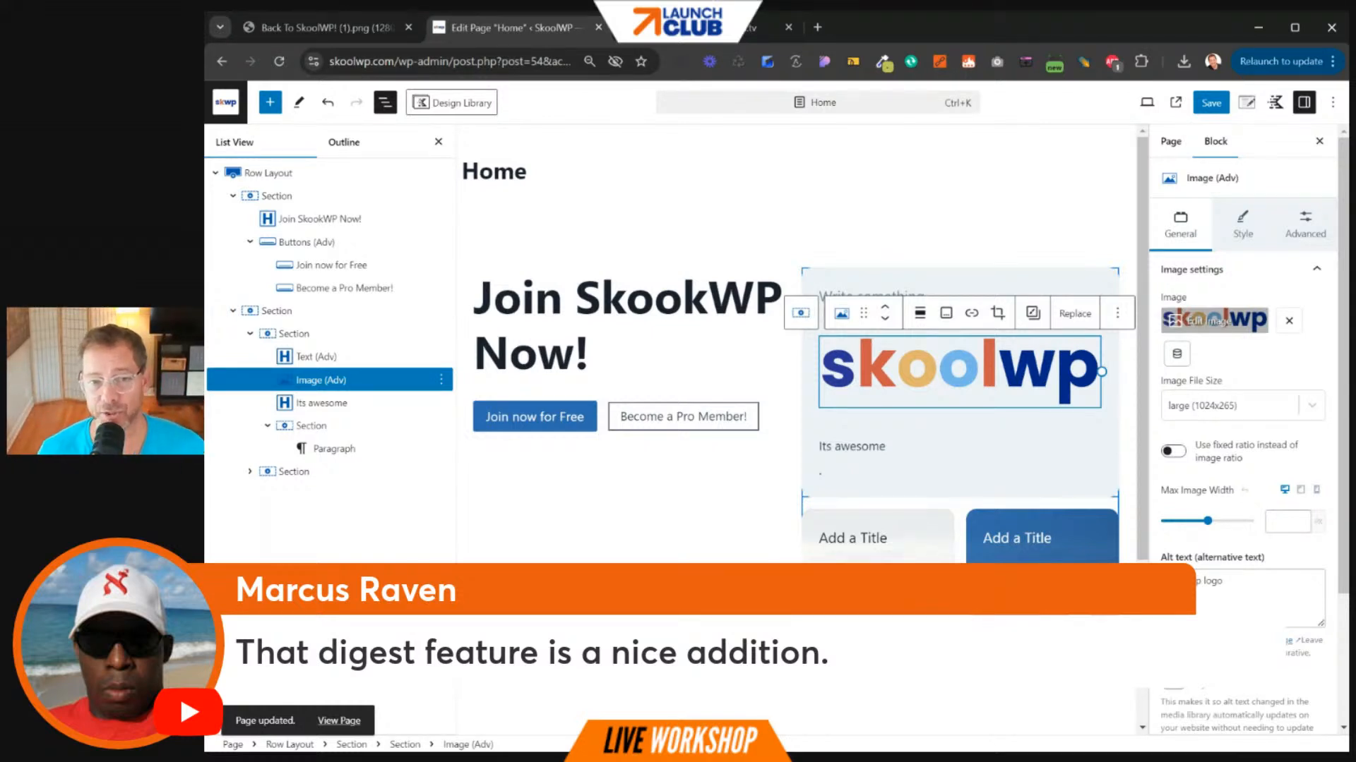
click(1175, 103)
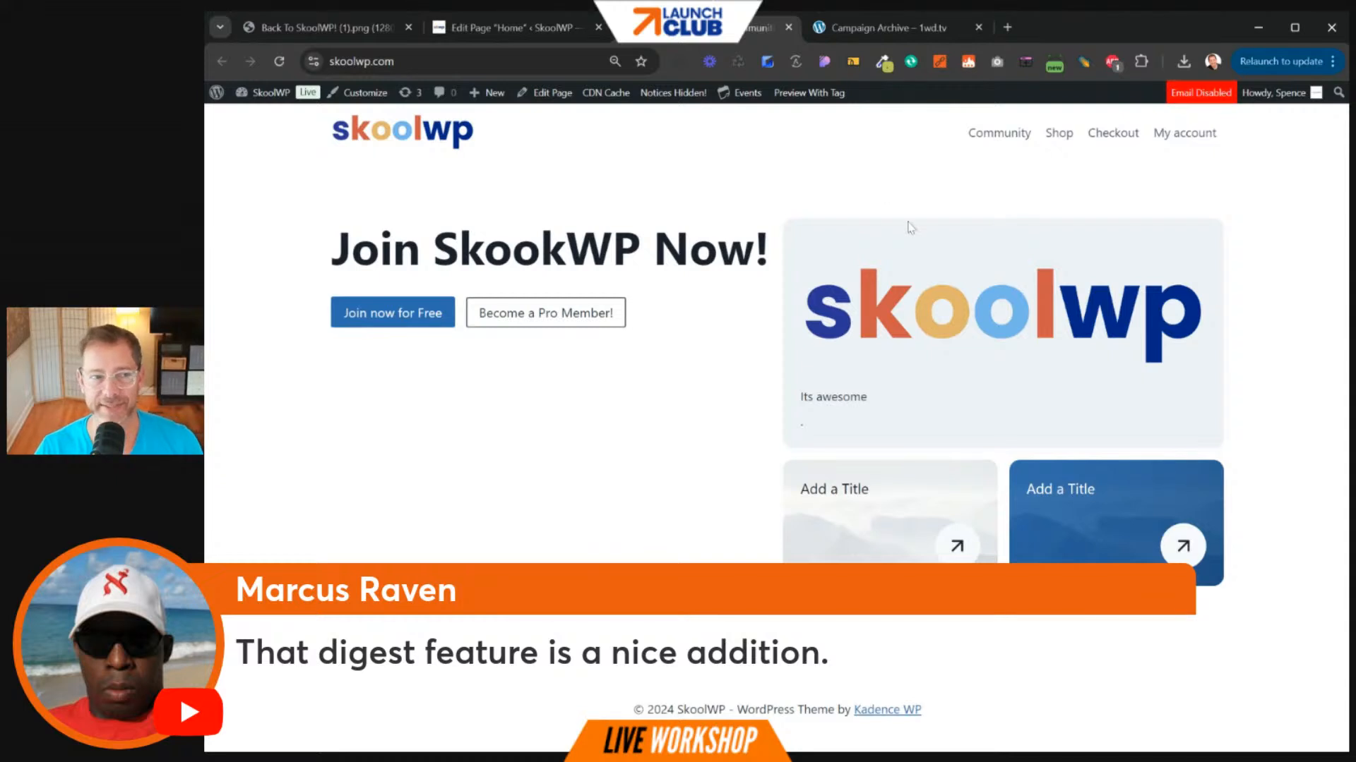
- Switch back to the Edit Page Home tab to reach the WordPress Pages list
mouse_move(750, 92)
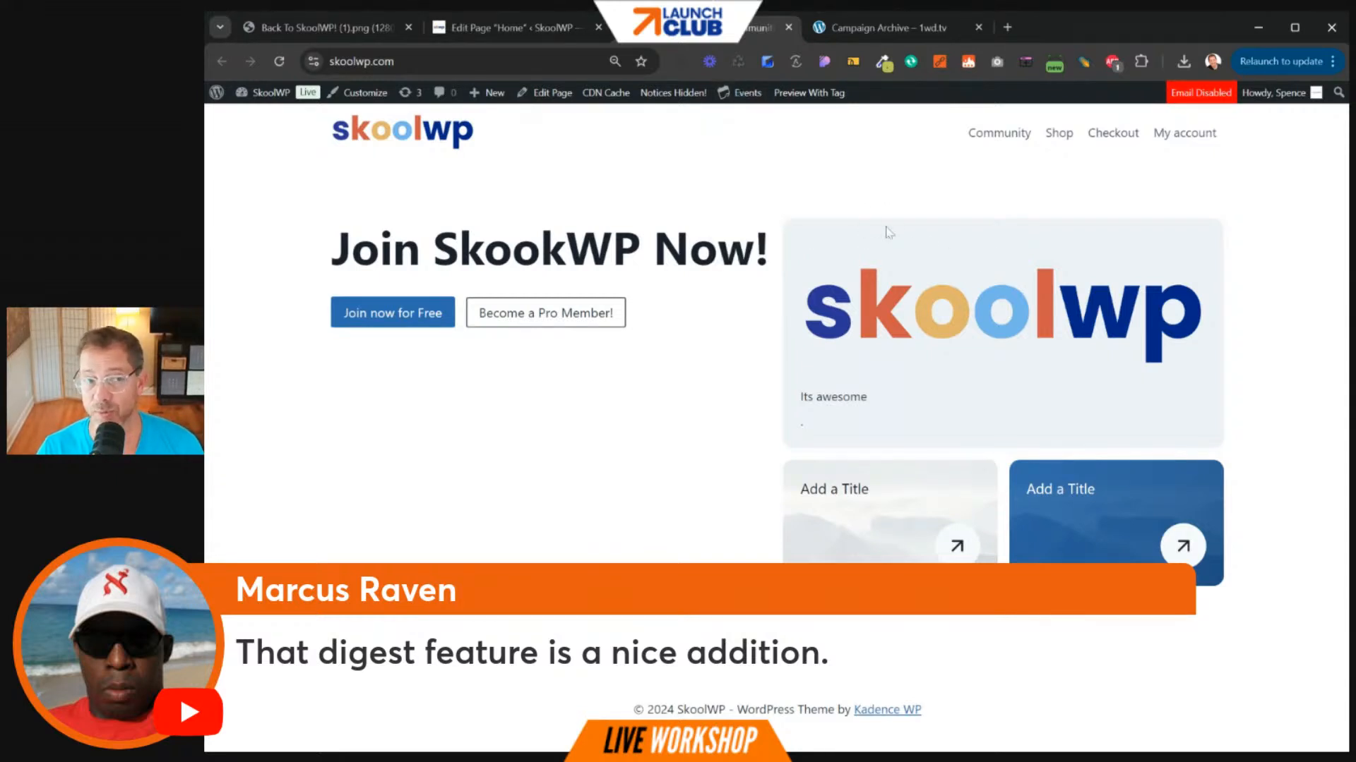
click(549, 31)
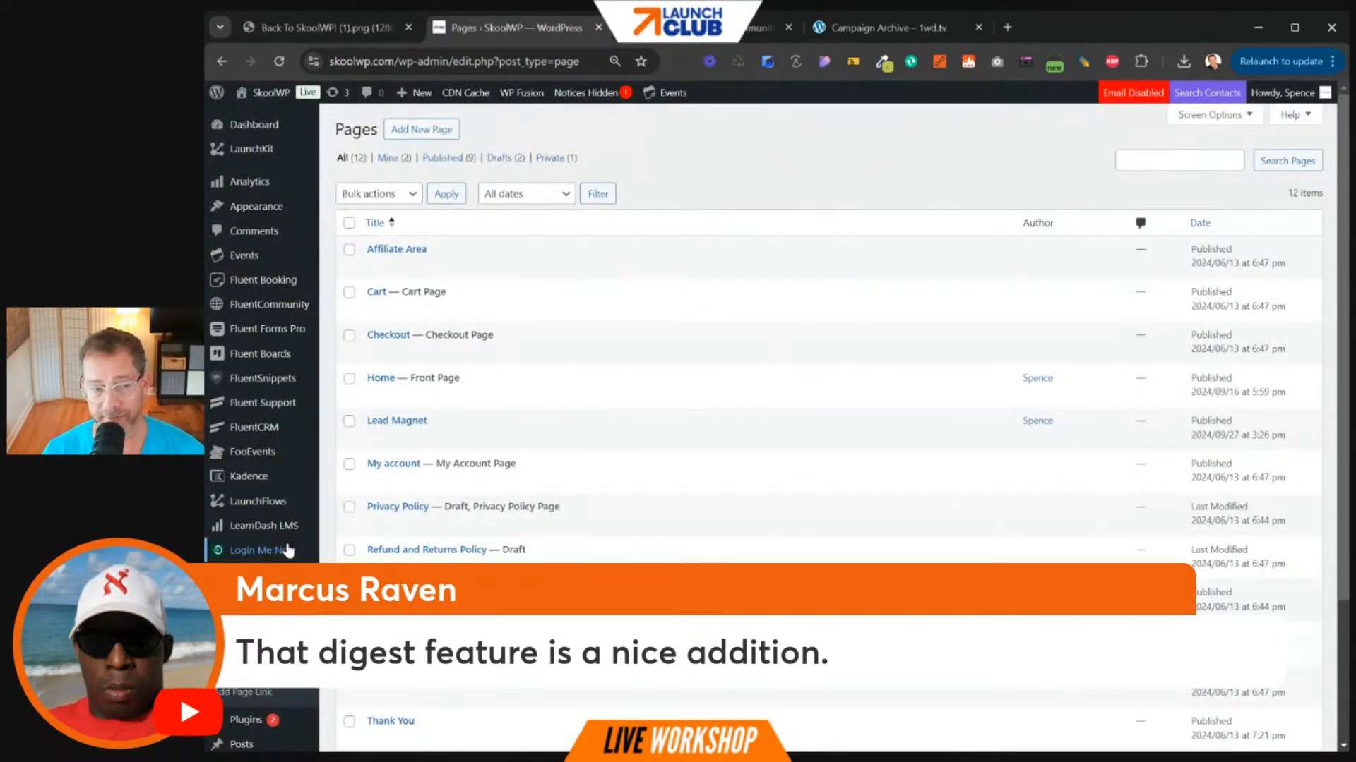
- Open Prime Mover's Migration Tools from the admin sidebar, then start a new browser tab
scroll(281, 519, down, 1)
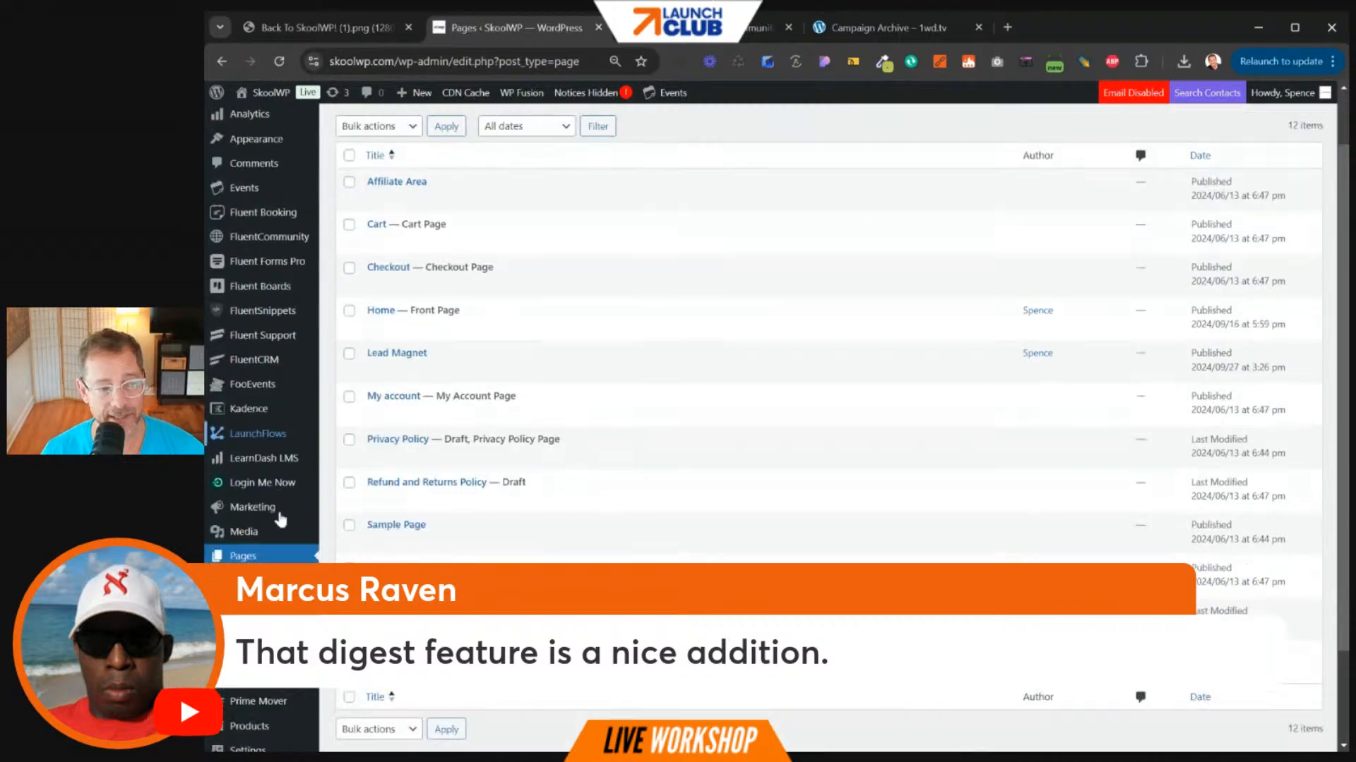
scroll(280, 519, down, 2)
click(272, 585)
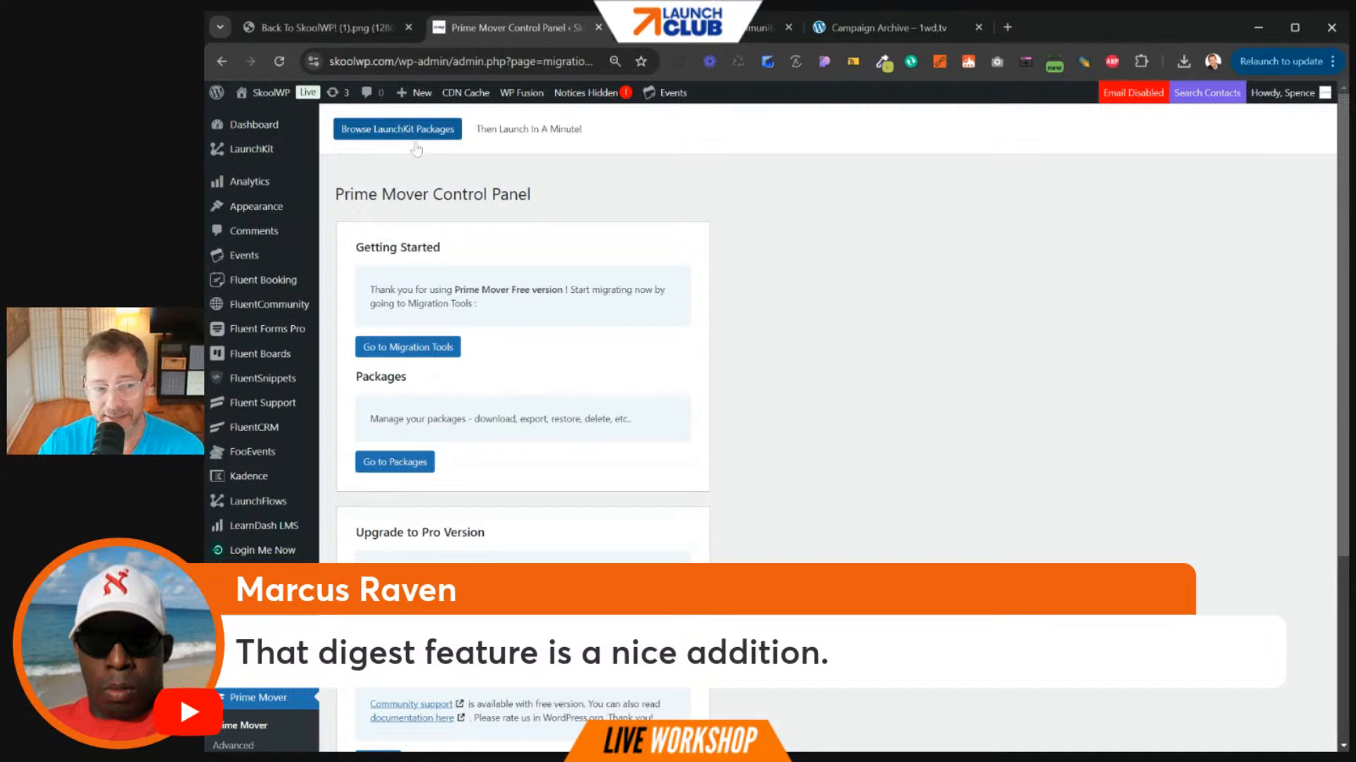
click(415, 349)
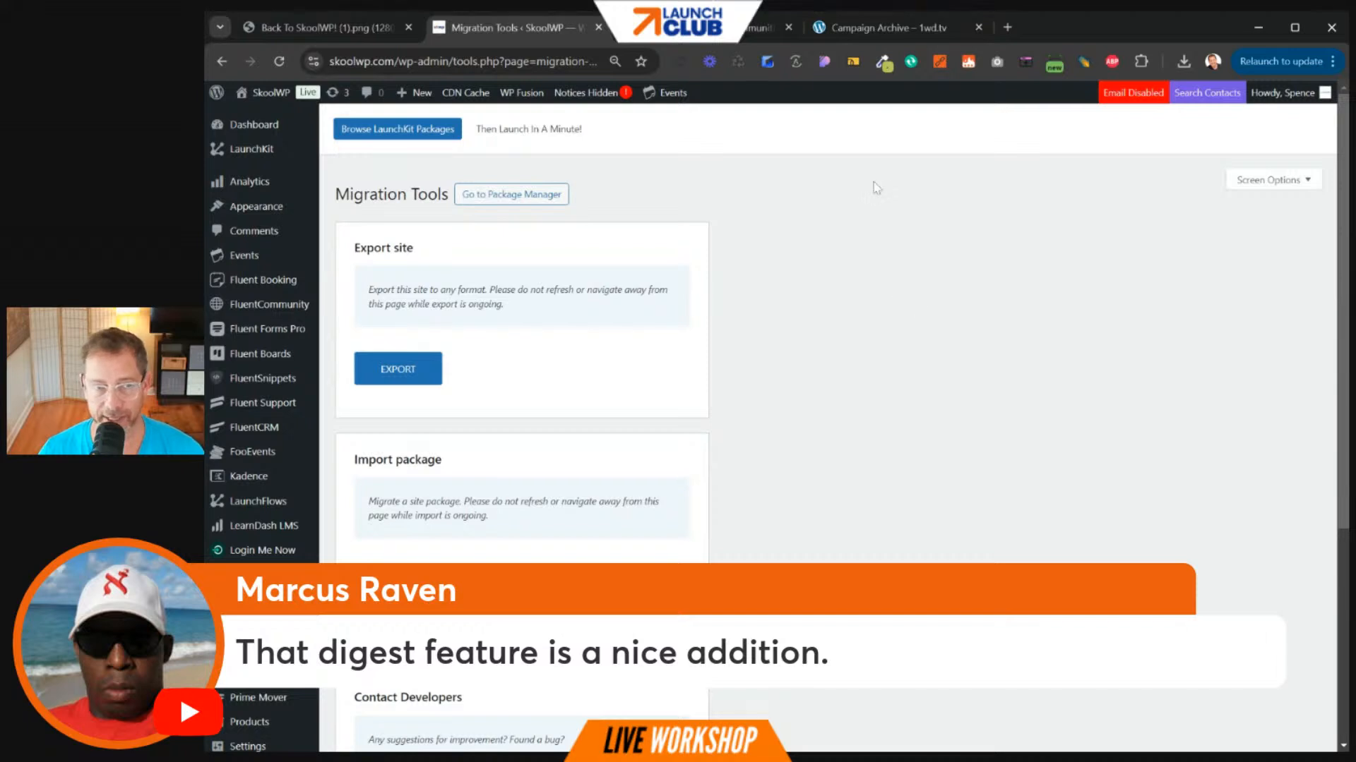
click(1008, 27)
- Load wplaunchify.com and take the LaunchKit $97/mo plan through to checkout
text(wplaunchify.com)
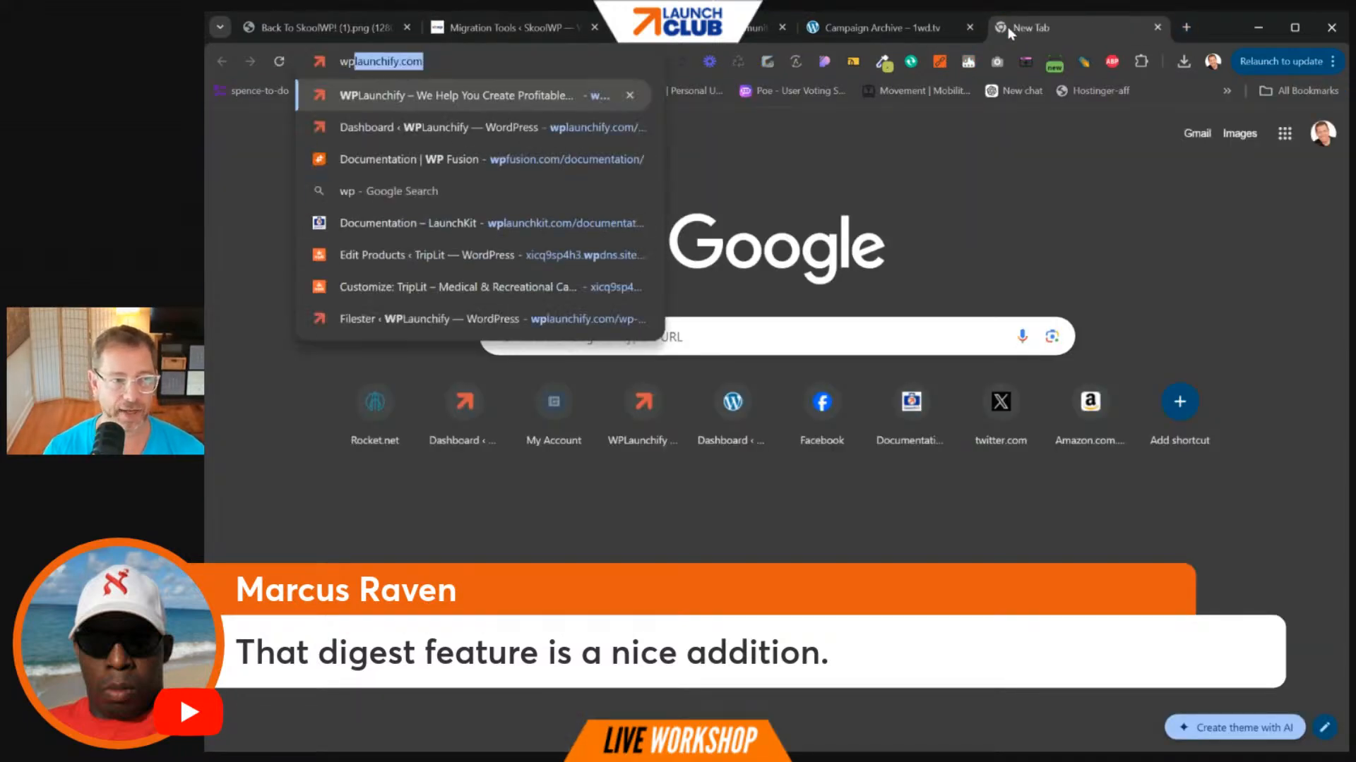
text(/)
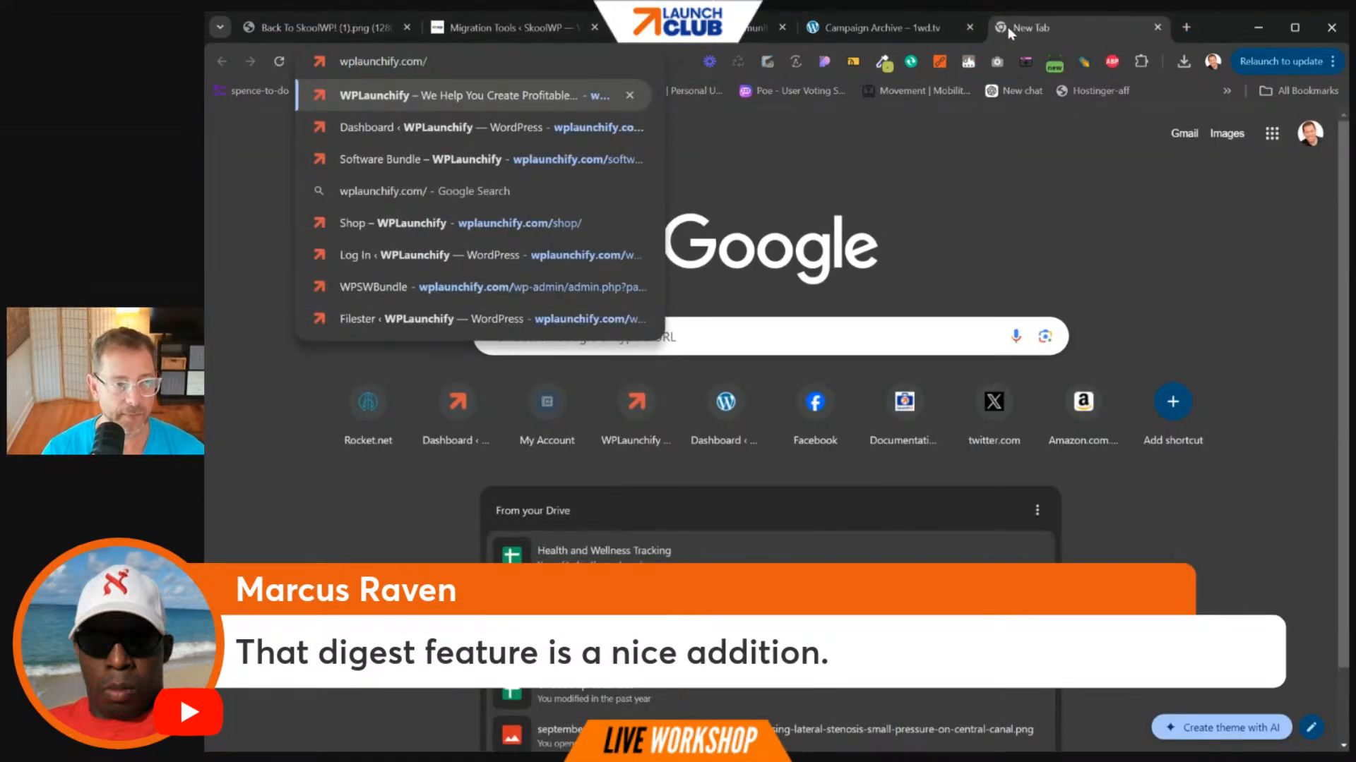
key(Return)
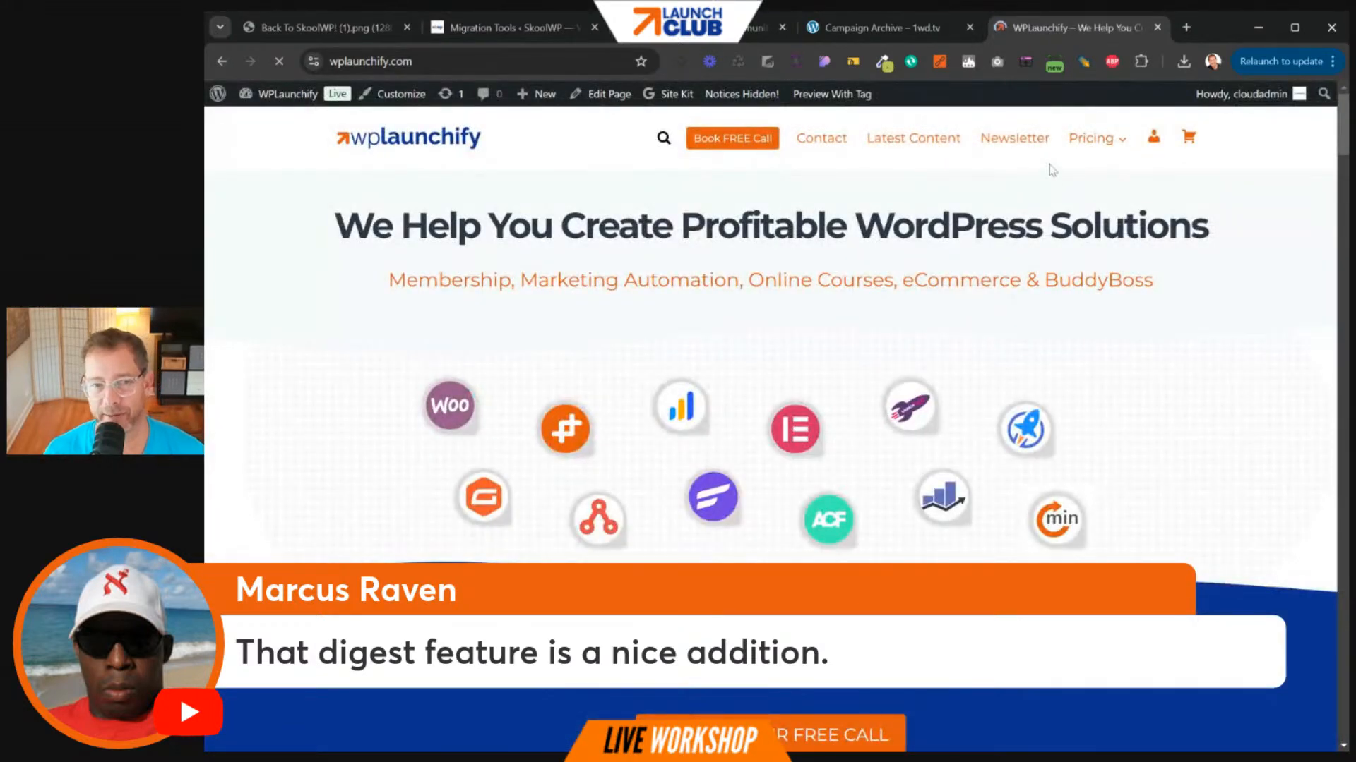
mouse_move(1107, 159)
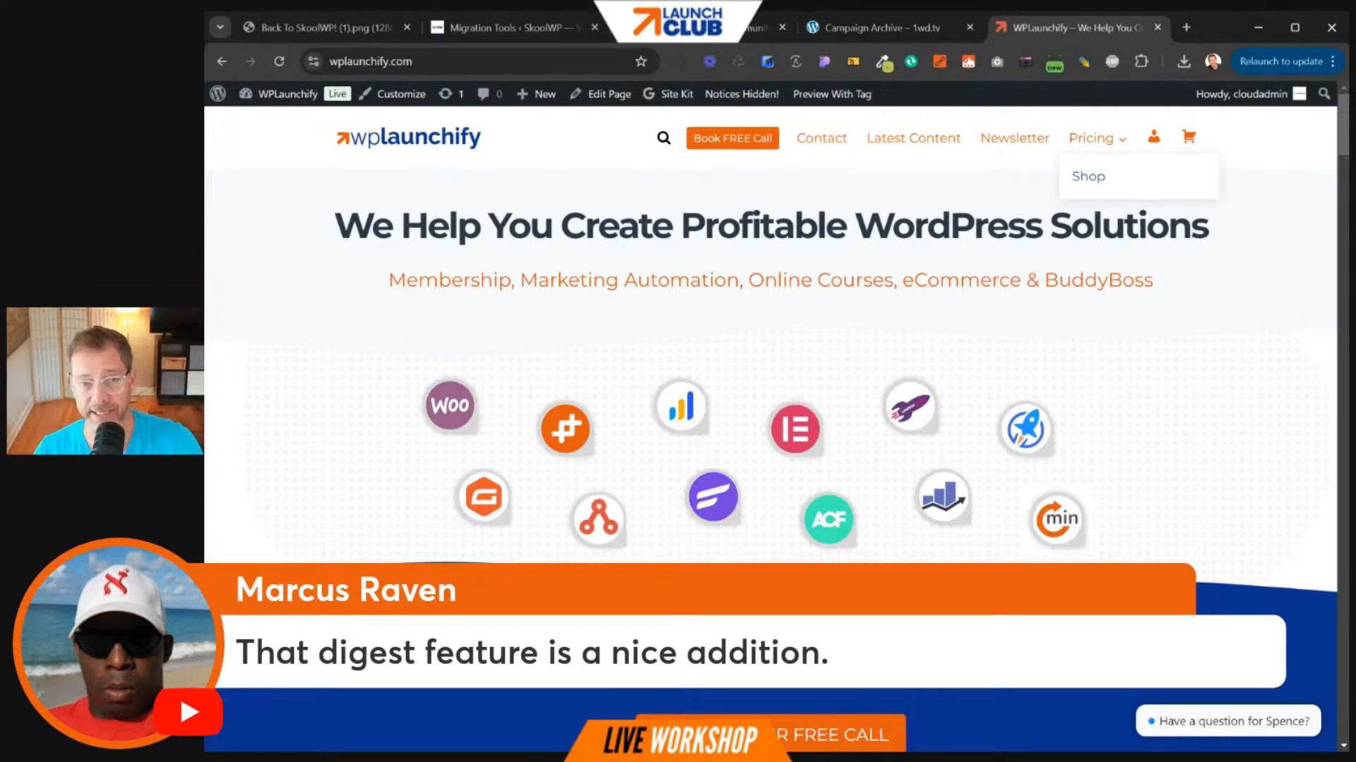
click(1098, 138)
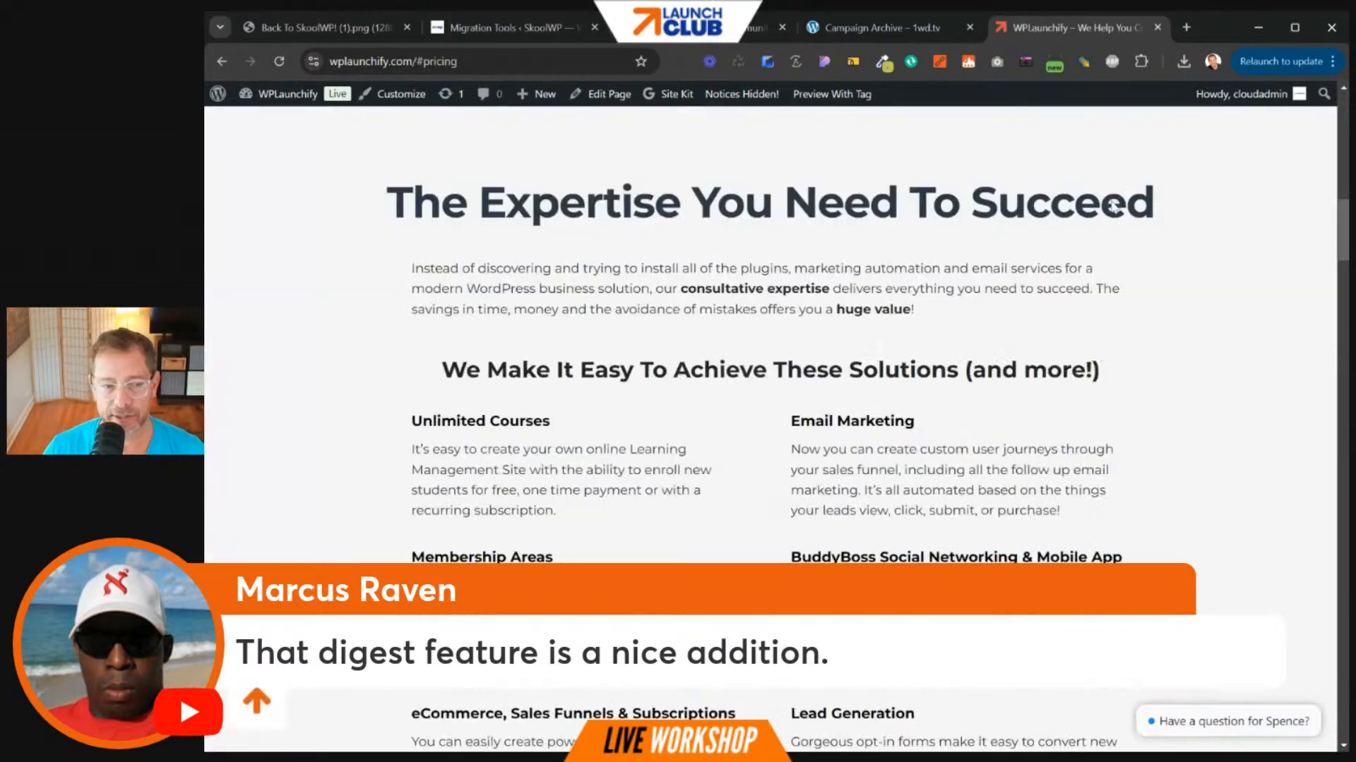
click(1042, 509)
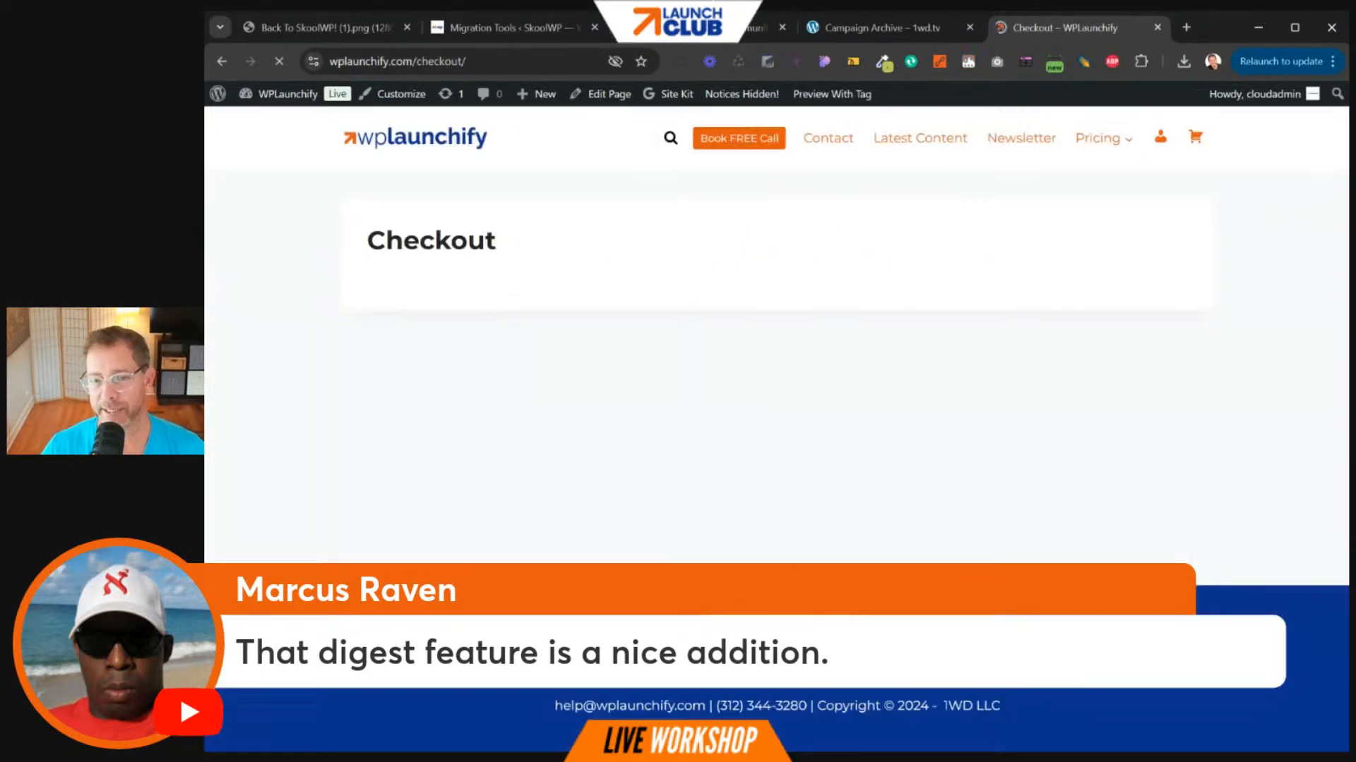
scroll(706, 457, down, 4)
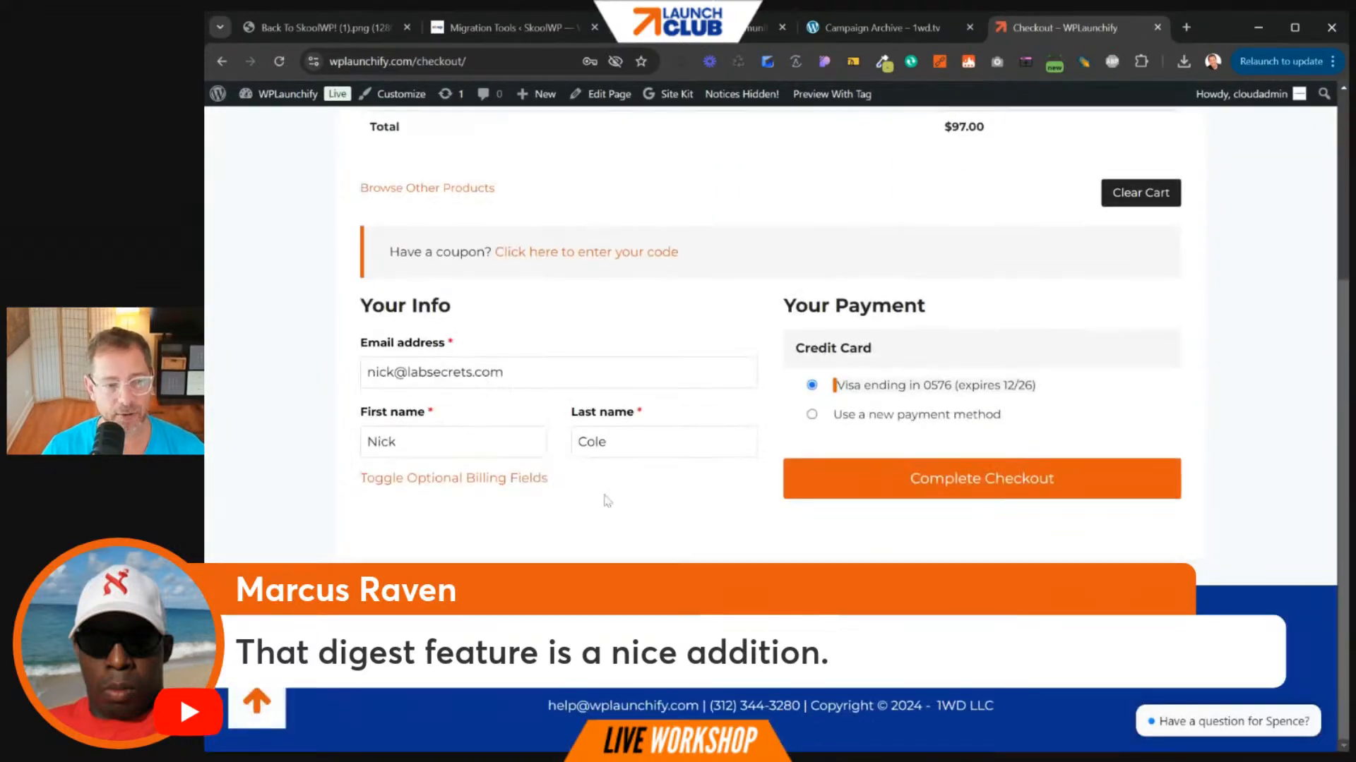
scroll(868, 404, up, 3)
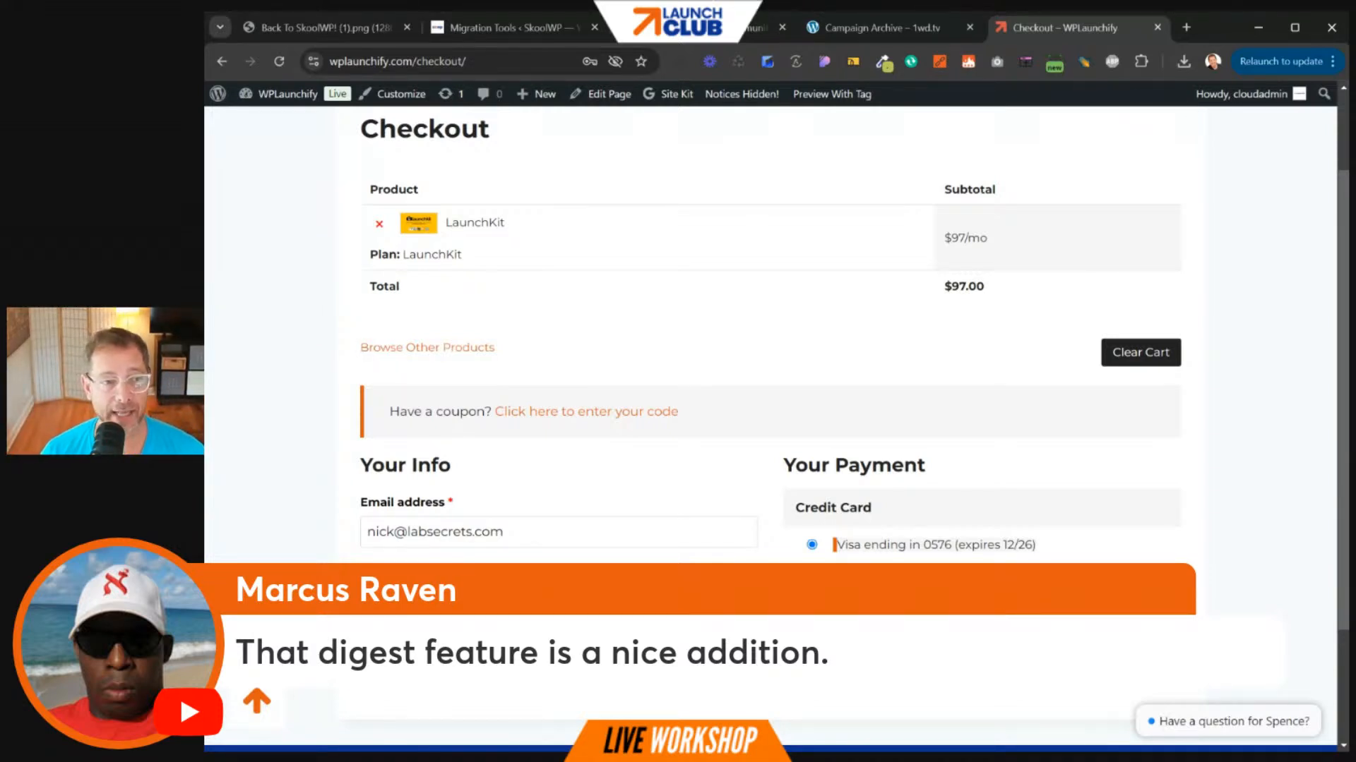
click(553, 65)
- Load wplaunchkit.com and follow the 'Get Your Own SkoolWP!' offer to WPLaunchify pricing
text(wplak)
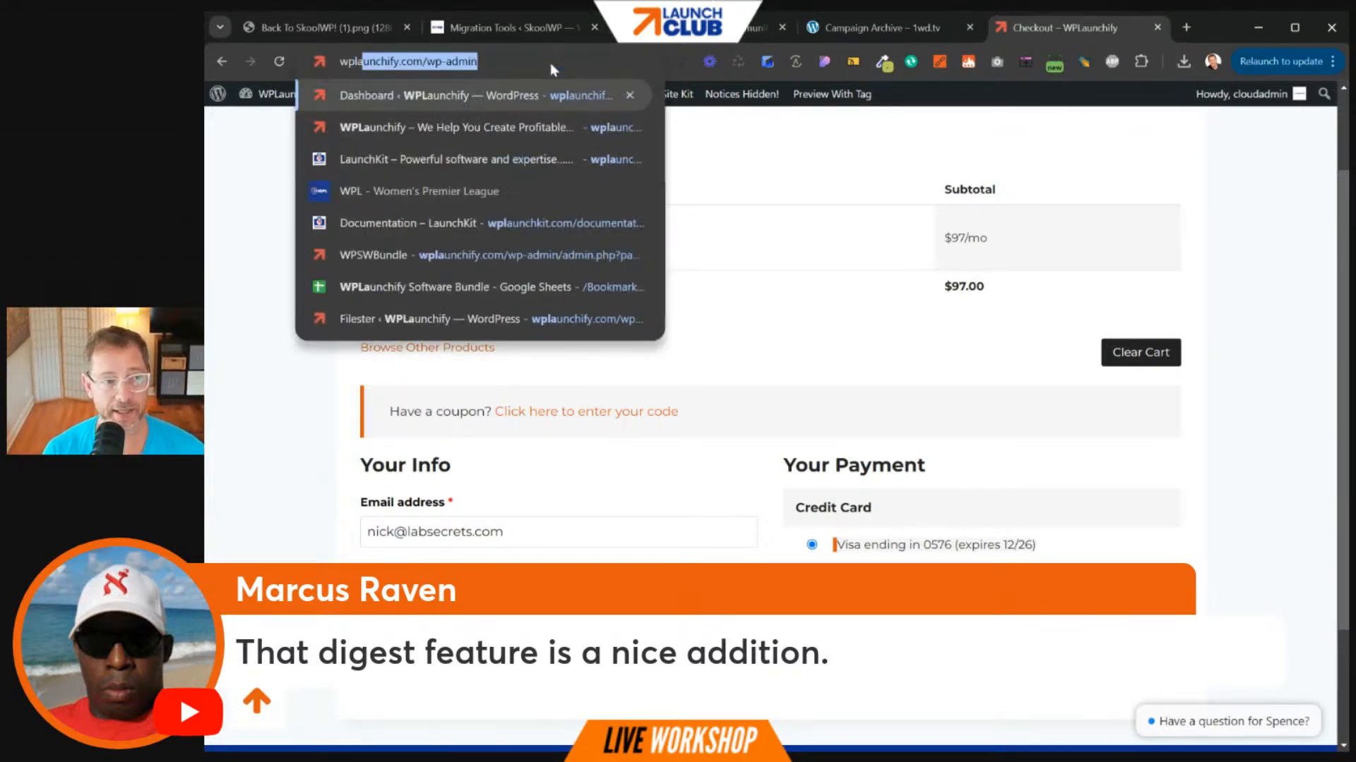
text(chkit.com)
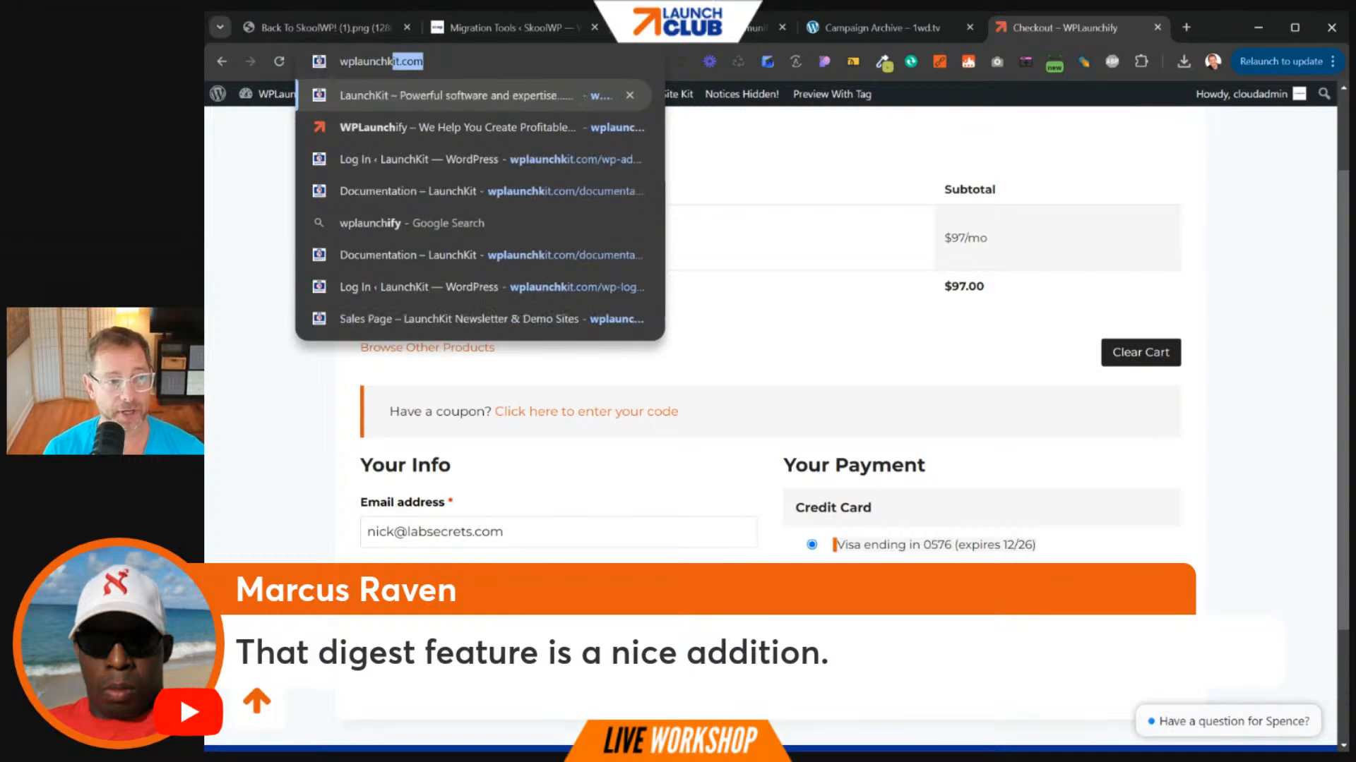
key(Return)
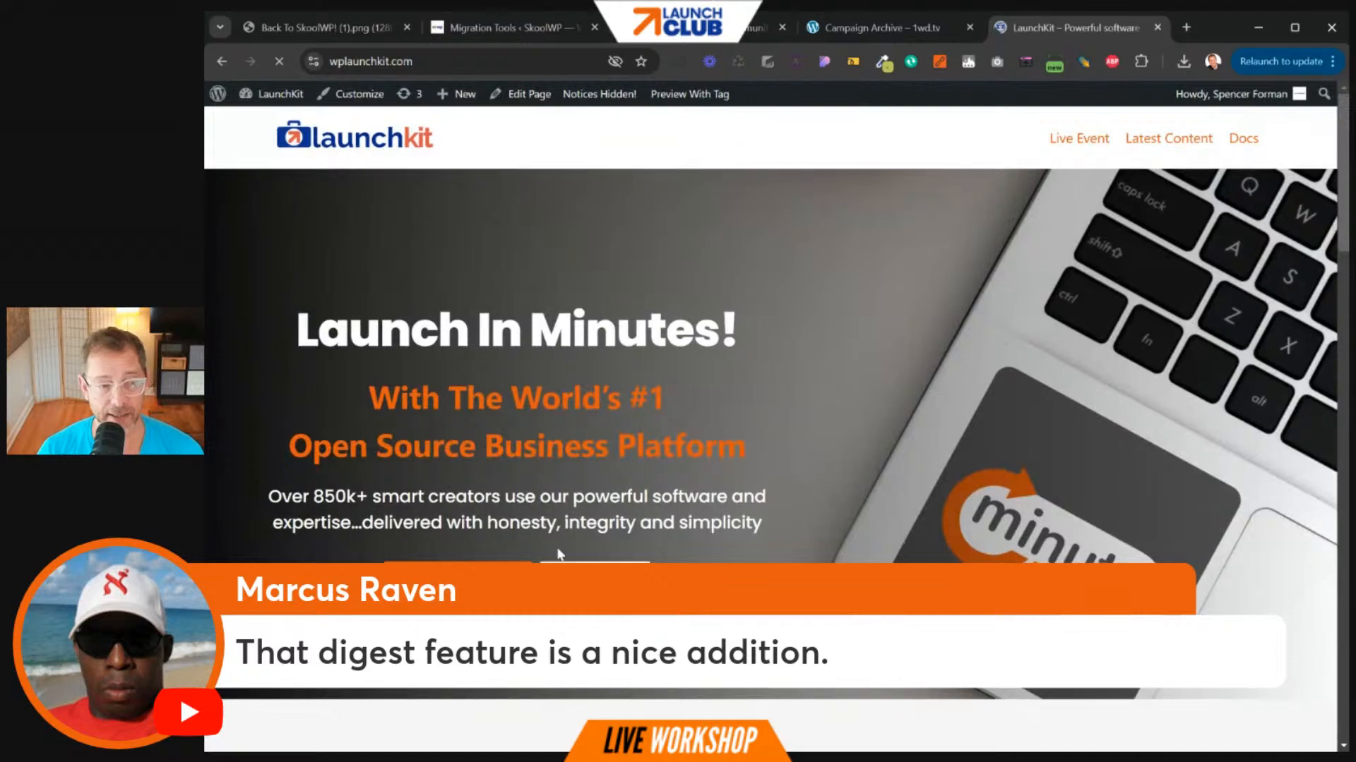
scroll(557, 554, down, 10)
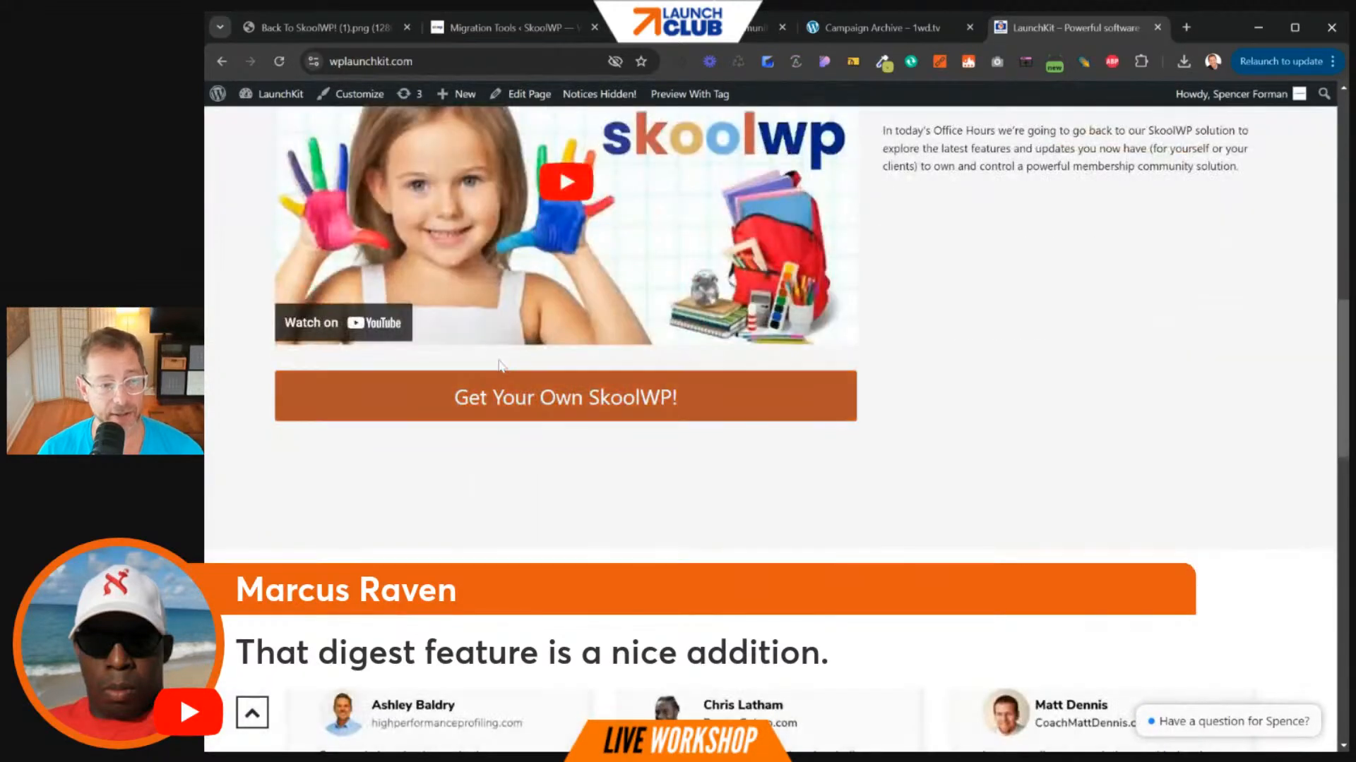
click(515, 397)
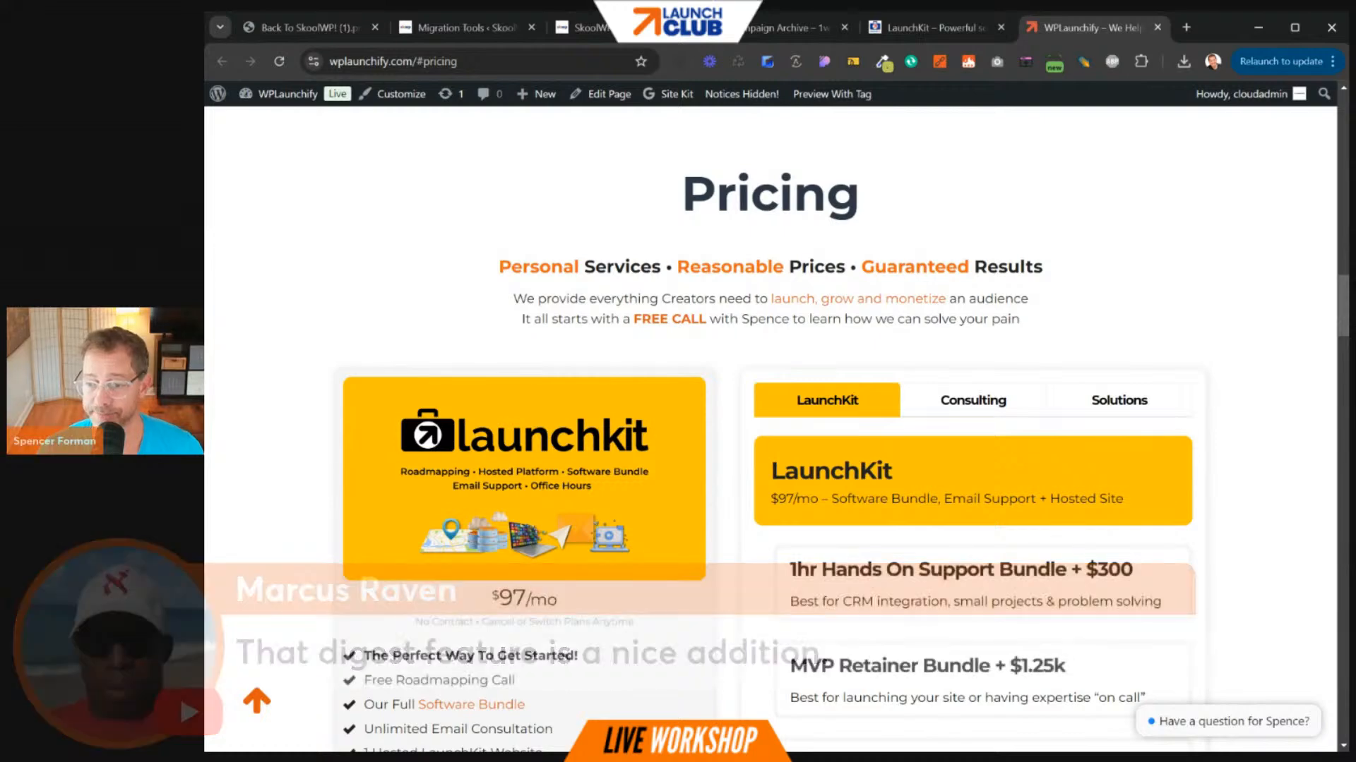
- Scroll through the pricing bundles and highlight the LaunchKit $97/mo price
scroll(1108, 487, down, 5)
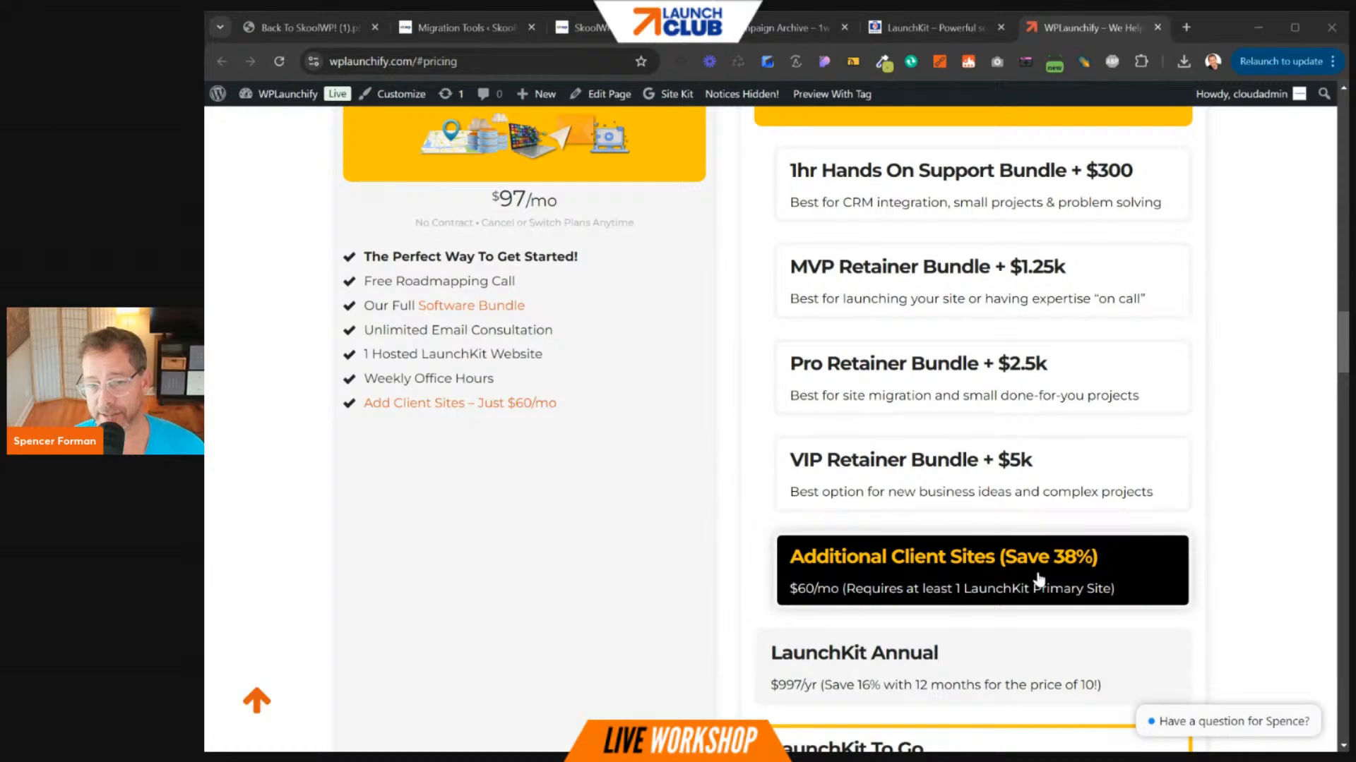
scroll(1037, 580, up, 4)
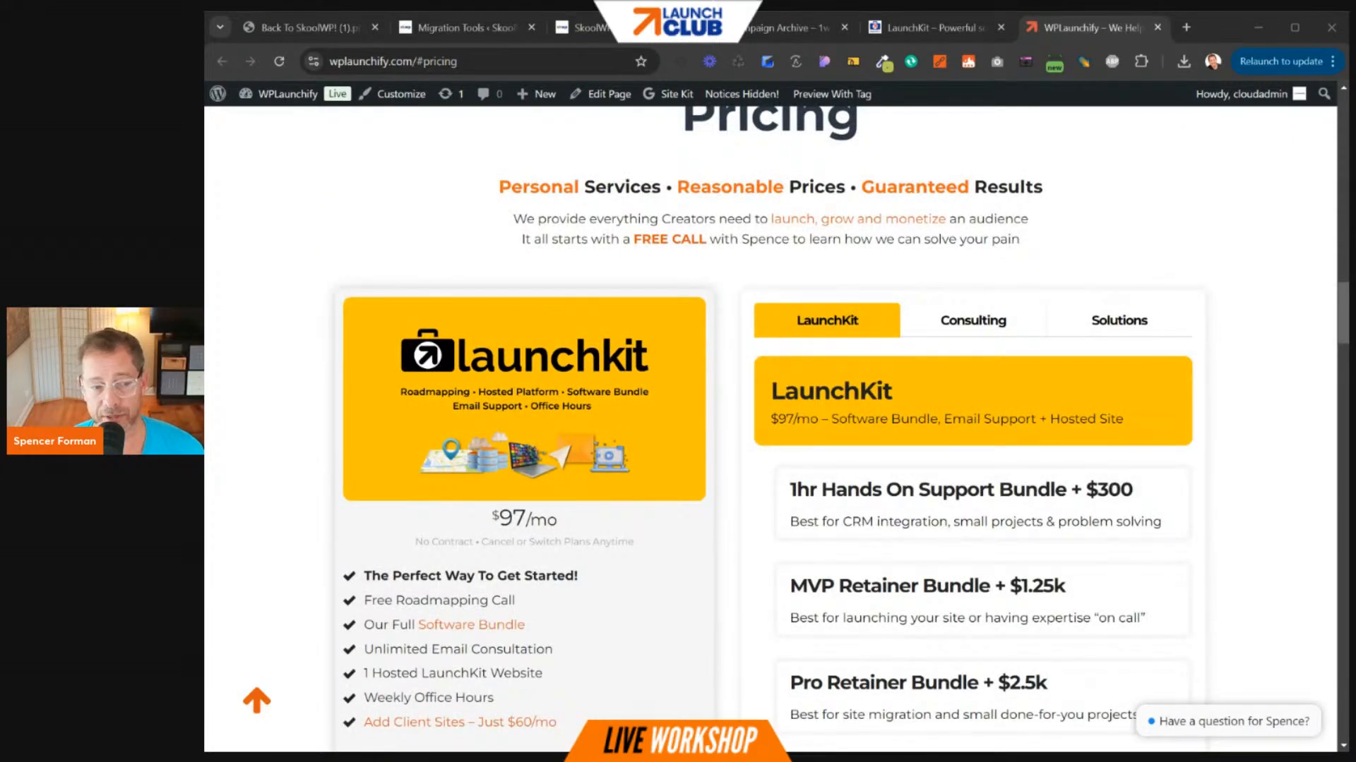
drag(500, 519, 583, 526)
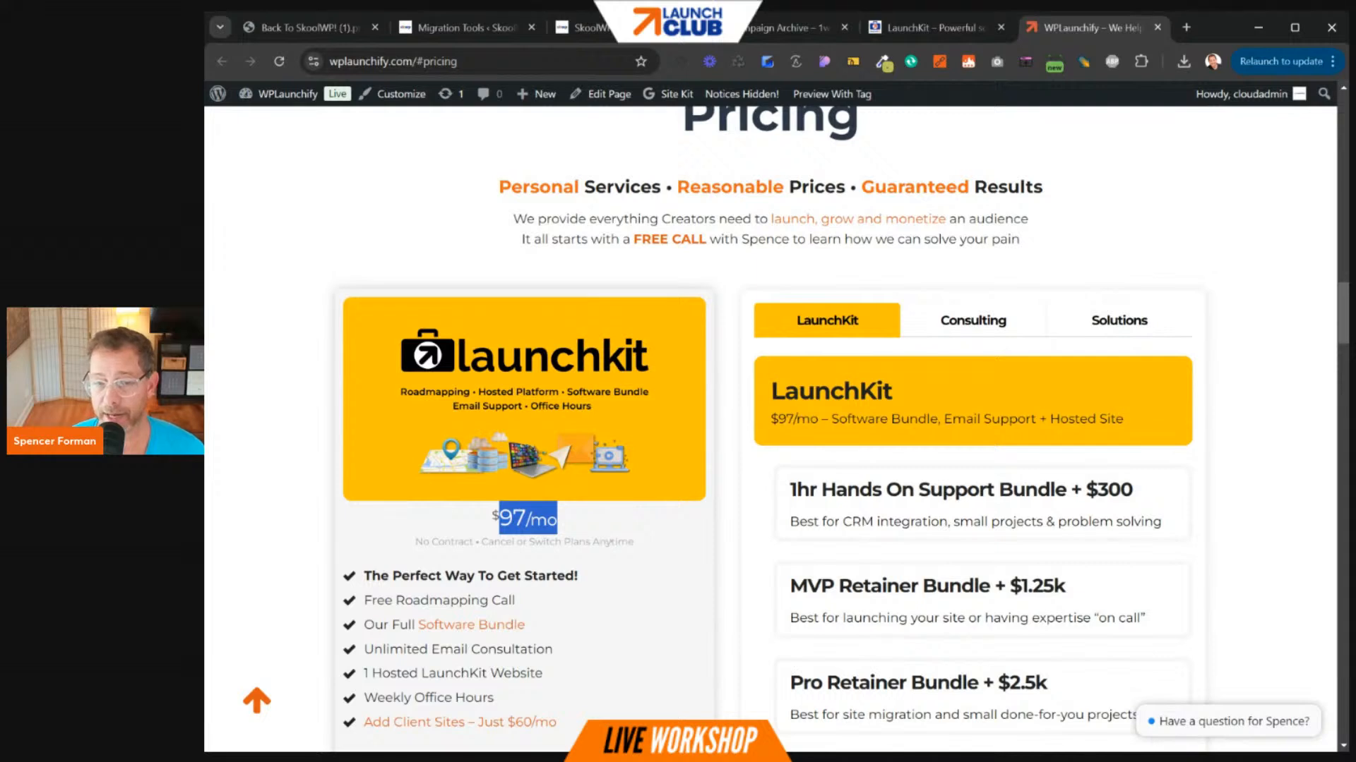